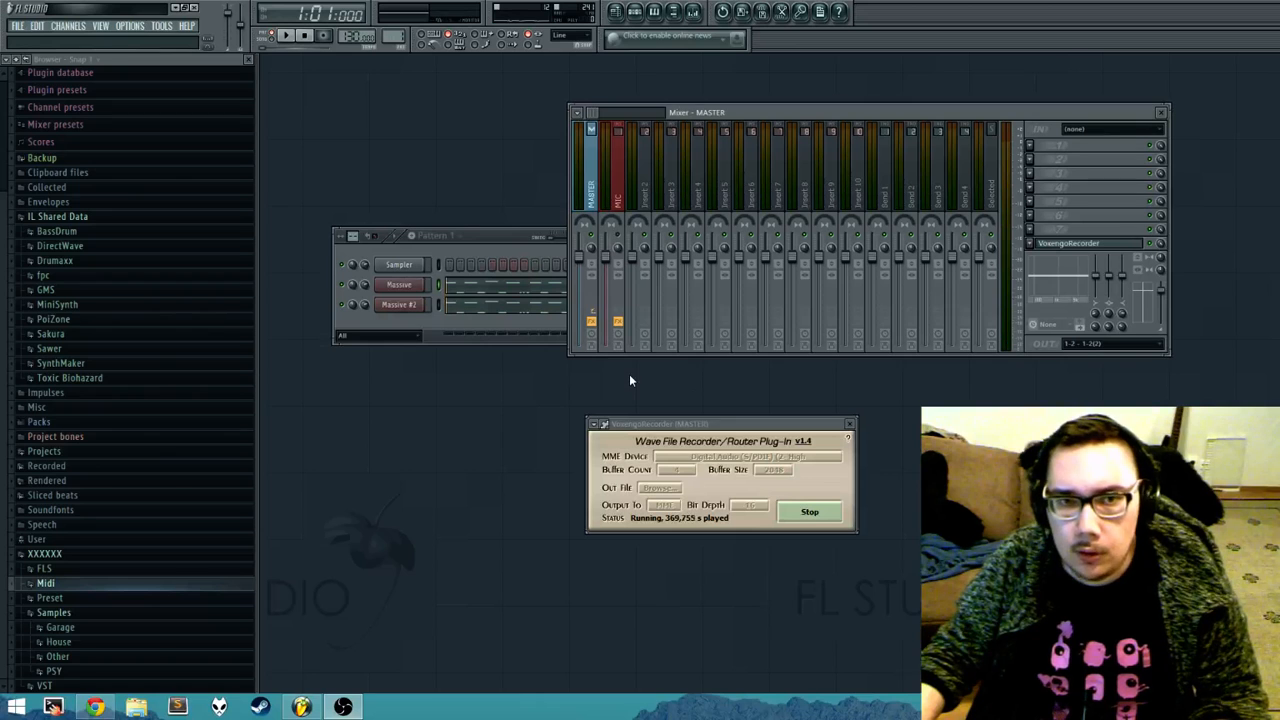
Step: Create a new empty pattern named BASSLINE and give it a green colour
{"action": "left_click", "coordinate": [724, 408]}
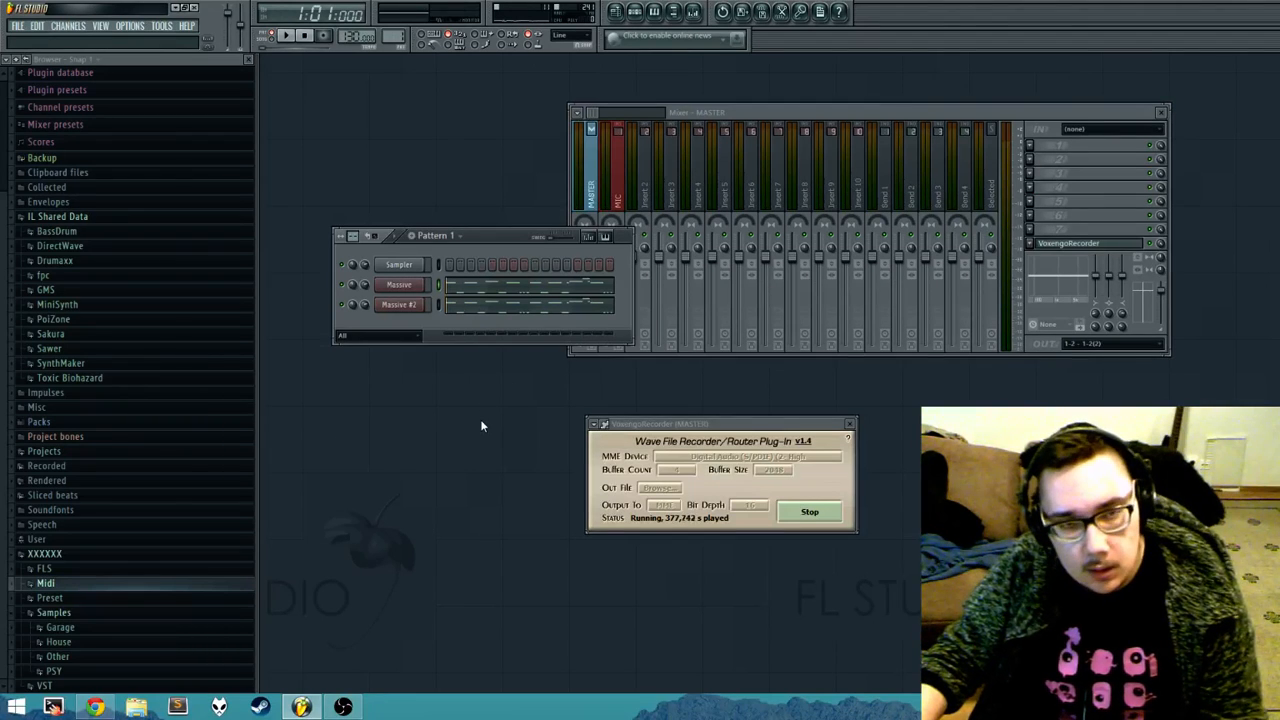
{"action": "left_click_drag", "start_coordinate": [488, 236], "coordinate": [496, 179]}
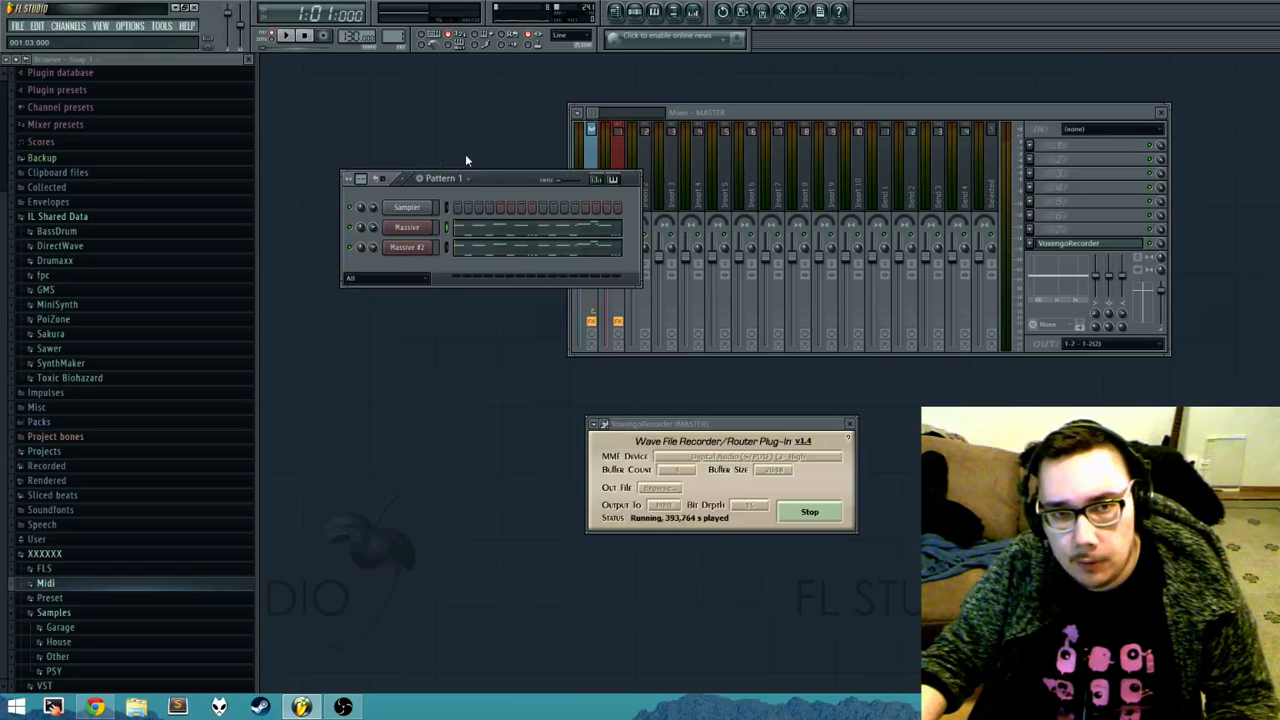
{"action": "left_click", "coordinate": [454, 178]}
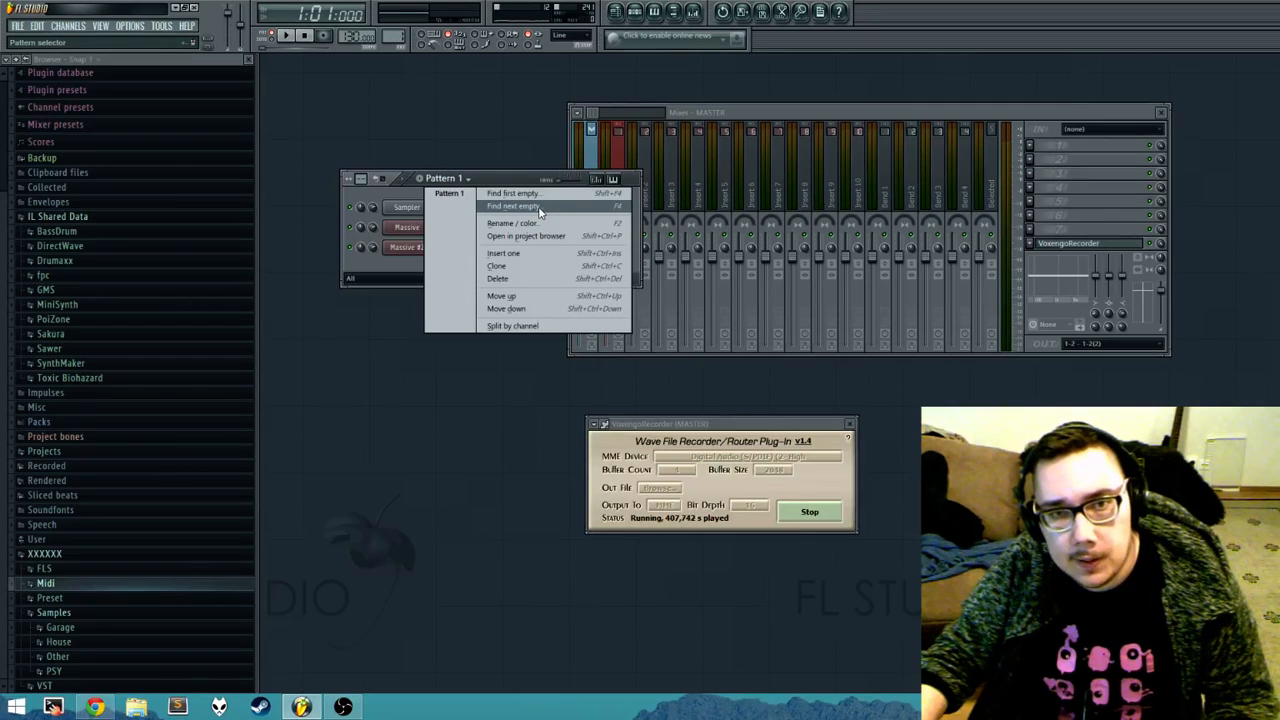
{"action": "left_click", "coordinate": [427, 184]}
{"action": "left_click", "coordinate": [427, 184]}
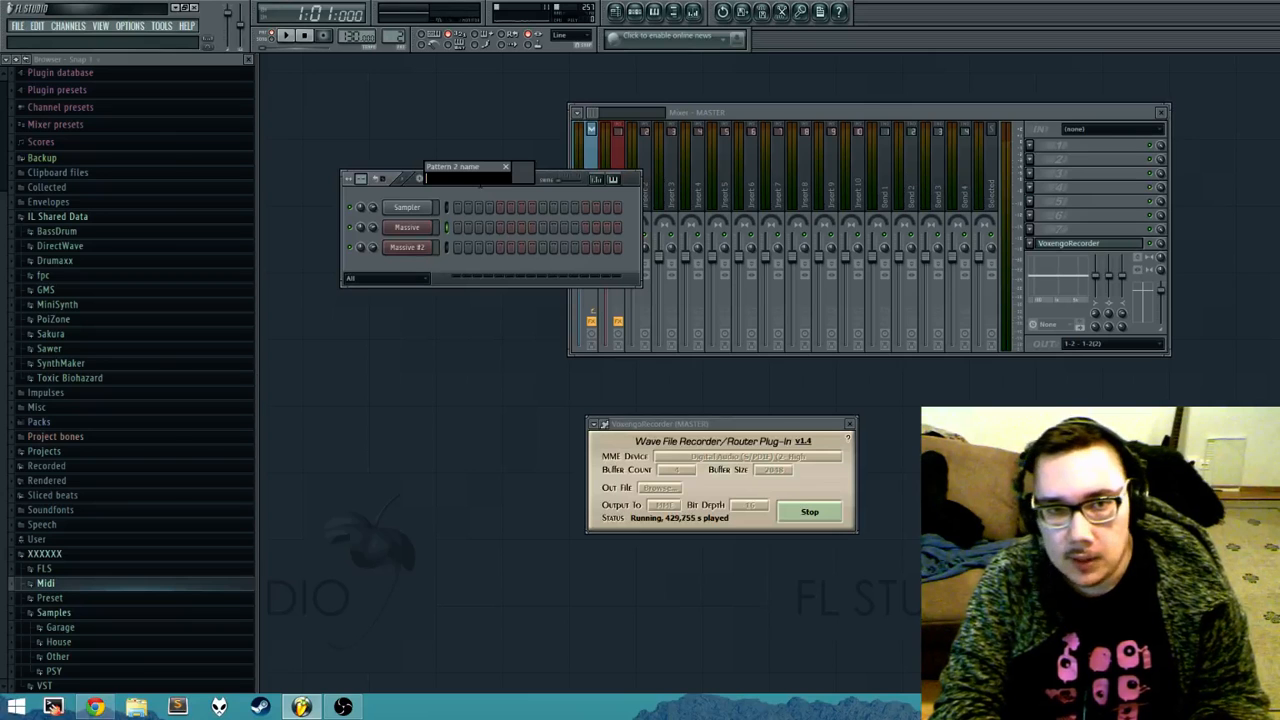
{"action": "type", "text": "BASSLINE"}
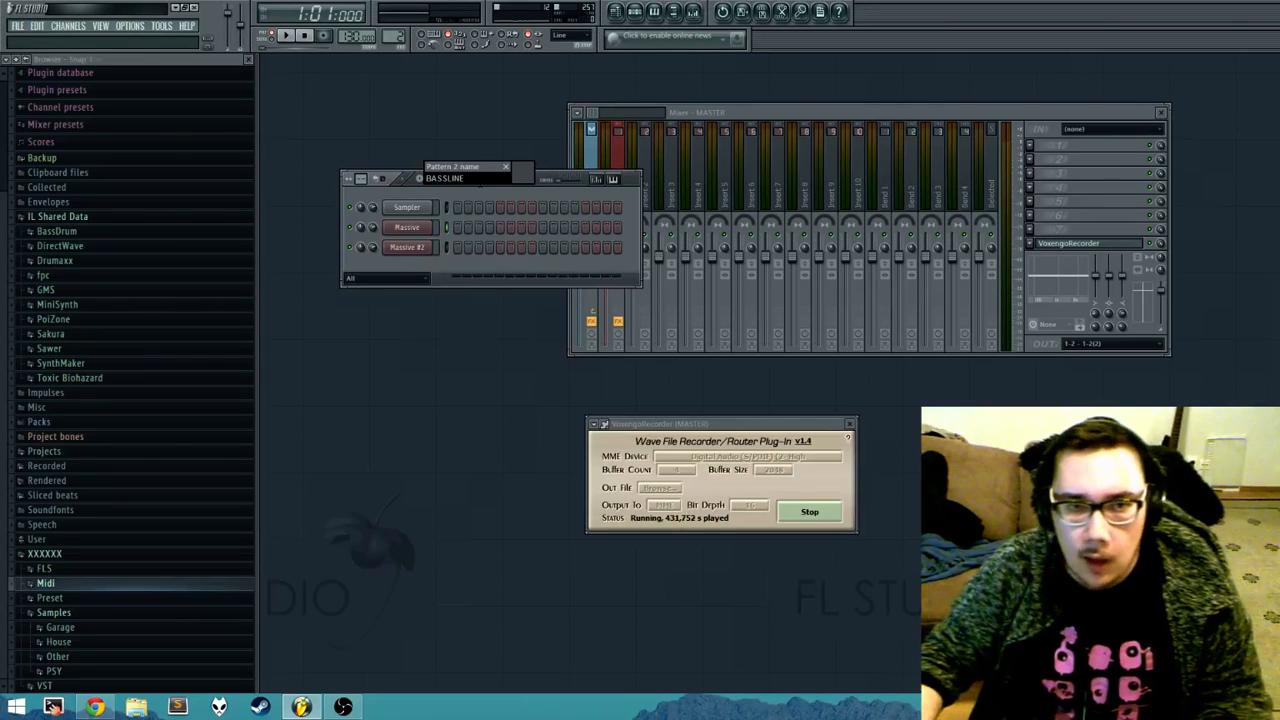
{"action": "left_click", "coordinate": [527, 178]}
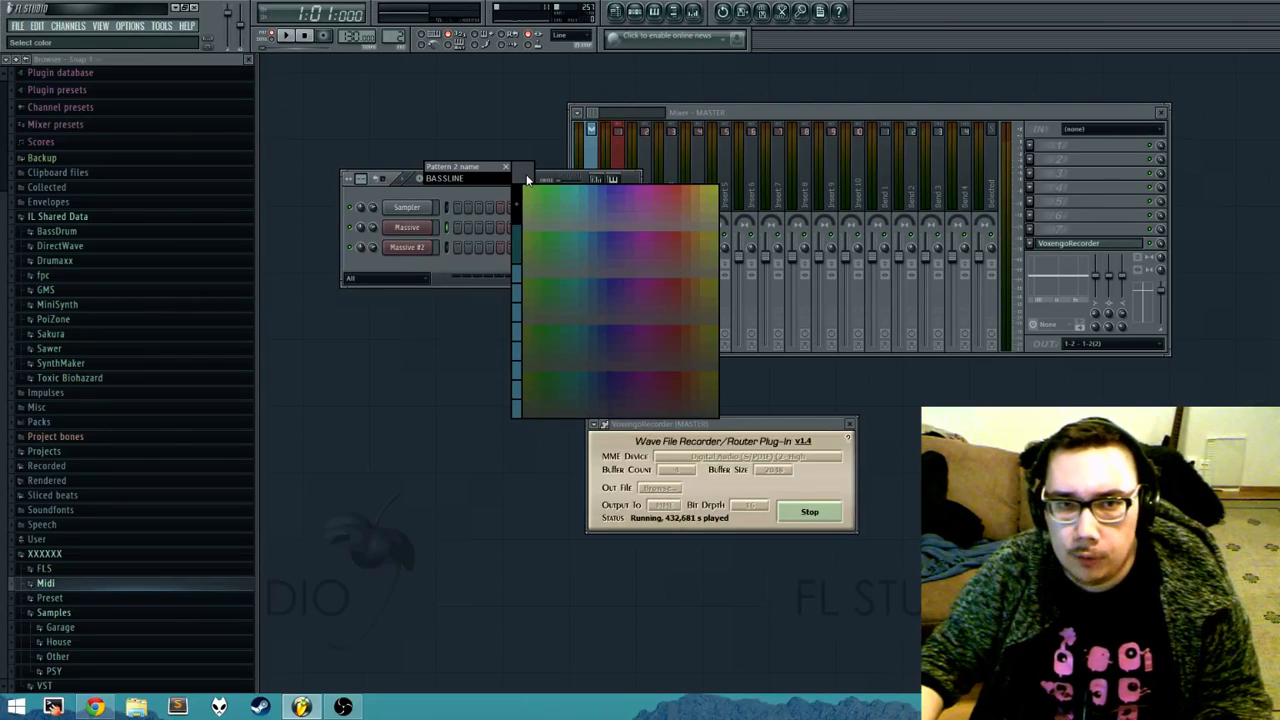
{"action": "left_click", "coordinate": [523, 236]}
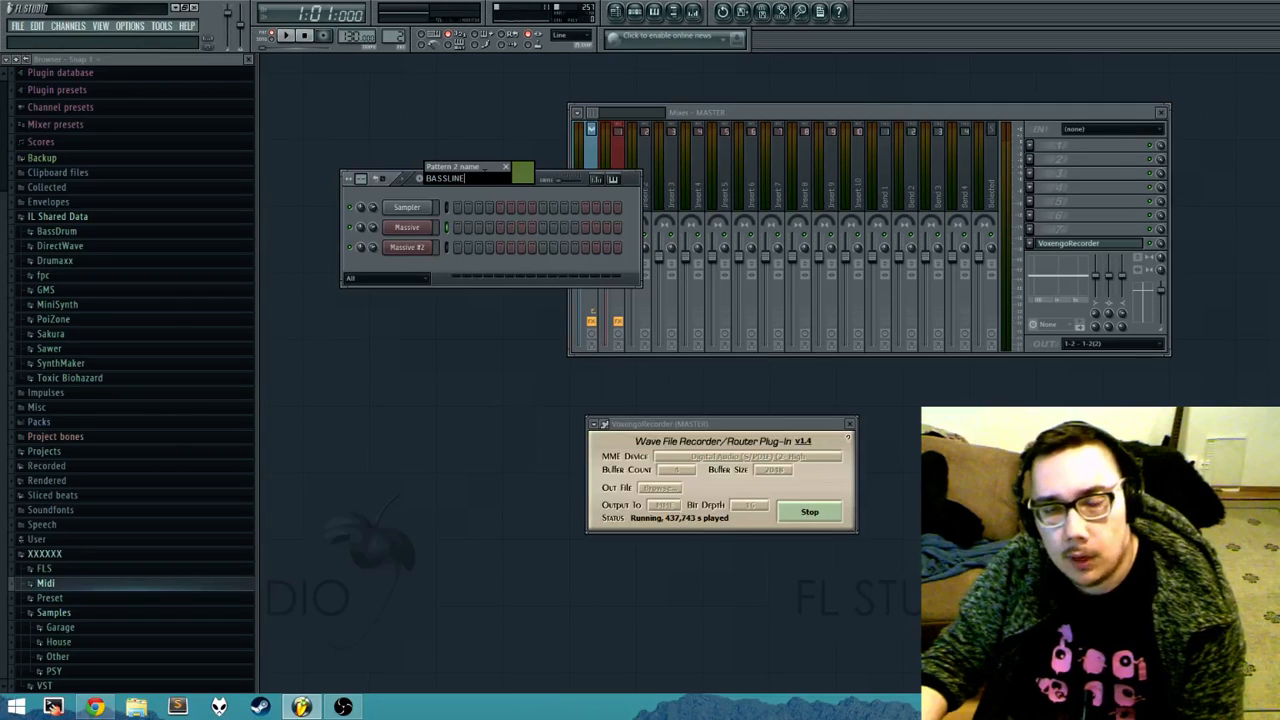
{"action": "key", "text": "Return"}
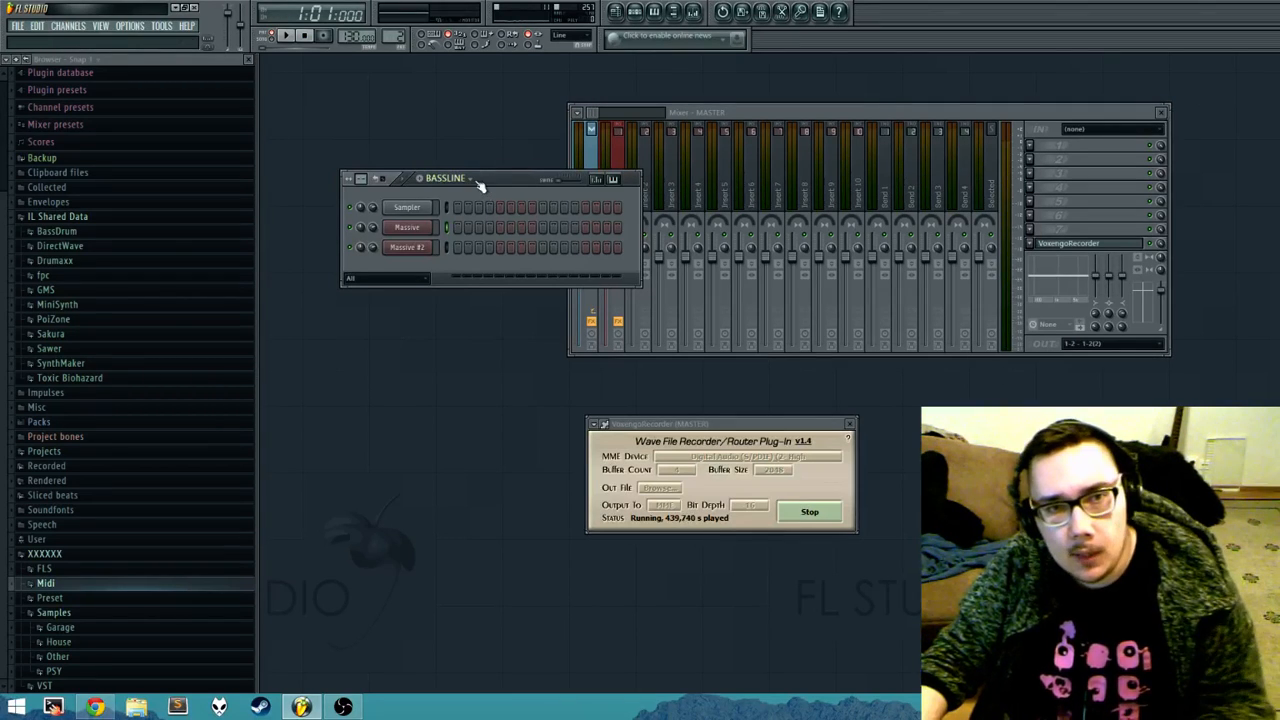
Step: Switch to Pattern 1 and back to the BASSLINE pattern to compare their contents
{"action": "left_click", "coordinate": [468, 180]}
{"action": "left_click", "coordinate": [448, 193]}
{"action": "left_click", "coordinate": [463, 180]}
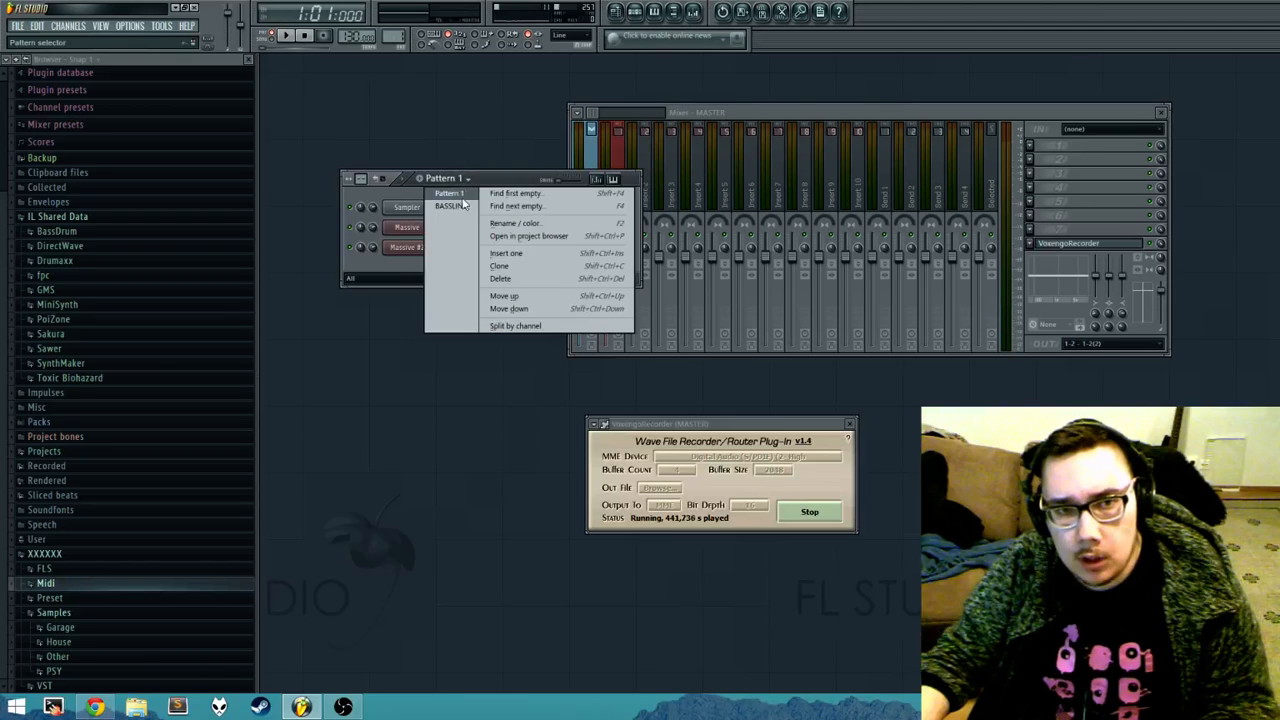
{"action": "left_click", "coordinate": [458, 206]}
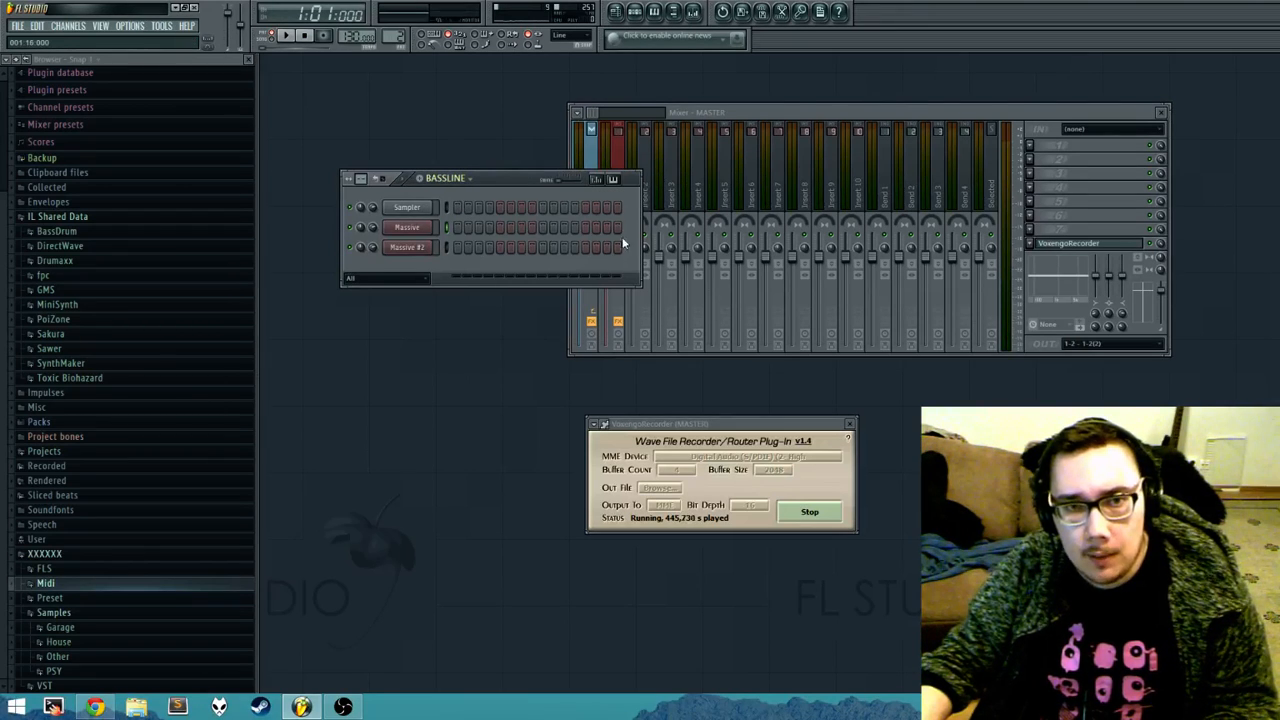
Step: Place Sampler hits on steps 1, 5, 9 and 13 of the BASSLINE pattern
{"action": "left_click", "coordinate": [457, 207]}
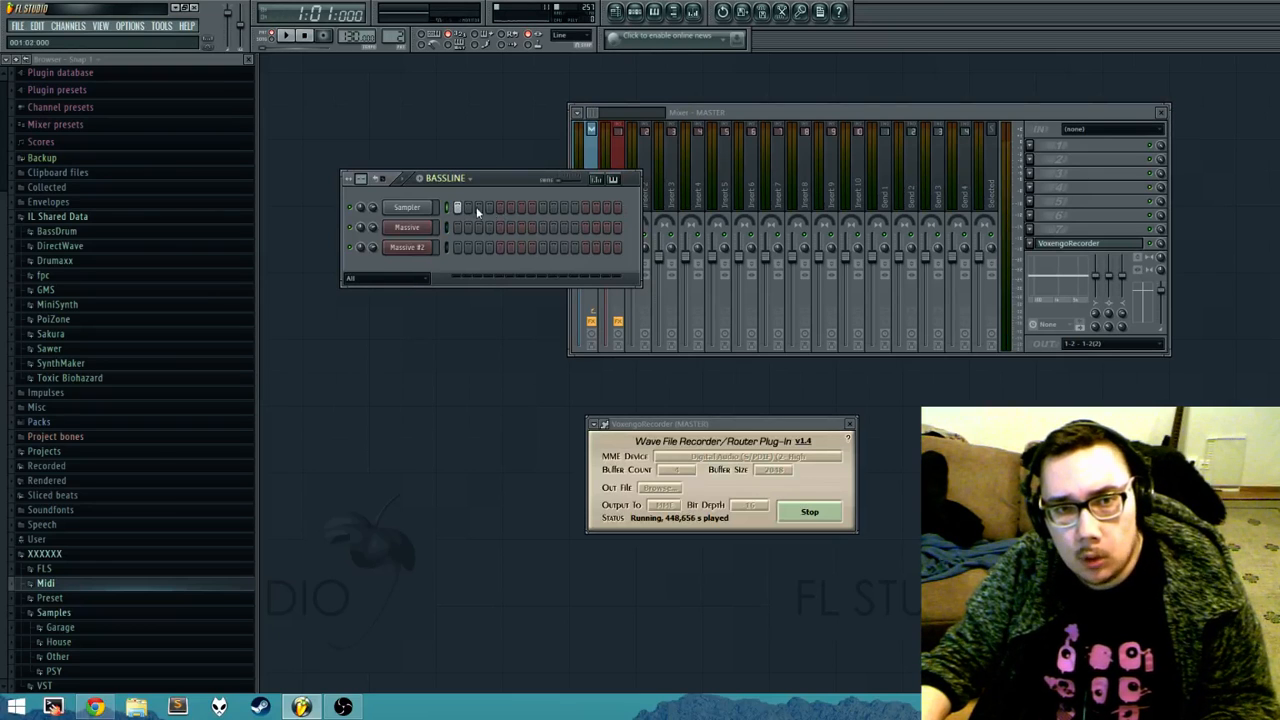
{"action": "left_click", "coordinate": [542, 207]}
{"action": "left_click", "coordinate": [584, 207]}
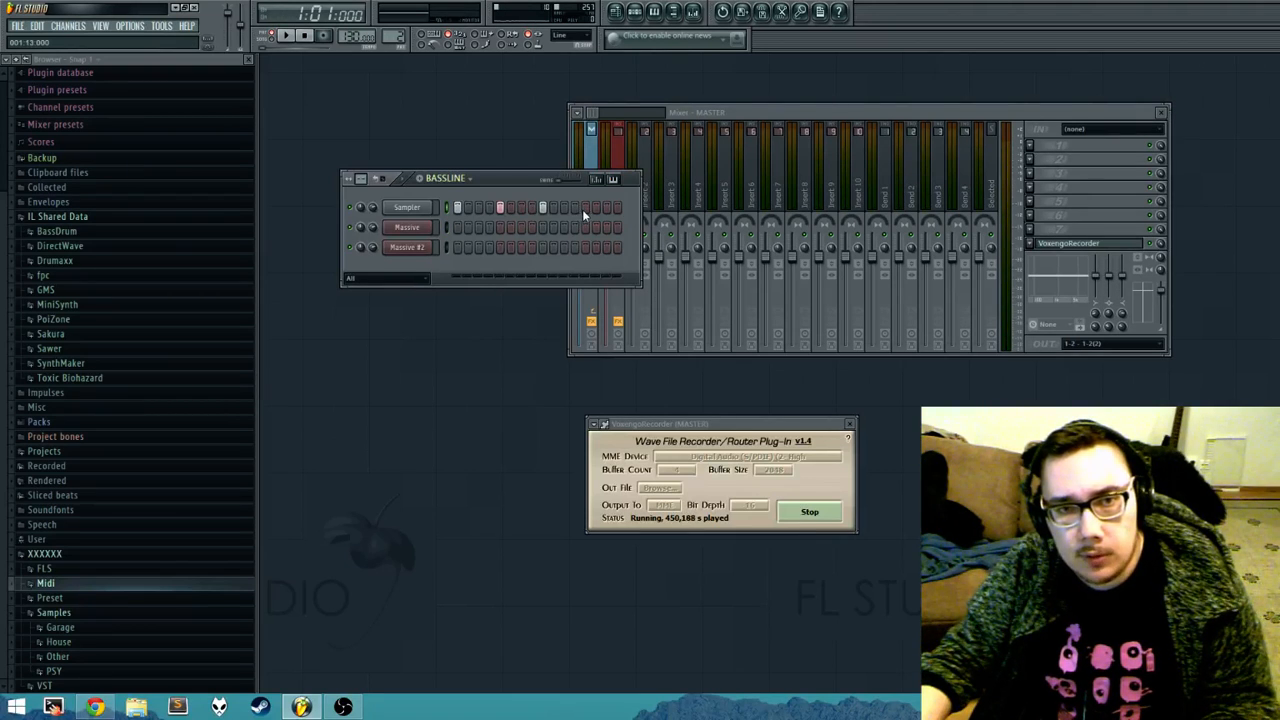
Step: Load the Kick0 sample from the Garage Kit Samples folder into the Sampler channel
{"action": "left_click", "coordinate": [85, 628]}
{"action": "left_click", "coordinate": [100, 606]}
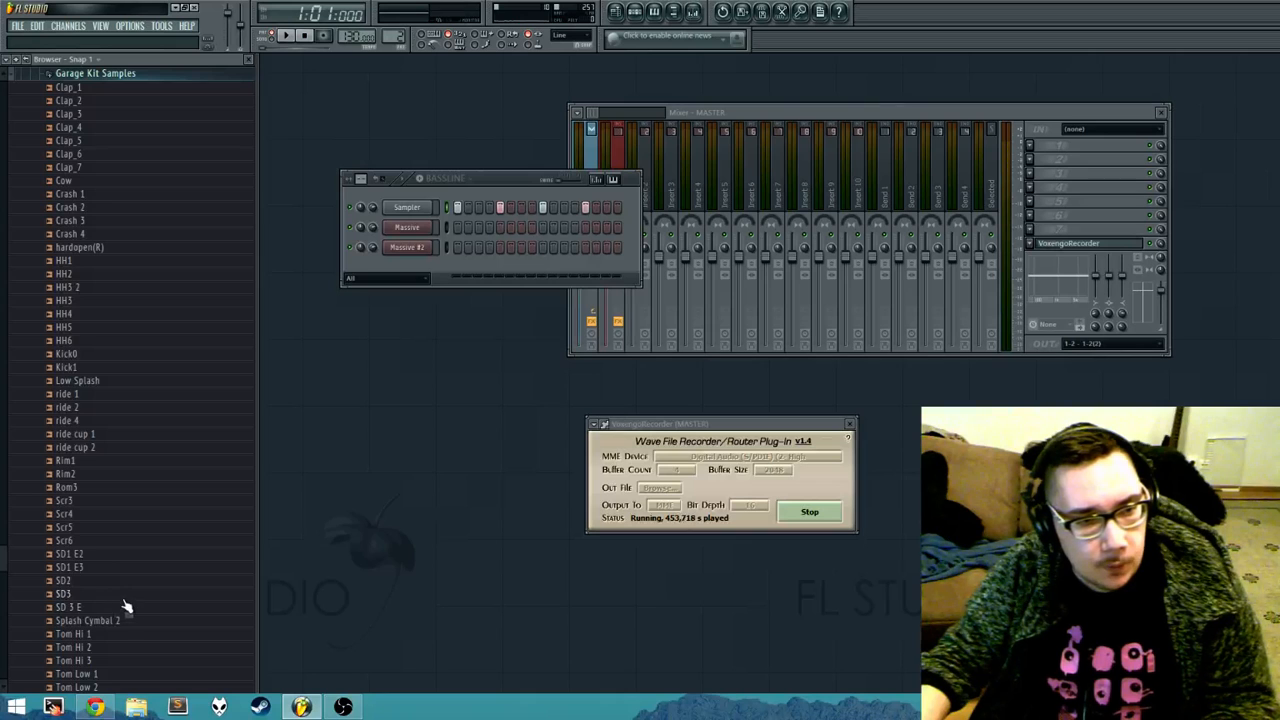
{"action": "scroll", "coordinate": [125, 606], "scroll_direction": "up", "scroll_amount": 3}
{"action": "left_click", "coordinate": [74, 487]}
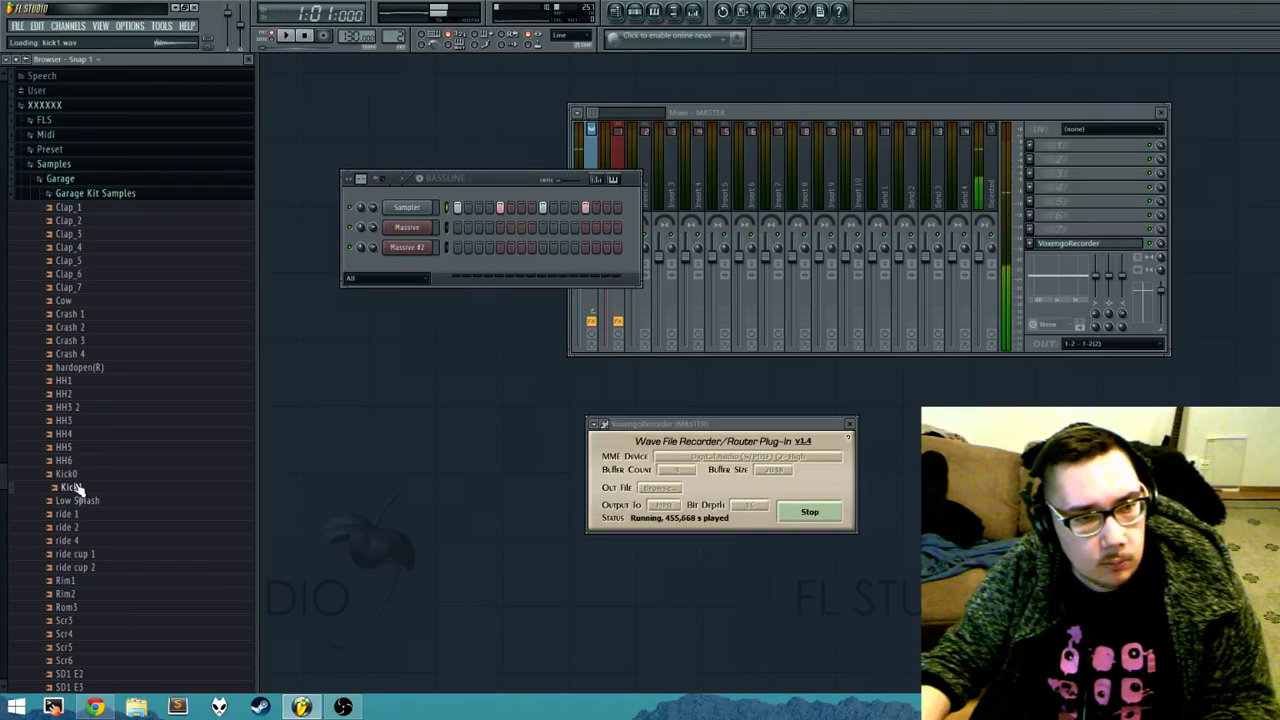
{"action": "left_click_drag", "start_coordinate": [64, 474], "coordinate": [410, 208]}
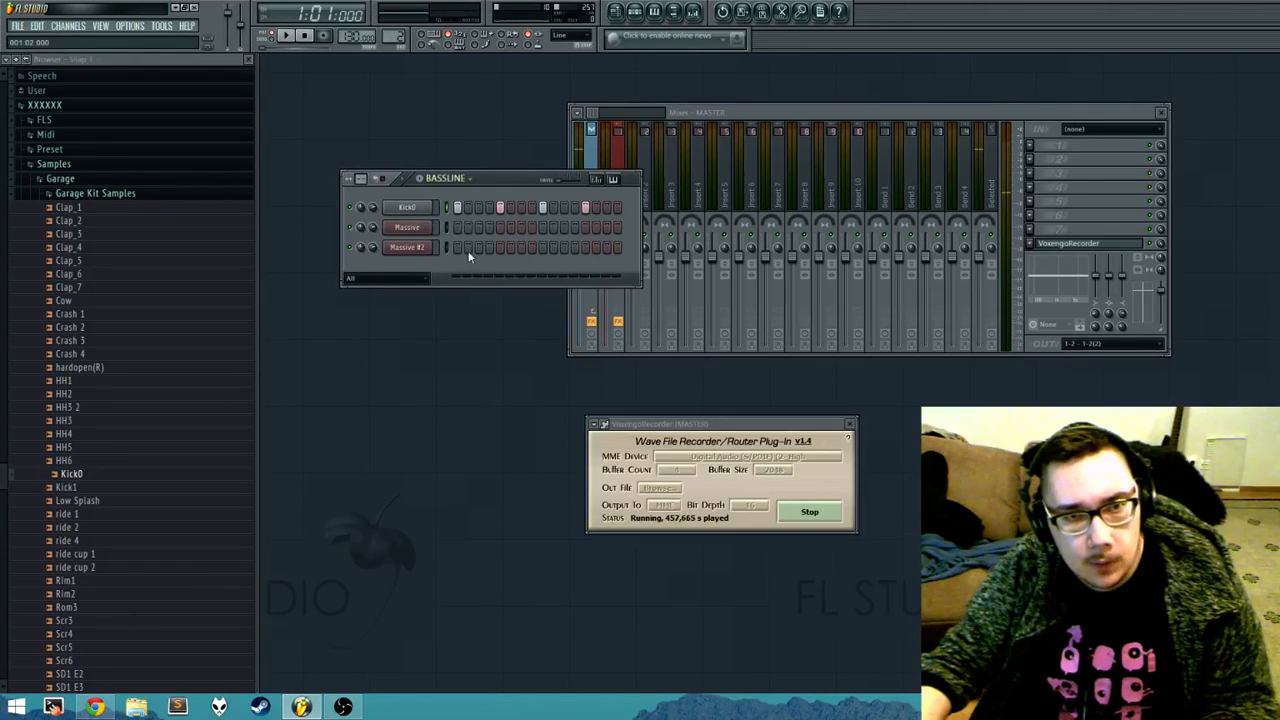
Step: Play back the kick pattern, stop it, and clear all of the Kick0 steps
{"action": "key", "text": "space"}
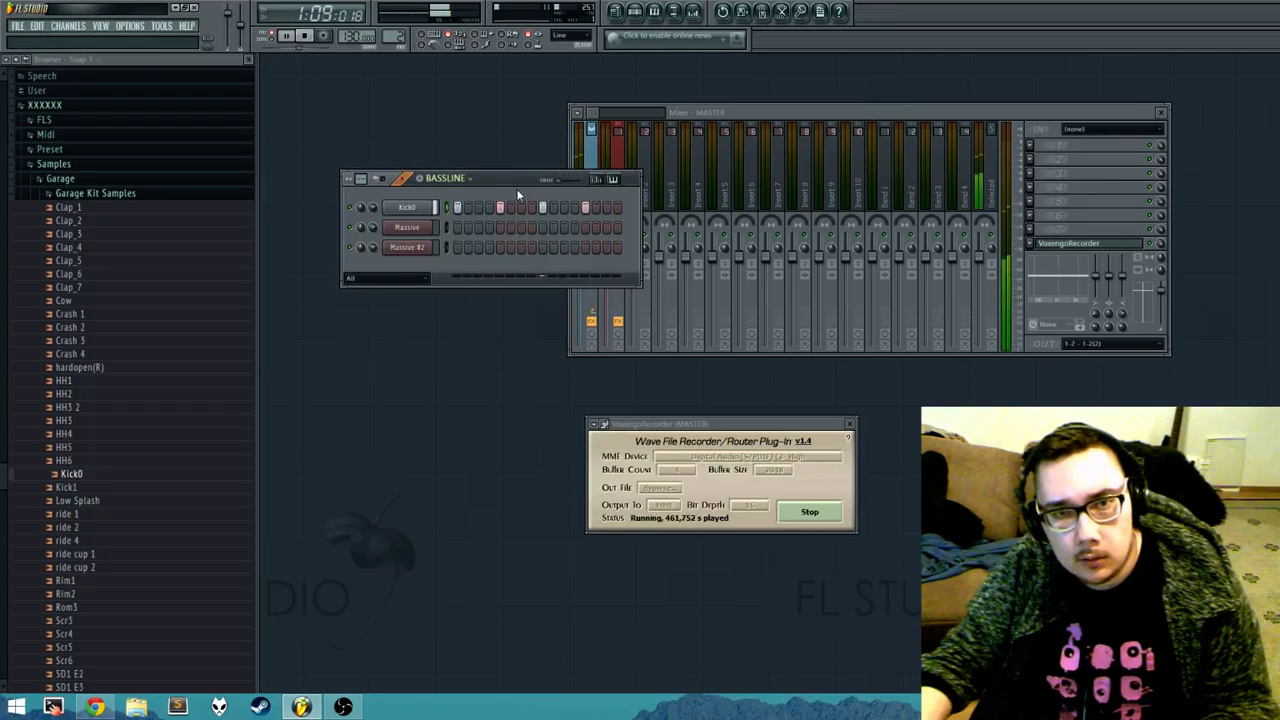
{"action": "key", "text": "space"}
{"action": "left_click_drag", "start_coordinate": [587, 209], "coordinate": [459, 208]}
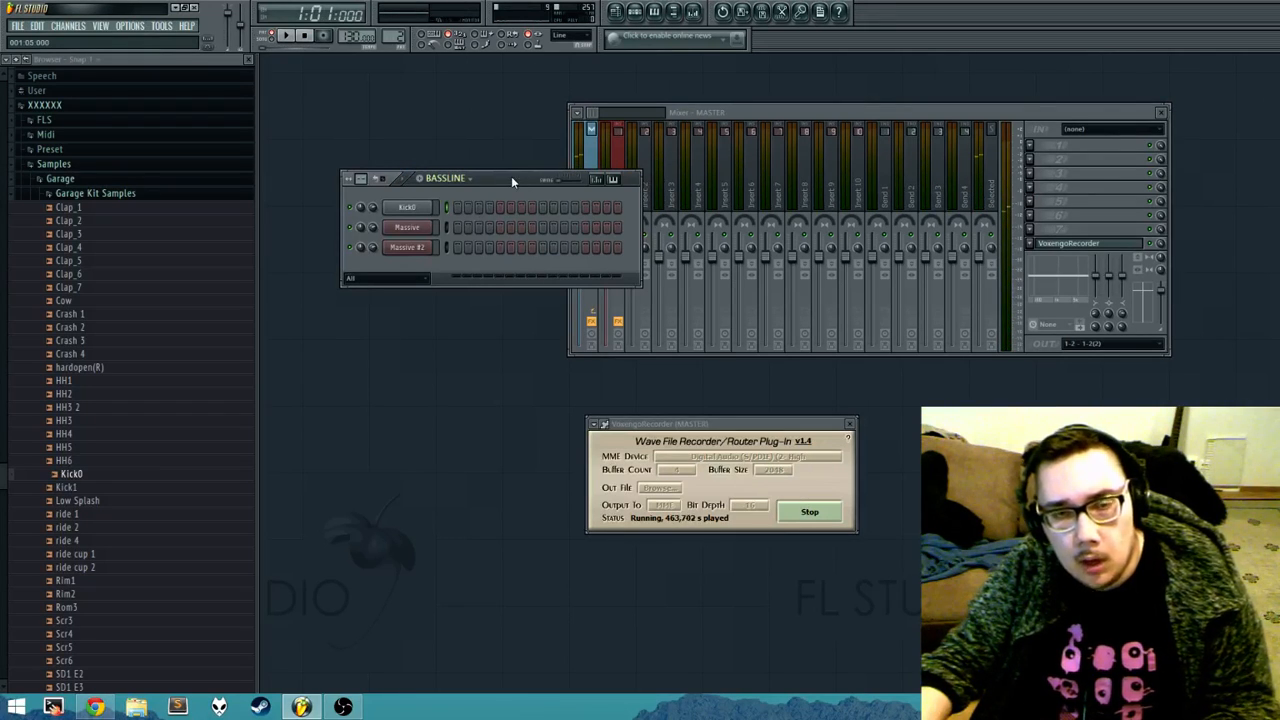
{"action": "left_click", "coordinate": [456, 208]}
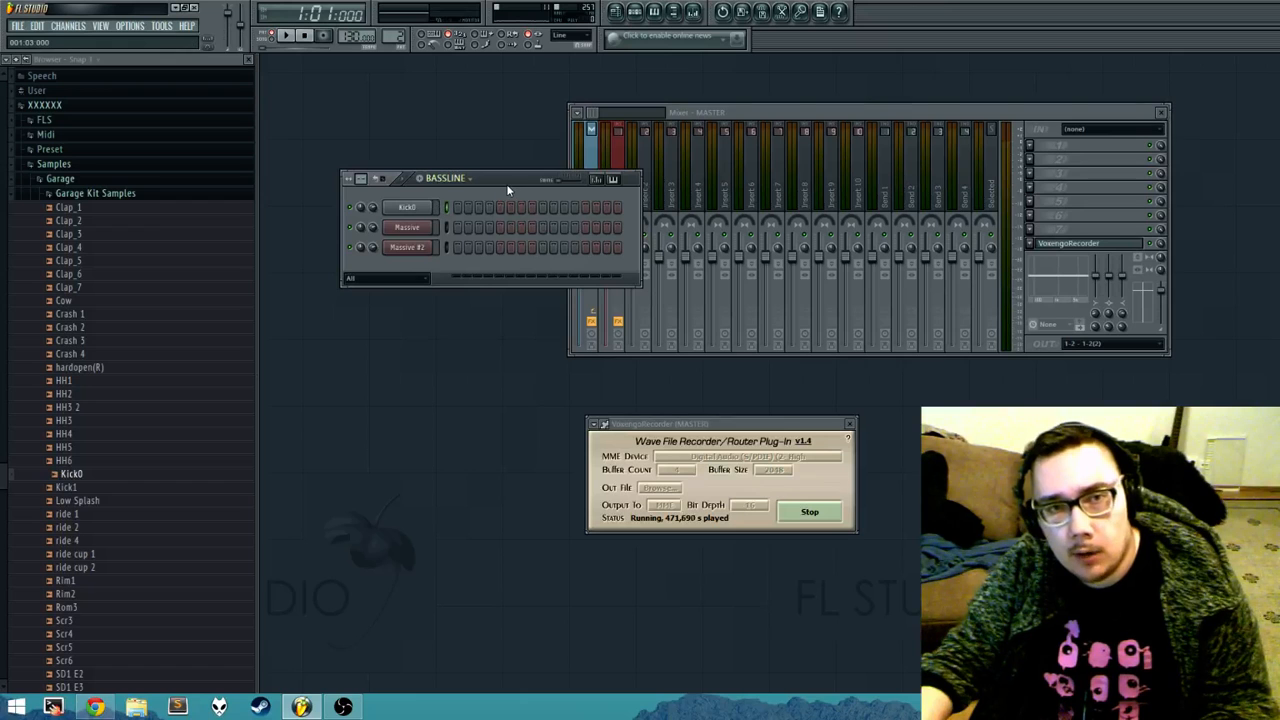
Step: Switch to Pattern 1 and open the piano roll of the first Massive channel
{"action": "left_click", "coordinate": [469, 179]}
{"action": "left_click", "coordinate": [462, 202]}
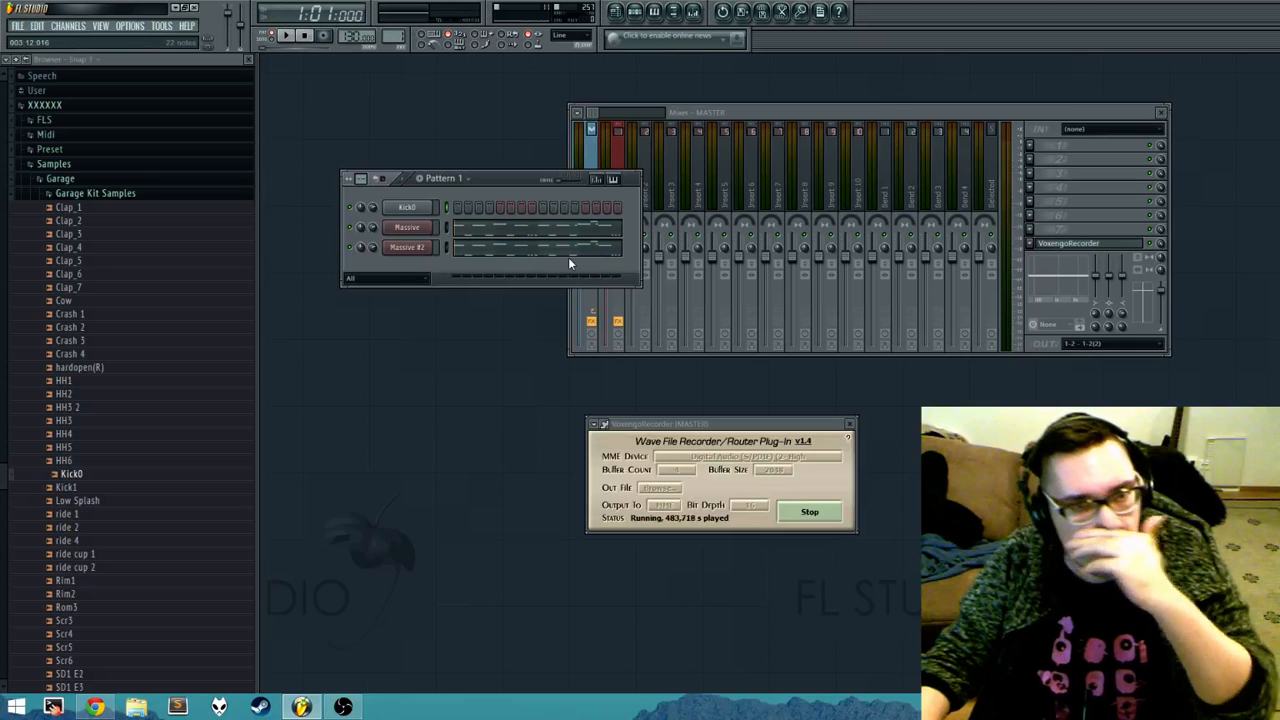
{"action": "right_click", "coordinate": [428, 227]}
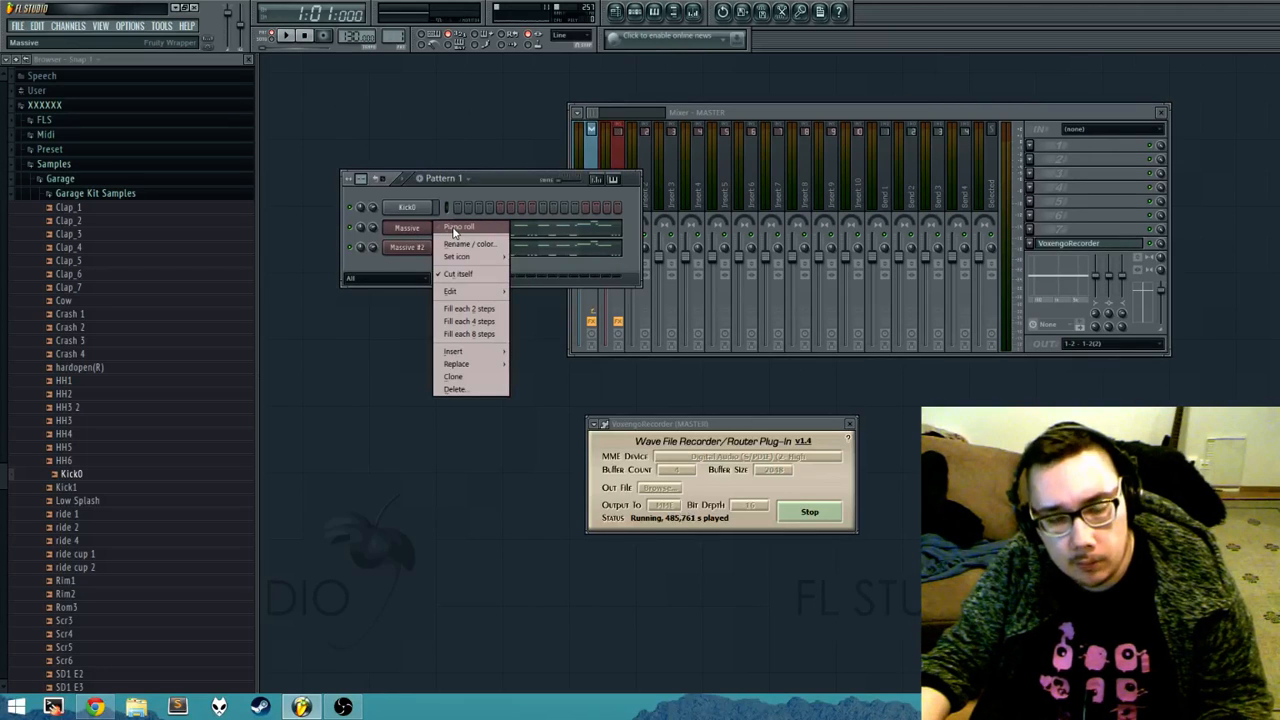
{"action": "left_click", "coordinate": [510, 180]}
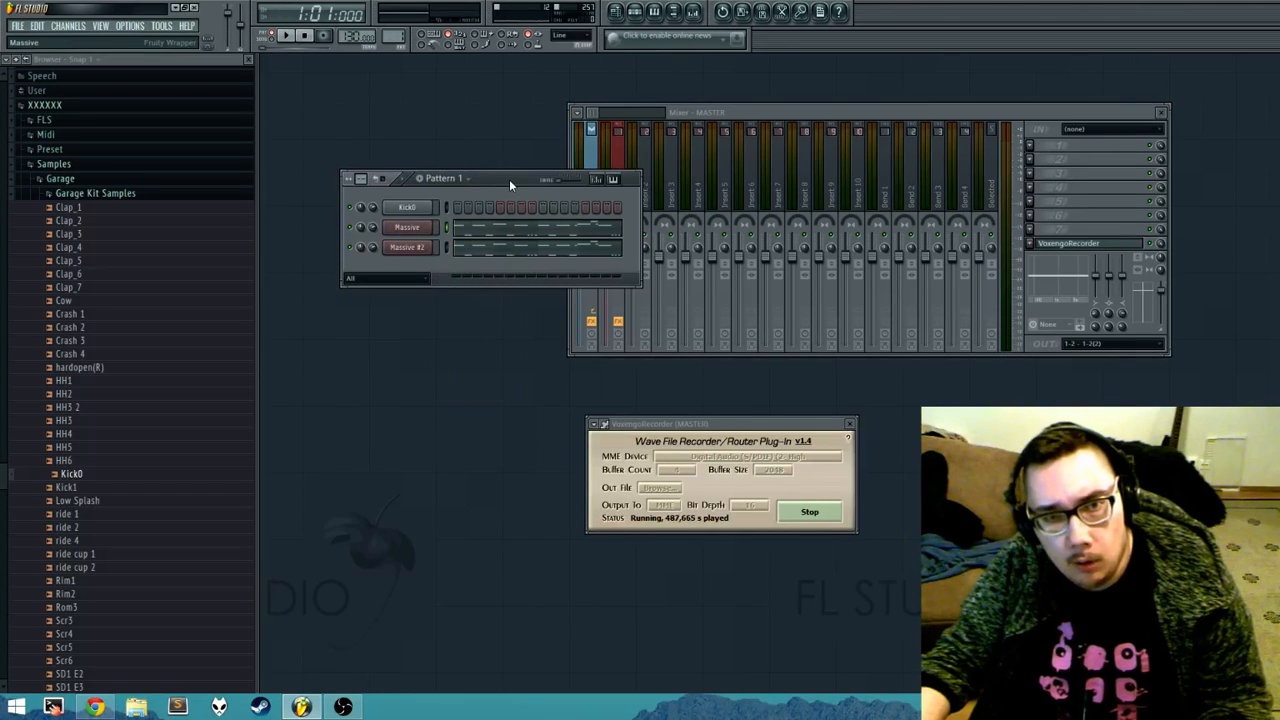
{"action": "key", "text": "F7"}
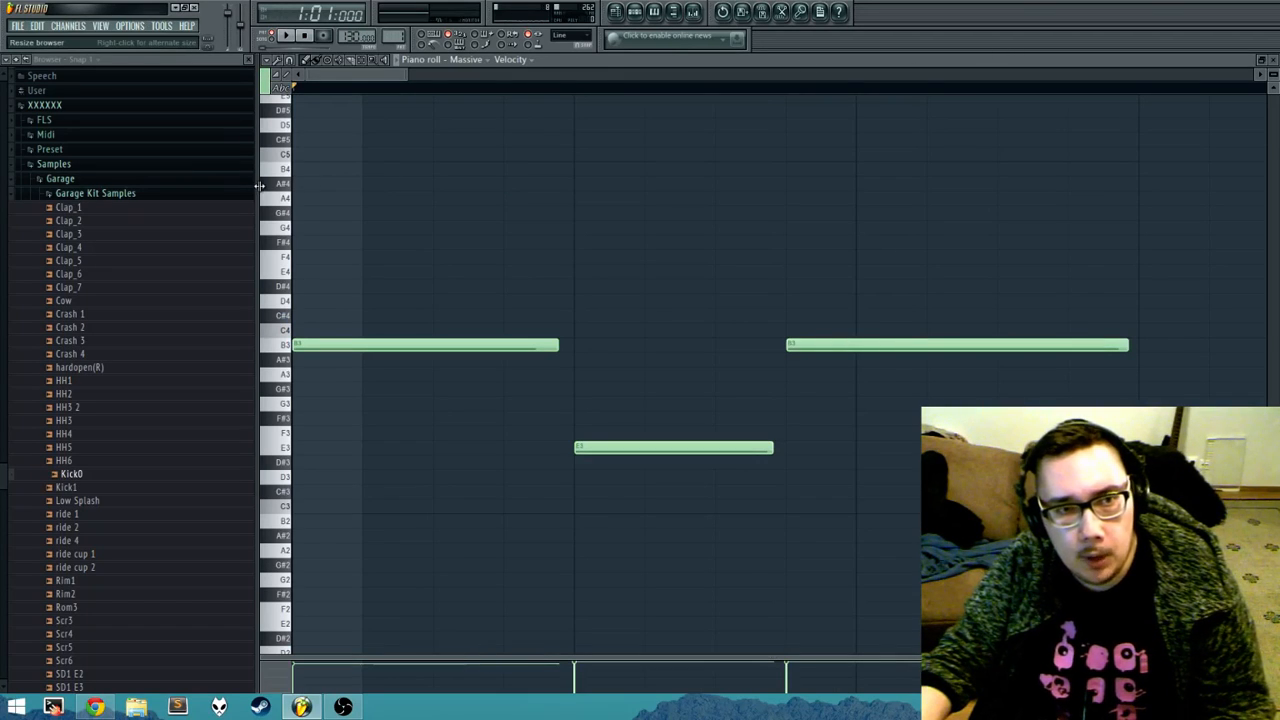
Step: Hide the browser, listen to the Massive melody in the piano roll, and close the piano roll
{"action": "left_click_drag", "start_coordinate": [257, 186], "coordinate": [238, 181]}
{"action": "key", "text": "alt+F8"}
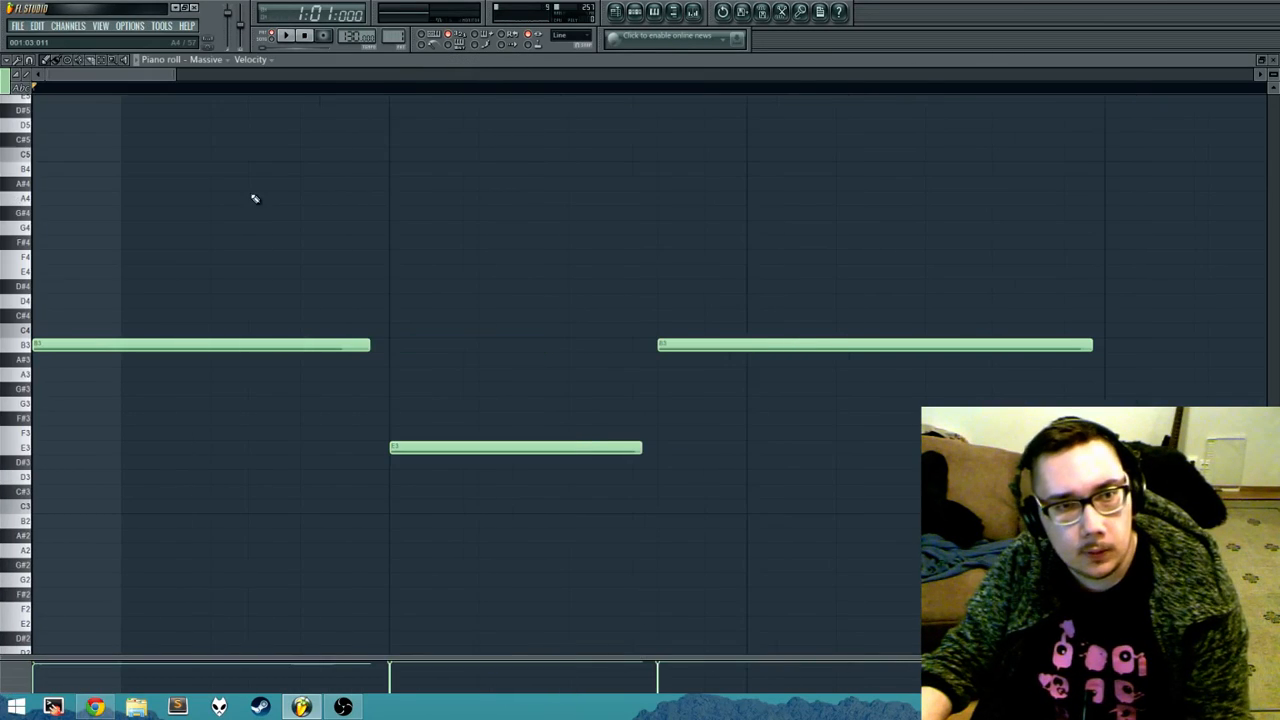
{"action": "scroll", "coordinate": [450, 194], "scroll_direction": "down", "scroll_amount": 6}
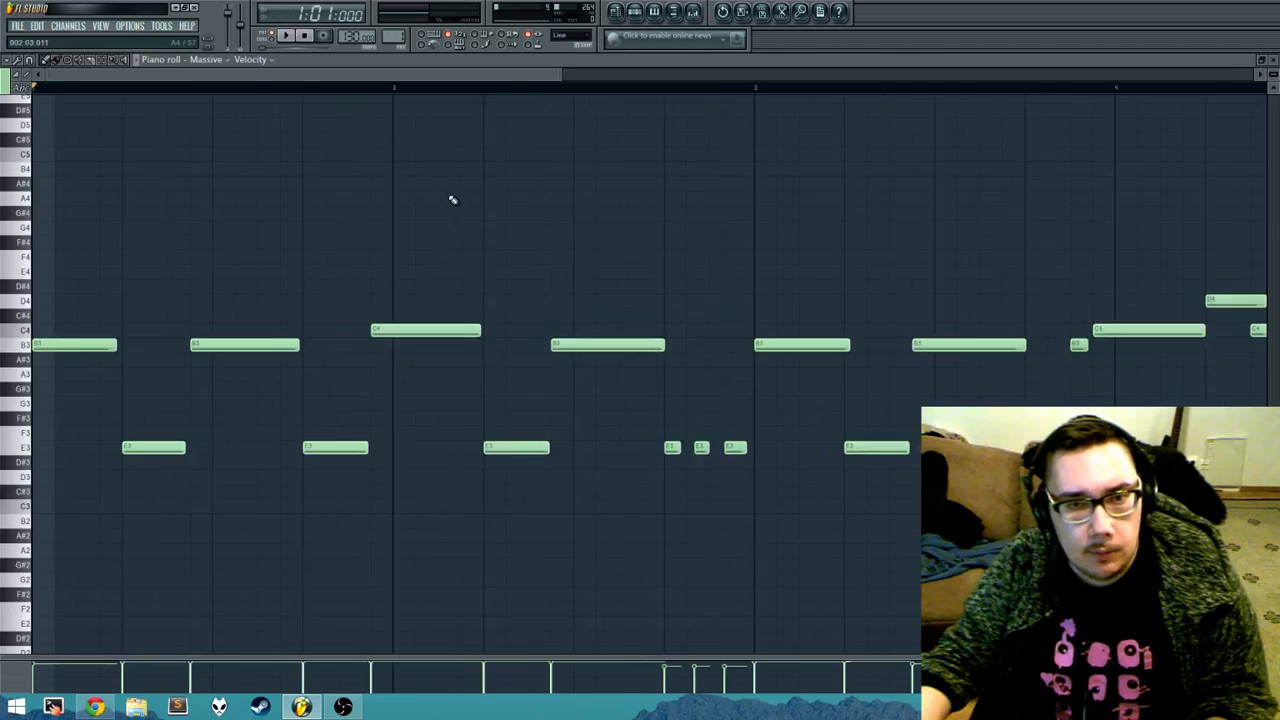
{"action": "left_click_drag", "start_coordinate": [396, 233], "coordinate": [450, 256]}
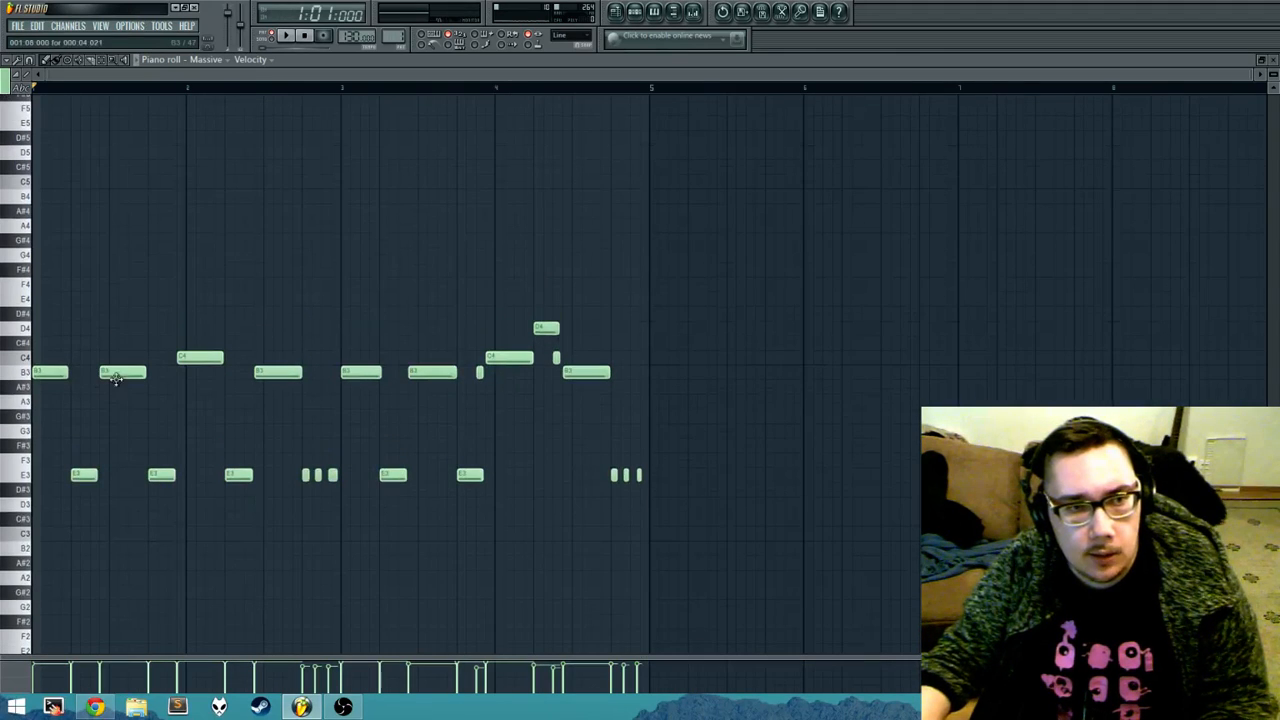
{"action": "left_click", "coordinate": [287, 38]}
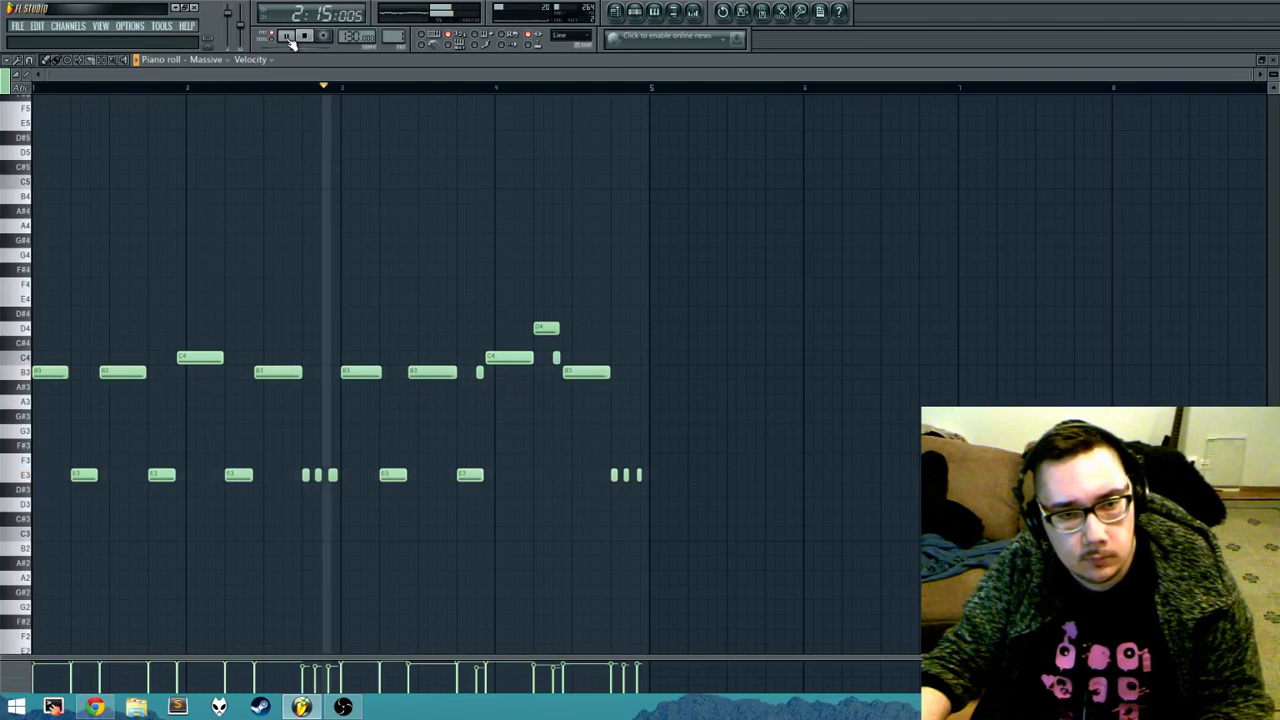
{"action": "left_click", "coordinate": [287, 38]}
{"action": "mouse_move", "coordinate": [151, 277]}
{"action": "left_mouse_down"}
{"action": "mouse_move", "coordinate": [146, 226]}
{"action": "mouse_move", "coordinate": [160, 291]}
{"action": "left_mouse_up"}
{"action": "key", "text": "Escape"}
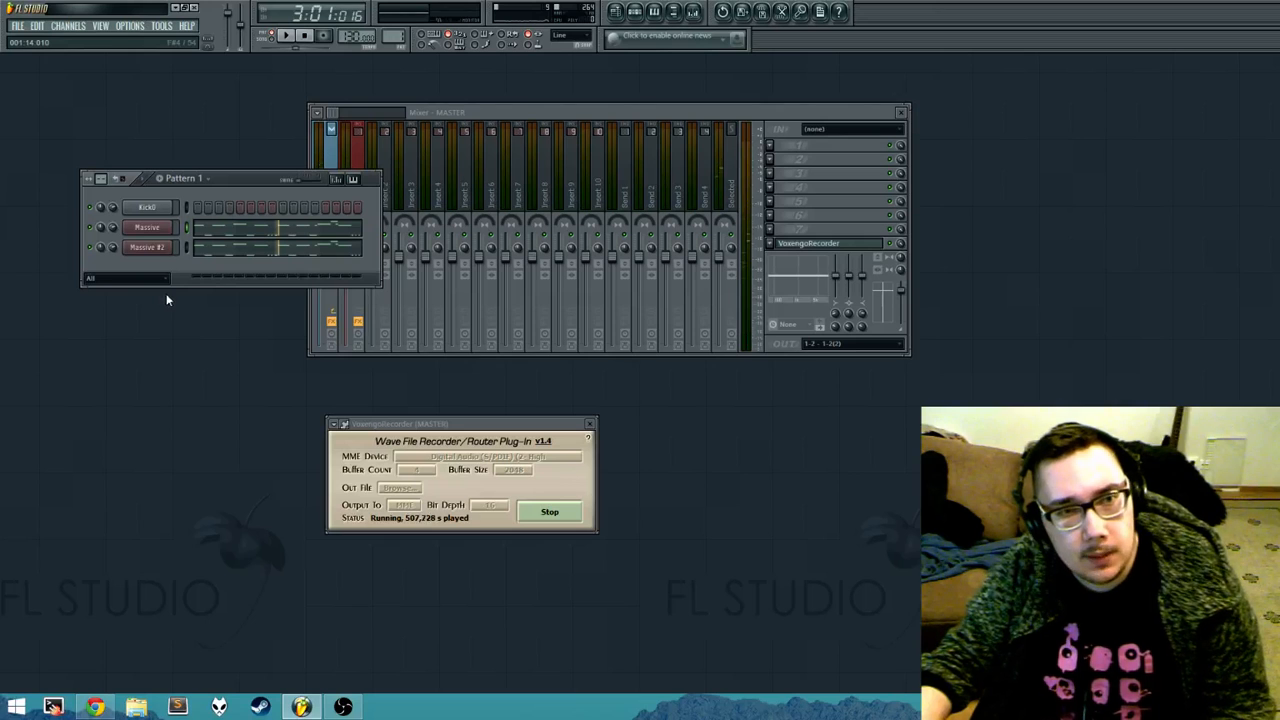
Step: Move the channel rack over the mixer and audition the Kick0 sample from its channel settings
{"action": "left_click_drag", "start_coordinate": [245, 181], "coordinate": [475, 223]}
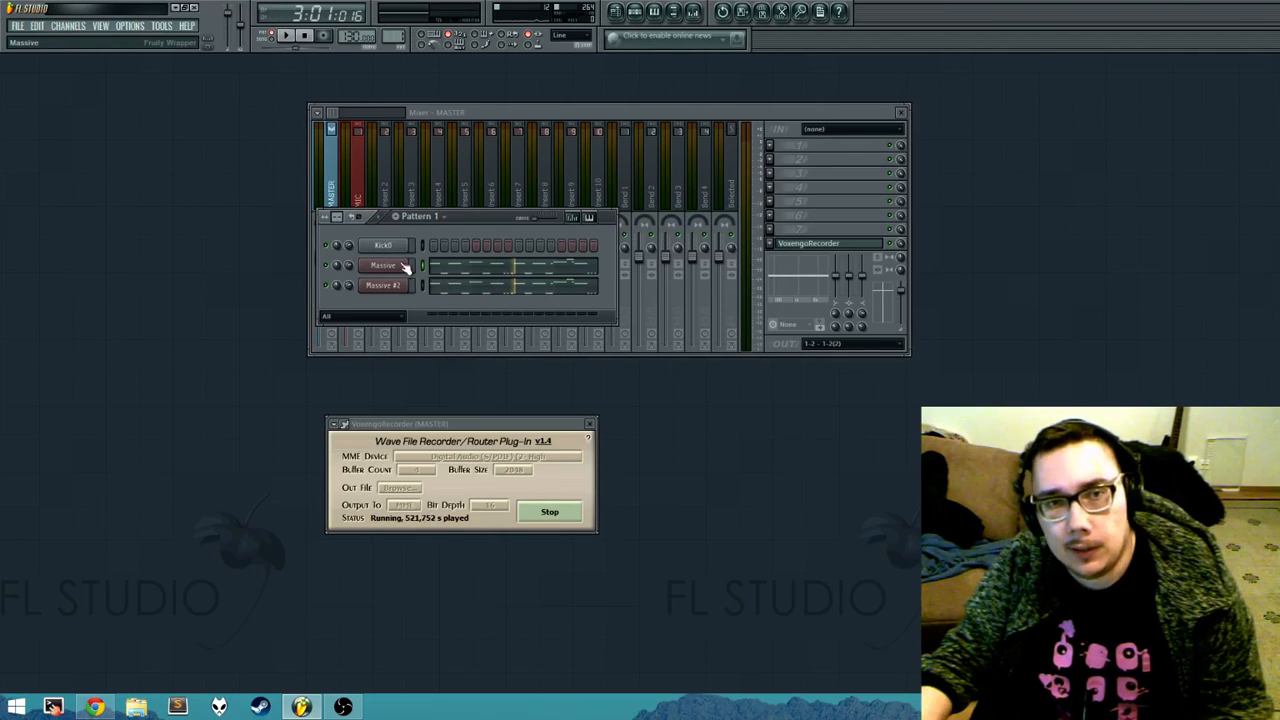
{"action": "left_click", "coordinate": [398, 246]}
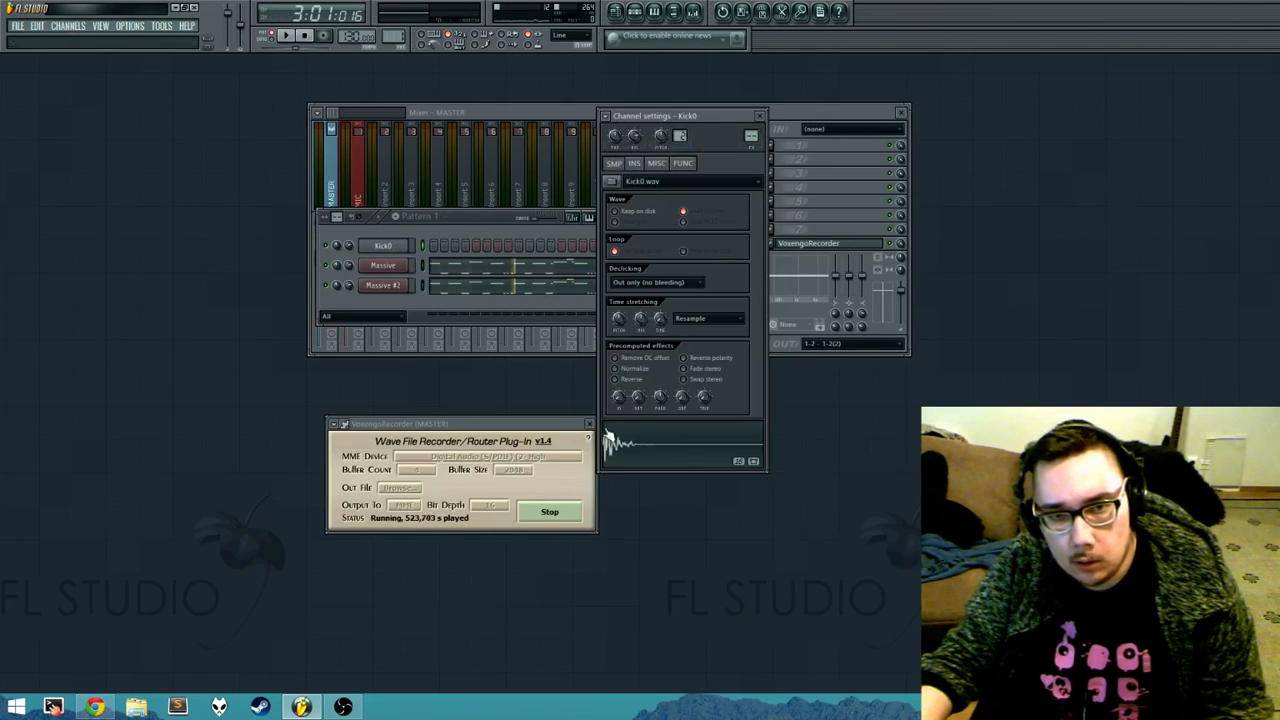
{"action": "left_click", "coordinate": [626, 451]}
{"action": "left_click", "coordinate": [626, 451]}
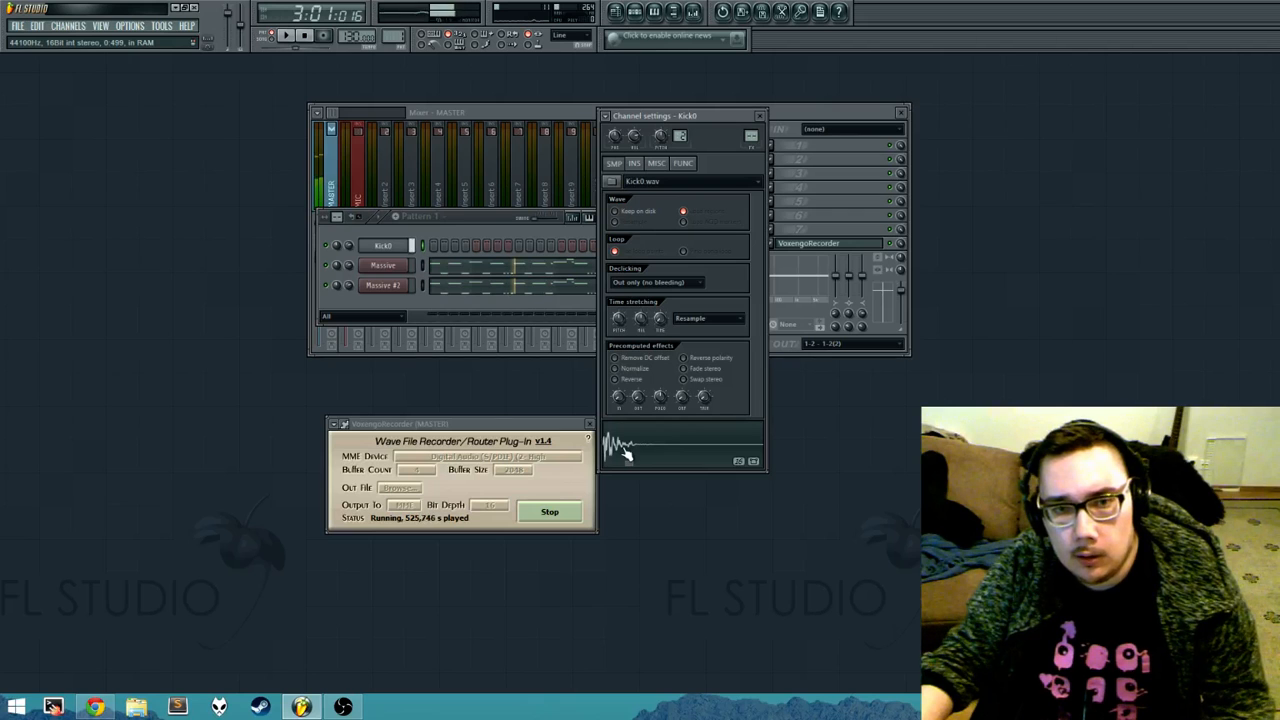
{"action": "left_click", "coordinate": [626, 451]}
Step: Open the first Massive channel's plugin, show the synth interface, and close it
{"action": "left_click", "coordinate": [383, 265]}
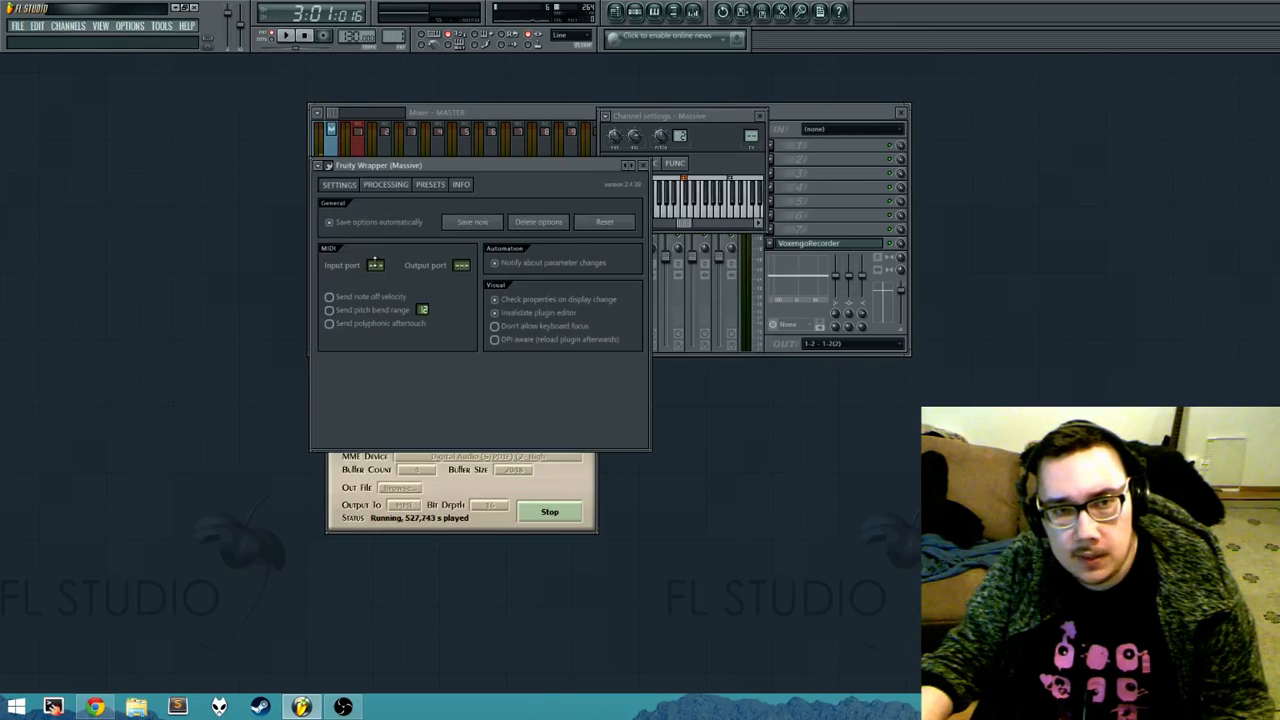
{"action": "left_click", "coordinate": [329, 166]}
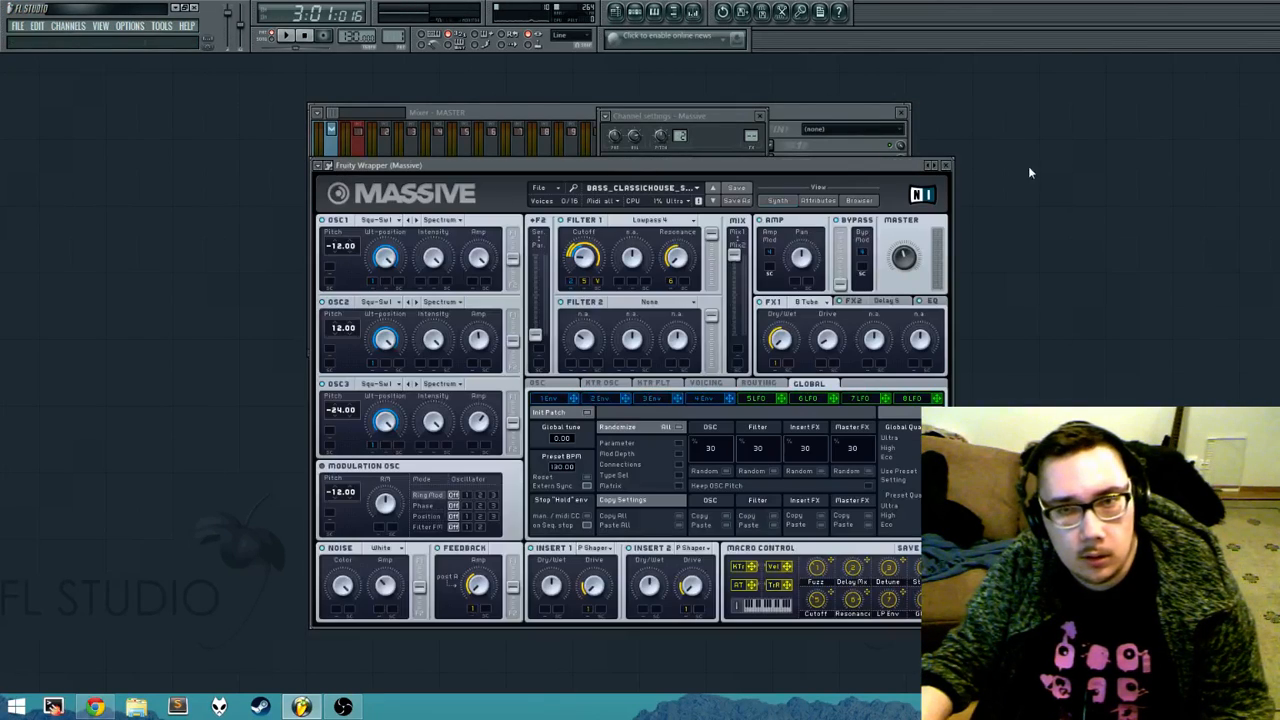
{"action": "left_click", "coordinate": [945, 165]}
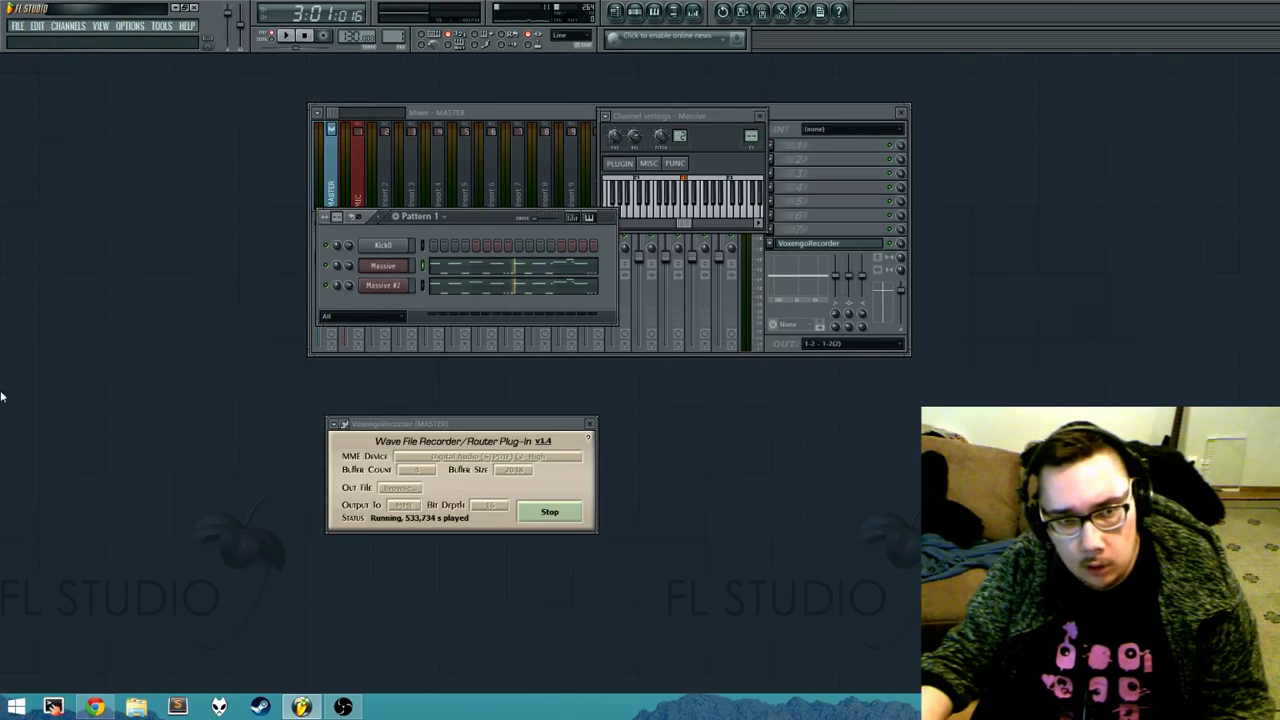
Step: Show the browser again and add the HH3 2 sample as a new channel above Kick0
{"action": "key", "text": "alt+F8"}
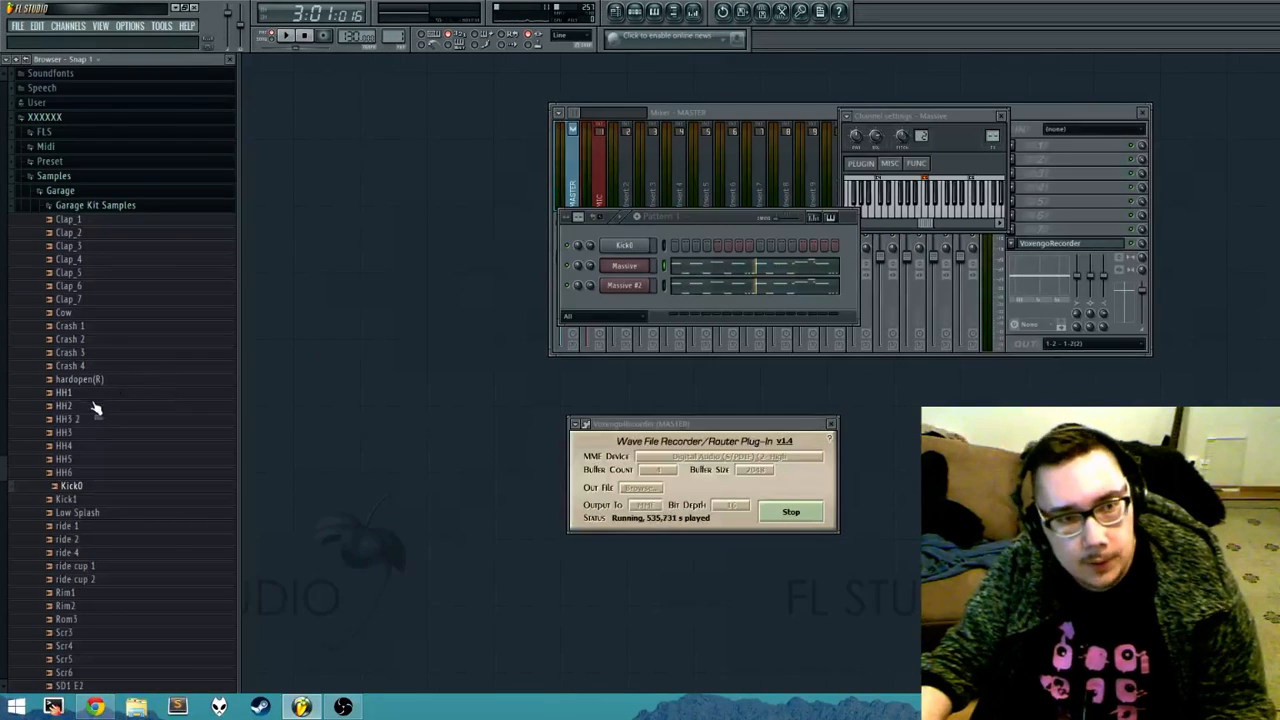
{"action": "left_click_drag", "start_coordinate": [72, 418], "coordinate": [623, 242]}
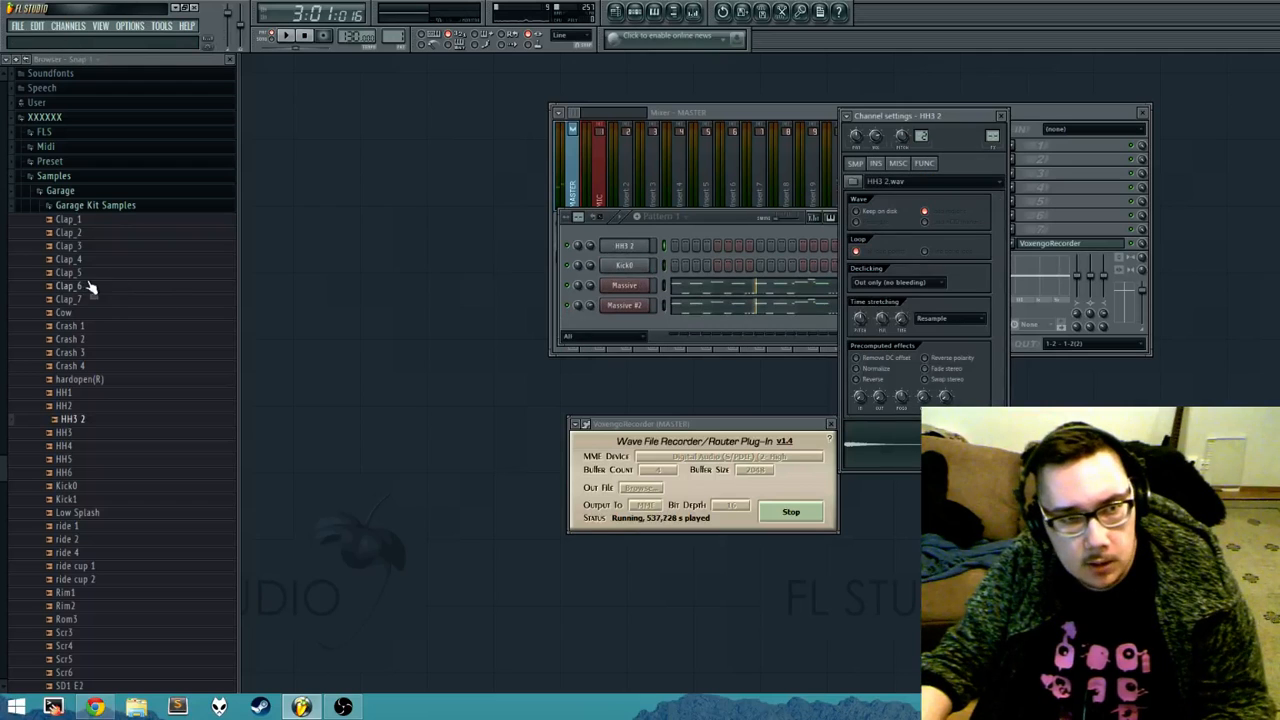
Step: Add the Clap_6 and Clap_3 samples from Garage Kit Samples as new channels above HH3 2
{"action": "left_click_drag", "start_coordinate": [89, 287], "coordinate": [612, 245]}
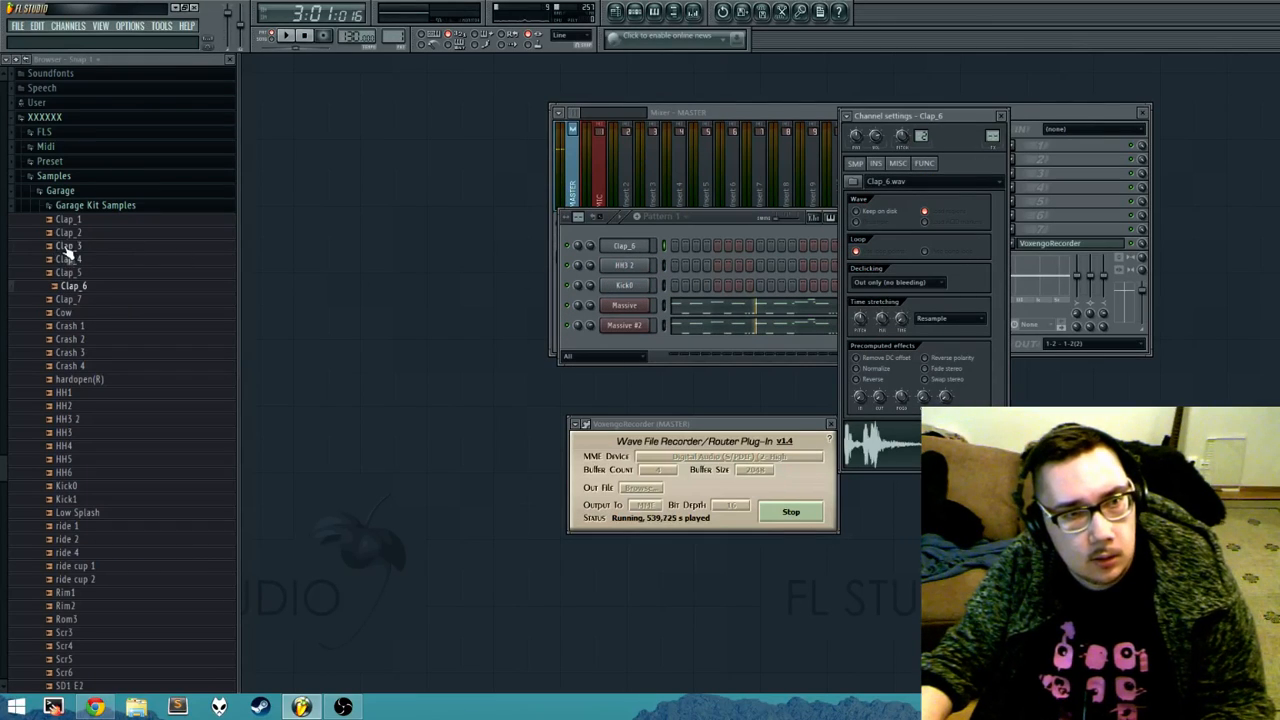
{"action": "left_click_drag", "start_coordinate": [66, 246], "coordinate": [630, 246]}
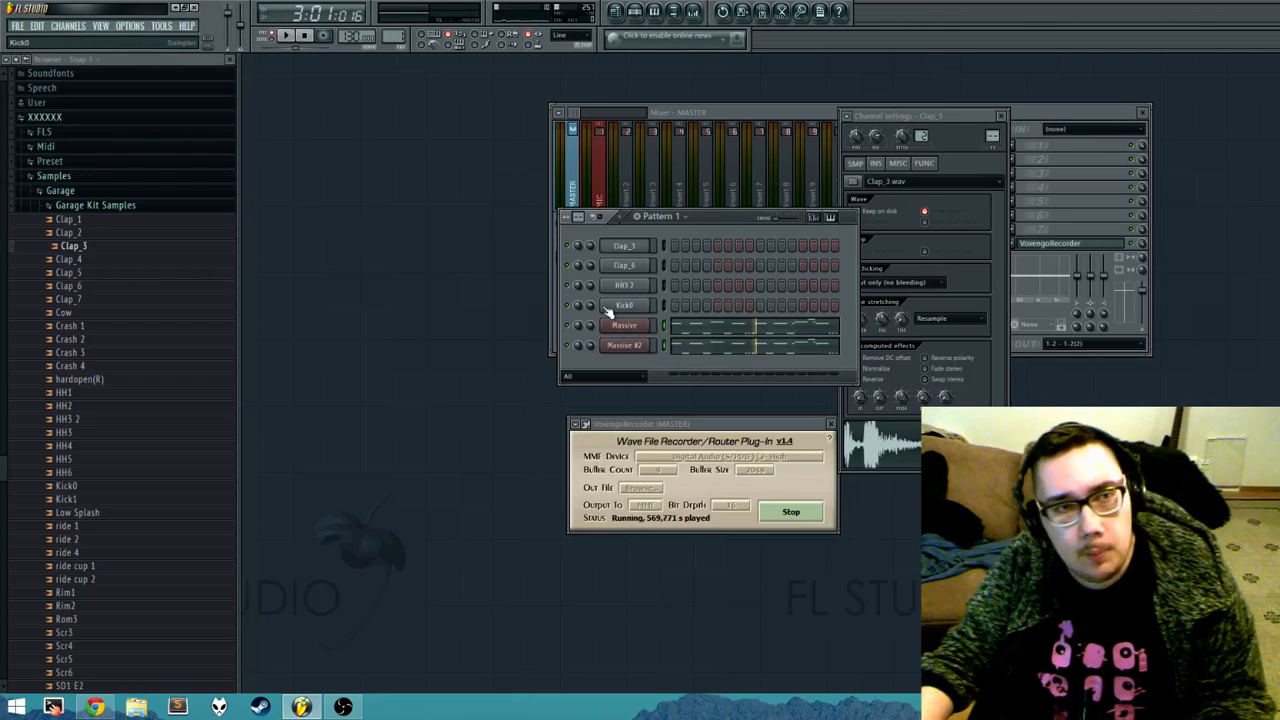
Step: Group the two selected Massive channels under a filter group named BASS SYNTHS
{"action": "left_click", "coordinate": [37, 26]}
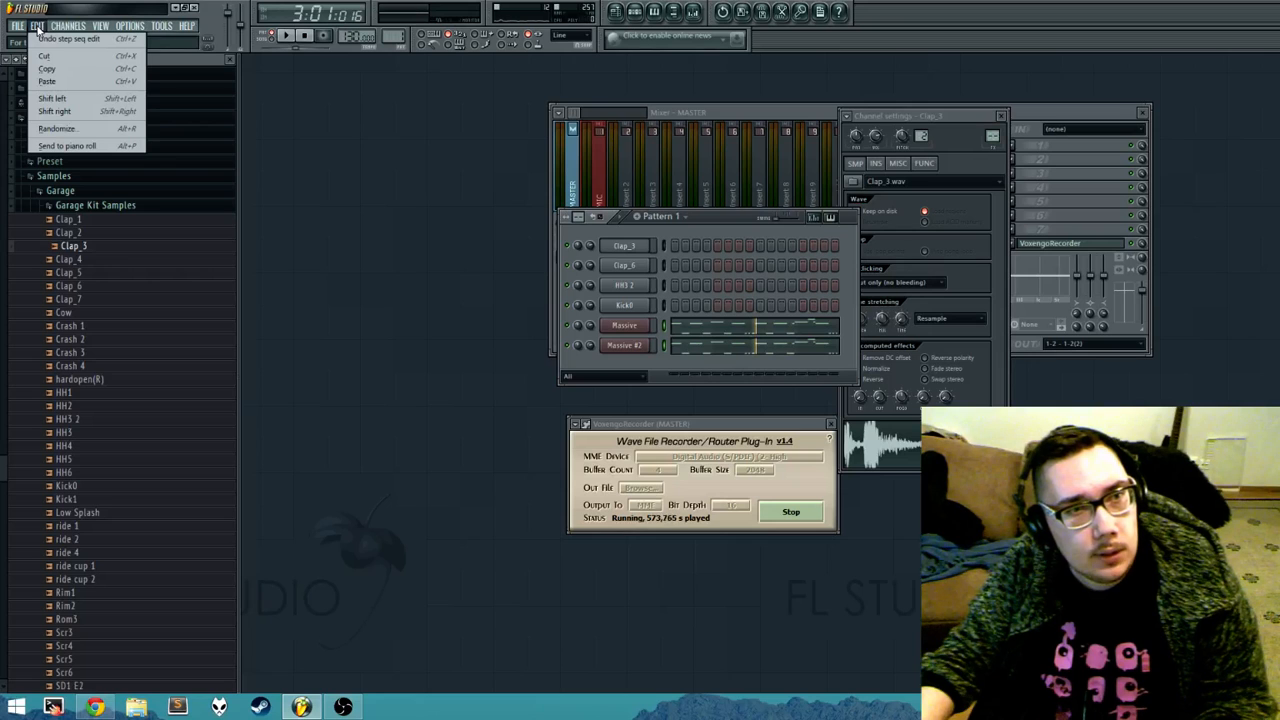
{"action": "mouse_move", "coordinate": [62, 27]}
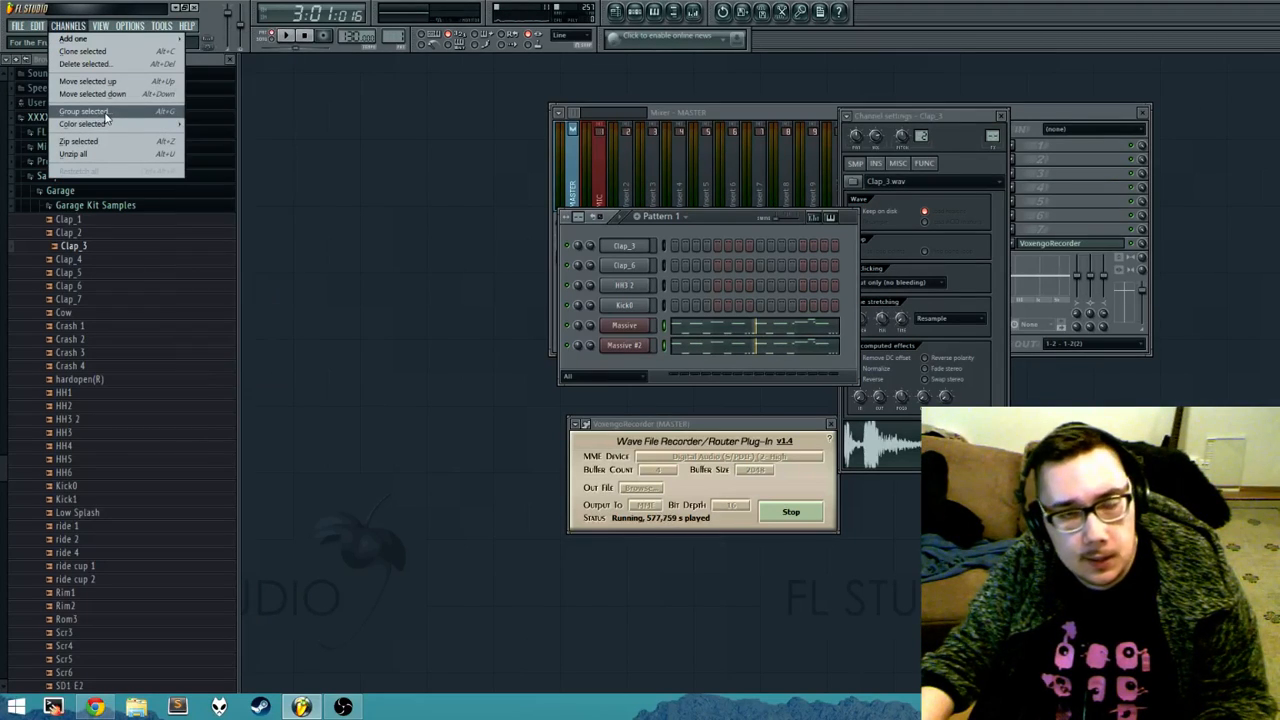
{"action": "left_click", "coordinate": [163, 118]}
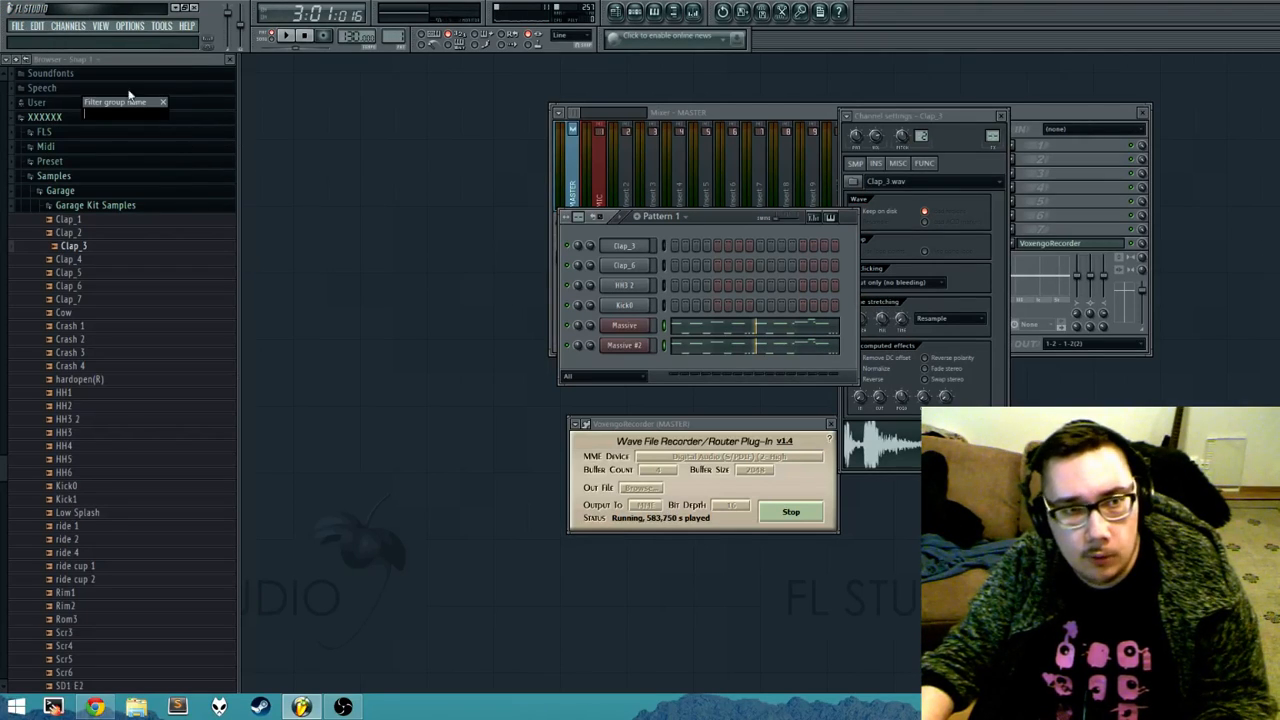
{"action": "left_click_drag", "start_coordinate": [128, 100], "coordinate": [676, 374]}
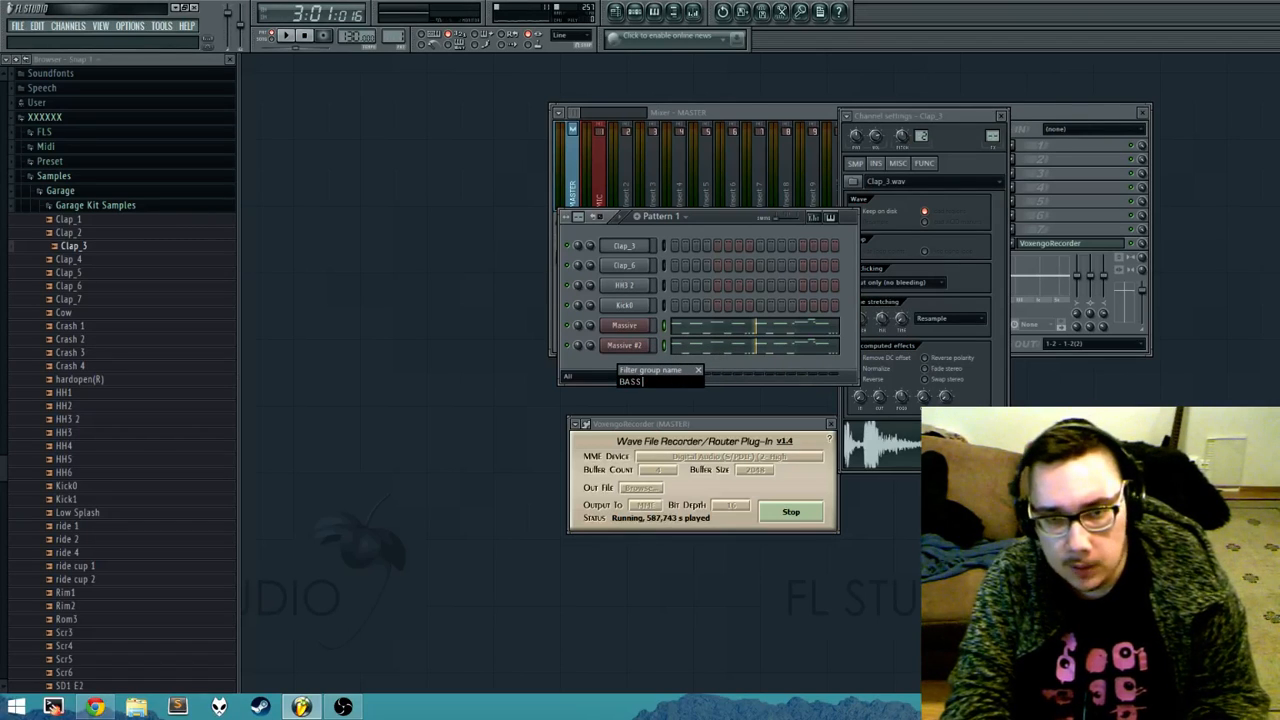
{"action": "type", "text": "BASS SYNTHS"}
{"action": "key", "text": "Return"}
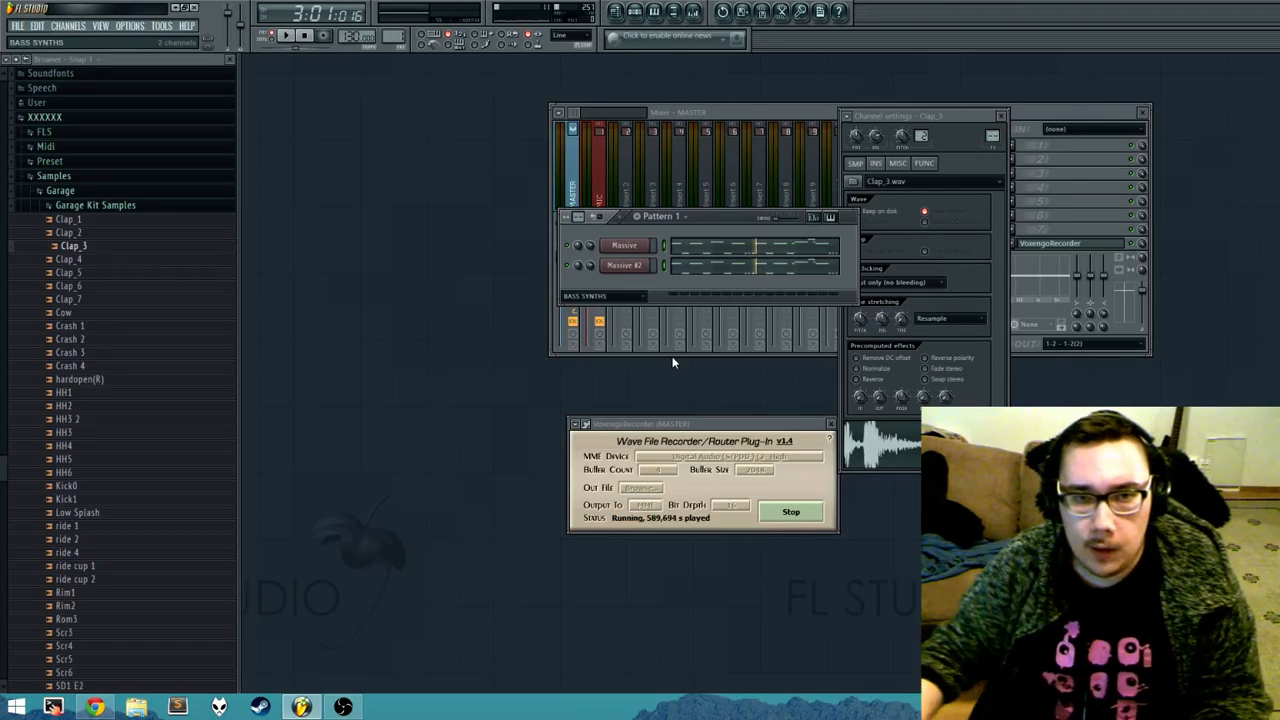
Step: Display all channels, filter to the Unsorted ones, and group the four drum sample channels as DRUMS
{"action": "left_click", "coordinate": [630, 297]}
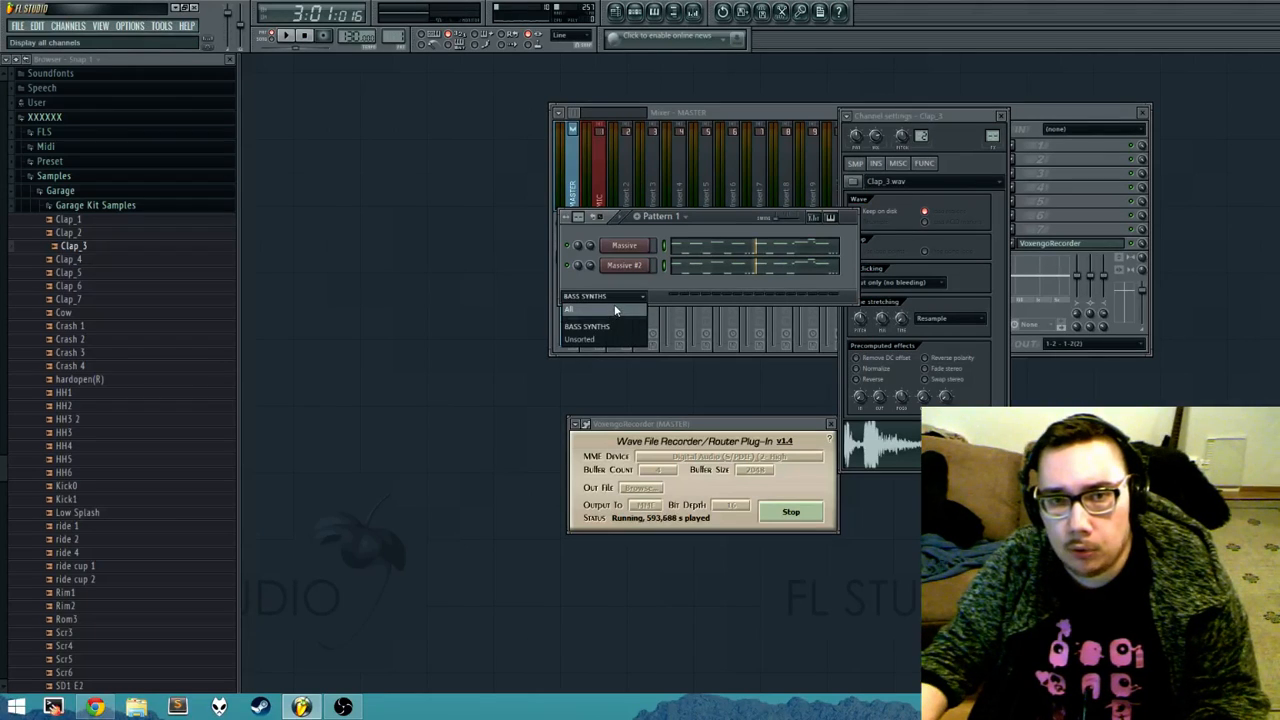
{"action": "left_click", "coordinate": [614, 310]}
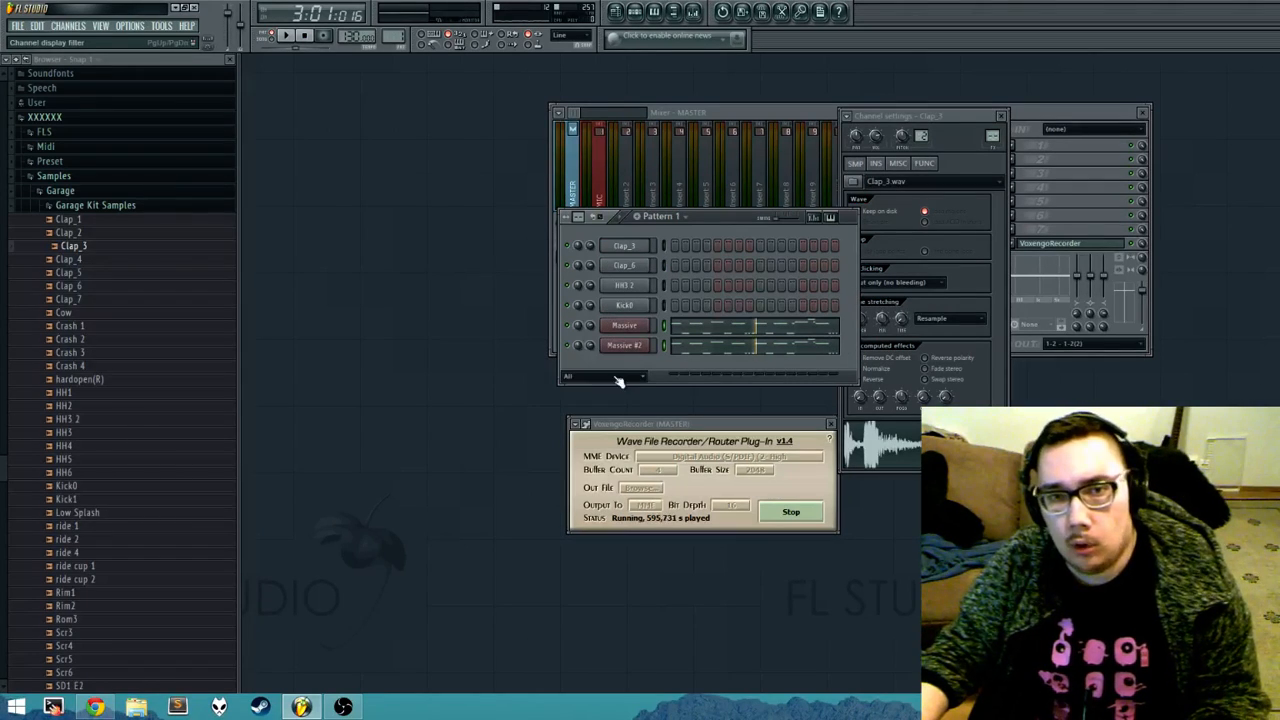
{"action": "left_click", "coordinate": [617, 376]}
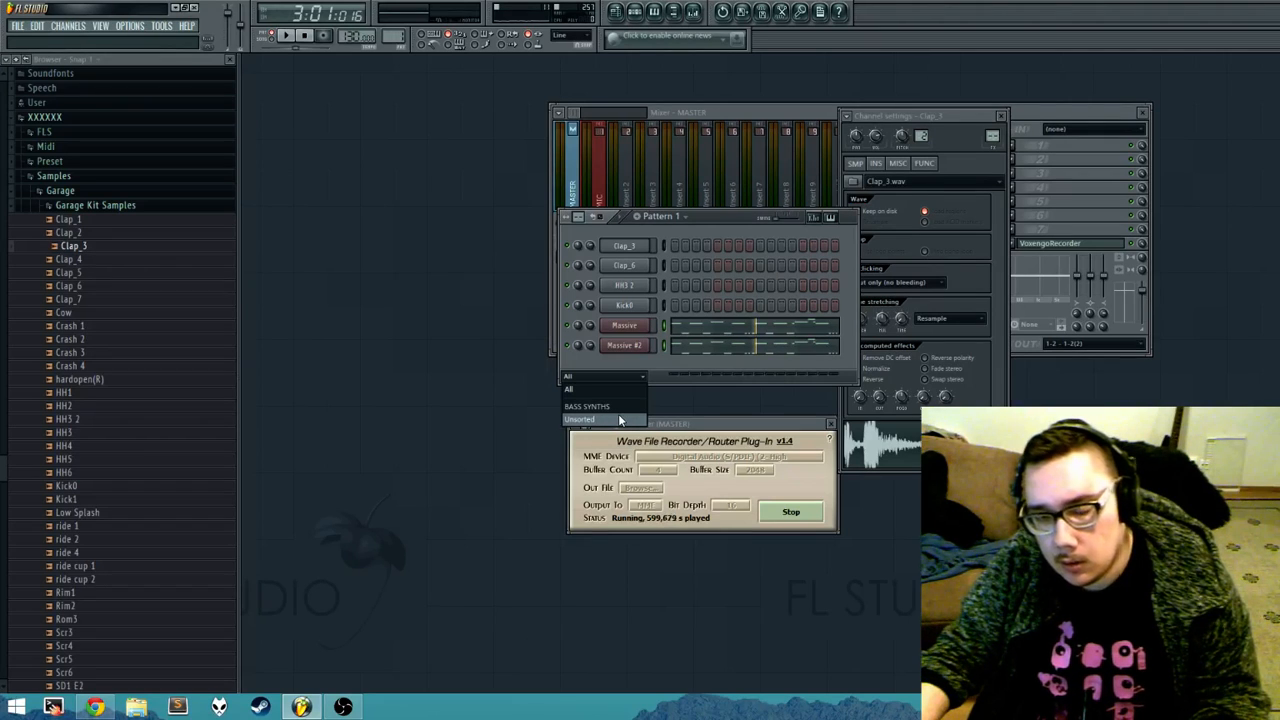
{"action": "left_click", "coordinate": [618, 418]}
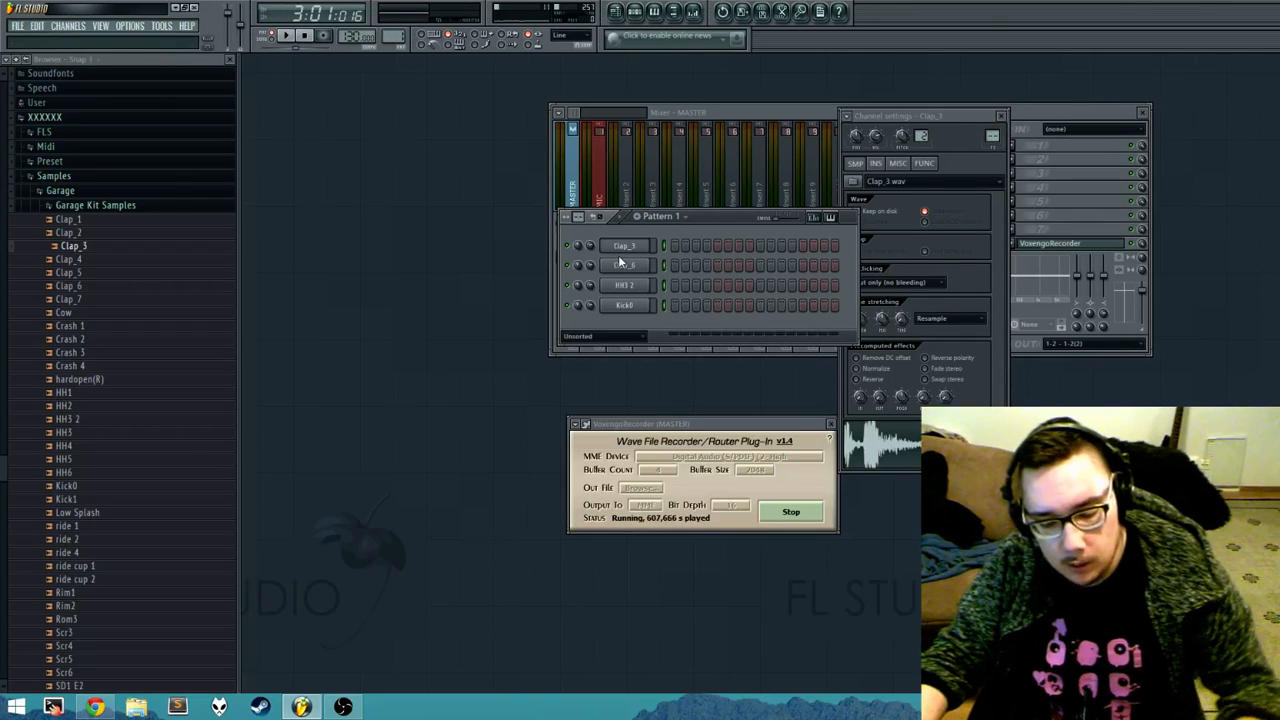
{"action": "key", "text": "alt+g"}
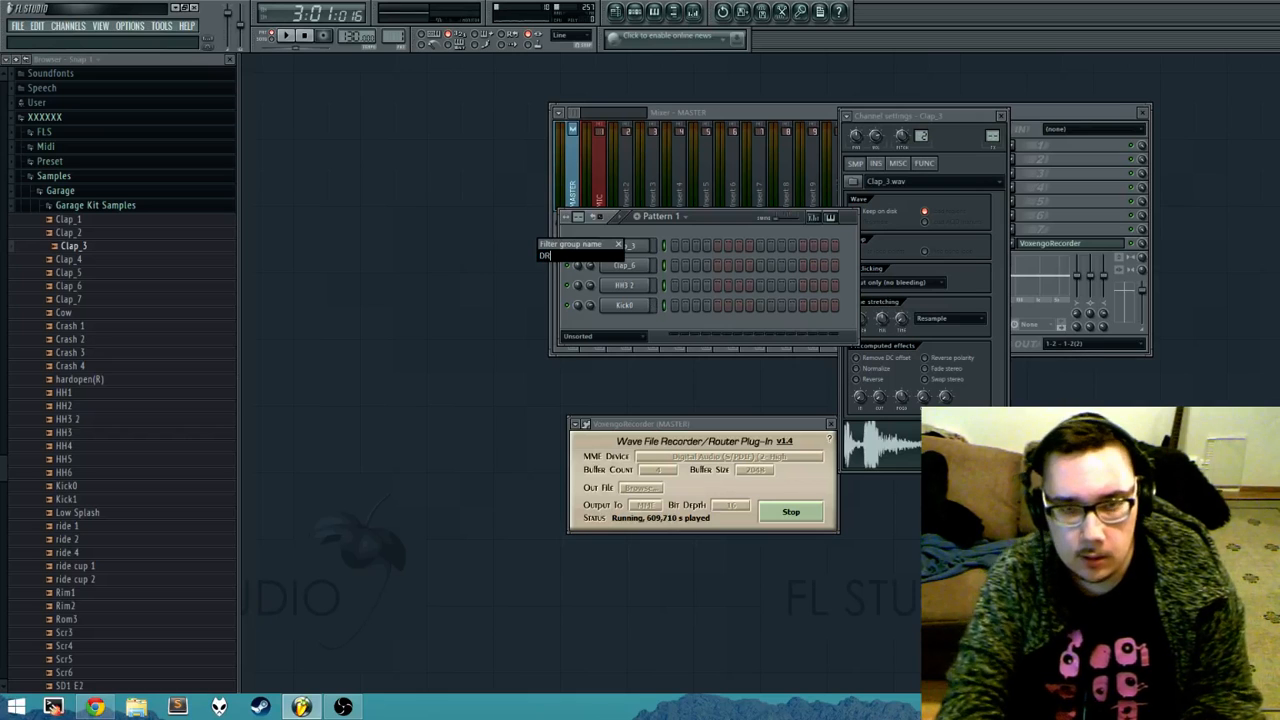
{"action": "type", "text": "DRUMS"}
{"action": "key", "text": "Return"}
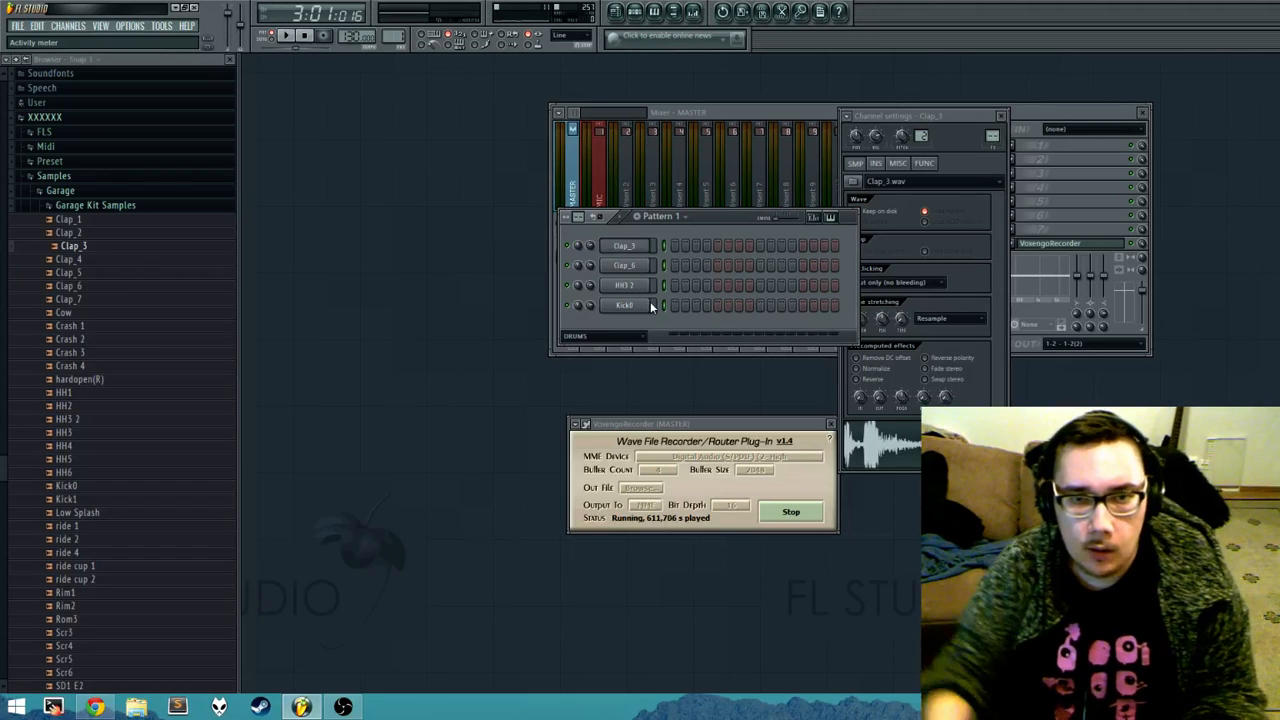
Step: Switch the channel display filter to BASS SYNTHS and back to DRUMS to compare the two groups
{"action": "left_click", "coordinate": [643, 338]}
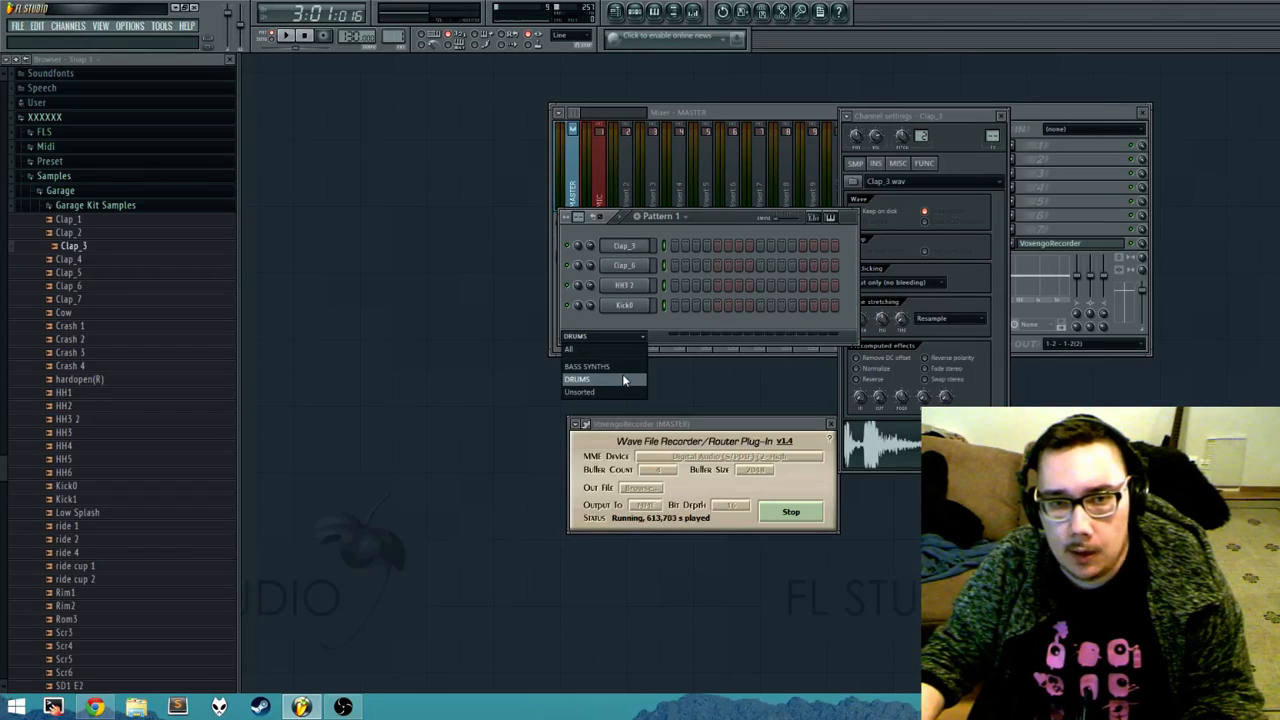
{"action": "left_click", "coordinate": [615, 364]}
{"action": "left_click", "coordinate": [612, 297]}
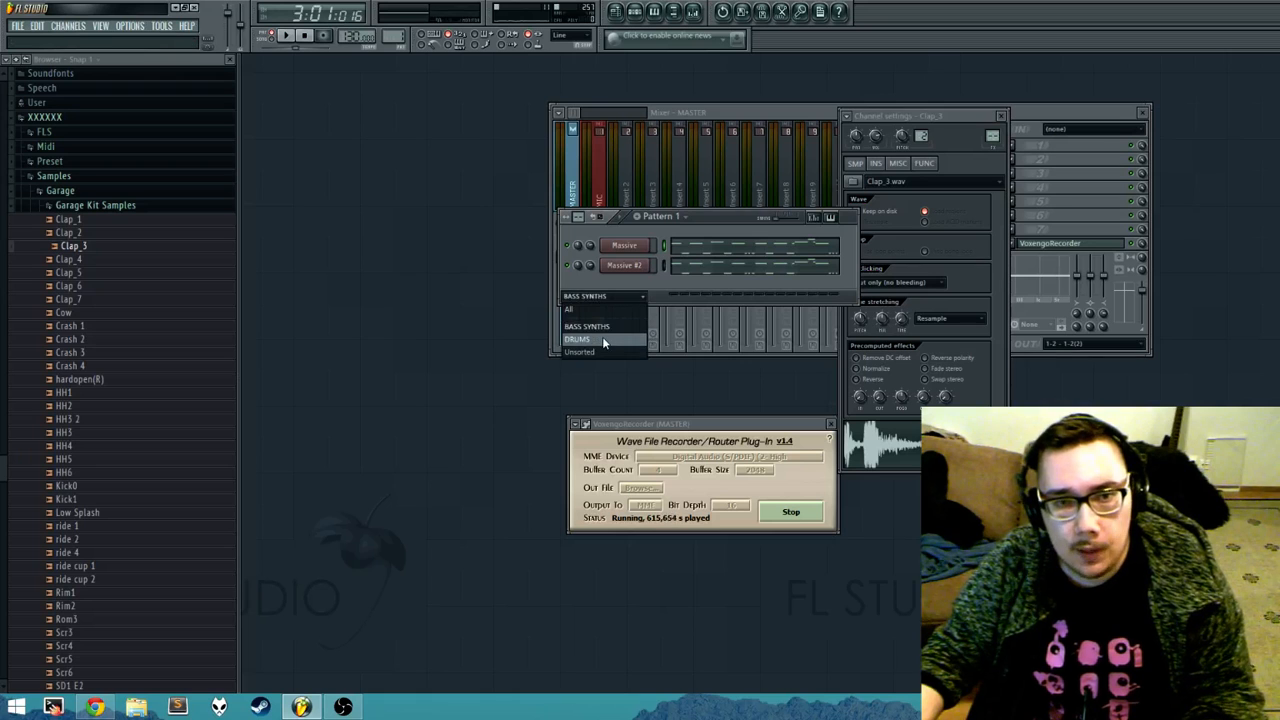
{"action": "left_click", "coordinate": [602, 338]}
{"action": "left_click", "coordinate": [616, 340]}
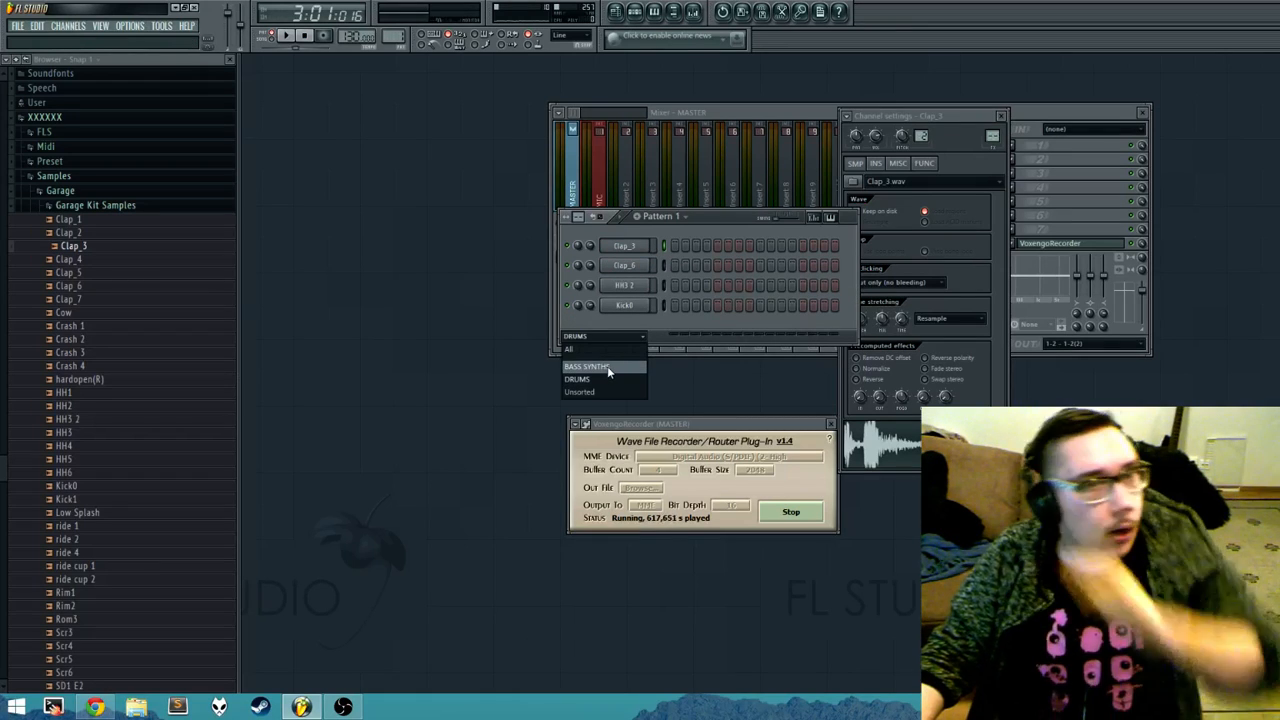
{"action": "left_click", "coordinate": [627, 321]}
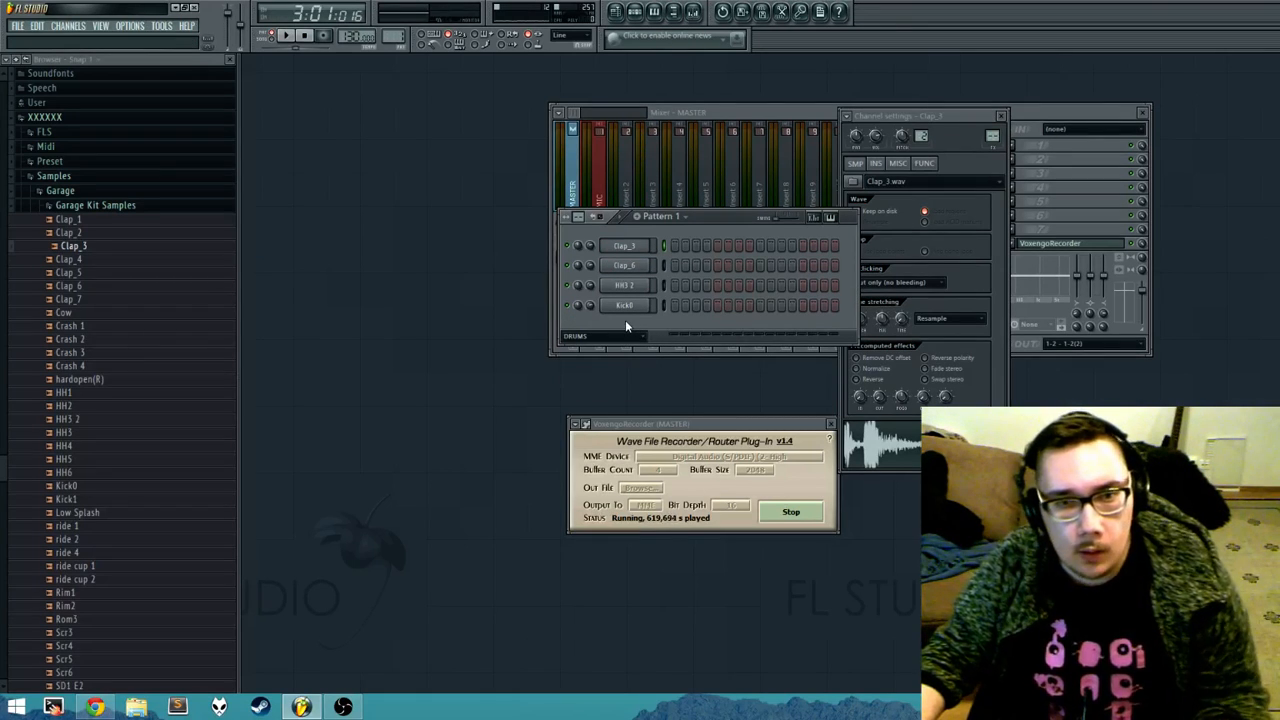
Step: Switch to the BASSLINE pattern and shift the channel rack sideways away from the channel settings
{"action": "left_click", "coordinate": [676, 216]}
{"action": "left_click", "coordinate": [667, 244]}
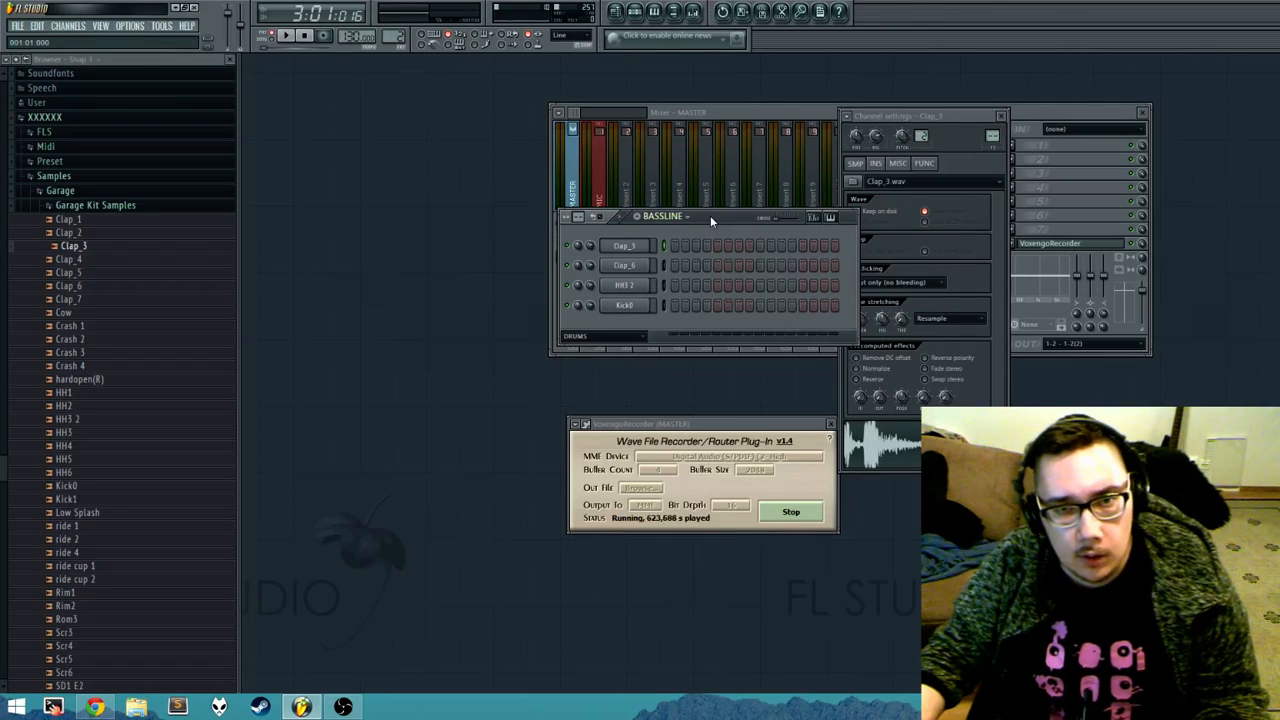
{"action": "left_click_drag", "start_coordinate": [710, 215], "coordinate": [627, 228]}
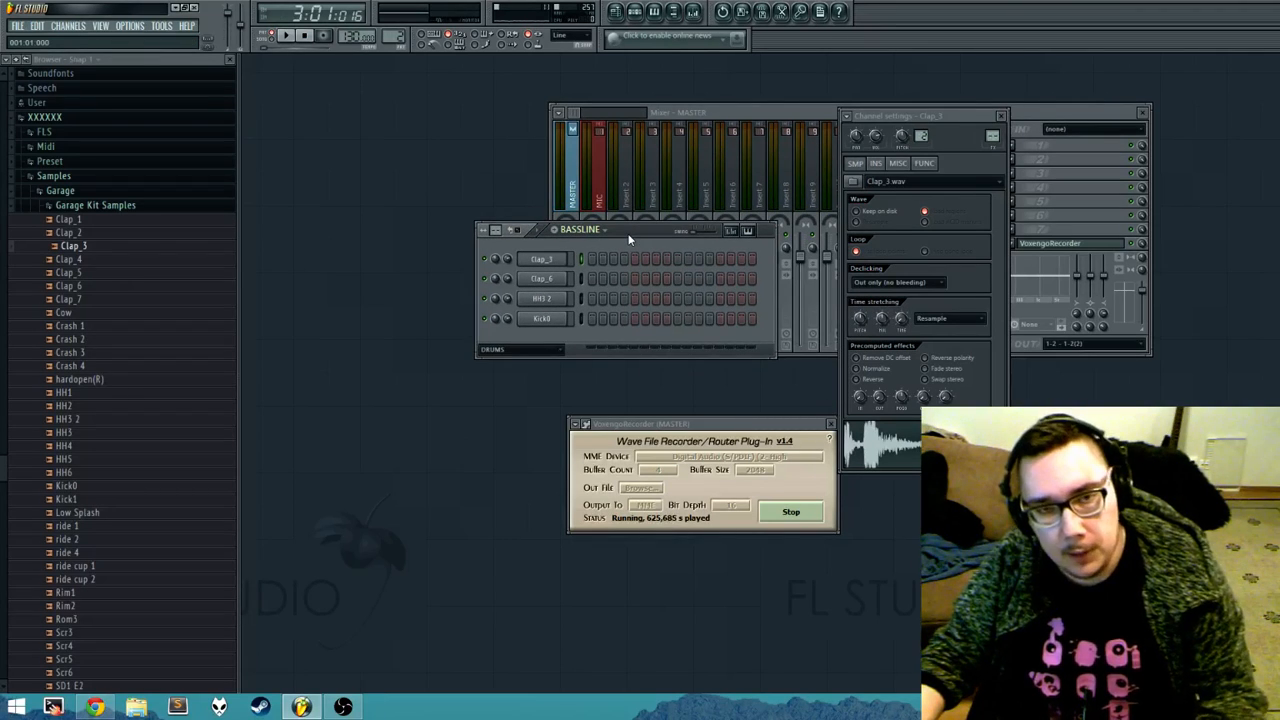
Step: Open the playlist, move it closer to the browser, and pick the Pattern 1 clip on Track 1 for placing
{"action": "left_click", "coordinate": [100, 26]}
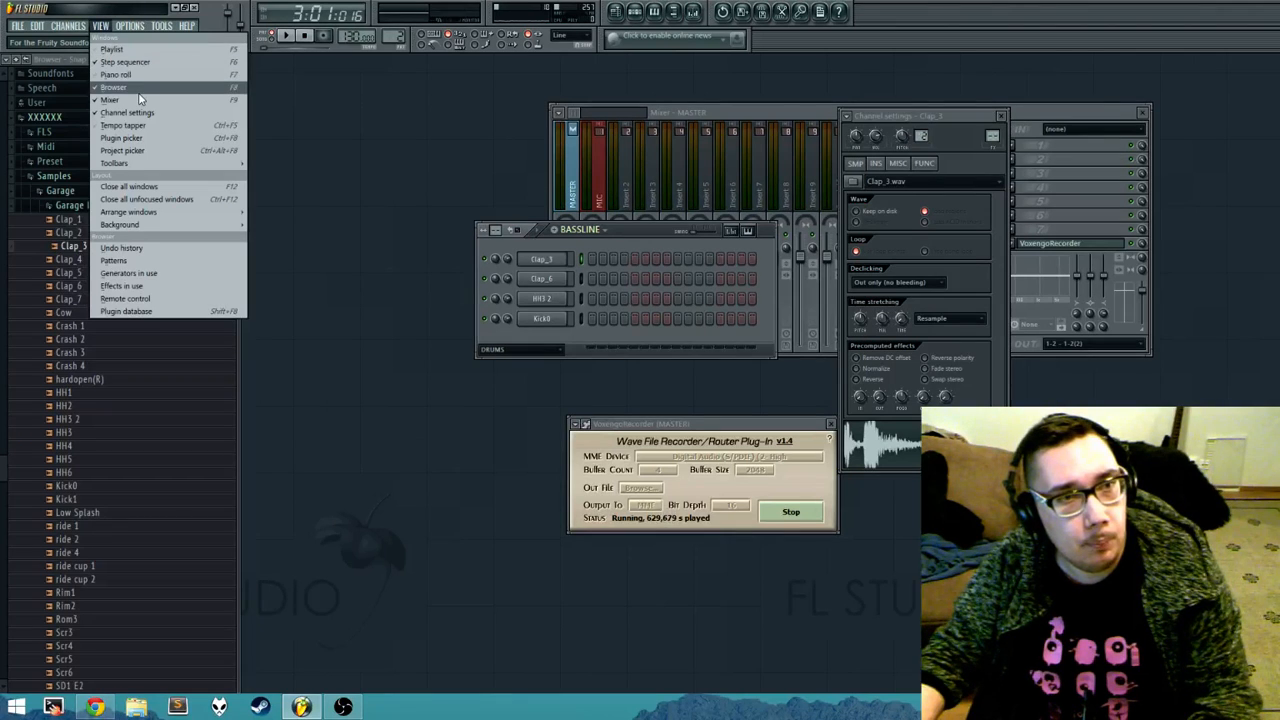
{"action": "left_click", "coordinate": [120, 49]}
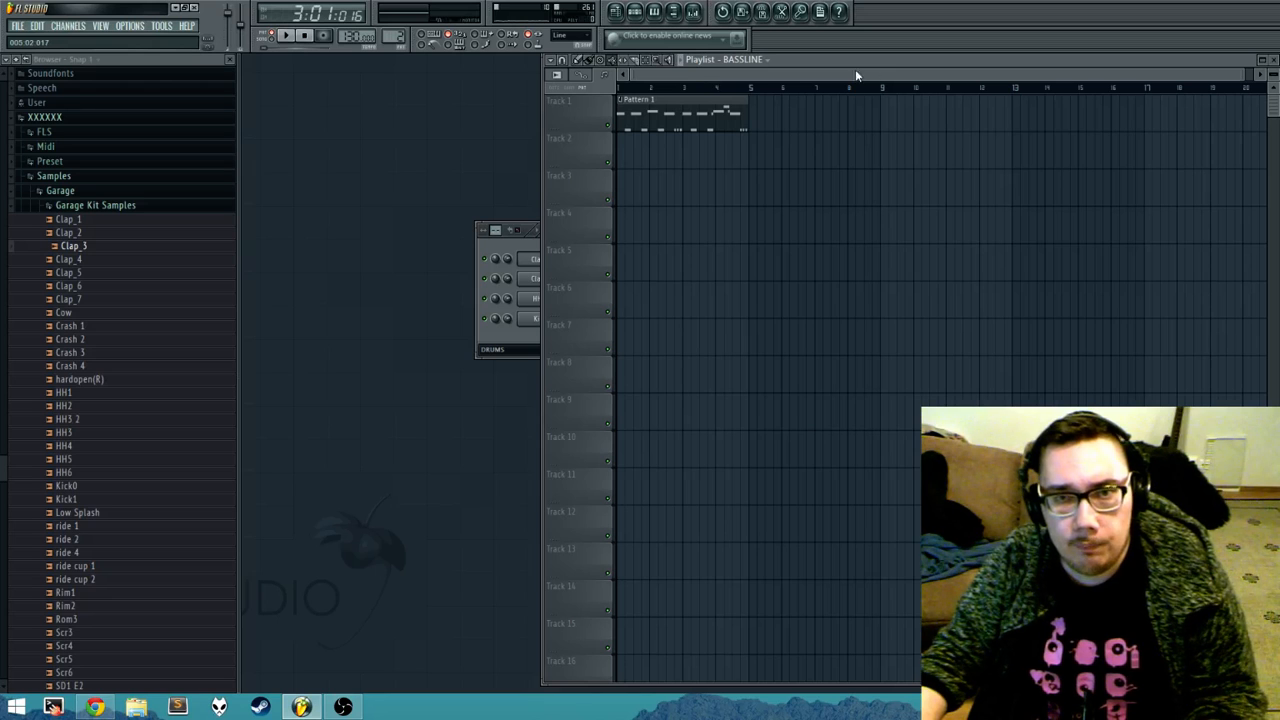
{"action": "left_click_drag", "start_coordinate": [843, 66], "coordinate": [745, 83]}
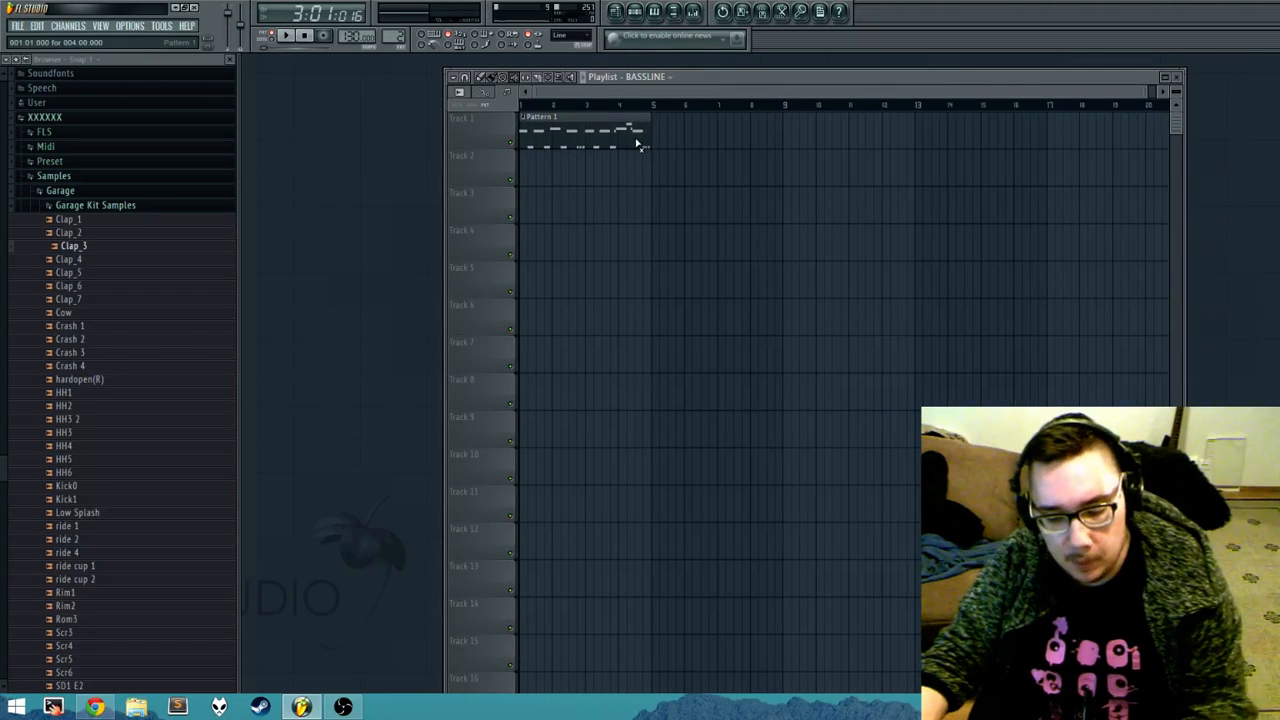
{"action": "left_click", "coordinate": [553, 134]}
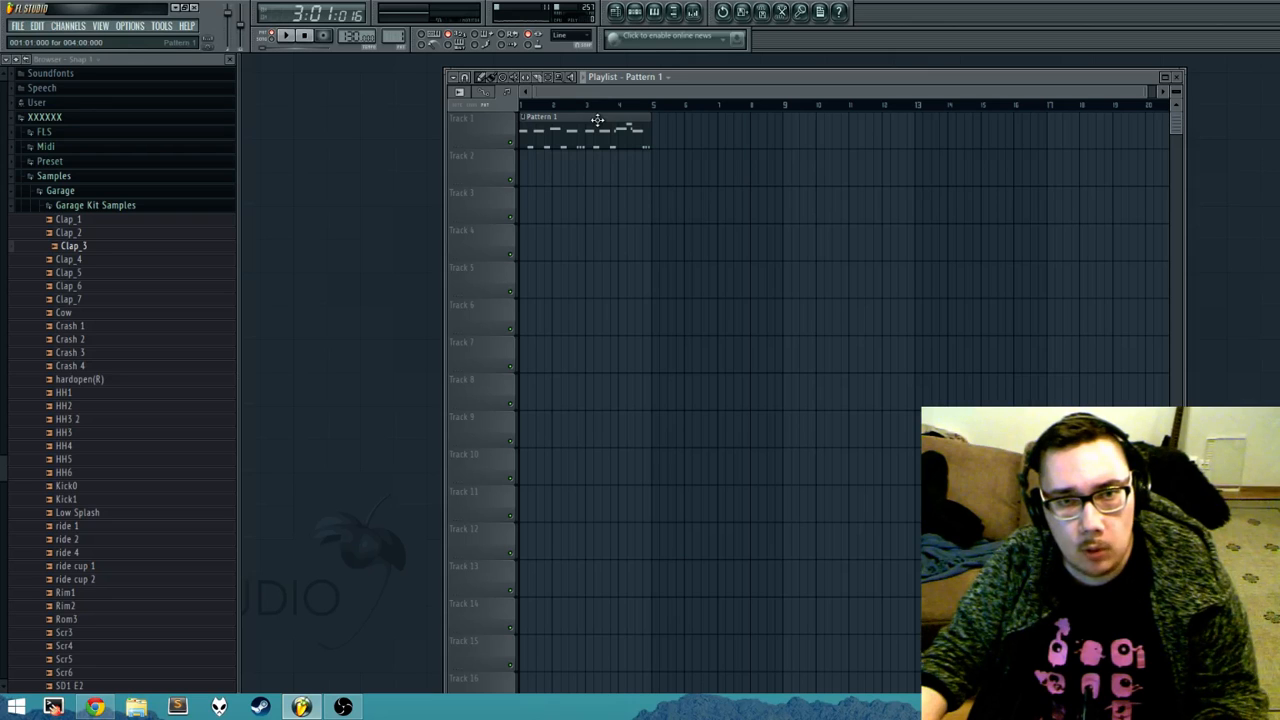
Step: Place three more Pattern 1 clips on Track 1, starting at bars 5, 9 and 13
{"action": "left_click", "coordinate": [656, 134]}
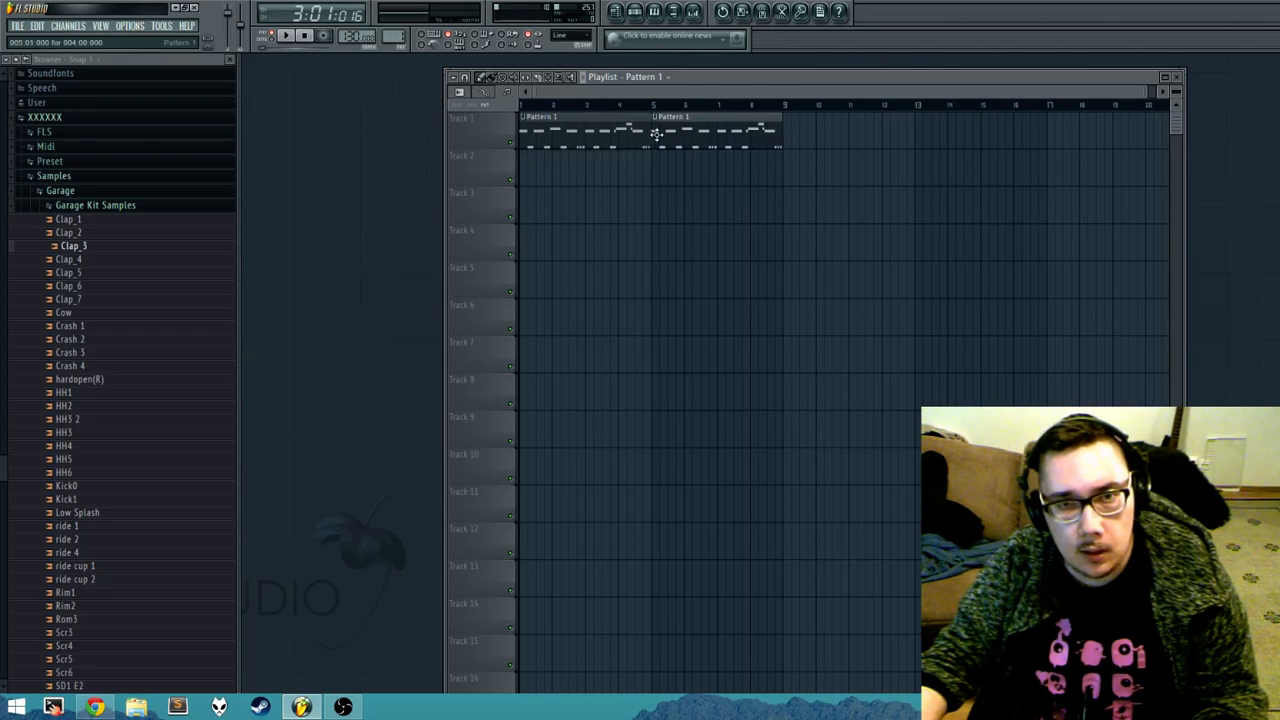
{"action": "left_click", "coordinate": [791, 140]}
{"action": "left_click", "coordinate": [918, 140]}
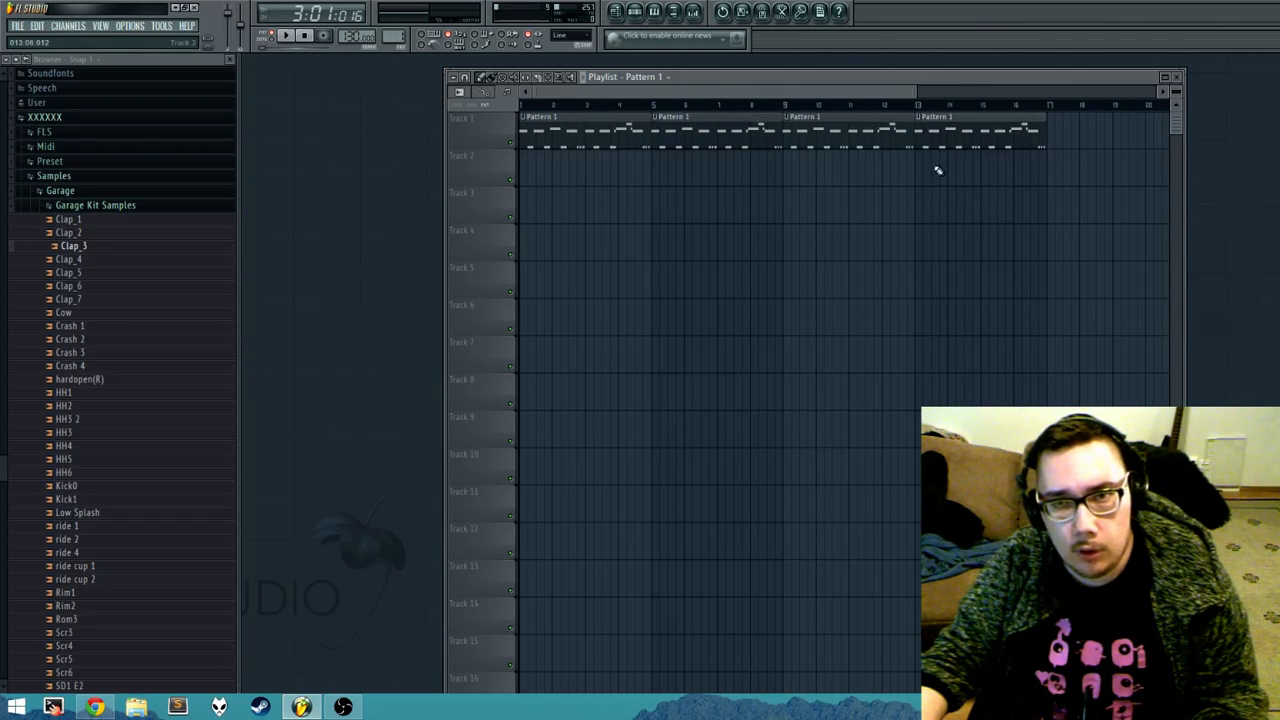
Step: Delete the three added Pattern 1 clips from Track 1, keeping only the one at bar 1
{"action": "right_click", "coordinate": [991, 140]}
{"action": "right_click", "coordinate": [850, 138]}
{"action": "right_click", "coordinate": [731, 137]}
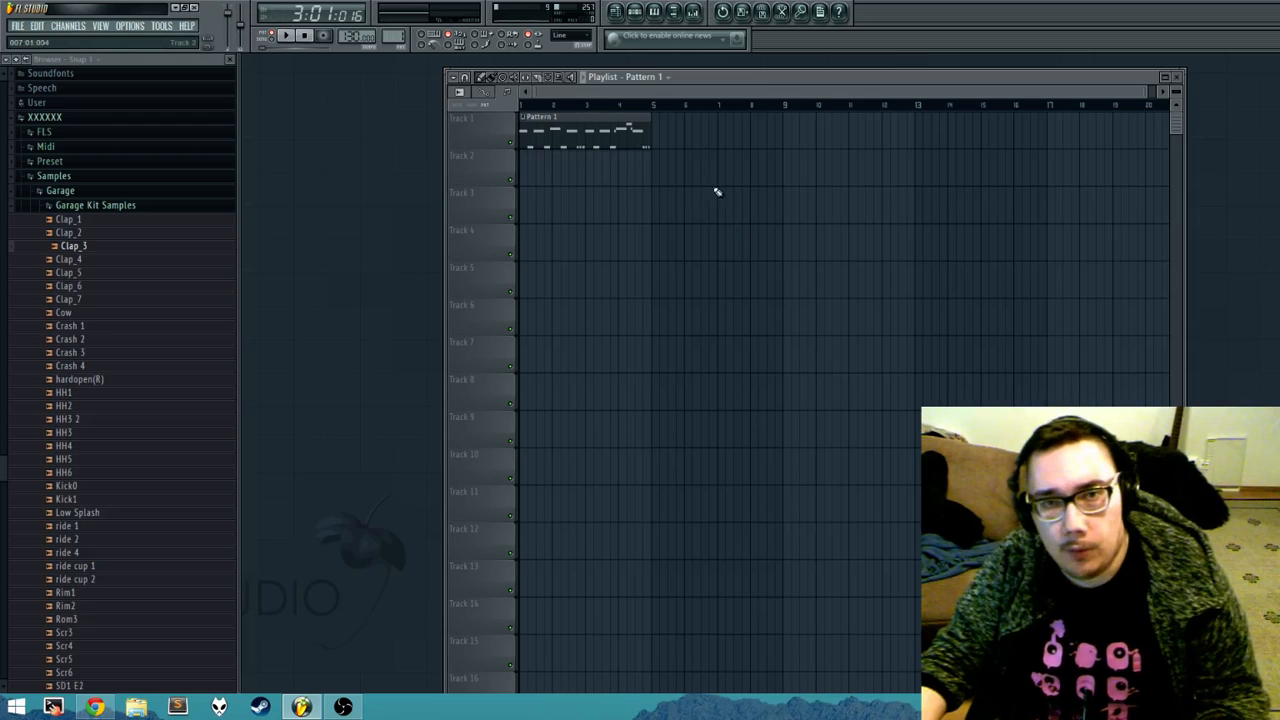
Step: Place a second Pattern 1 clip at bar 5 on Track 1, and briefly show the channel rack over the playlist
{"action": "left_click_drag", "start_coordinate": [729, 146], "coordinate": [650, 160]}
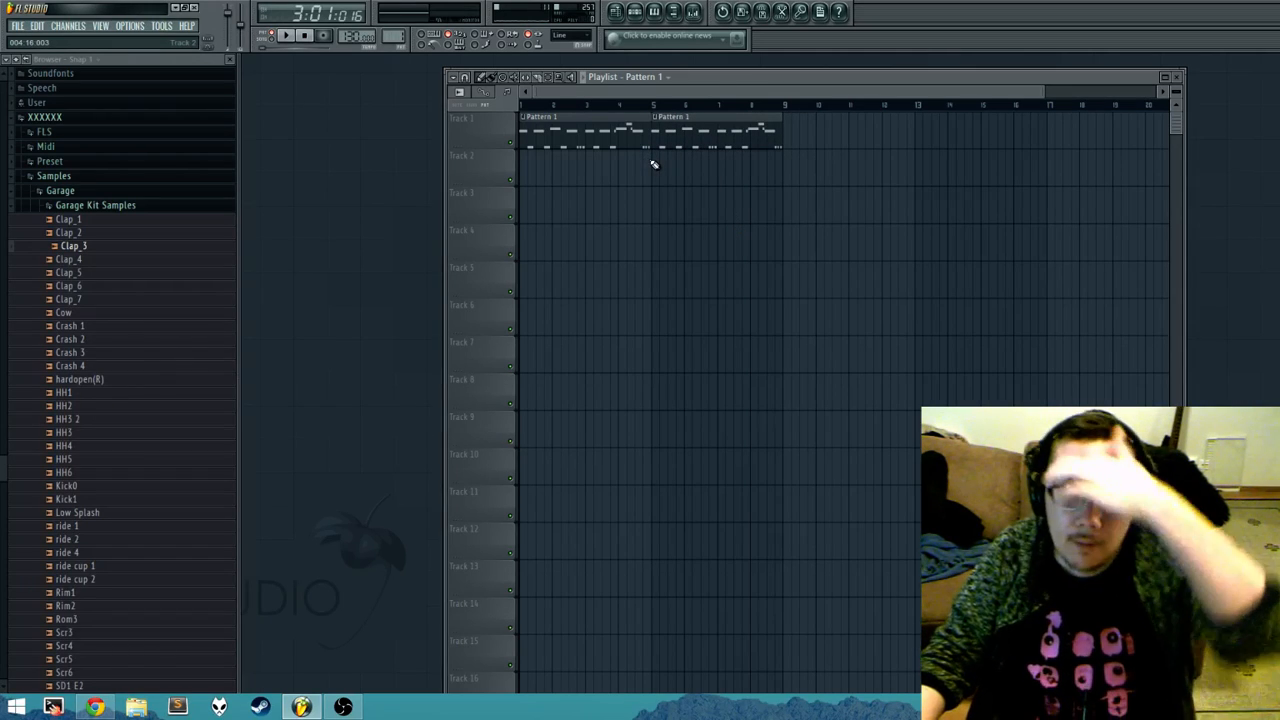
{"action": "key", "text": "F6"}
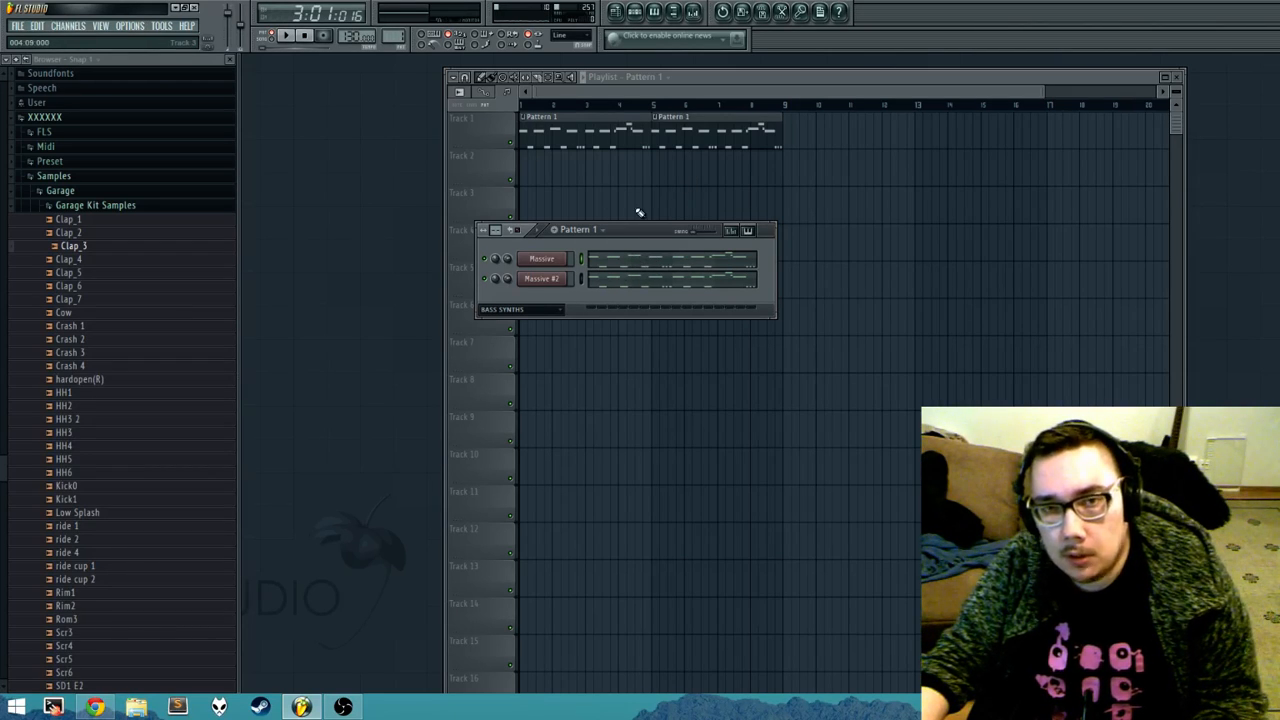
{"action": "key", "text": "F6"}
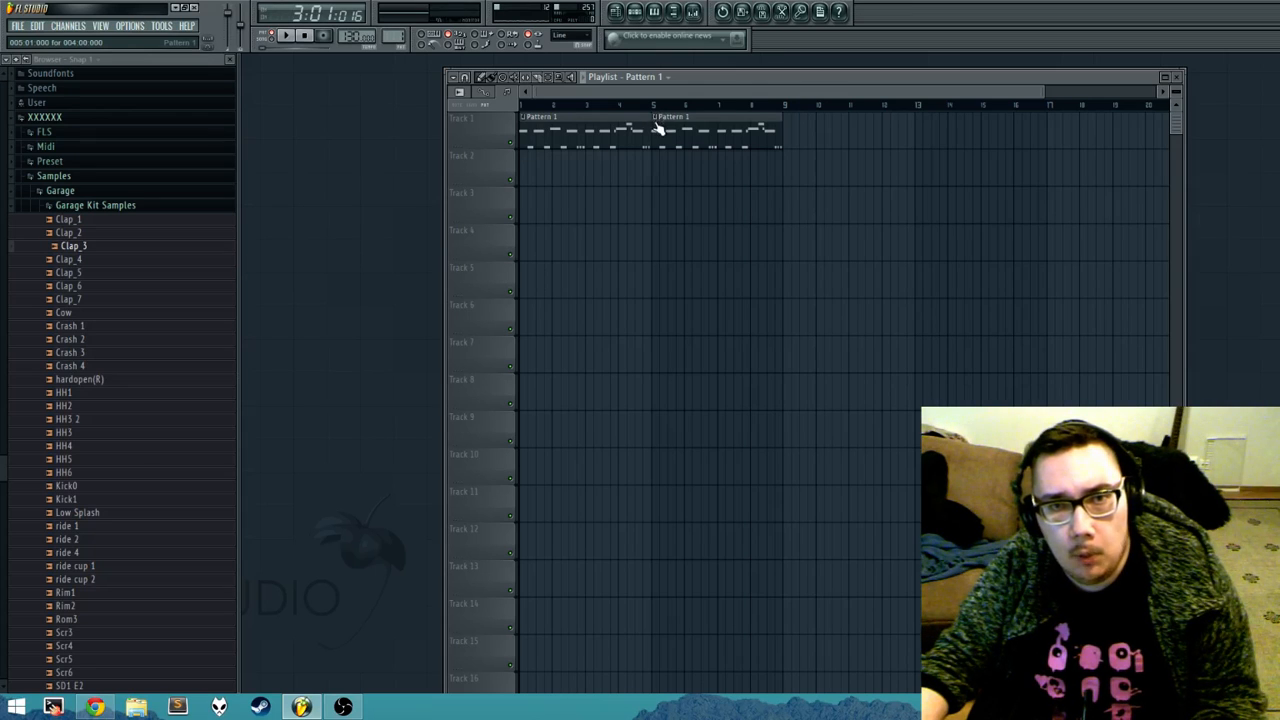
Step: Look at the Rename / color option for Pattern 1 in the clip's options and the channel rack's pattern selector, and return to the playlist
{"action": "right_click", "coordinate": [657, 124]}
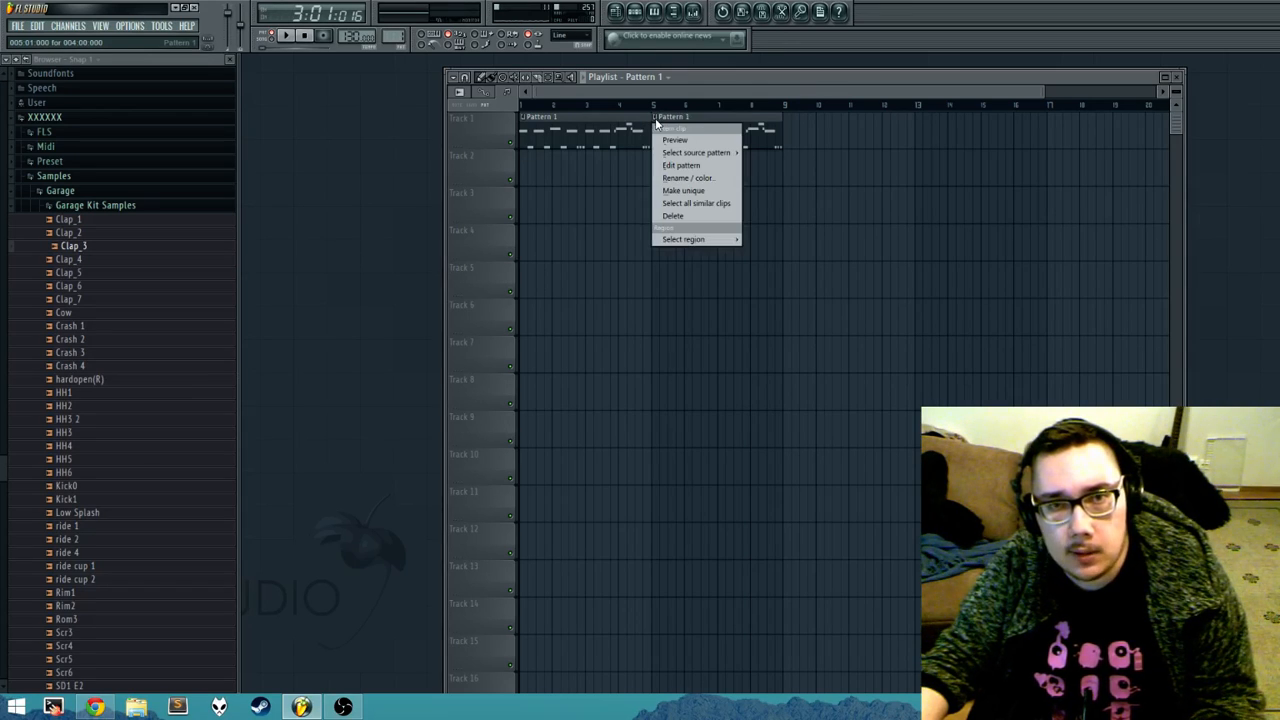
{"action": "left_click", "coordinate": [698, 179]}
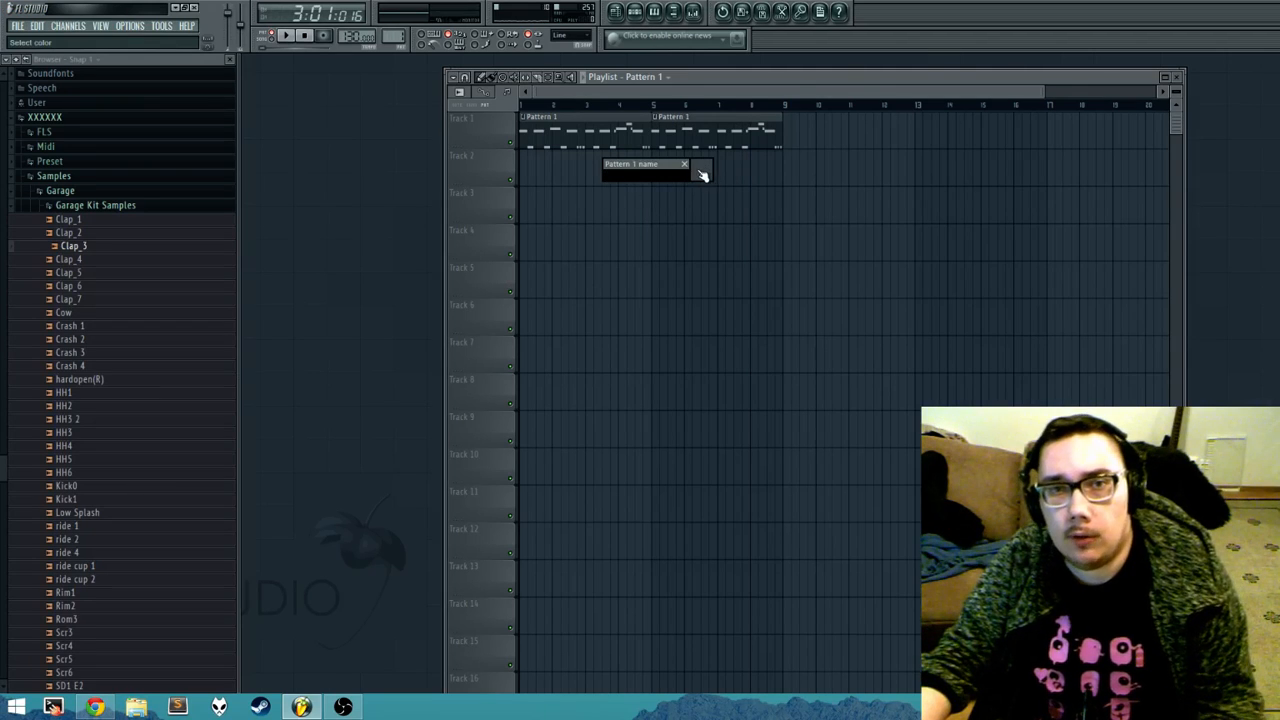
{"action": "key", "text": "Escape"}
{"action": "key", "text": "F6"}
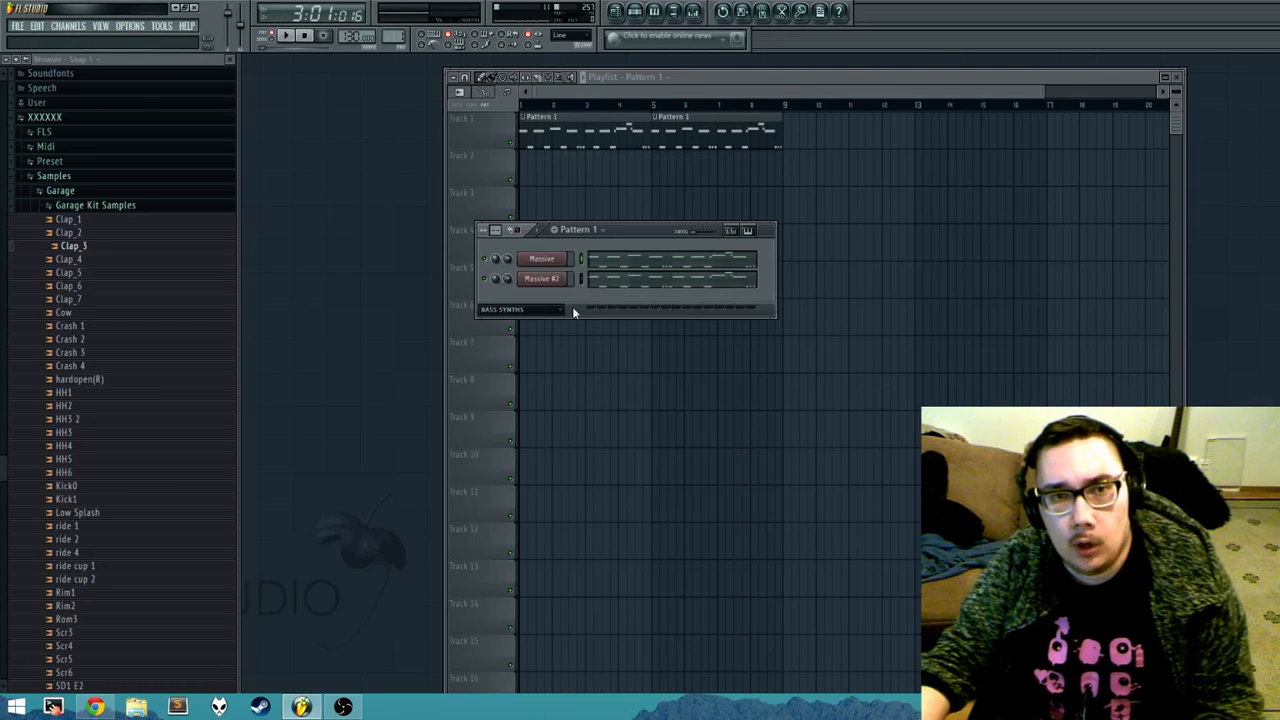
{"action": "left_click", "coordinate": [595, 230]}
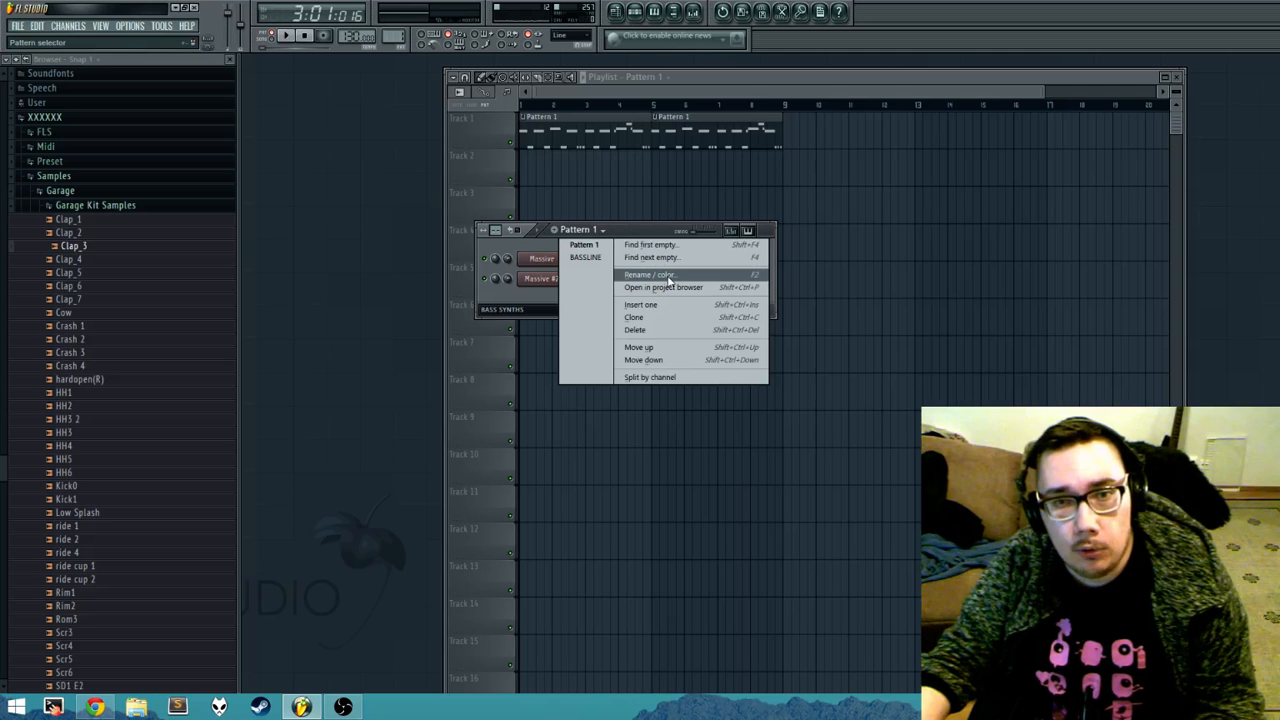
{"action": "key", "text": "Escape"}
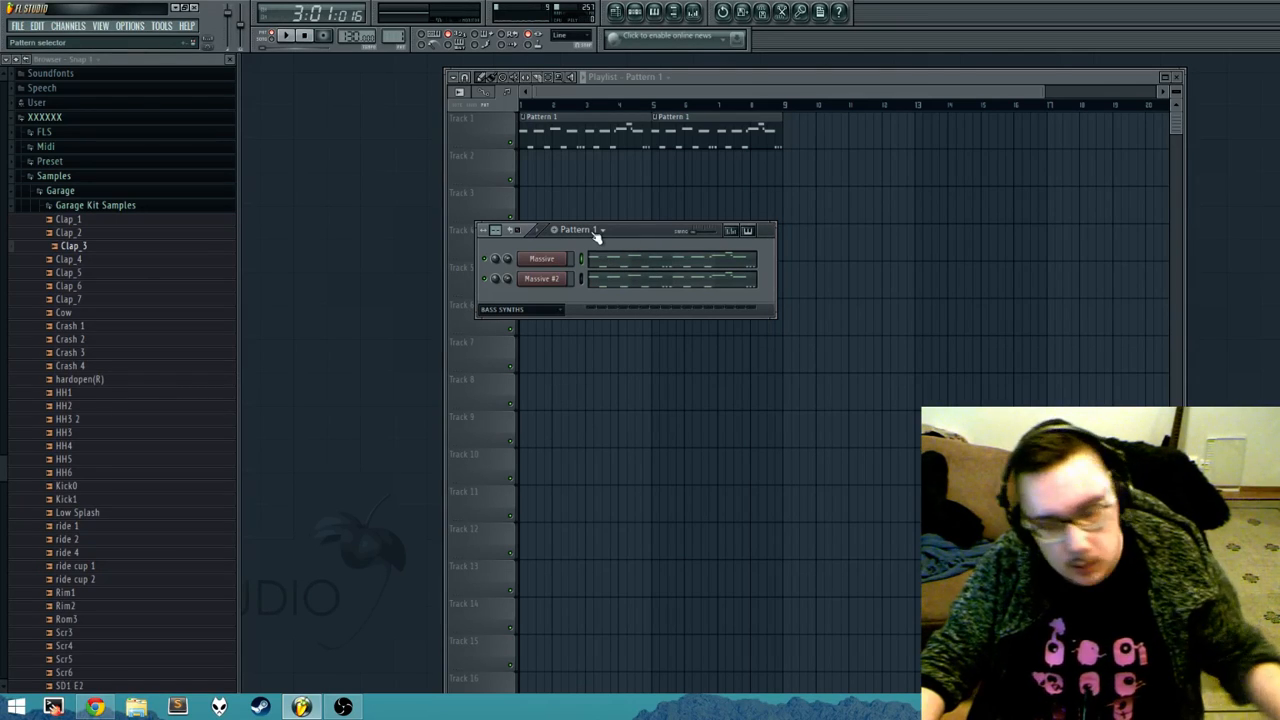
{"action": "left_click", "coordinate": [658, 124]}
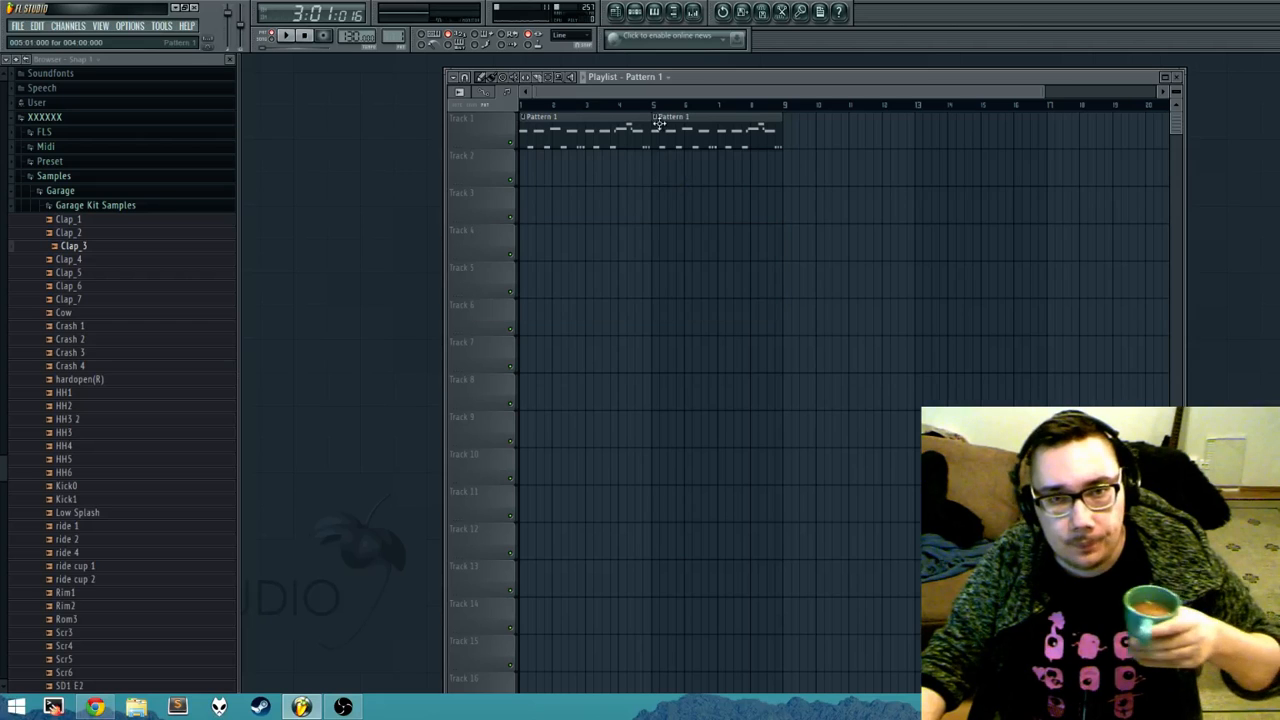
Step: Make the Pattern 1 clip at bar 5 on Track 1 unique, after briefly selecting all similar clips
{"action": "right_click", "coordinate": [660, 125]}
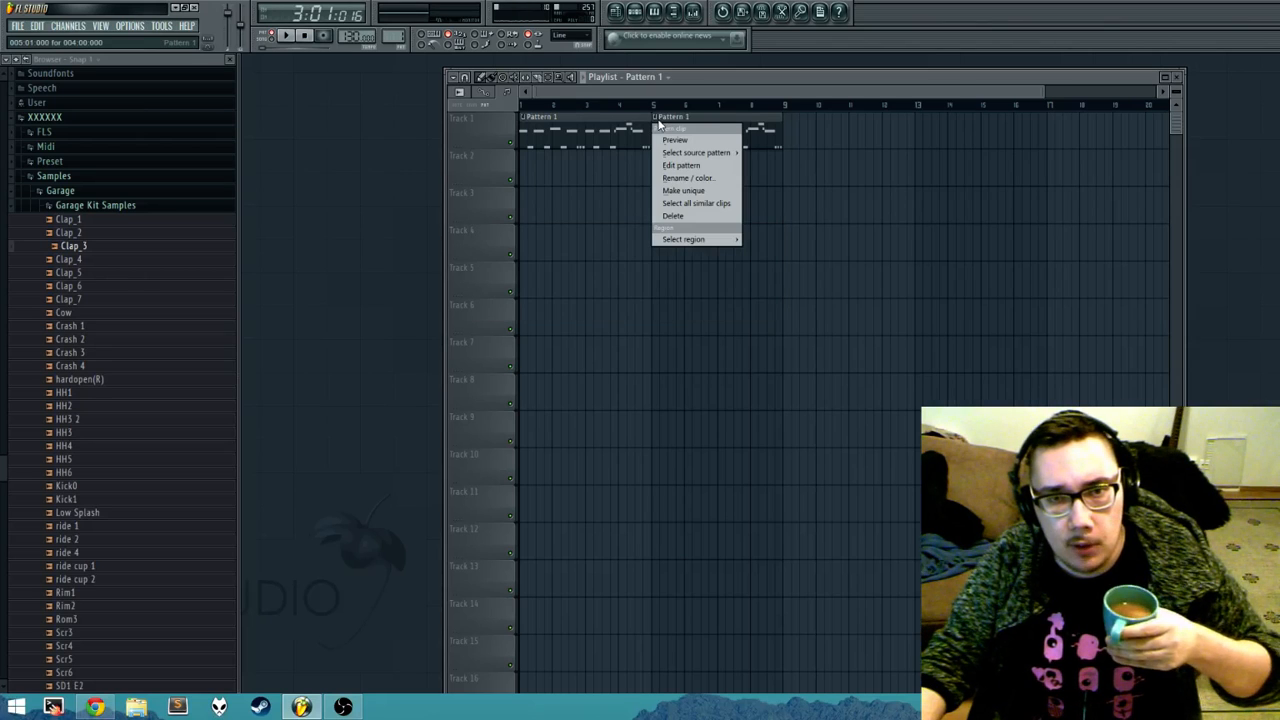
{"action": "left_click", "coordinate": [700, 203]}
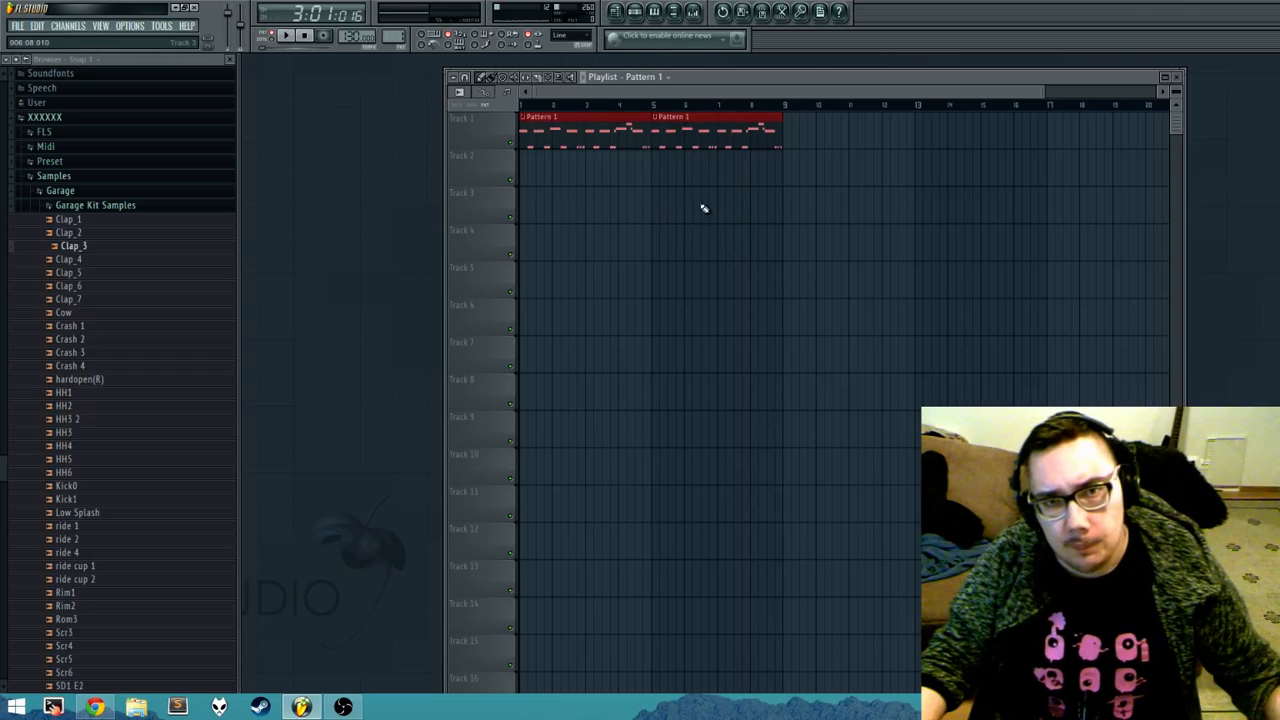
{"action": "left_click", "coordinate": [658, 118]}
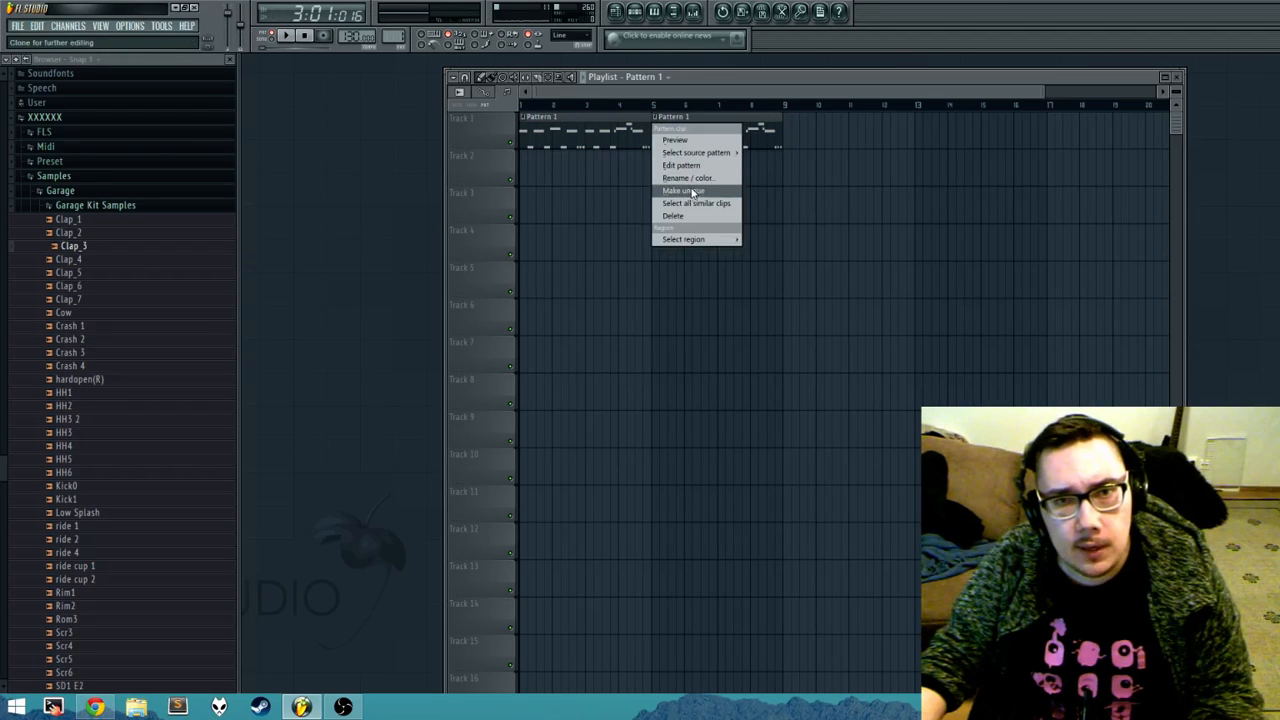
{"action": "left_click", "coordinate": [694, 193]}
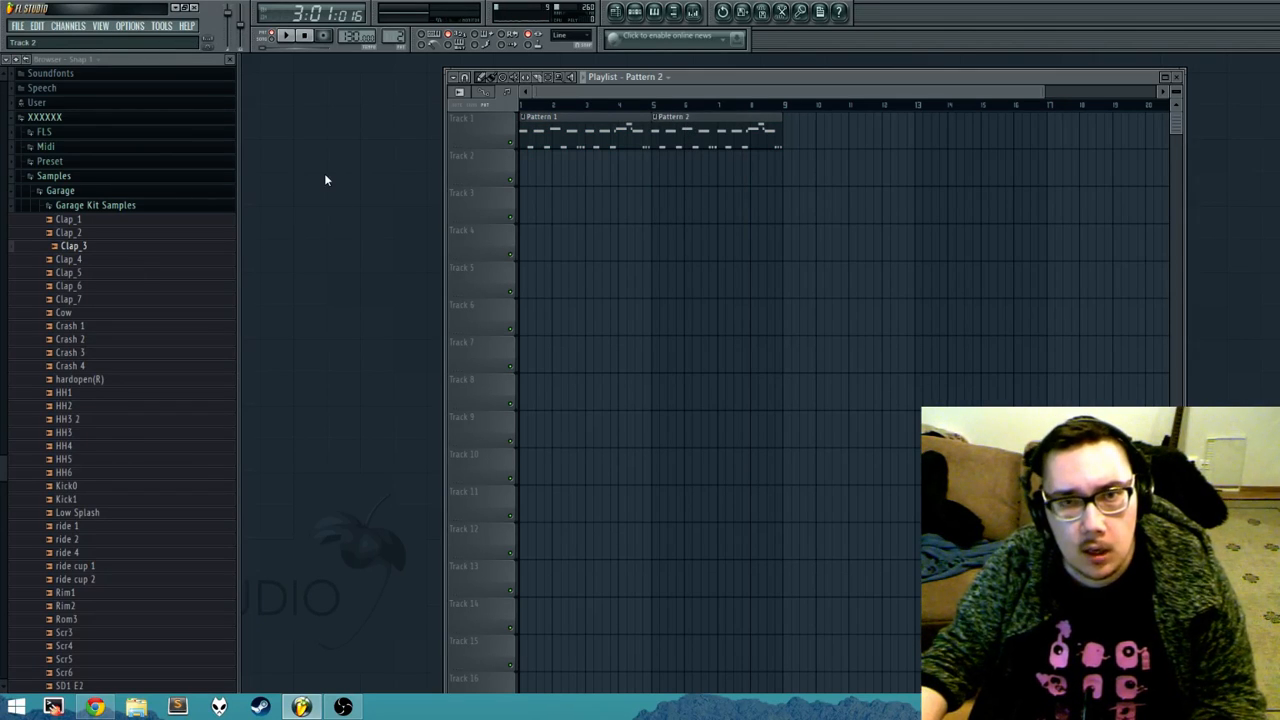
Step: Transpose all Massive notes in Pattern 2 up a few semitones in the piano roll
{"action": "key", "text": "F6"}
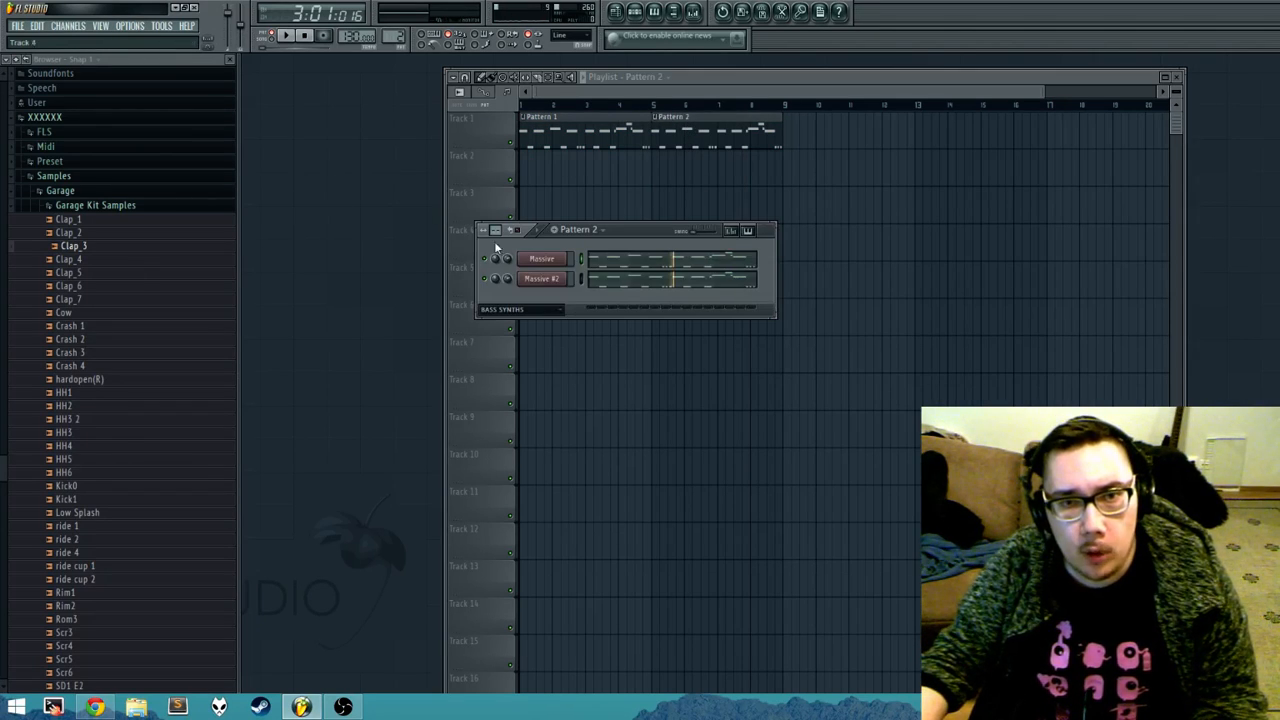
{"action": "left_click", "coordinate": [593, 241]}
{"action": "left_click", "coordinate": [593, 247]}
{"action": "left_click", "coordinate": [594, 233]}
{"action": "left_click", "coordinate": [597, 257]}
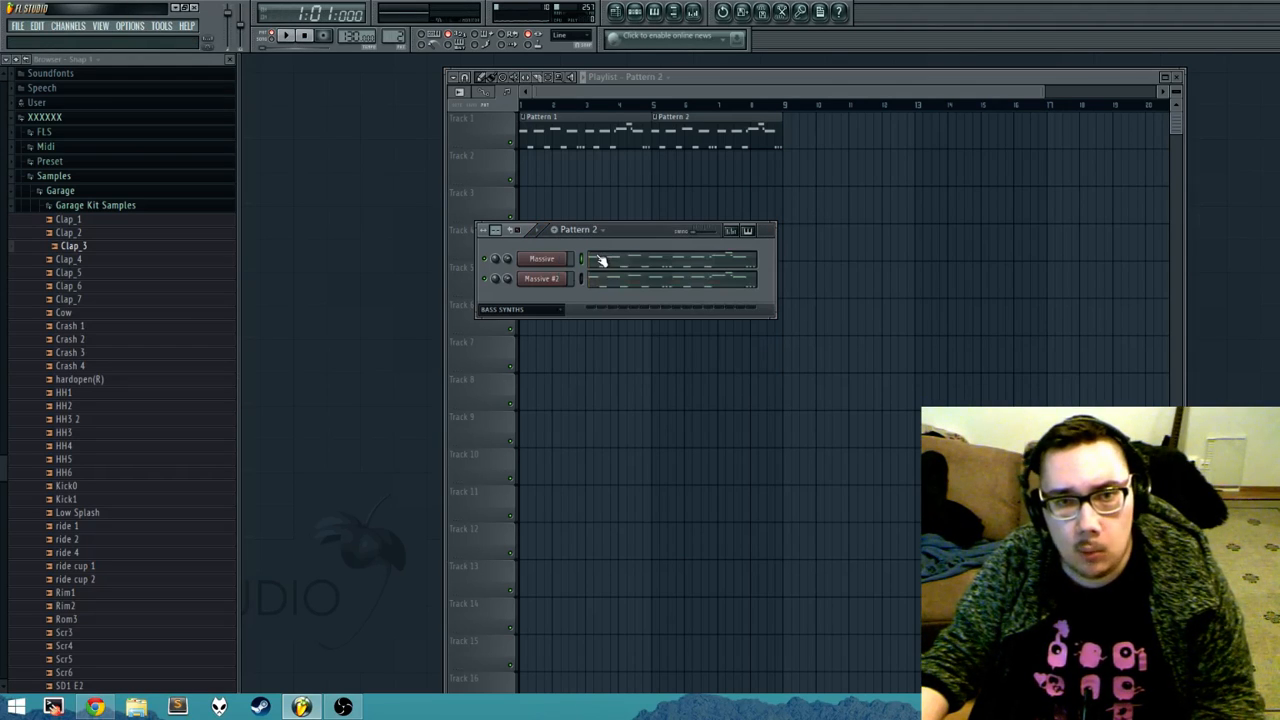
{"action": "left_click", "coordinate": [652, 264]}
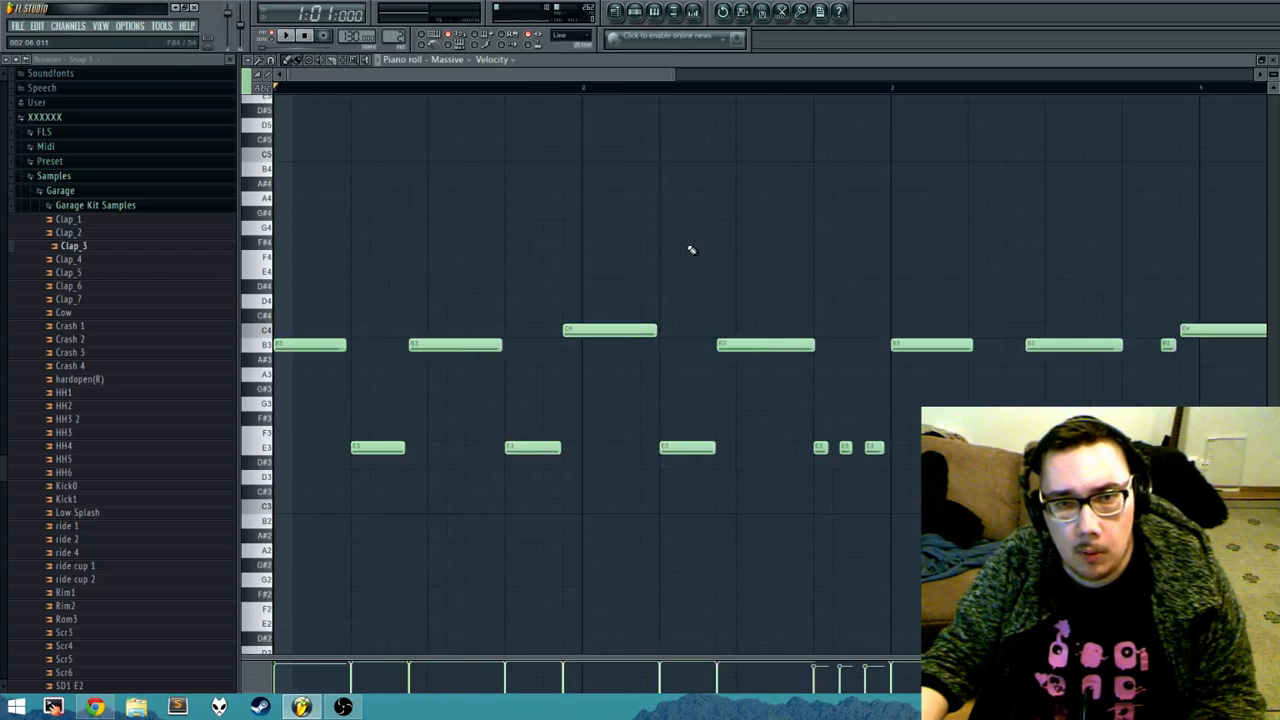
{"action": "key", "text": "ctrl+a"}
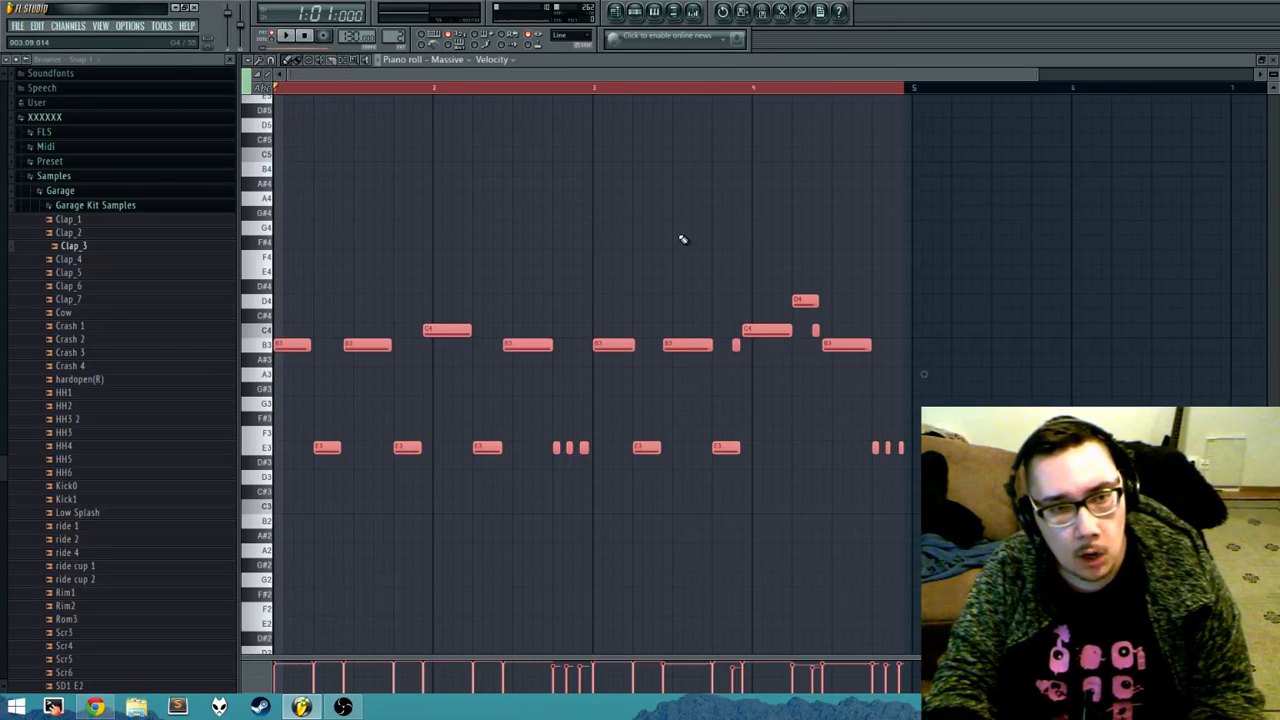
{"action": "key", "text": "shift+Up"}
{"action": "key", "text": "shift+Up"}
{"action": "key", "text": "shift+Up"}
{"action": "key", "text": "Escape"}
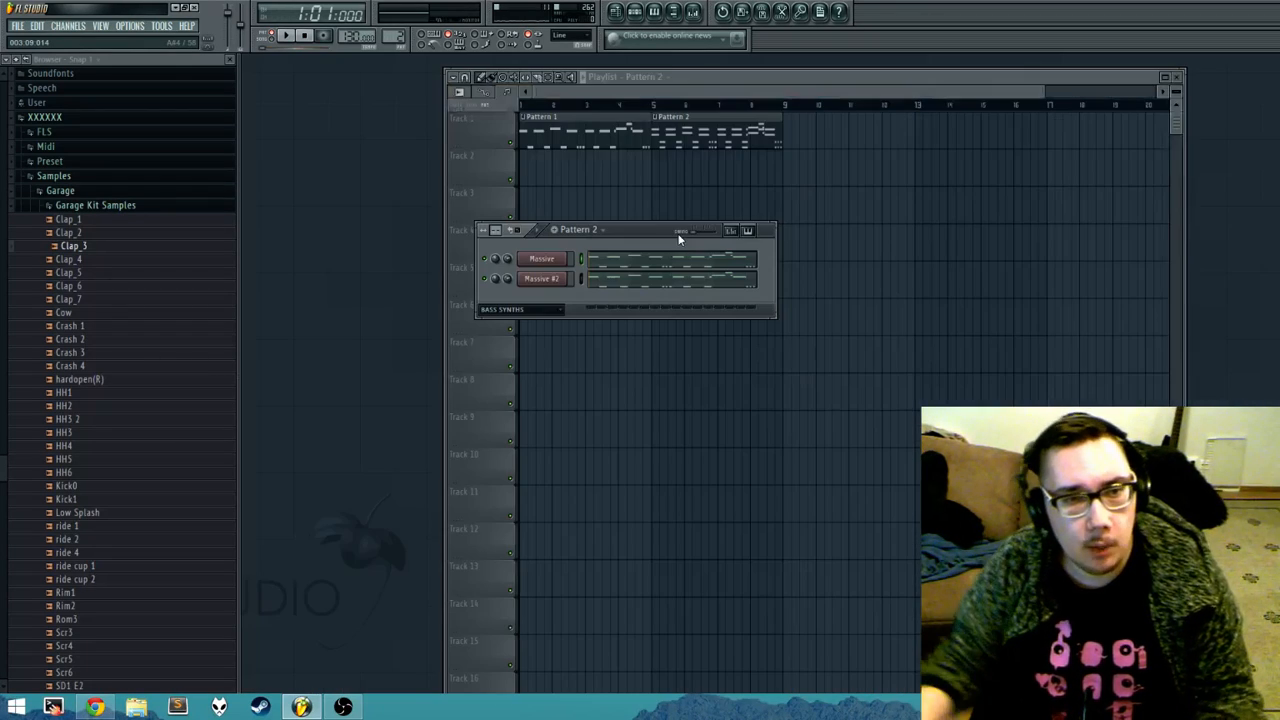
Step: Transpose all Massive #2 notes in Pattern 2 up by the same amount as the Massive notes
{"action": "left_click", "coordinate": [646, 272]}
{"action": "key", "text": "ctrl+a"}
{"action": "key", "text": "shift+Up"}
{"action": "key", "text": "shift+Up"}
{"action": "key", "text": "shift+Up"}
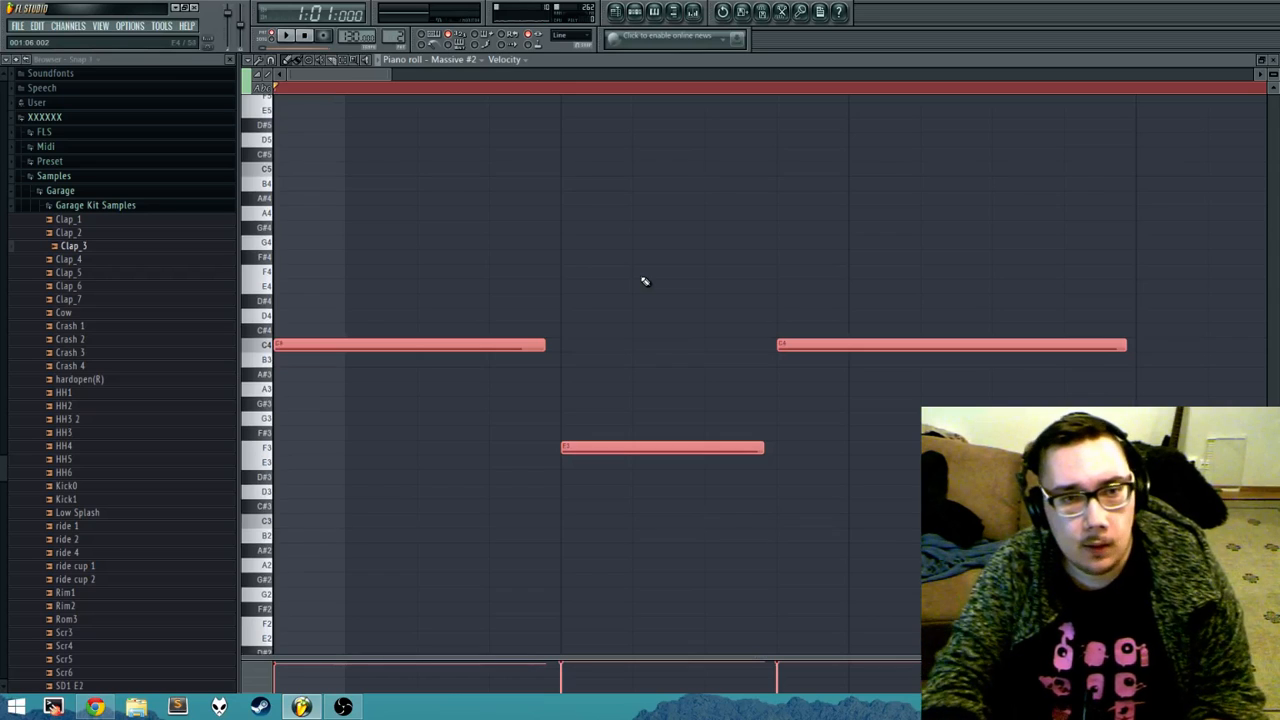
{"action": "key", "text": "Escape"}
Step: Play Pattern 2 and Pattern 1 in turn to compare them, and return to Pattern 2
{"action": "key", "text": "space"}
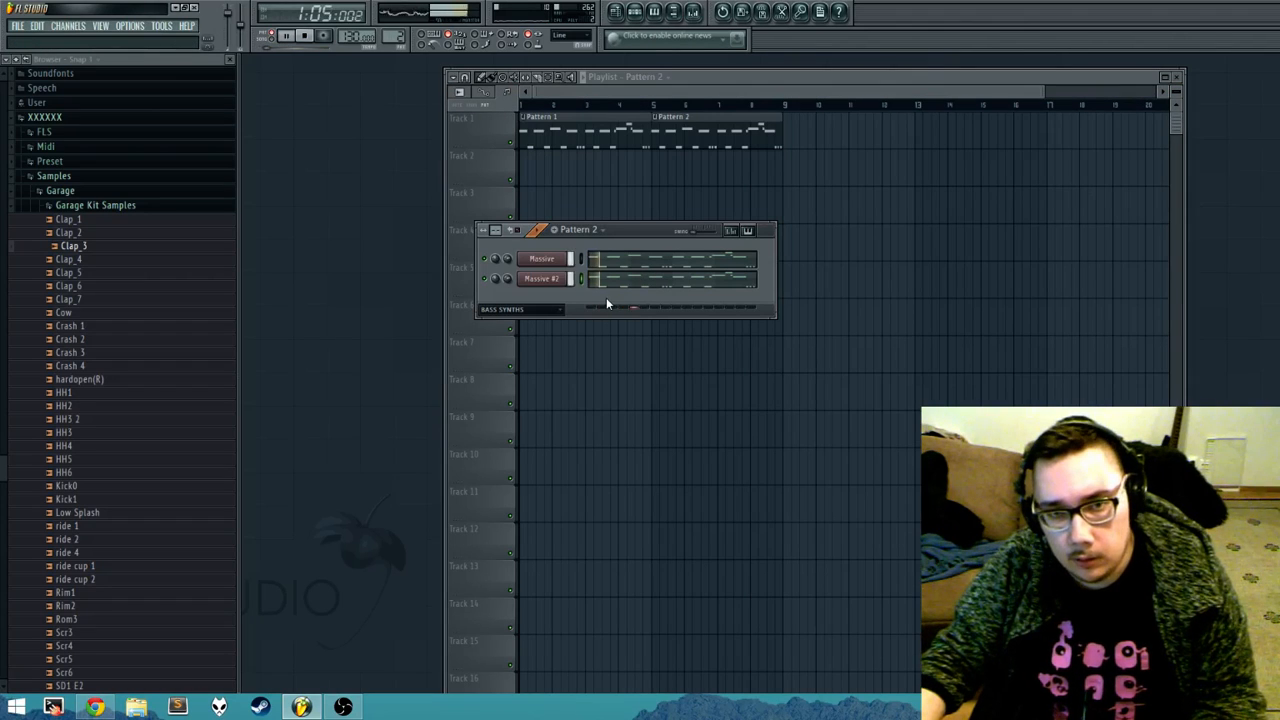
{"action": "key", "text": "space"}
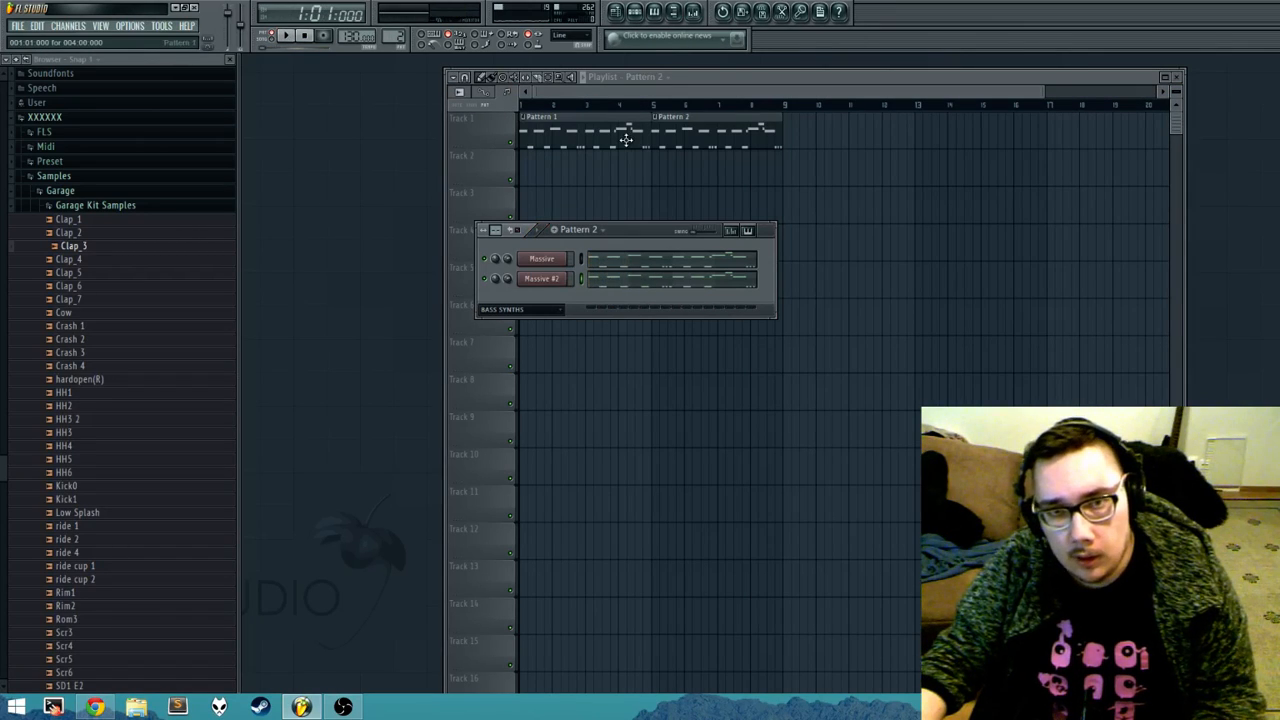
{"action": "left_click", "coordinate": [585, 224]}
{"action": "left_click", "coordinate": [582, 244]}
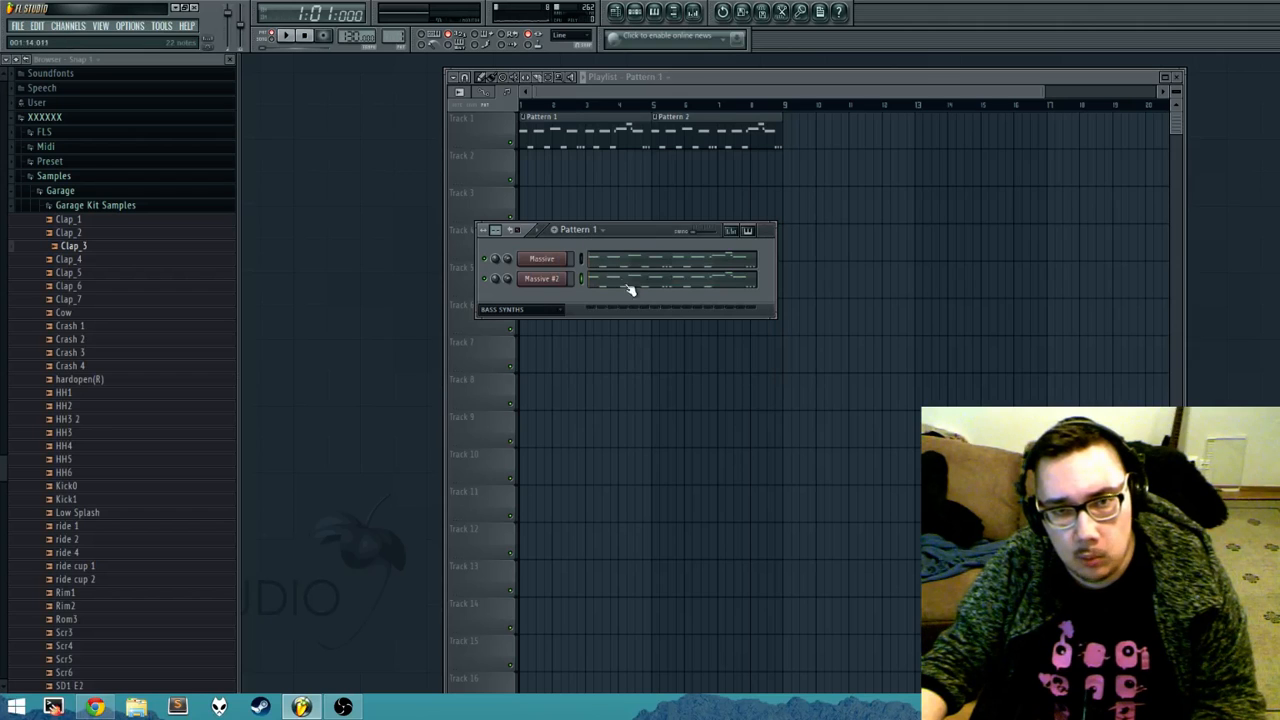
{"action": "key", "text": "space"}
{"action": "key", "text": "space"}
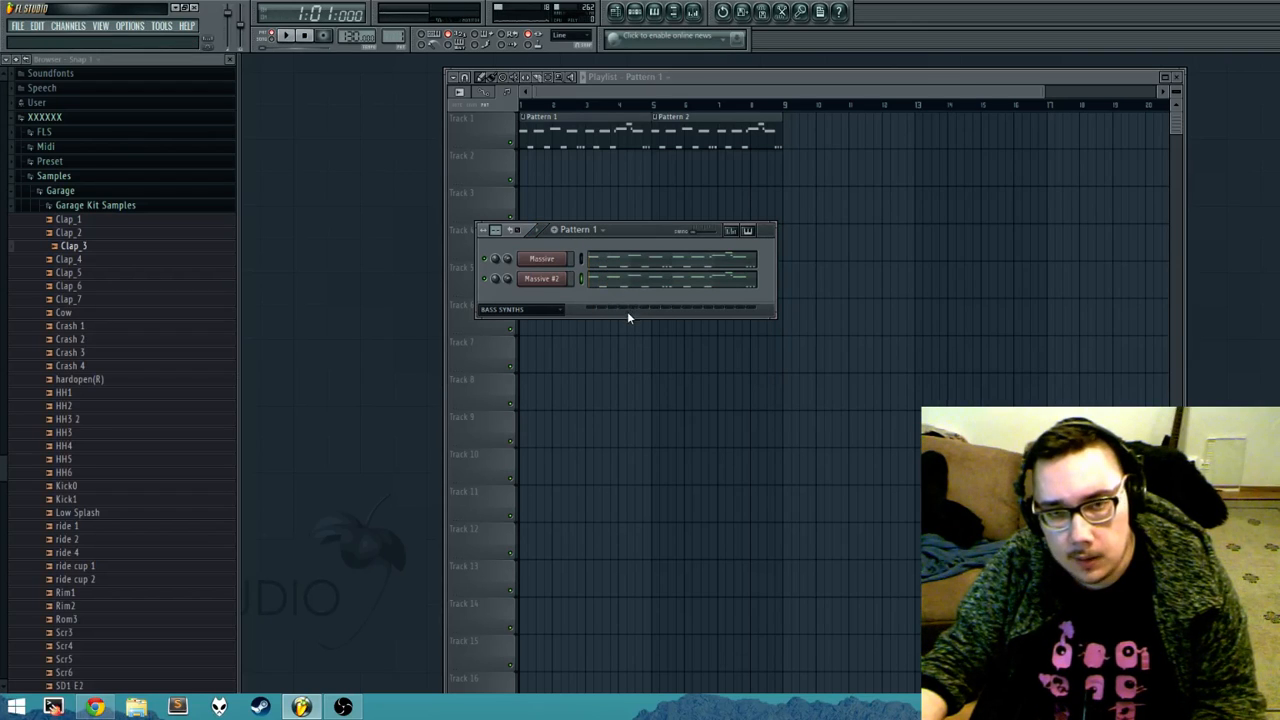
{"action": "left_click", "coordinate": [588, 231]}
{"action": "left_click", "coordinate": [593, 256]}
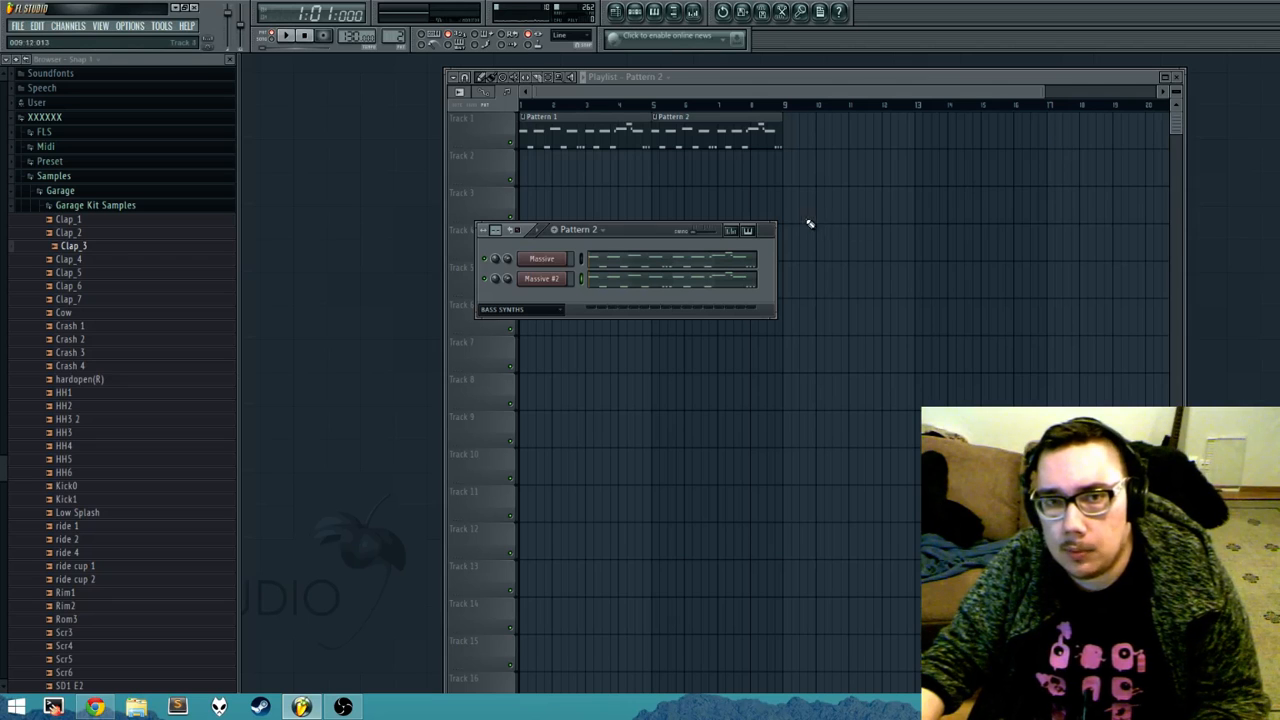
Step: Move the channel rack clear of the playlist clips and briefly view the Massive channel's plugin window
{"action": "left_click_drag", "start_coordinate": [655, 231], "coordinate": [460, 349]}
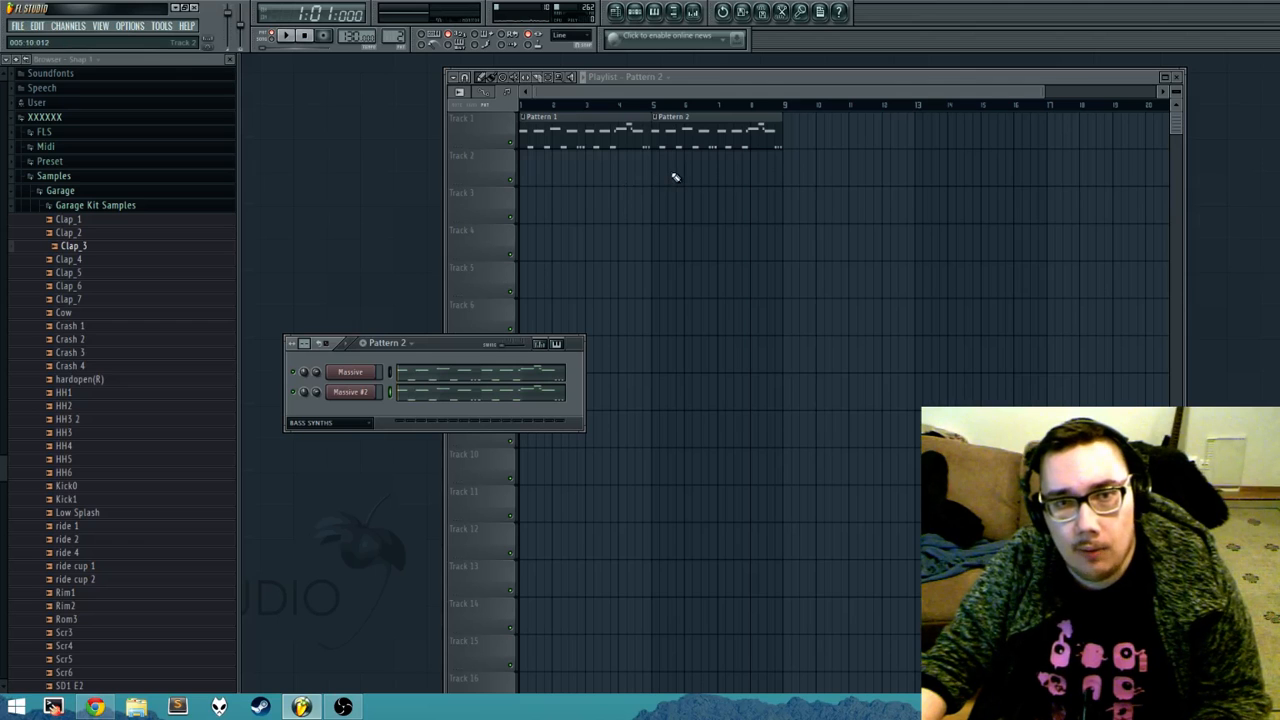
{"action": "left_click_drag", "start_coordinate": [452, 350], "coordinate": [538, 303]}
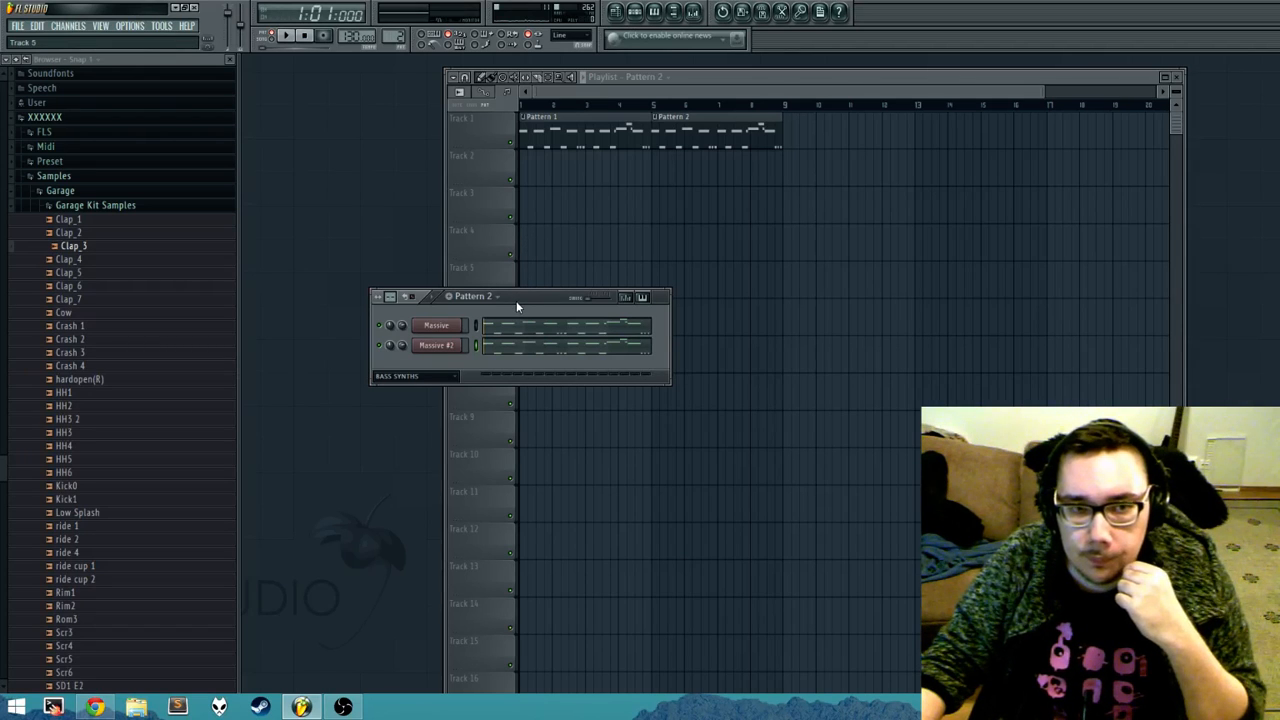
{"action": "left_click", "coordinate": [440, 326]}
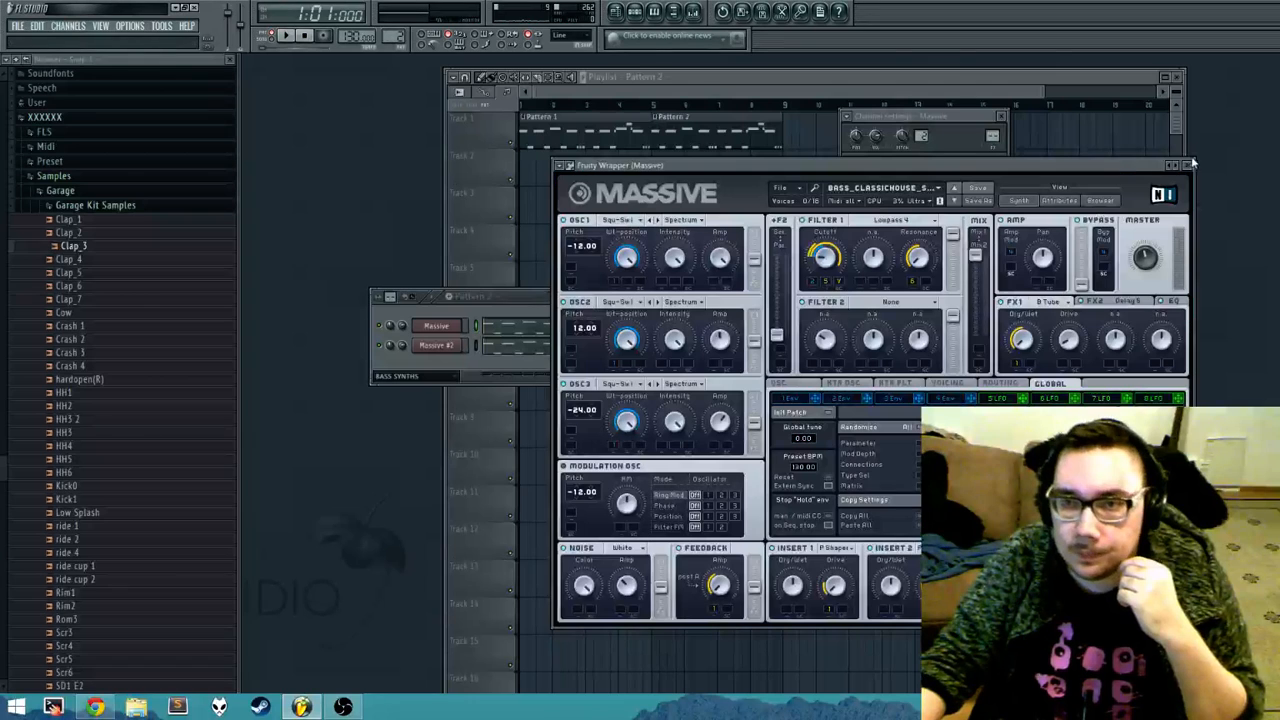
{"action": "left_click", "coordinate": [1190, 167]}
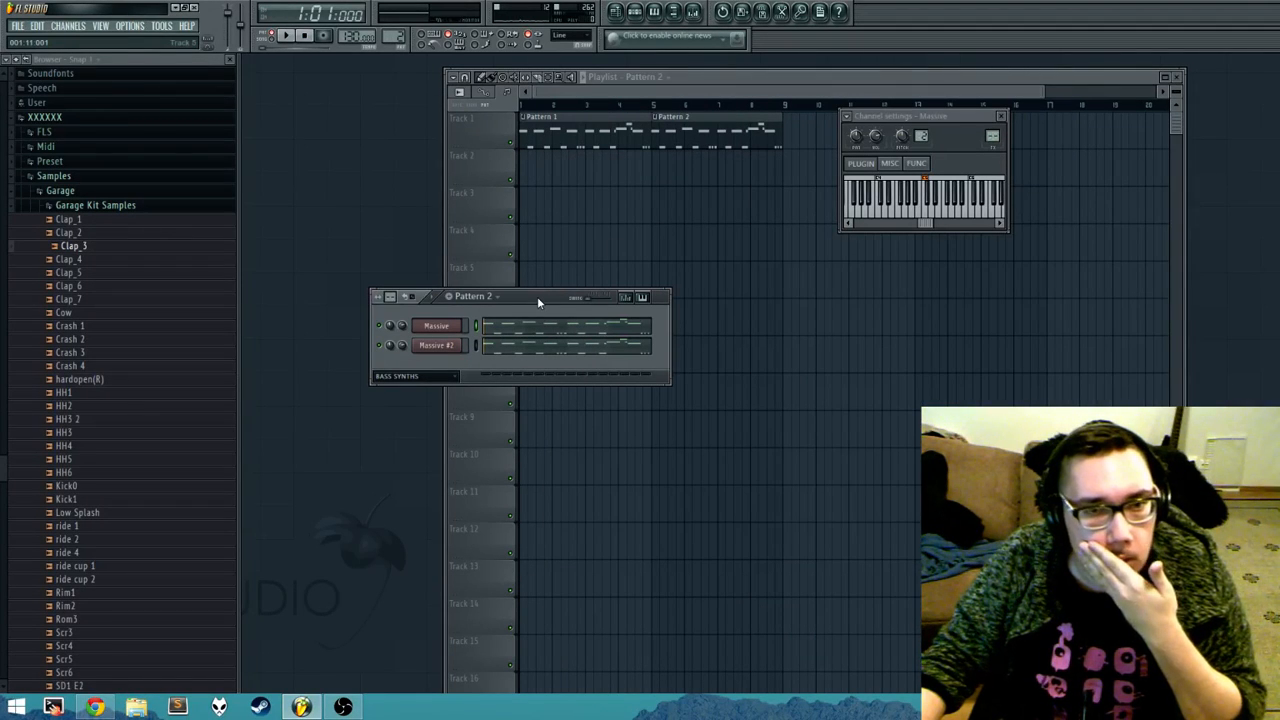
Step: Create a new empty pattern named drums
{"action": "left_click", "coordinate": [486, 298]}
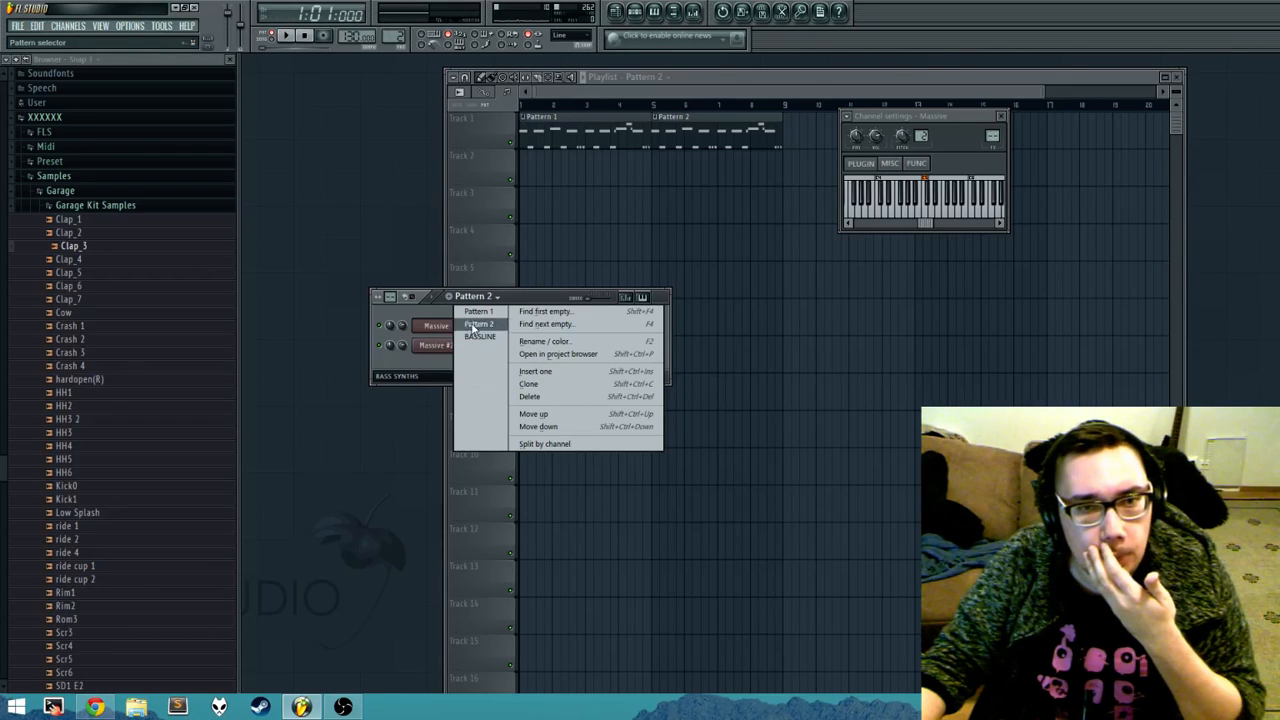
{"action": "left_click", "coordinate": [449, 300]}
{"action": "left_click", "coordinate": [449, 300]}
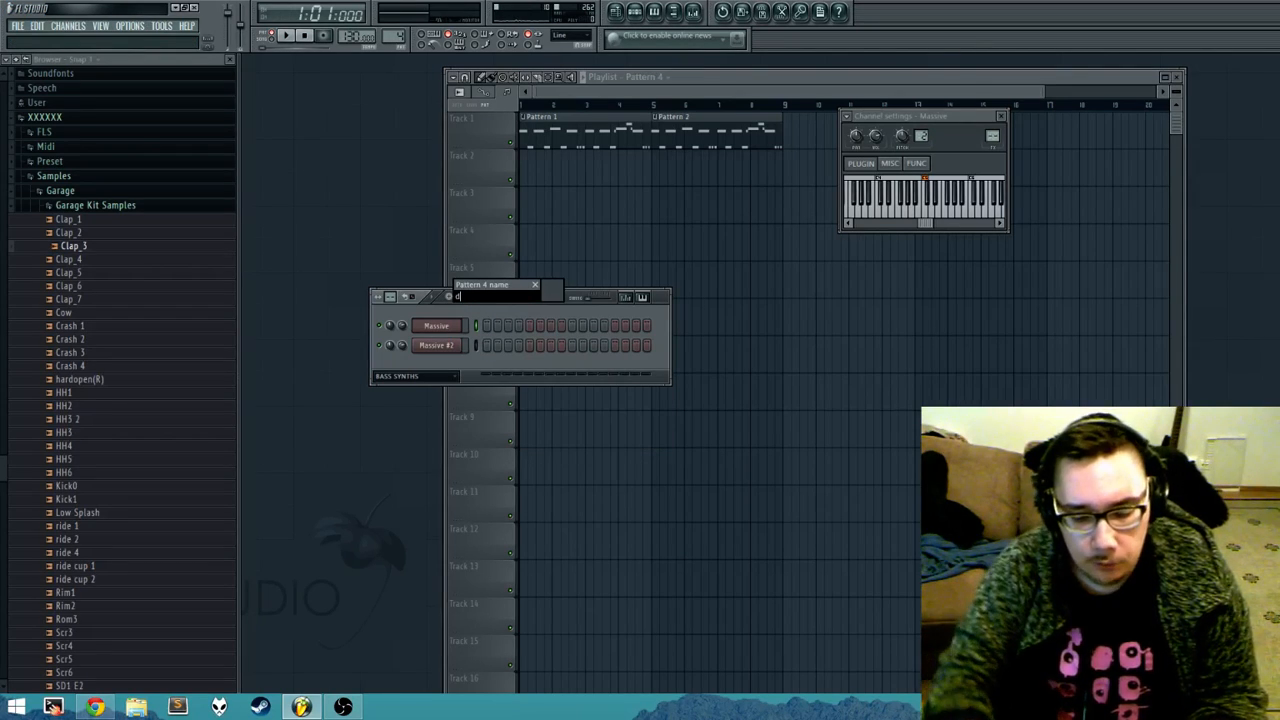
{"action": "type", "text": "drums"}
{"action": "key", "text": "Return"}
Step: Show the DRUMS channel group, fill the Kick0 channel on every 4 steps, and start playback
{"action": "left_click", "coordinate": [420, 379]}
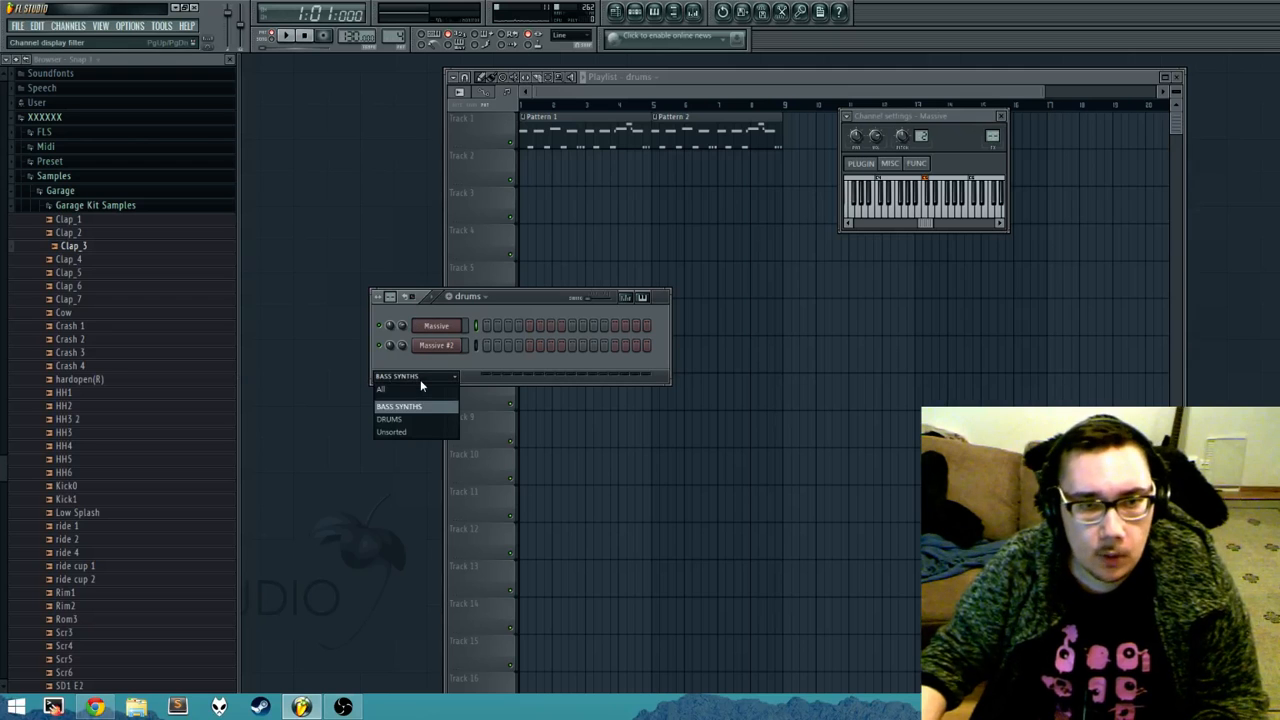
{"action": "left_click", "coordinate": [417, 406]}
{"action": "right_click", "coordinate": [441, 387]}
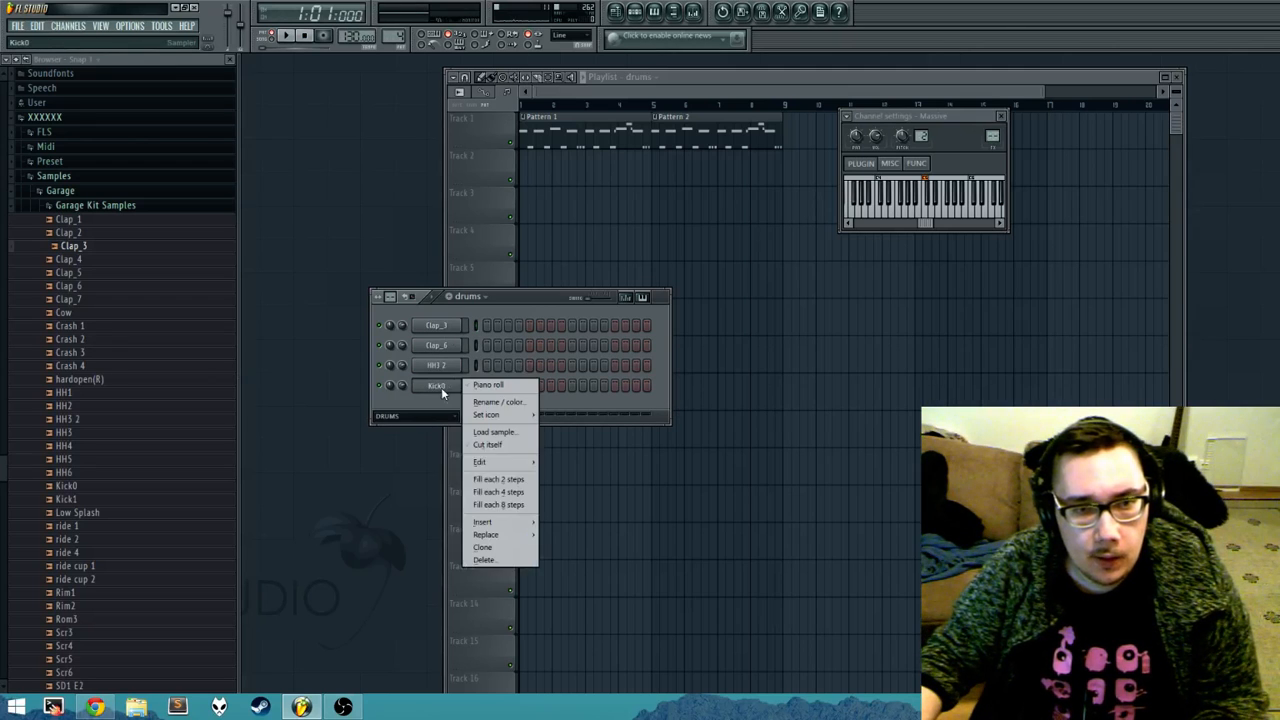
{"action": "left_click", "coordinate": [520, 491]}
{"action": "key", "text": "space"}
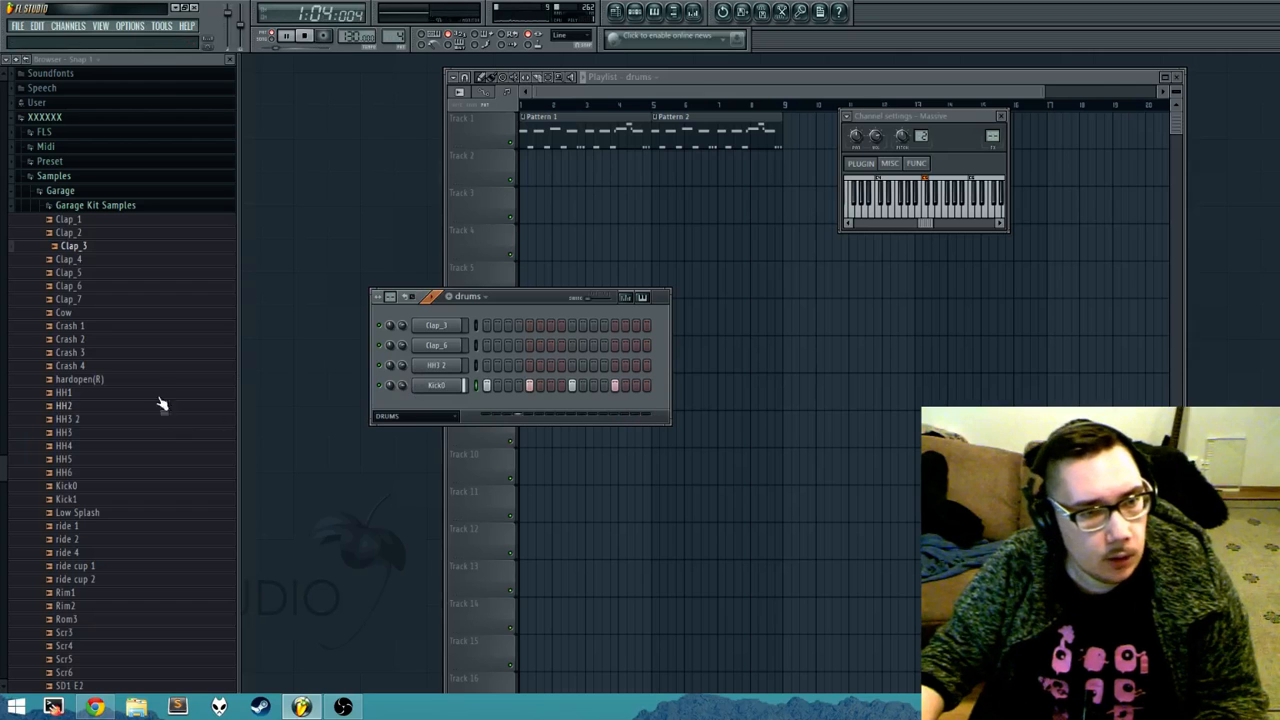
Step: Browse the Garage samples to the Kicks folder under House & Future Garage, House&FutureGarage_Wav_SP, One Shots, Drums
{"action": "left_click", "coordinate": [72, 206]}
{"action": "left_click", "coordinate": [118, 597]}
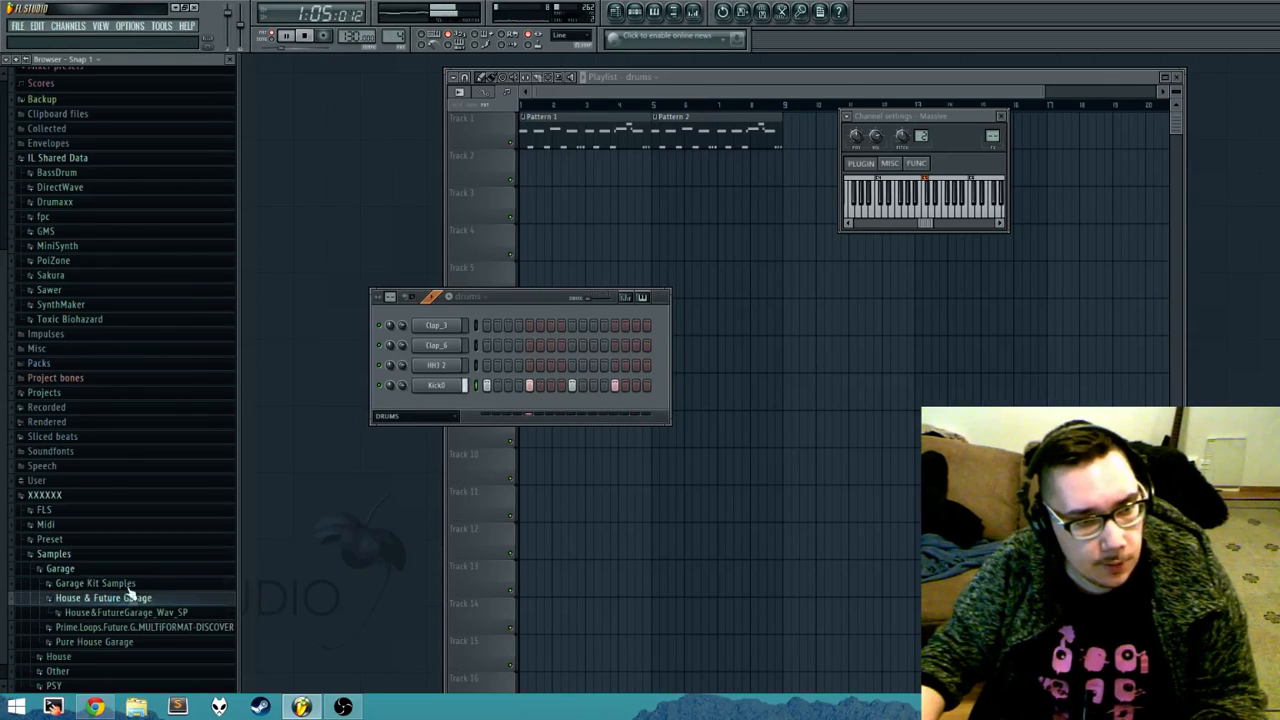
{"action": "left_click", "coordinate": [138, 601]}
{"action": "scroll", "coordinate": [138, 601], "scroll_direction": "down", "scroll_amount": 1}
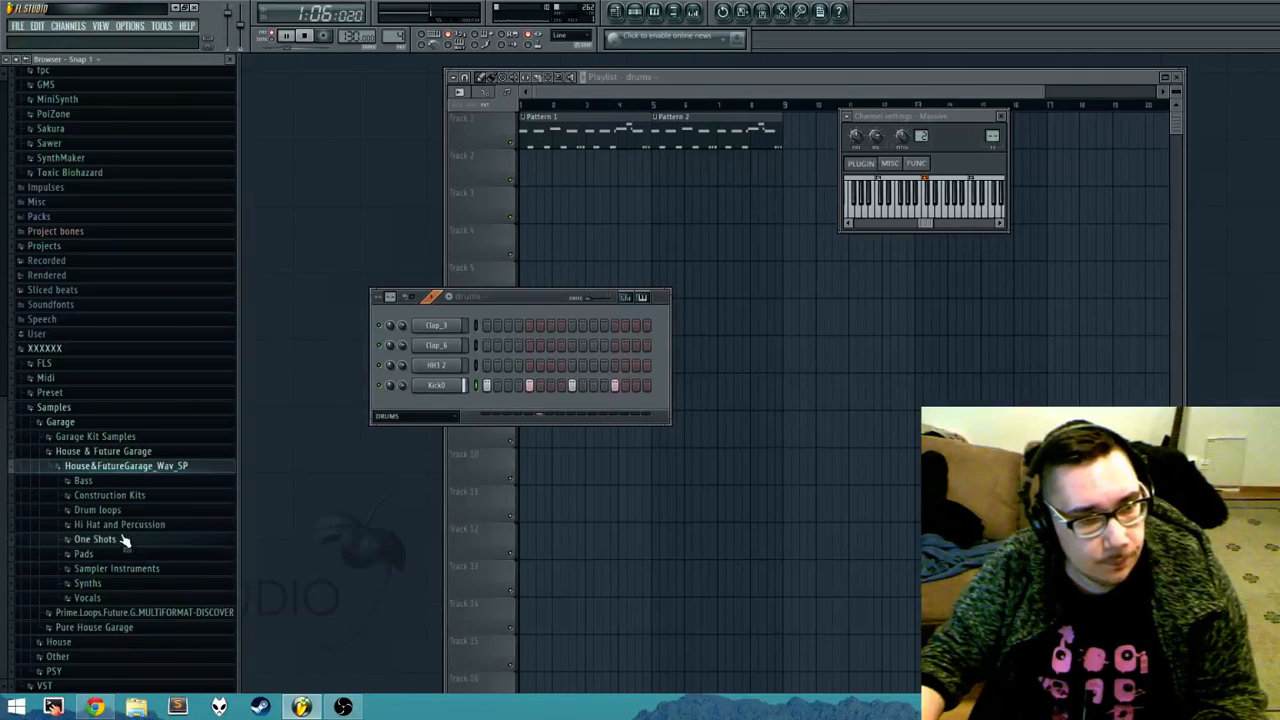
{"action": "left_click", "coordinate": [118, 539]}
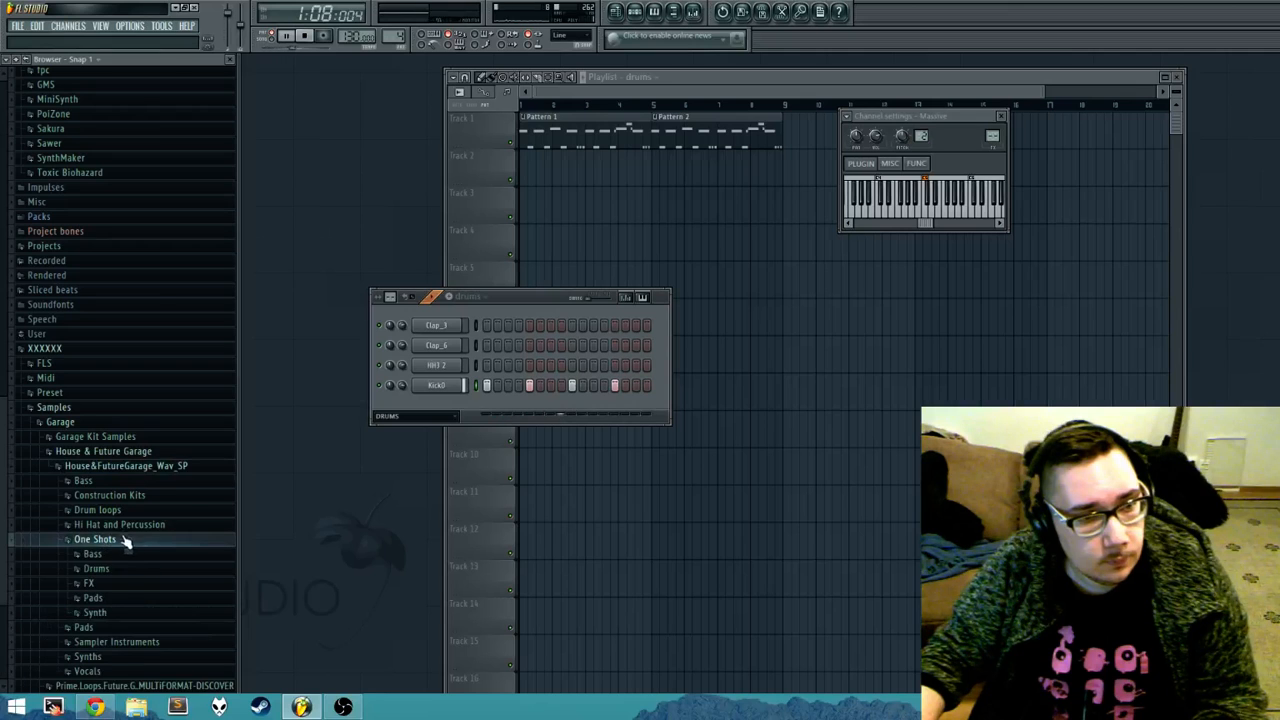
{"action": "left_click", "coordinate": [120, 569]}
{"action": "left_click", "coordinate": [120, 569]}
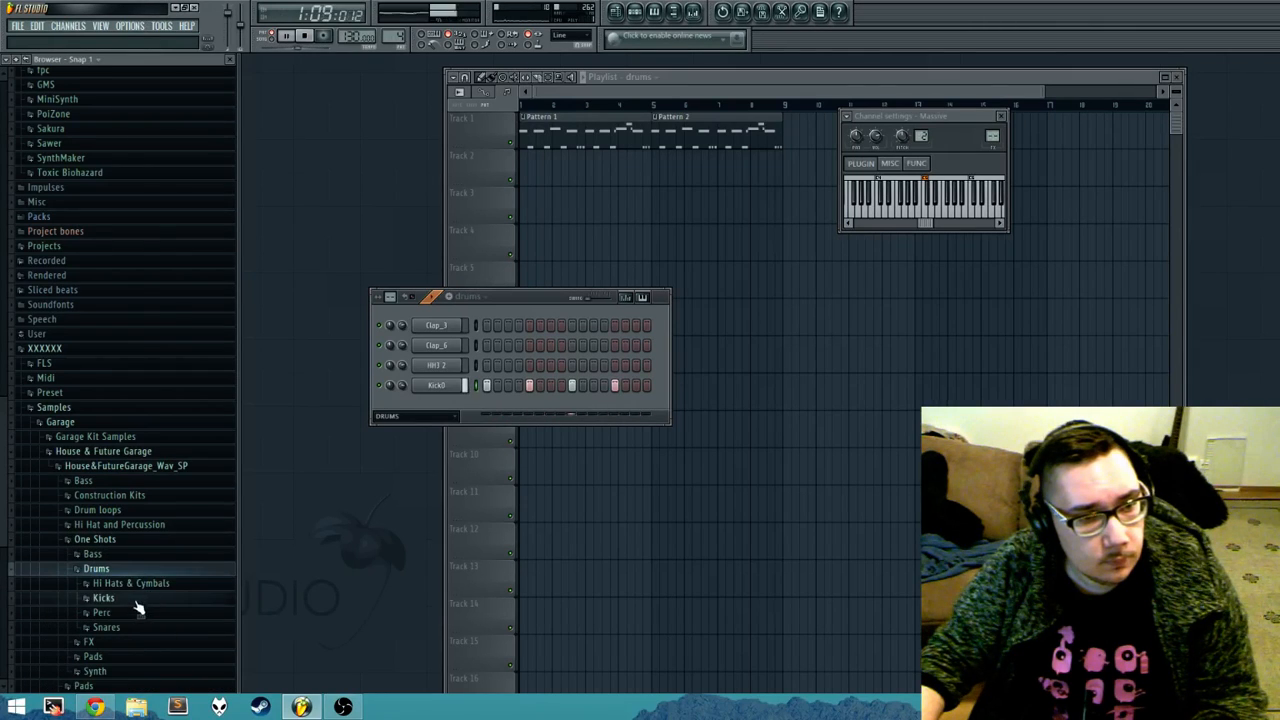
{"action": "left_click", "coordinate": [135, 599]}
Step: Audition kick samples in the Kicks folder, including Kick_01_SP, Kick_02_SP, Kick_04_SP and Kick_05_SP
{"action": "left_click", "coordinate": [130, 593]}
{"action": "left_click", "coordinate": [122, 528]}
{"action": "left_click", "coordinate": [119, 502]}
{"action": "left_click", "coordinate": [117, 478]}
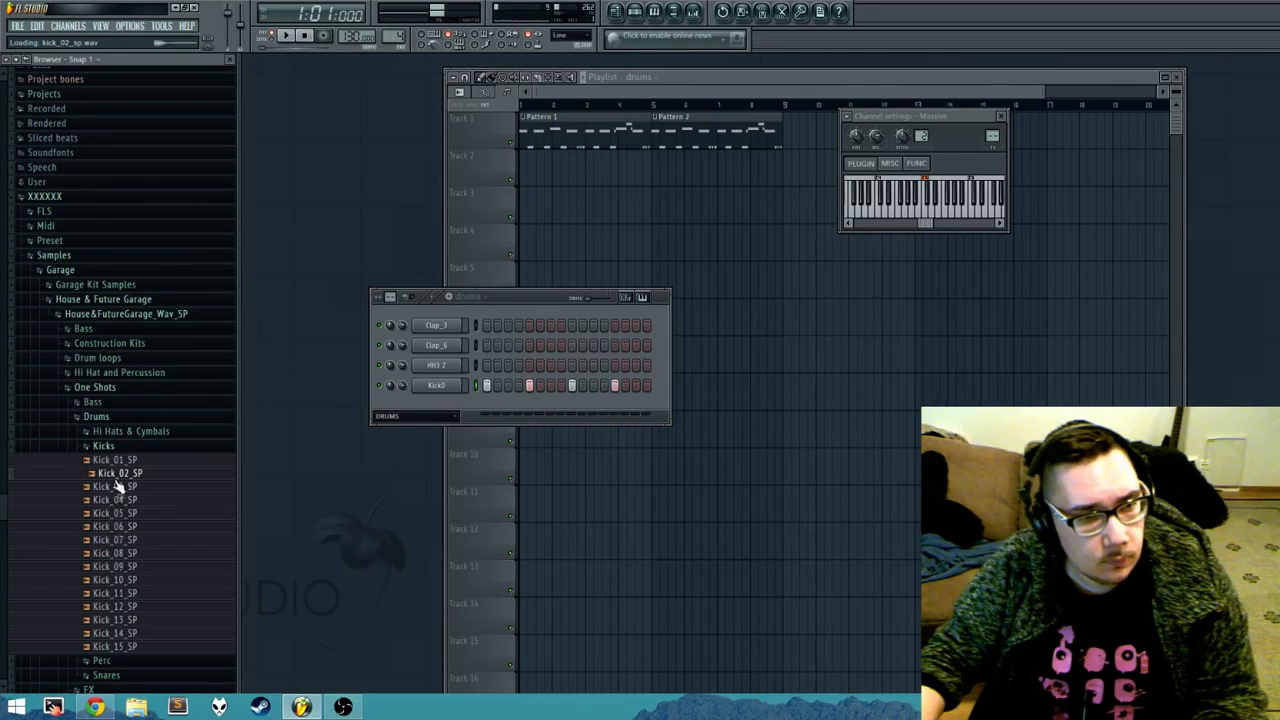
{"action": "left_click", "coordinate": [120, 464]}
{"action": "left_click", "coordinate": [126, 513]}
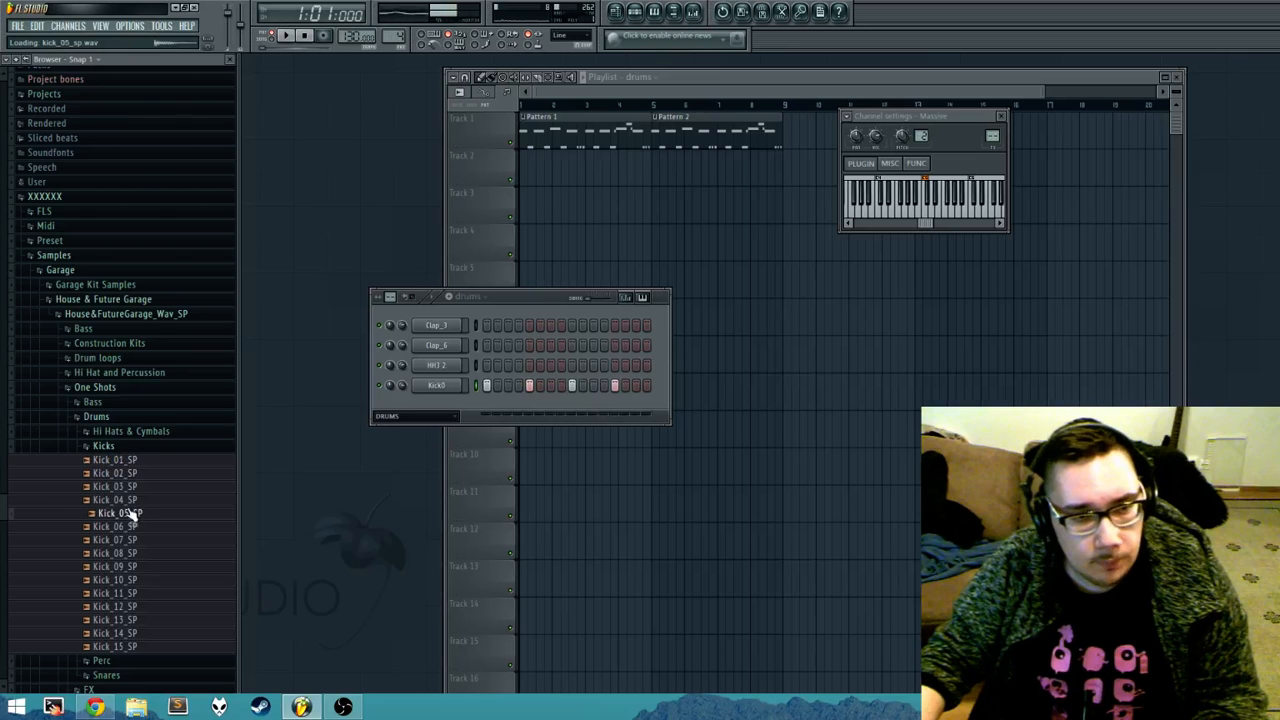
{"action": "left_click", "coordinate": [125, 500]}
{"action": "left_click", "coordinate": [125, 513]}
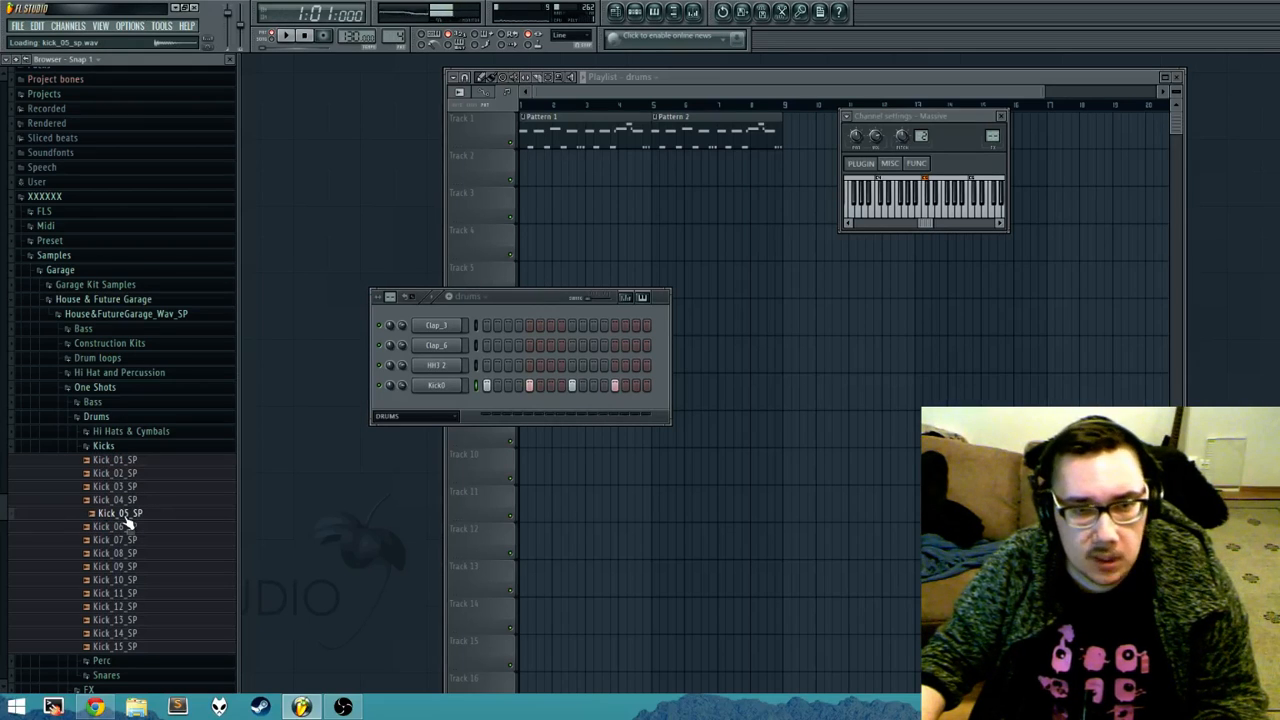
Step: Replace the Kick0 channel's sample with Kick_05_SP and play the drums pattern to check it
{"action": "left_click", "coordinate": [476, 388]}
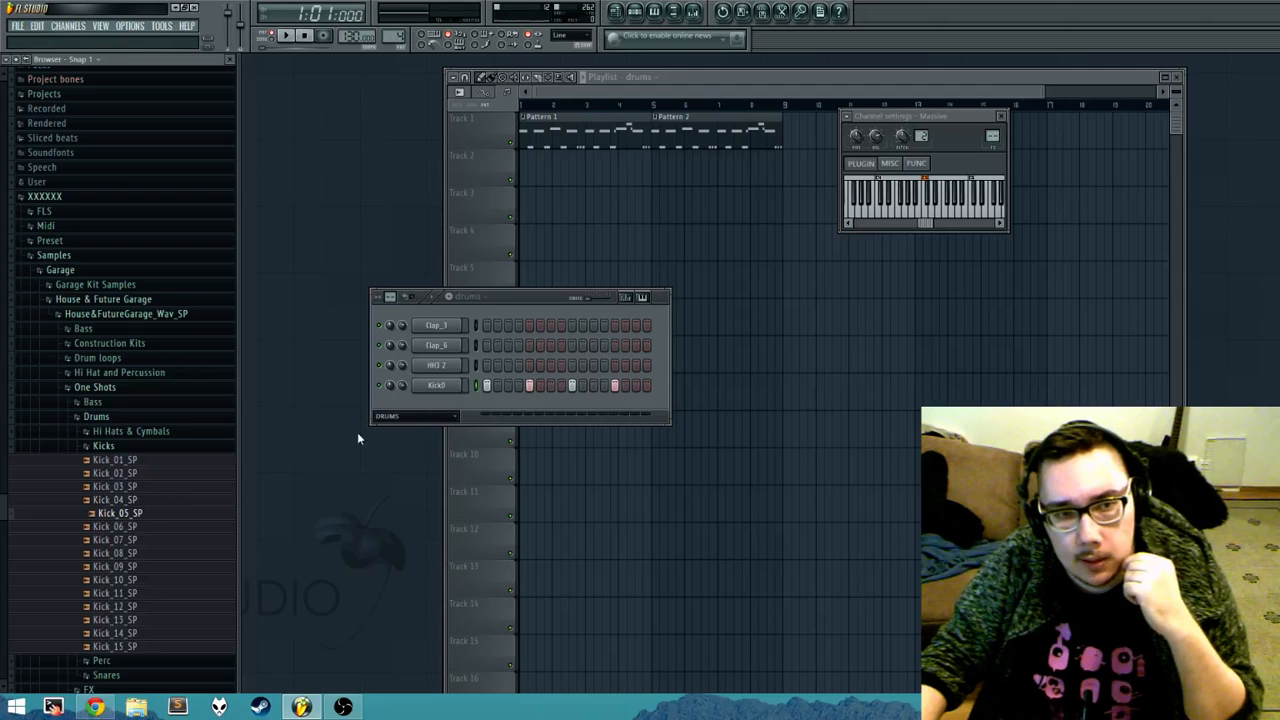
{"action": "middle_click", "coordinate": [132, 516]}
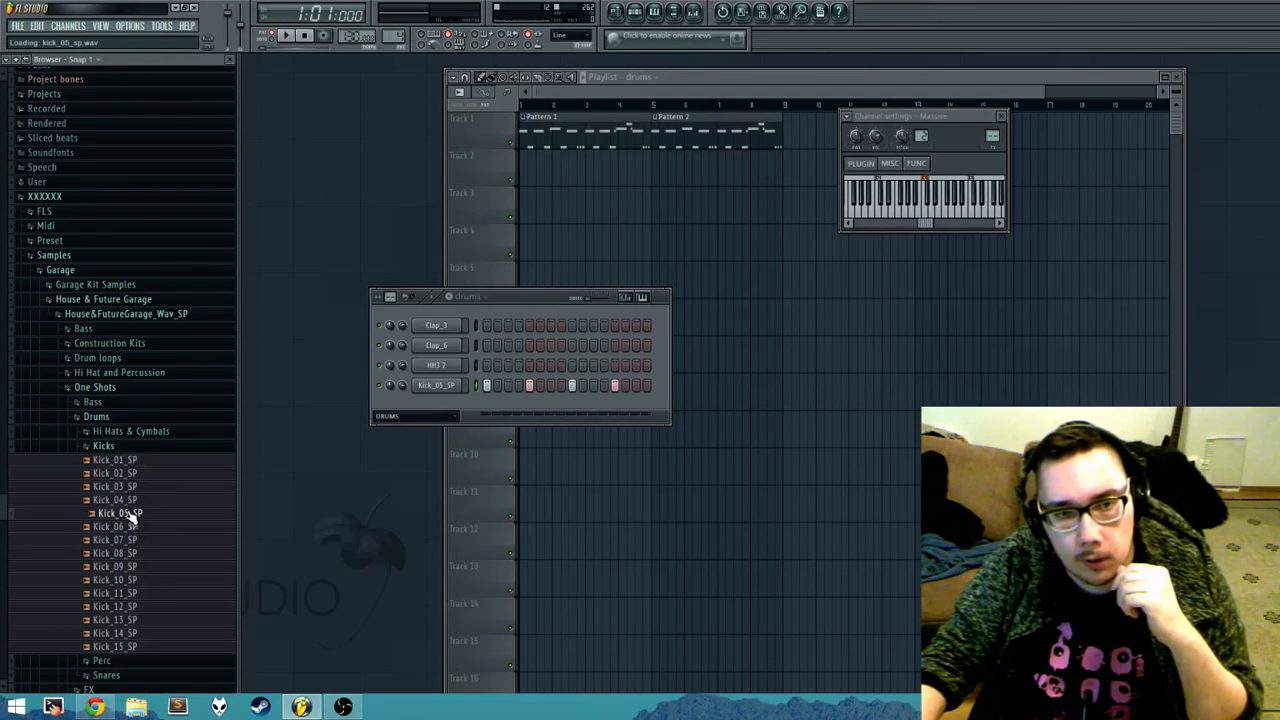
{"action": "key", "text": "space"}
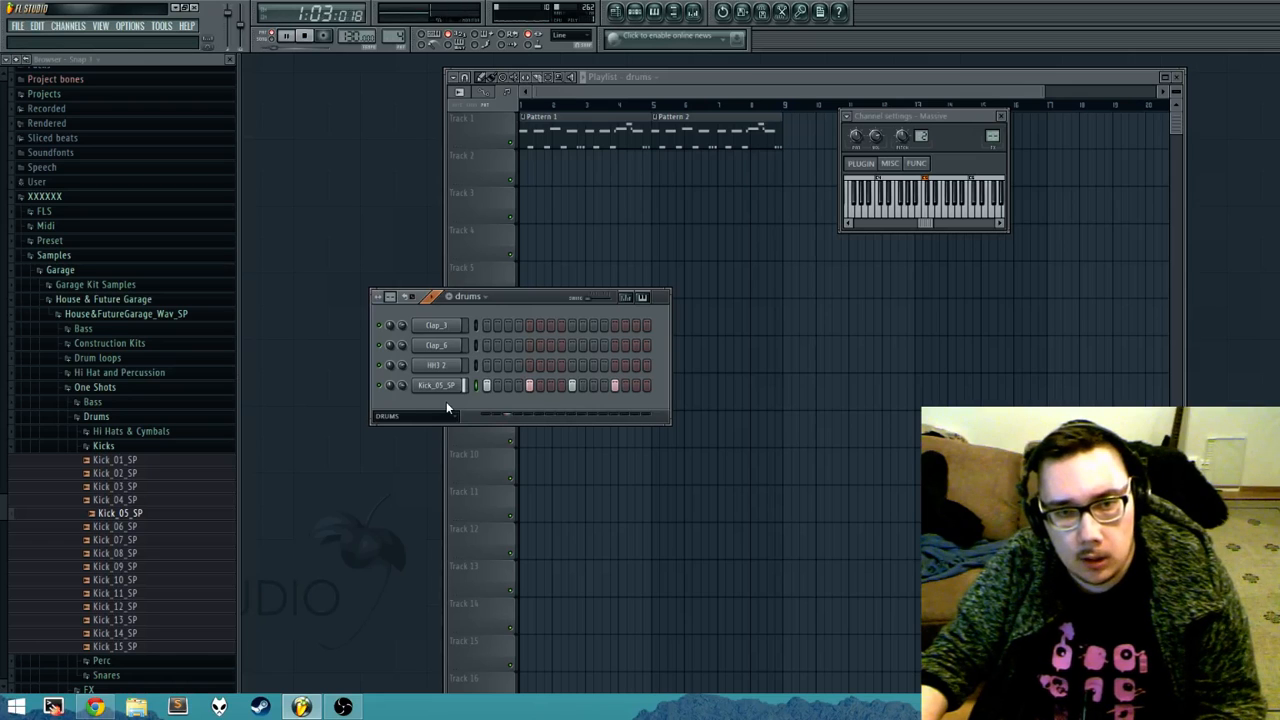
{"action": "key", "text": "space"}
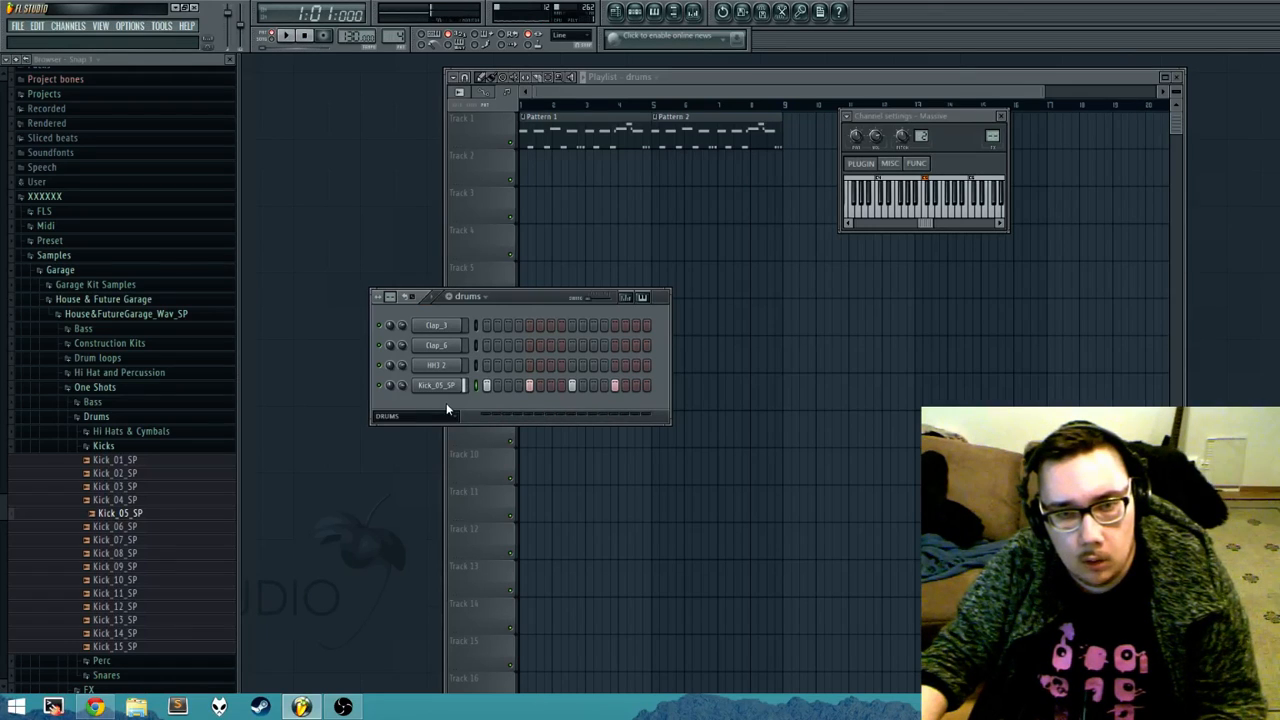
Step: Audition more kick samples in the Kicks folder, including Kick_06_SP, Kick_08_SP, Kick_10_SP and Kick_04_SP
{"action": "left_click", "coordinate": [132, 528]}
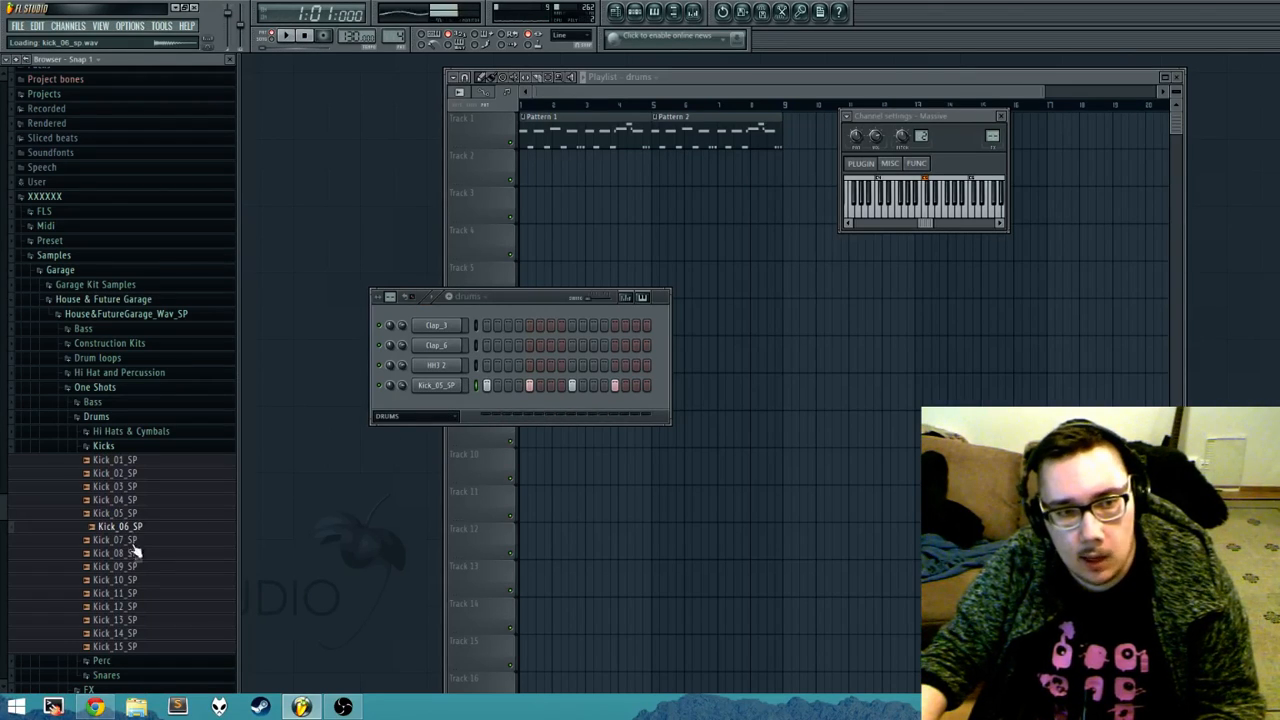
{"action": "left_click", "coordinate": [134, 580]}
{"action": "left_click", "coordinate": [140, 566]}
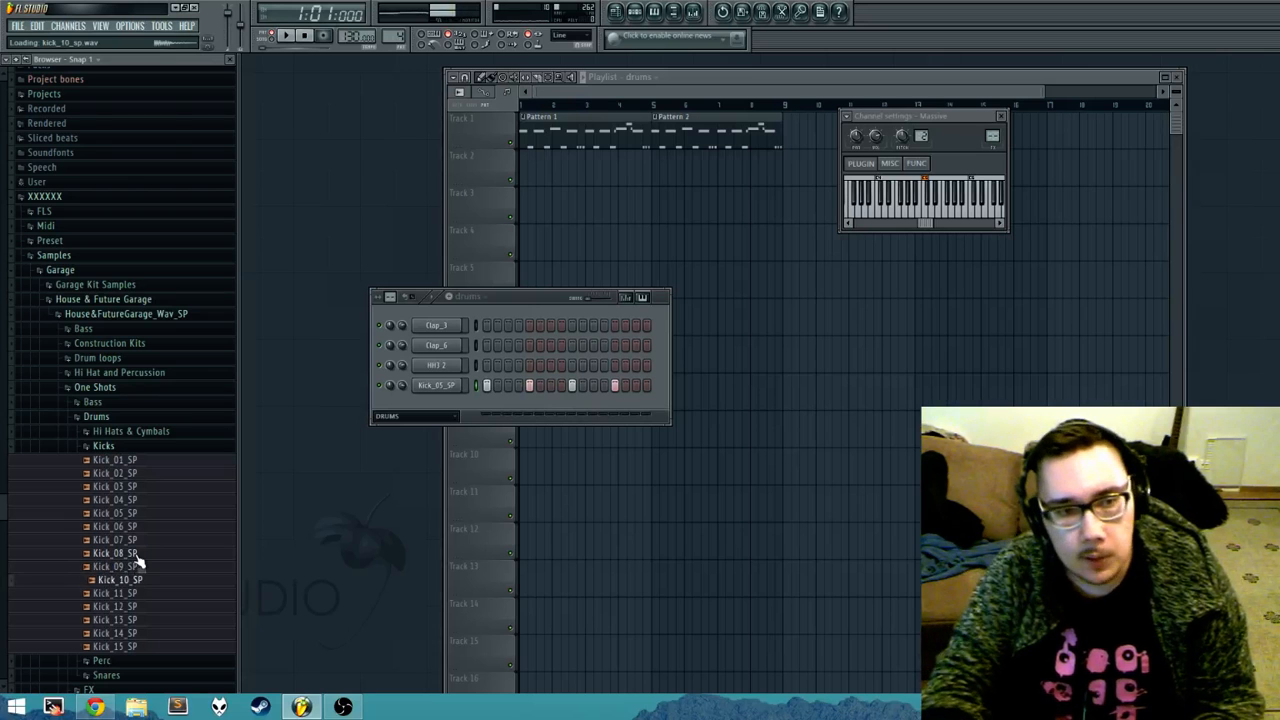
{"action": "key", "text": "Up"}
{"action": "key", "text": "Up"}
{"action": "key", "text": "Up"}
{"action": "key", "text": "Up"}
{"action": "key", "text": "Up"}
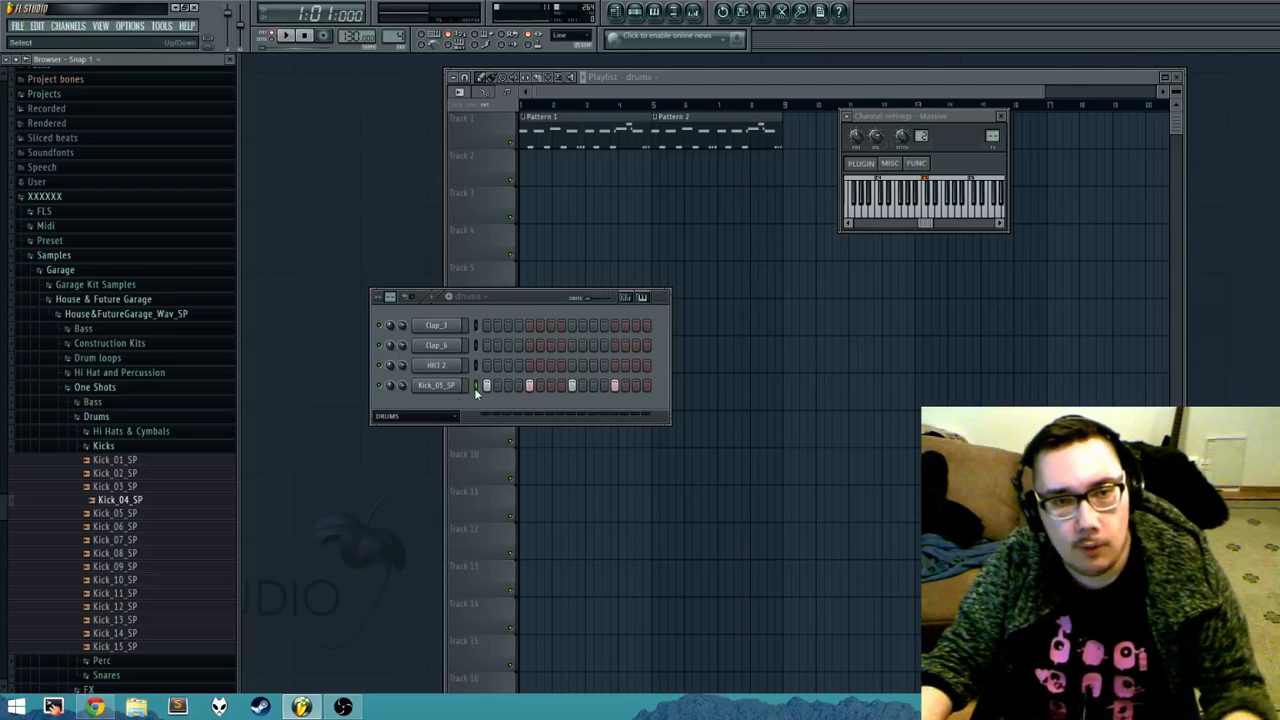
Step: Try Kick_07_SP on the kick channel during playback and put Kick_05_SP back
{"action": "left_click", "coordinate": [140, 543]}
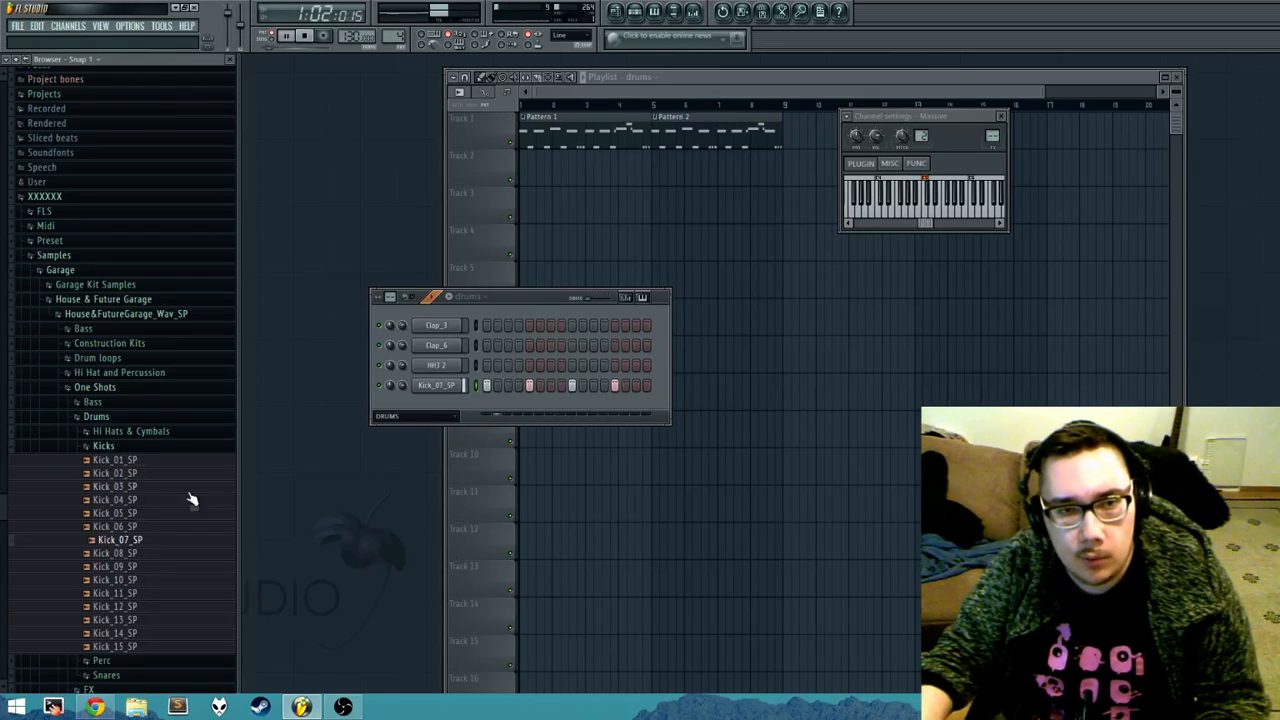
{"action": "left_click", "coordinate": [132, 515]}
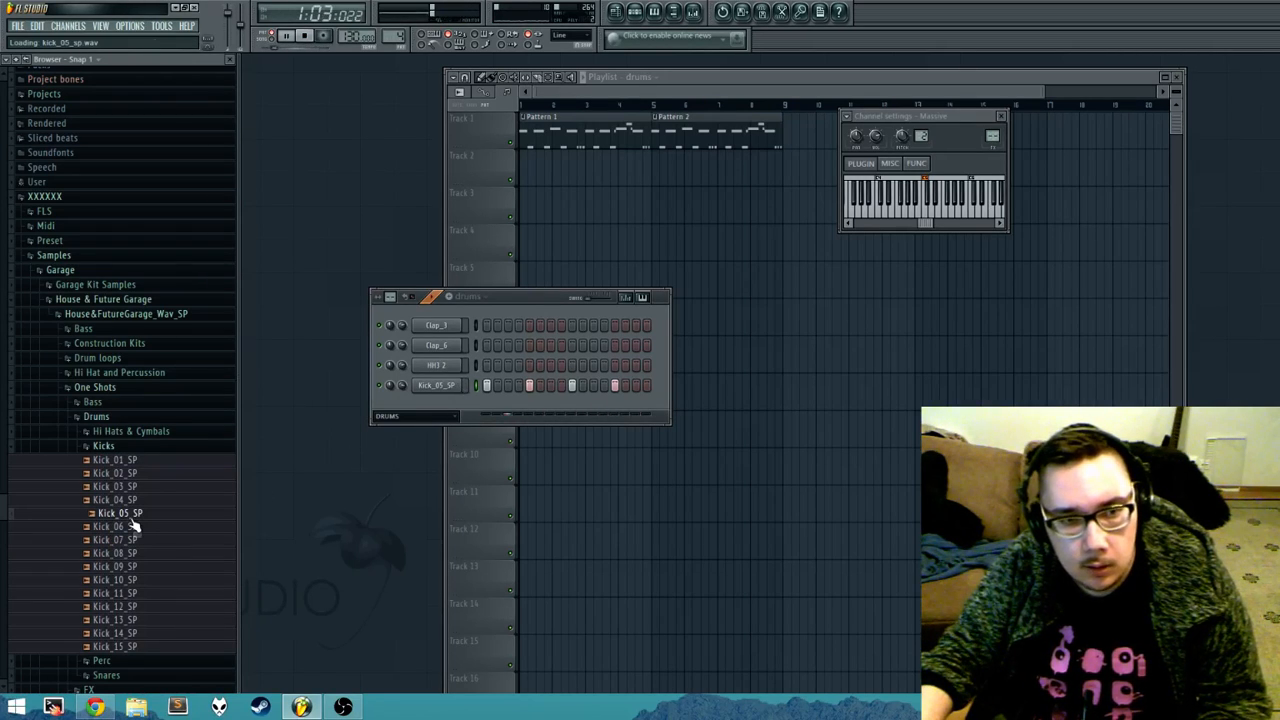
{"action": "left_click_drag", "start_coordinate": [134, 527], "coordinate": [440, 384]}
Step: Fill the HH3 2 channel on every 4 steps and shift its hits two steps forward
{"action": "right_click", "coordinate": [460, 361]}
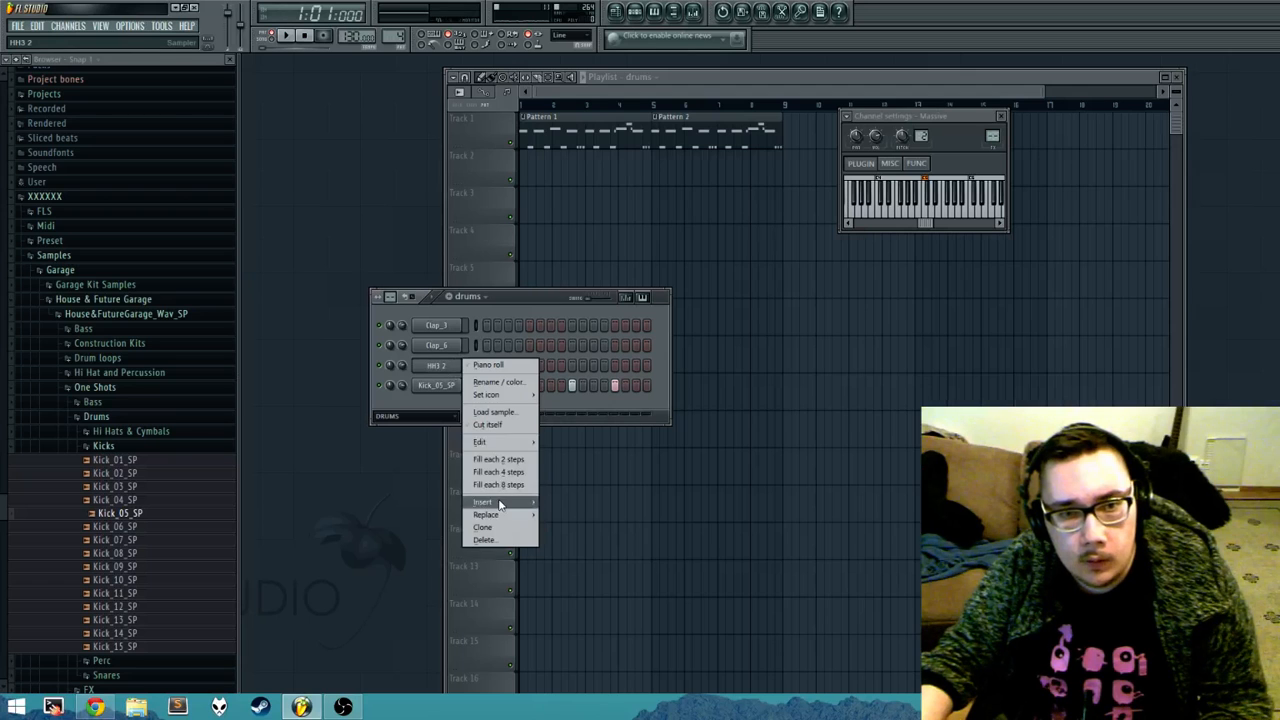
{"action": "left_click", "coordinate": [414, 408]}
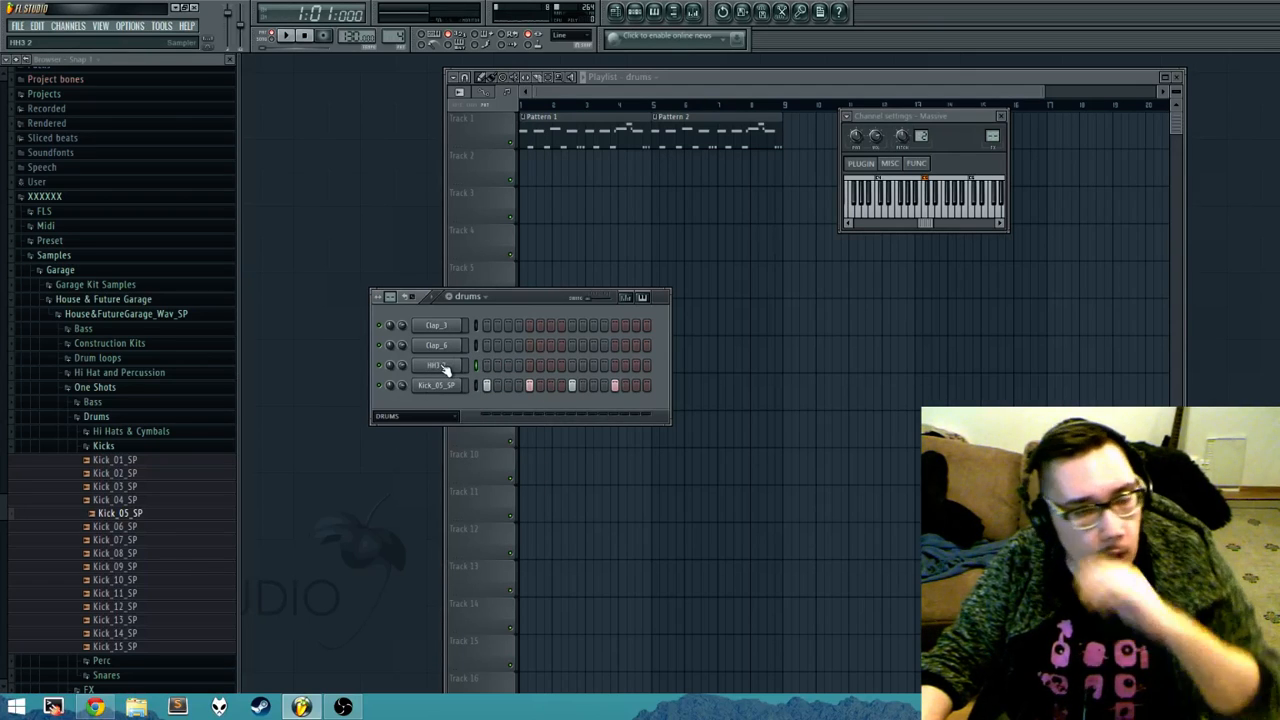
{"action": "right_click", "coordinate": [441, 367]}
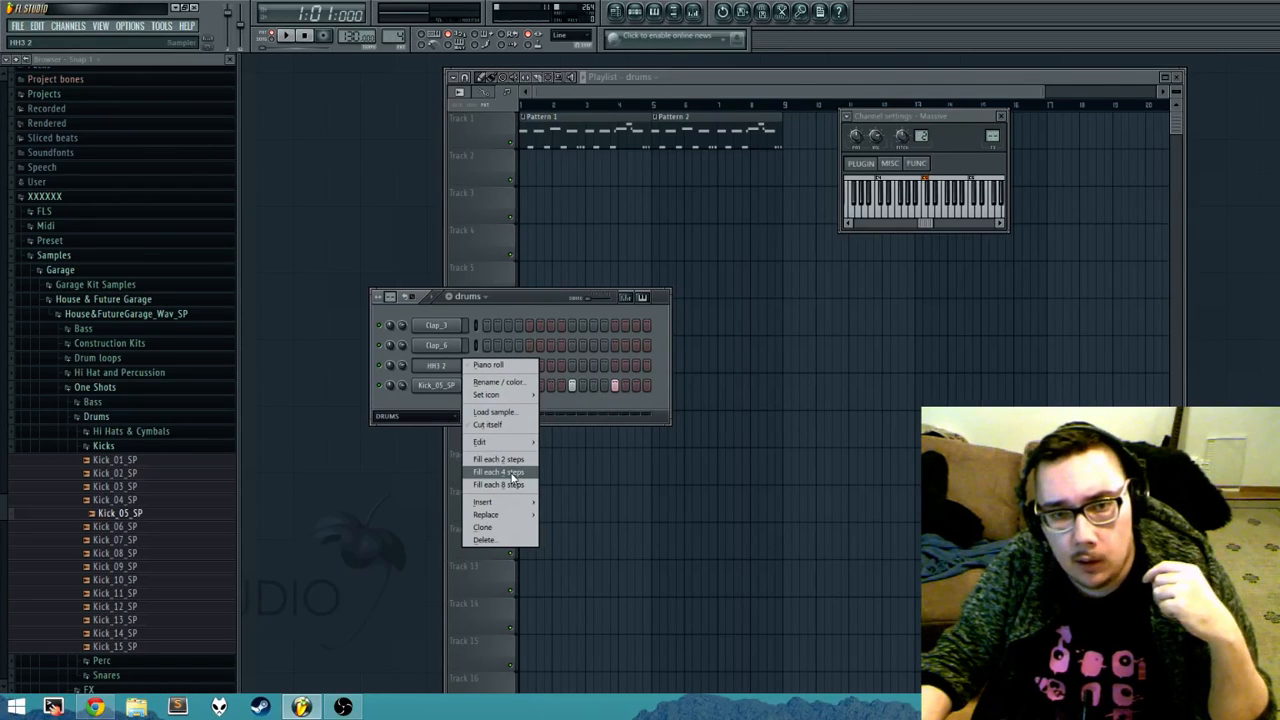
{"action": "left_click", "coordinate": [512, 472]}
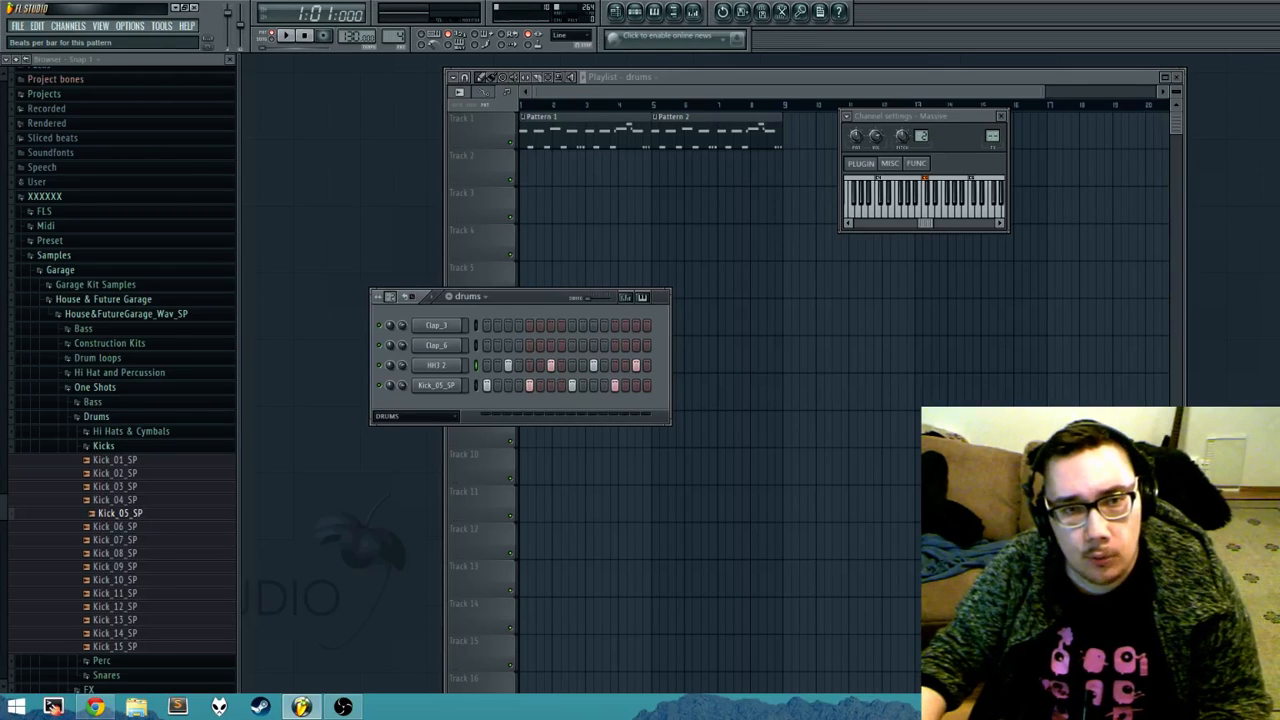
Step: Try filling HH3 2 every 4 steps in a 64-step pattern, clear that channel and return to 16 steps
{"action": "left_click_drag", "start_coordinate": [411, 296], "coordinate": [411, 236]}
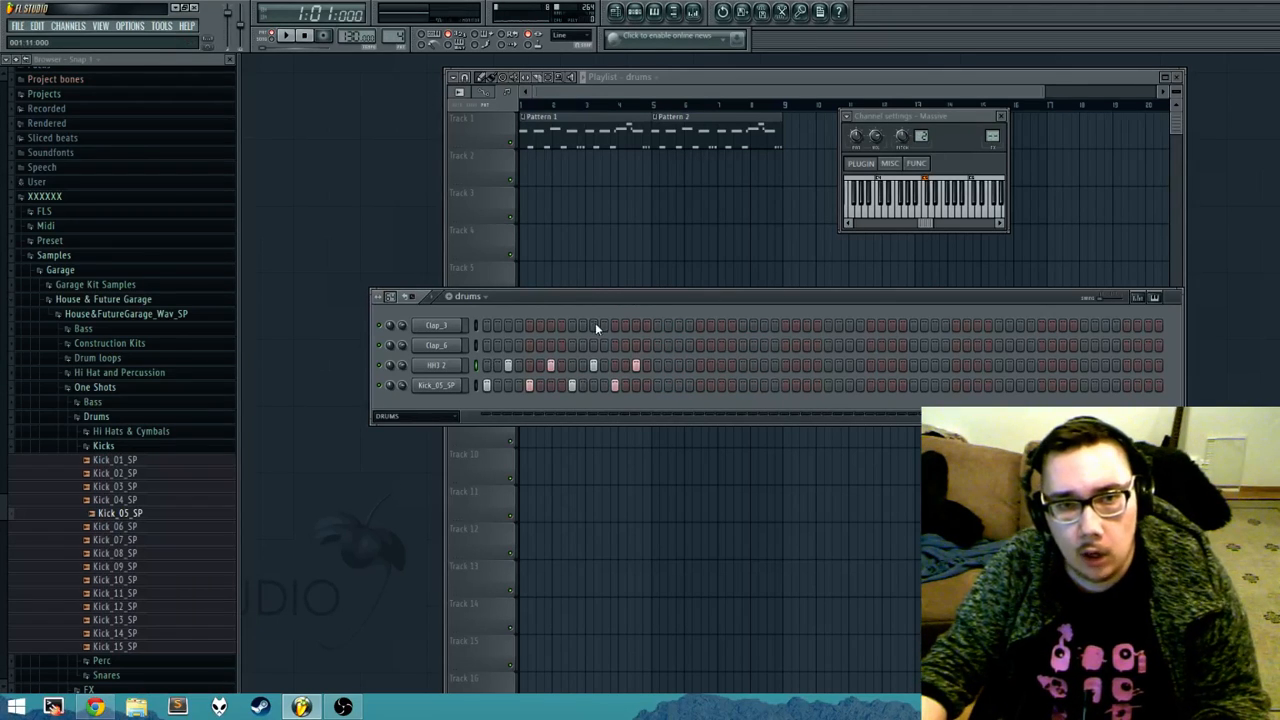
{"action": "right_click", "coordinate": [458, 365]}
{"action": "left_click", "coordinate": [485, 484]}
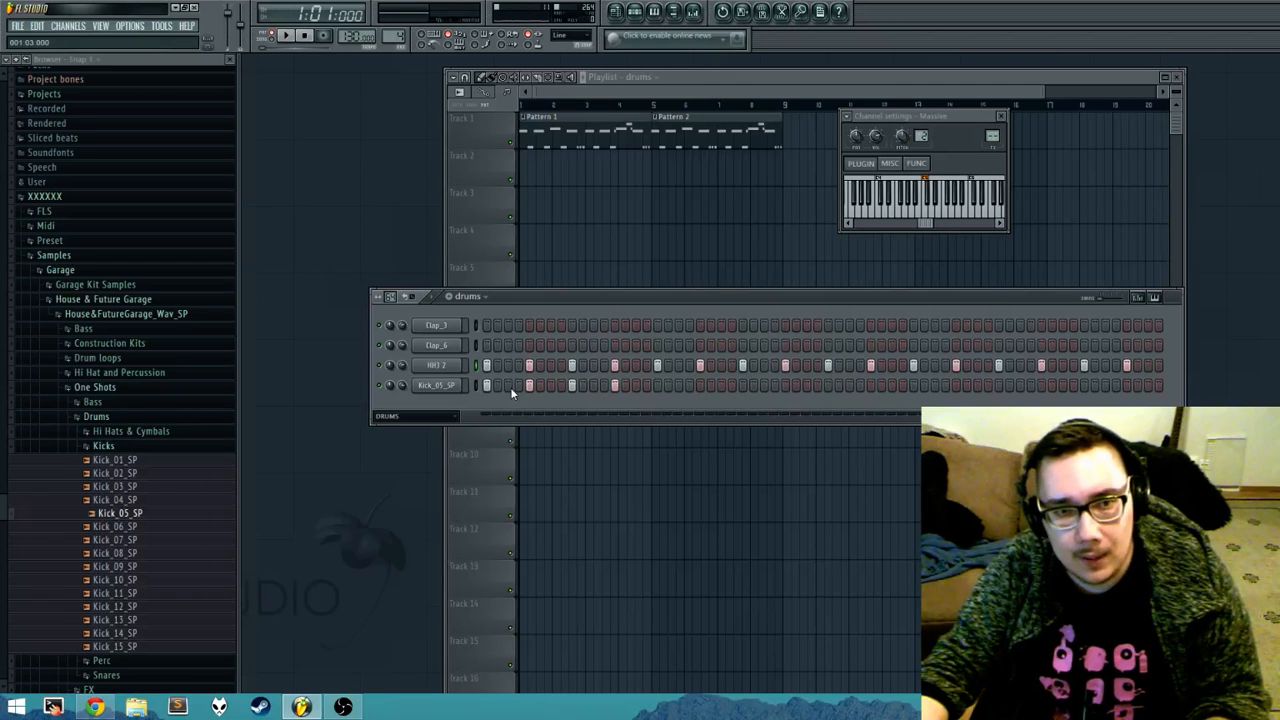
{"action": "key", "text": "ctrl+z"}
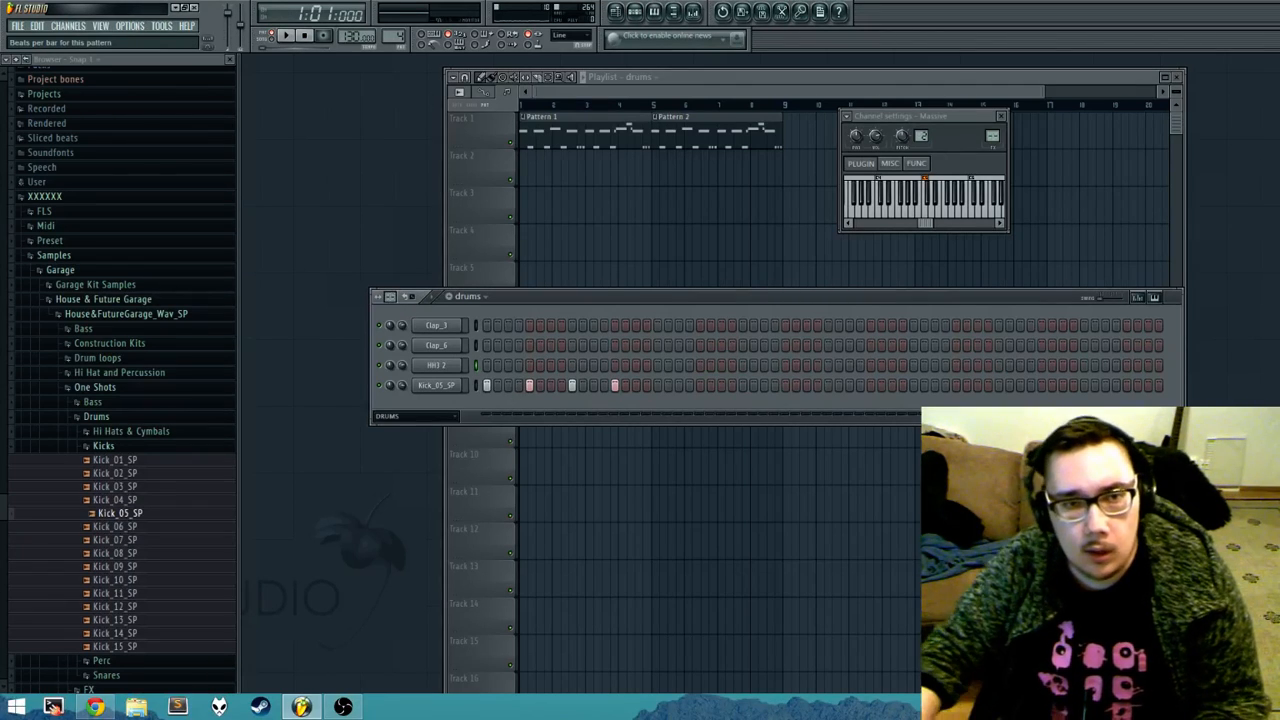
{"action": "left_click", "coordinate": [390, 297]}
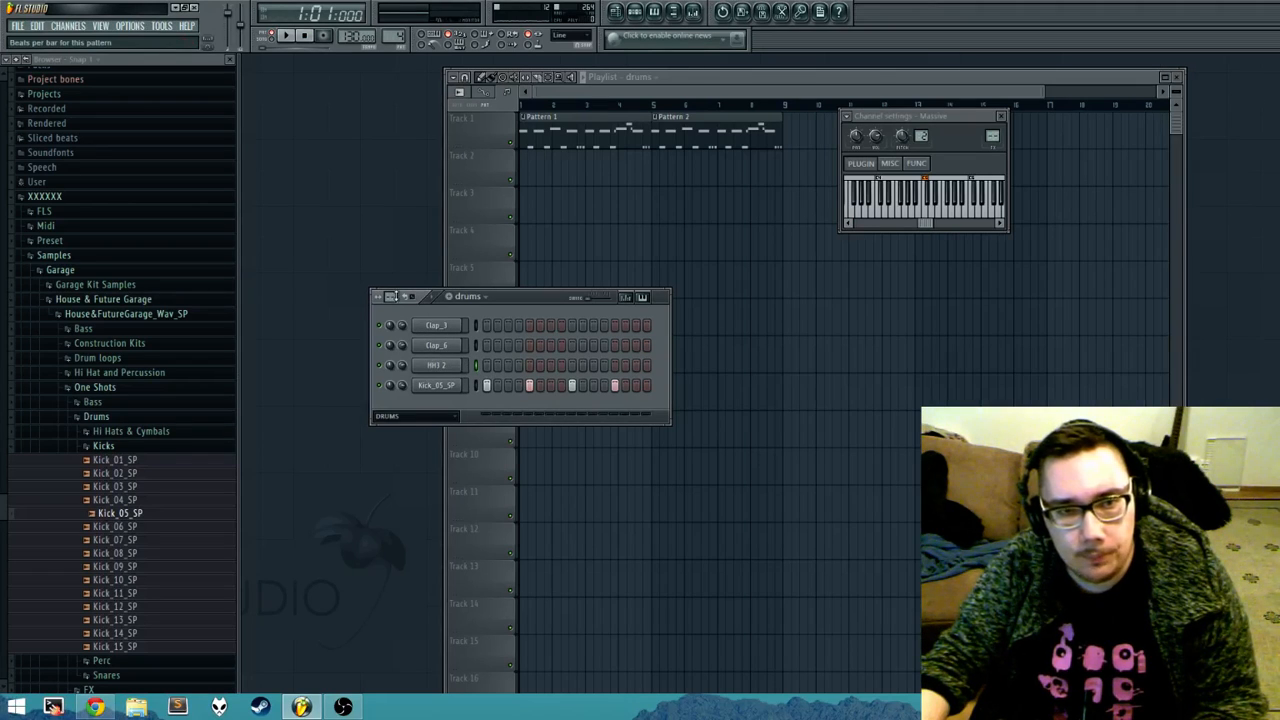
Step: Extend the drums pattern to 32 steps and add Kick_05_SP hits on steps 17, 21, 25 and 29
{"action": "left_click", "coordinate": [390, 297]}
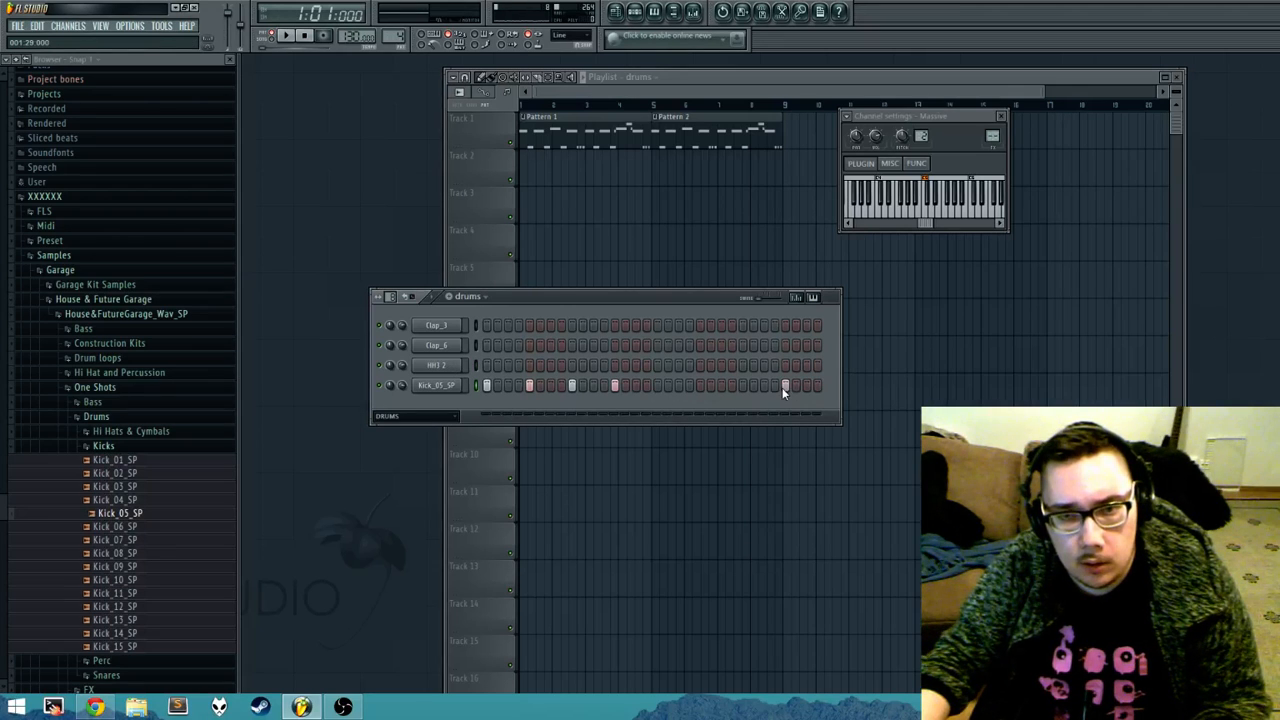
{"action": "left_click", "coordinate": [742, 386]}
{"action": "left_click", "coordinate": [700, 386]}
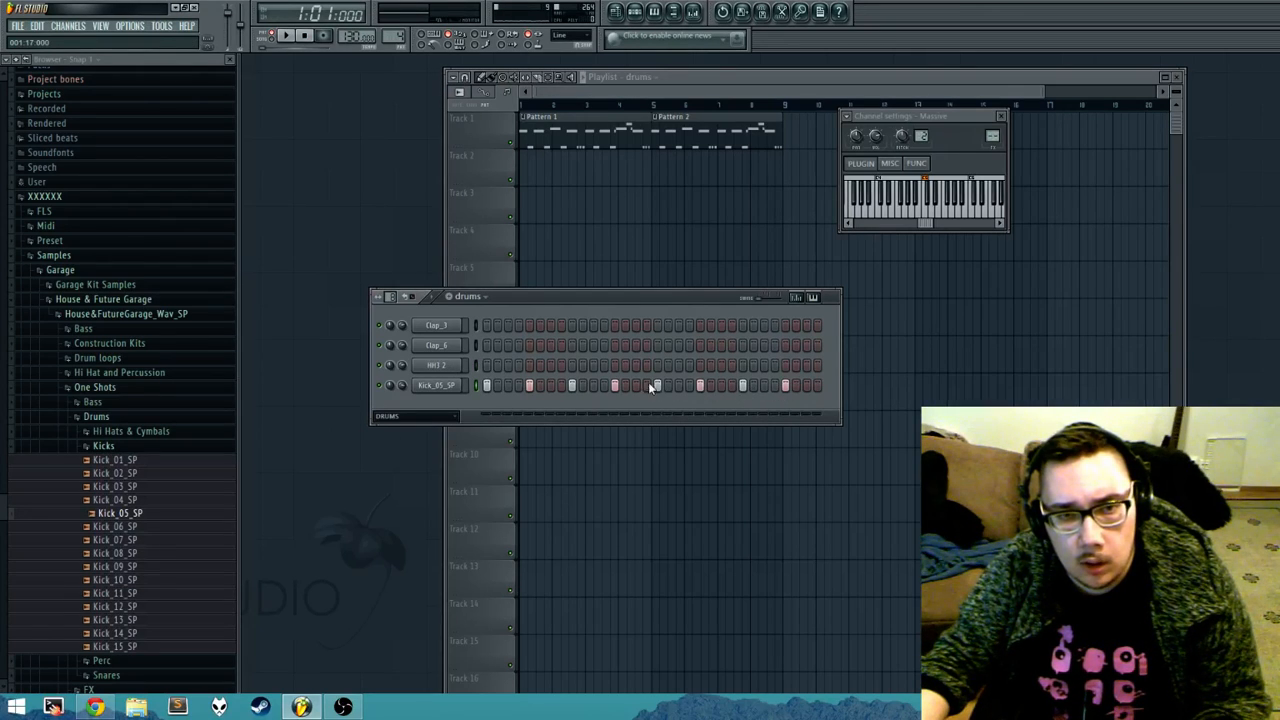
Step: Fill HH3 2 every 4 steps across the 32-step pattern and shift the hits two steps forward
{"action": "right_click", "coordinate": [460, 362]}
{"action": "left_click", "coordinate": [508, 474]}
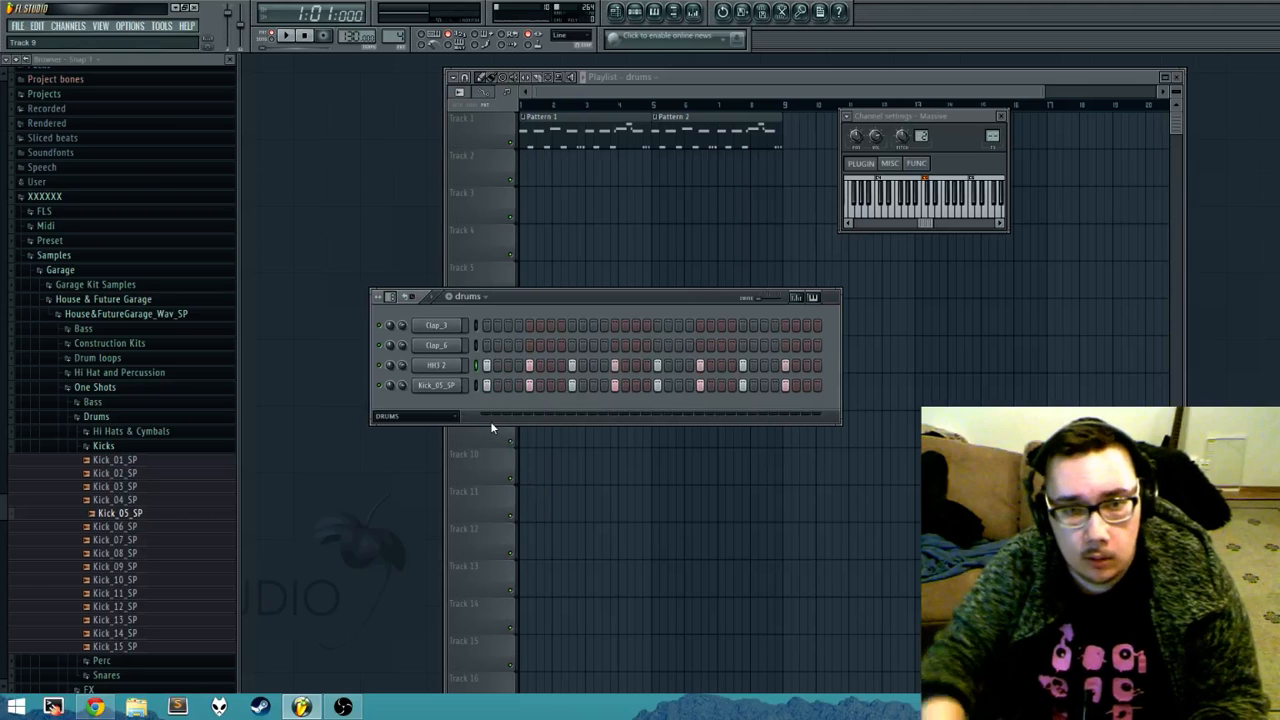
{"action": "key", "text": "ctrl+shift+Right"}
{"action": "key", "text": "ctrl+shift+Right"}
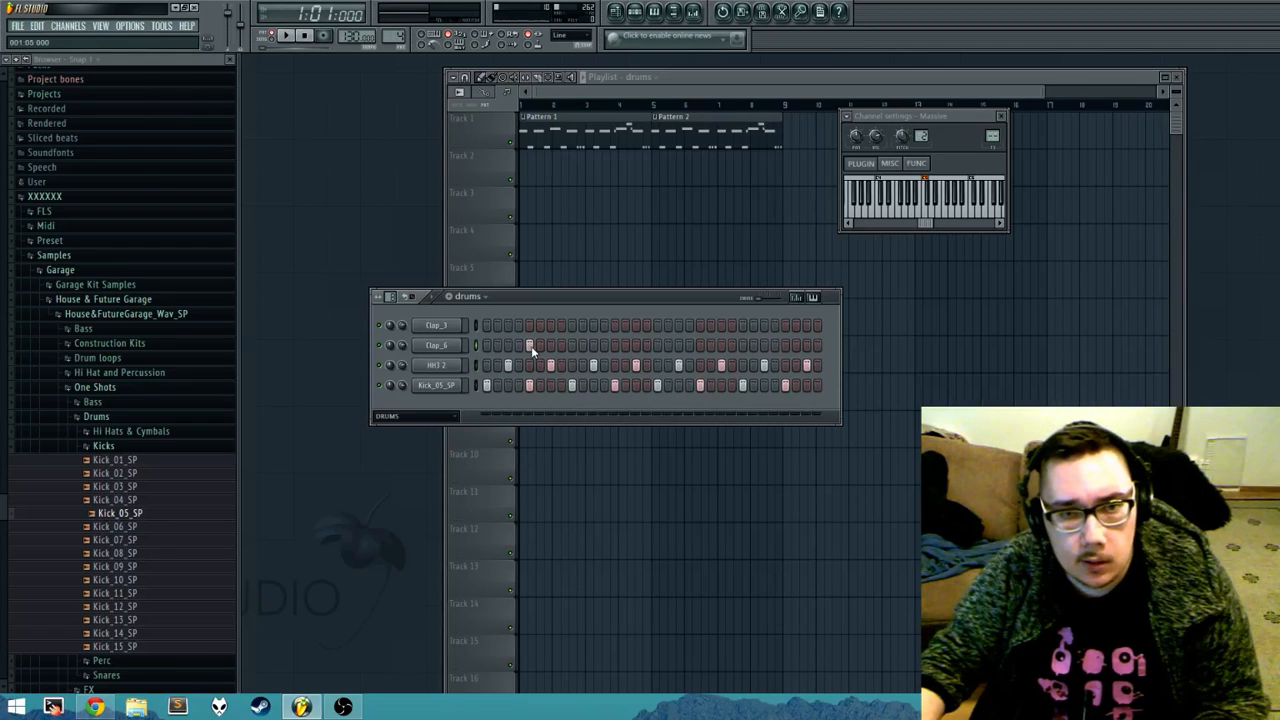
Step: Place Clap_3 and Clap_6 hits on steps 5, 13, 21 and 29, and play the drums pattern
{"action": "left_click", "coordinate": [530, 326]}
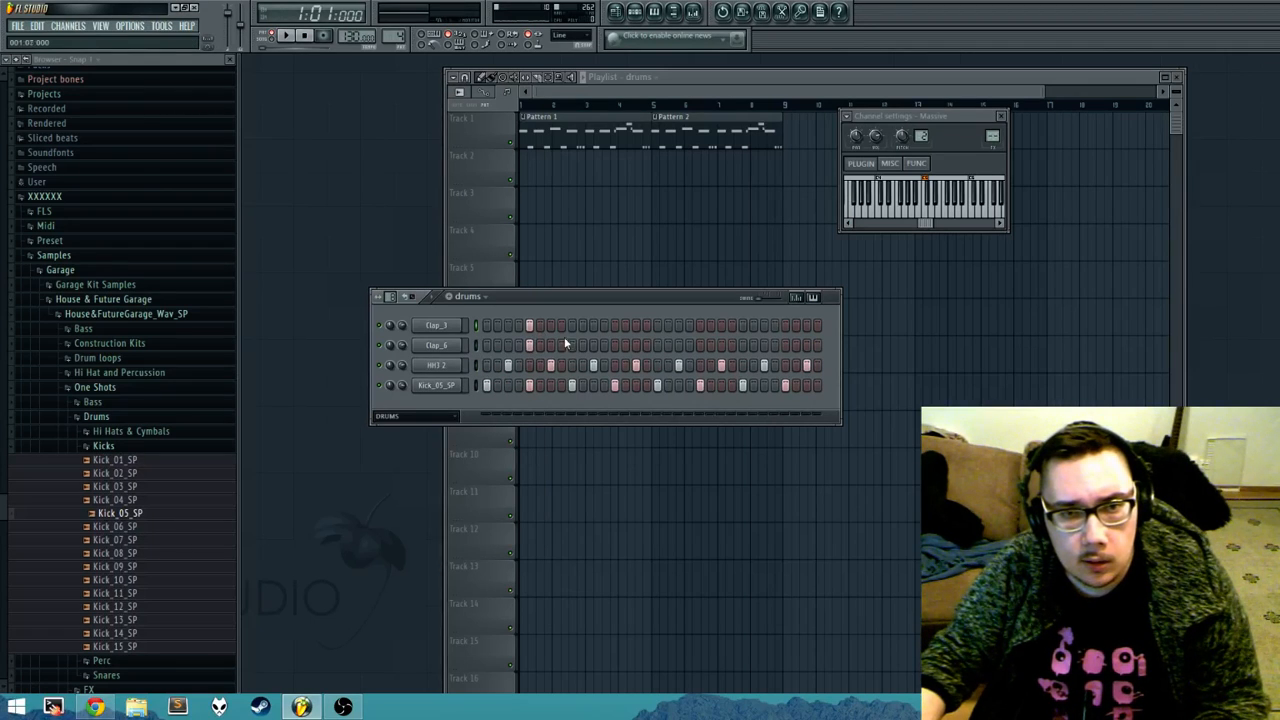
{"action": "left_click", "coordinate": [698, 325]}
{"action": "left_click", "coordinate": [703, 345]}
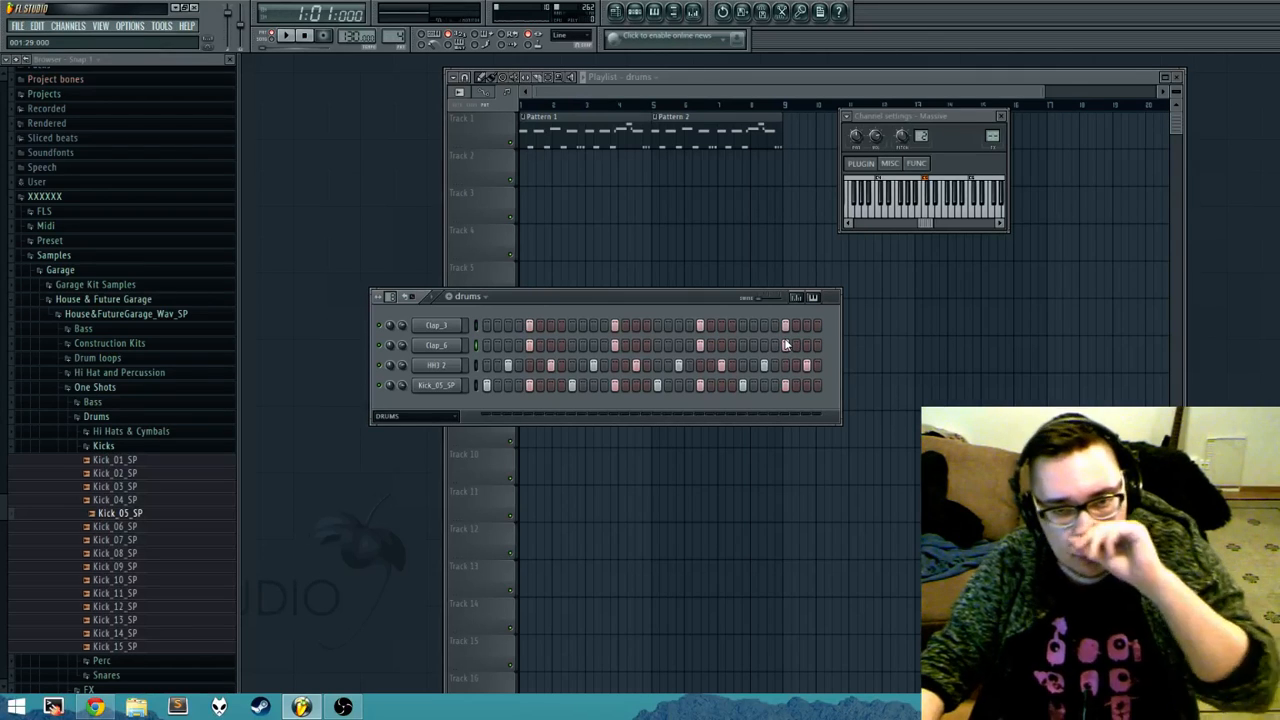
{"action": "key", "text": "space"}
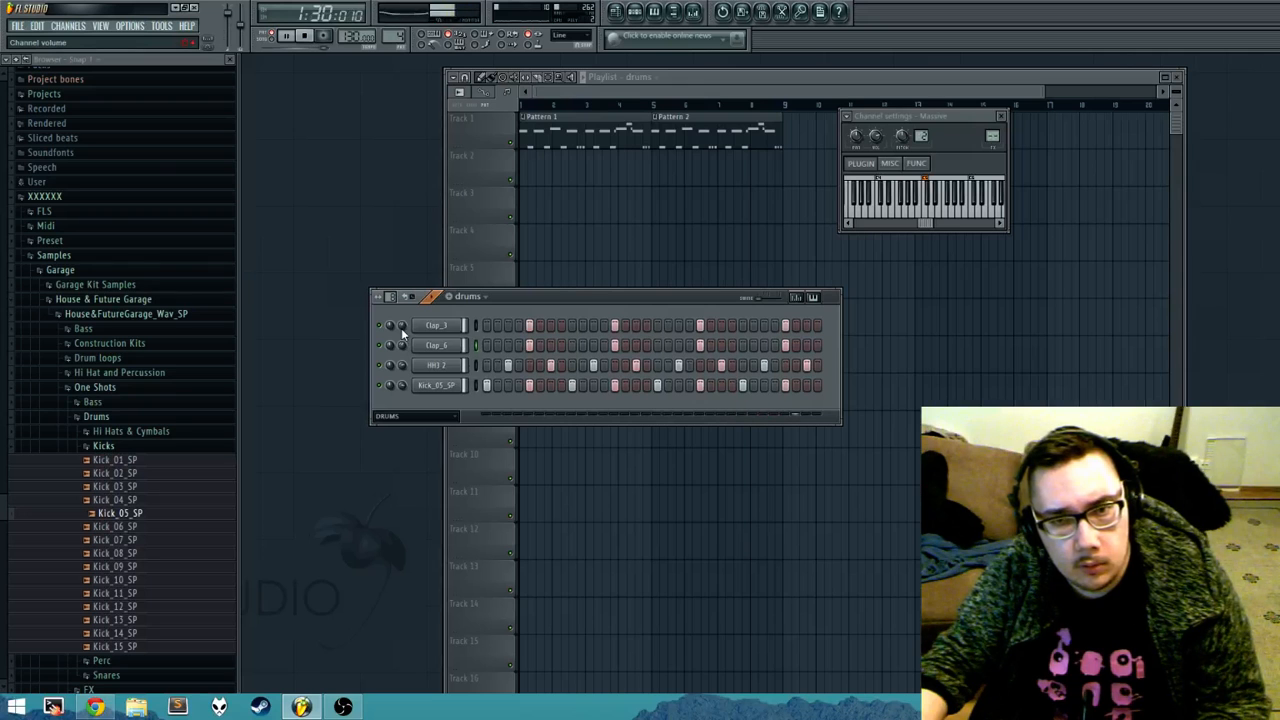
{"action": "key", "text": "space"}
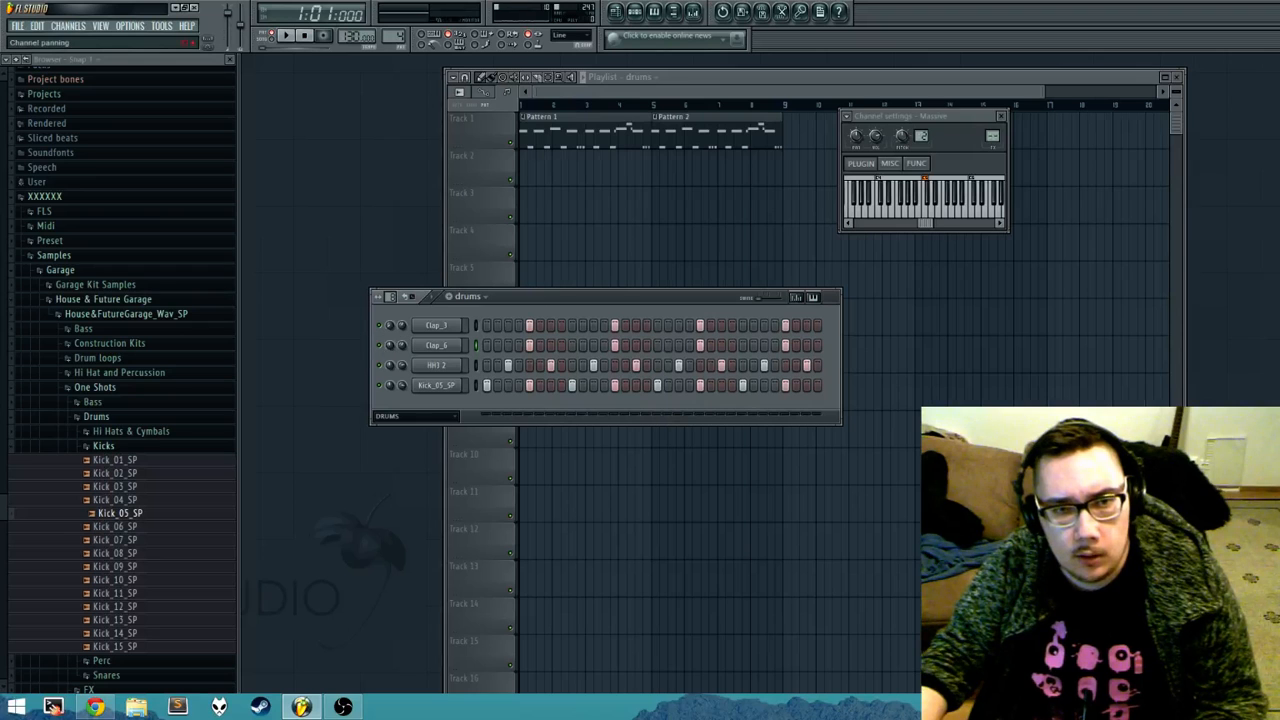
{"action": "left_click", "coordinate": [386, 342]}
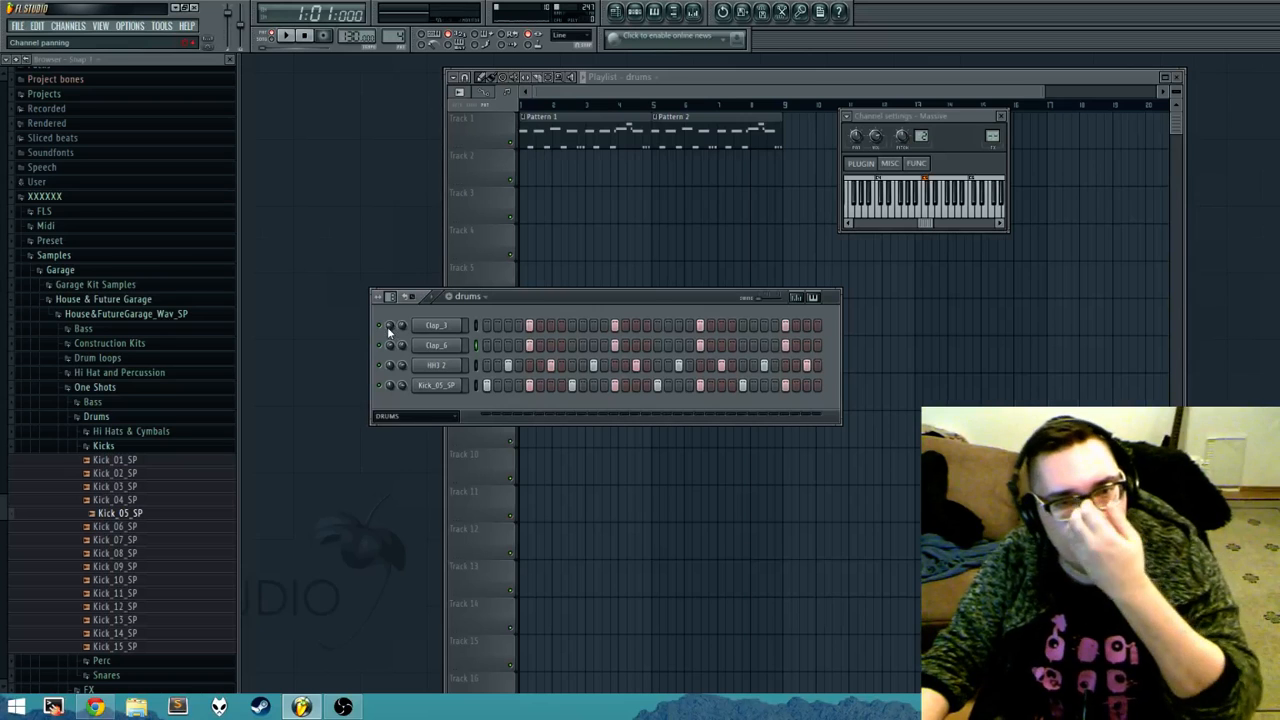
Step: Audition hats in the Hi Hats & Cymbals folder and add Hat_02_SP as a new channel above HH3 2
{"action": "left_click", "coordinate": [150, 448]}
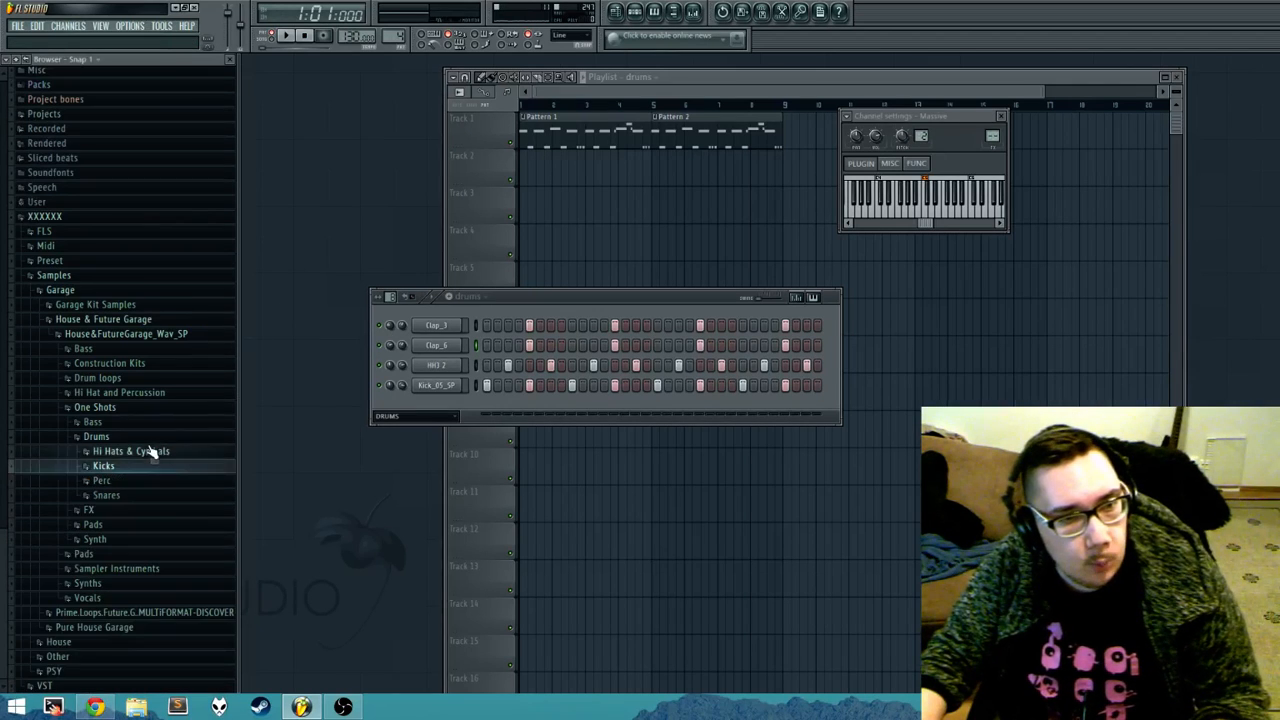
{"action": "left_click", "coordinate": [150, 451]}
{"action": "left_click", "coordinate": [134, 514]}
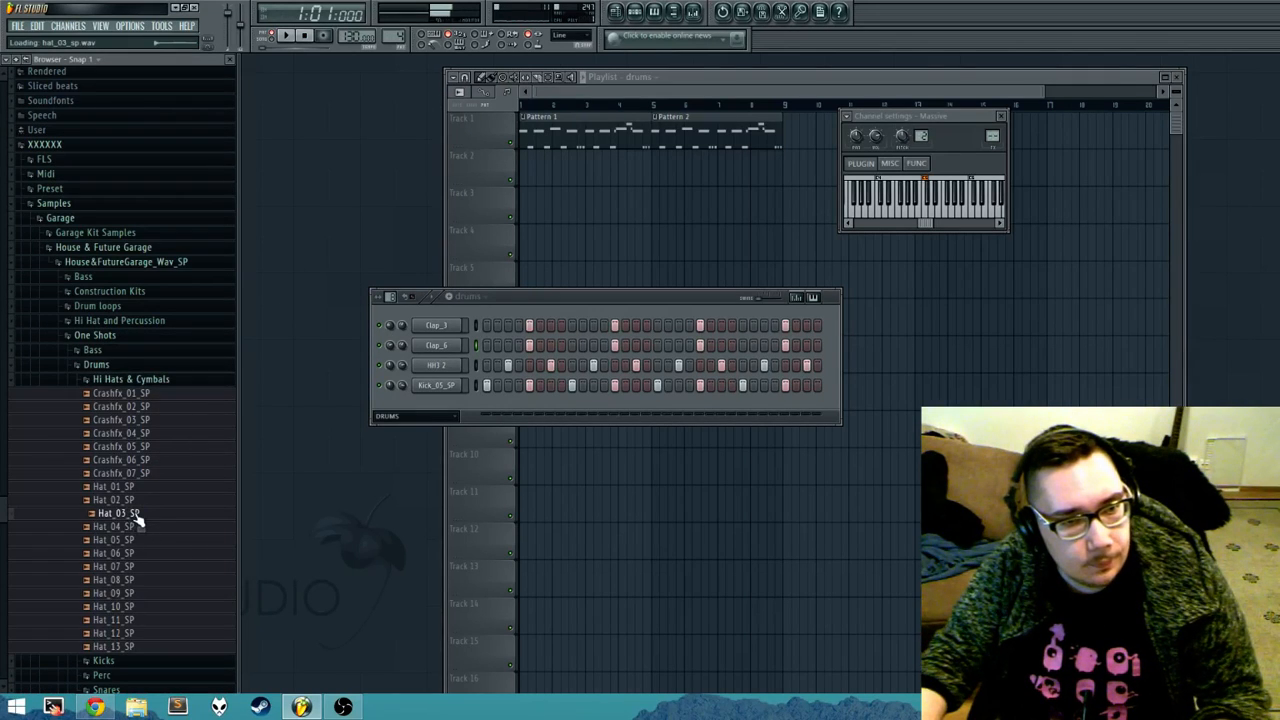
{"action": "left_click", "coordinate": [134, 500]}
{"action": "left_click", "coordinate": [134, 514]}
{"action": "left_click", "coordinate": [131, 487]}
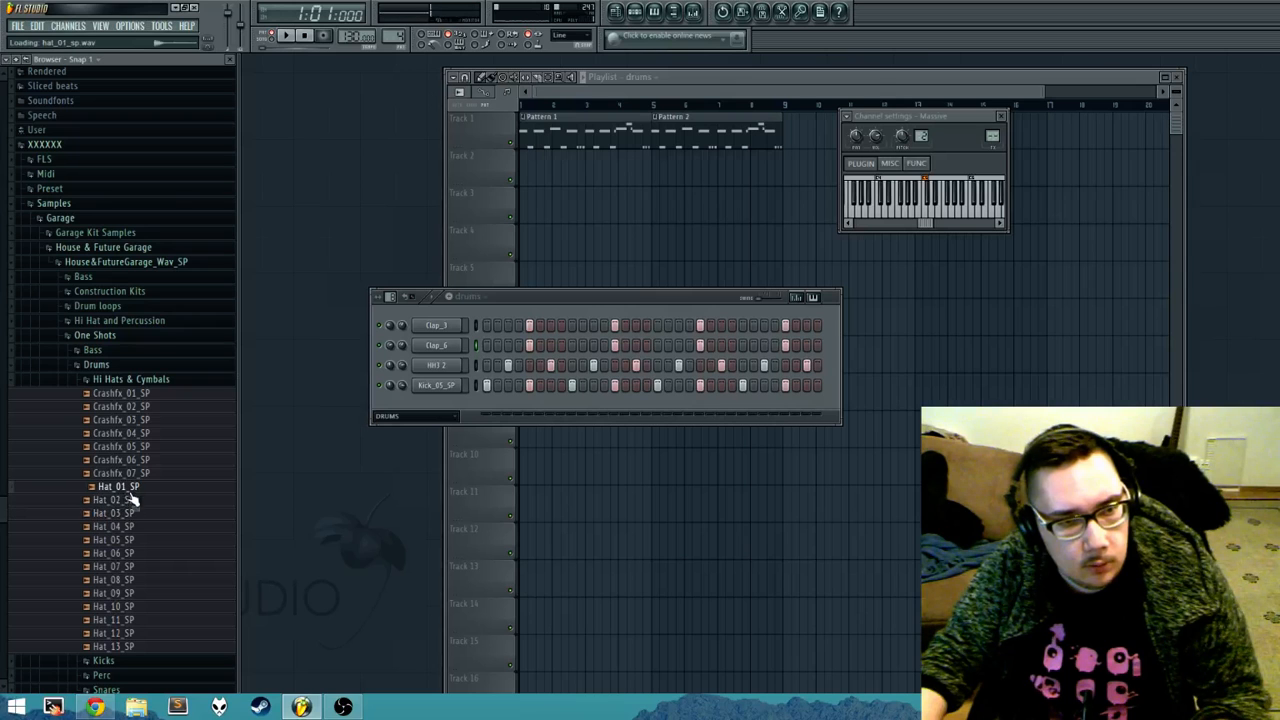
{"action": "left_click_drag", "start_coordinate": [131, 500], "coordinate": [450, 365]}
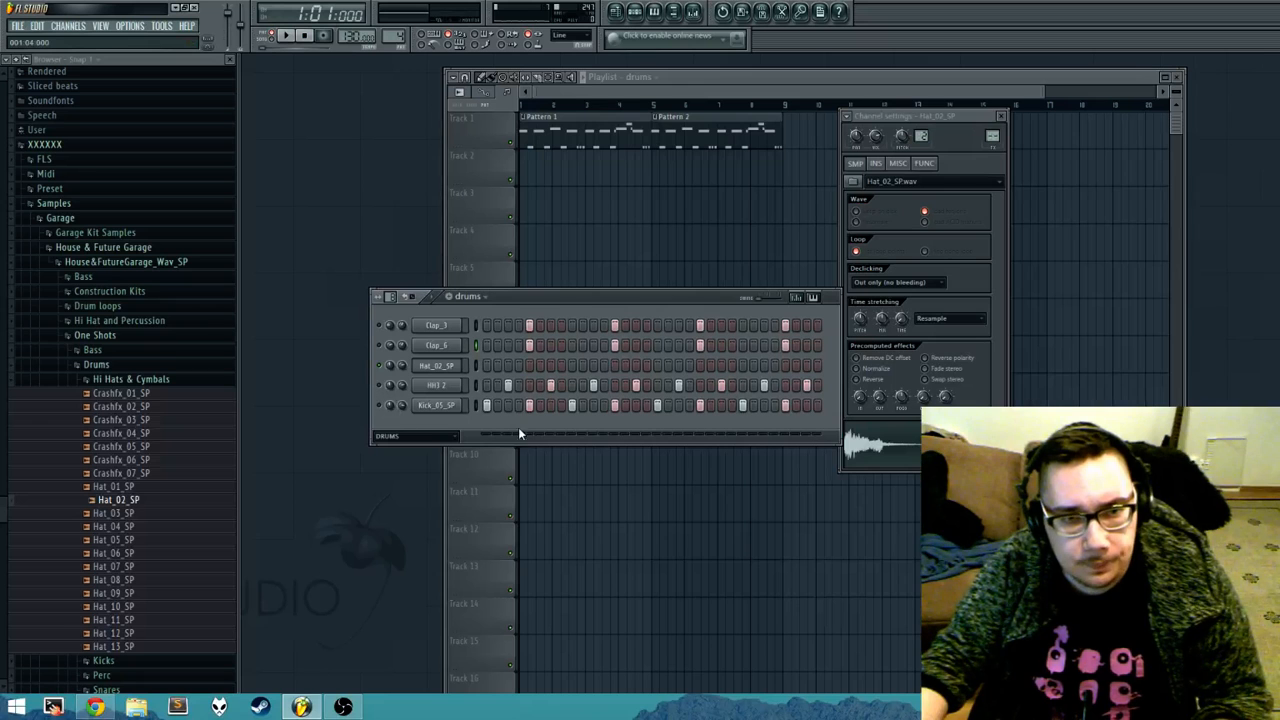
{"action": "left_click_drag", "start_coordinate": [574, 302], "coordinate": [545, 305]}
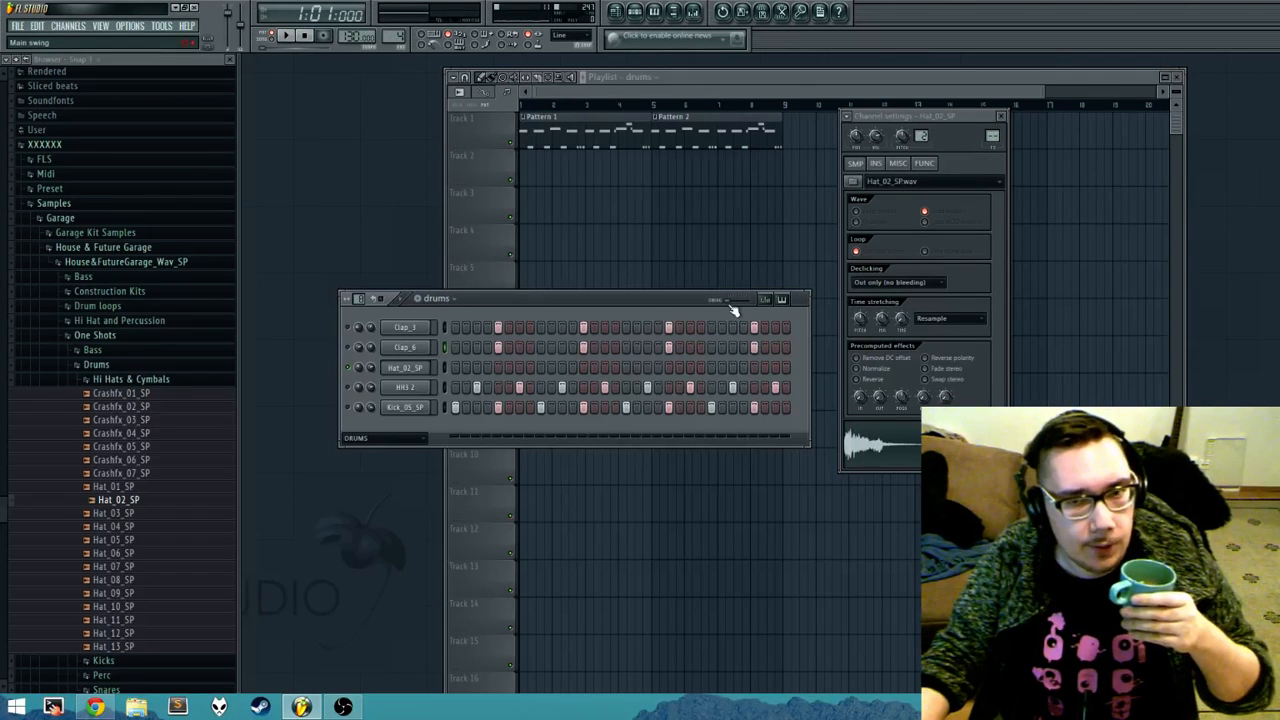
Step: Try raising the pattern's main swing to about 46% and return it to zero
{"action": "left_click_drag", "start_coordinate": [731, 310], "coordinate": [747, 310]}
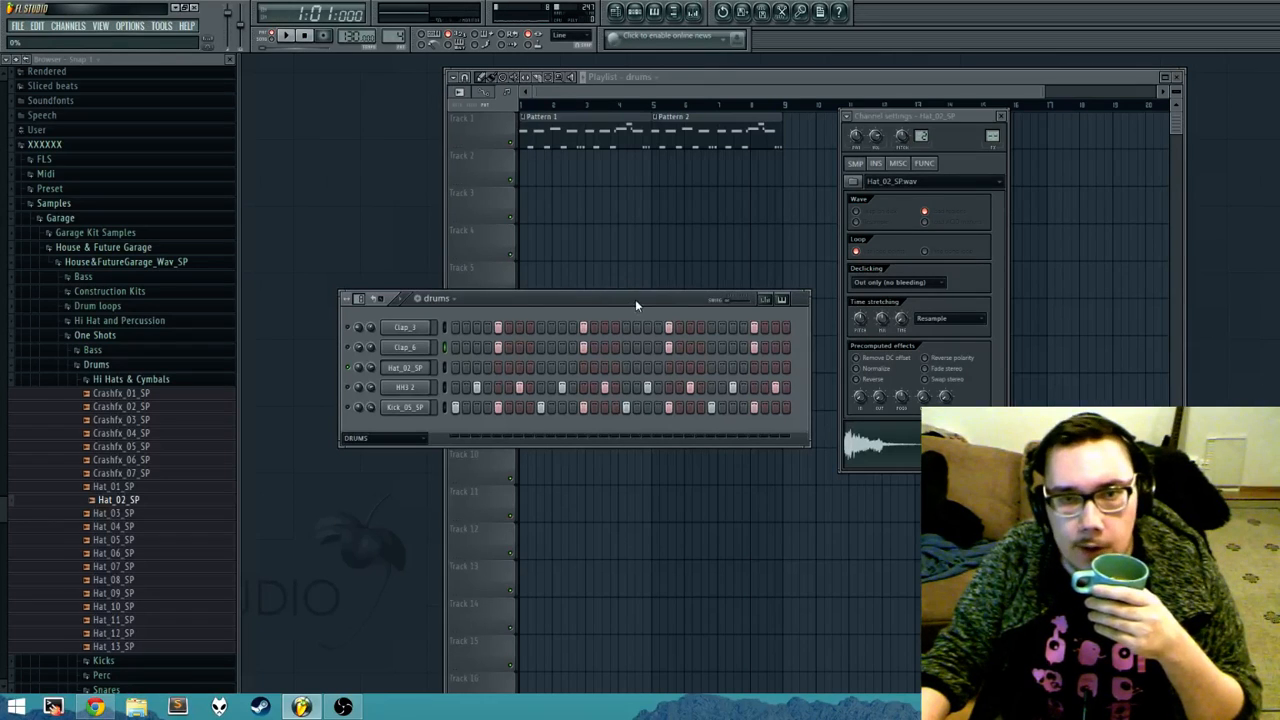
{"action": "left_click_drag", "start_coordinate": [734, 301], "coordinate": [740, 301]}
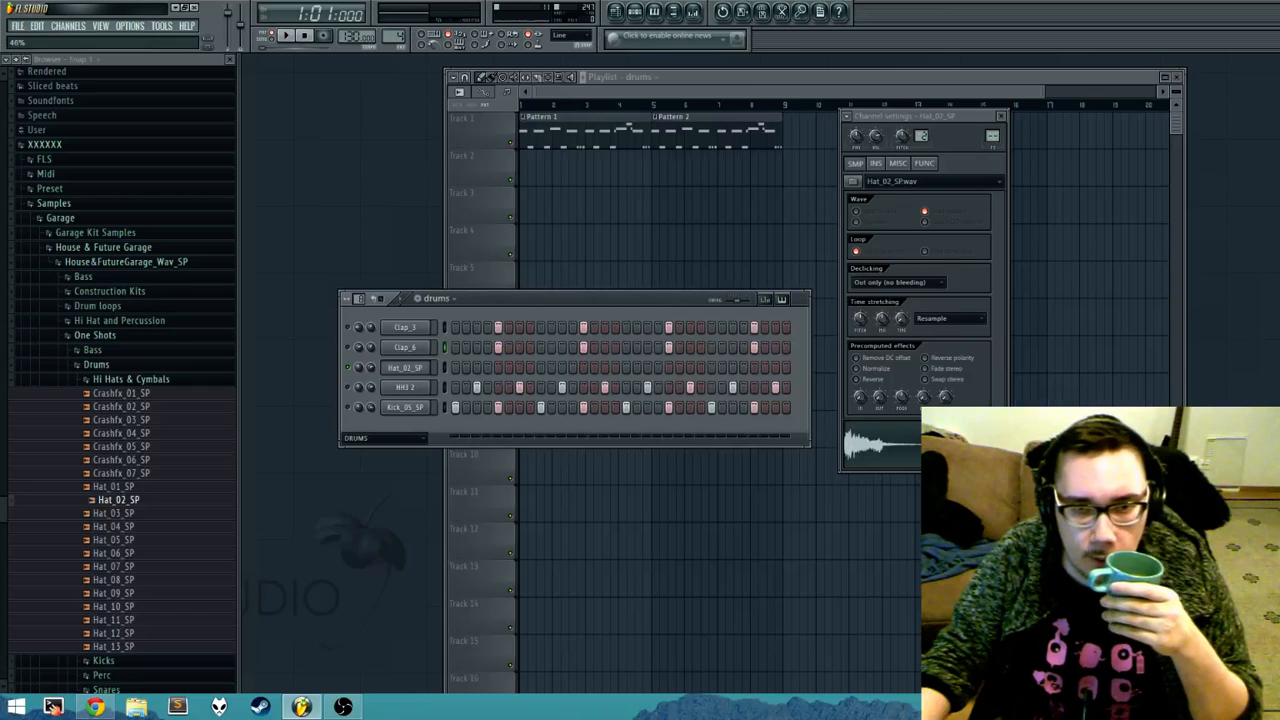
{"action": "left_click_drag", "start_coordinate": [741, 301], "coordinate": [728, 301]}
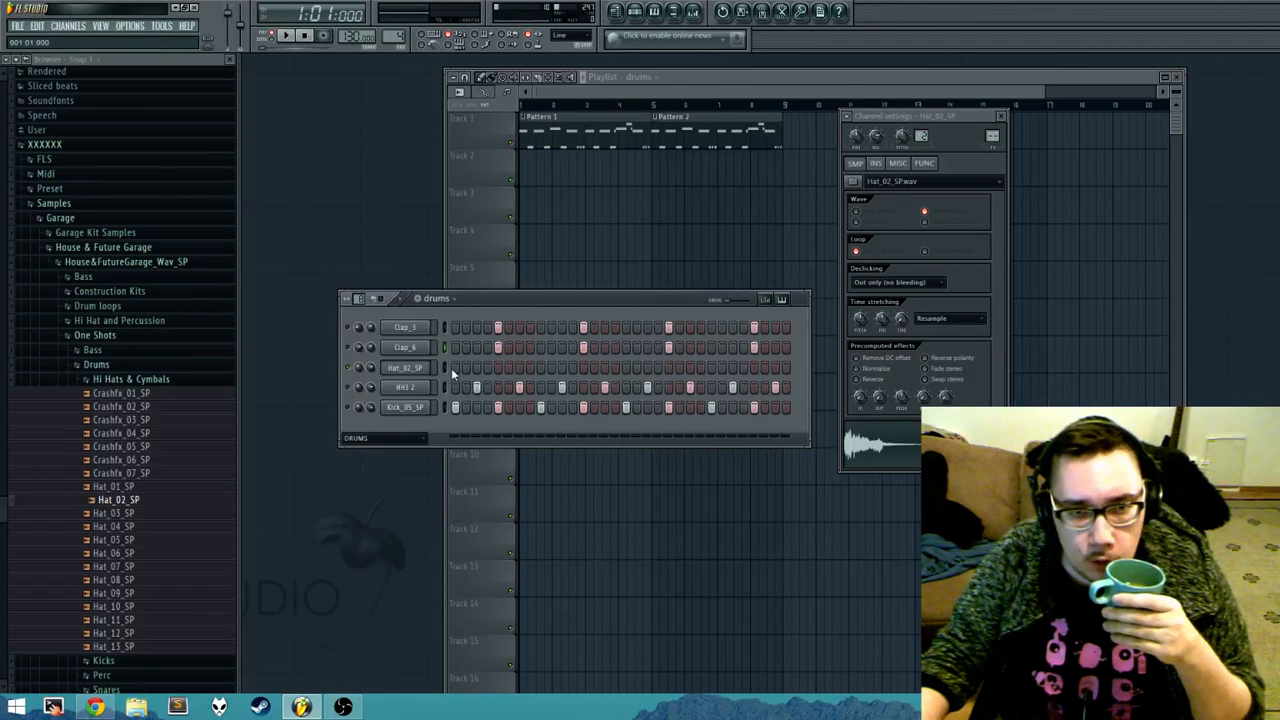
Step: Fill all 32 steps of the Hat_02_SP channel and play it briefly without swing
{"action": "left_click_drag", "start_coordinate": [455, 368], "coordinate": [795, 370]}
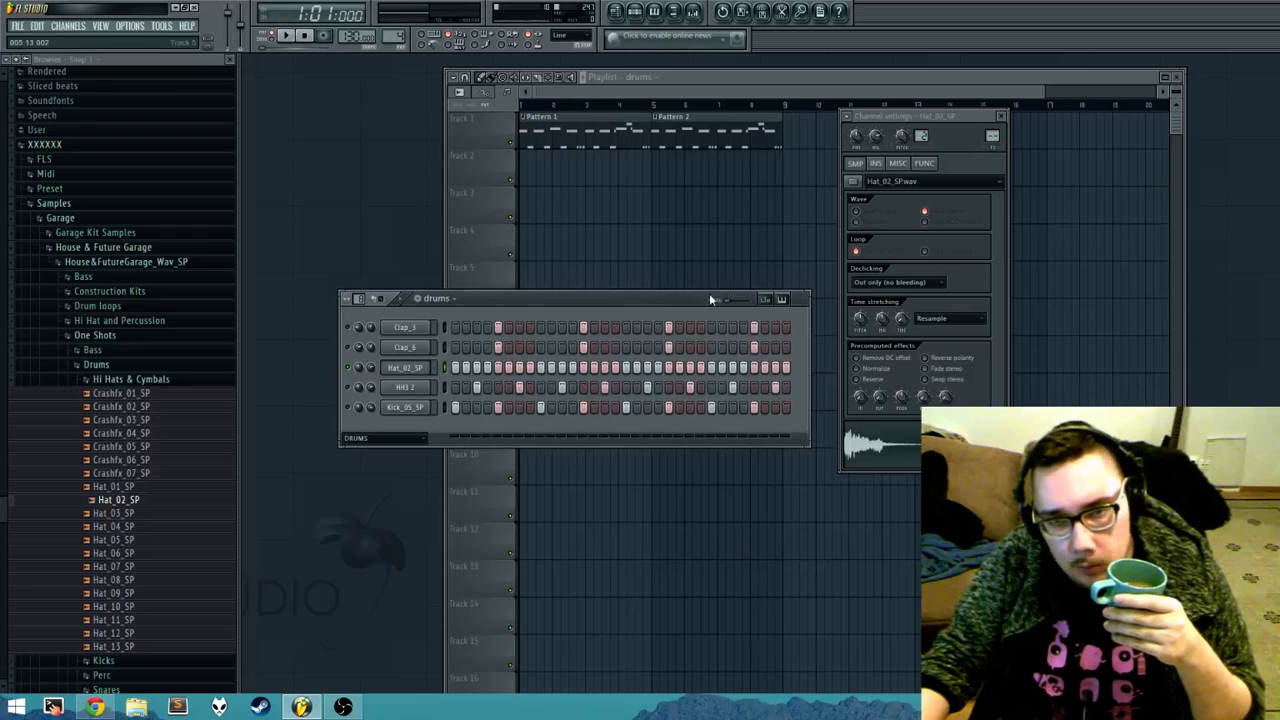
{"action": "left_click", "coordinate": [287, 37]}
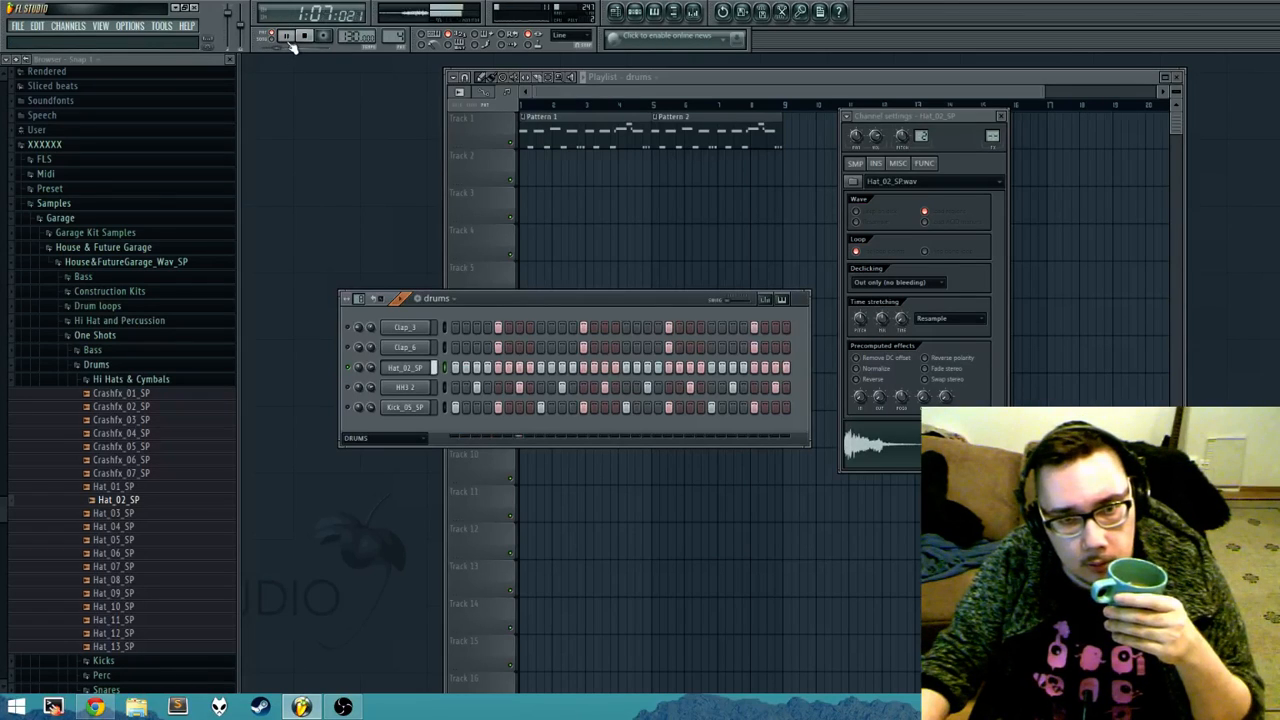
{"action": "left_click", "coordinate": [288, 38]}
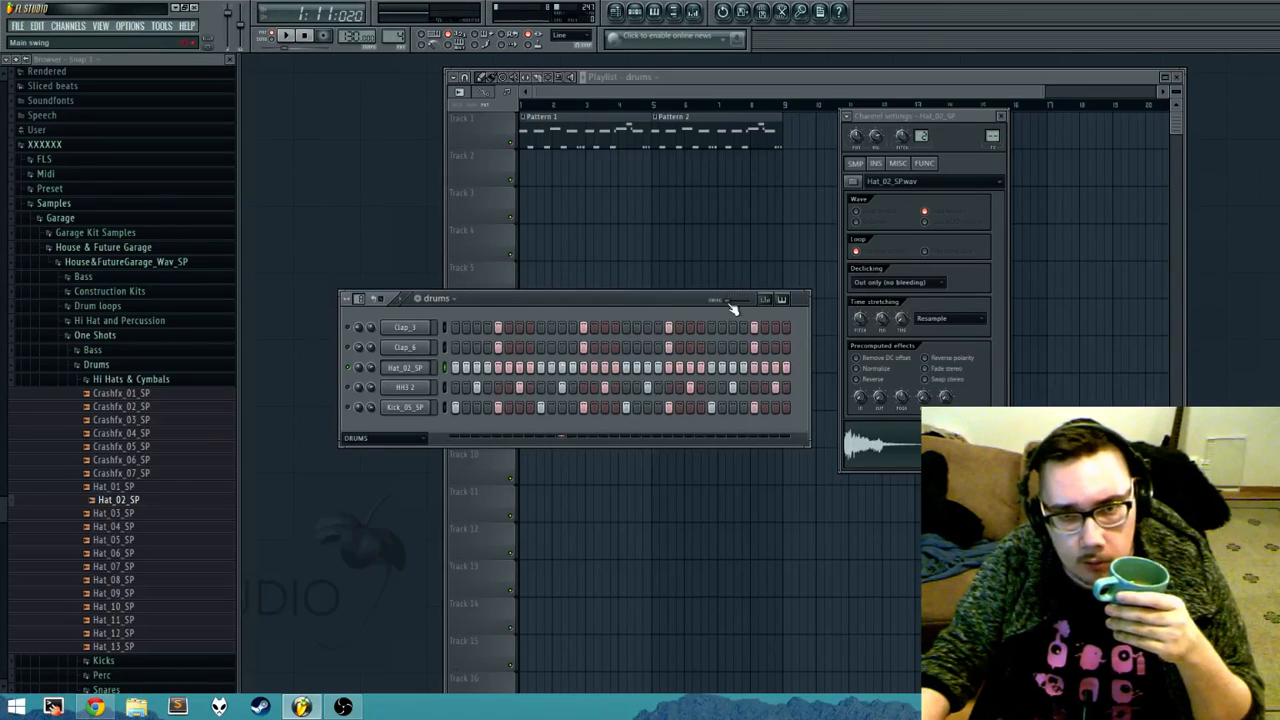
Step: Set the main swing to 37% and play the hats to hear the effect
{"action": "left_click_drag", "start_coordinate": [731, 305], "coordinate": [736, 305]}
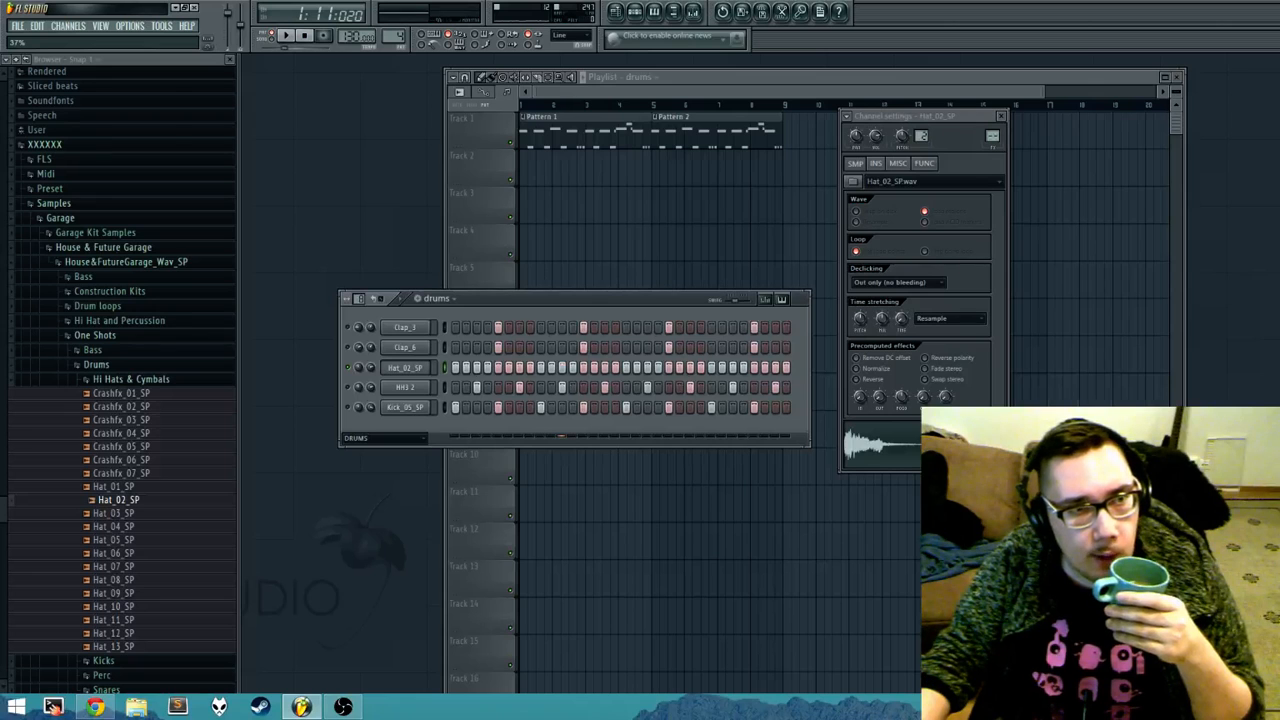
{"action": "left_click", "coordinate": [286, 36]}
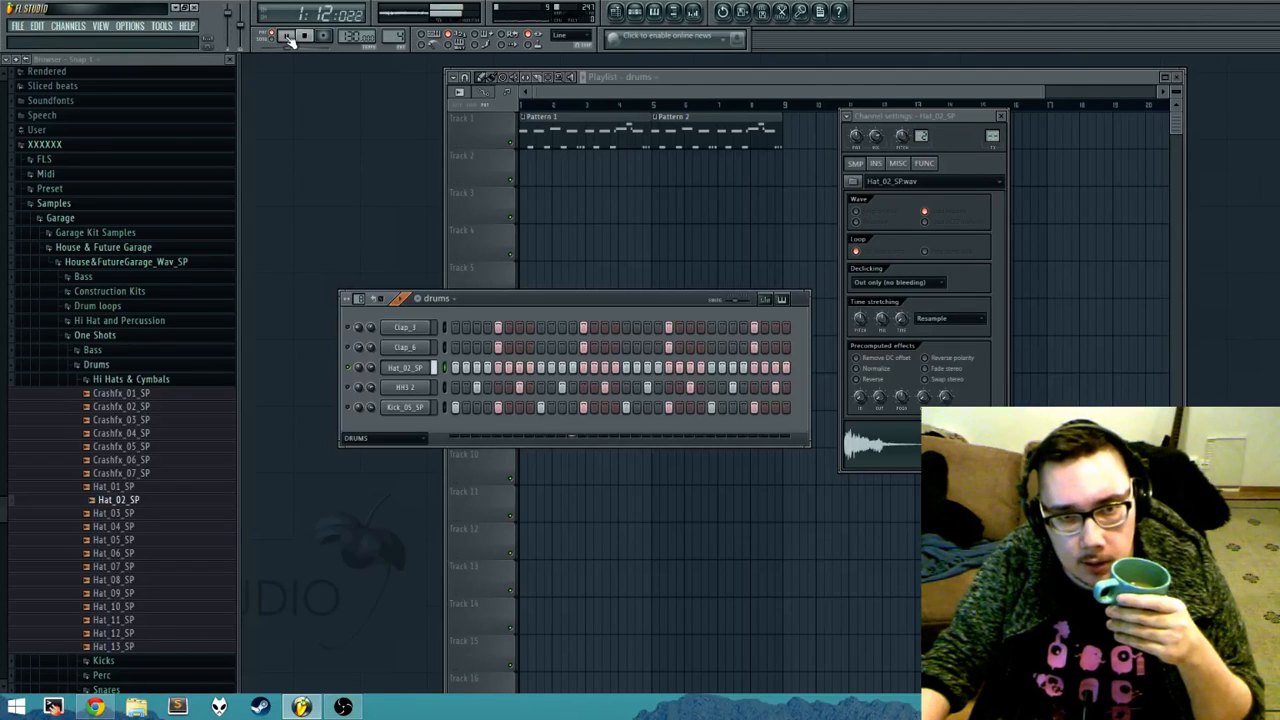
Step: Play the hats, try sending the Hat_02_SP steps to the piano roll without swing, and examine the note spacing
{"action": "left_click", "coordinate": [286, 36]}
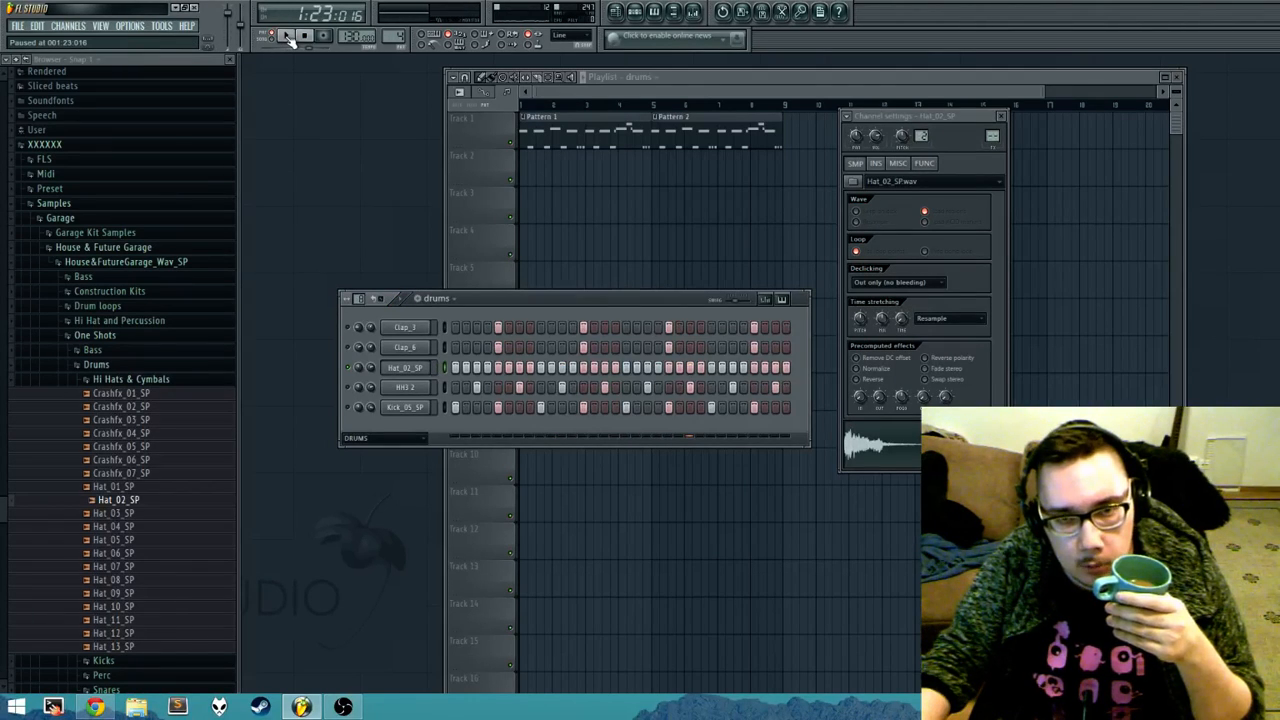
{"action": "left_click", "coordinate": [286, 36]}
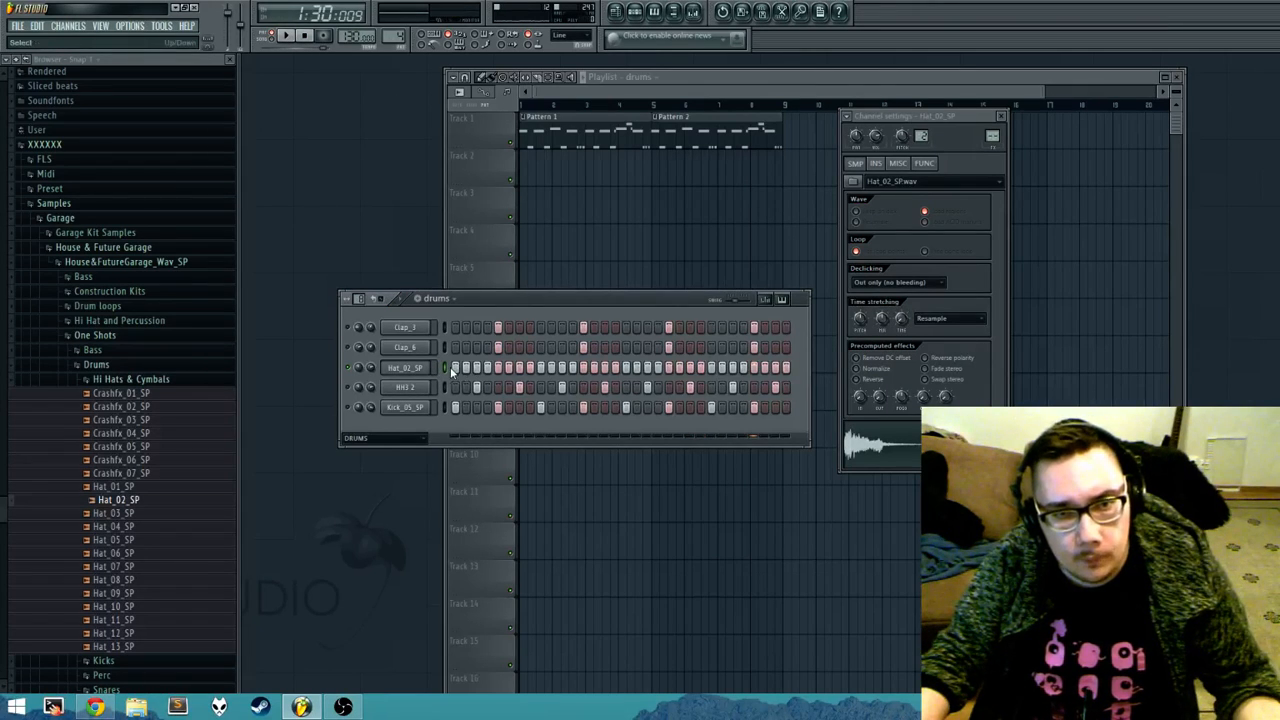
{"action": "right_click", "coordinate": [422, 369]}
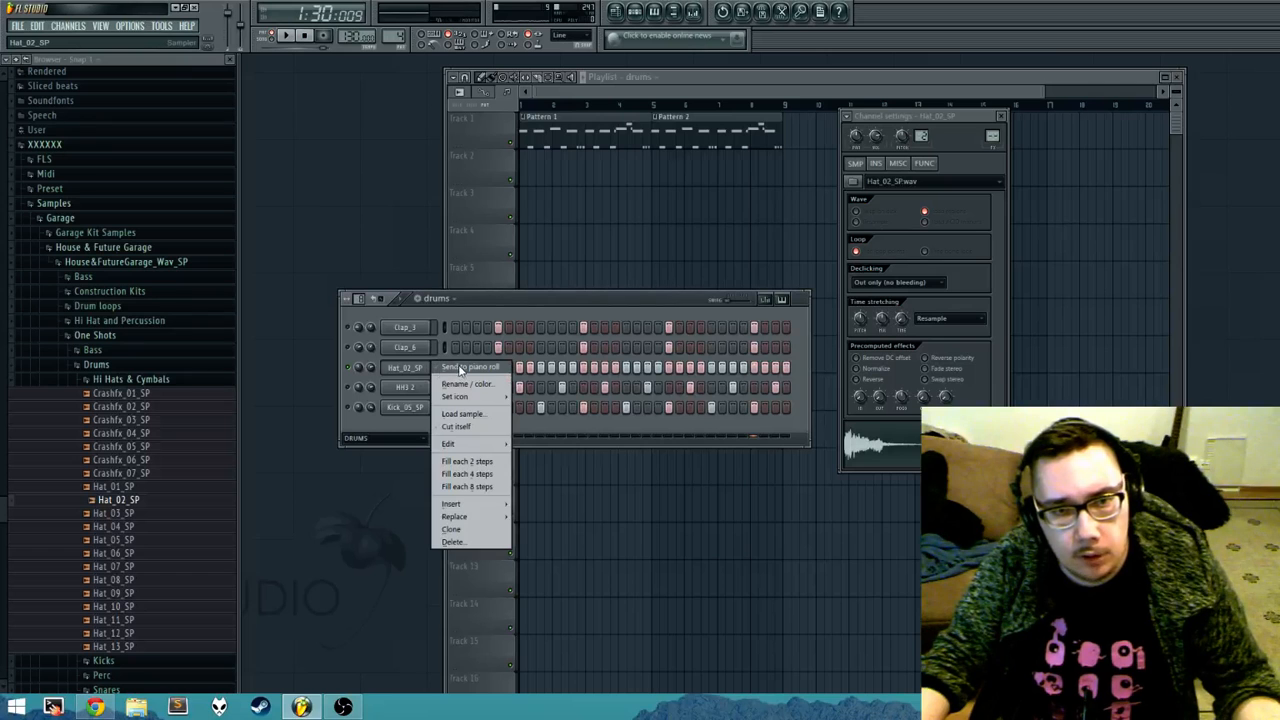
{"action": "left_click", "coordinate": [463, 368]}
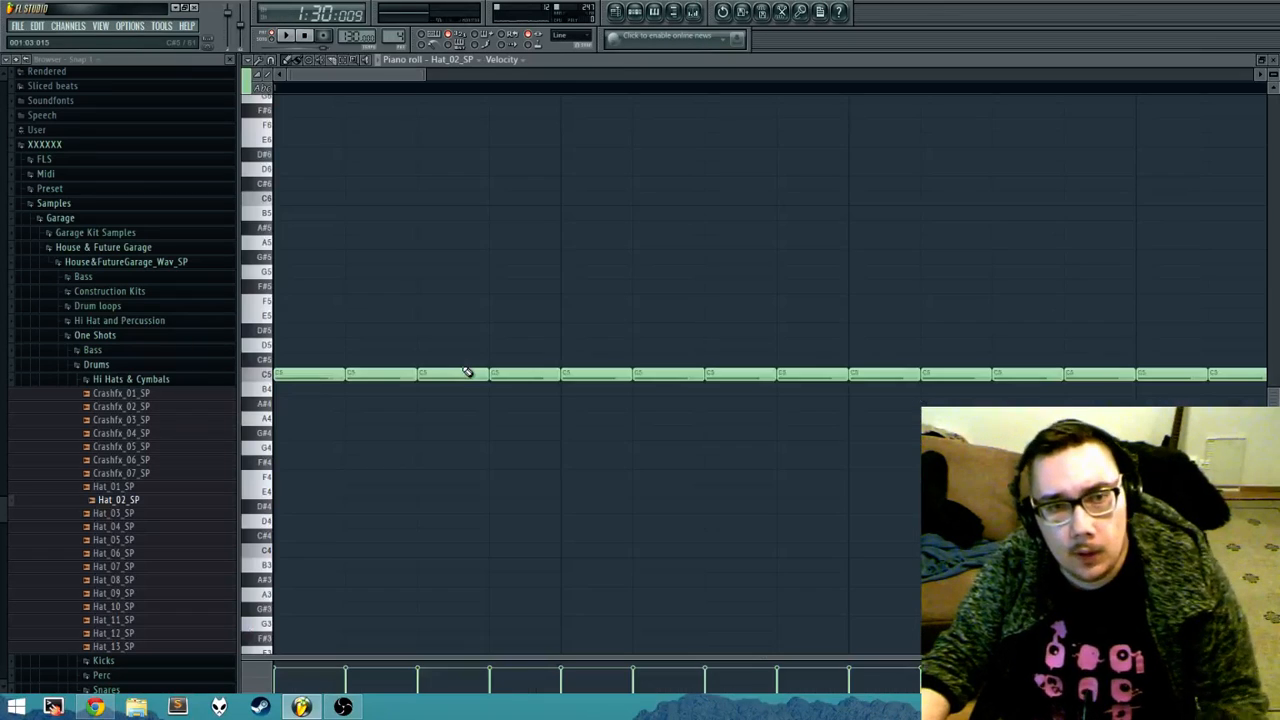
{"action": "scroll", "coordinate": [467, 372], "scroll_direction": "down", "scroll_amount": 5}
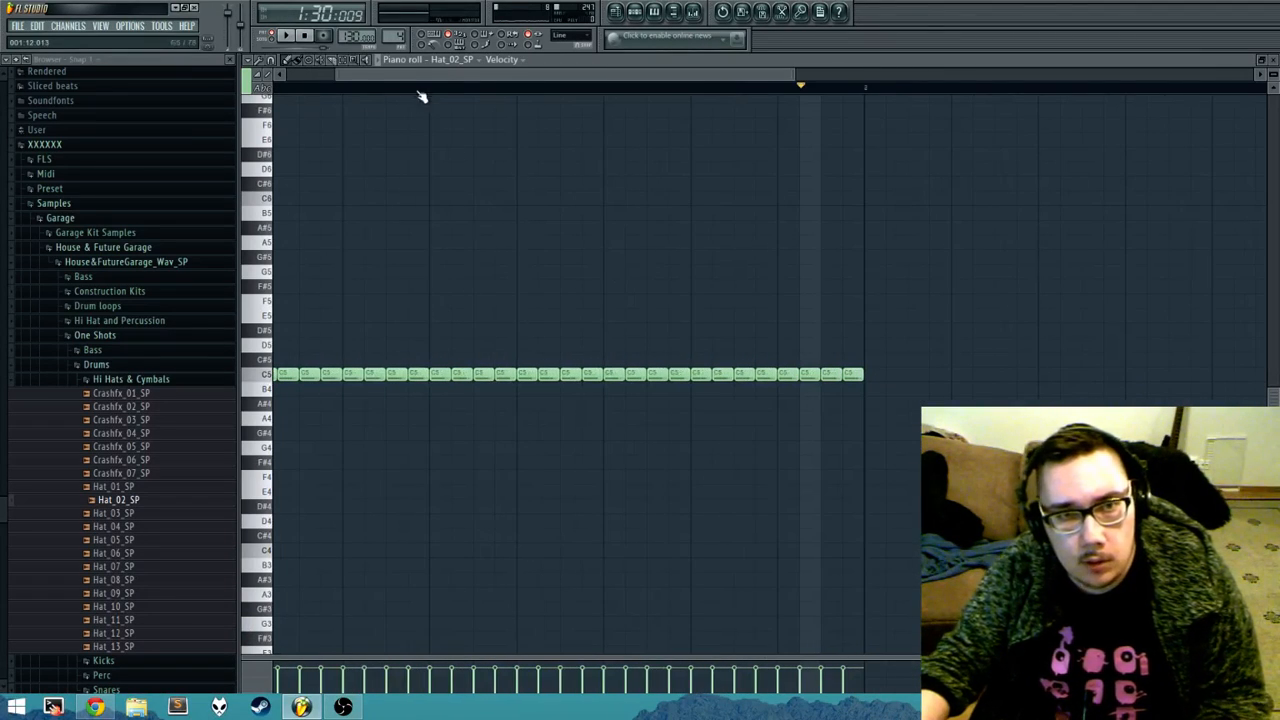
{"action": "left_click_drag", "start_coordinate": [399, 76], "coordinate": [344, 77]}
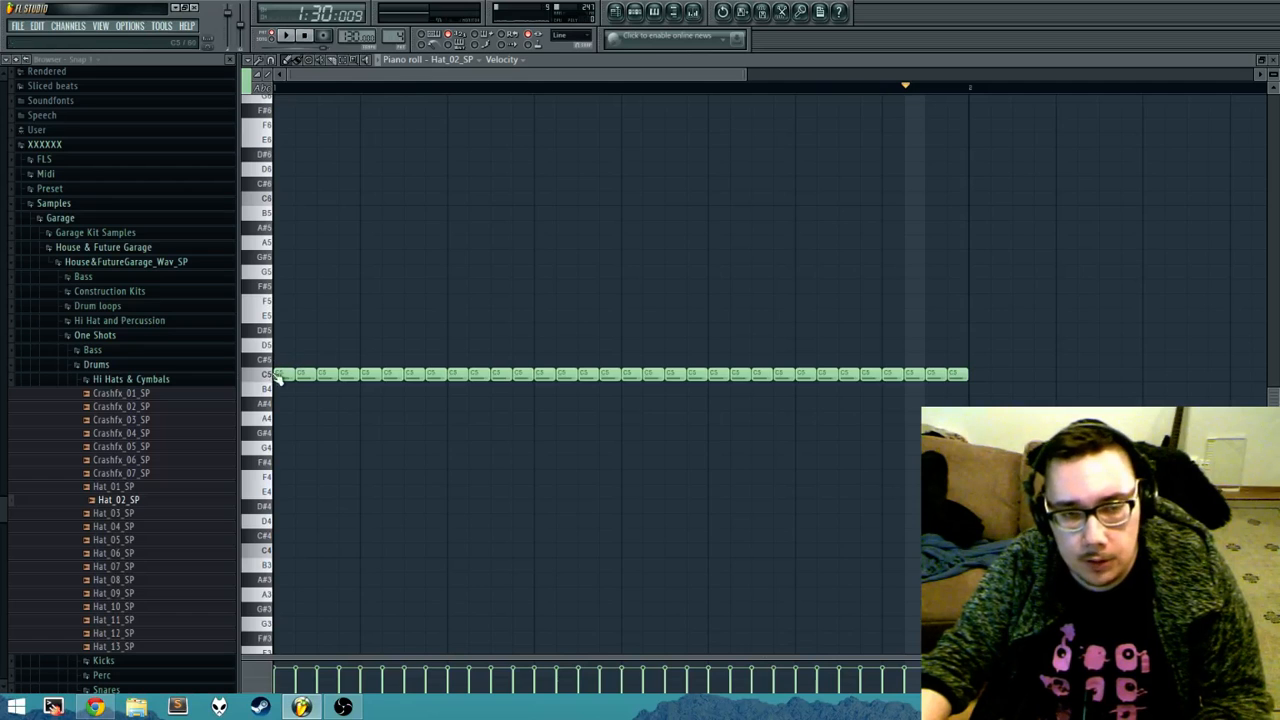
{"action": "scroll", "coordinate": [300, 360], "scroll_direction": "up", "scroll_amount": 5}
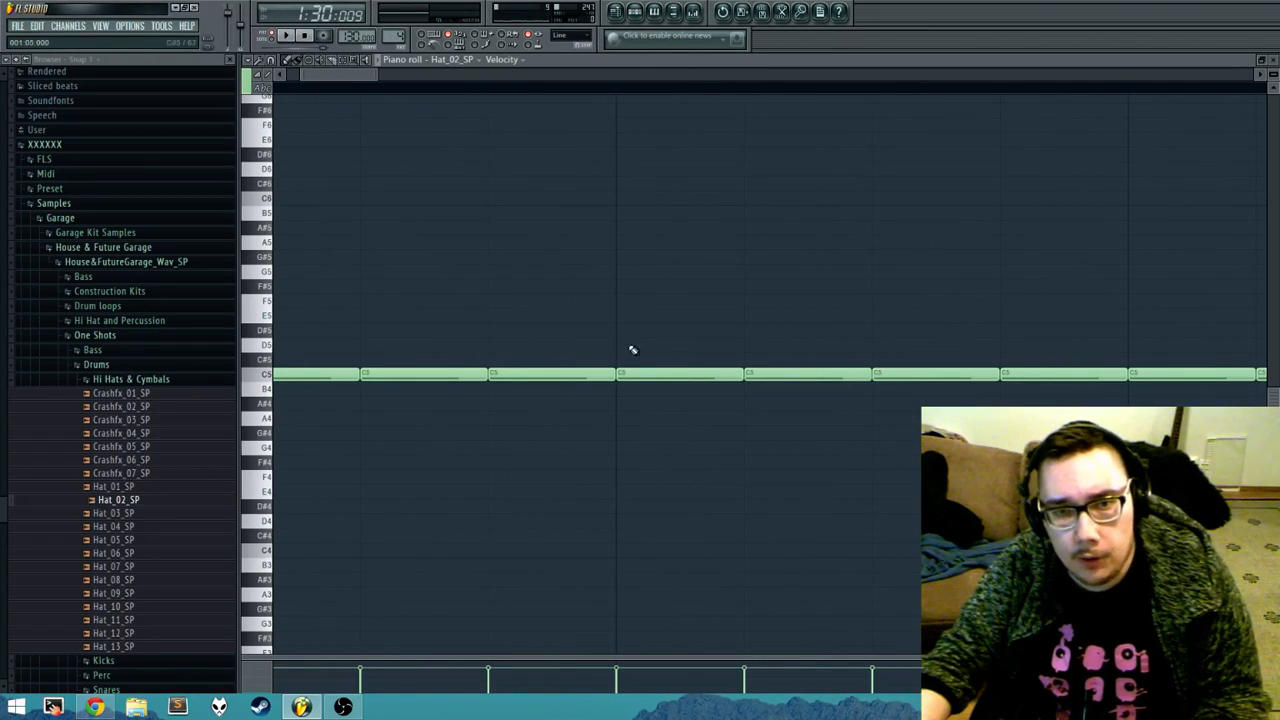
{"action": "scroll", "coordinate": [997, 329], "scroll_direction": "down", "scroll_amount": 3}
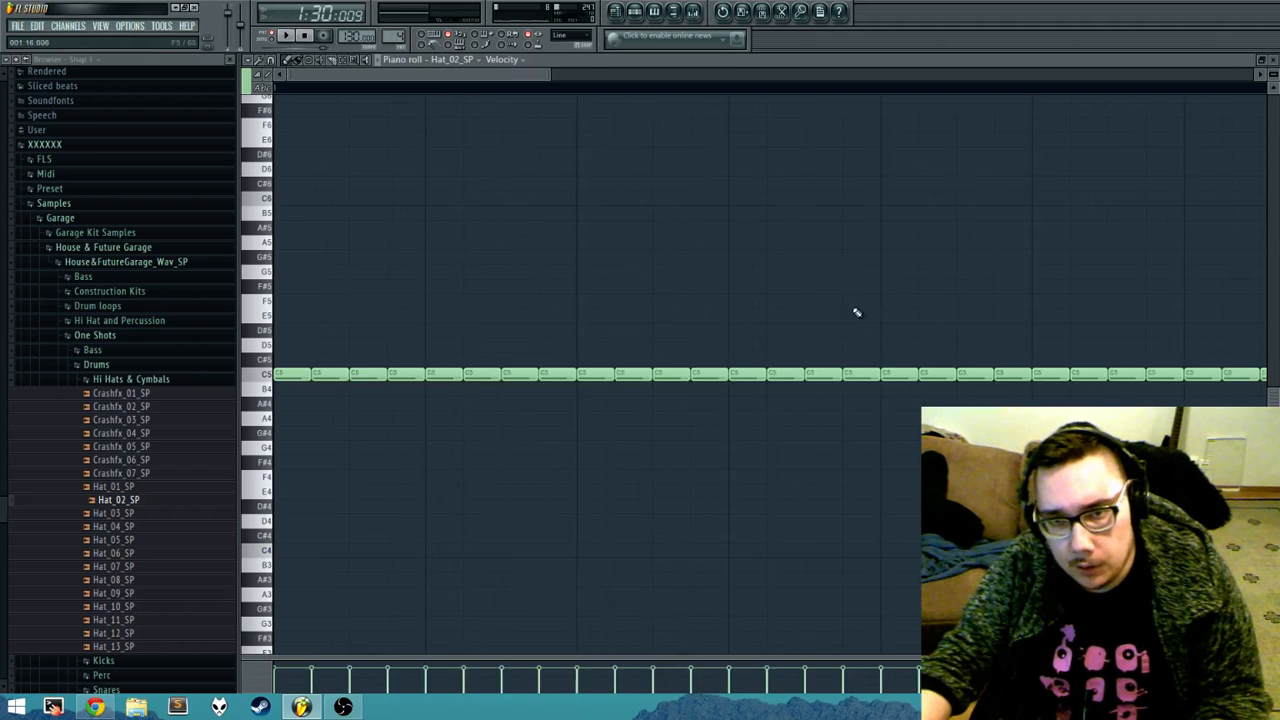
{"action": "scroll", "coordinate": [857, 313], "scroll_direction": "down", "scroll_amount": 2}
{"action": "key", "text": "F7"}
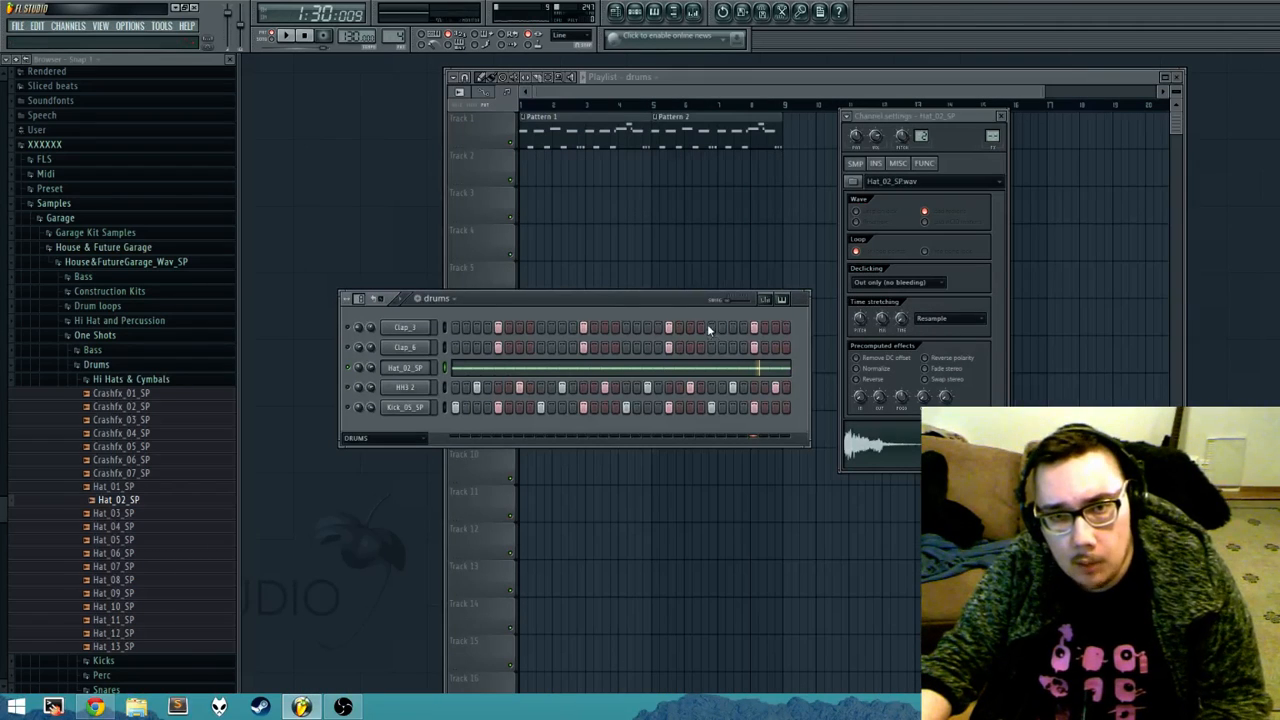
{"action": "left_click_drag", "start_coordinate": [446, 364], "coordinate": [746, 369]}
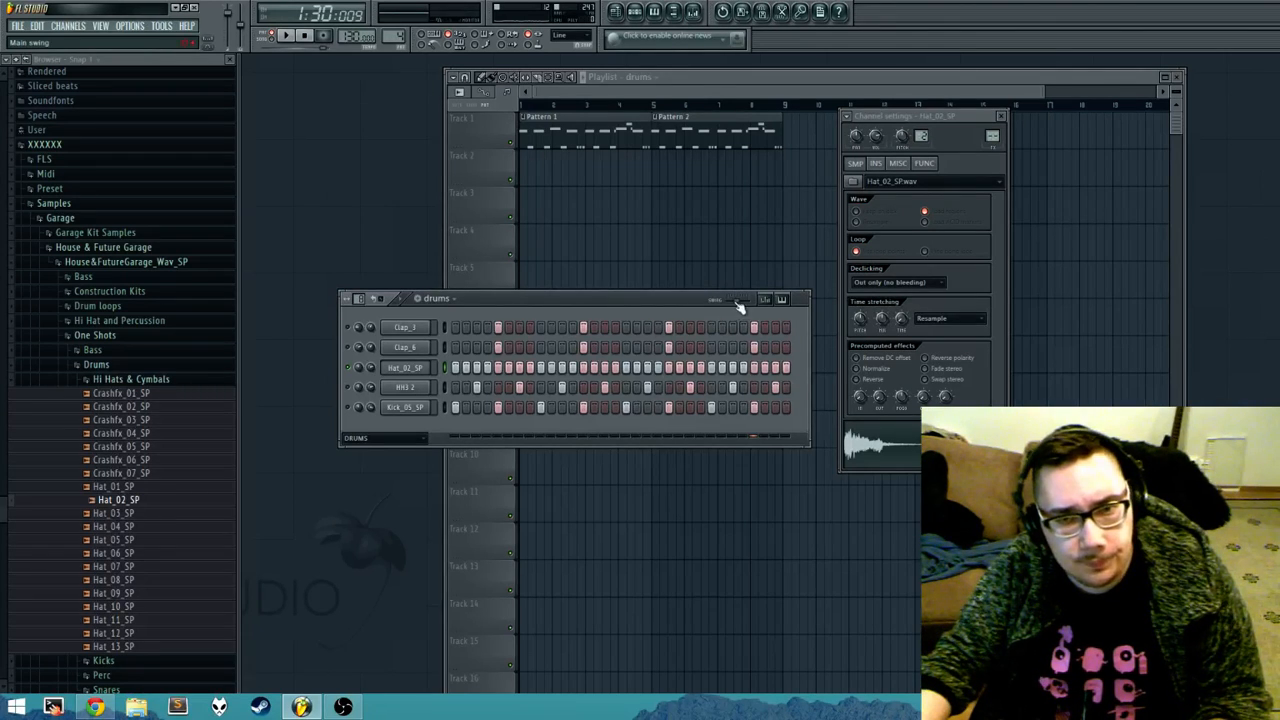
Step: Raise the main swing, send the Hat_02_SP steps to the piano roll and examine the swung note spacing
{"action": "left_click_drag", "start_coordinate": [737, 301], "coordinate": [734, 301]}
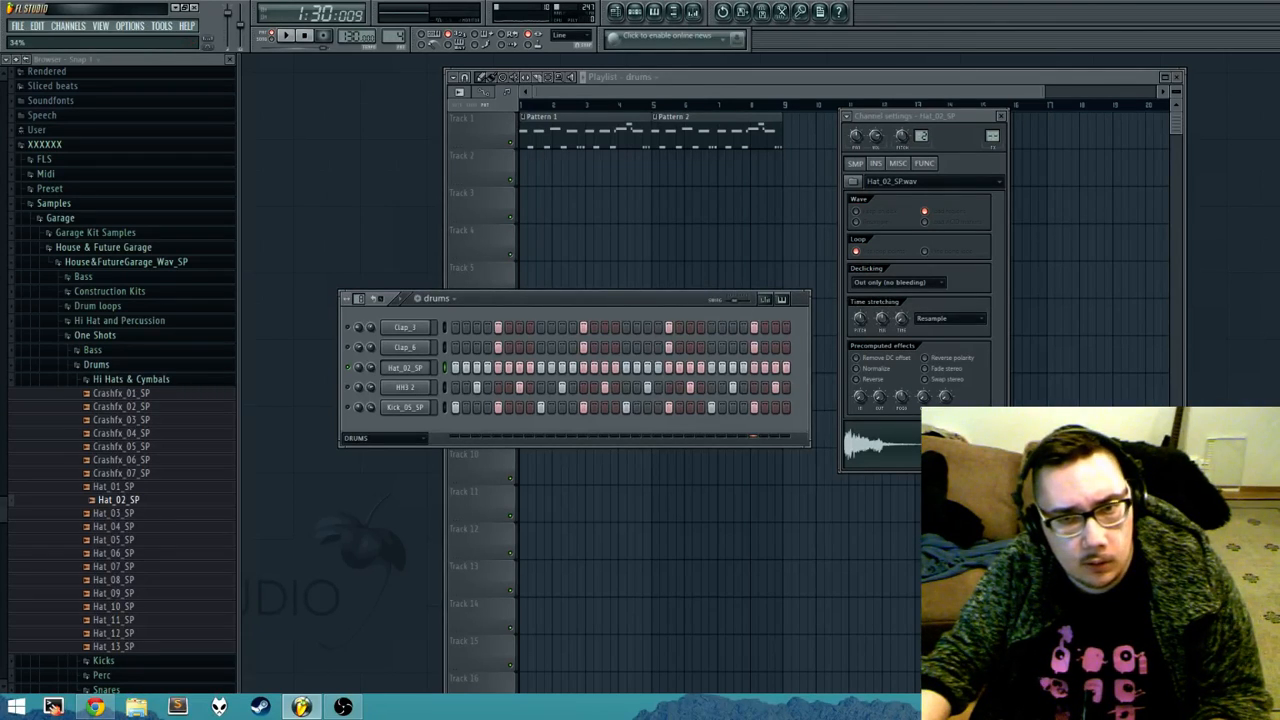
{"action": "right_click", "coordinate": [438, 367]}
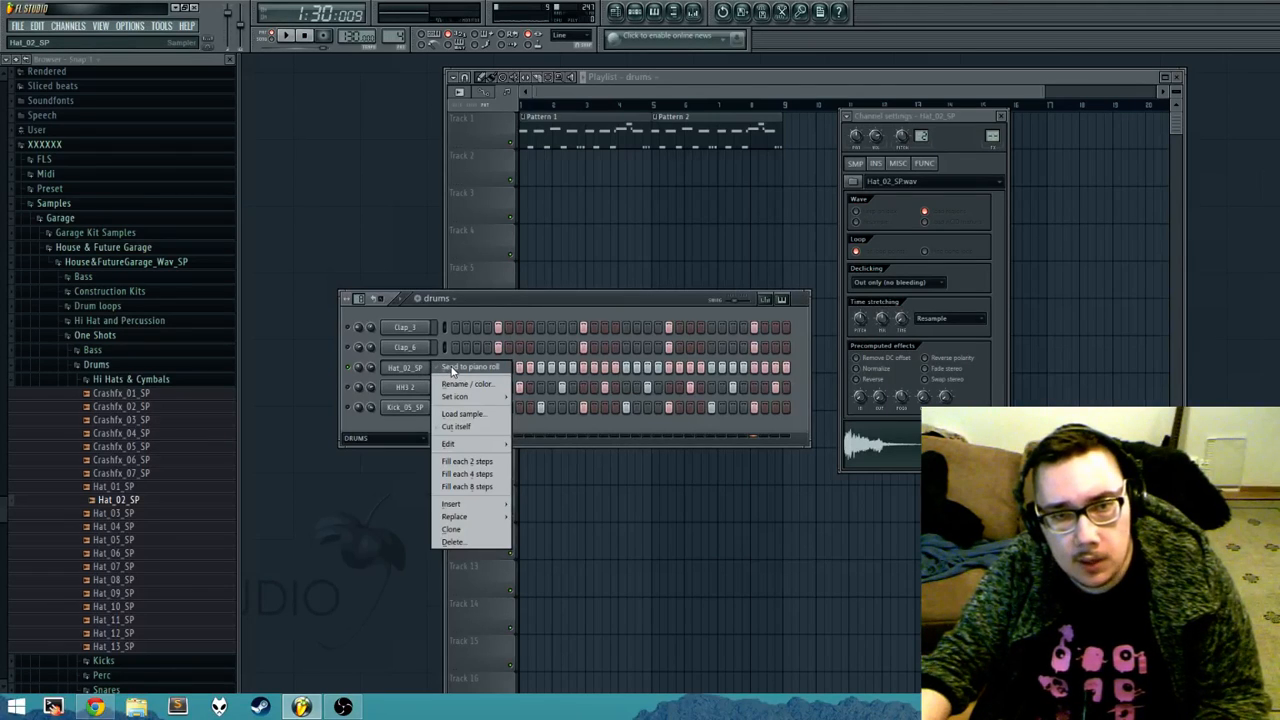
{"action": "left_click", "coordinate": [470, 367]}
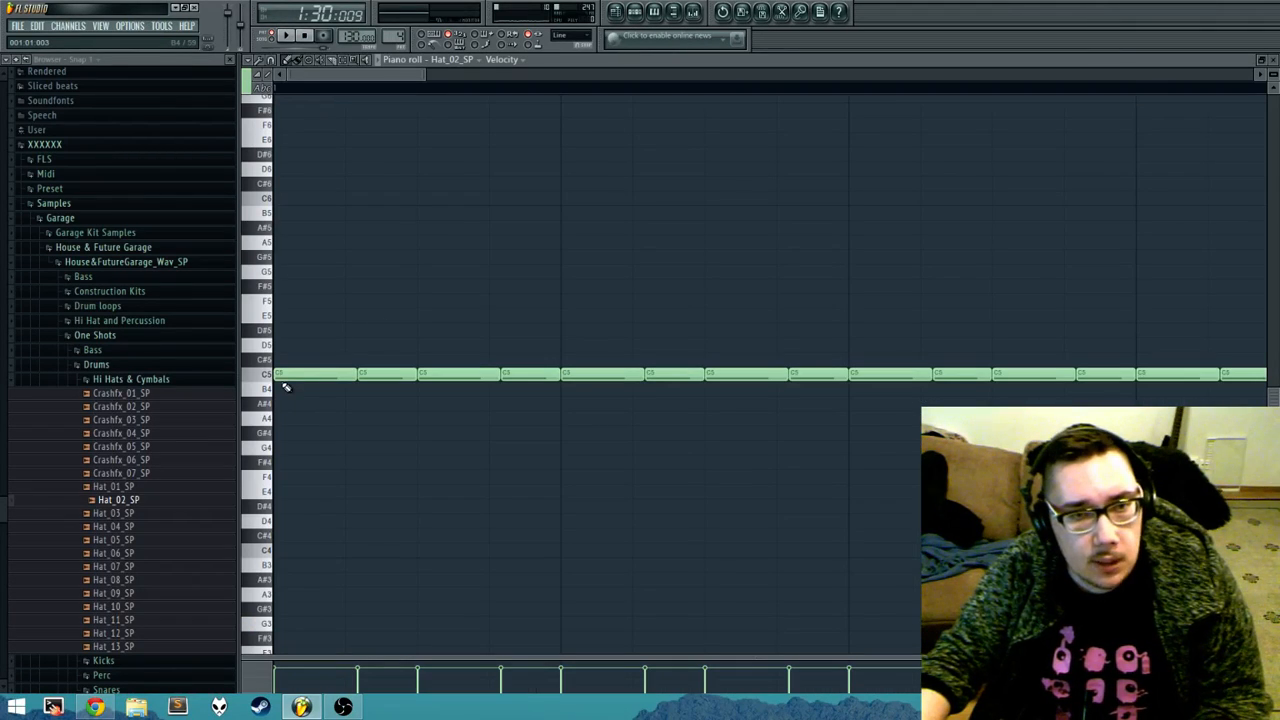
{"action": "scroll", "coordinate": [586, 368], "scroll_direction": "up", "scroll_amount": 3}
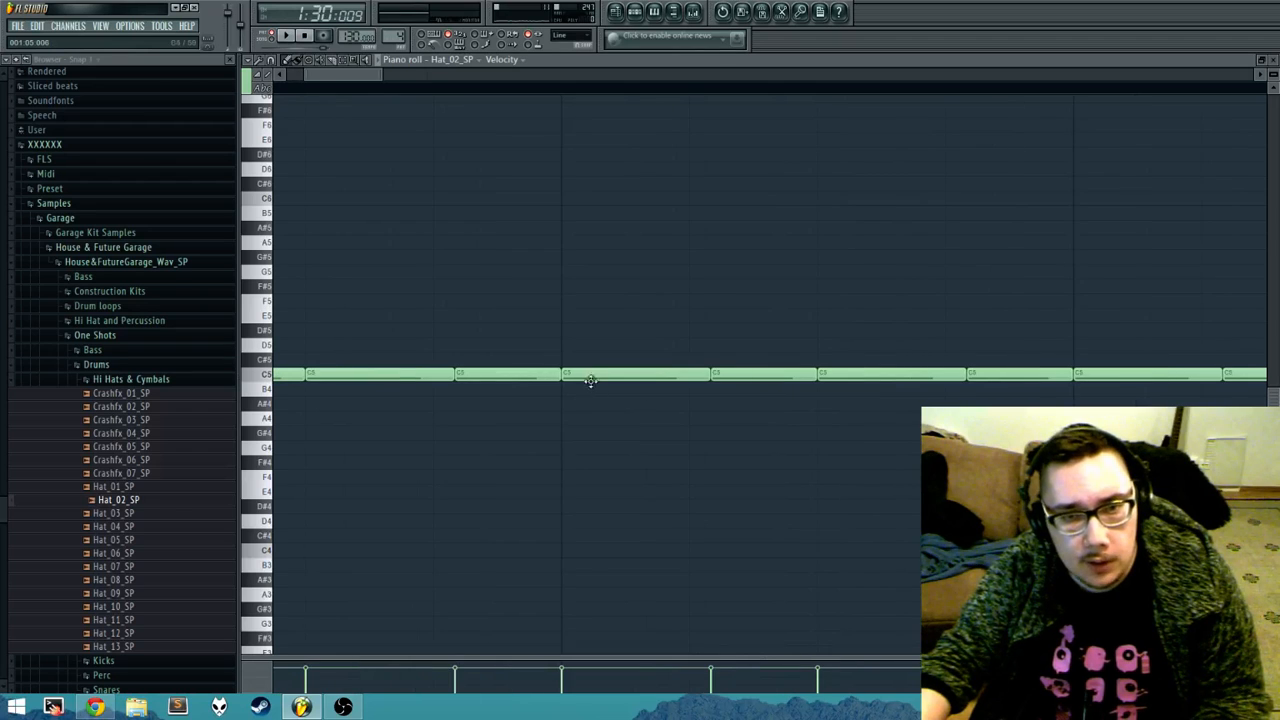
{"action": "left_click_drag", "start_coordinate": [742, 351], "coordinate": [686, 369]}
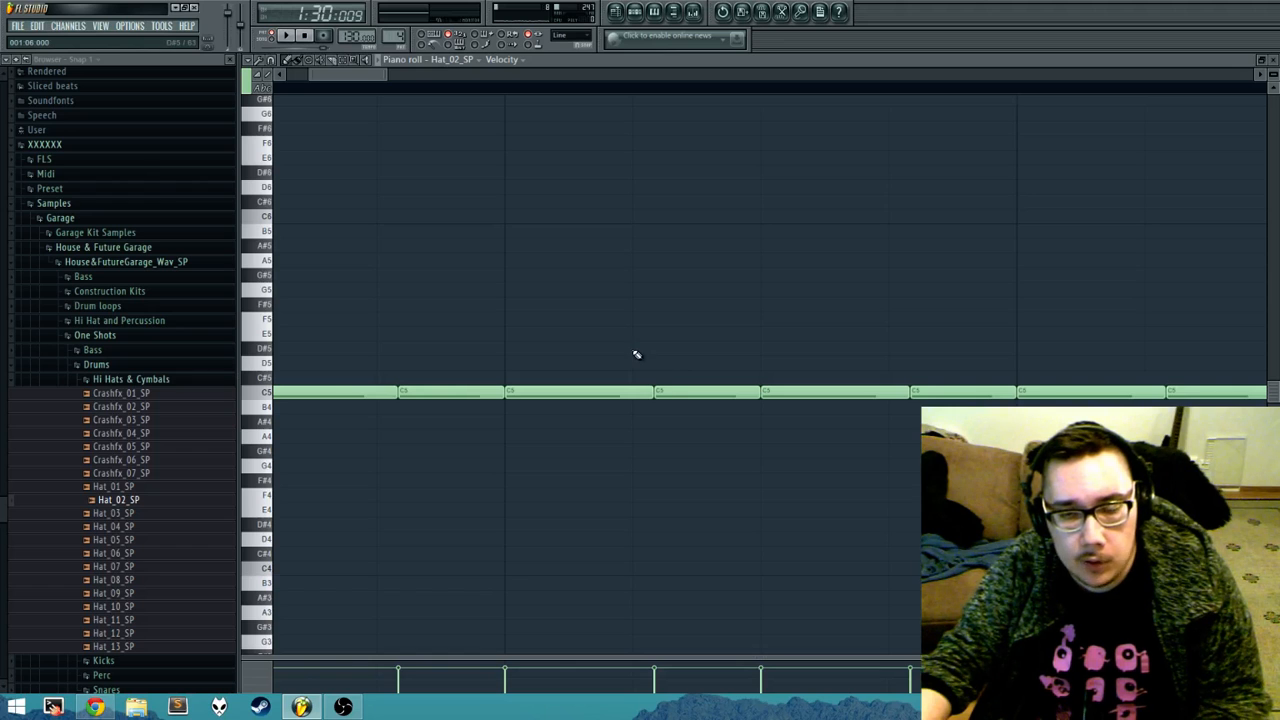
{"action": "scroll", "coordinate": [640, 355], "scroll_direction": "down", "scroll_amount": 6}
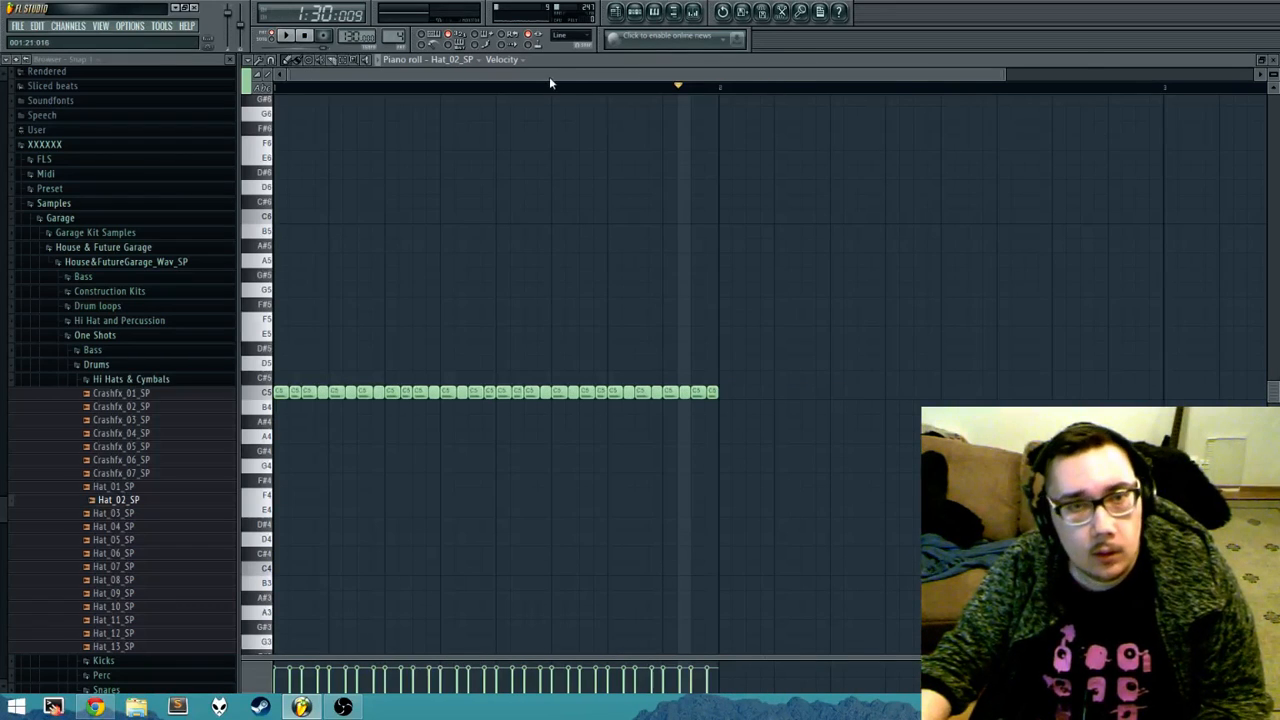
{"action": "left_click_drag", "start_coordinate": [1003, 72], "coordinate": [360, 92]}
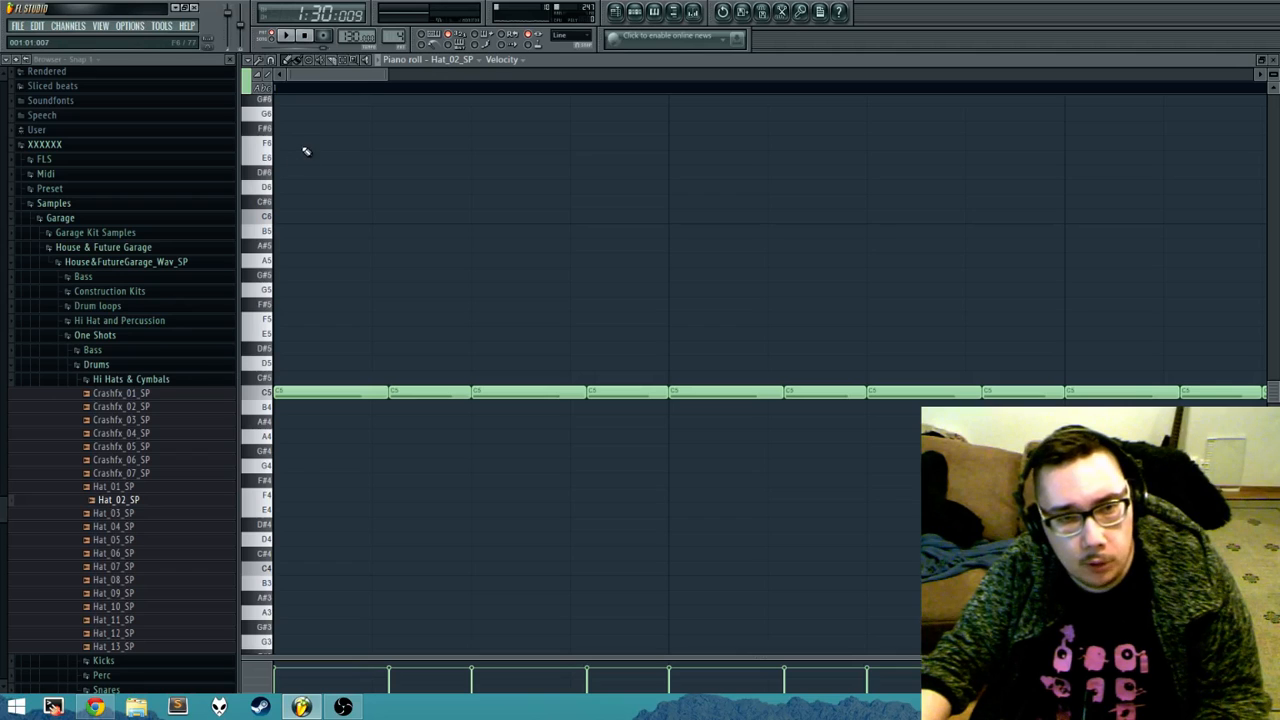
Step: Delete the 2nd, 6th, 14th and 16th Hat_02_SP notes and all notes in the pattern's second half
{"action": "key", "text": "space"}
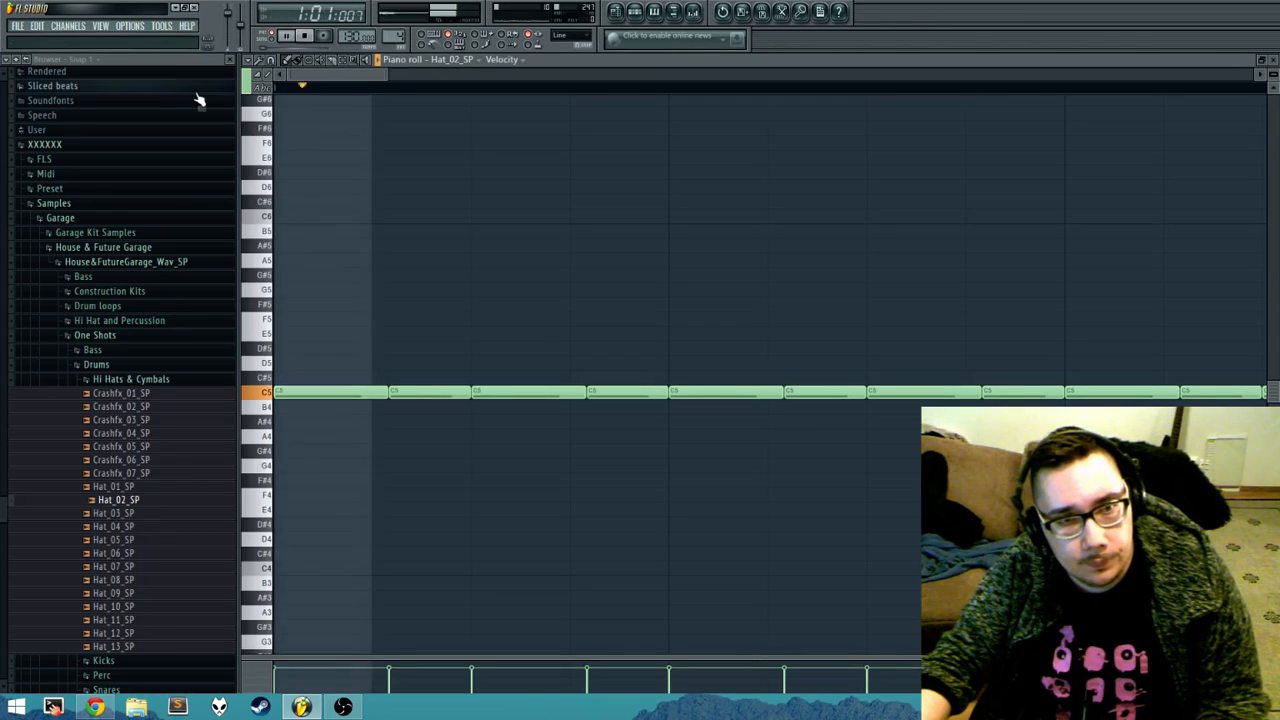
{"action": "scroll", "coordinate": [700, 270], "scroll_direction": "down", "scroll_amount": 2}
{"action": "key", "text": "space"}
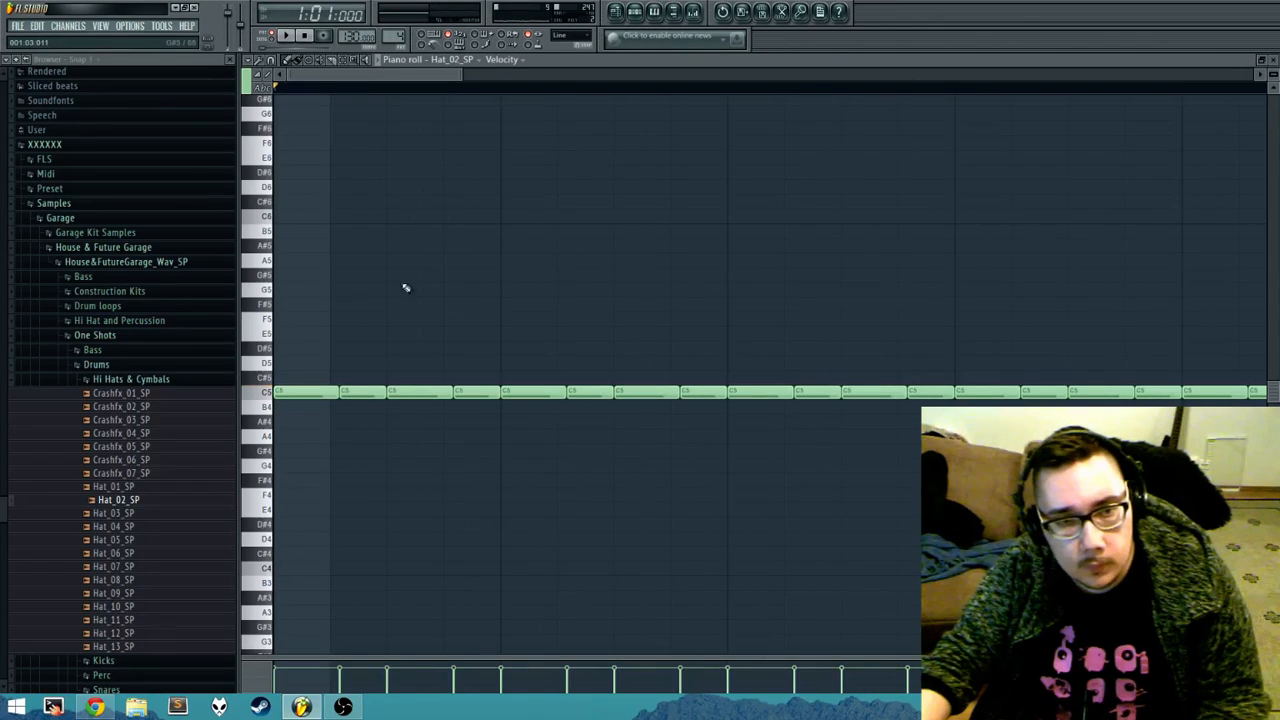
{"action": "right_click", "coordinate": [362, 392]}
{"action": "key", "text": "space"}
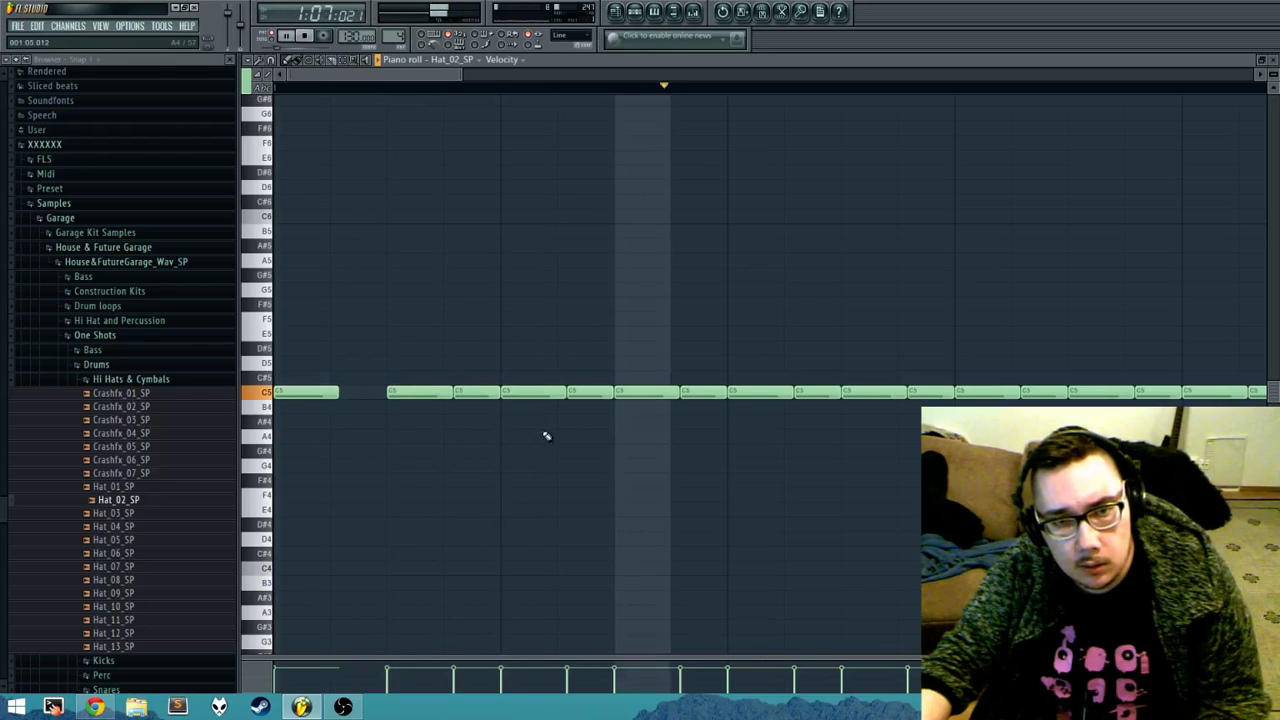
{"action": "right_click", "coordinate": [590, 392]}
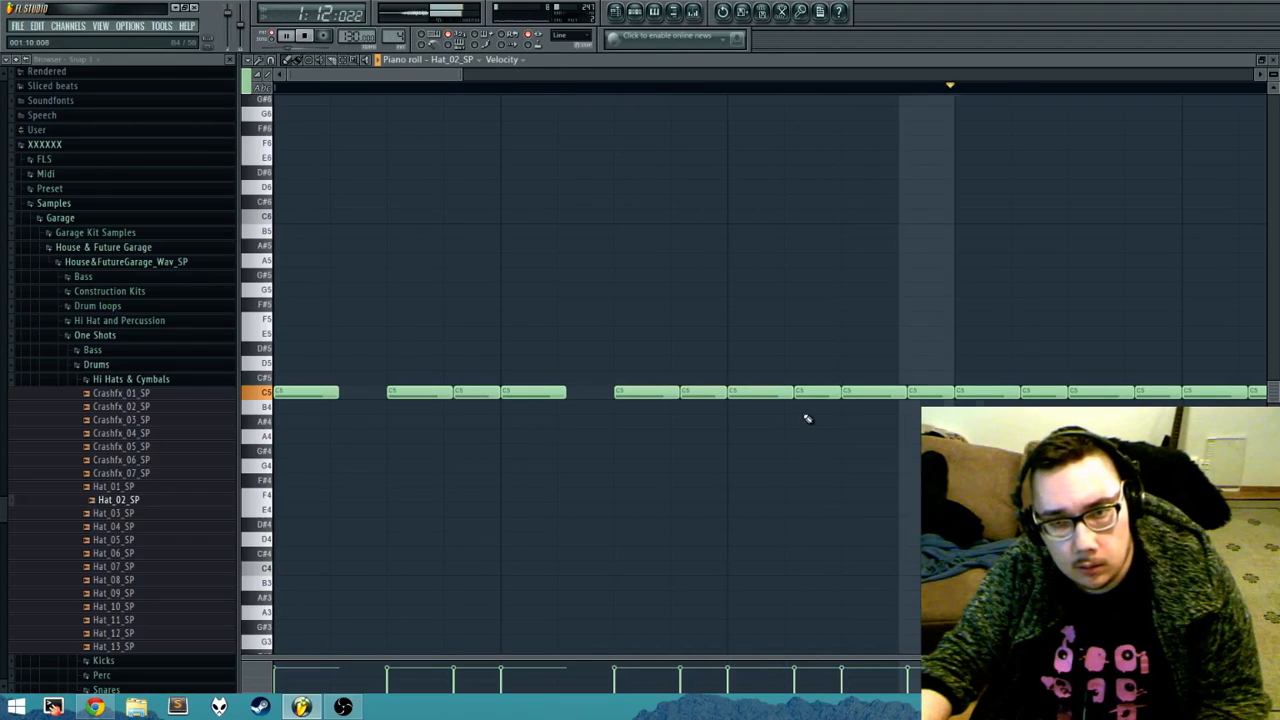
{"action": "key", "text": "space"}
{"action": "scroll", "coordinate": [851, 300], "scroll_direction": "down", "scroll_amount": 4}
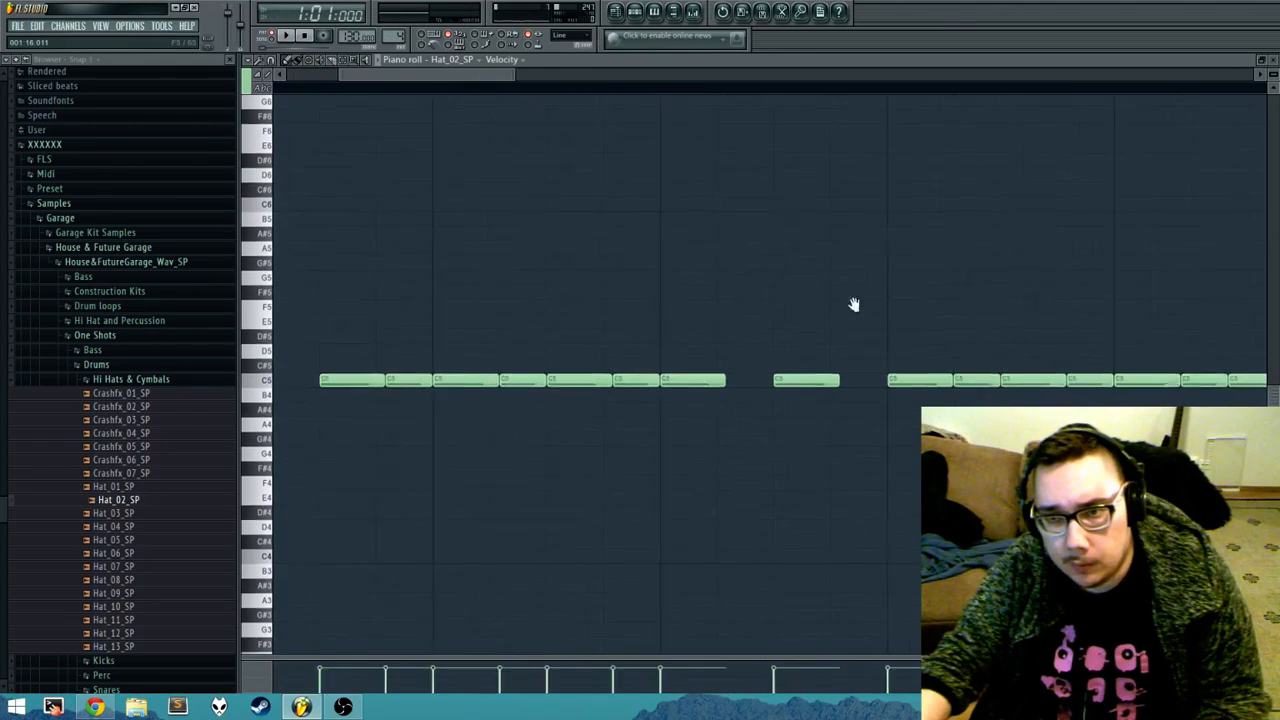
{"action": "left_click_drag", "start_coordinate": [730, 380], "coordinate": [1130, 381]}
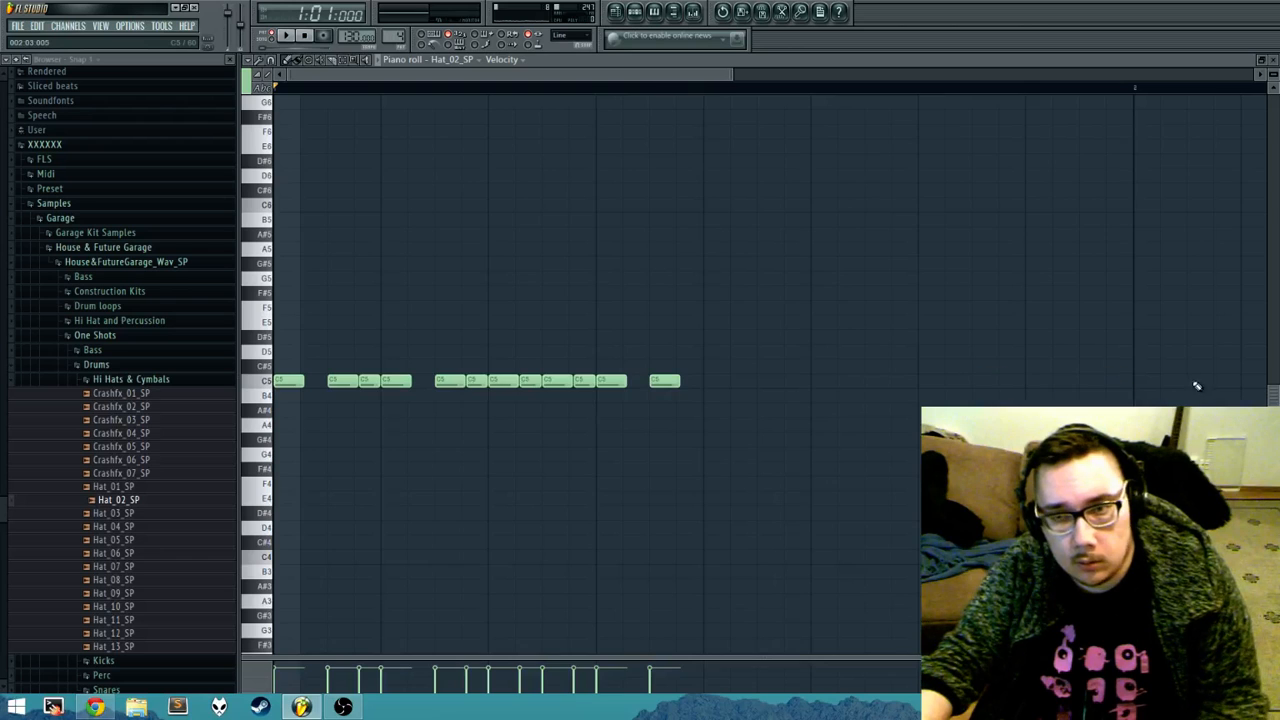
Step: Leave the piano roll, shorten the drums pattern to 16 steps and play the thinned-out hats
{"action": "key", "text": "Escape"}
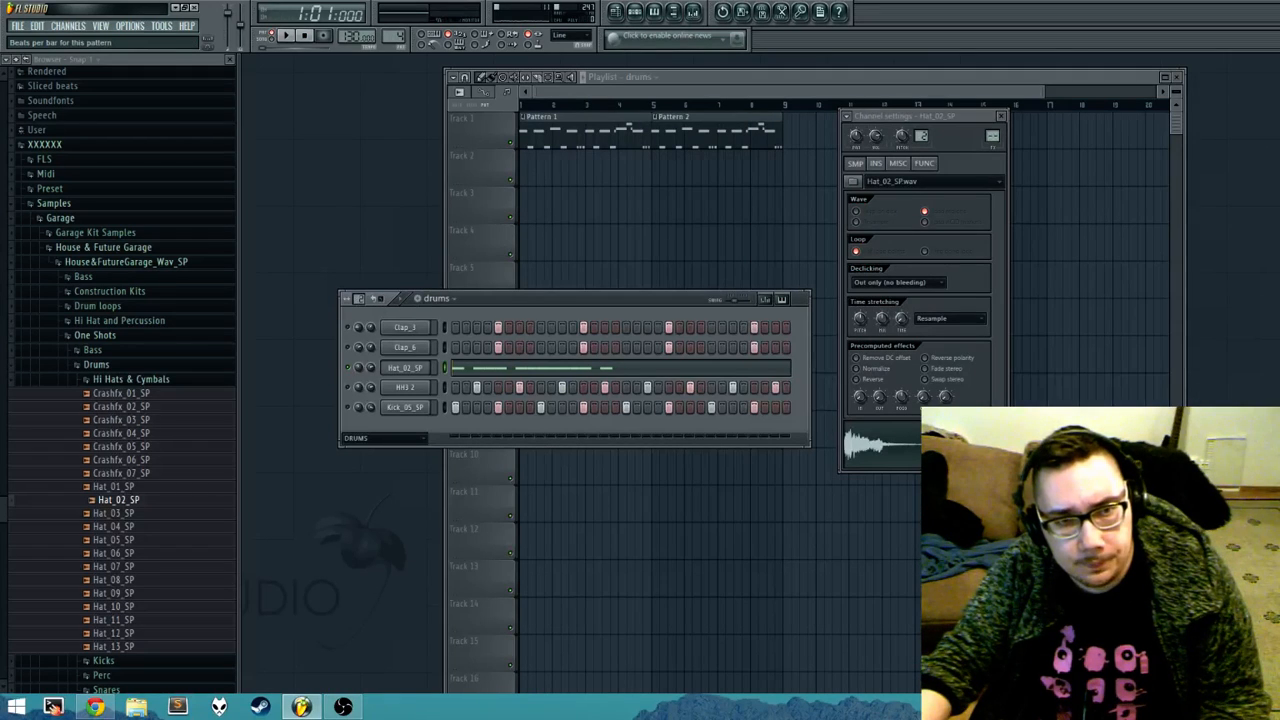
{"action": "key", "text": "space"}
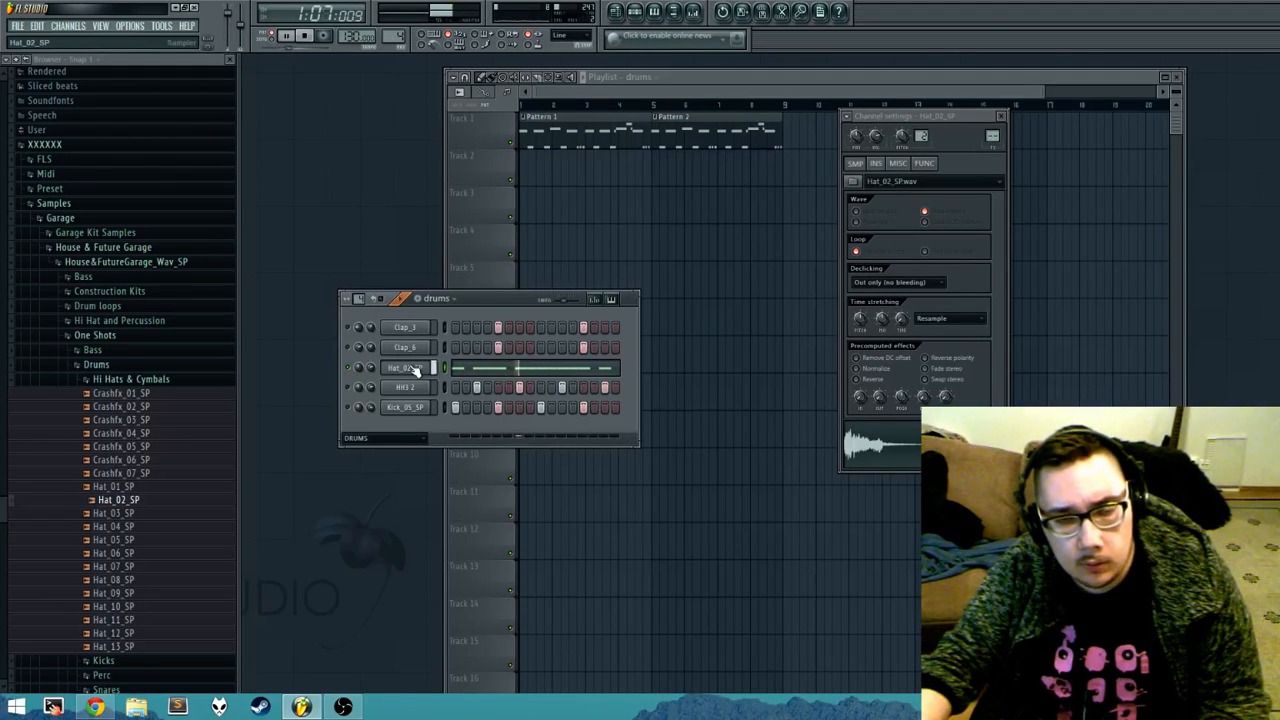
{"action": "key", "text": "space"}
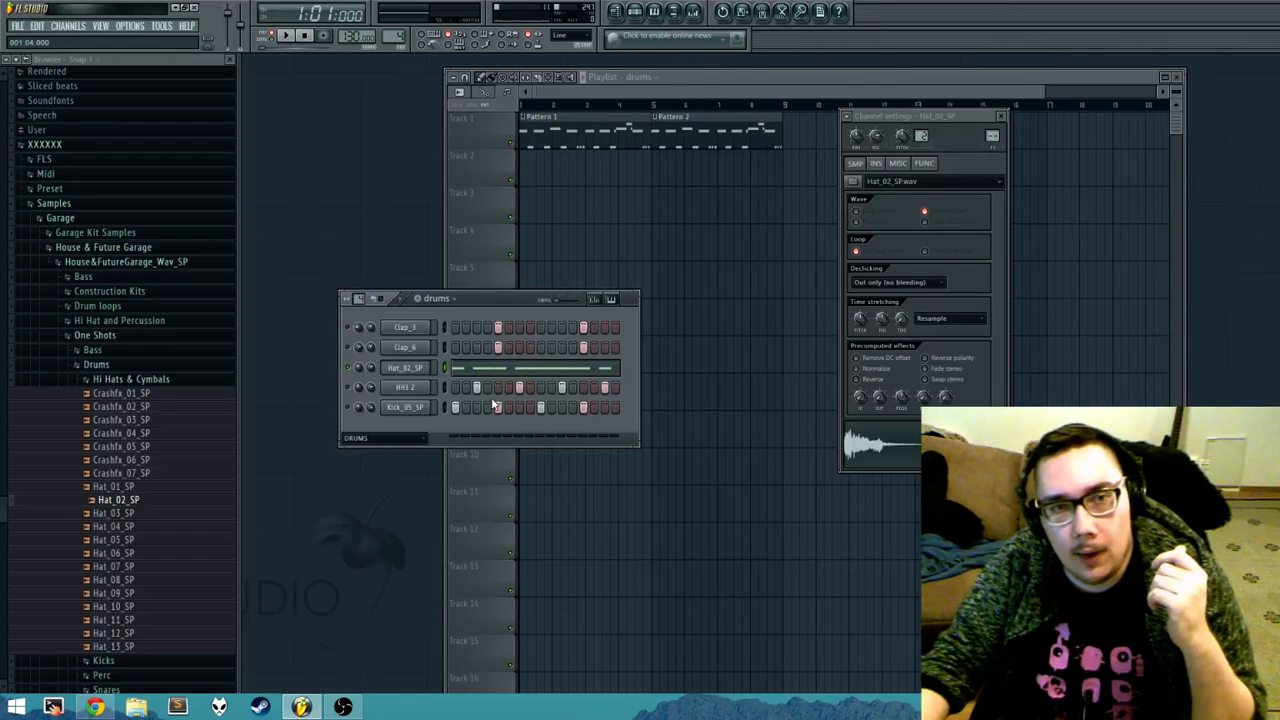
Step: Try the main swing at 78% in the BASSLINE pattern, return to the drums pattern and raise its swing slightly
{"action": "left_click", "coordinate": [449, 300]}
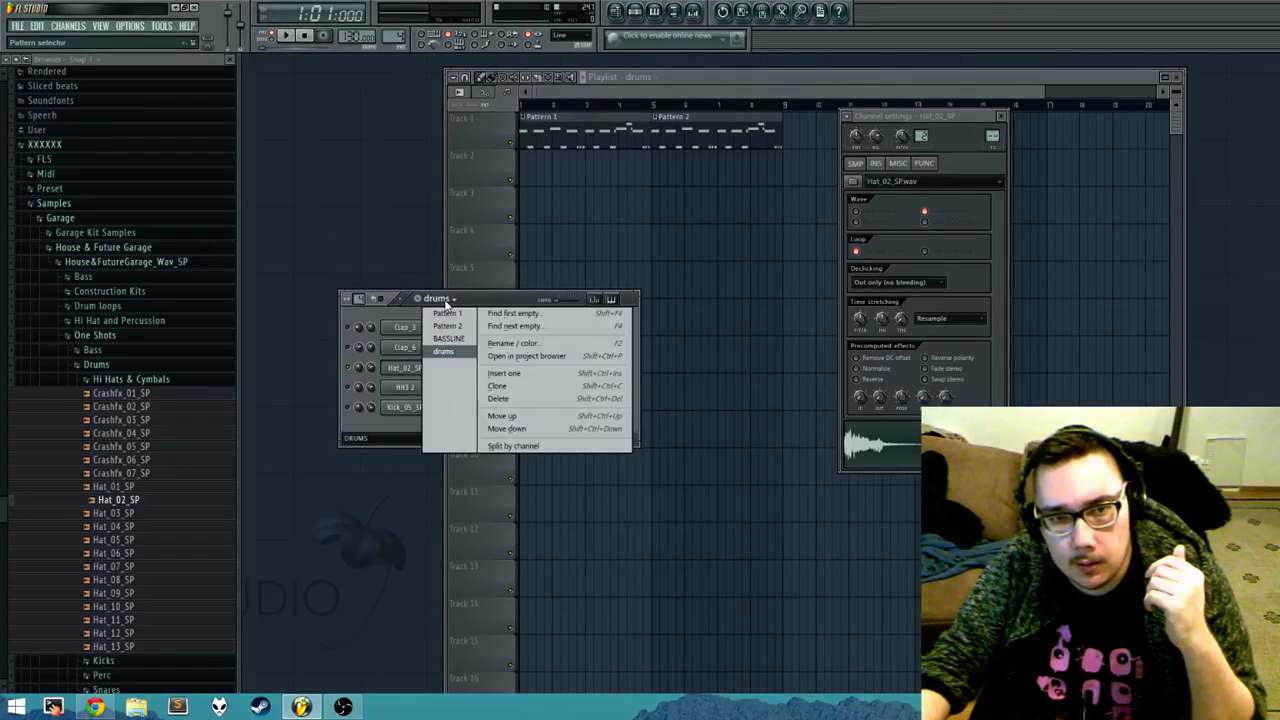
{"action": "left_click", "coordinate": [451, 334]}
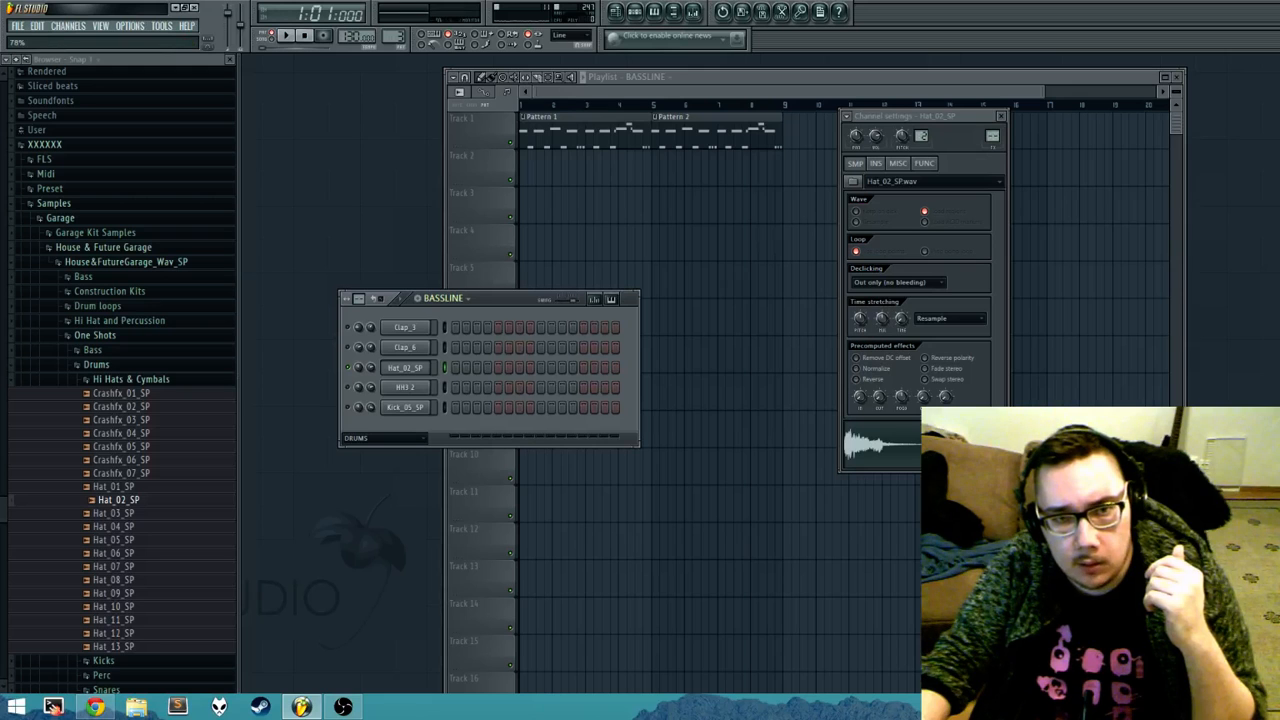
{"action": "left_click", "coordinate": [455, 301]}
{"action": "left_click", "coordinate": [460, 351]}
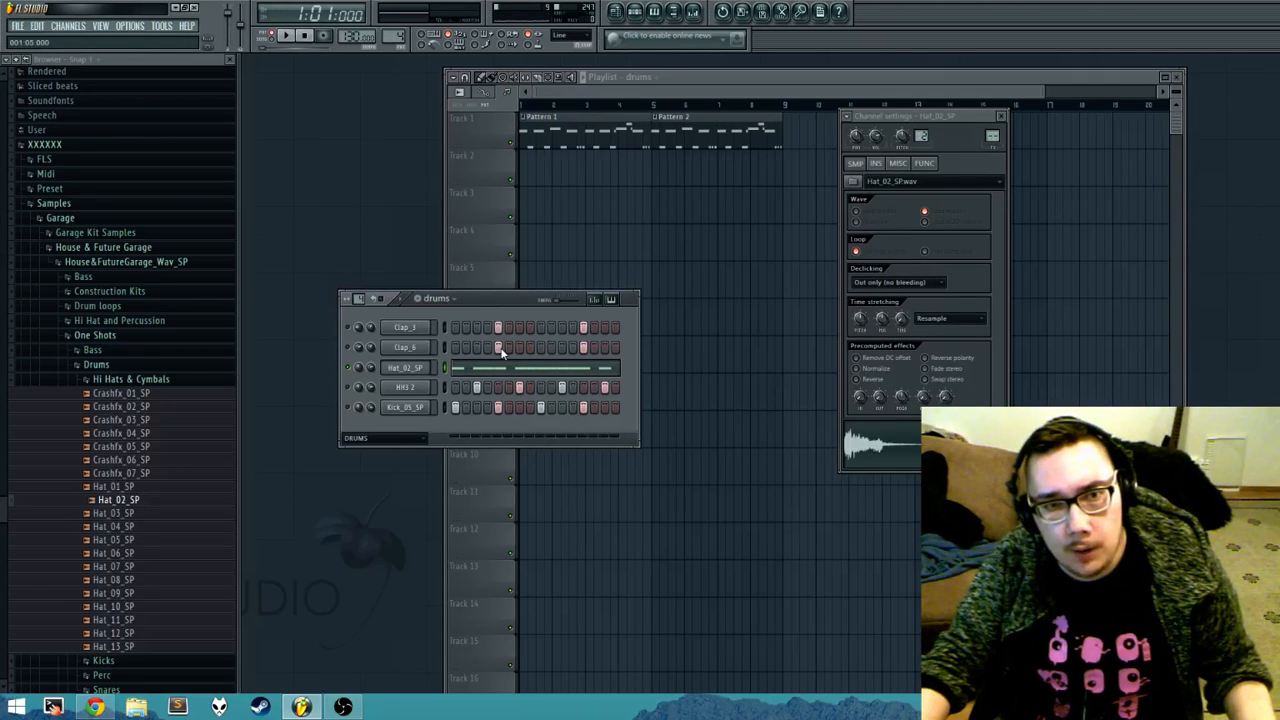
{"action": "left_click_drag", "start_coordinate": [557, 300], "coordinate": [561, 300]}
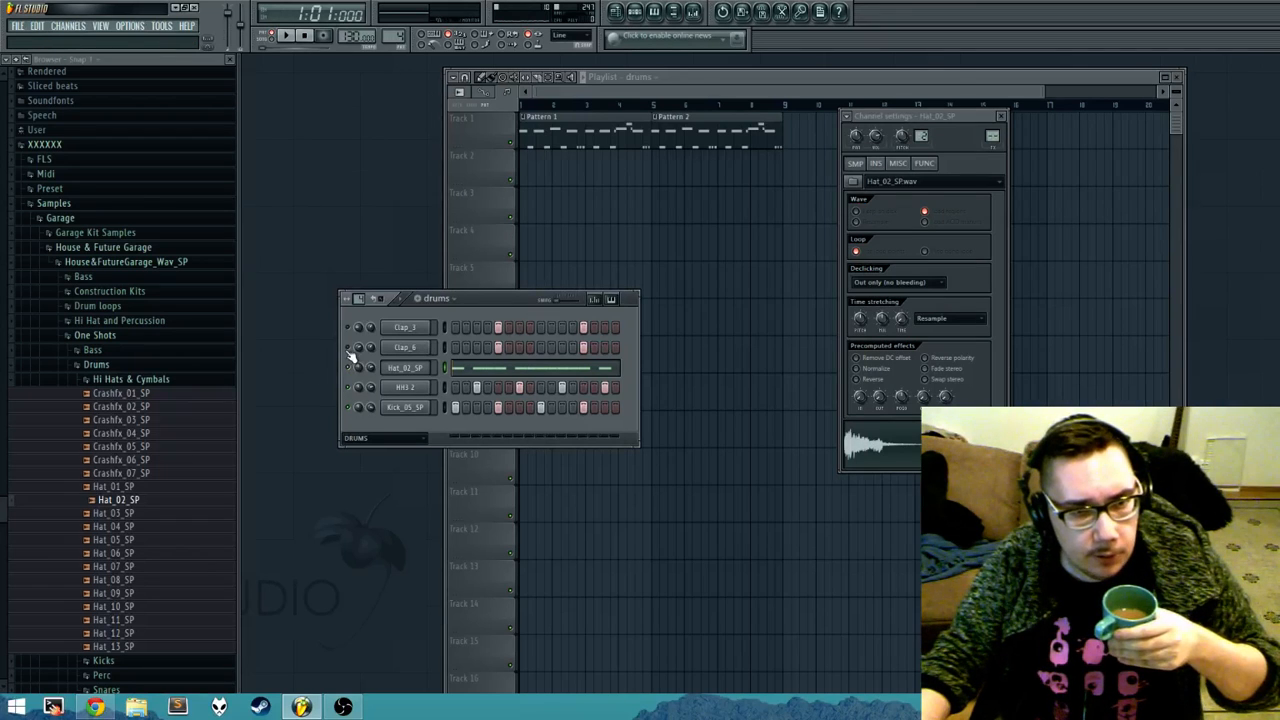
Step: Play all drum channels together and add a hit on step 16 of both Clap_3 and Clap_6
{"action": "left_click", "coordinate": [284, 38]}
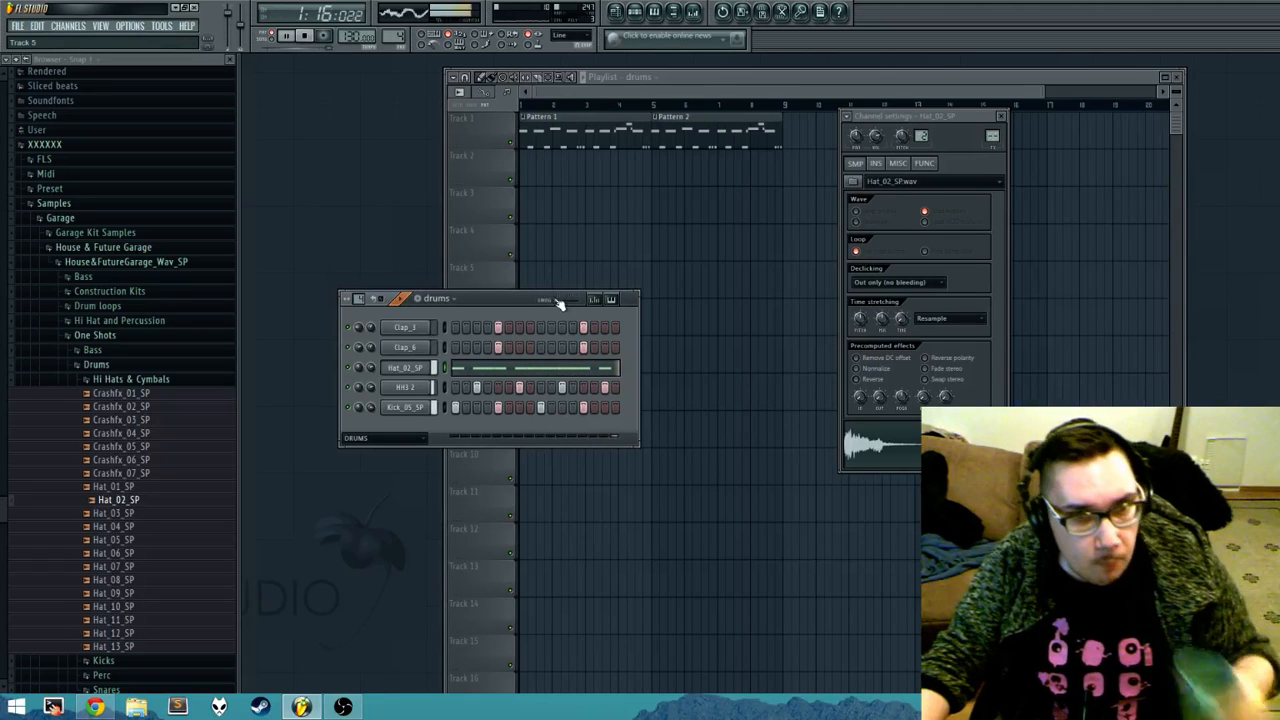
{"action": "left_click", "coordinate": [615, 328]}
{"action": "left_click", "coordinate": [615, 347]}
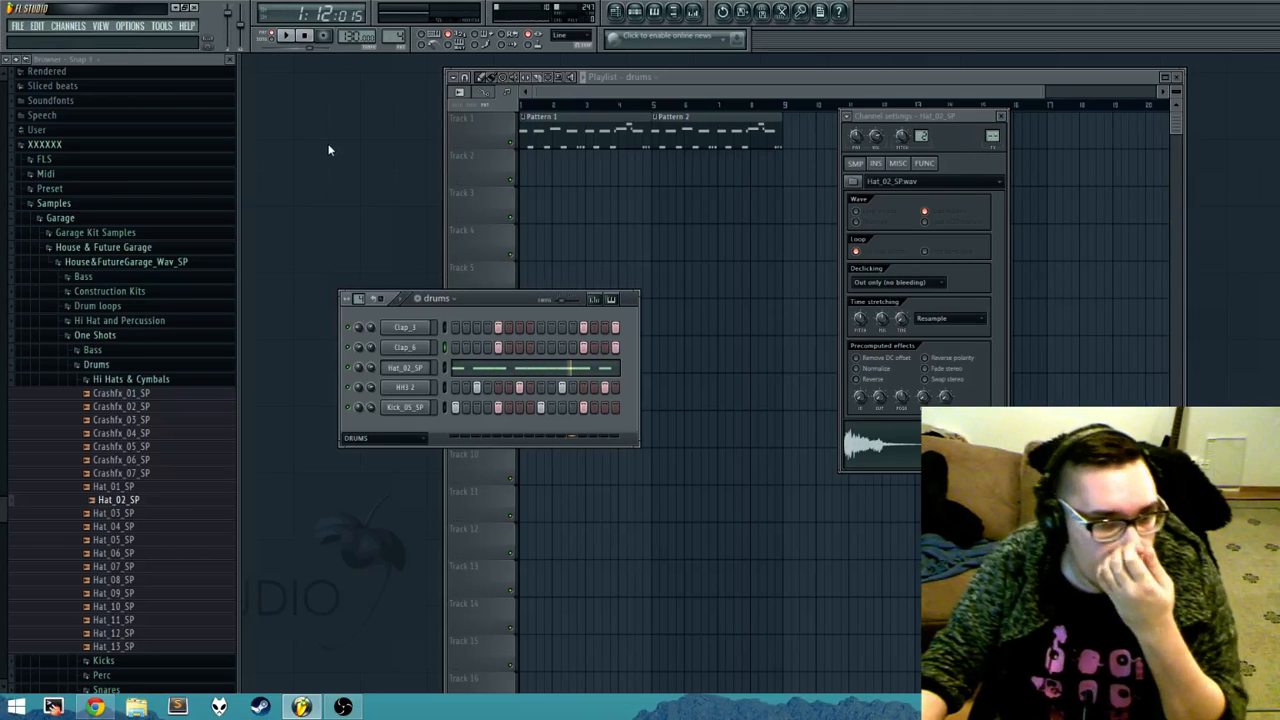
Step: Place eight consecutive drums clips on Track 2 so they fill bars 1 to 8 beneath Pattern 1 and Pattern 2
{"action": "left_click", "coordinate": [535, 172]}
{"action": "left_click", "coordinate": [563, 177]}
{"action": "left_click", "coordinate": [591, 177]}
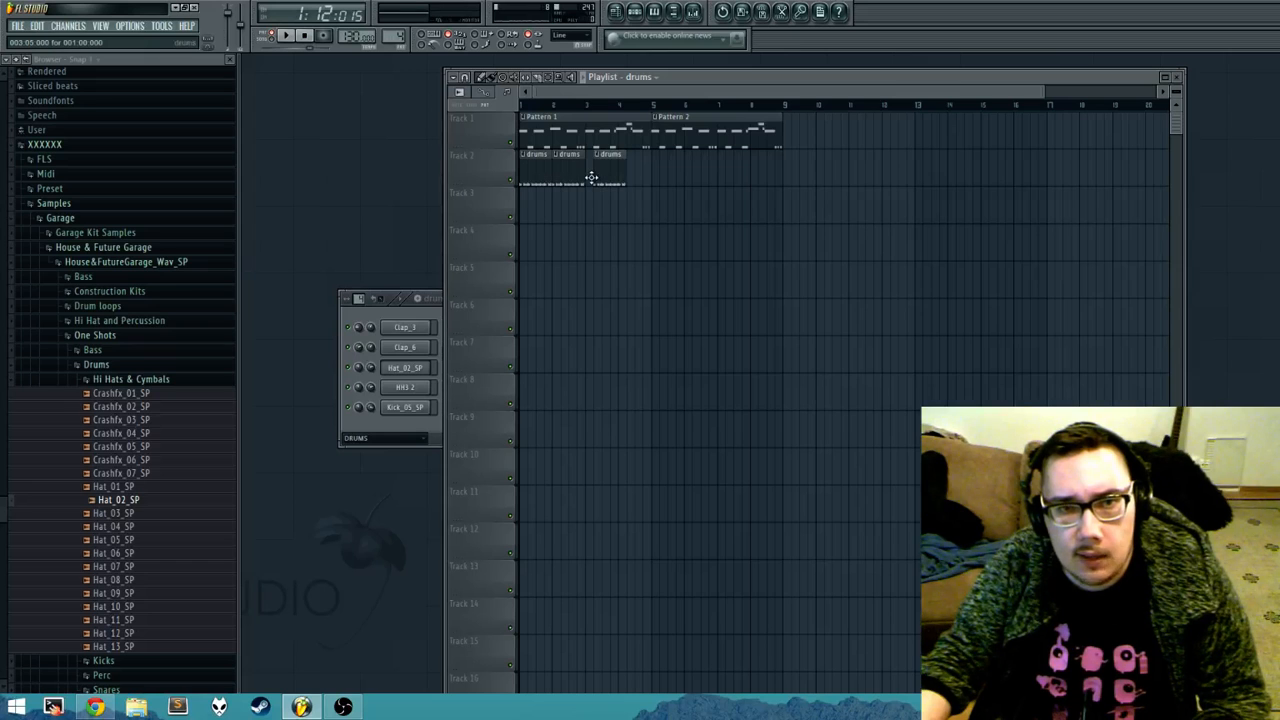
{"action": "left_click", "coordinate": [626, 177]}
{"action": "left_click", "coordinate": [656, 177]}
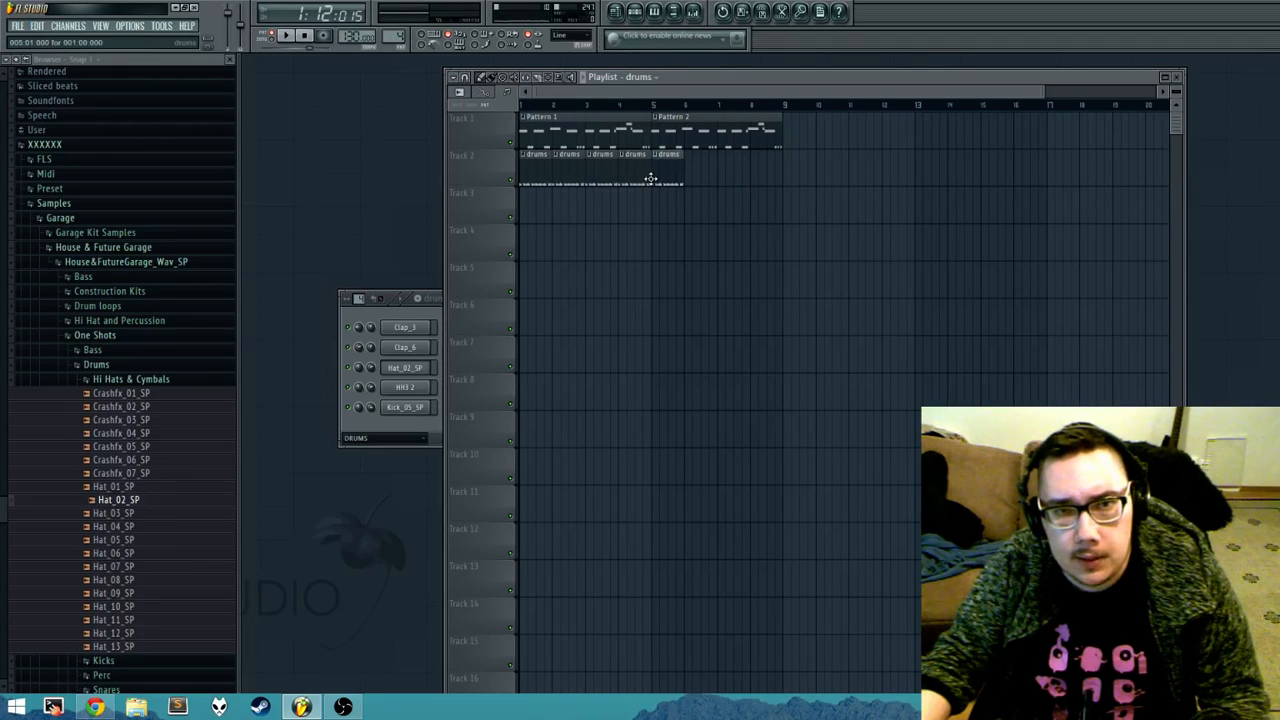
{"action": "left_click", "coordinate": [686, 177]}
{"action": "left_click", "coordinate": [724, 176]}
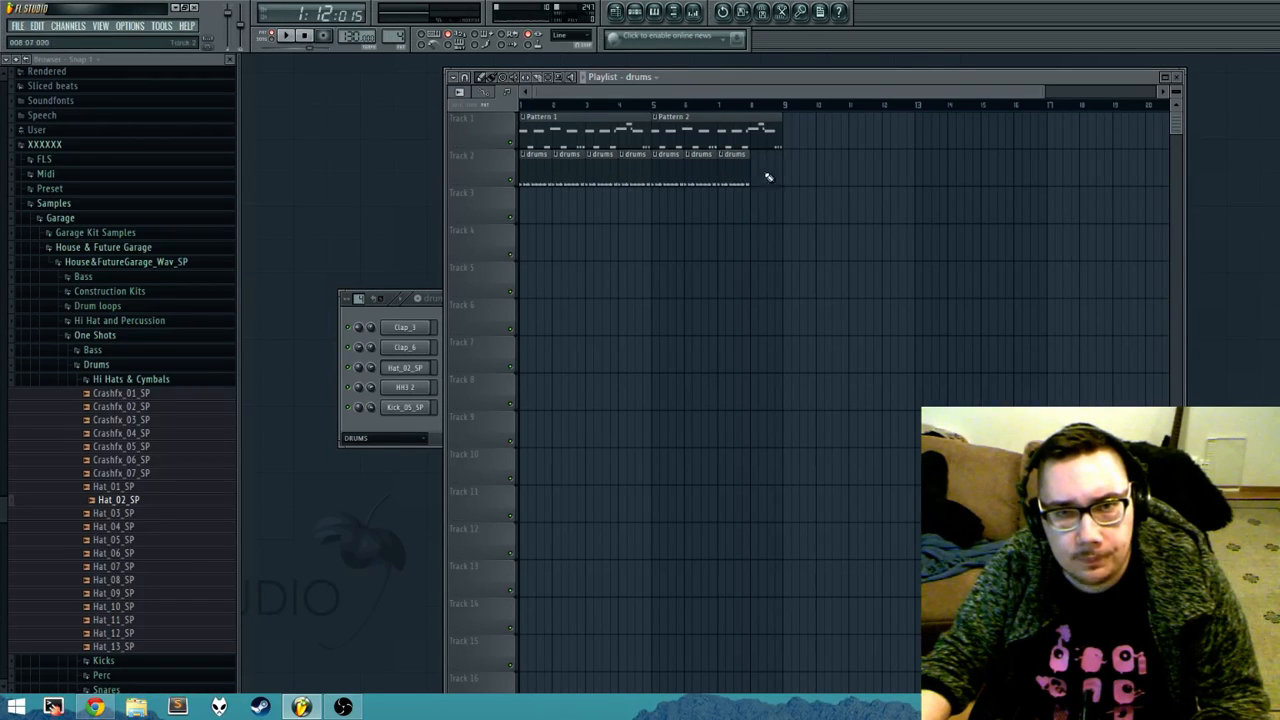
{"action": "left_click", "coordinate": [760, 176]}
{"action": "left_click_drag", "start_coordinate": [753, 175], "coordinate": [746, 175]}
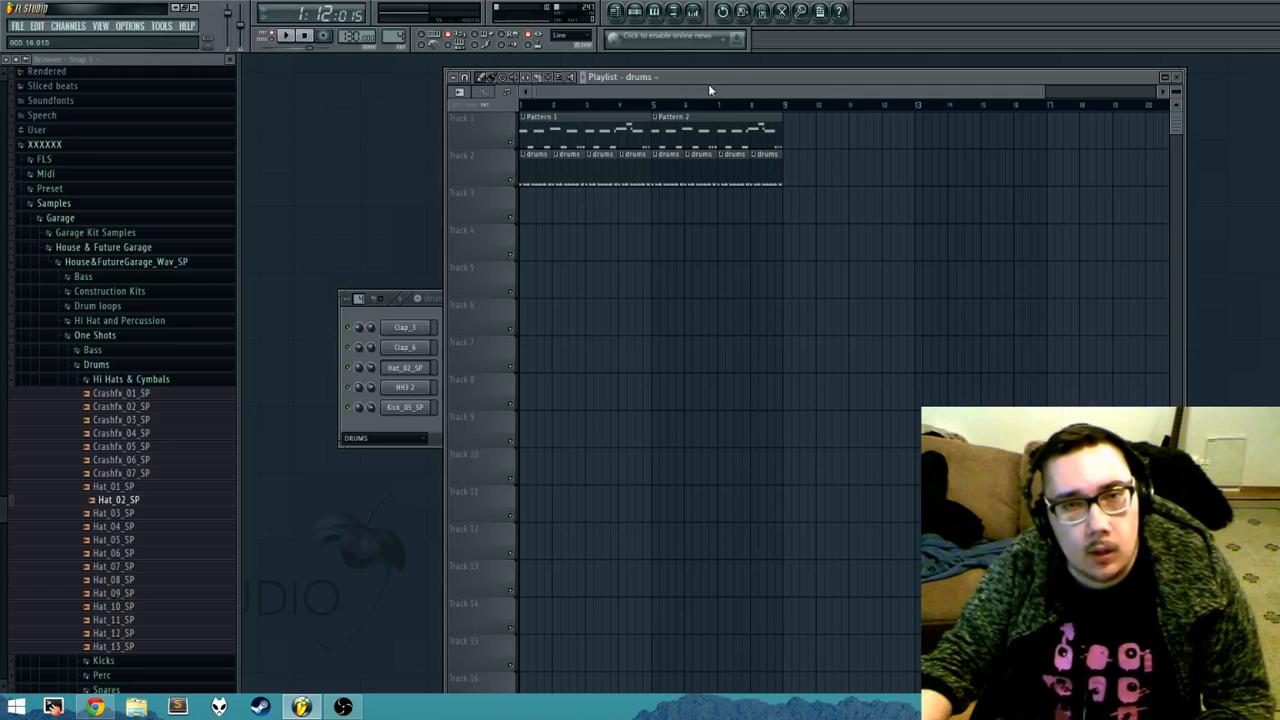
Step: Move the playlist window clear and look through the clip options of Pattern 1 on Track 1
{"action": "left_click_drag", "start_coordinate": [731, 82], "coordinate": [688, 85]}
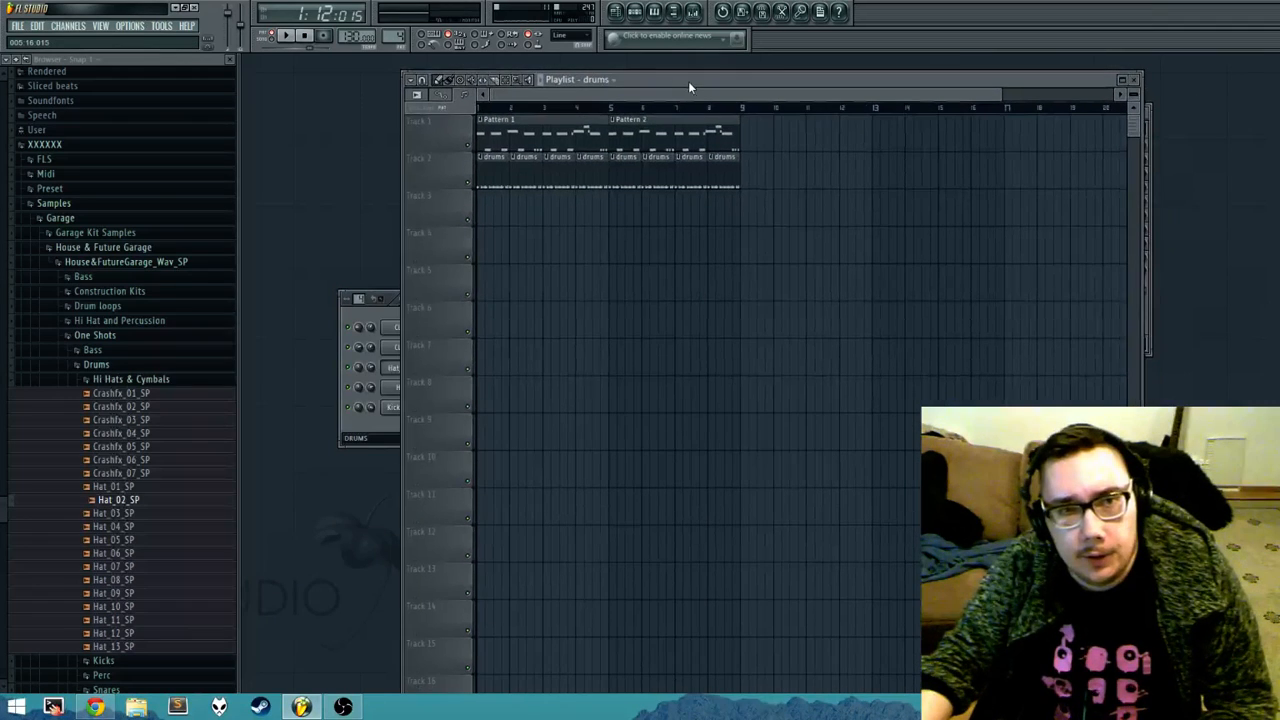
{"action": "left_click", "coordinate": [484, 119]}
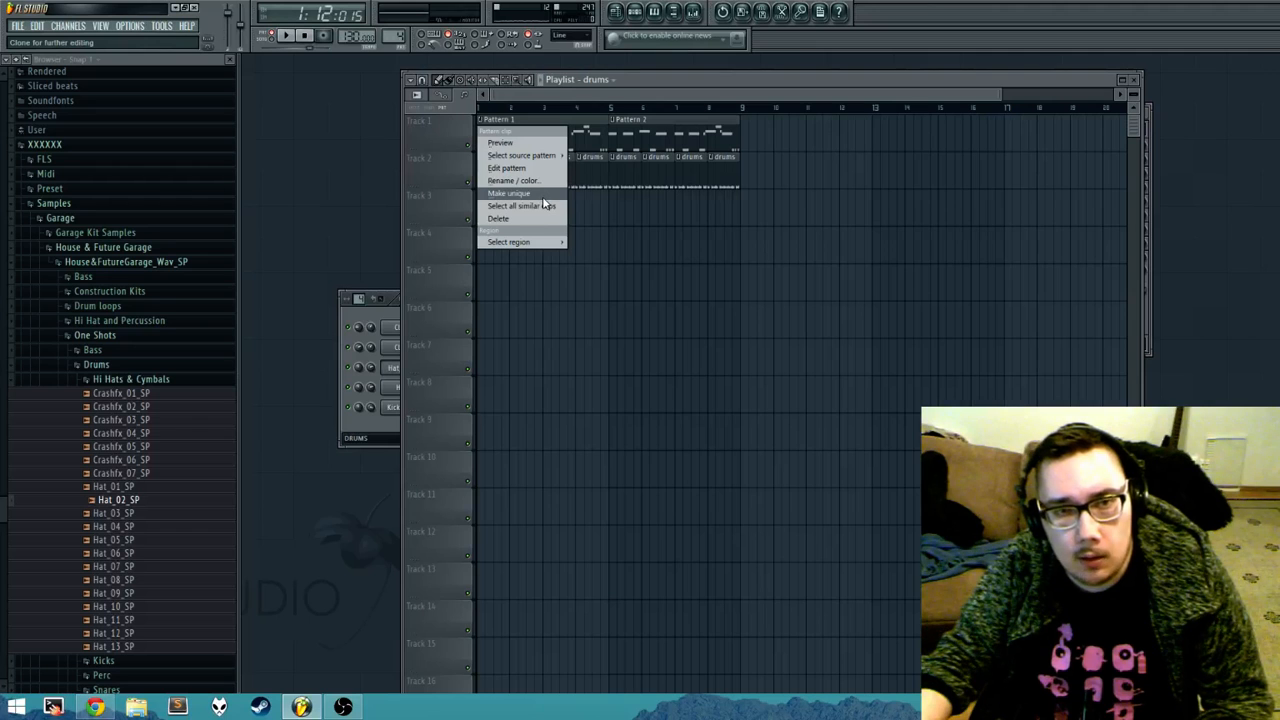
{"action": "left_click", "coordinate": [540, 205]}
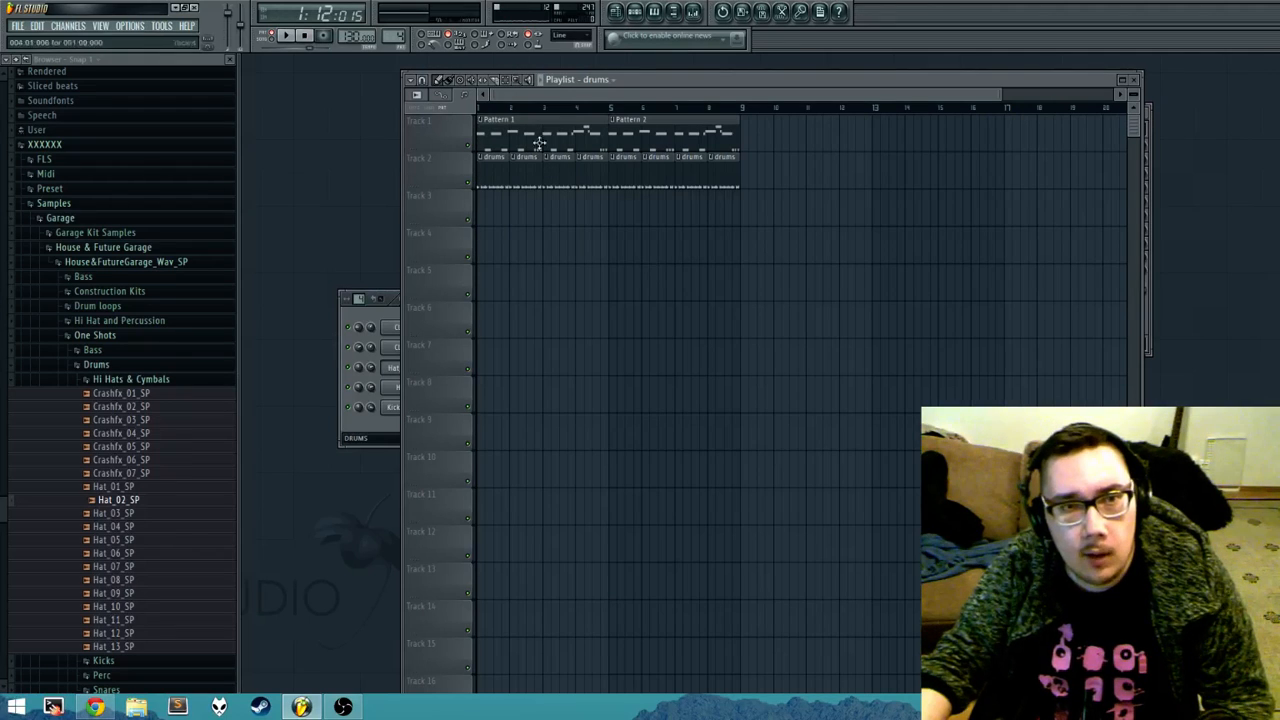
Step: Set the playlist snap to 1/4 step and try shifting the Pattern 2 clip at bar 5 on Track 1
{"action": "left_click", "coordinate": [423, 83]}
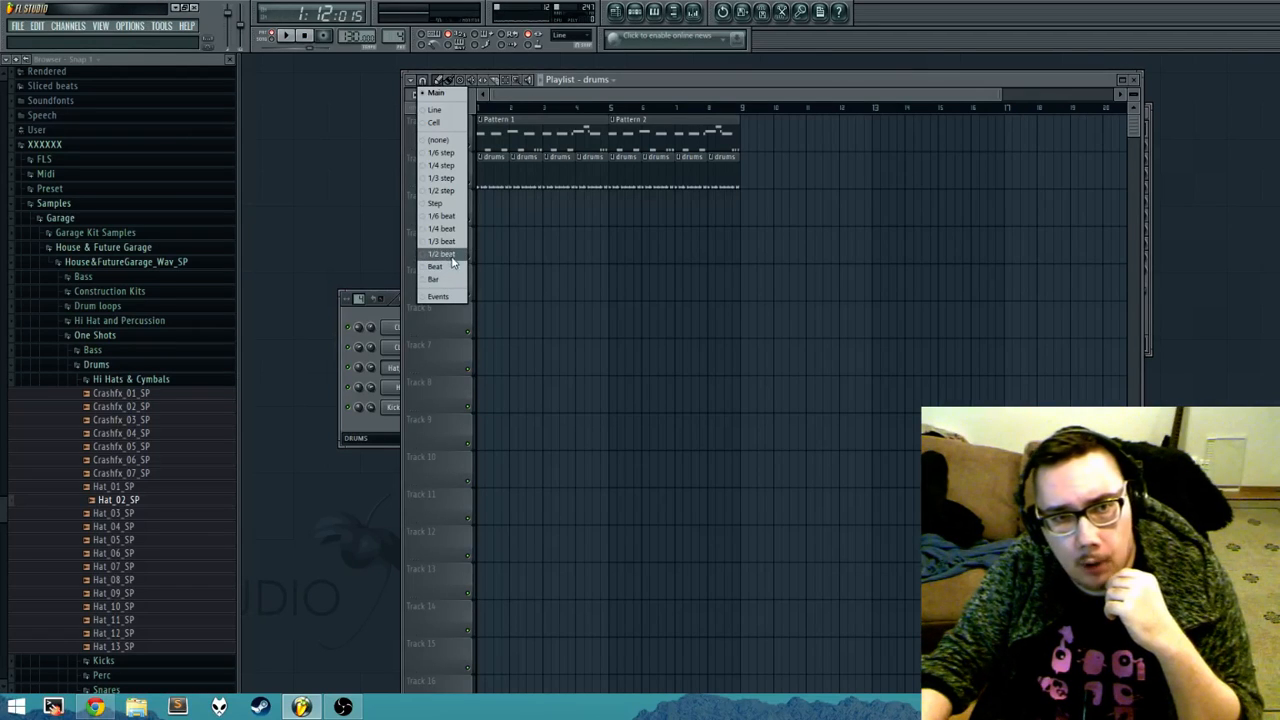
{"action": "left_click", "coordinate": [452, 167]}
{"action": "scroll", "coordinate": [620, 195], "scroll_direction": "up", "scroll_amount": 8}
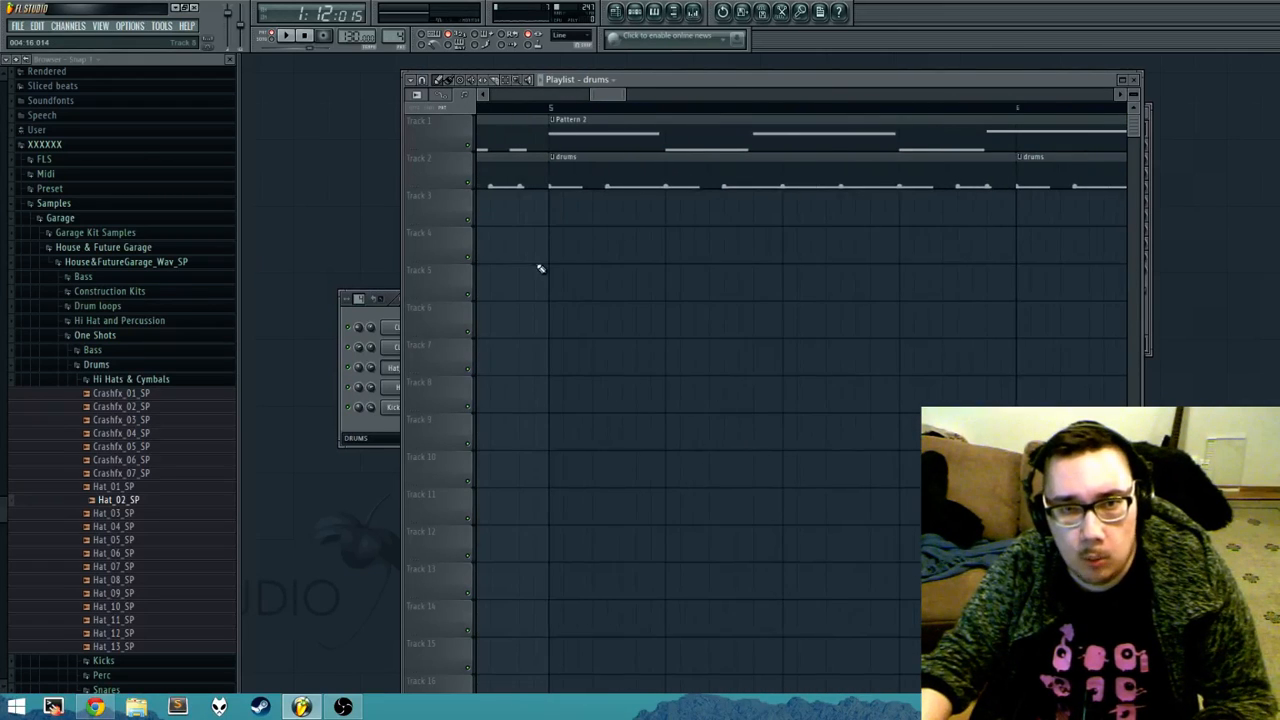
{"action": "left_click_drag", "start_coordinate": [541, 269], "coordinate": [580, 271]}
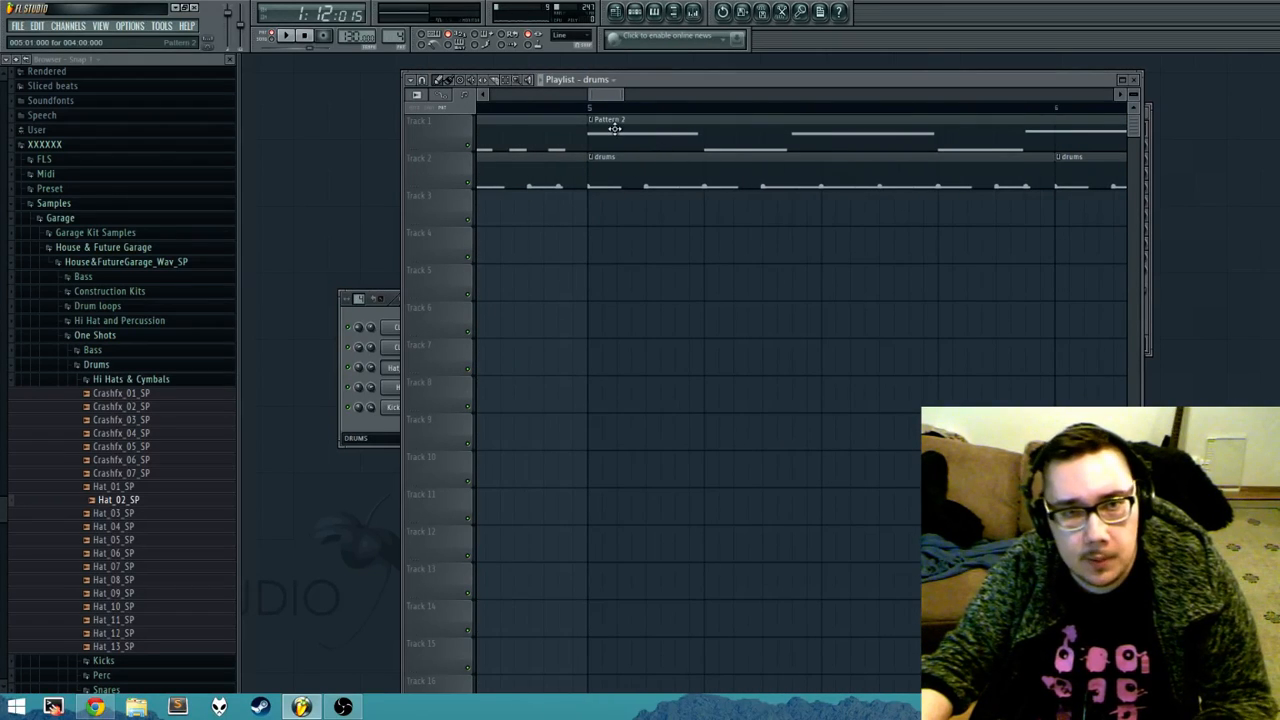
{"action": "mouse_move", "coordinate": [611, 127]}
{"action": "left_mouse_down"}
{"action": "mouse_move", "coordinate": [642, 138]}
{"action": "mouse_move", "coordinate": [616, 139]}
{"action": "mouse_move", "coordinate": [666, 139]}
{"action": "mouse_move", "coordinate": [616, 139]}
{"action": "left_mouse_up"}
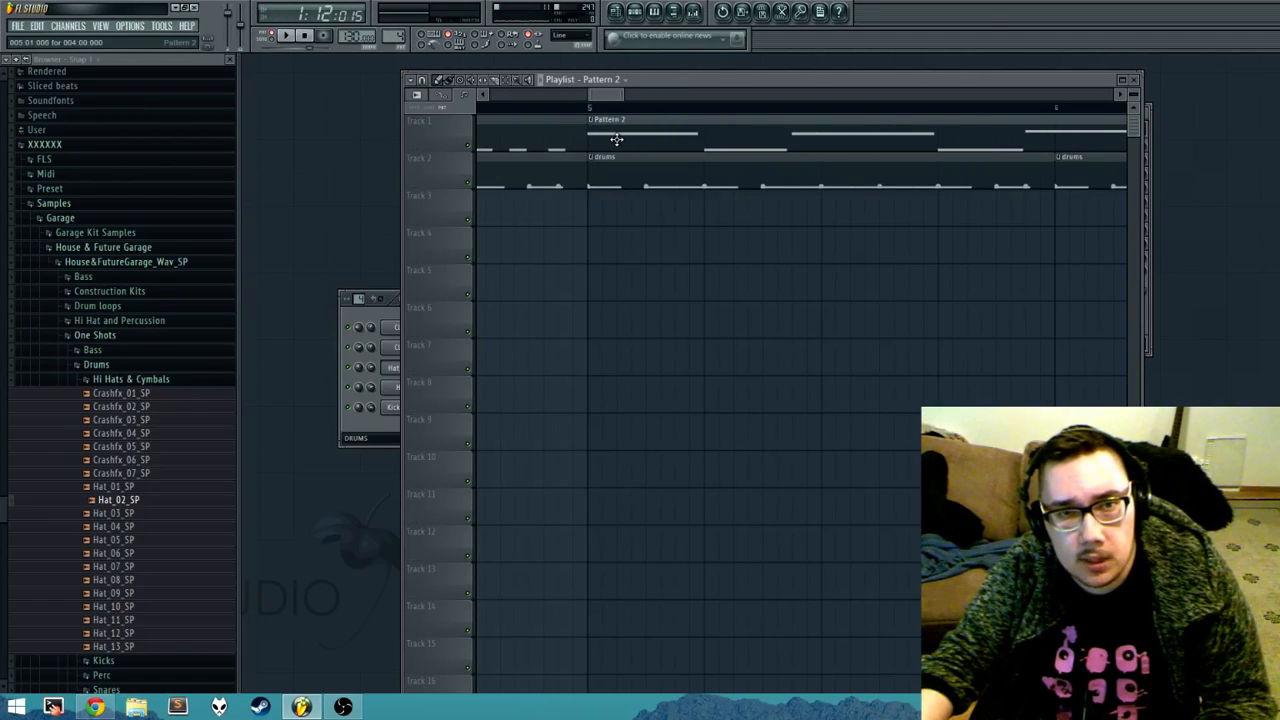
Step: Place the Kick_05_SP channel's sample as an audio clip at bar 5 on Track 4
{"action": "left_click", "coordinate": [365, 372]}
{"action": "left_click", "coordinate": [405, 407]}
{"action": "left_click_drag", "start_coordinate": [797, 452], "coordinate": [620, 248]}
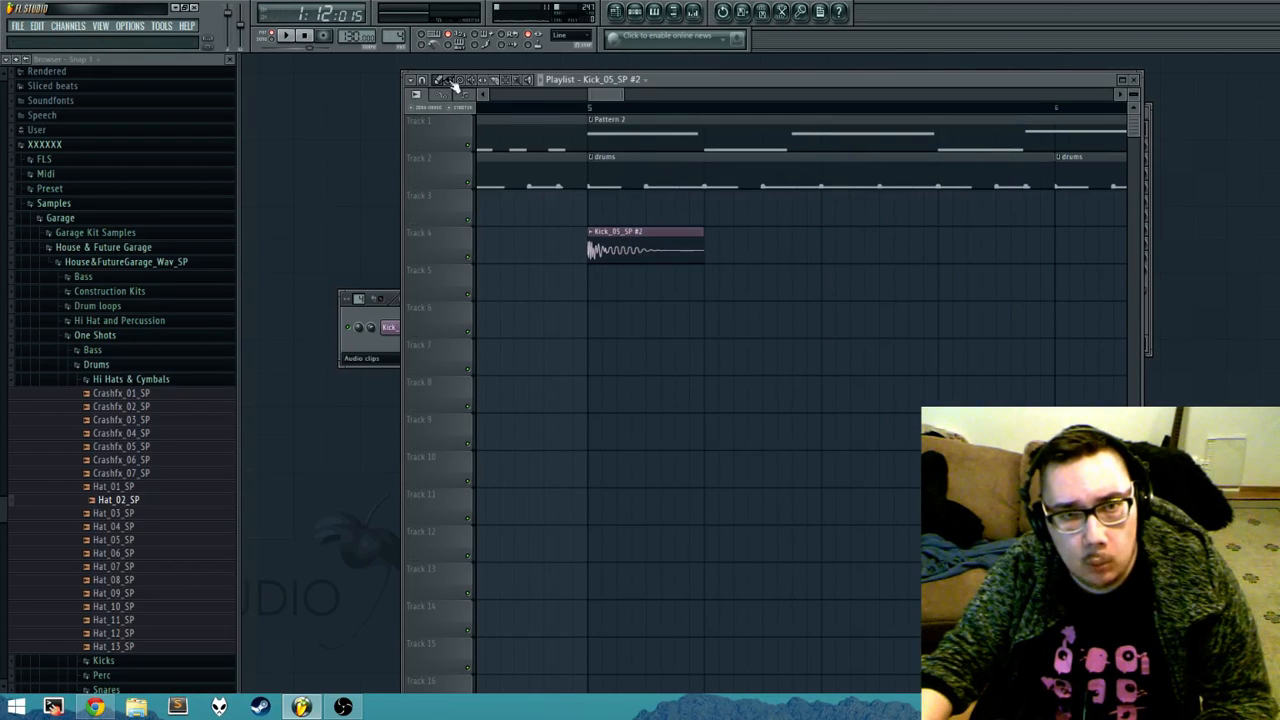
Step: Set the playlist snap to 1/2 beat and practise deleting and re-placing kick clips on Track 4, ending with one at bar 5
{"action": "left_click", "coordinate": [422, 80]}
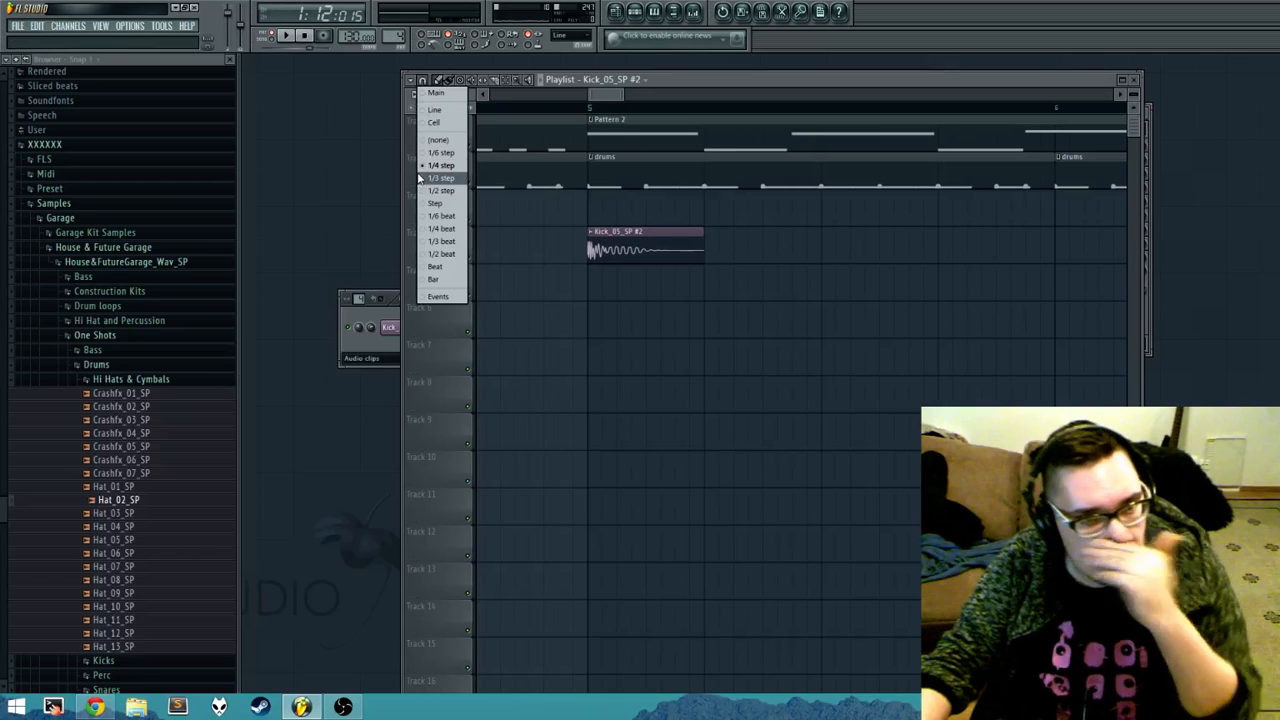
{"action": "left_click", "coordinate": [443, 253]}
{"action": "mouse_move", "coordinate": [621, 252]}
{"action": "left_mouse_down"}
{"action": "mouse_move", "coordinate": [680, 252]}
{"action": "mouse_move", "coordinate": [626, 258]}
{"action": "left_mouse_up"}
{"action": "right_click", "coordinate": [632, 257]}
{"action": "left_click", "coordinate": [715, 243]}
{"action": "right_click", "coordinate": [788, 243]}
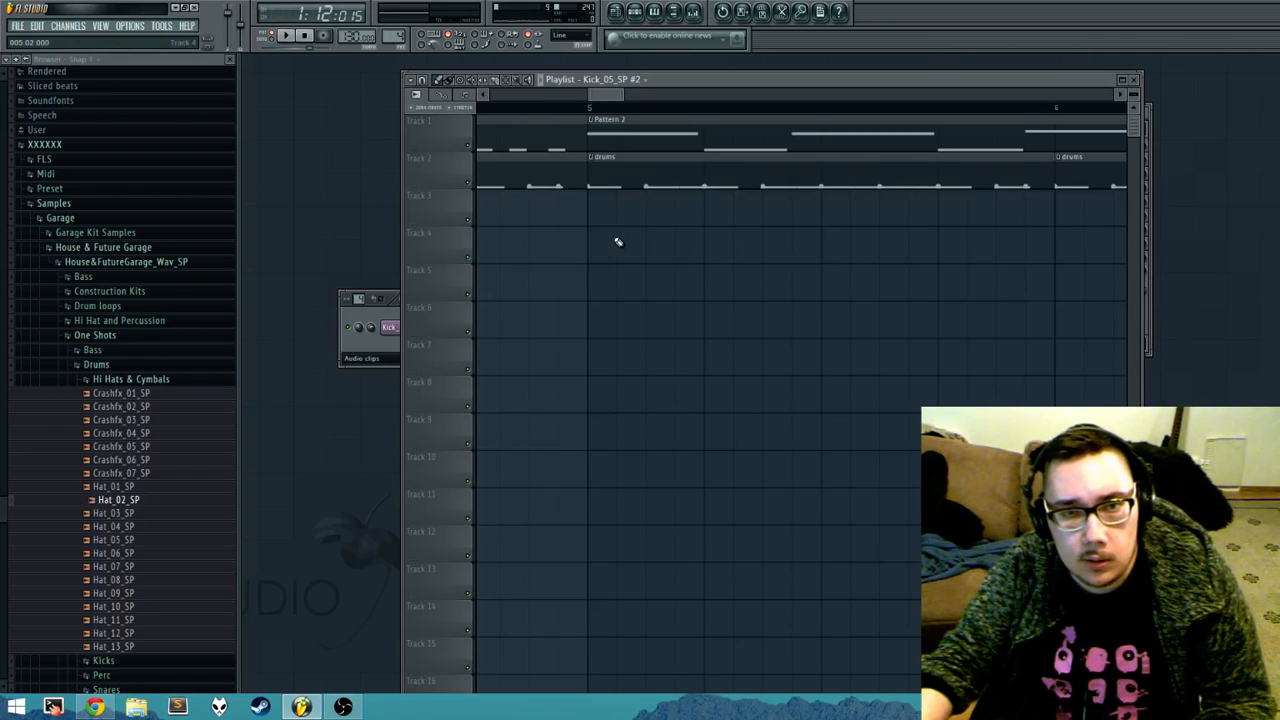
{"action": "left_click", "coordinate": [618, 242]}
{"action": "right_click", "coordinate": [653, 241]}
{"action": "left_click", "coordinate": [591, 246]}
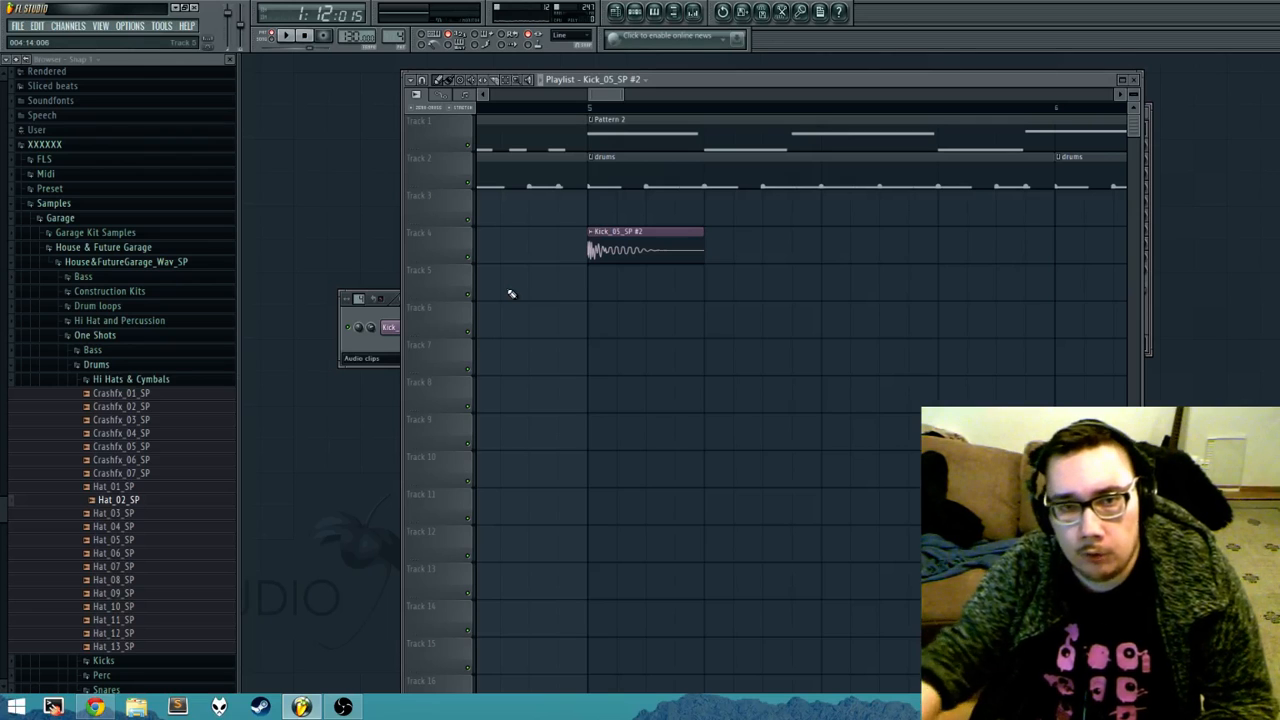
Step: Try nudging the Track 4 kick clip slightly off the bar 5 line, and delete it
{"action": "left_click_drag", "start_coordinate": [603, 337], "coordinate": [881, 400]}
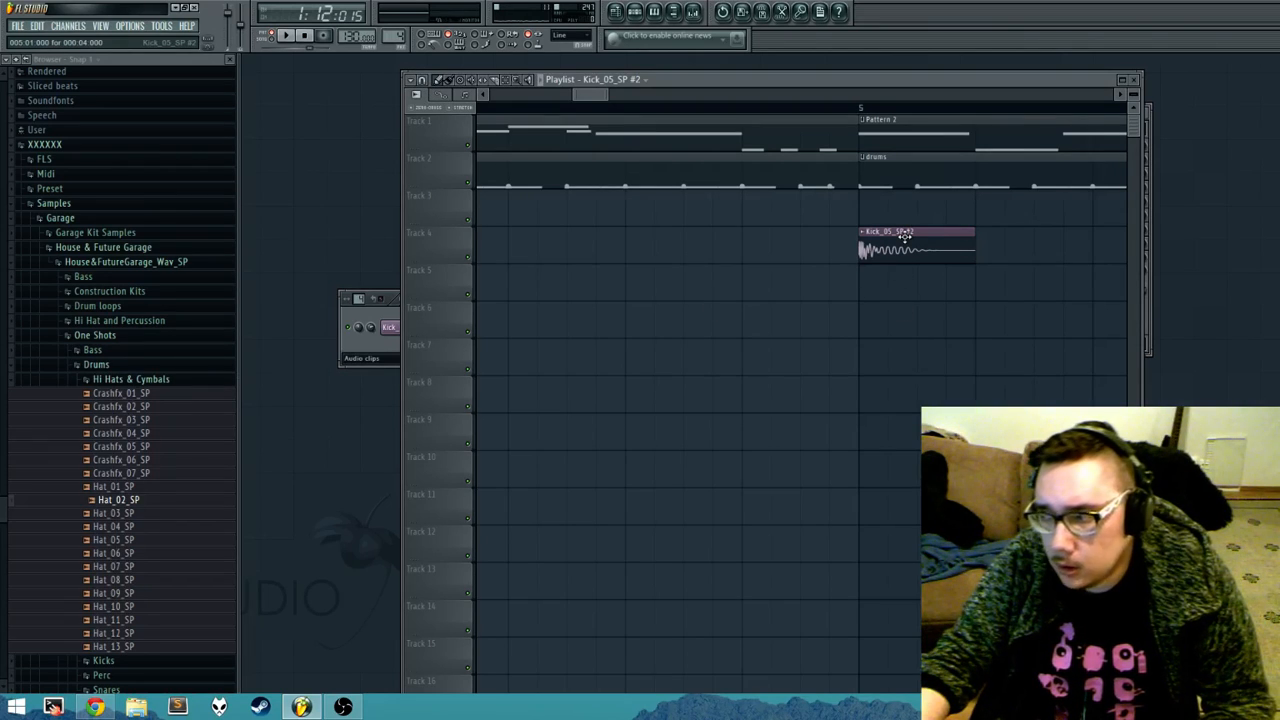
{"action": "mouse_move", "coordinate": [907, 243]}
{"action": "left_mouse_down"}
{"action": "mouse_move", "coordinate": [875, 241]}
{"action": "mouse_move", "coordinate": [932, 240]}
{"action": "left_mouse_up"}
{"action": "mouse_move", "coordinate": [884, 236]}
{"action": "left_mouse_down"}
{"action": "mouse_move", "coordinate": [956, 245]}
{"action": "mouse_move", "coordinate": [908, 243]}
{"action": "left_mouse_up"}
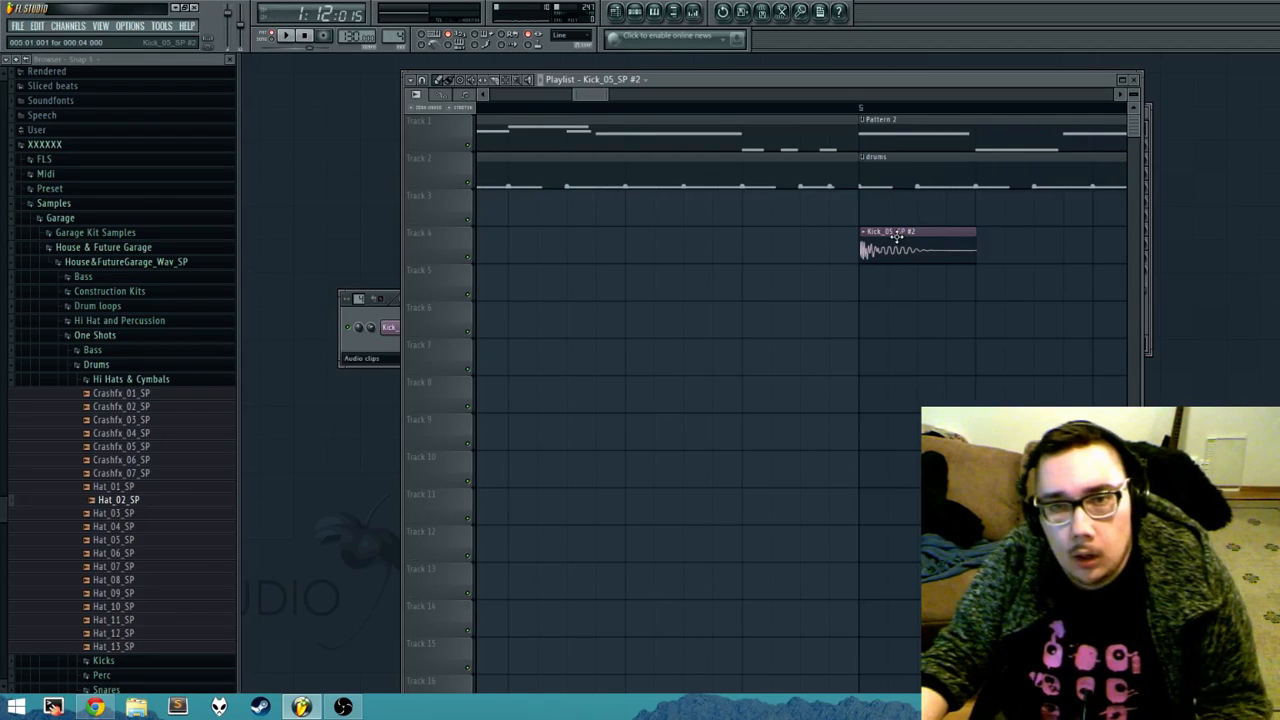
{"action": "right_click", "coordinate": [895, 237]}
{"action": "left_click", "coordinate": [880, 241]}
{"action": "right_click", "coordinate": [890, 250]}
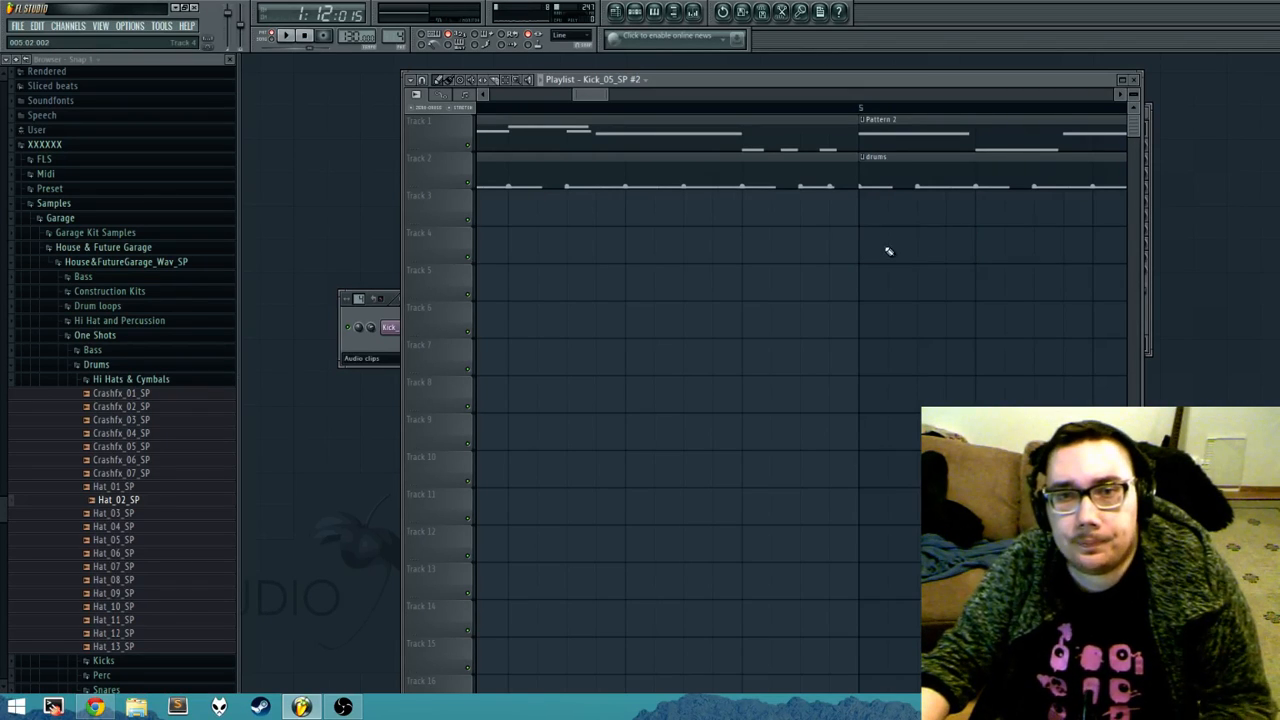
Step: Place three kick clips on Track 3 from bar 2, remove them and put a single kick clip at bar 1
{"action": "scroll", "coordinate": [713, 210], "scroll_direction": "down", "scroll_amount": 3}
{"action": "left_click_drag", "start_coordinate": [600, 96], "coordinate": [508, 106]}
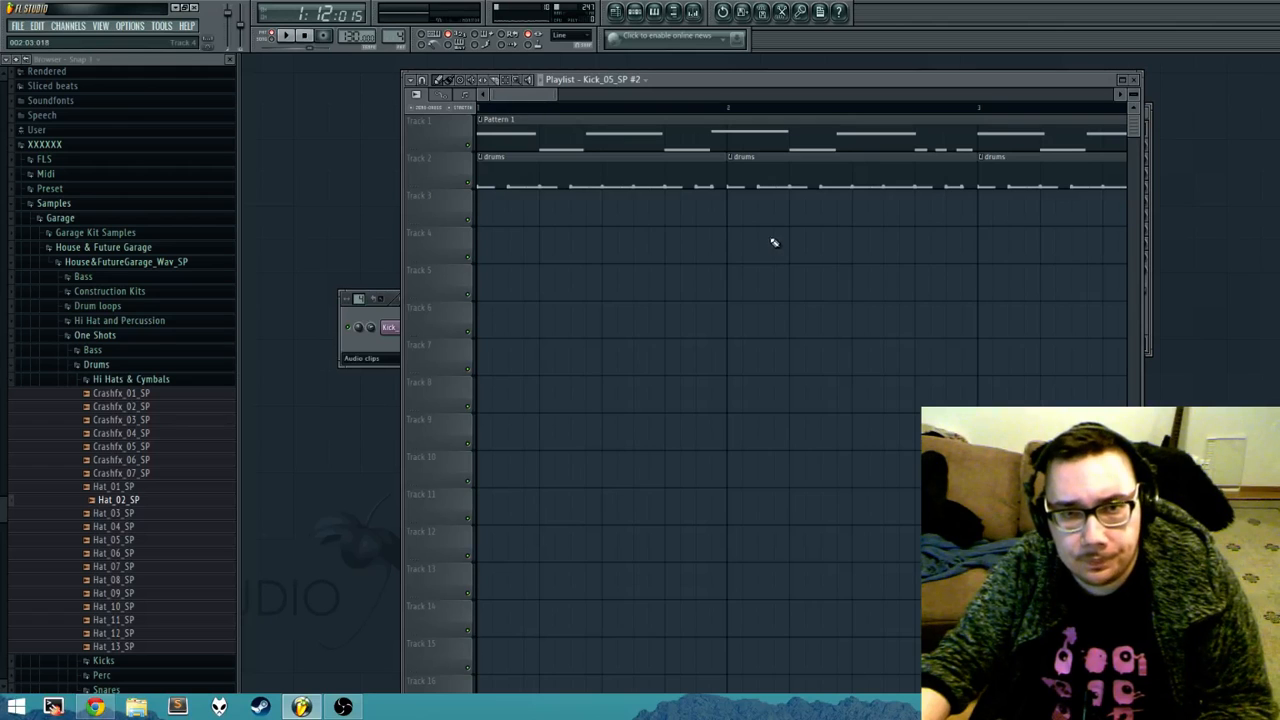
{"action": "left_click", "coordinate": [733, 222]}
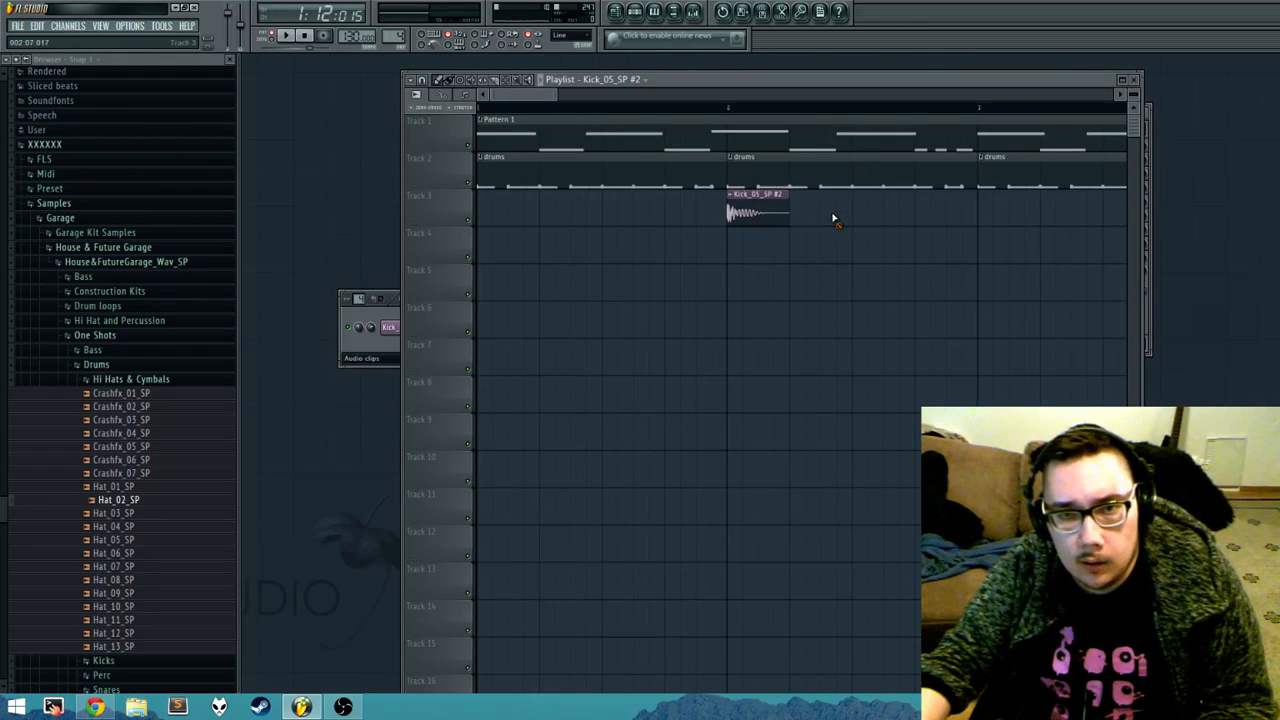
{"action": "mouse_move", "coordinate": [801, 215]}
{"action": "left_mouse_down"}
{"action": "mouse_move", "coordinate": [890, 211]}
{"action": "mouse_move", "coordinate": [727, 217]}
{"action": "left_mouse_up"}
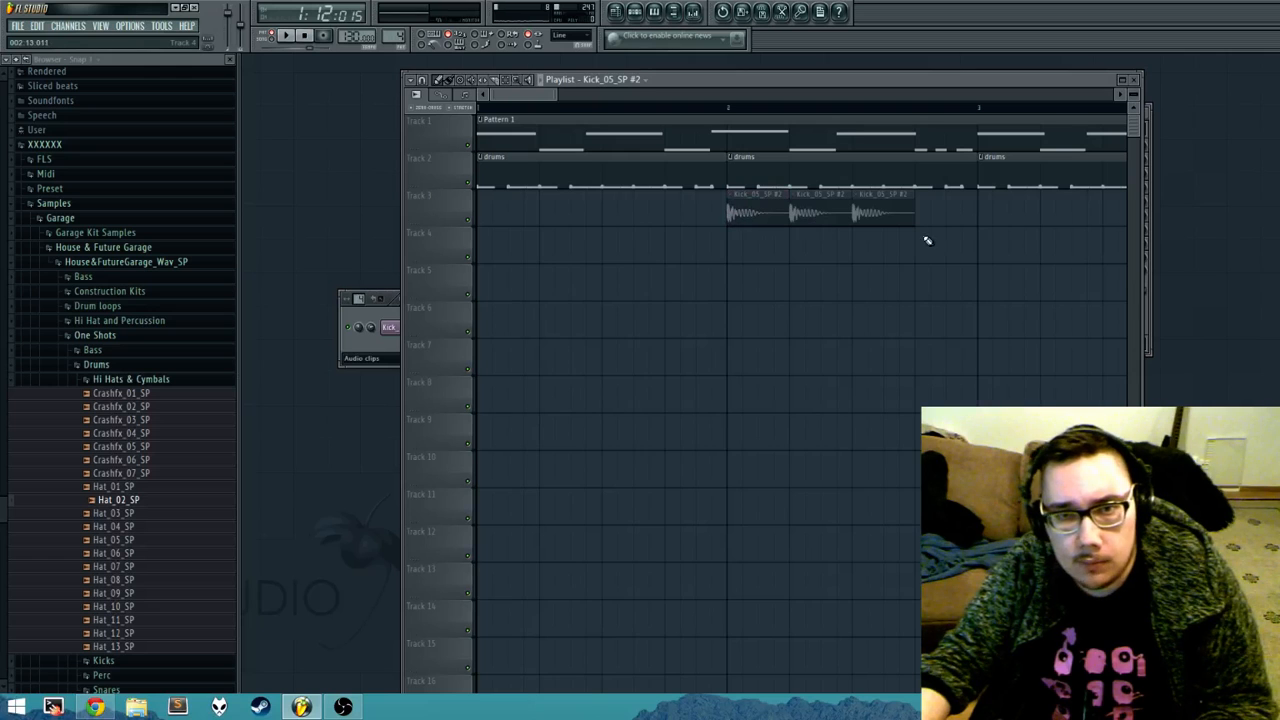
{"action": "left_click_drag", "start_coordinate": [928, 240], "coordinate": [726, 222]}
{"action": "left_click", "coordinate": [494, 221]}
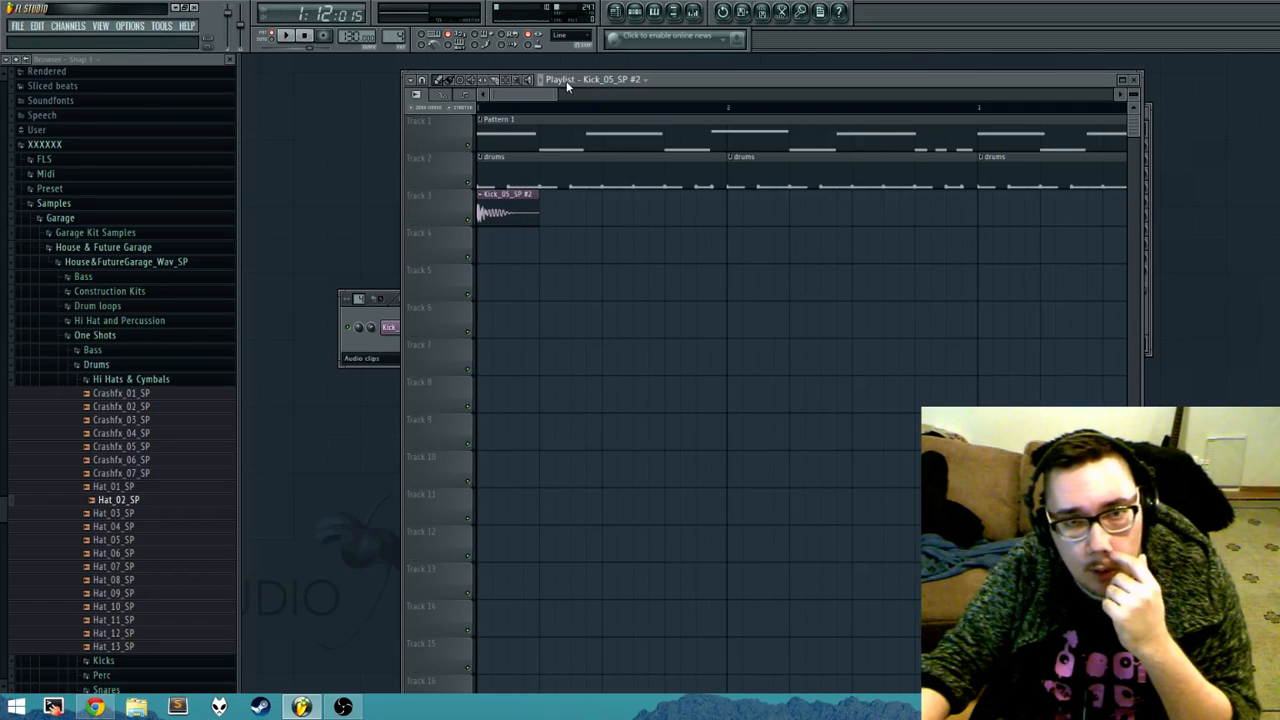
Step: Pick the drums clip as source, place copies of it on Track 4 and delete them
{"action": "left_click", "coordinate": [529, 157]}
{"action": "left_click", "coordinate": [486, 246]}
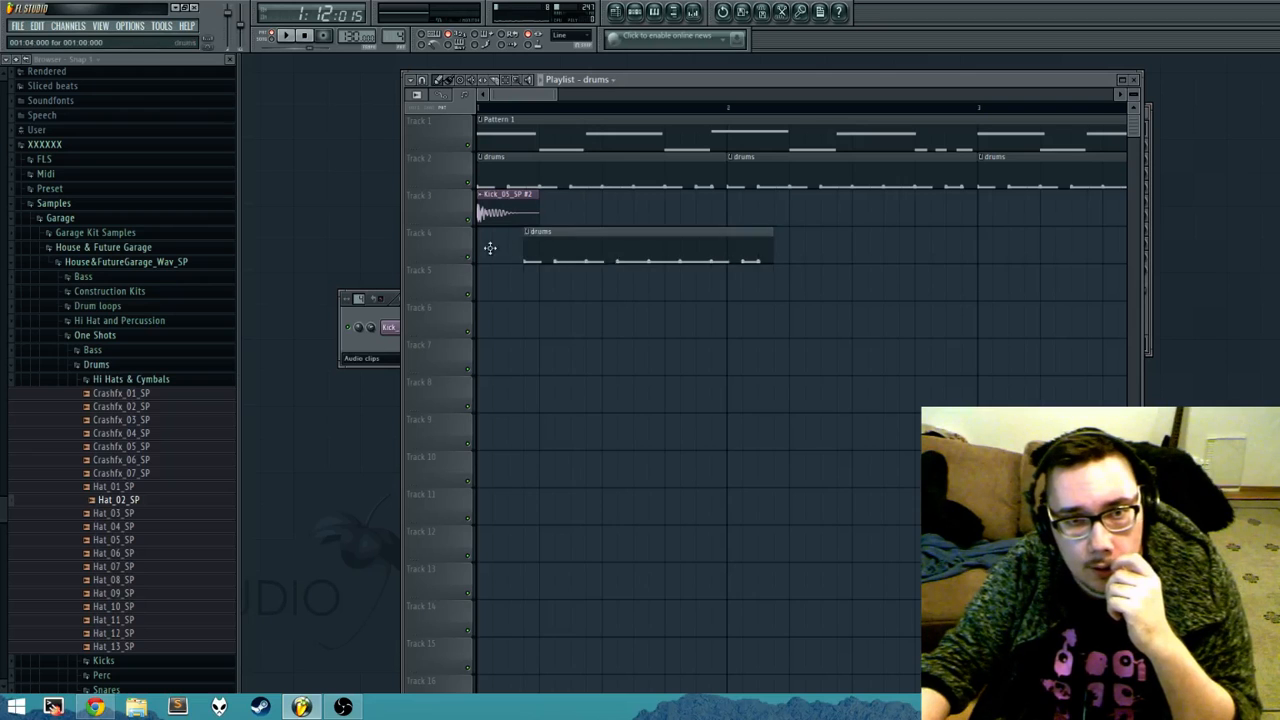
{"action": "left_click_drag", "start_coordinate": [782, 245], "coordinate": [723, 261]}
{"action": "left_click", "coordinate": [981, 245]}
{"action": "right_click", "coordinate": [981, 246]}
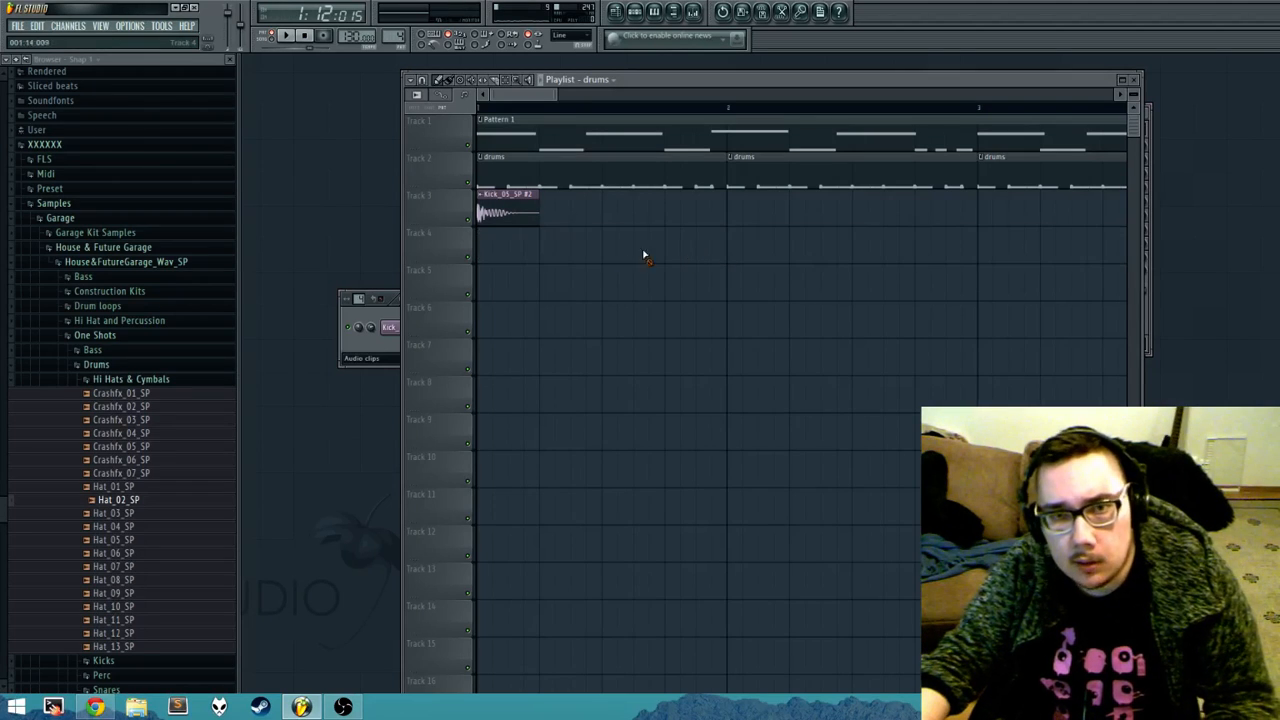
Step: Pick Pattern 1 as the clip source, place it on Track 4 and delete its copies
{"action": "left_click", "coordinate": [537, 124]}
{"action": "left_click_drag", "start_coordinate": [578, 246], "coordinate": [445, 257]}
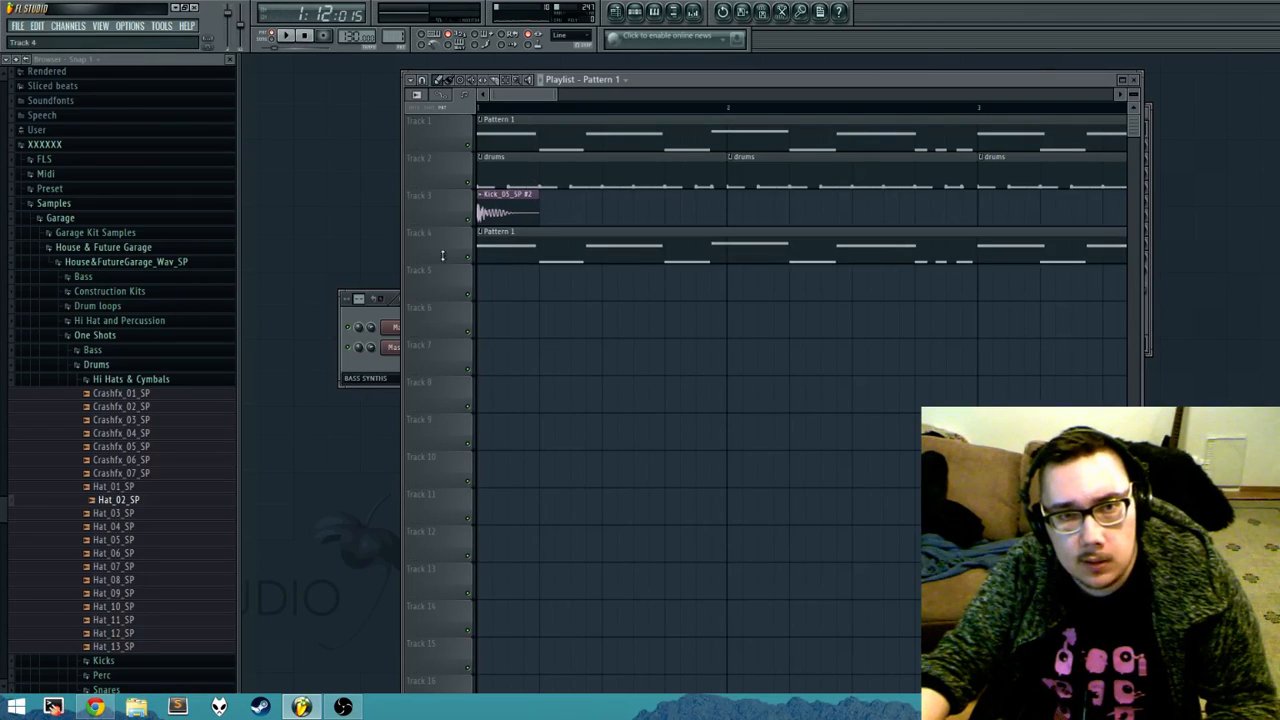
{"action": "right_click", "coordinate": [775, 249]}
{"action": "left_click", "coordinate": [738, 243]}
{"action": "right_click", "coordinate": [768, 246]}
Step: Pick the kick clip as source, place a copy on beat 2 of Track 4 and delete it
{"action": "left_click", "coordinate": [538, 213]}
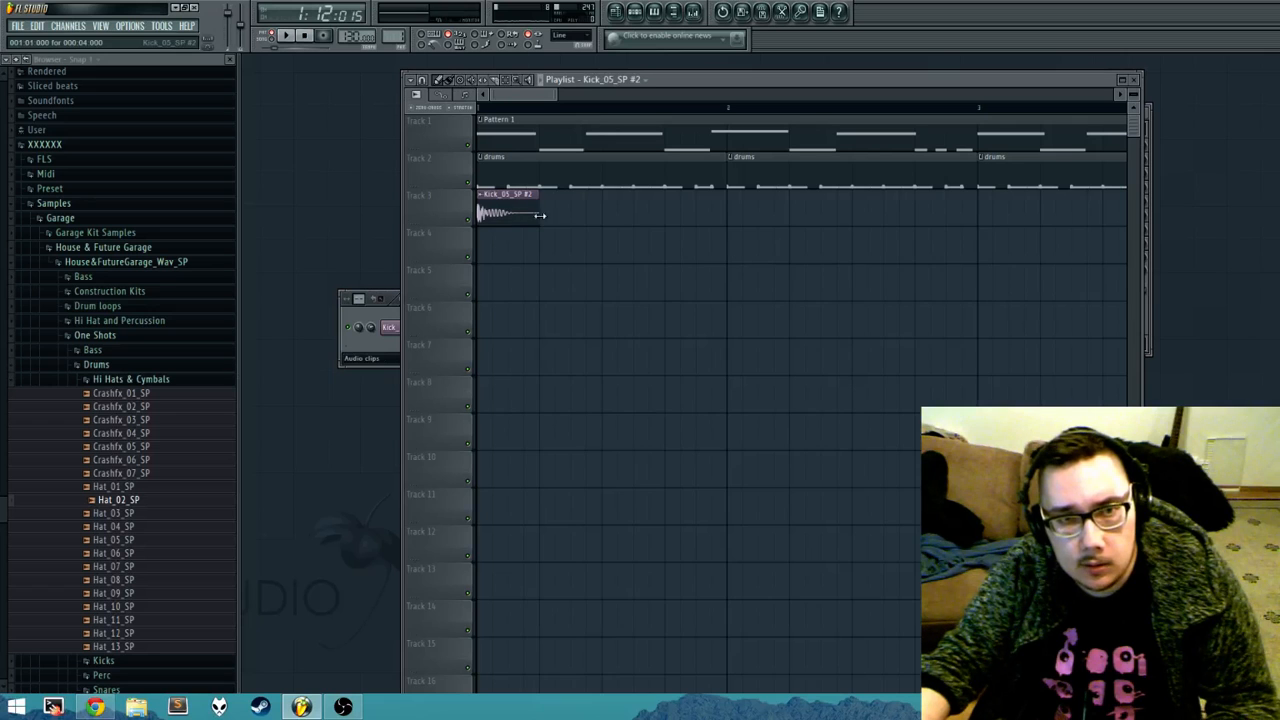
{"action": "left_click", "coordinate": [540, 244]}
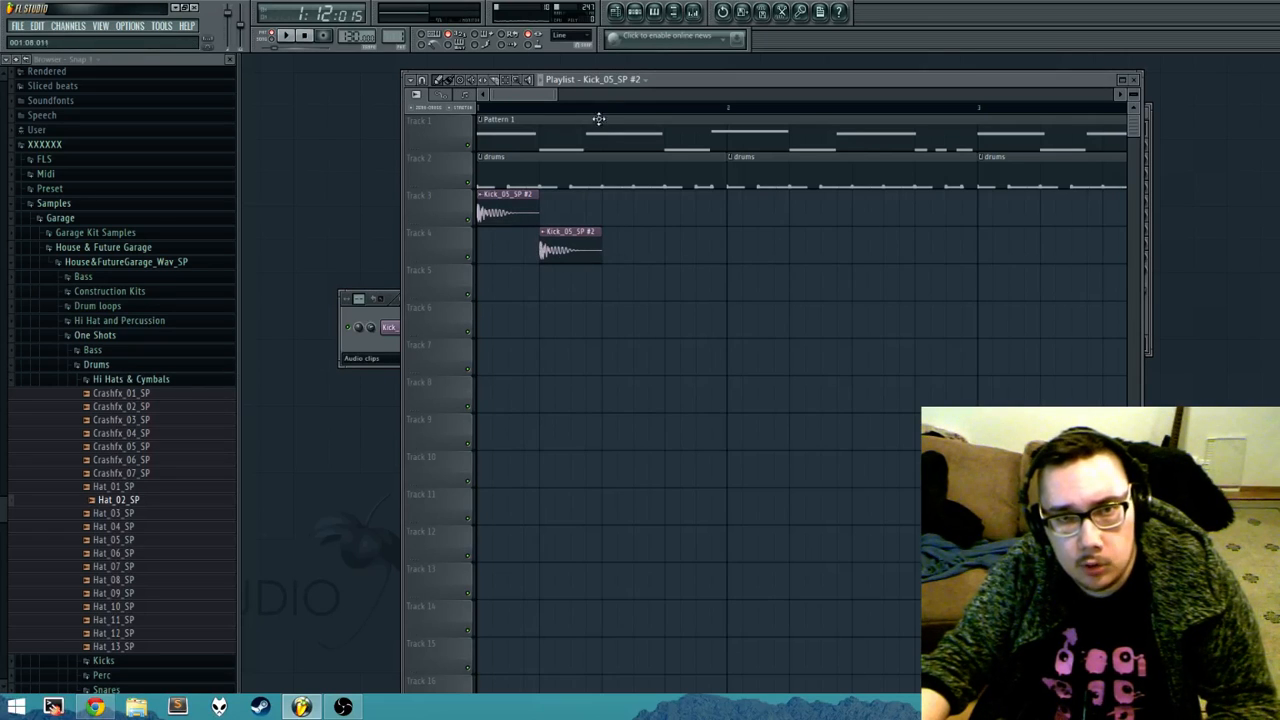
{"action": "right_click", "coordinate": [570, 259]}
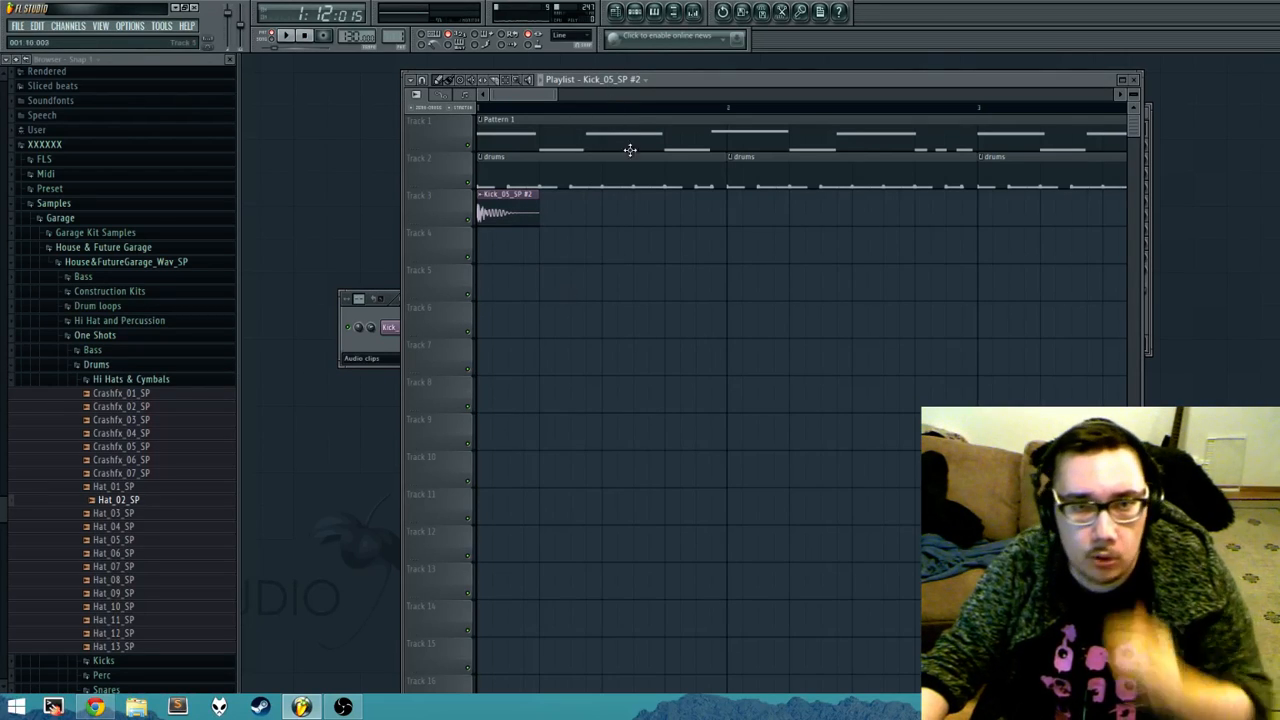
Step: Choose drums from the playlist's clip sources, place it mid-bar 1 on Track 3, and delete both it and the kick clip
{"action": "left_click", "coordinate": [627, 82]}
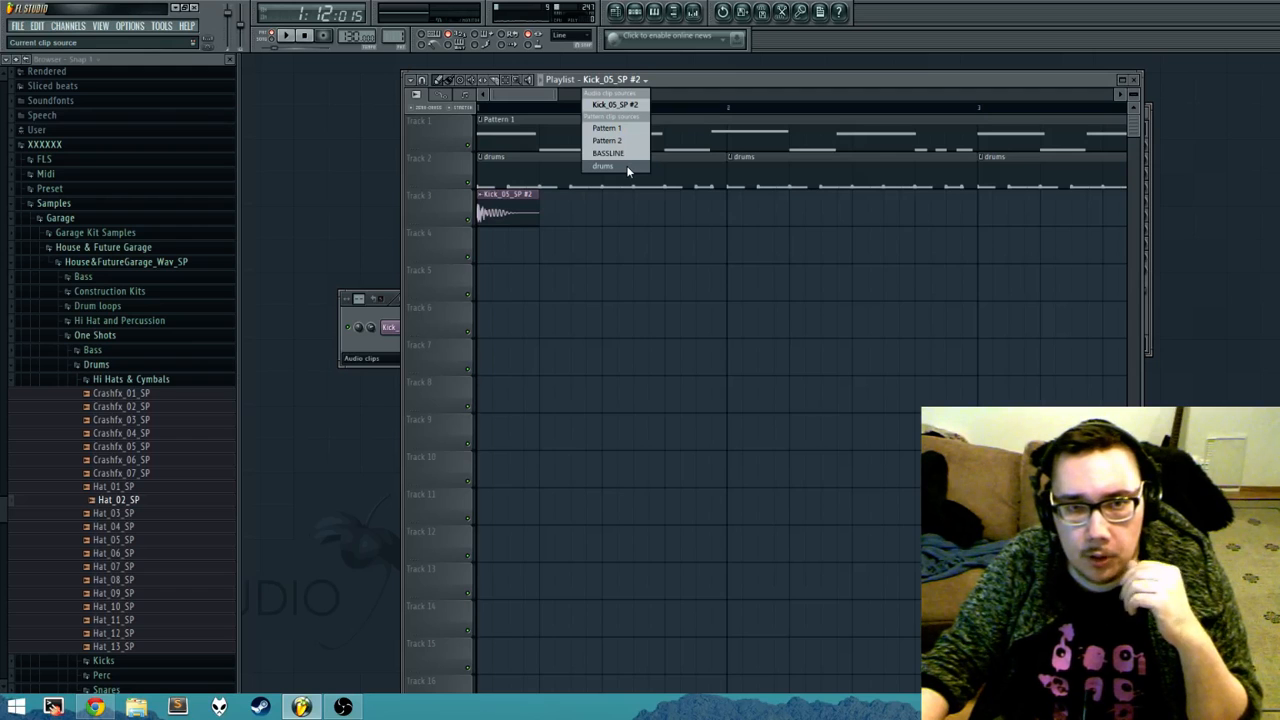
{"action": "left_click", "coordinate": [626, 165]}
{"action": "left_click", "coordinate": [602, 214]}
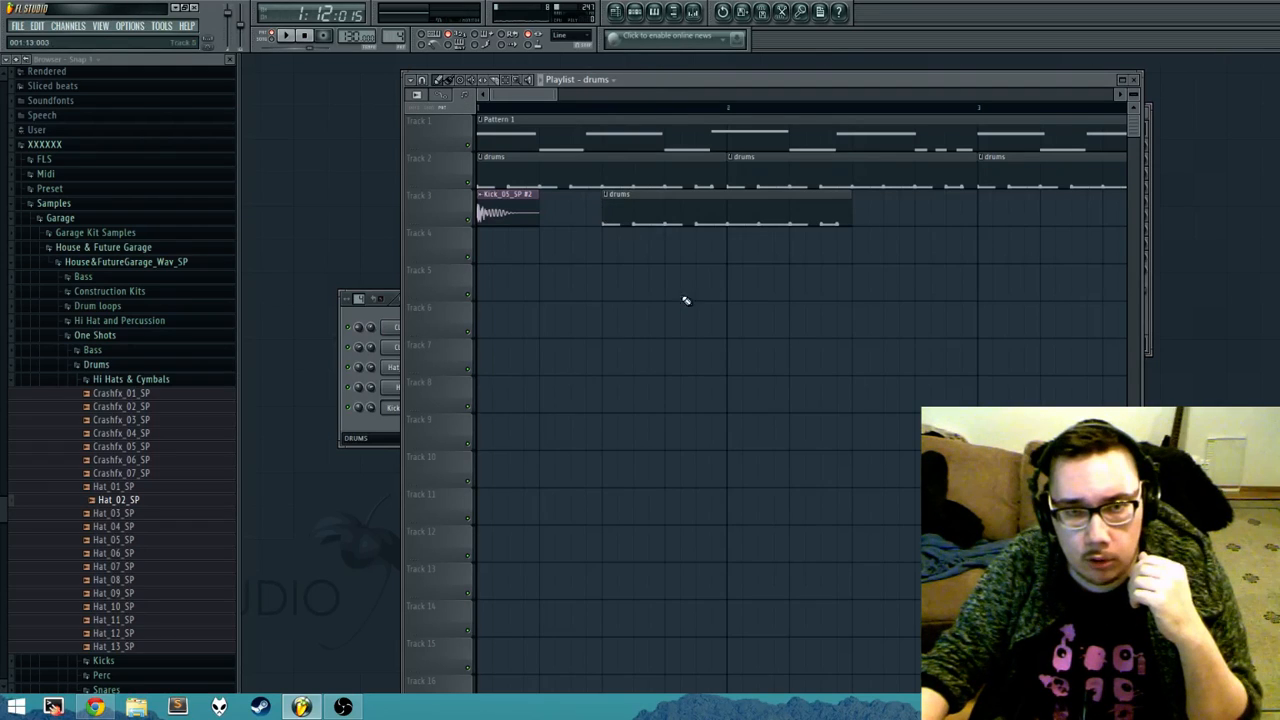
{"action": "right_click", "coordinate": [527, 220]}
{"action": "right_click", "coordinate": [634, 221]}
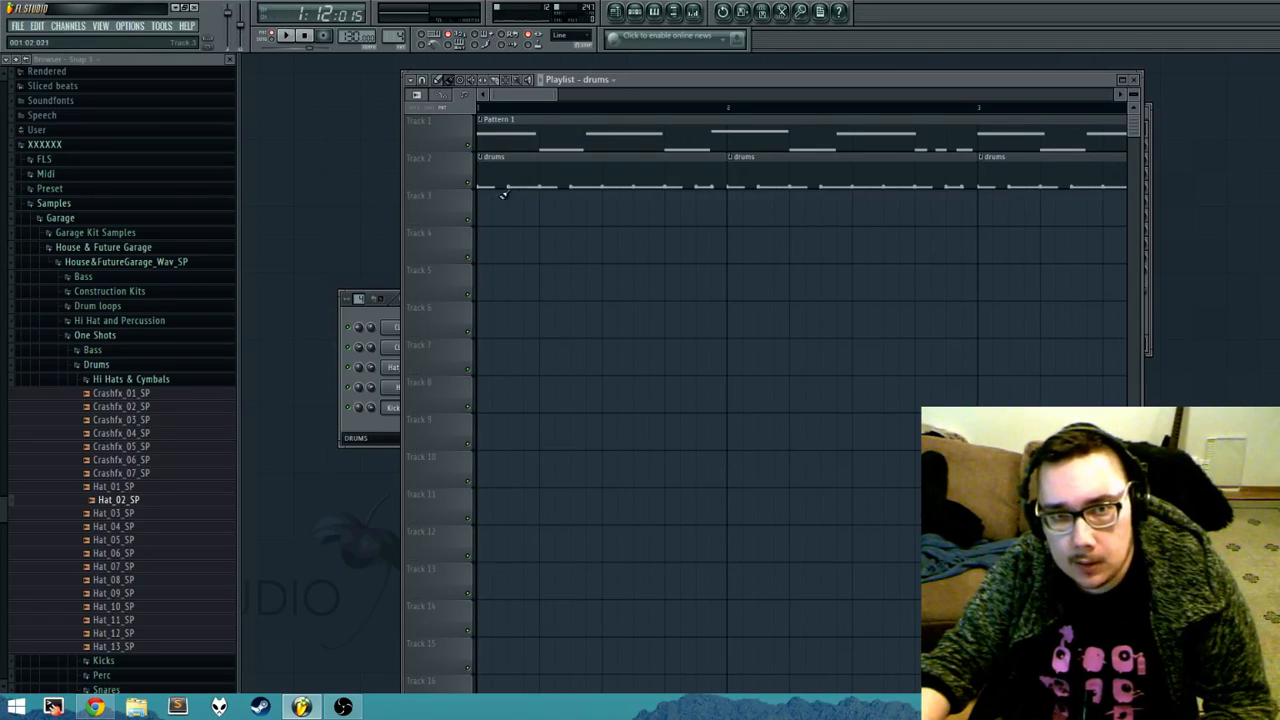
Step: Paint a continuous row of drums clips along Track 3 from bar 1 and erase them all
{"action": "left_click_drag", "start_coordinate": [486, 207], "coordinate": [1050, 215]}
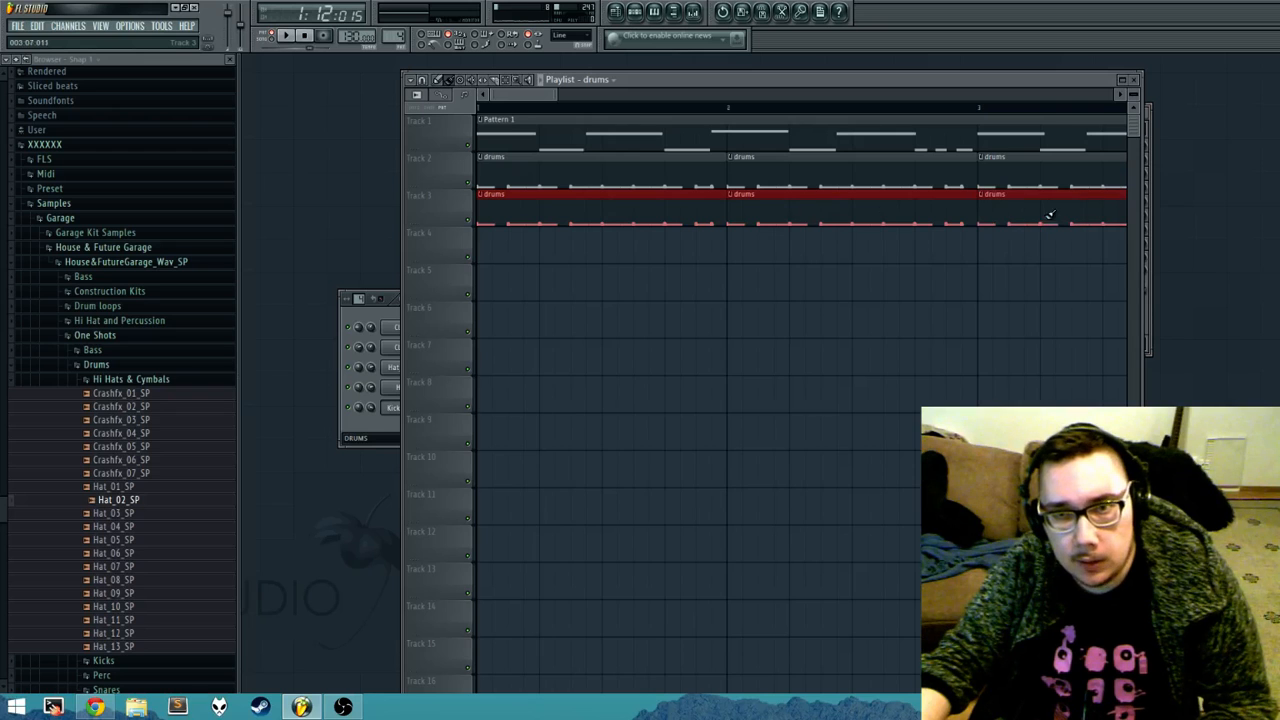
{"action": "scroll", "coordinate": [666, 248], "scroll_direction": "down", "scroll_amount": 4}
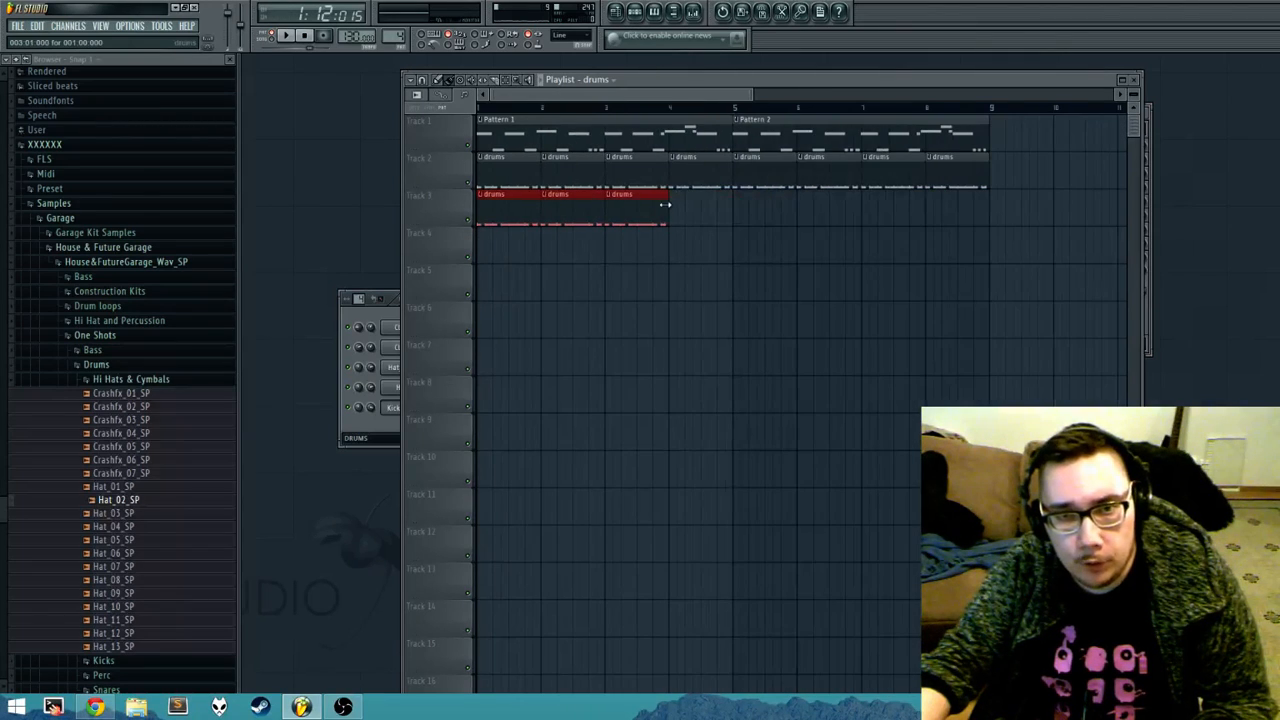
{"action": "left_click_drag", "start_coordinate": [670, 207], "coordinate": [943, 210]}
{"action": "right_click", "coordinate": [943, 211]}
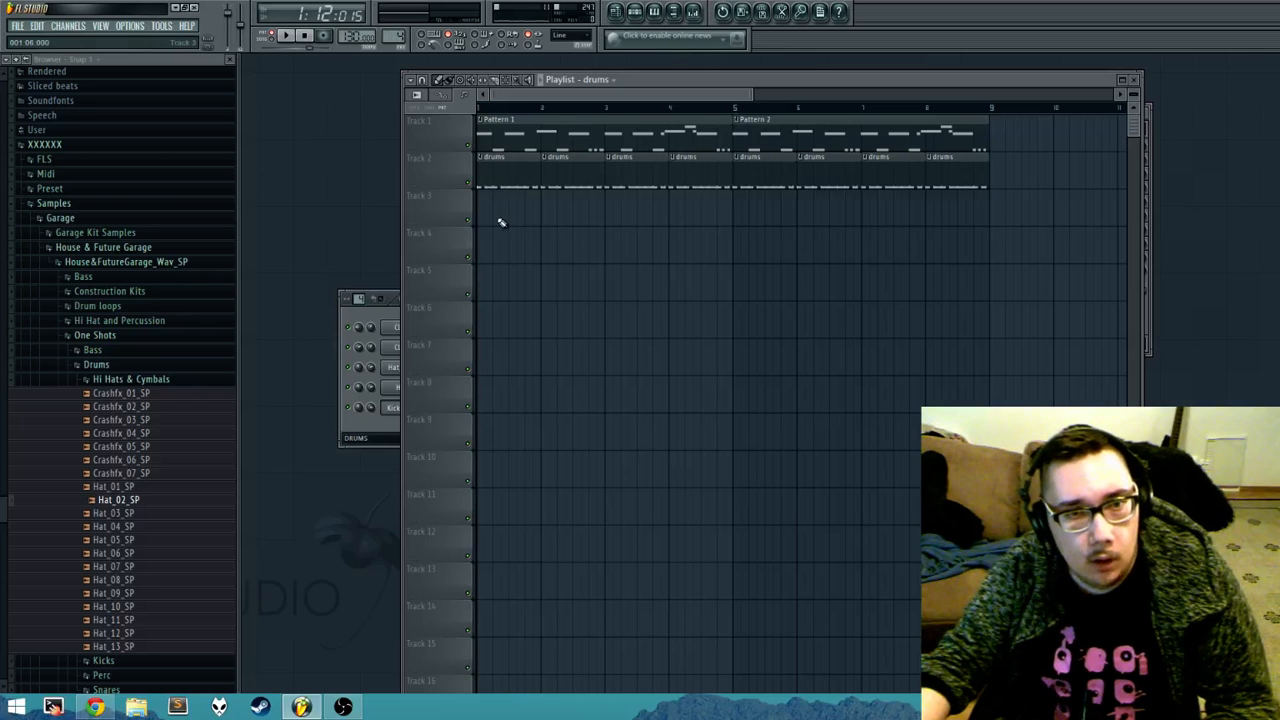
Step: Place drums clips over the first three bars of Track 3 again and delete them one by one
{"action": "mouse_move", "coordinate": [530, 212]}
{"action": "left_mouse_down"}
{"action": "mouse_move", "coordinate": [466, 217]}
{"action": "mouse_move", "coordinate": [609, 211]}
{"action": "mouse_move", "coordinate": [666, 229]}
{"action": "mouse_move", "coordinate": [604, 247]}
{"action": "left_mouse_up"}
{"action": "right_click", "coordinate": [650, 211]}
{"action": "right_click", "coordinate": [590, 218]}
{"action": "right_click", "coordinate": [530, 218]}
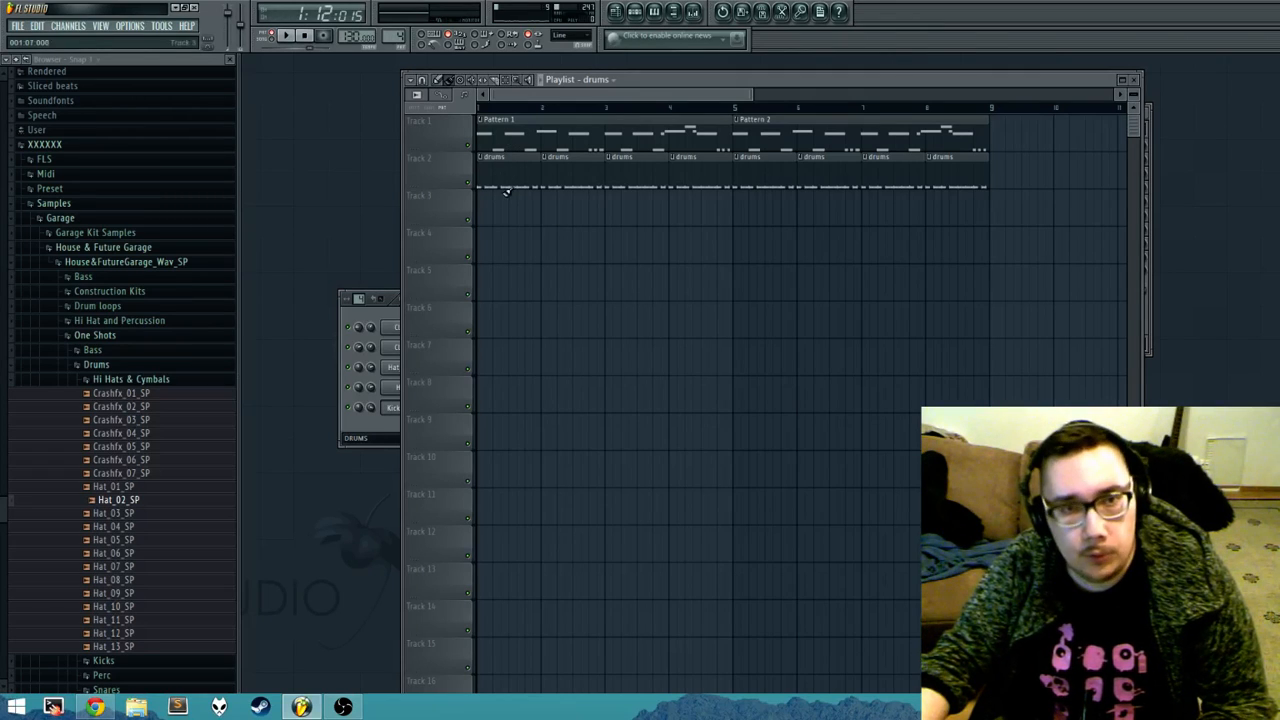
Step: Delete the drums clips at bars 1, 2, 4 and 6 of Track 2 with the Delete tool
{"action": "left_click", "coordinate": [462, 82]}
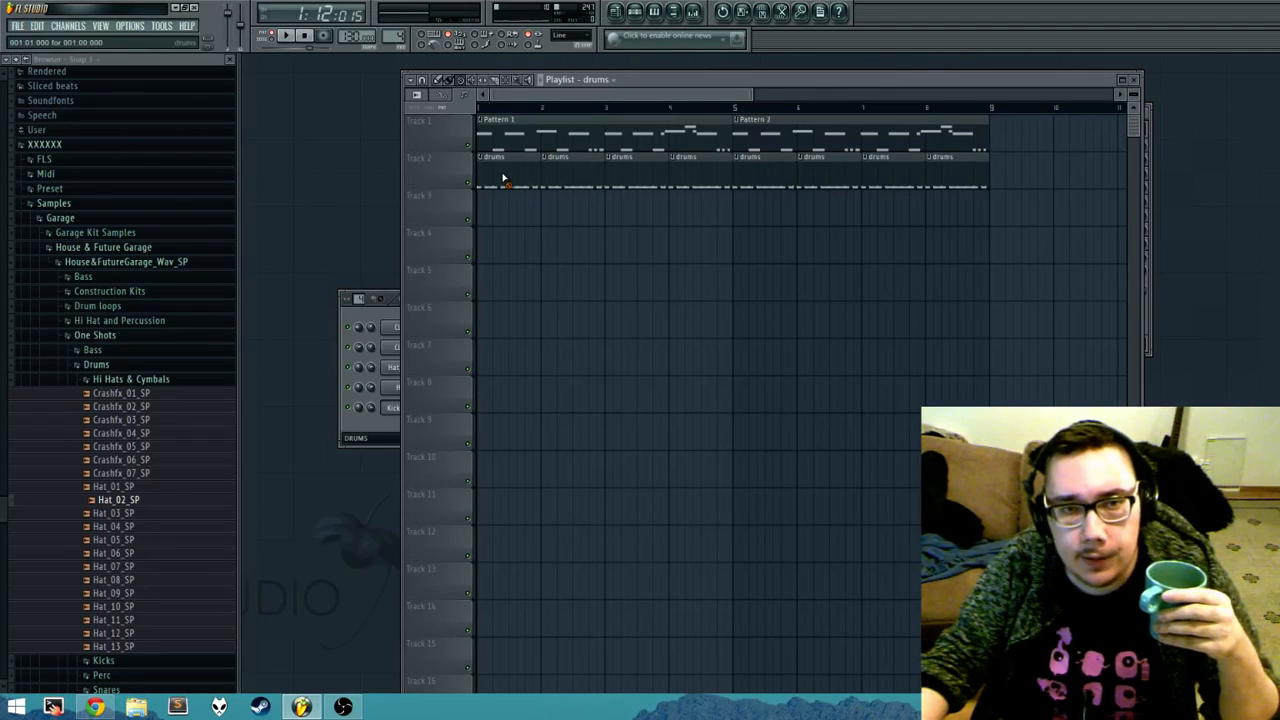
{"action": "left_click", "coordinate": [503, 176]}
{"action": "left_click", "coordinate": [578, 185]}
{"action": "left_click", "coordinate": [704, 181]}
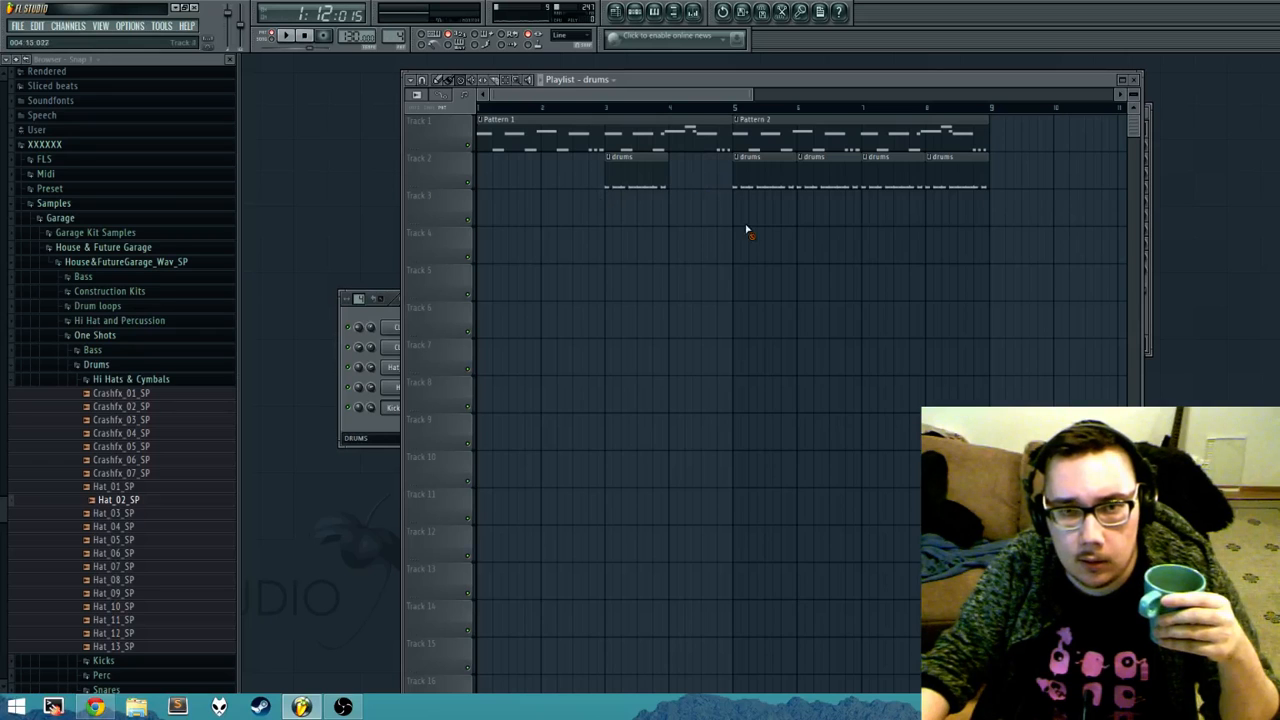
{"action": "left_click", "coordinate": [815, 182]}
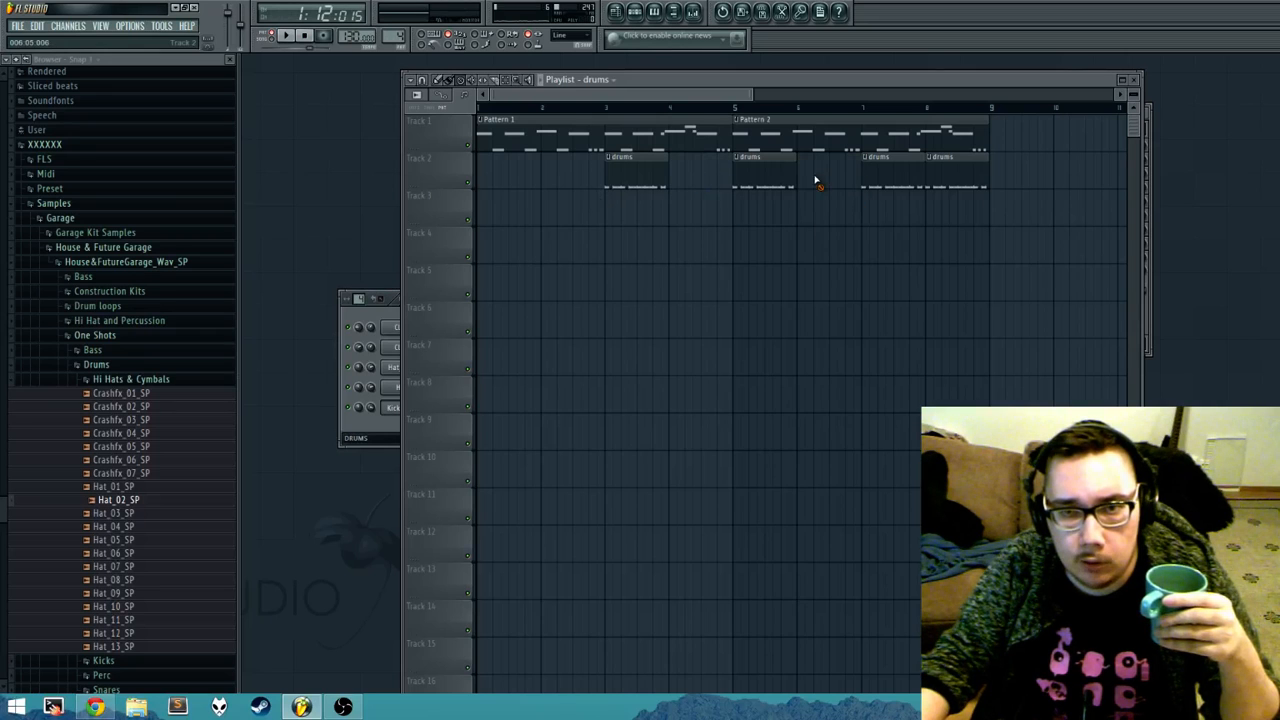
Step: Mute the four remaining drums clips on Track 2 with the Mute tool and unmute them all
{"action": "left_click", "coordinate": [472, 81]}
{"action": "left_click", "coordinate": [626, 178]}
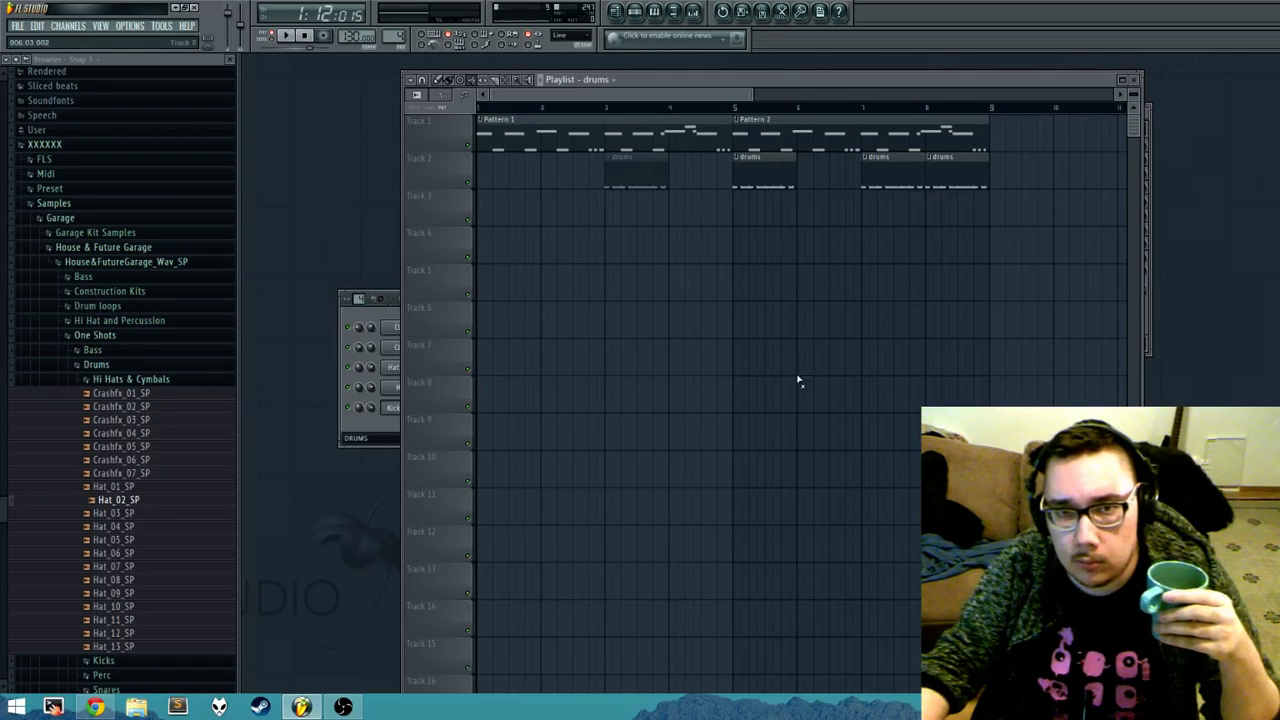
{"action": "left_click", "coordinate": [763, 186]}
{"action": "left_click", "coordinate": [900, 180]}
{"action": "left_click", "coordinate": [962, 188]}
{"action": "left_click", "coordinate": [900, 188]}
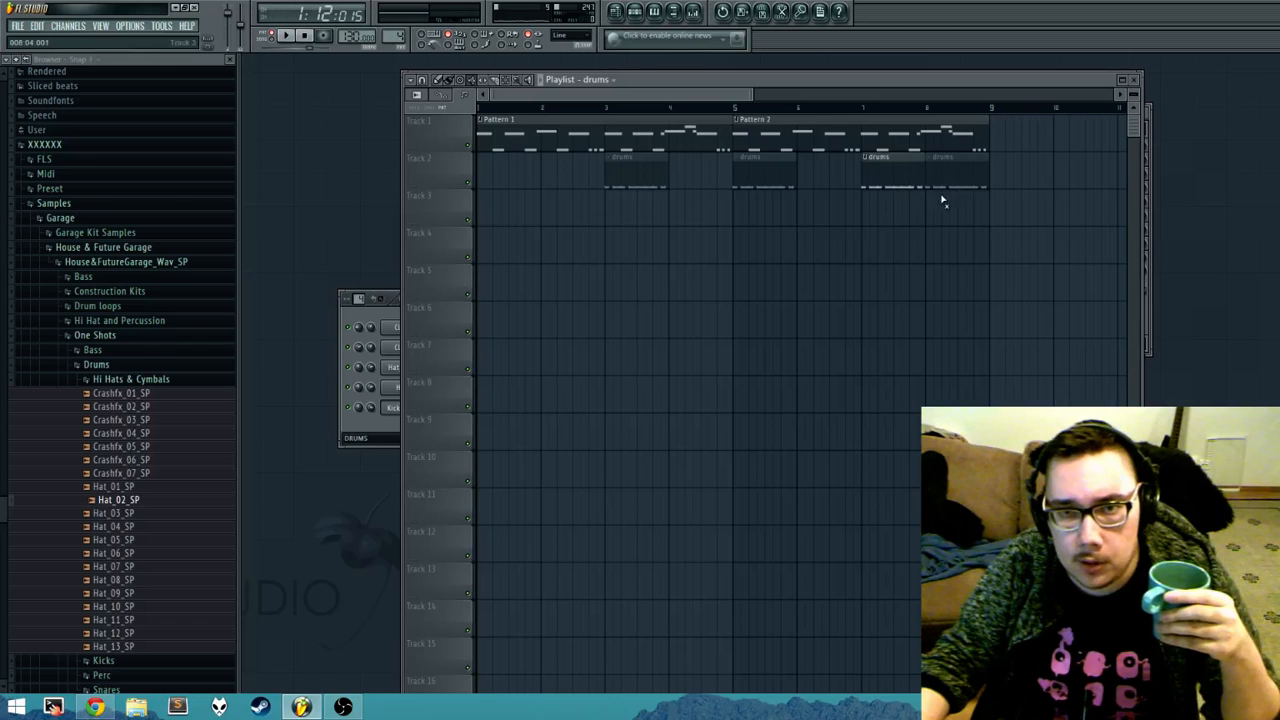
{"action": "left_click", "coordinate": [945, 190]}
{"action": "left_click", "coordinate": [772, 188]}
{"action": "left_click", "coordinate": [616, 188]}
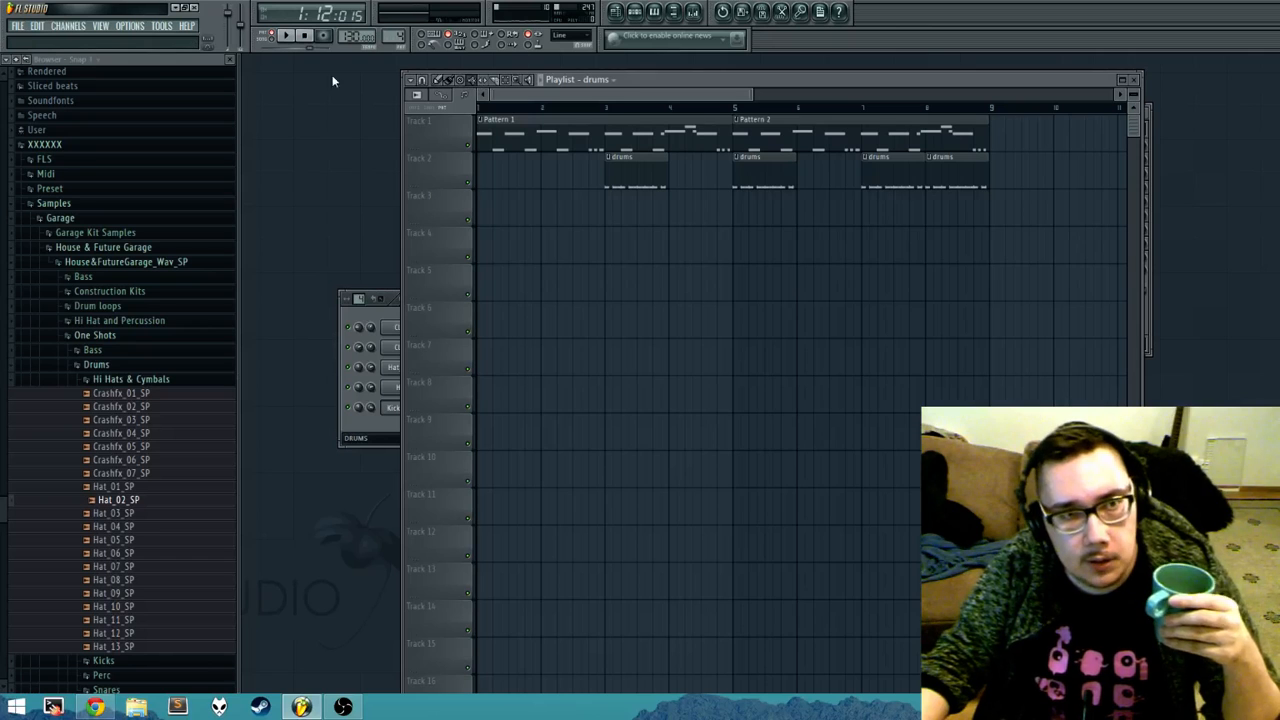
Step: Erase the drums clips at bars 3 and 5 of Track 2 with the Draw tool and place them back
{"action": "left_click", "coordinate": [441, 84]}
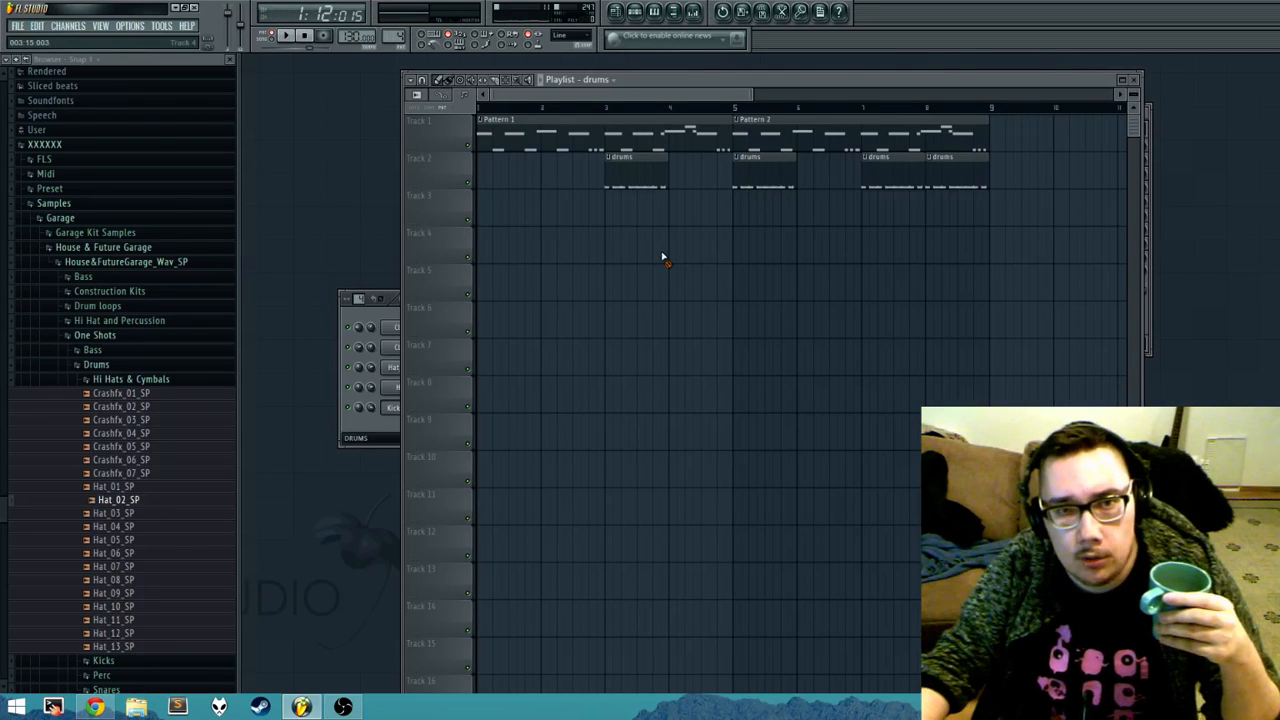
{"action": "right_click", "coordinate": [636, 183]}
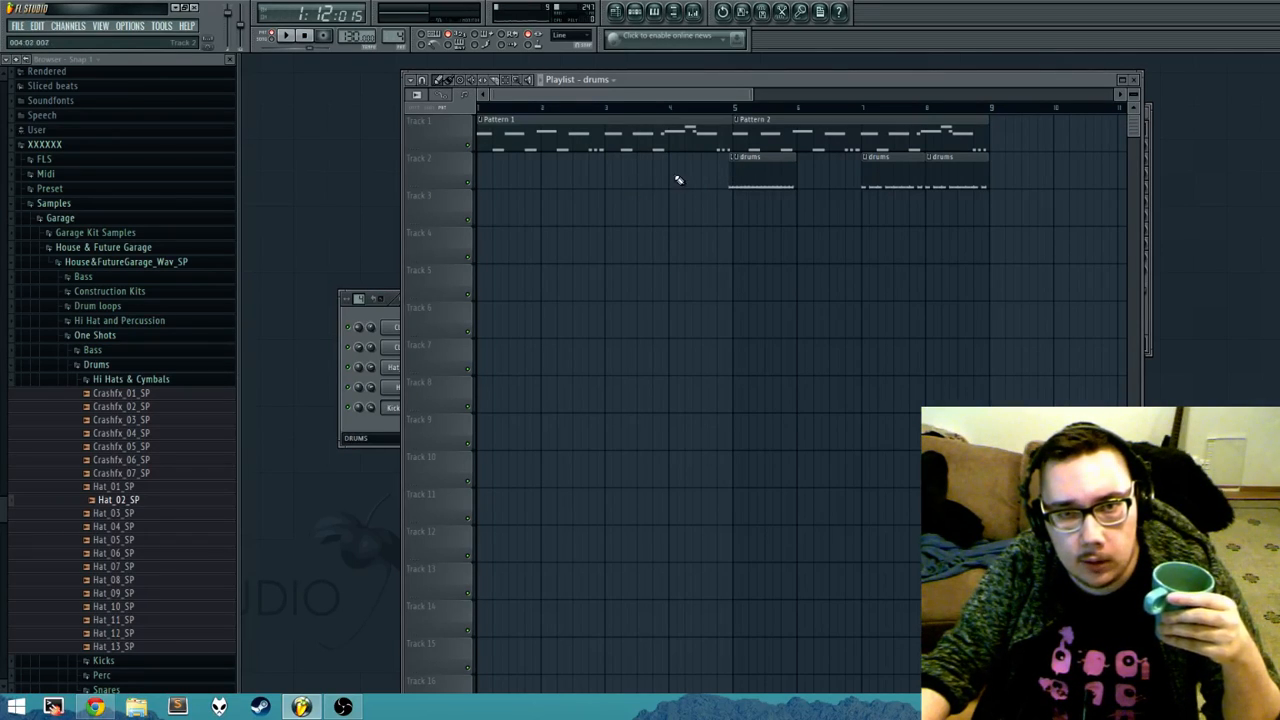
{"action": "left_click", "coordinate": [636, 178]}
{"action": "right_click", "coordinate": [774, 175]}
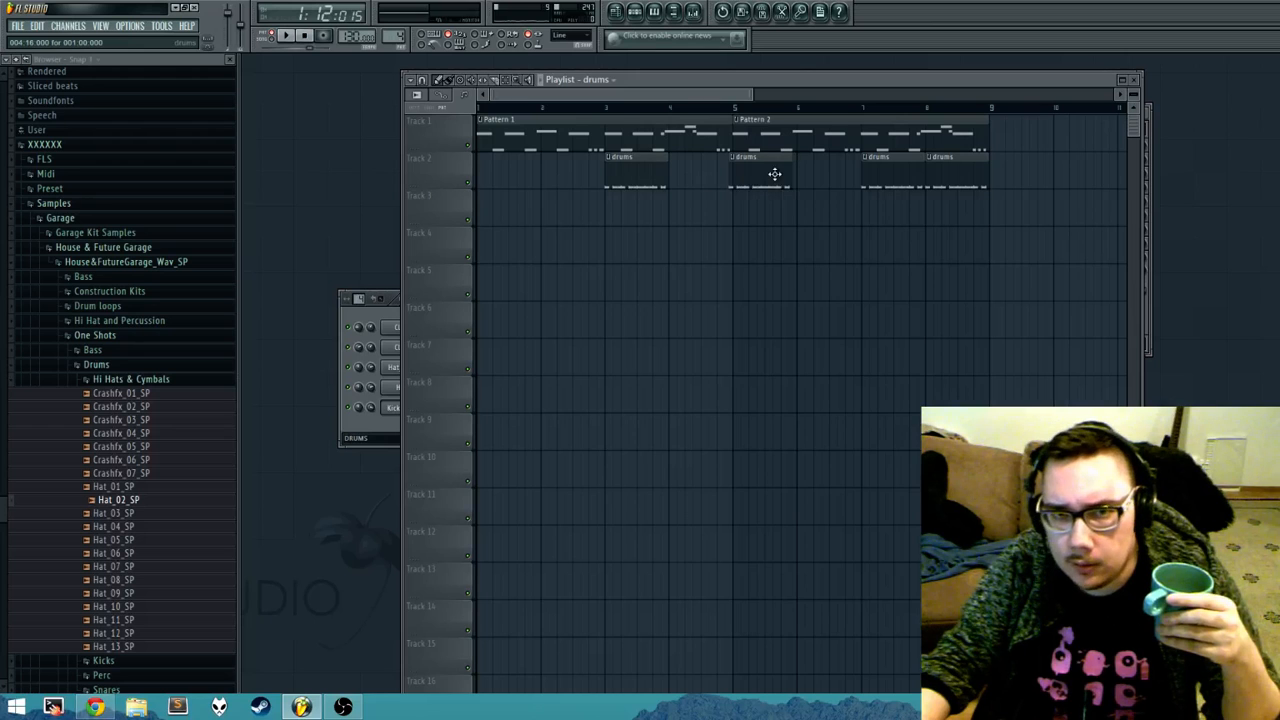
{"action": "right_click", "coordinate": [762, 181]}
{"action": "left_click", "coordinate": [738, 181]}
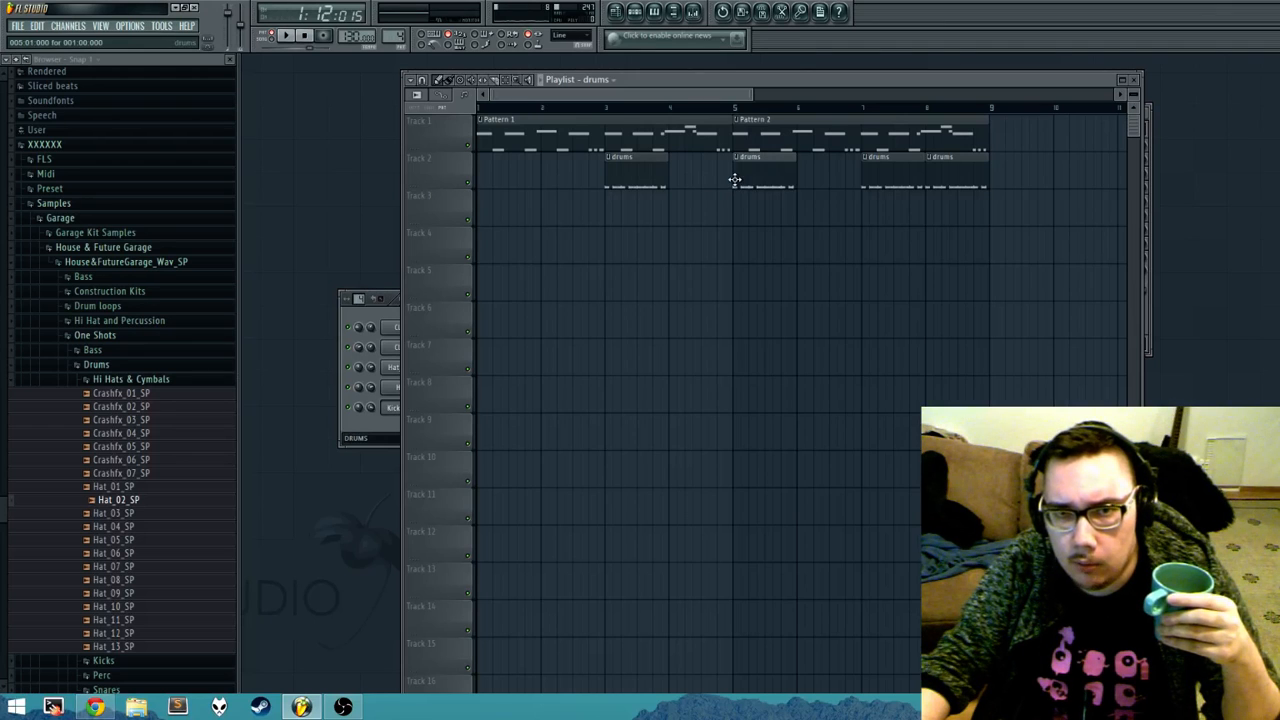
Step: Set the playlist snap to Beat and fill the empty bars 1, 2, 4 and 6 of Track 2 with drums clips
{"action": "left_click", "coordinate": [424, 80]}
{"action": "left_click", "coordinate": [448, 268]}
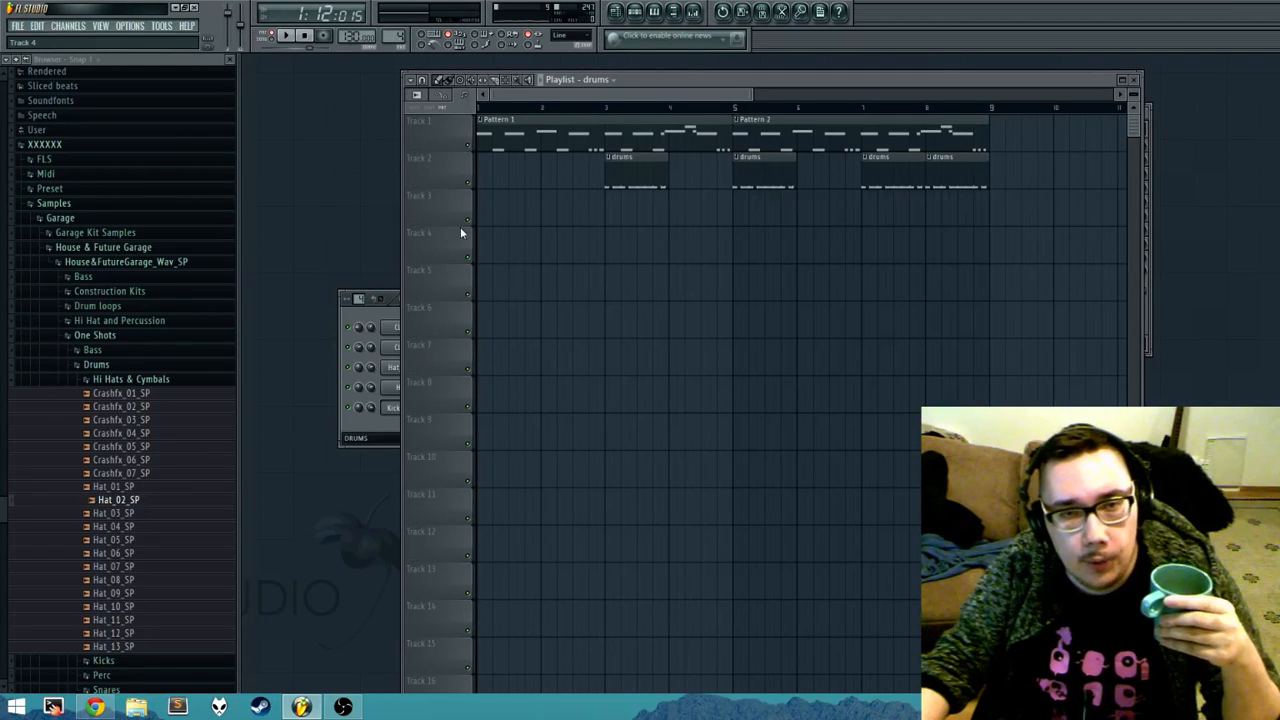
{"action": "left_click_drag", "start_coordinate": [751, 94], "coordinate": [715, 94]}
{"action": "left_click", "coordinate": [555, 176]}
{"action": "left_click", "coordinate": [482, 178]}
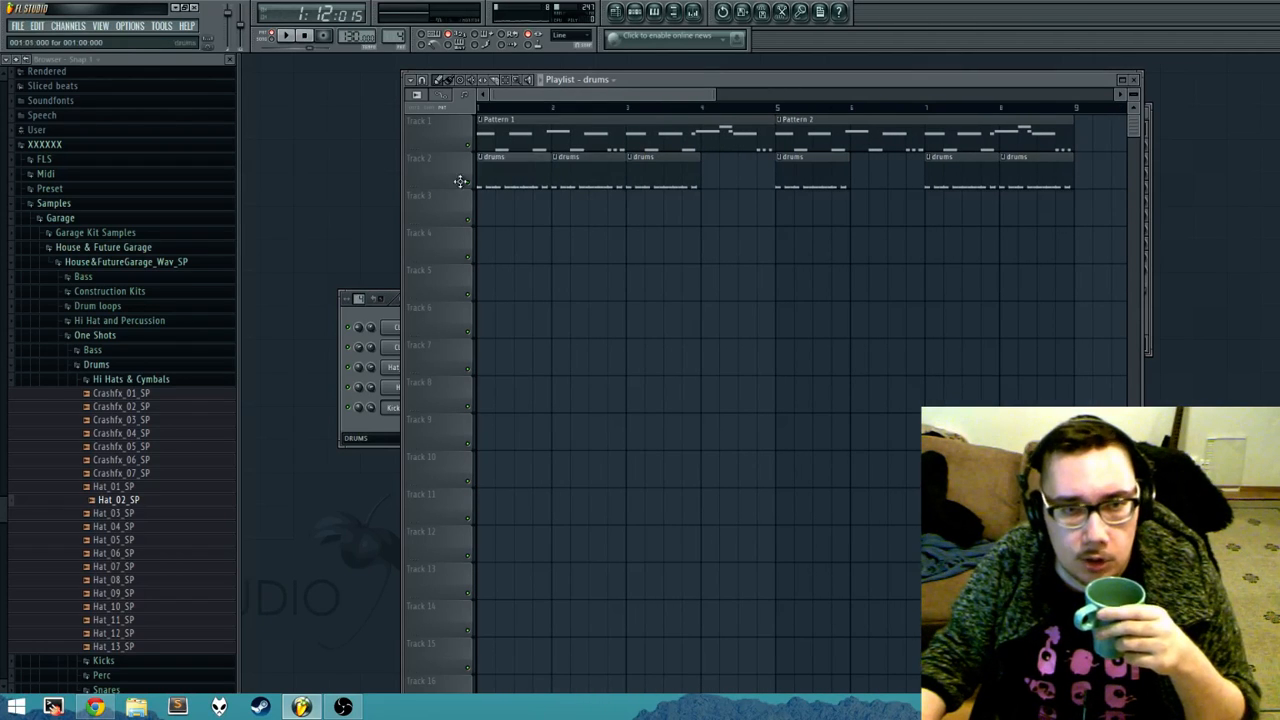
{"action": "left_click", "coordinate": [710, 181]}
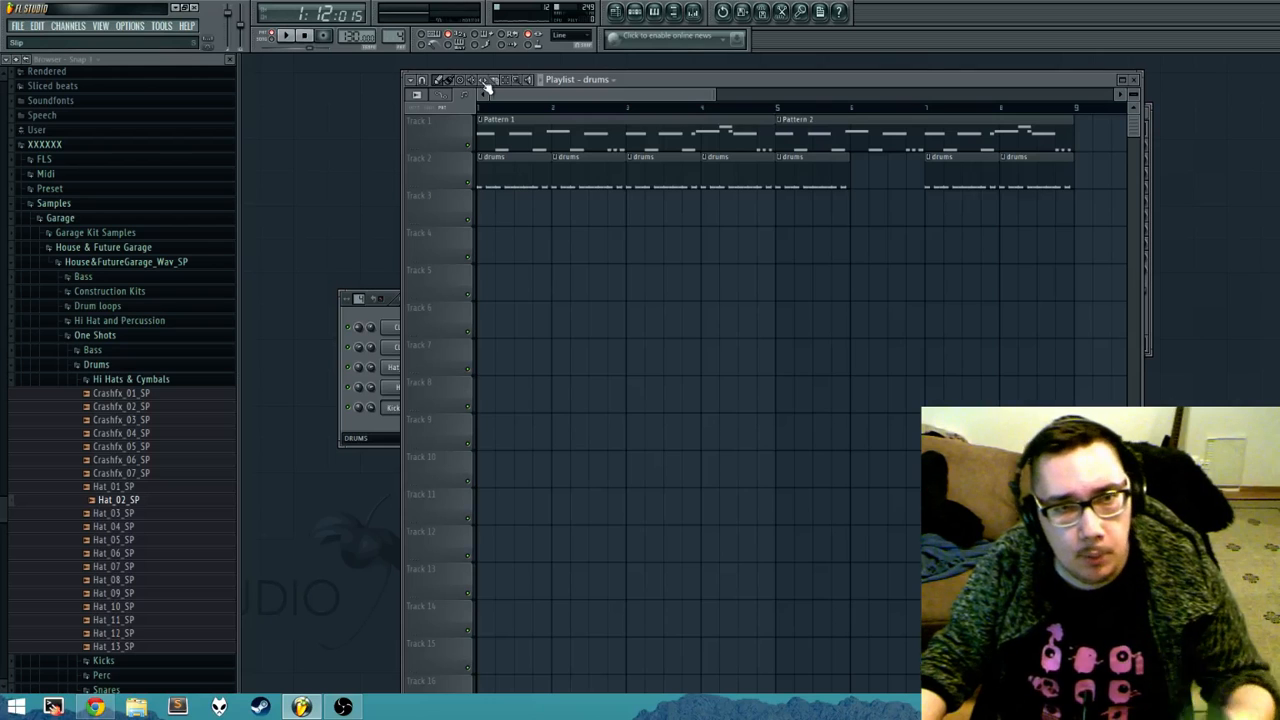
{"action": "left_click", "coordinate": [853, 178]}
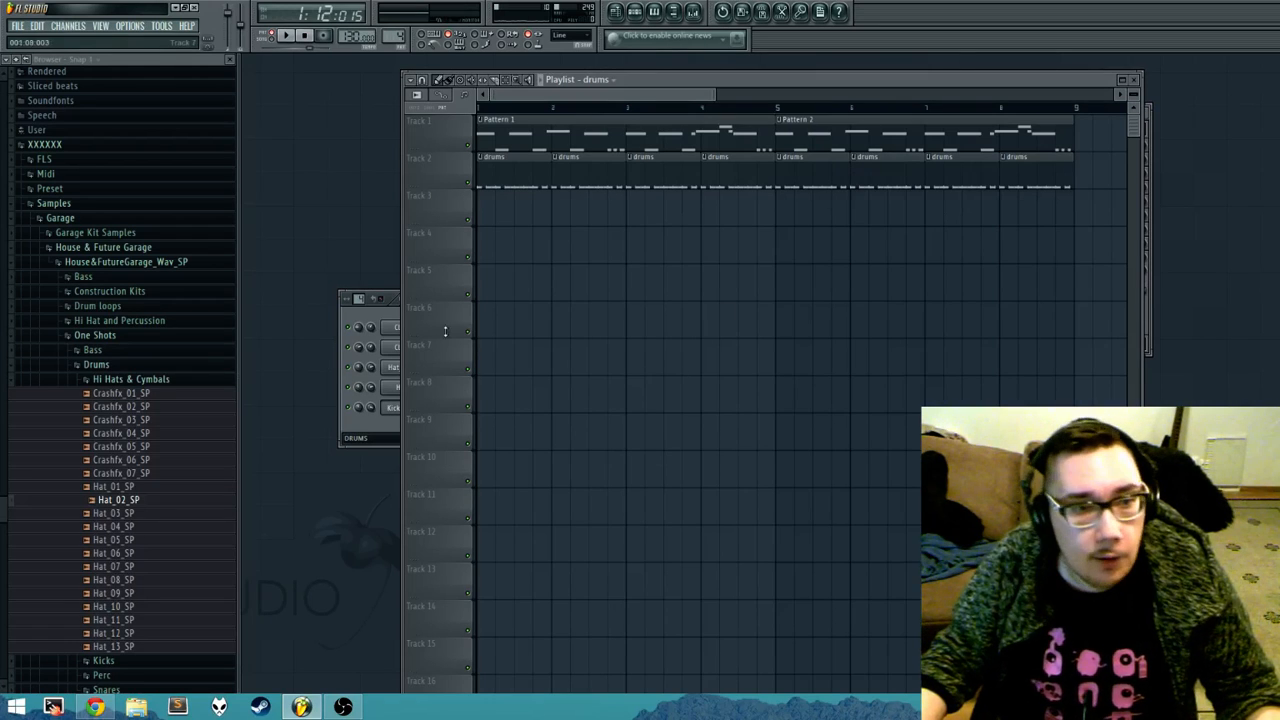
Step: Preview samples in the House&FutureGarage Vocals folder and place 120_B_InsideVox_01_SP on Track 3 at bar 2
{"action": "left_click", "coordinate": [110, 336]}
{"action": "left_click", "coordinate": [118, 594]}
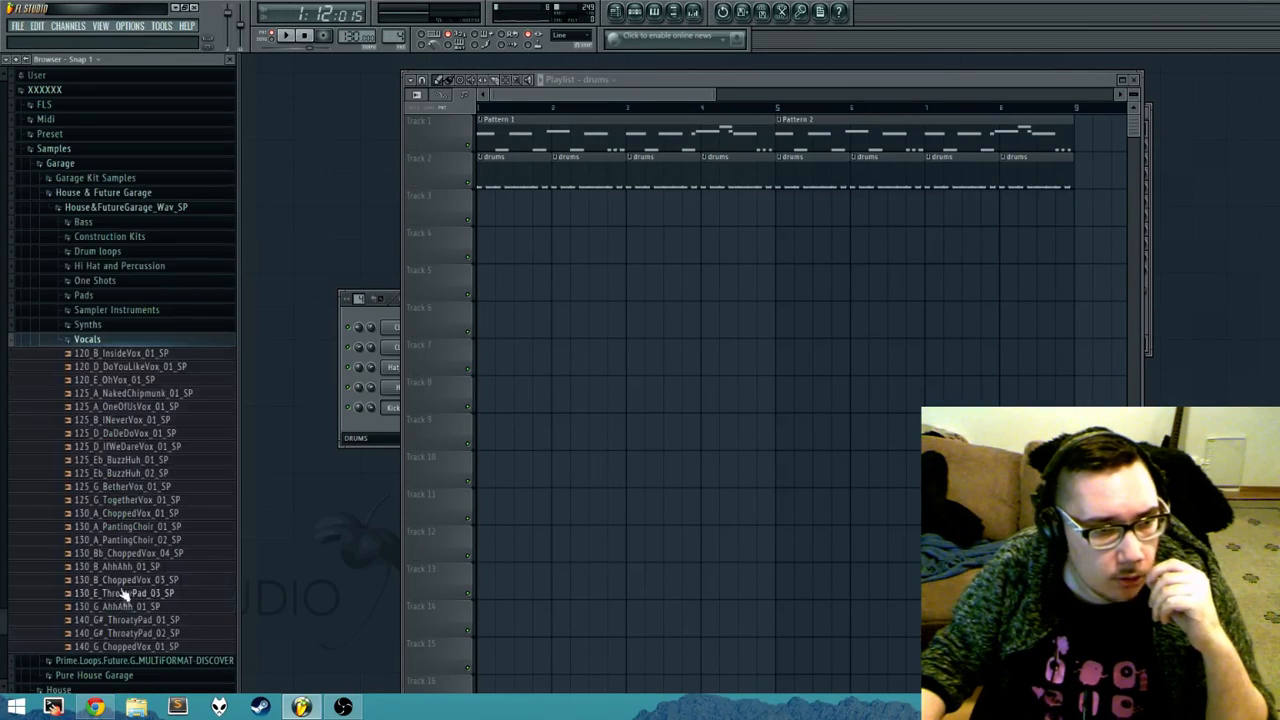
{"action": "left_click", "coordinate": [128, 366]}
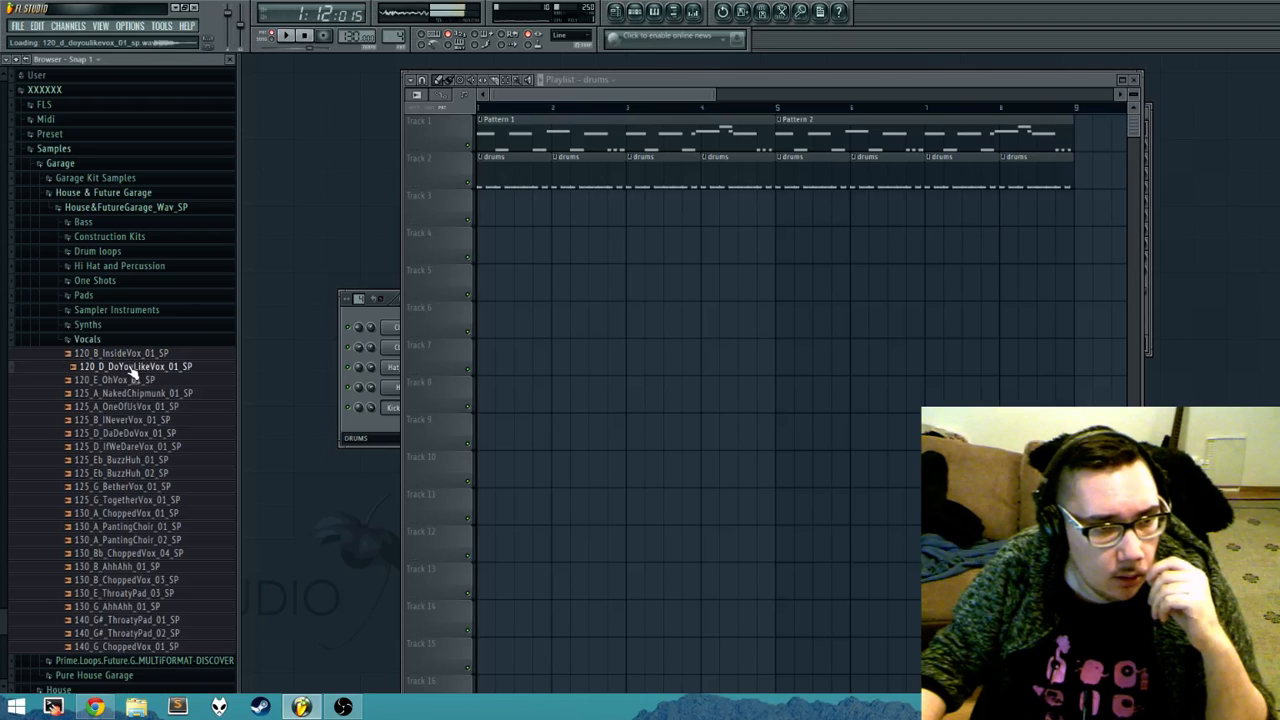
{"action": "key", "text": "Up"}
{"action": "left_click_drag", "start_coordinate": [131, 356], "coordinate": [556, 214]}
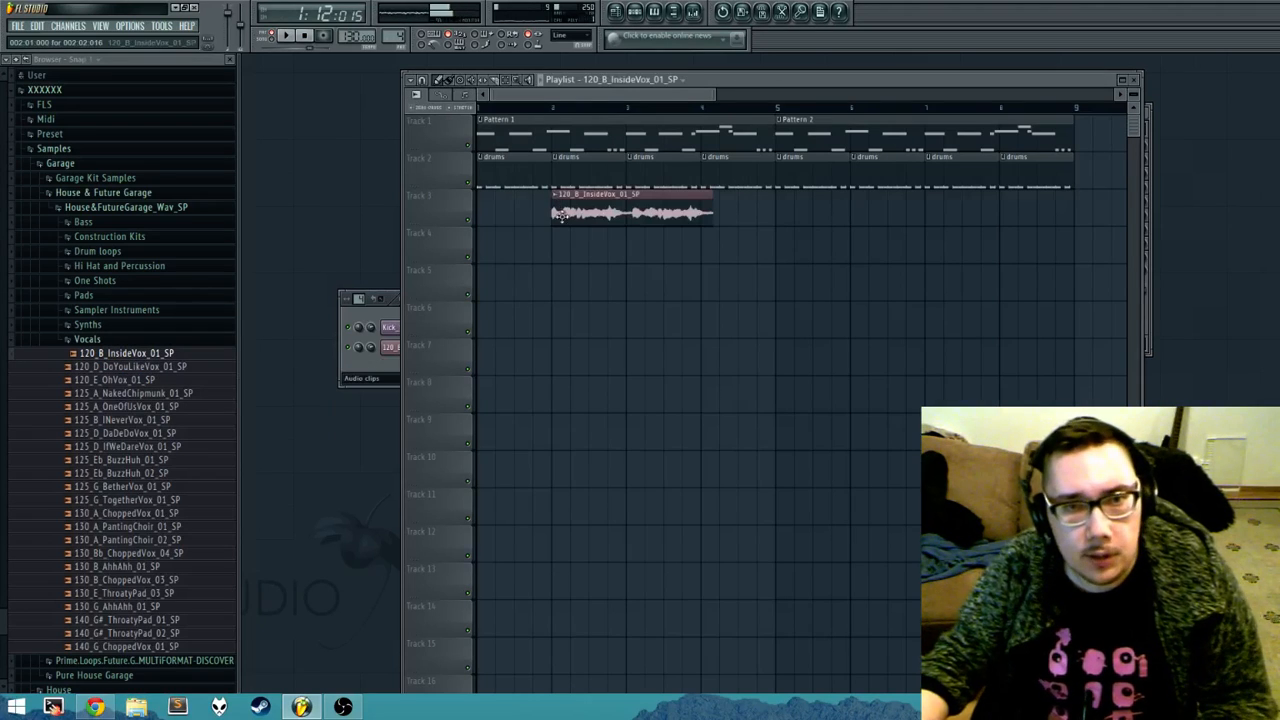
Step: Mute Tracks 1 and 2, and move the vocal clip on Track 3 to the start of bar 1 for playback
{"action": "left_click", "coordinate": [467, 182]}
{"action": "left_click", "coordinate": [467, 145]}
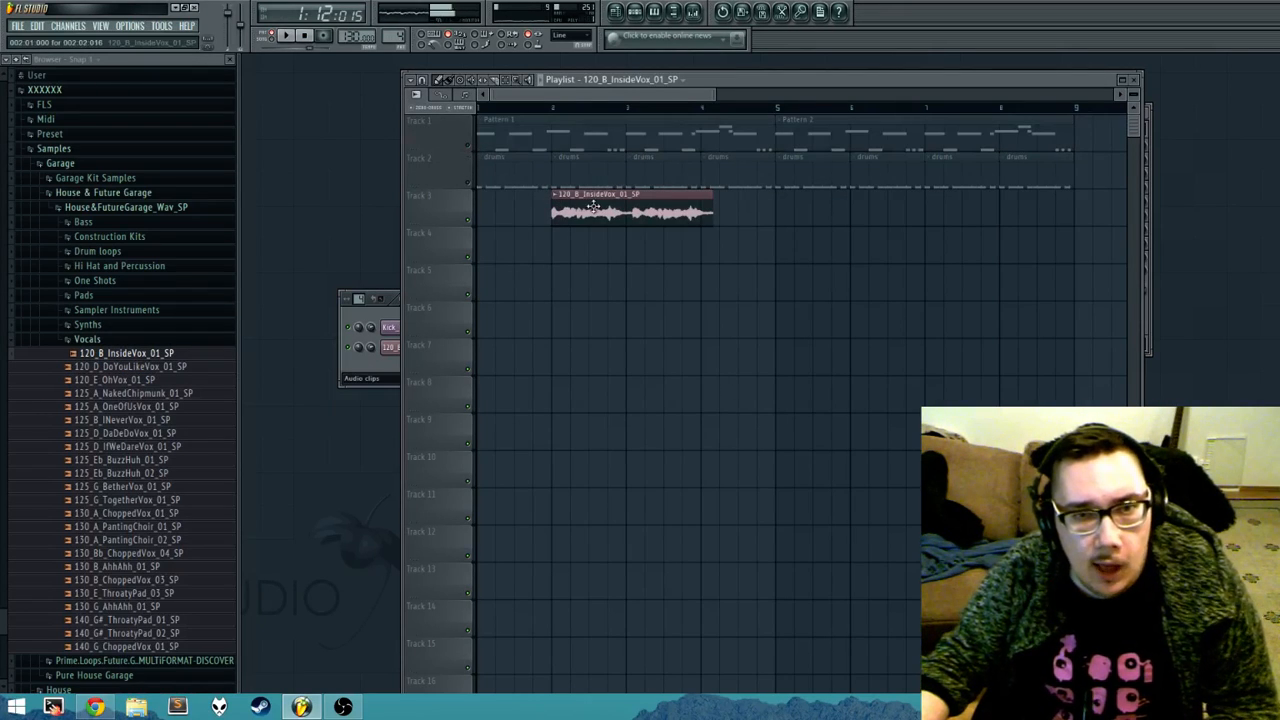
{"action": "left_click_drag", "start_coordinate": [682, 211], "coordinate": [607, 211]}
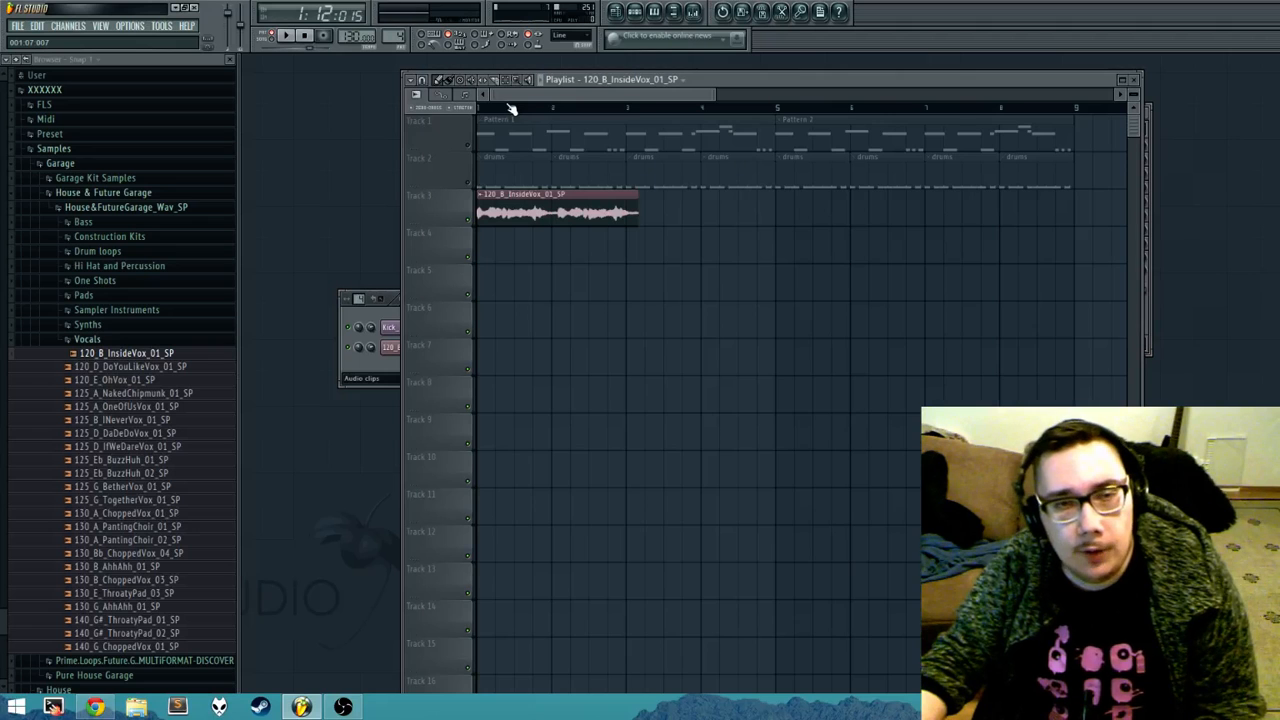
{"action": "key", "text": "space"}
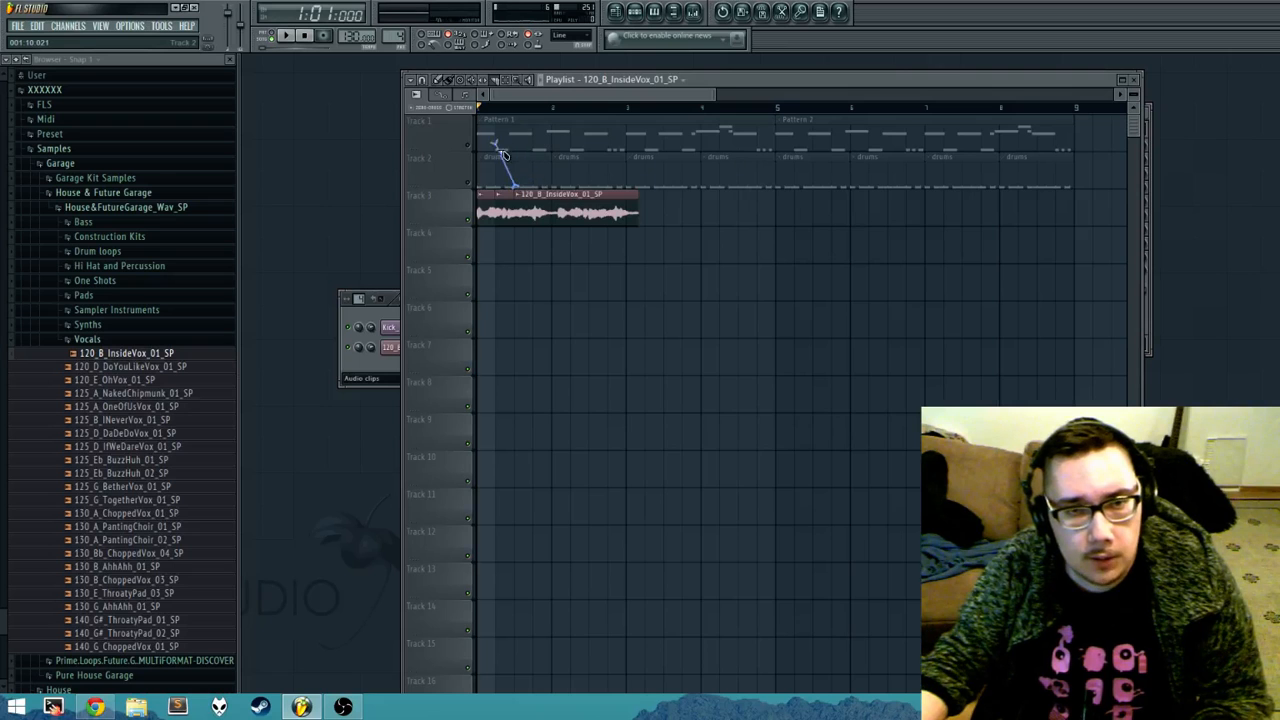
Step: Slice the vocal clip on Track 3 at every beat up to the start of bar 3
{"action": "left_click", "coordinate": [554, 220]}
{"action": "left_click", "coordinate": [573, 221]}
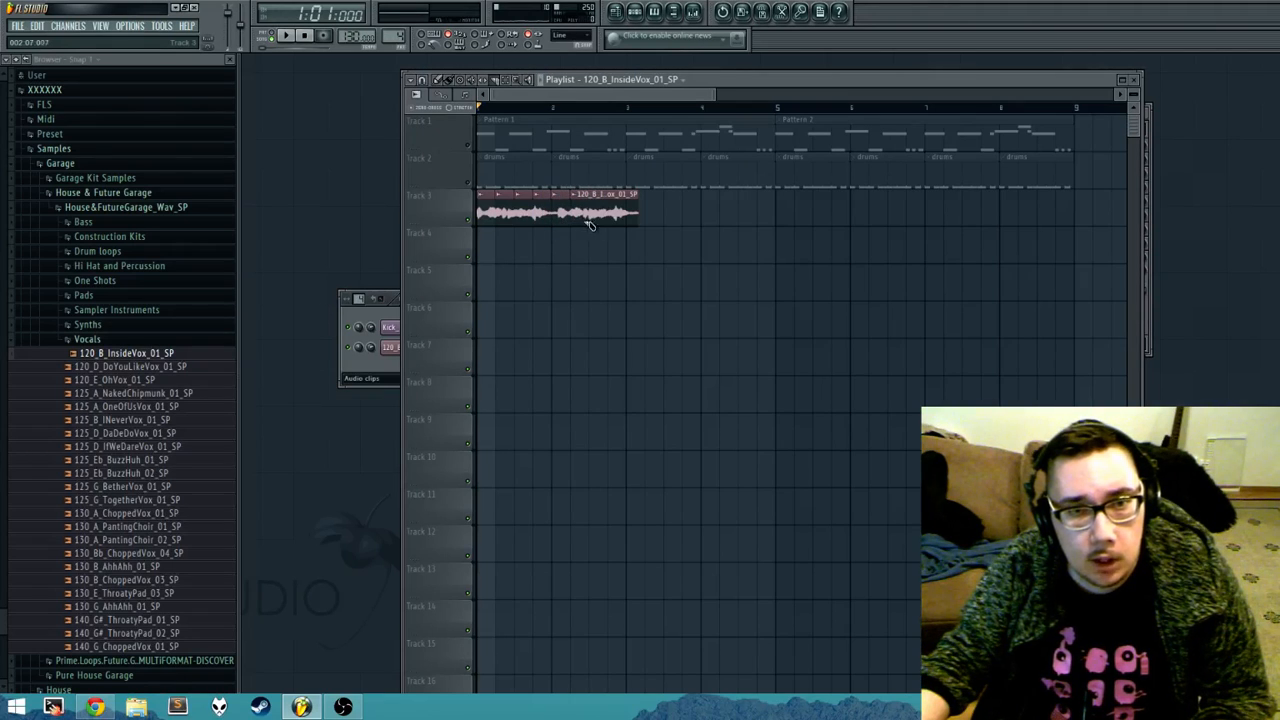
{"action": "left_click", "coordinate": [591, 220]}
{"action": "left_click", "coordinate": [608, 218]}
{"action": "left_click", "coordinate": [628, 215]}
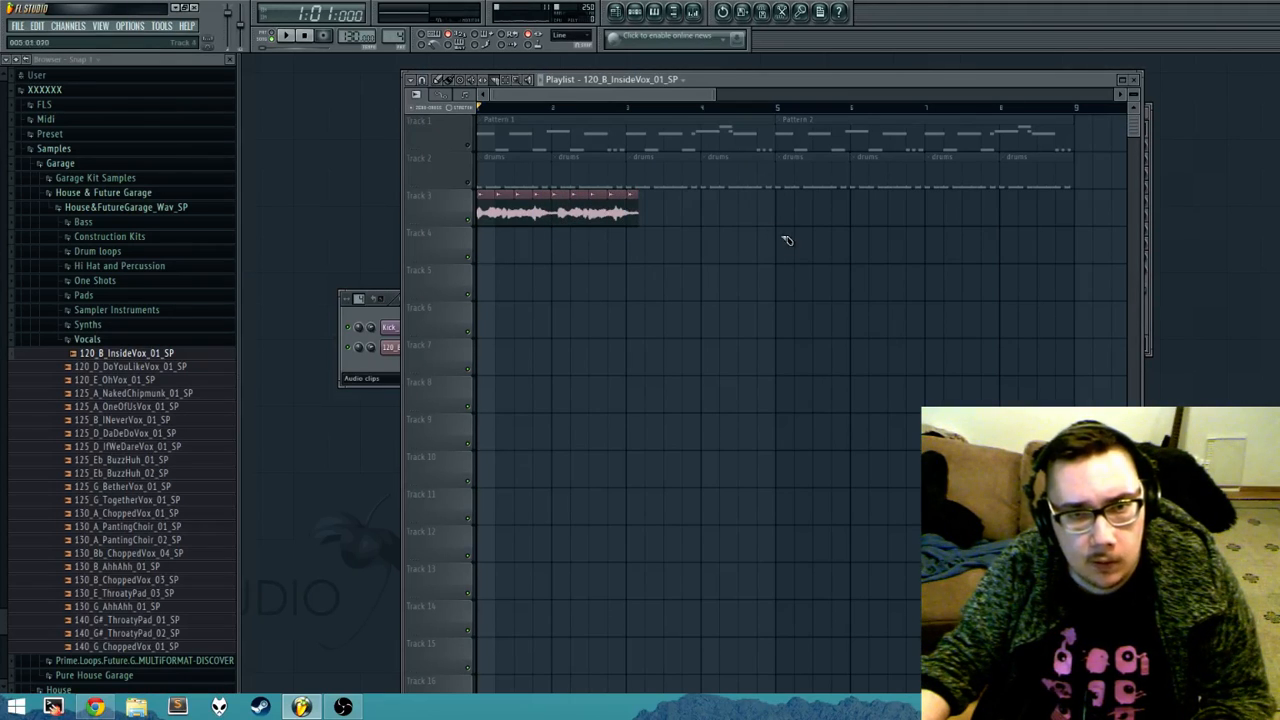
Step: Erase all the vocal slices on Track 3 except the first one with the Draw tool
{"action": "key", "text": "p"}
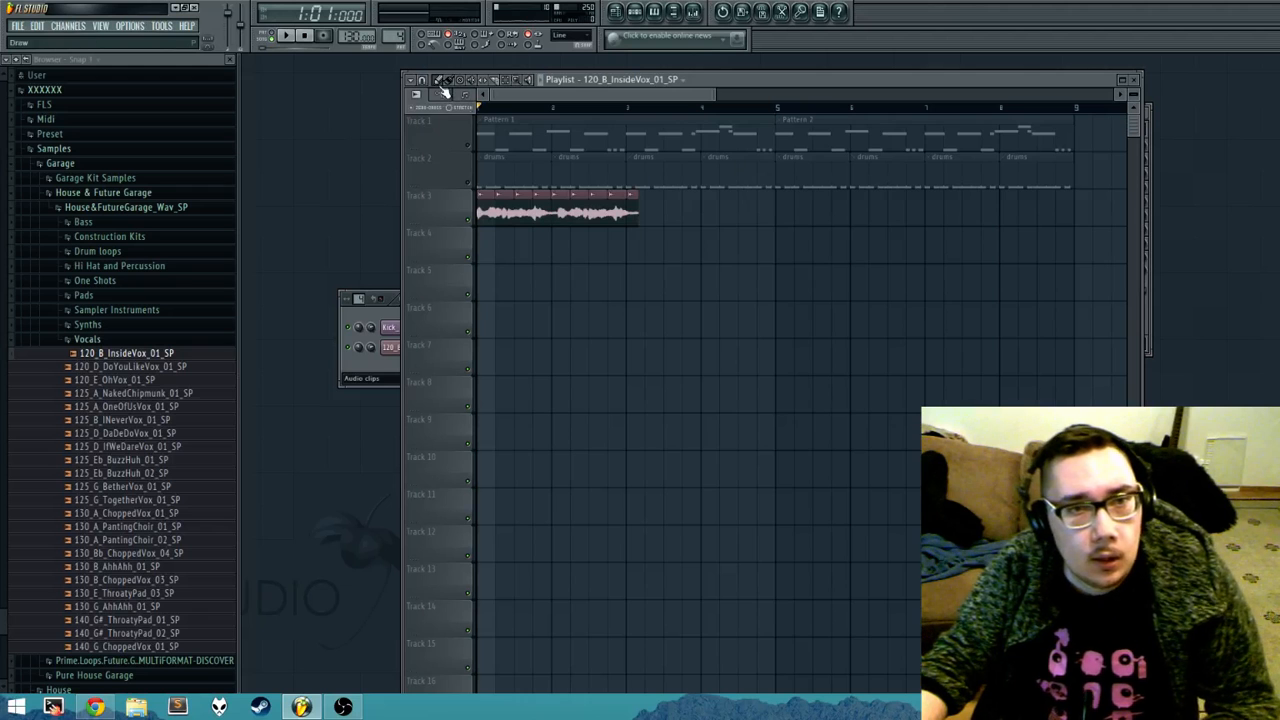
{"action": "left_click_drag", "start_coordinate": [635, 215], "coordinate": [496, 213]}
{"action": "scroll", "coordinate": [520, 224], "scroll_direction": "up", "scroll_amount": 2}
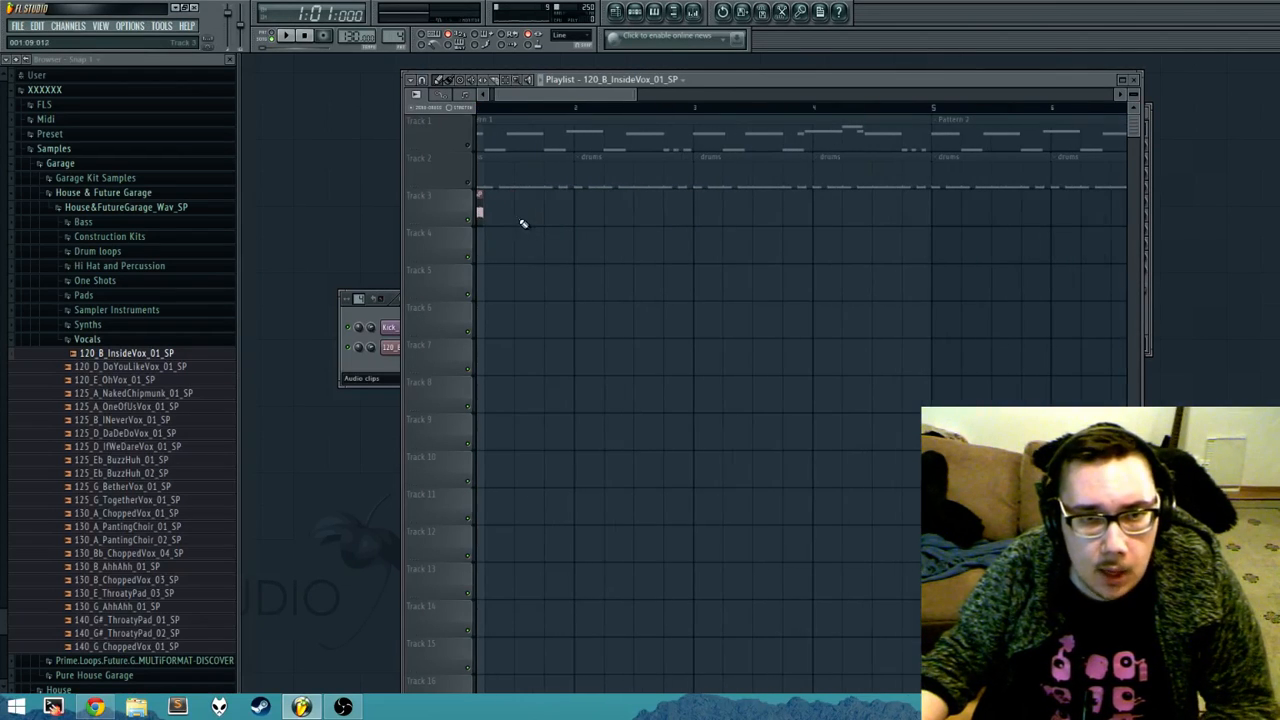
{"action": "scroll", "coordinate": [531, 217], "scroll_direction": "up", "scroll_amount": 3}
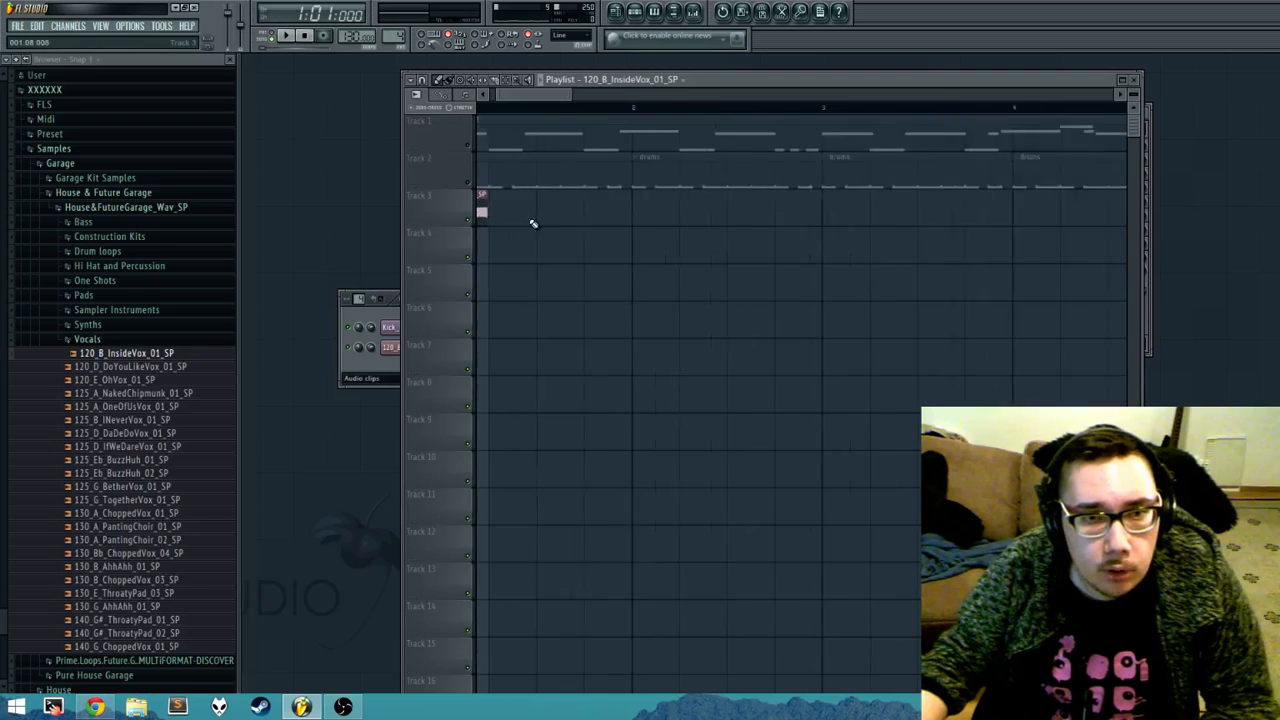
Step: Set the playlist snap to 1/4 beat and shorten the remaining vocal slice to about half a beat
{"action": "left_click", "coordinate": [436, 84]}
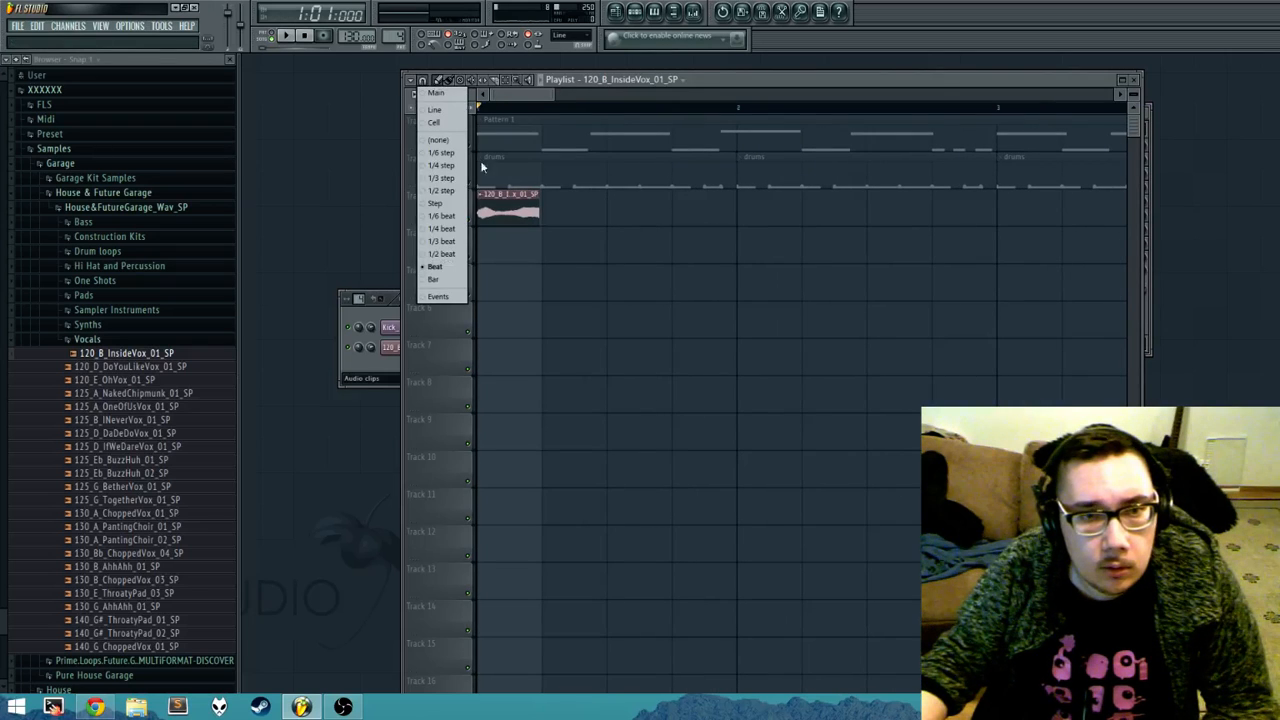
{"action": "left_click", "coordinate": [441, 229]}
{"action": "left_click_drag", "start_coordinate": [539, 214], "coordinate": [512, 216]}
Step: Place copies of the vocal chop at steps 4, 7, 9, 11 and 15 of bar 1 on Track 3, and shift the last to step 14
{"action": "left_click", "coordinate": [529, 213]}
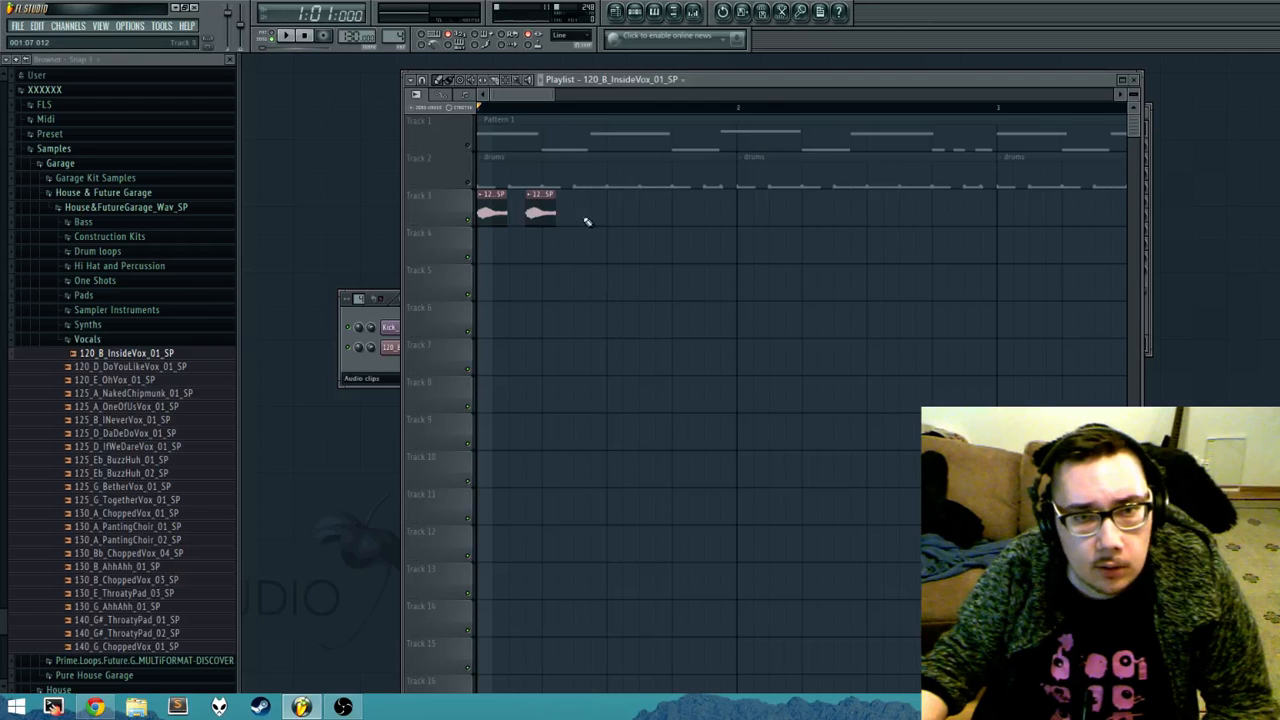
{"action": "left_click", "coordinate": [576, 213]}
{"action": "left_click", "coordinate": [610, 213]}
{"action": "left_click", "coordinate": [645, 214]}
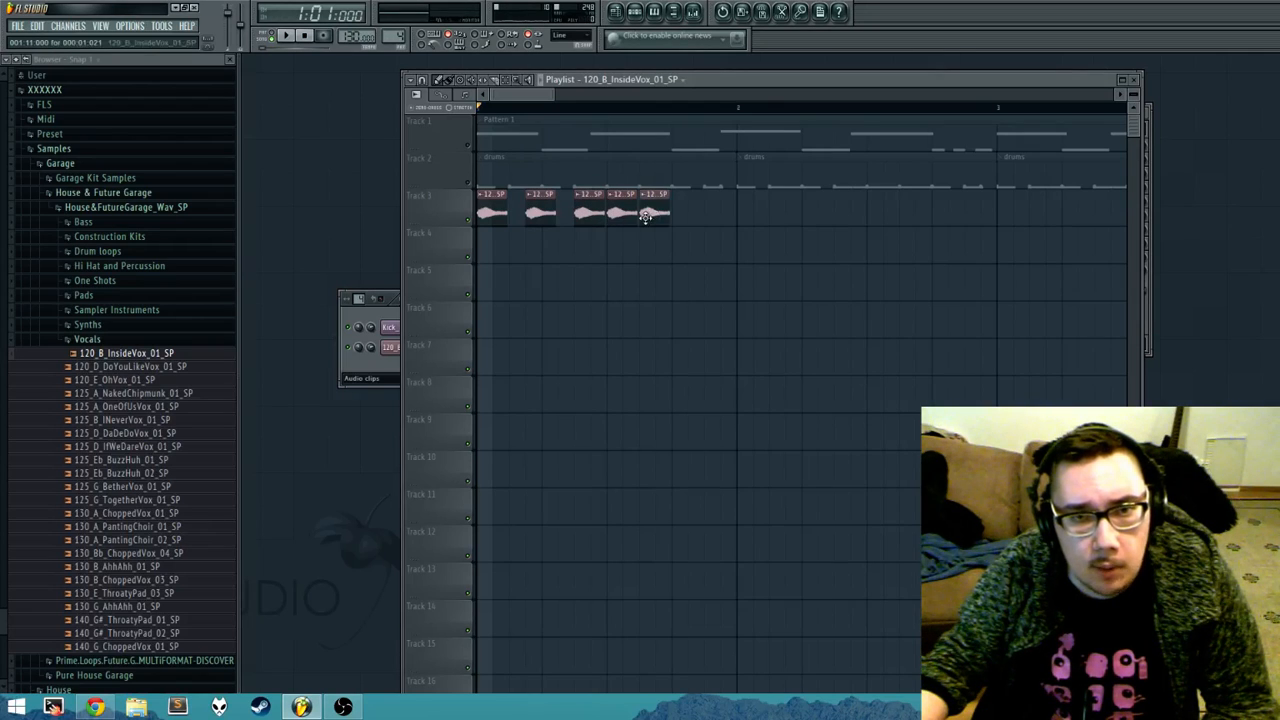
{"action": "left_click", "coordinate": [710, 215]}
{"action": "key", "text": "space"}
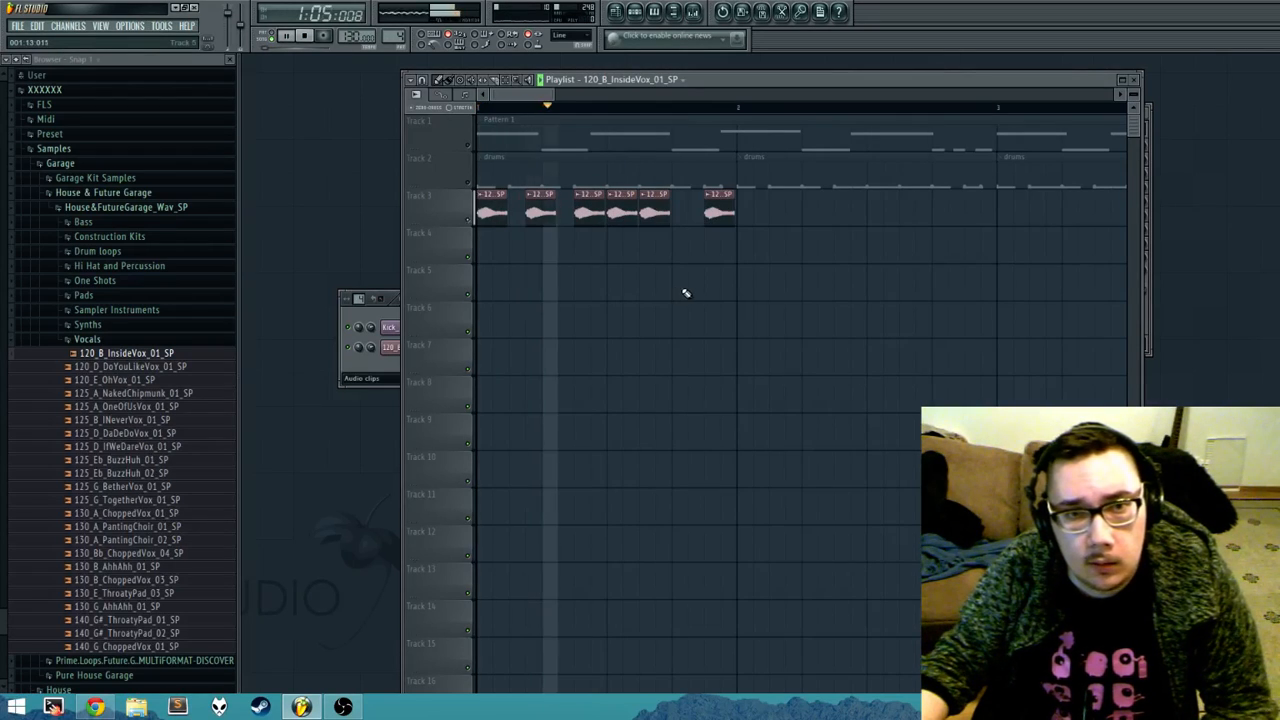
{"action": "key", "text": "space"}
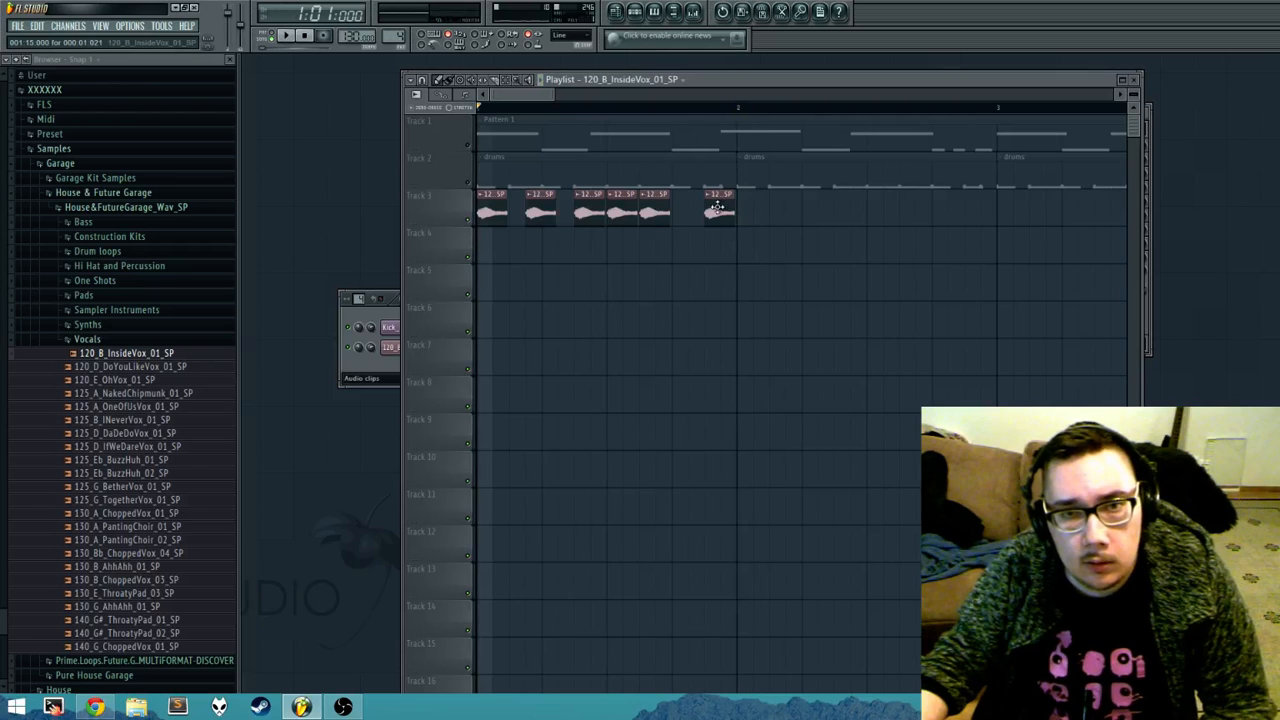
{"action": "left_click_drag", "start_coordinate": [722, 212], "coordinate": [706, 212]}
Step: Select bar 1 as the playlist's time range with no clips selected, and switch to the Slip tool
{"action": "left_click_drag", "start_coordinate": [741, 110], "coordinate": [329, 149]}
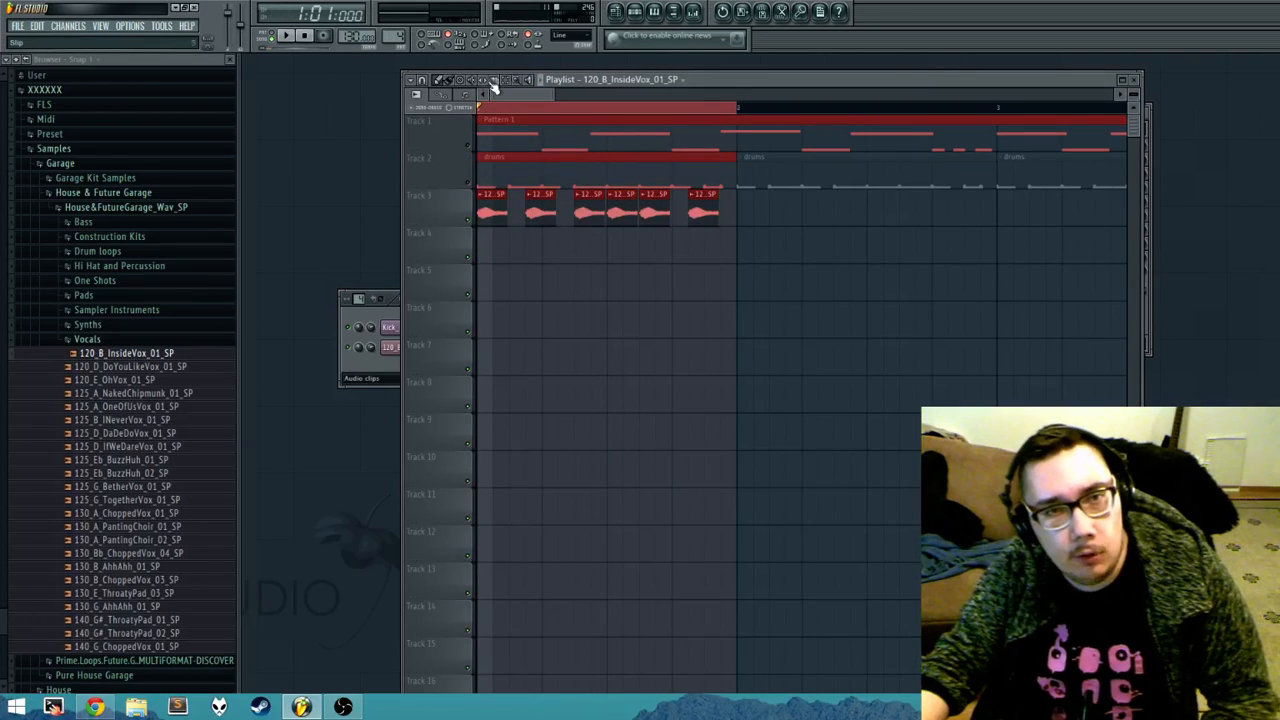
{"action": "left_click", "coordinate": [561, 308]}
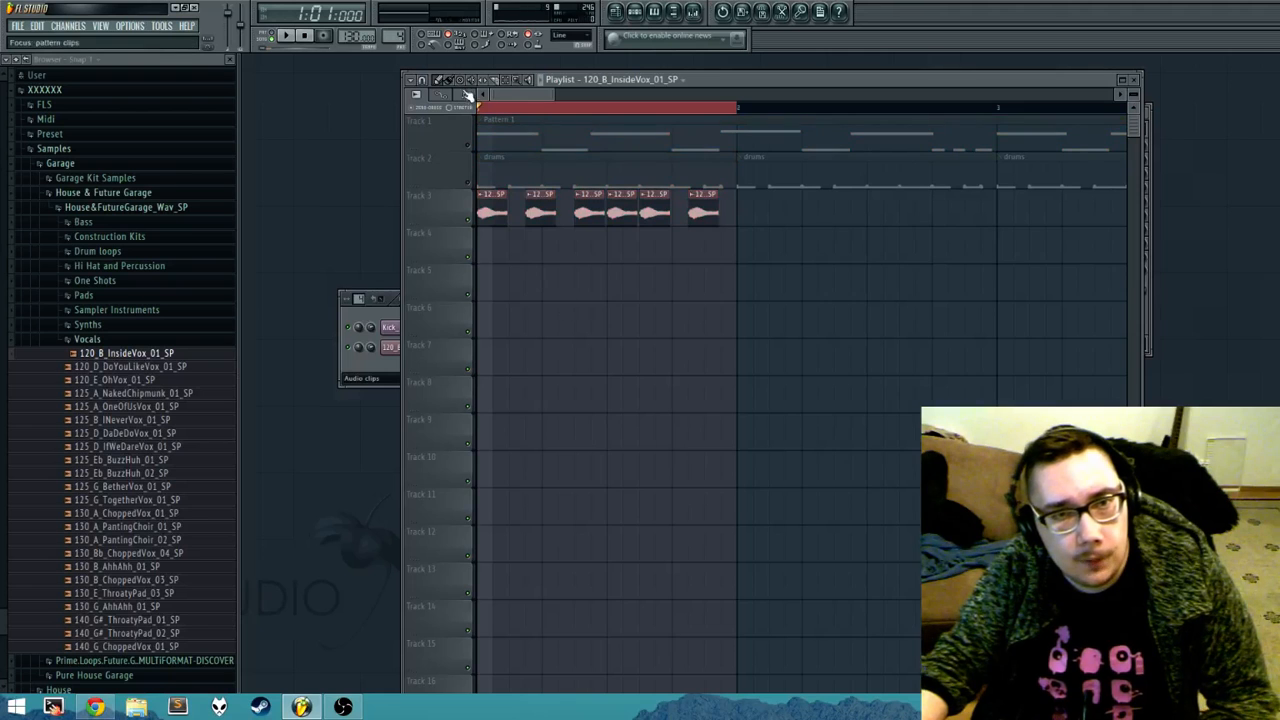
{"action": "left_click", "coordinate": [483, 80]}
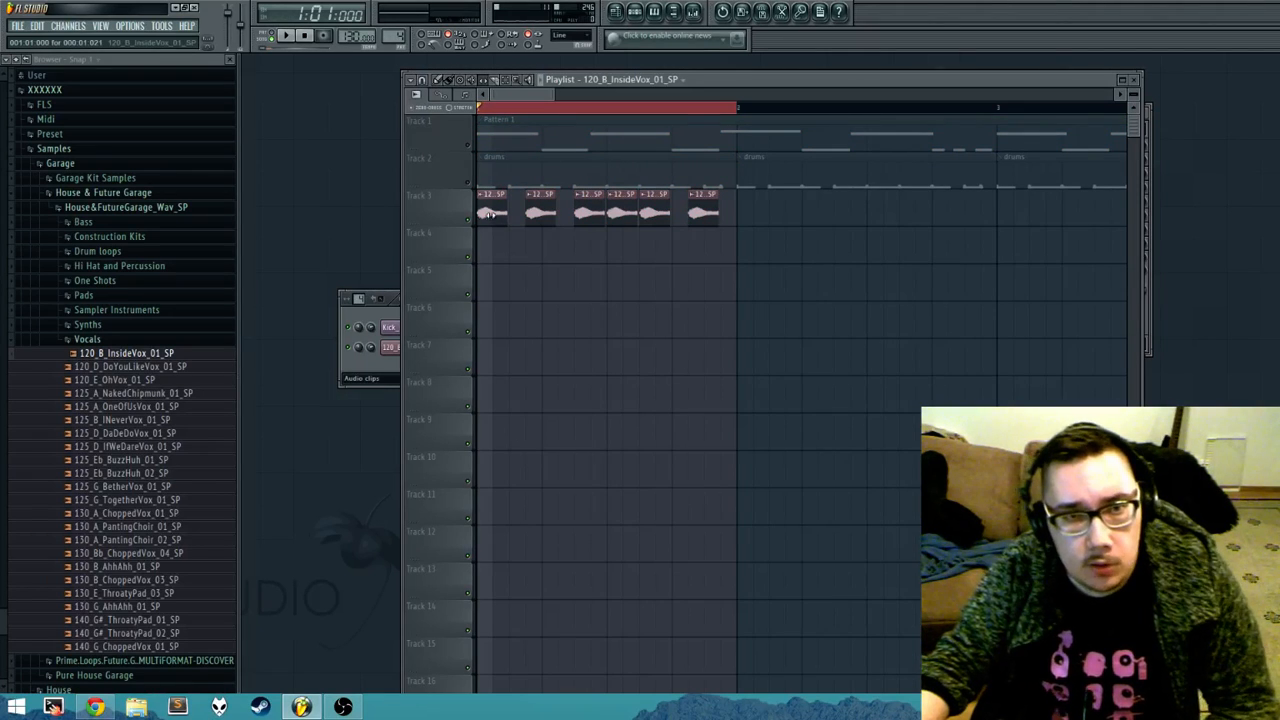
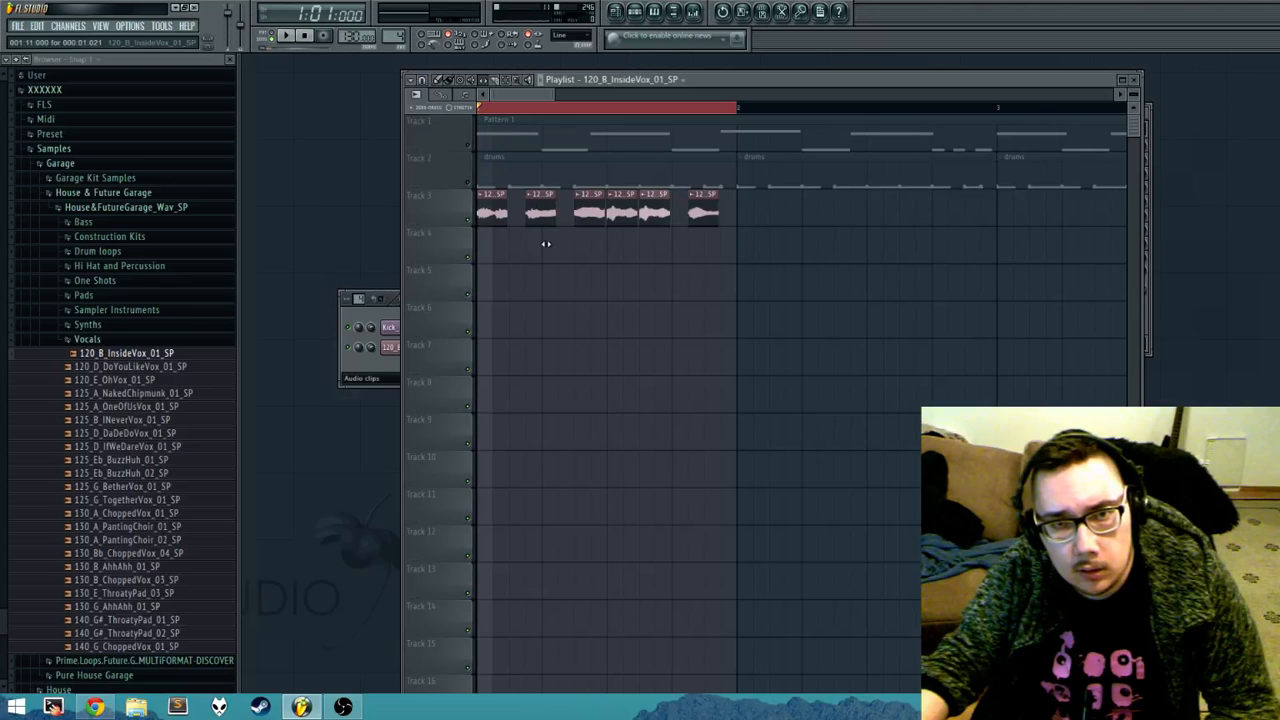
Step: Play back bar 1 and try the Slice tool with vertical and diagonal strokes around the vocal chops on Track 3
{"action": "key", "text": "space"}
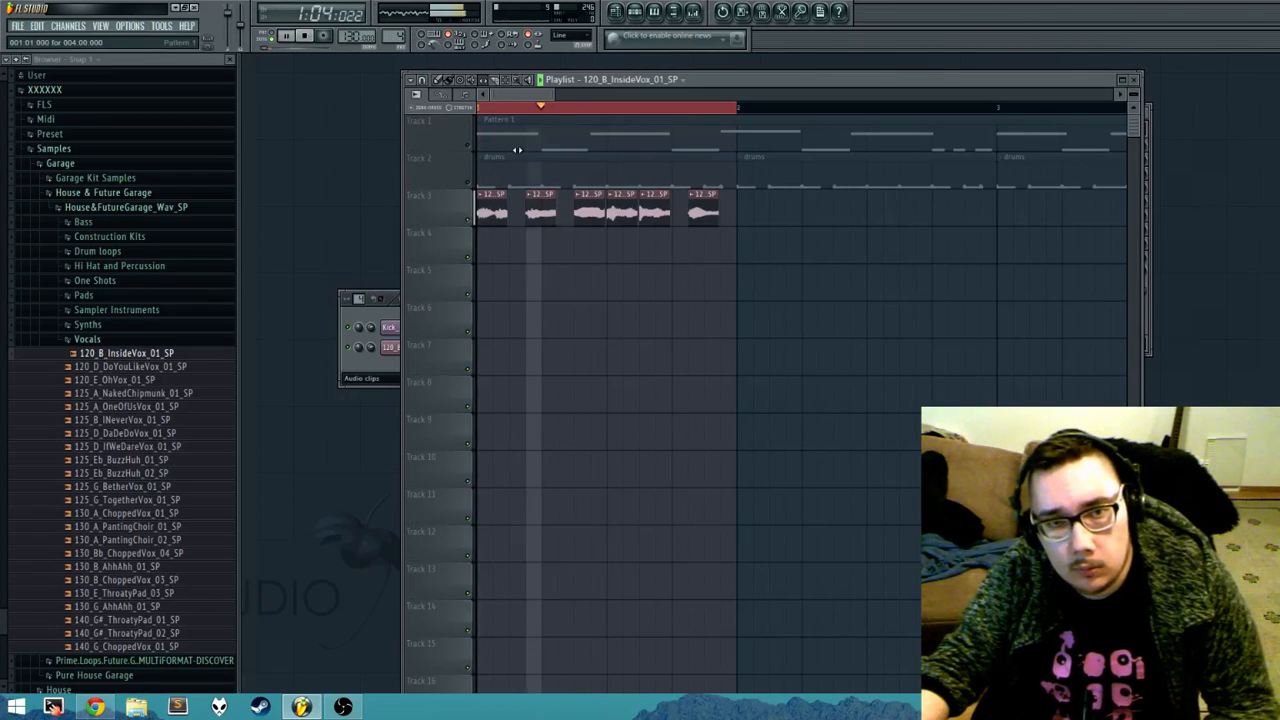
{"action": "key", "text": "space"}
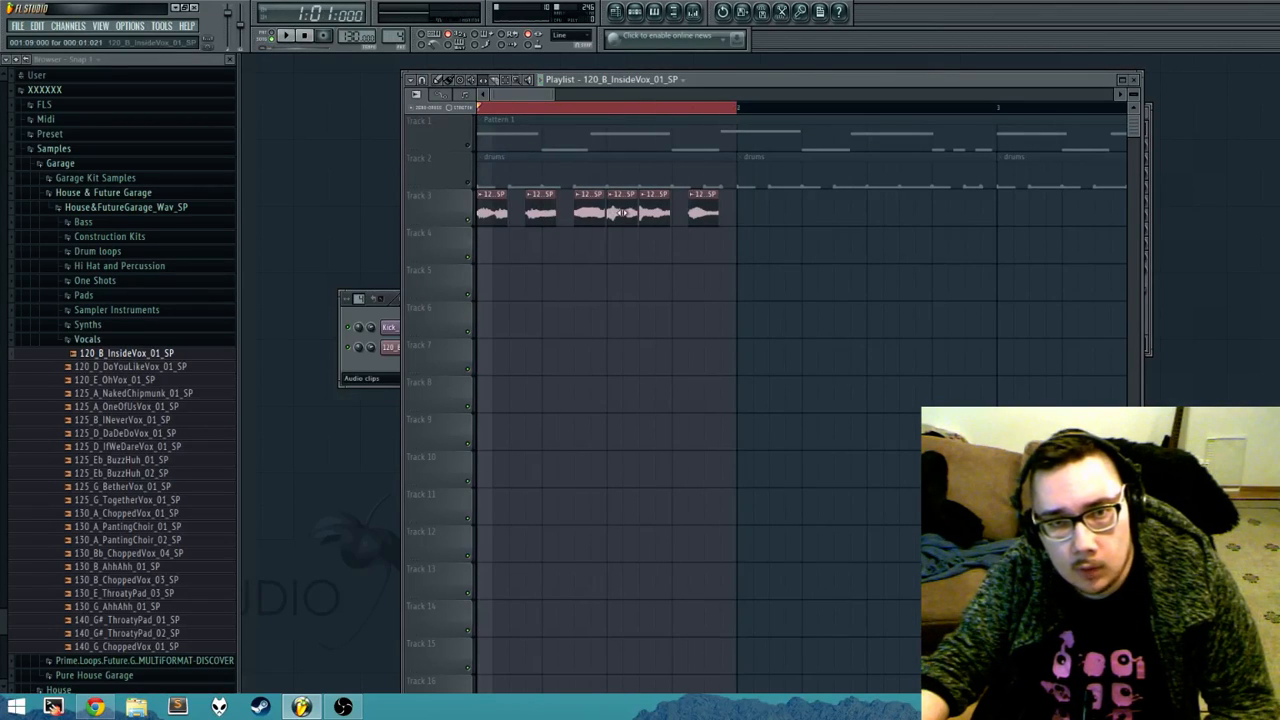
{"action": "left_click", "coordinate": [500, 84]}
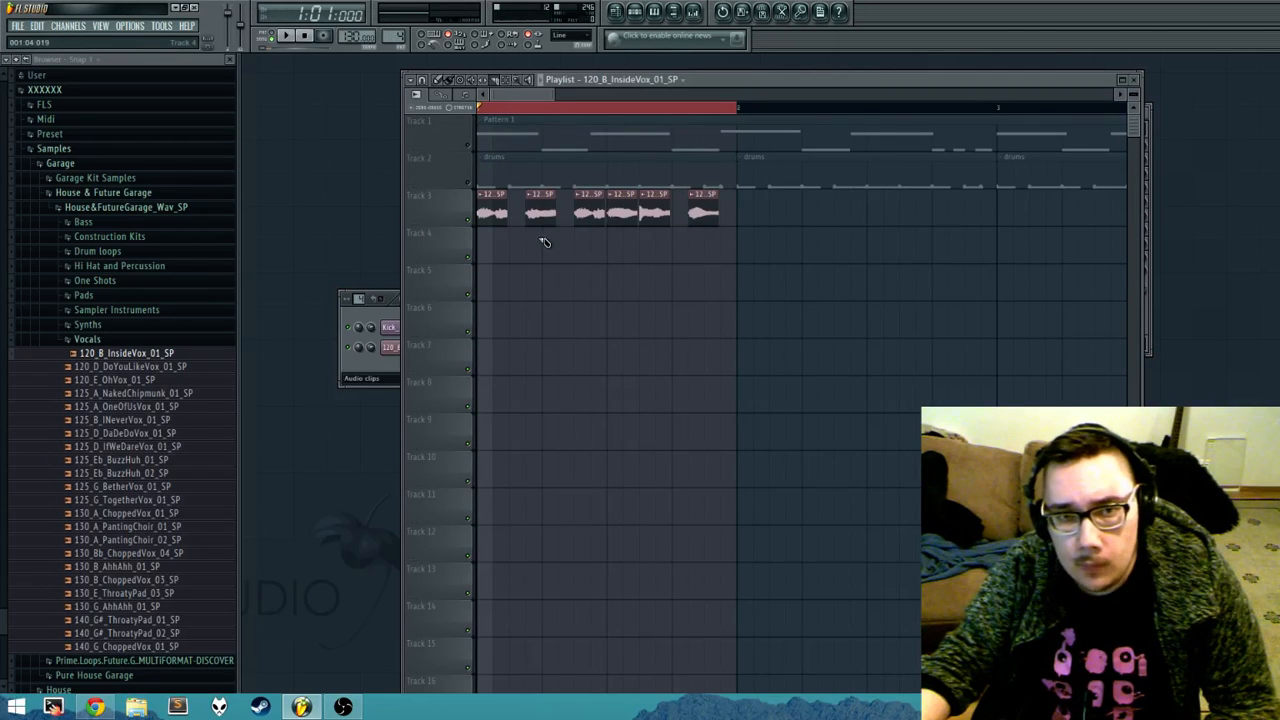
{"action": "left_click_drag", "start_coordinate": [545, 222], "coordinate": [545, 380]}
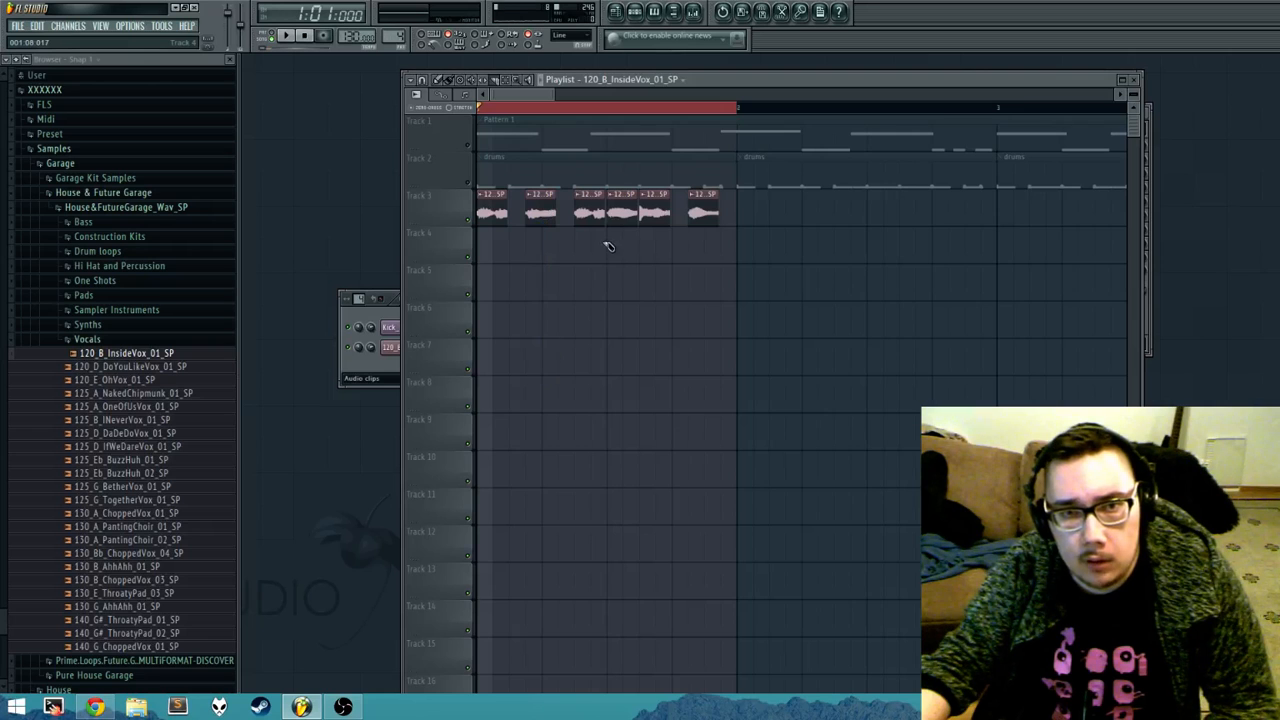
{"action": "left_click_drag", "start_coordinate": [607, 246], "coordinate": [669, 352]}
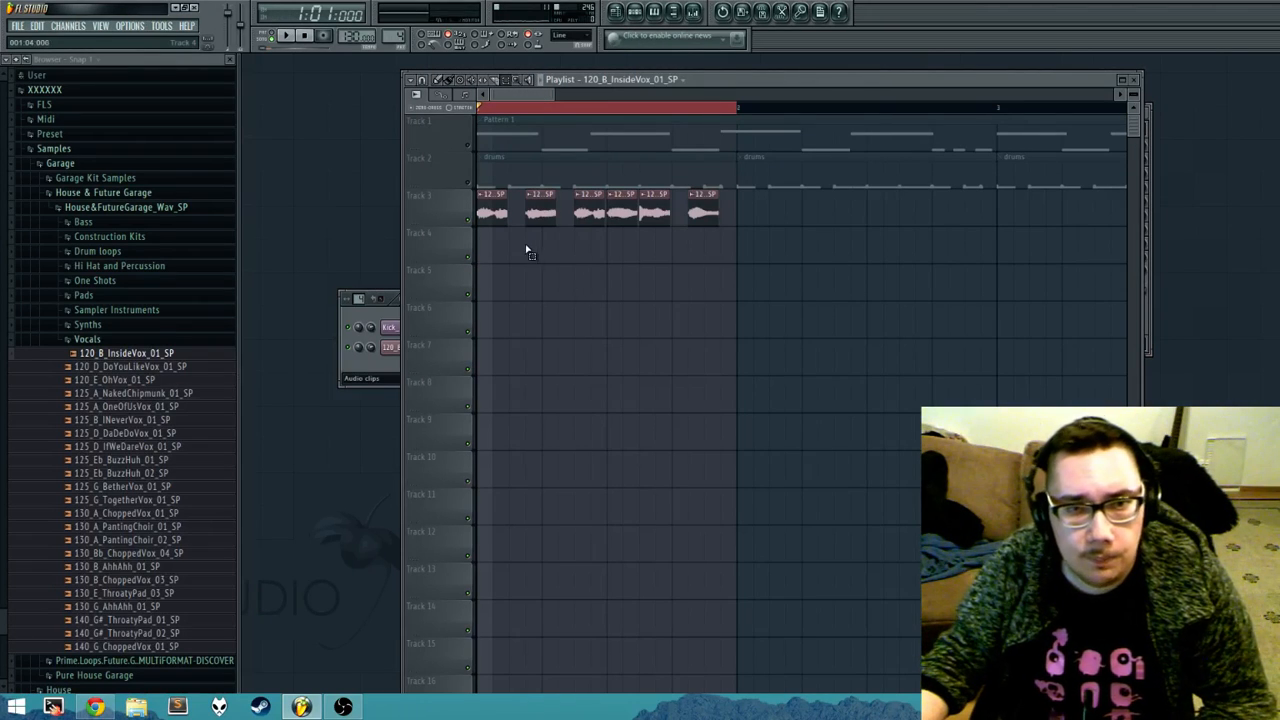
Step: Try marquee selections with the Select tool over the vocal chops and the empty playlist area, leaving no clips selected
{"action": "left_click_drag", "start_coordinate": [527, 250], "coordinate": [651, 331]}
{"action": "left_click_drag", "start_coordinate": [526, 291], "coordinate": [749, 443]}
{"action": "left_click_drag", "start_coordinate": [588, 320], "coordinate": [592, 508]}
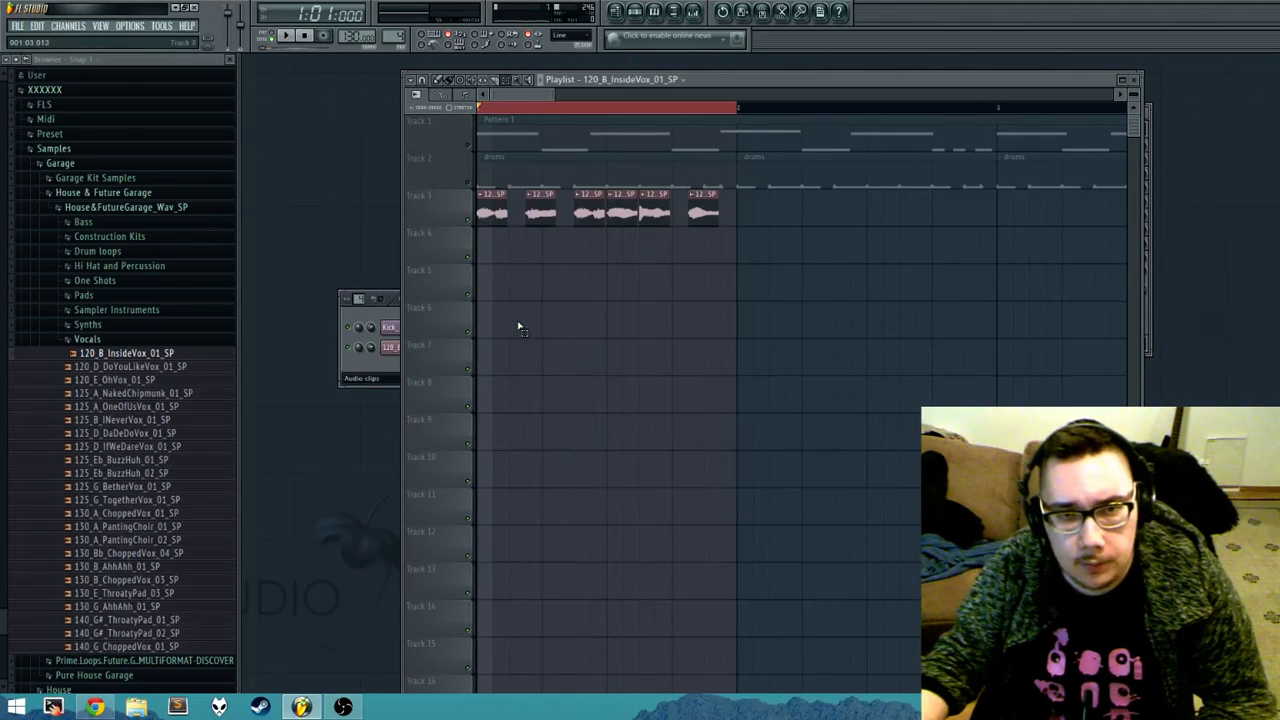
{"action": "left_click_drag", "start_coordinate": [518, 322], "coordinate": [916, 556]}
{"action": "left_click_drag", "start_coordinate": [496, 210], "coordinate": [637, 400]}
{"action": "left_click", "coordinate": [484, 294]}
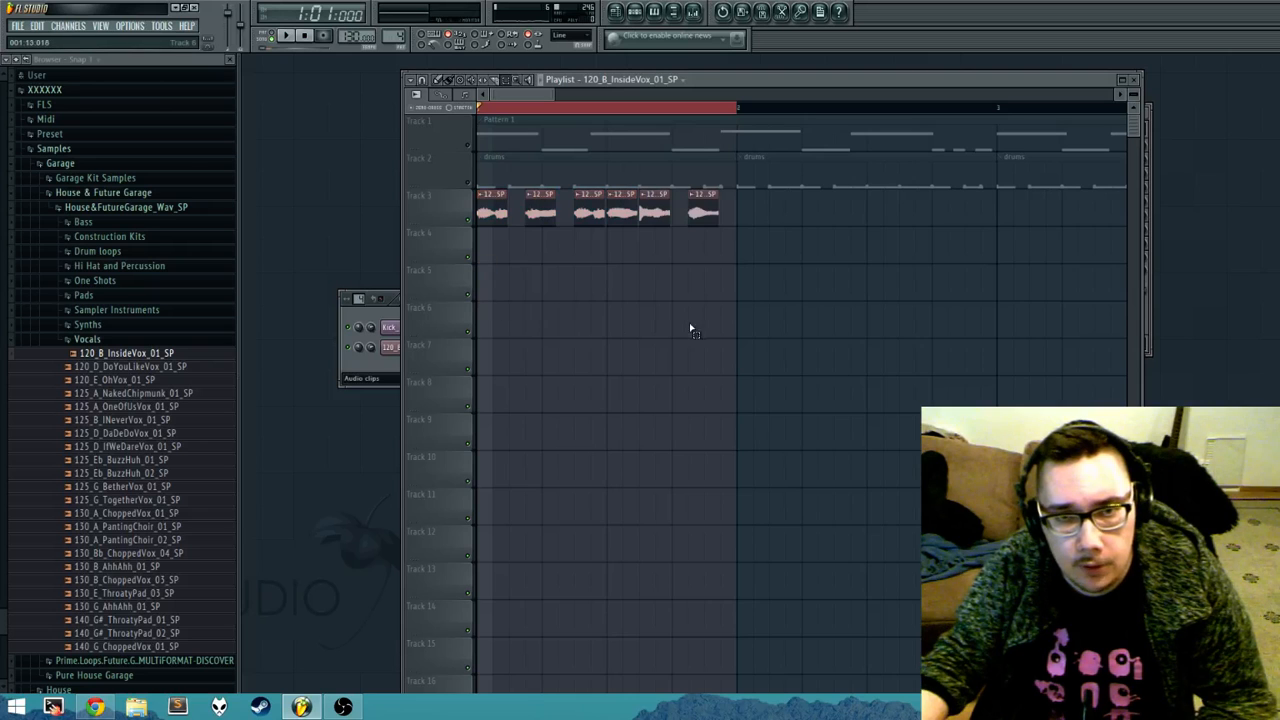
{"action": "left_click_drag", "start_coordinate": [826, 209], "coordinate": [531, 272]}
{"action": "left_click", "coordinate": [607, 366]}
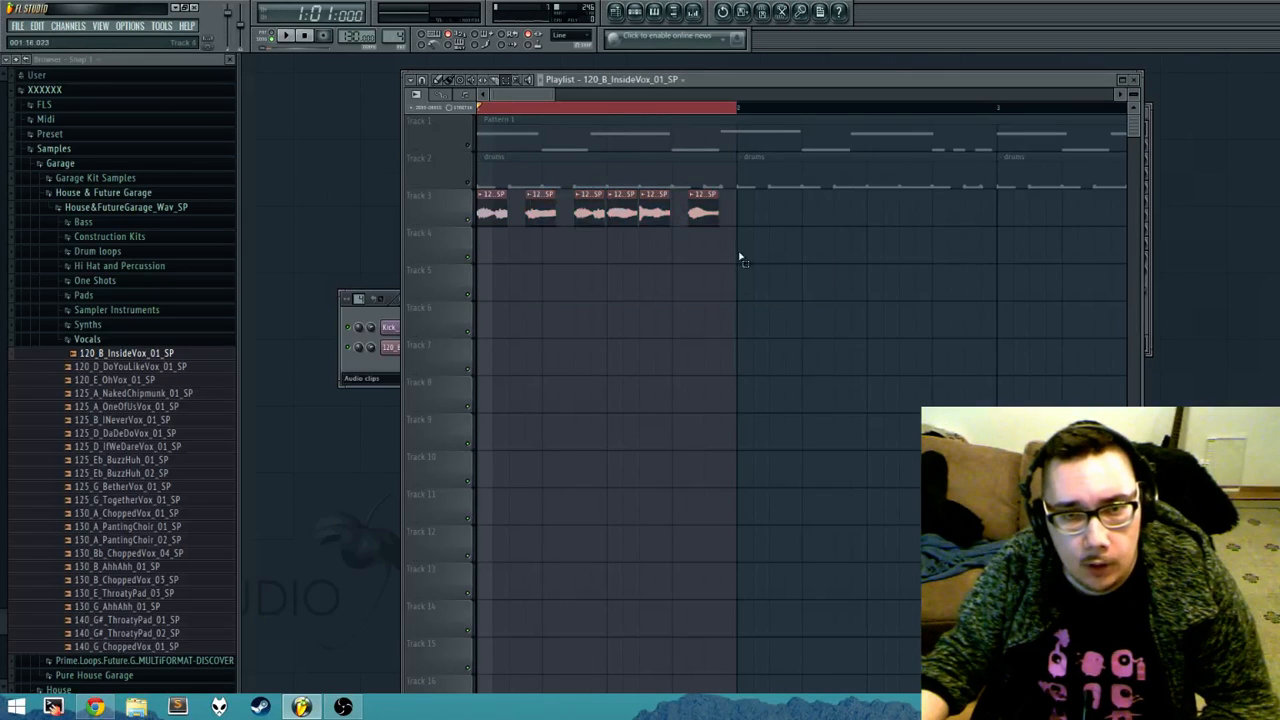
{"action": "left_click_drag", "start_coordinate": [728, 216], "coordinate": [478, 258]}
{"action": "left_click_drag", "start_coordinate": [834, 337], "coordinate": [990, 185]}
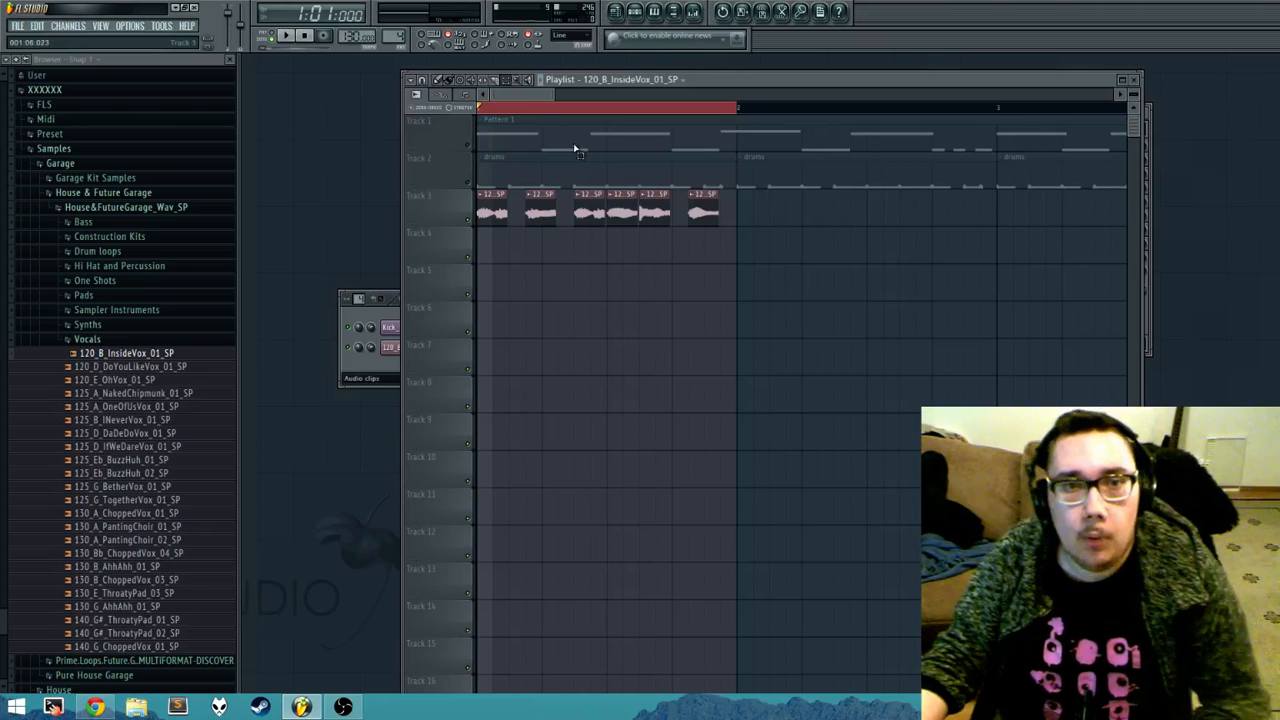
Step: Clear the playlist's bar 1 time range and try selecting all of Track 3's clips at once through its track header
{"action": "left_click", "coordinate": [512, 113]}
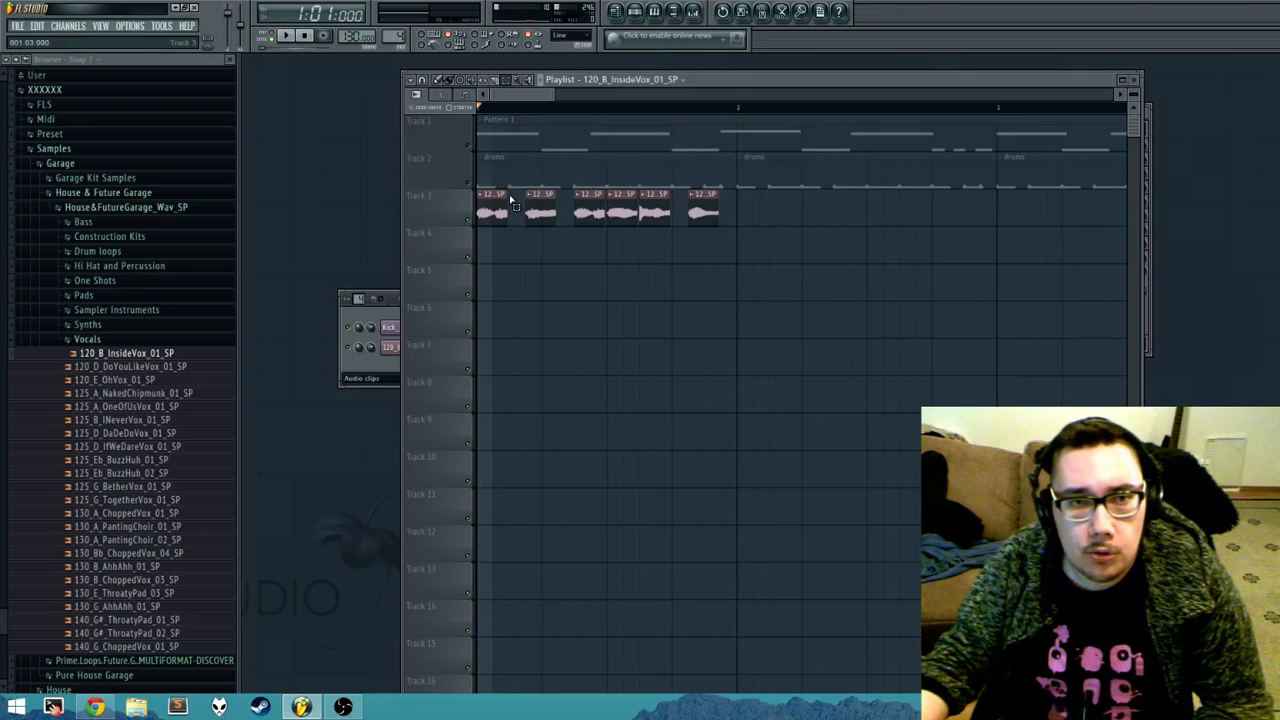
{"action": "left_click", "coordinate": [459, 207]}
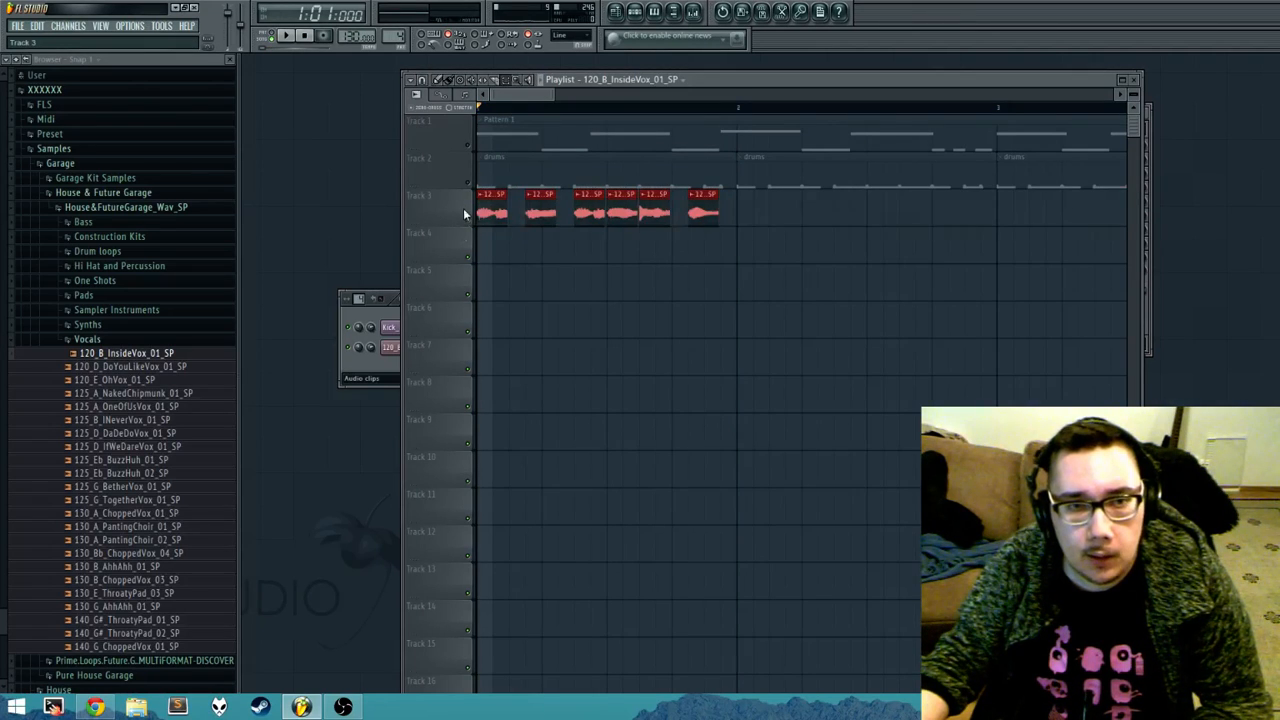
{"action": "left_click", "coordinate": [462, 257]}
{"action": "left_click", "coordinate": [459, 281]}
{"action": "left_click", "coordinate": [458, 367]}
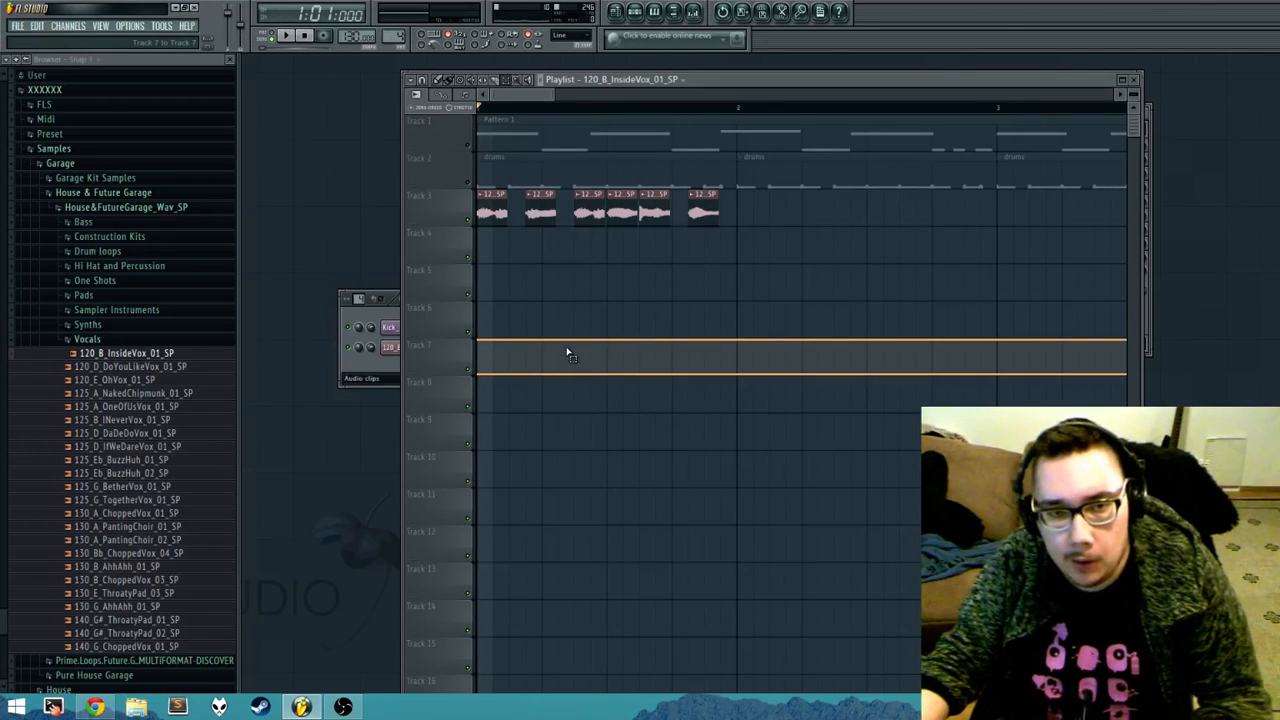
Step: Try whole-track selection on several tracks, including empty Tracks 7 and 4, and select and deselect all clips on Track 3
{"action": "left_click_drag", "start_coordinate": [567, 352], "coordinate": [447, 362]}
{"action": "left_click", "coordinate": [445, 362]}
{"action": "left_click", "coordinate": [447, 319]}
{"action": "left_click", "coordinate": [458, 246]}
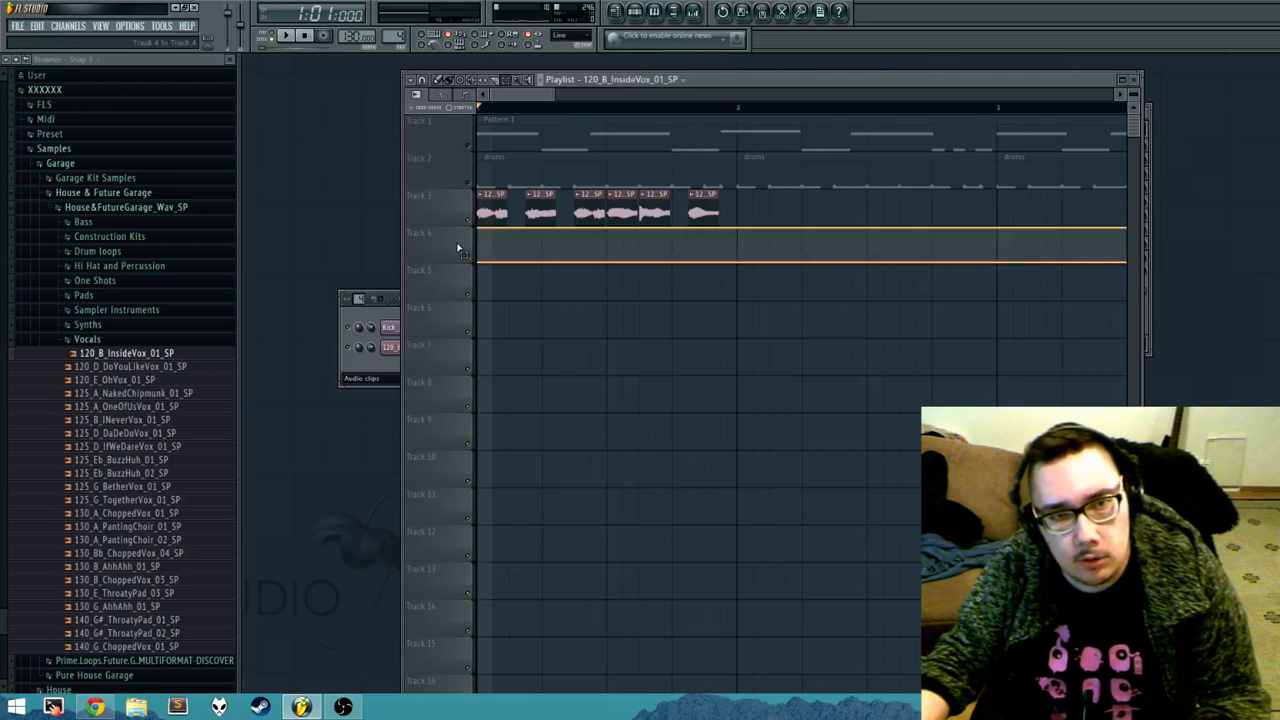
{"action": "left_click", "coordinate": [455, 221]}
{"action": "left_click", "coordinate": [457, 172]}
{"action": "left_click", "coordinate": [458, 137]}
{"action": "left_click", "coordinate": [454, 167]}
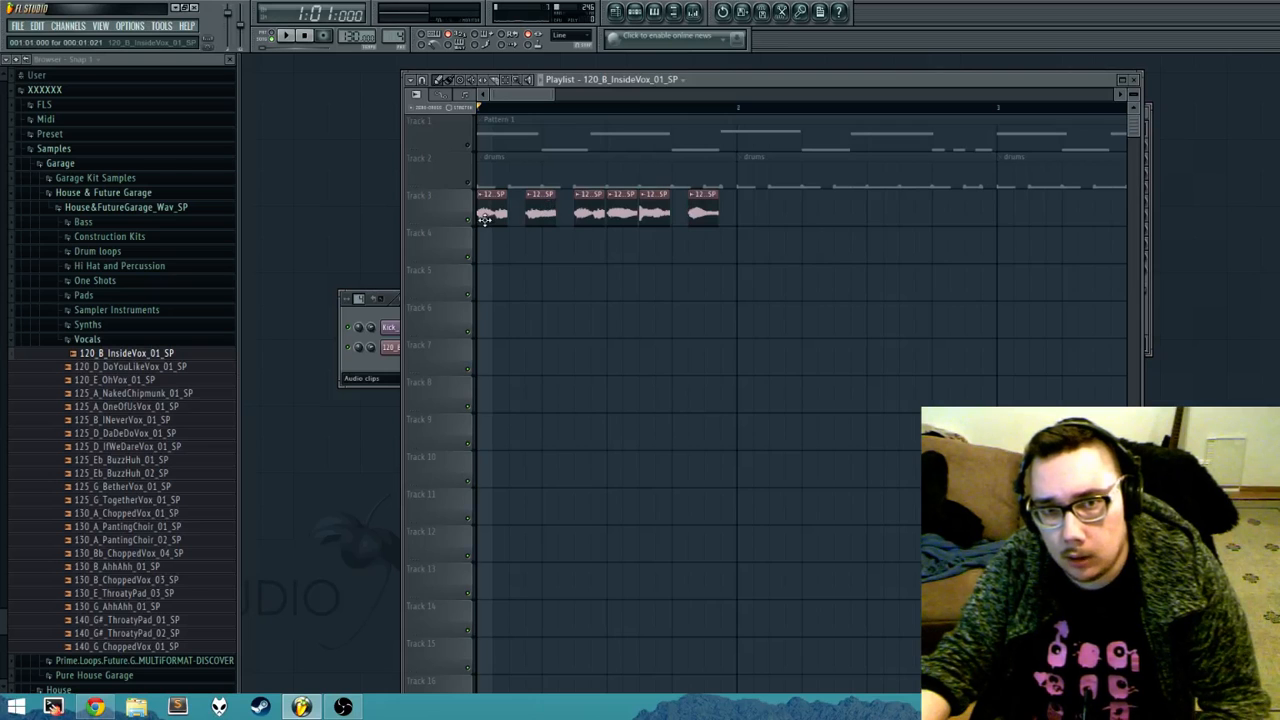
{"action": "left_click", "coordinate": [443, 211]}
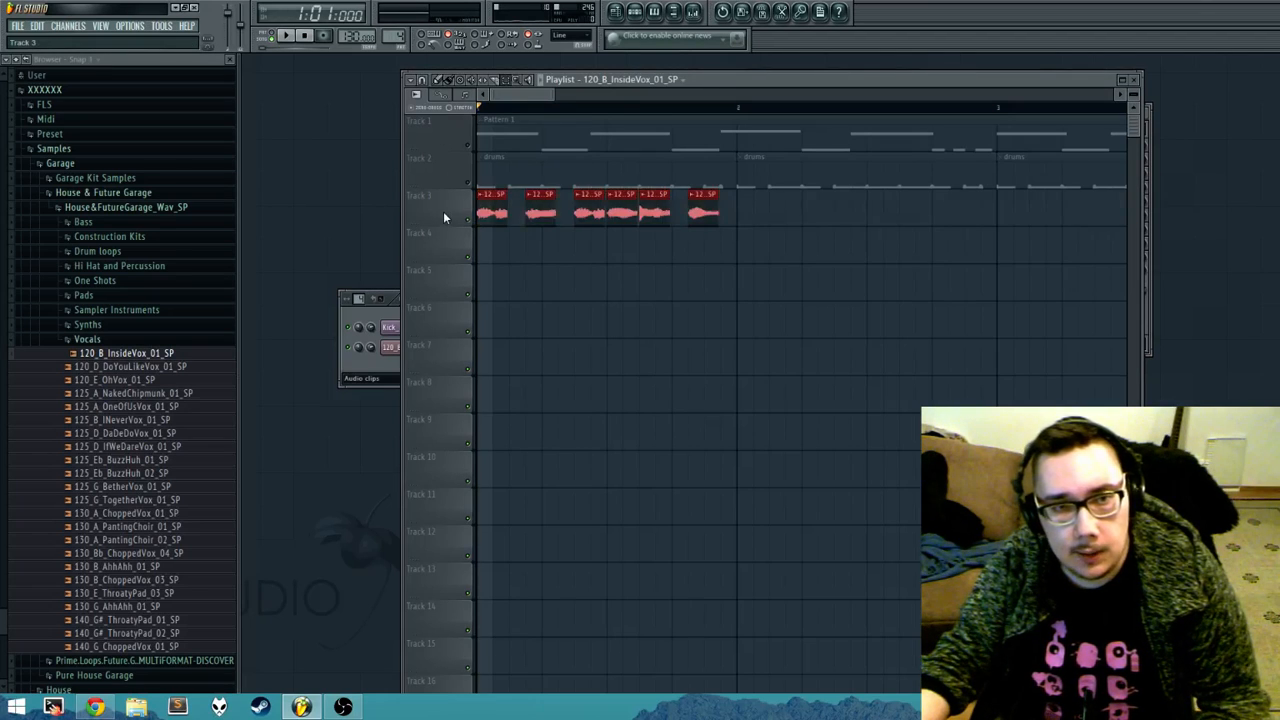
{"action": "left_click", "coordinate": [658, 408], "text": "ctrl"}
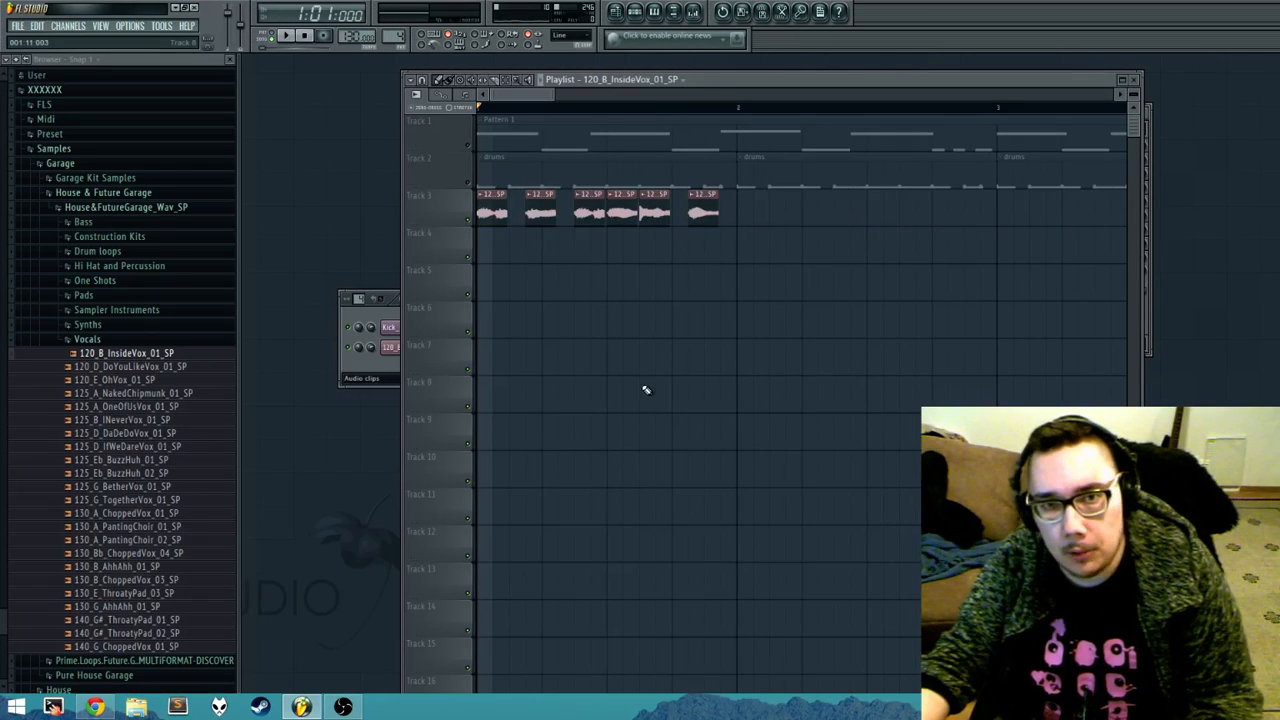
Step: Unmute the drums on Track 2 and Pattern 1 on Track 1 while playing the arrangement with the vocal chops
{"action": "key", "text": "space"}
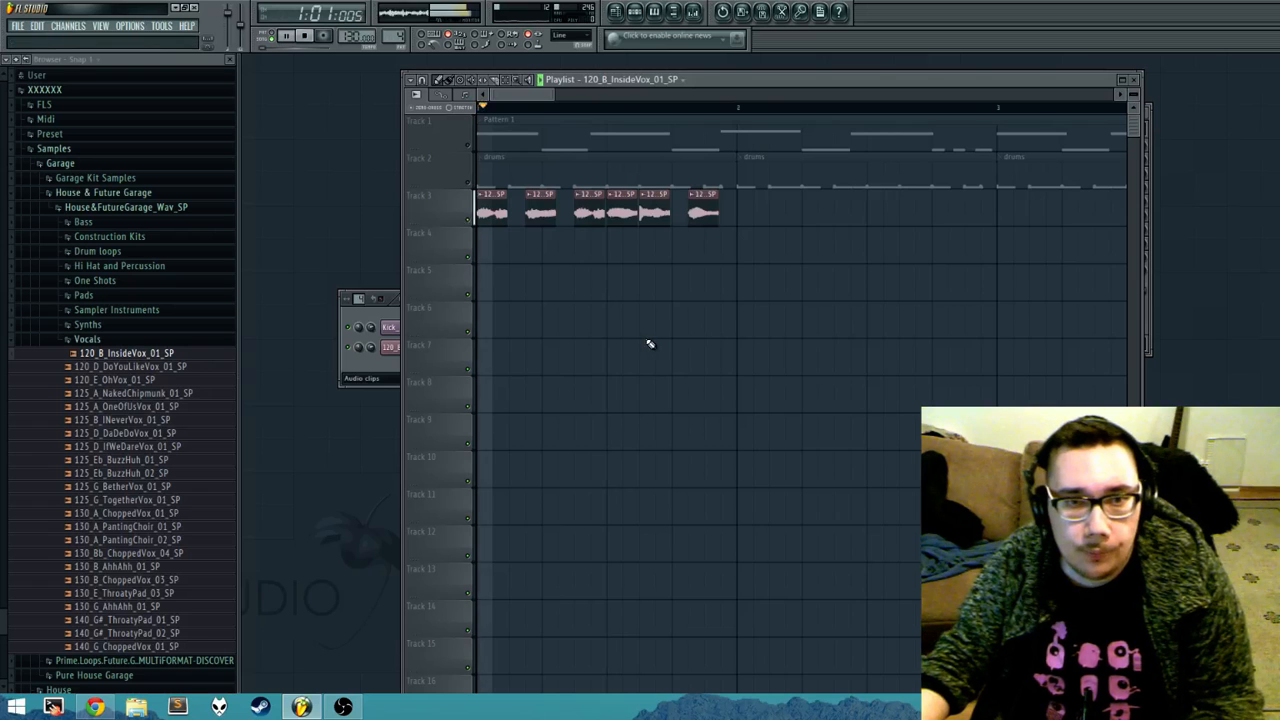
{"action": "left_click", "coordinate": [468, 183]}
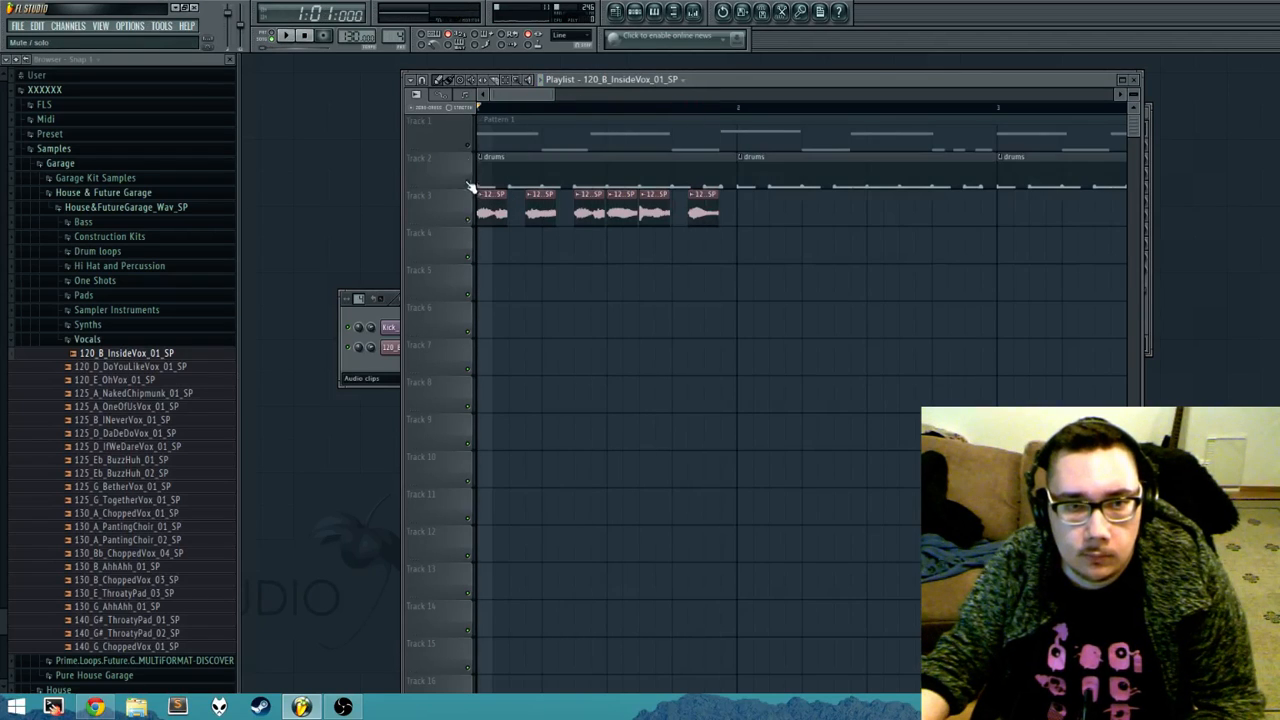
{"action": "left_click", "coordinate": [468, 147]}
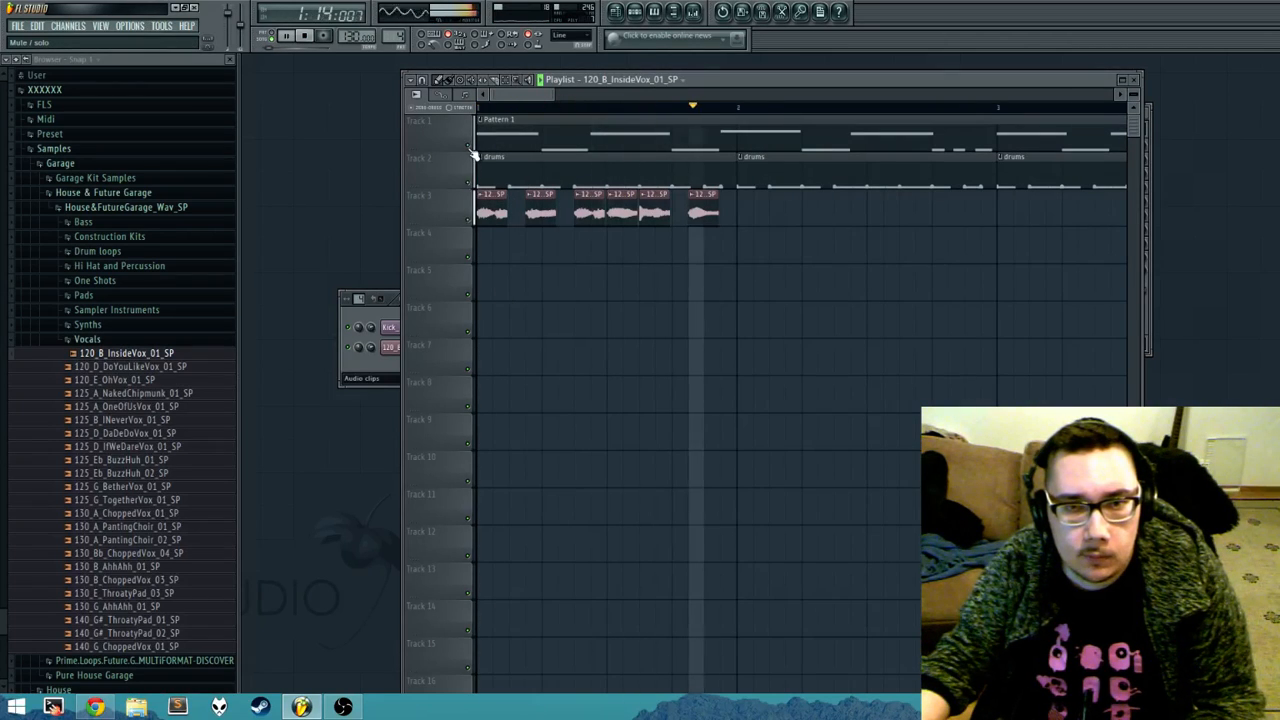
{"action": "key", "text": "space"}
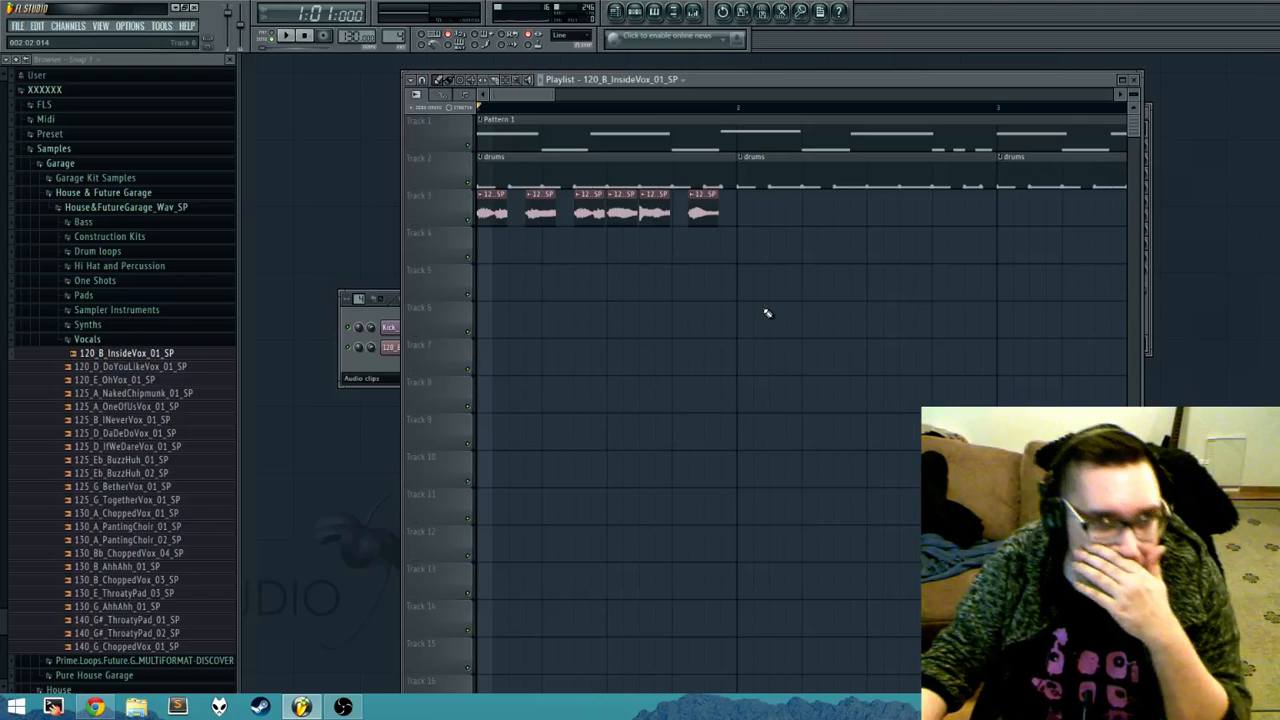
Step: Look through the icons offered for Track 3 in its track options without assigning one
{"action": "right_click", "coordinate": [432, 193]}
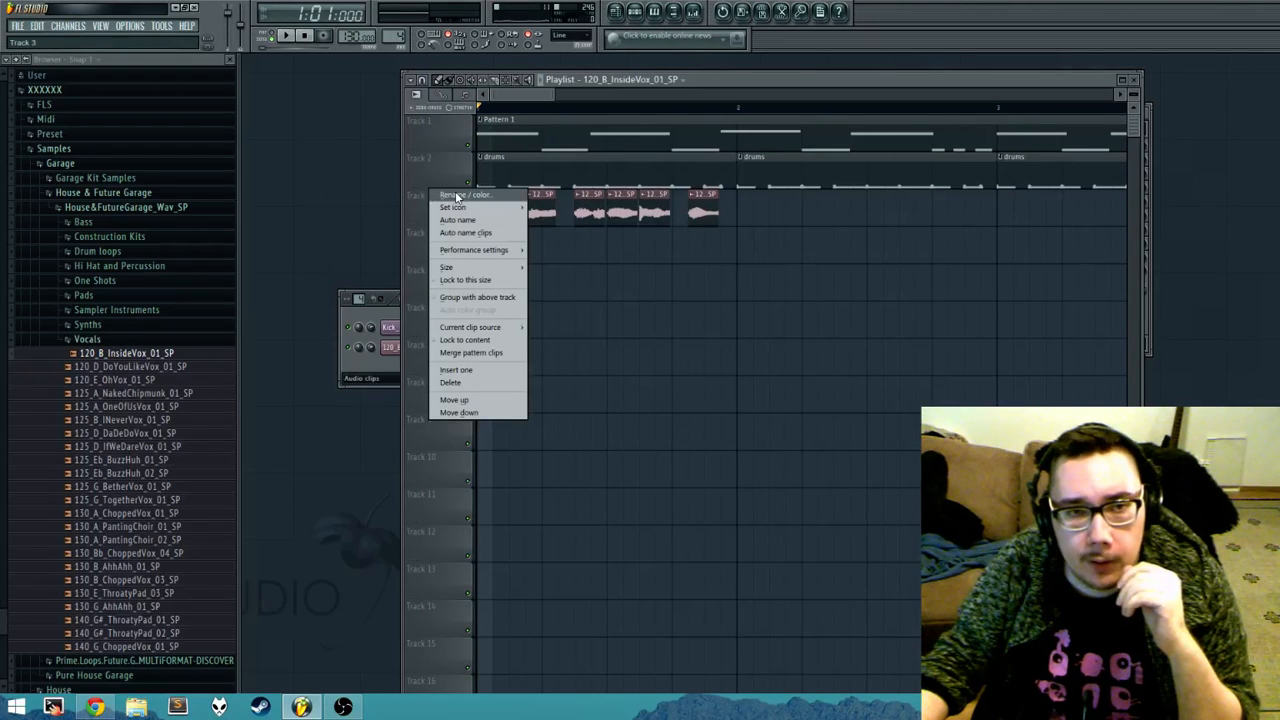
{"action": "mouse_move", "coordinate": [465, 208]}
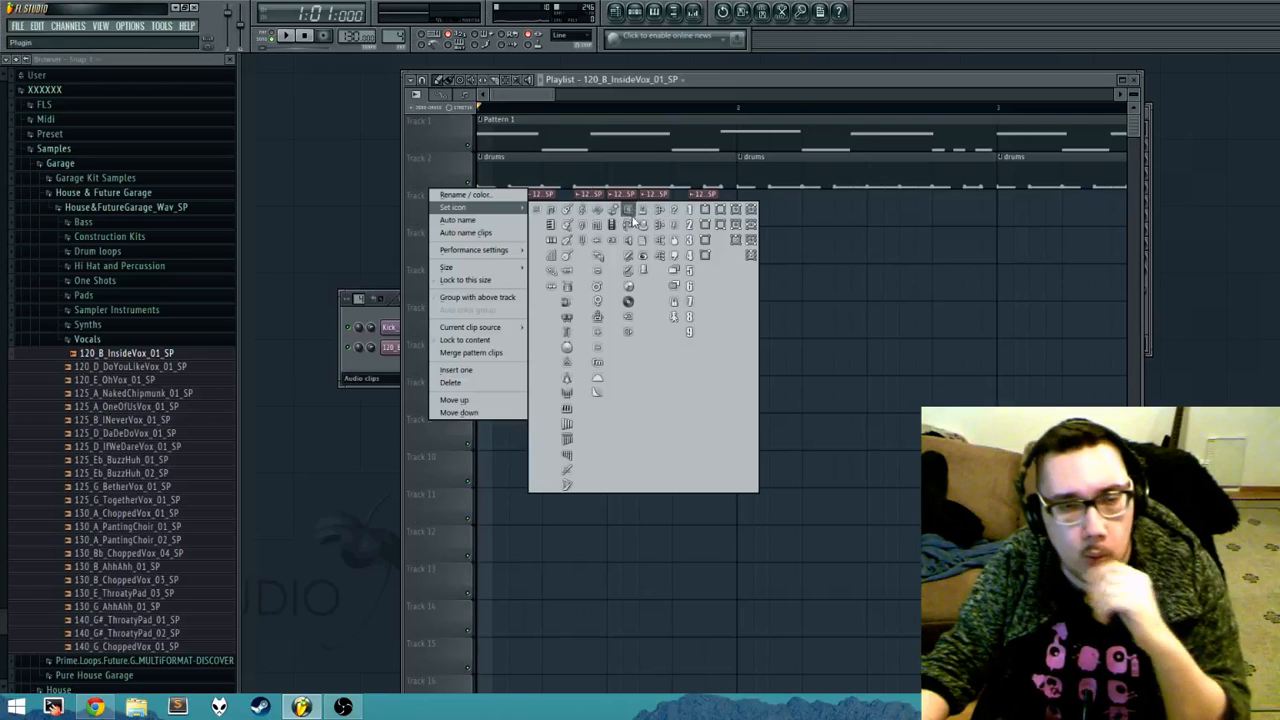
{"action": "left_click", "coordinate": [533, 89]}
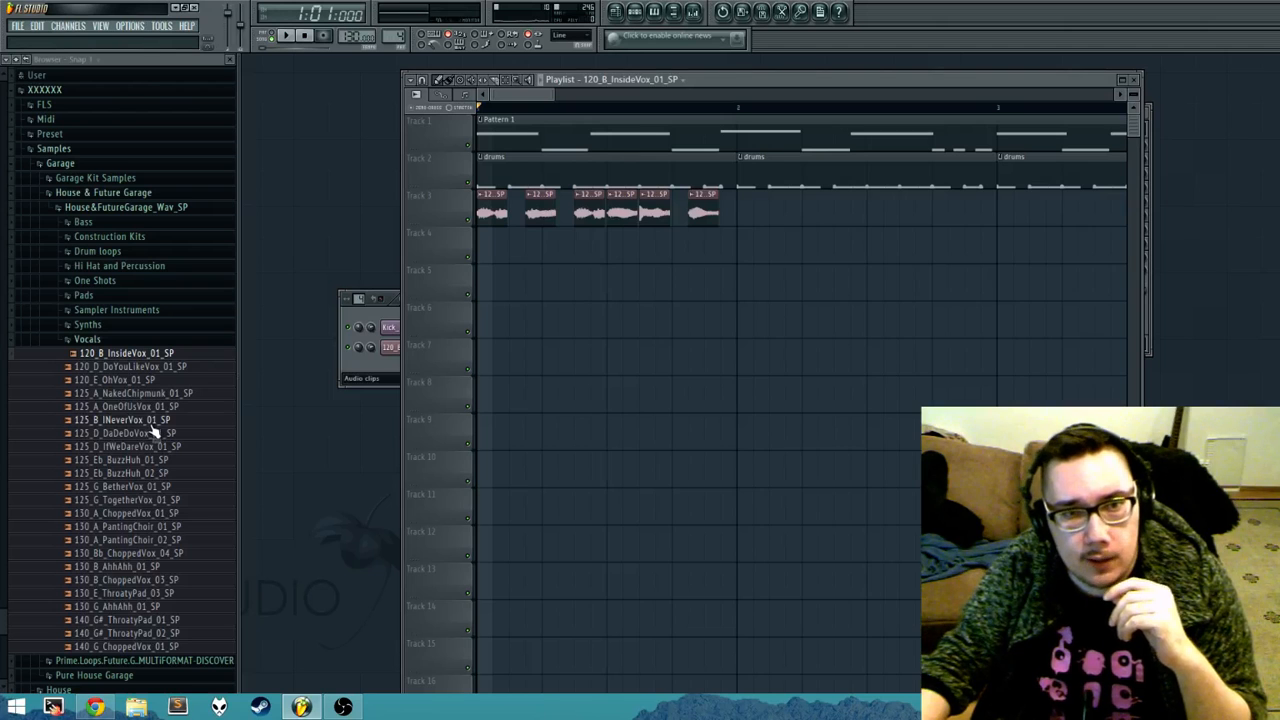
Step: Load the 125_B_INeverVox_01_SP vocal sample onto Track 6 and check the track options of Tracks 6 and 3
{"action": "left_click_drag", "start_coordinate": [151, 426], "coordinate": [607, 325]}
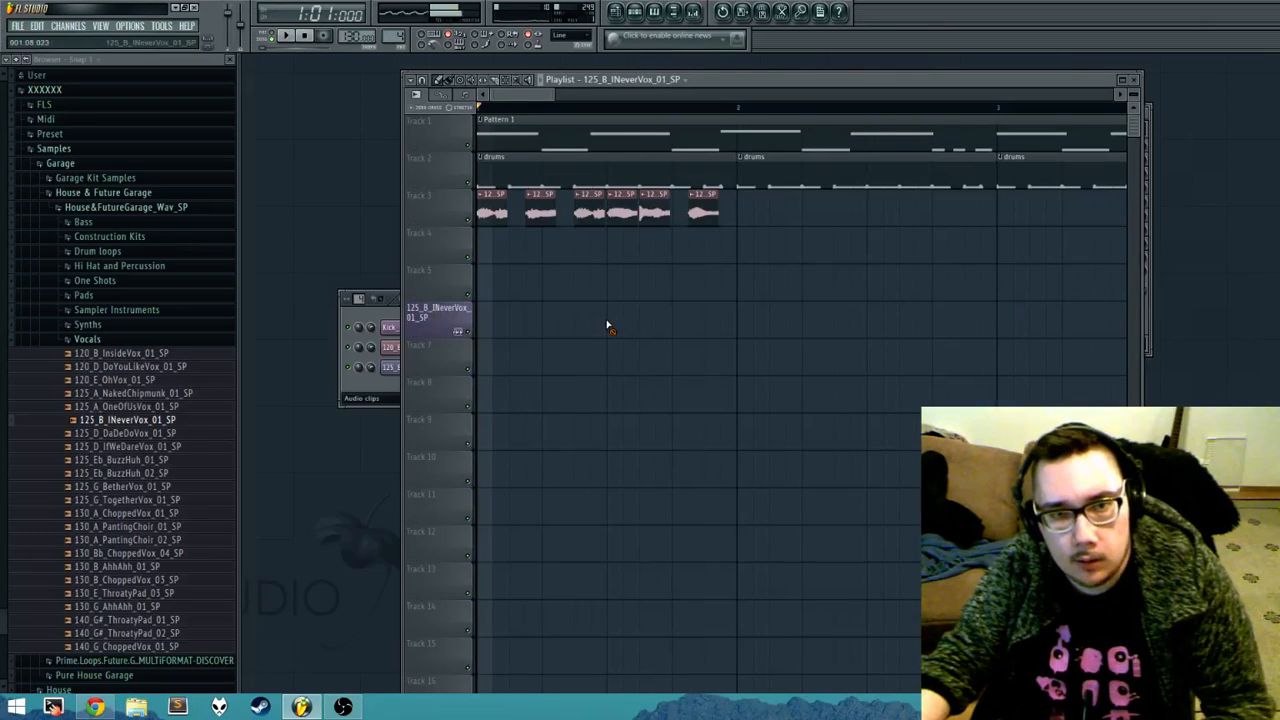
{"action": "right_click", "coordinate": [441, 313]}
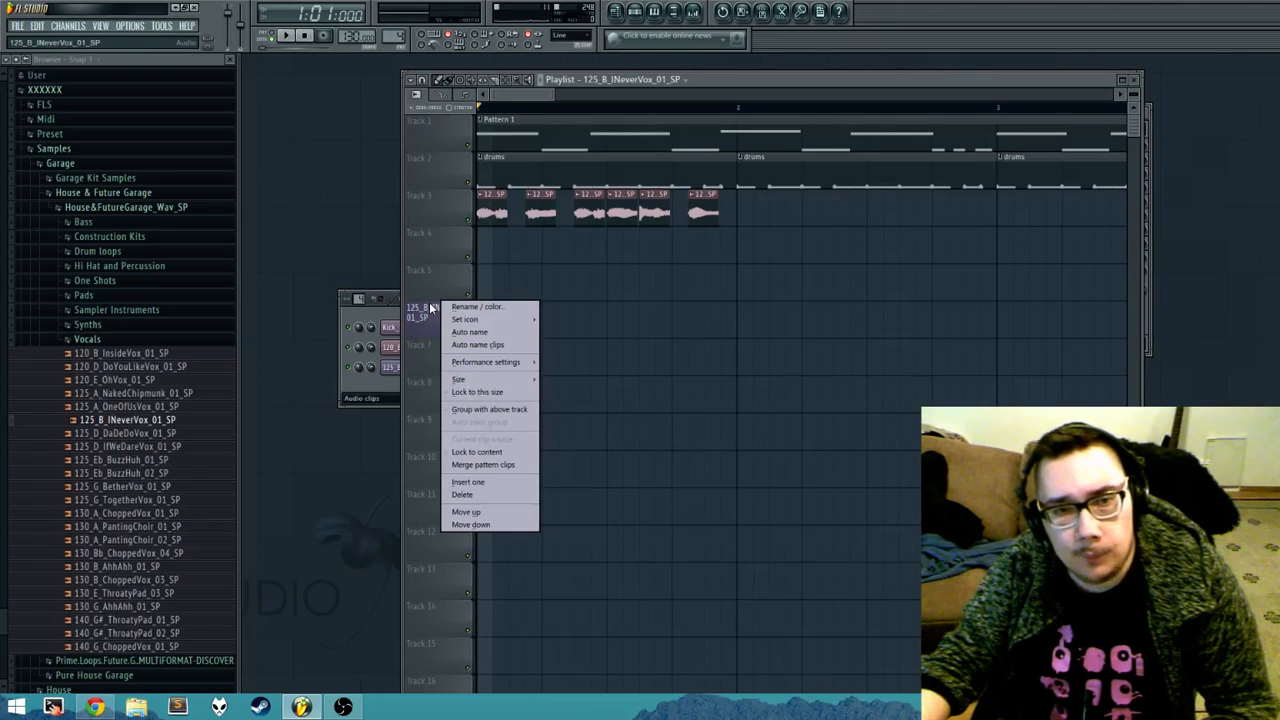
{"action": "left_click", "coordinate": [445, 212]}
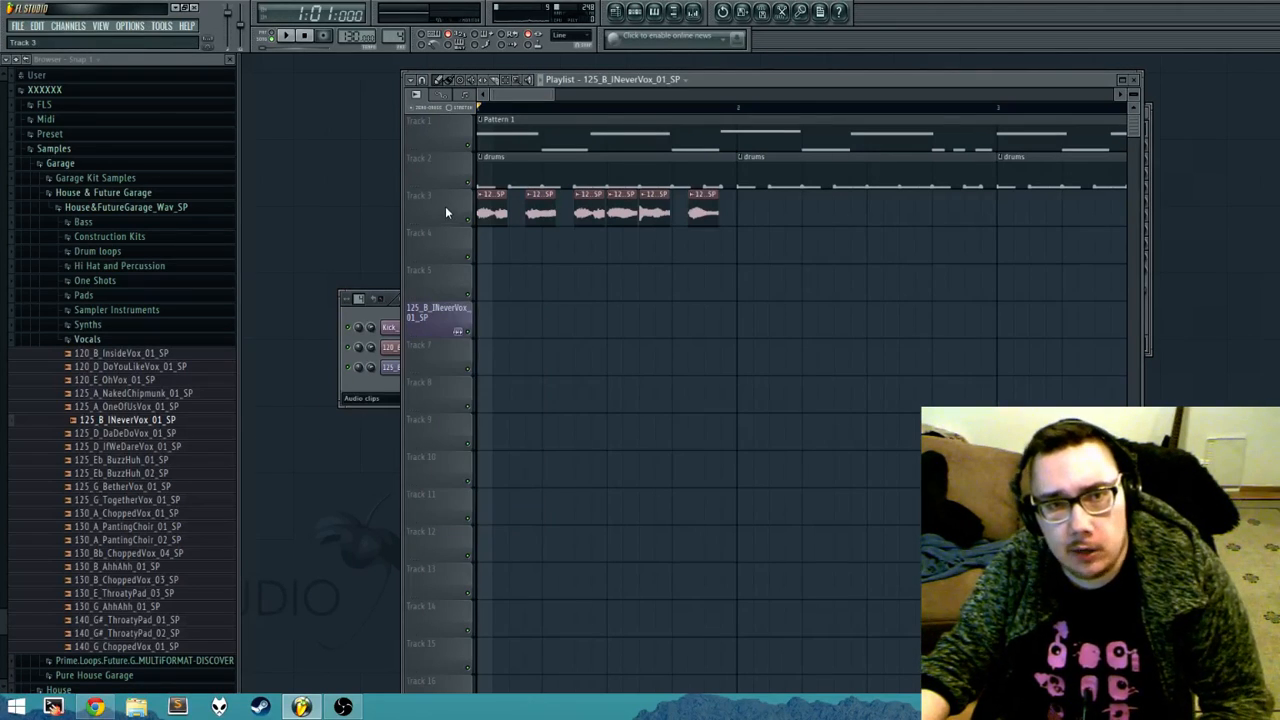
{"action": "right_click", "coordinate": [445, 206]}
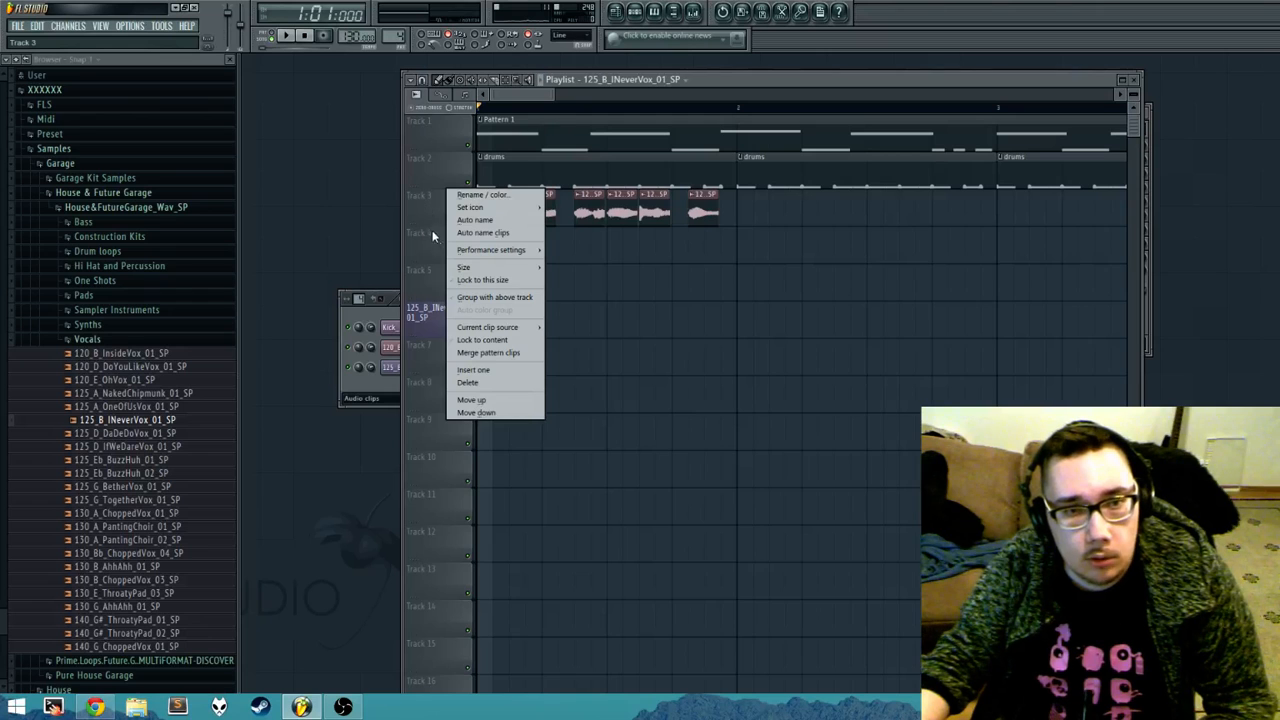
{"action": "left_click", "coordinate": [435, 250]}
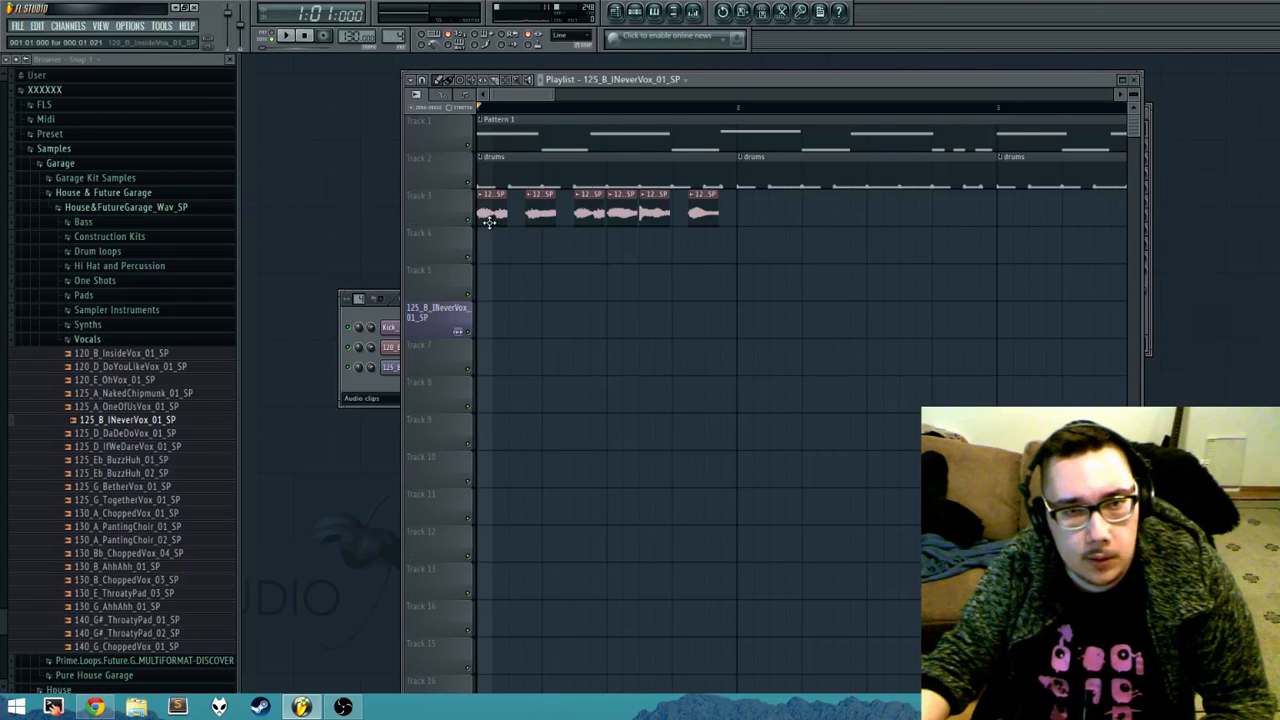
Step: Add a drums clip in bar 1 on Track 4 and move the vocal chops down two tracks to Track 5
{"action": "left_click", "coordinate": [507, 177]}
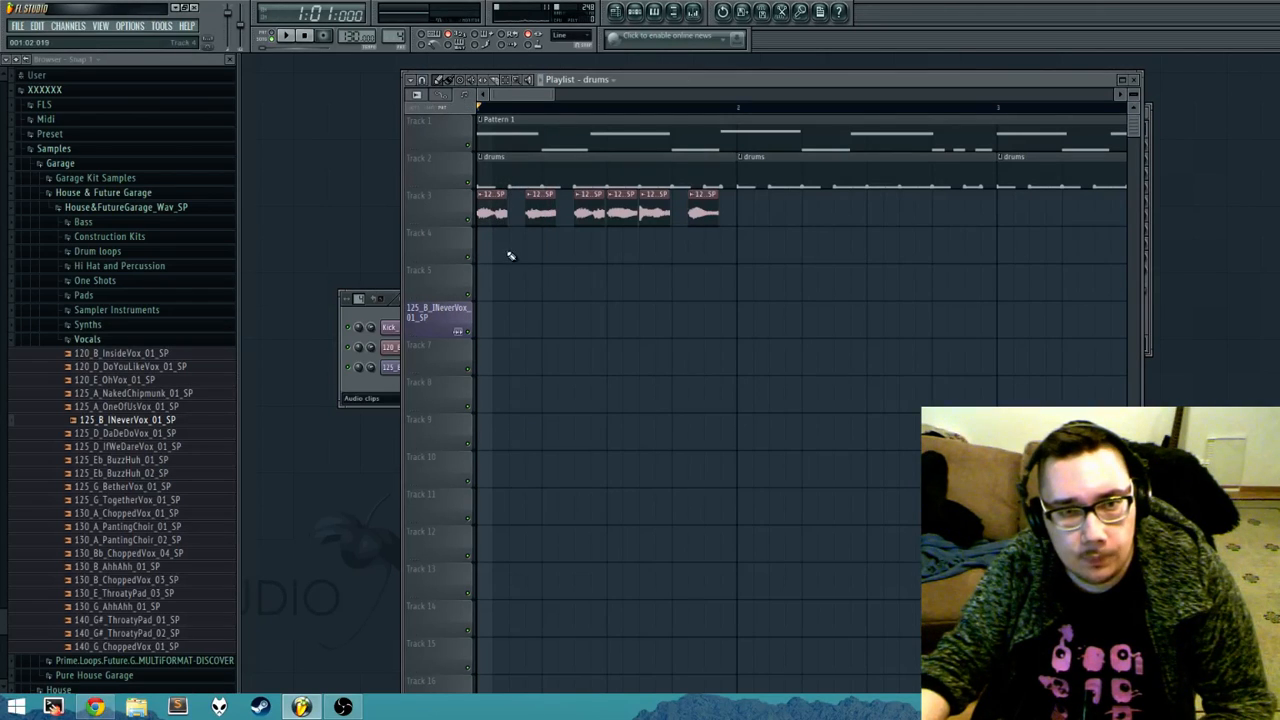
{"action": "left_click_drag", "start_coordinate": [511, 255], "coordinate": [483, 235]}
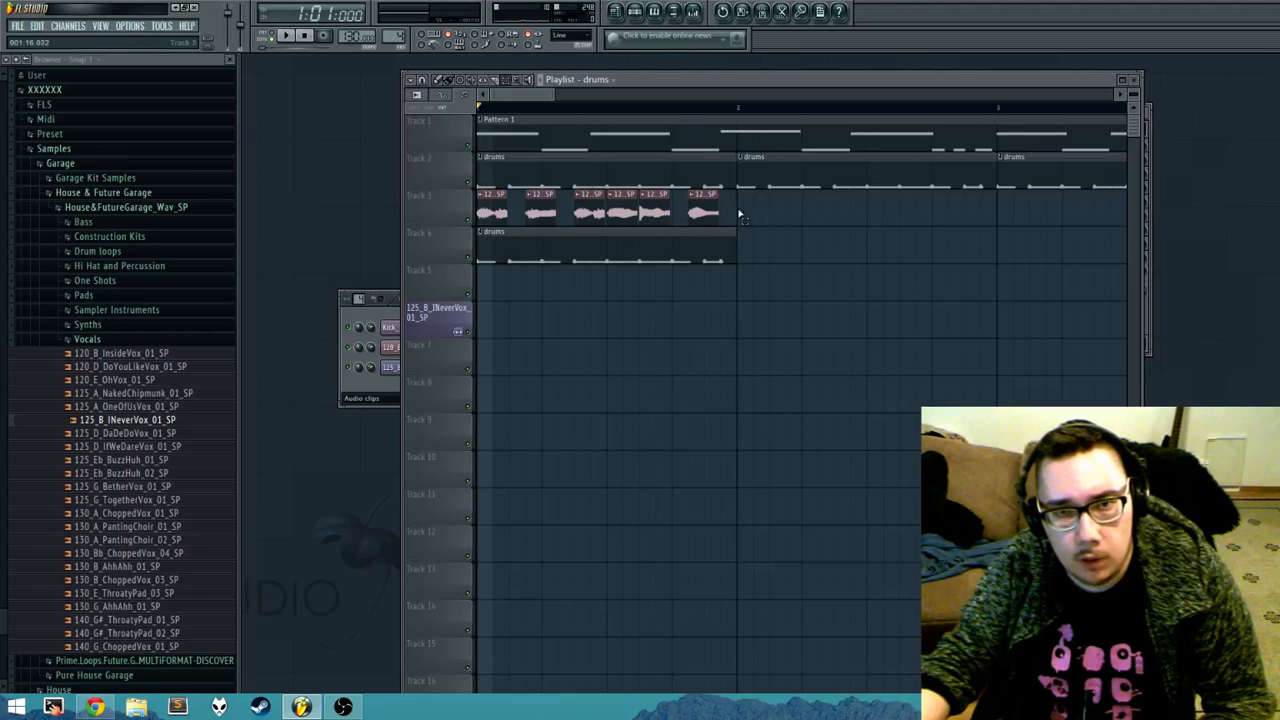
{"action": "left_click_drag", "start_coordinate": [737, 214], "coordinate": [475, 222]}
{"action": "key", "text": "shift+Down"}
{"action": "key", "text": "shift+Down"}
Step: Move the new drums clip up from Track 4 to Track 3 and deselect it
{"action": "mouse_move", "coordinate": [820, 263]}
{"action": "left_mouse_down"}
{"action": "mouse_move", "coordinate": [757, 229]}
{"action": "mouse_move", "coordinate": [655, 234]}
{"action": "left_mouse_up"}
{"action": "key", "text": "shift+Up"}
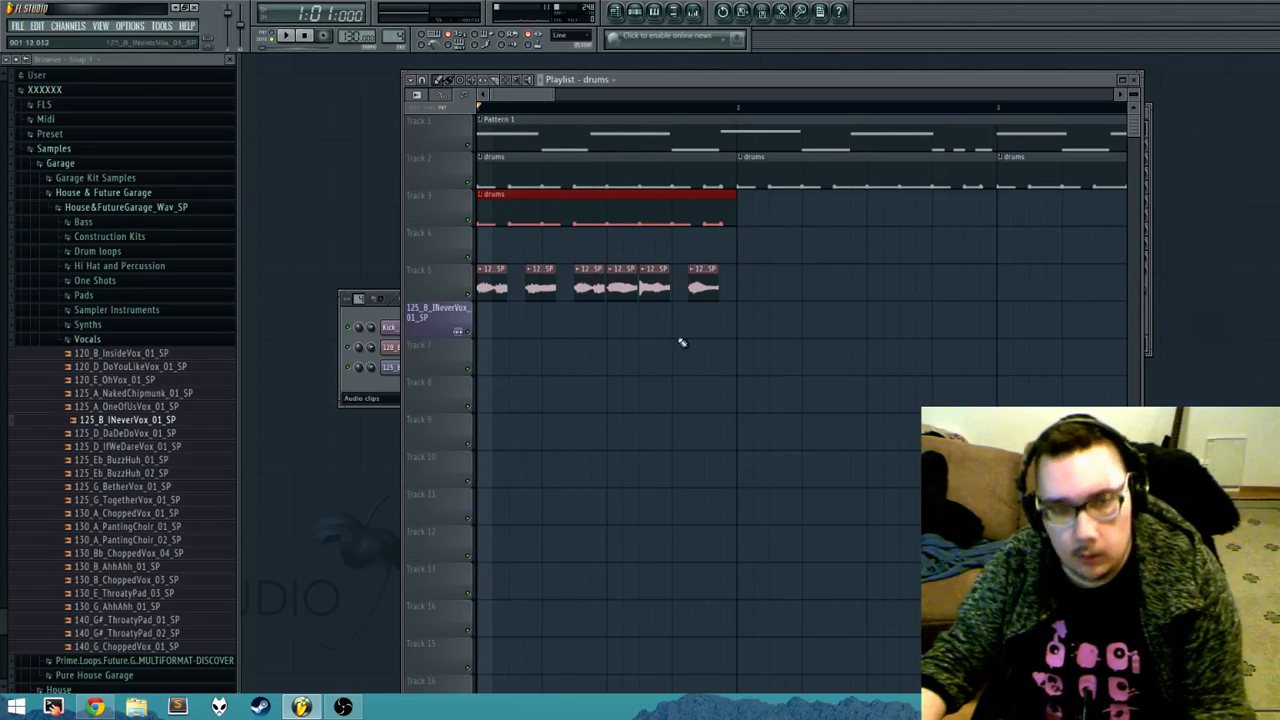
{"action": "left_click", "coordinate": [632, 331], "text": "ctrl"}
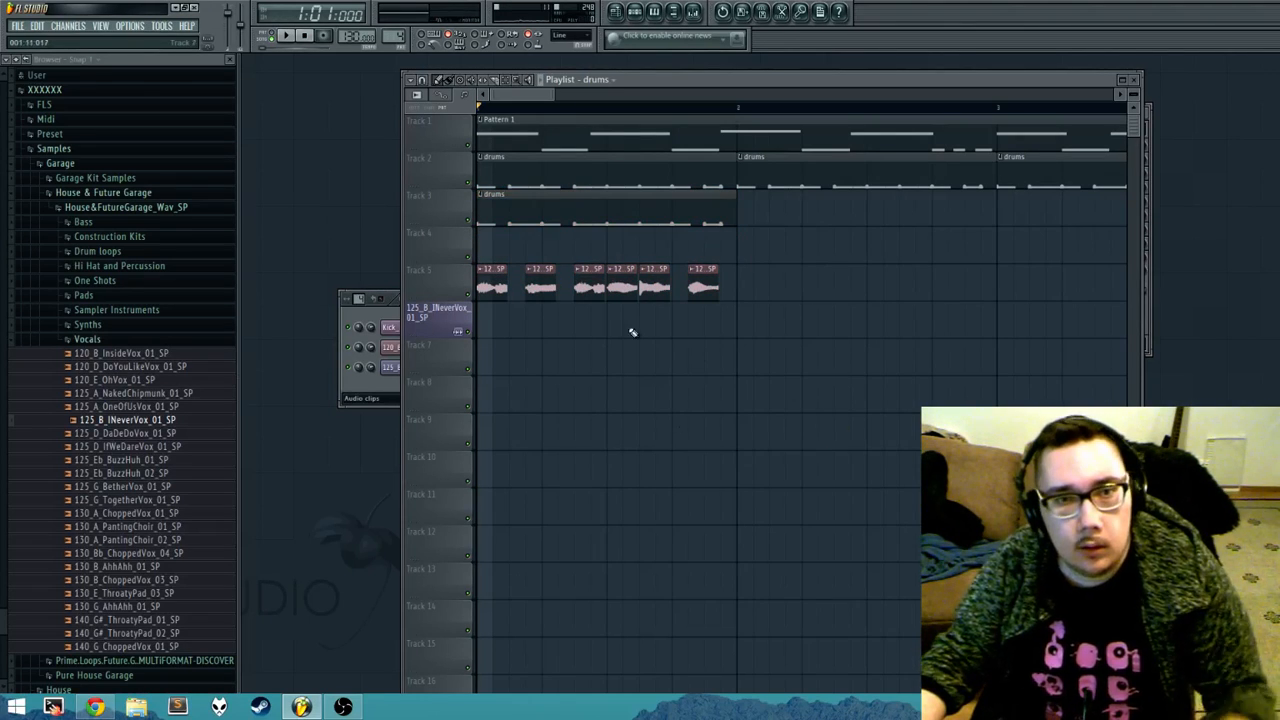
Step: Group Track 3 with the track above it through its track options
{"action": "right_click", "coordinate": [455, 210]}
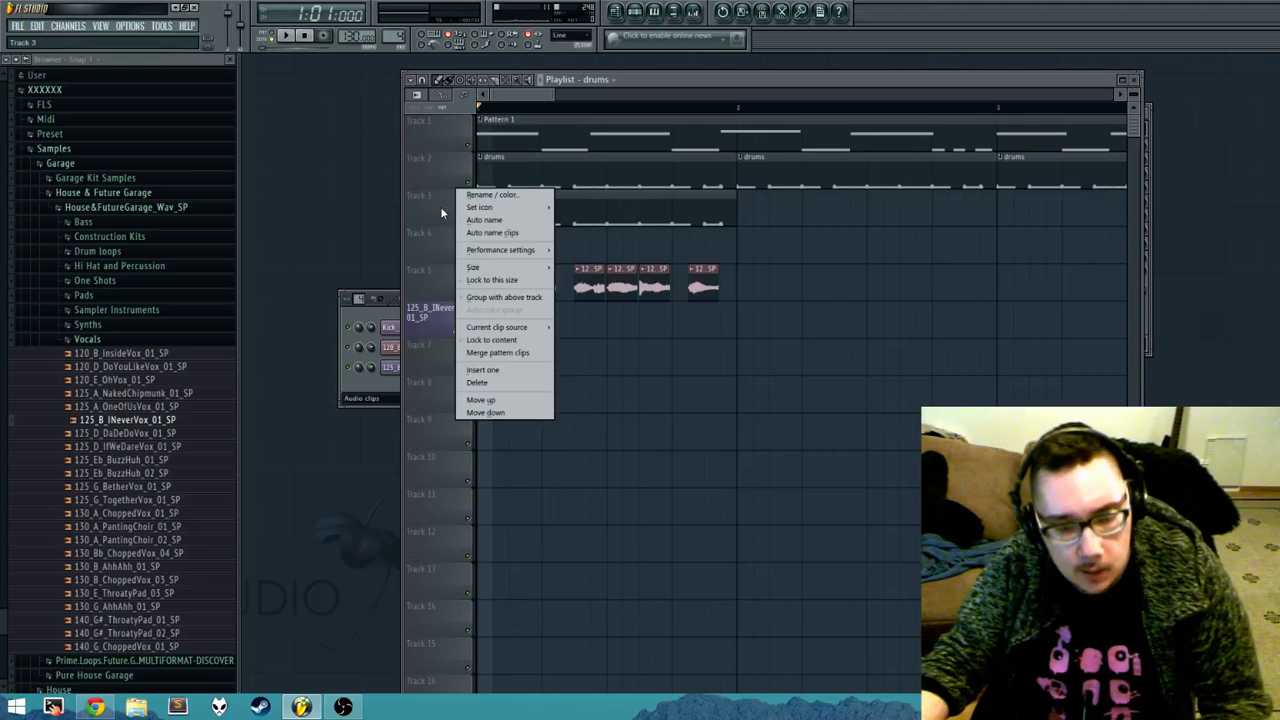
{"action": "left_click", "coordinate": [440, 206]}
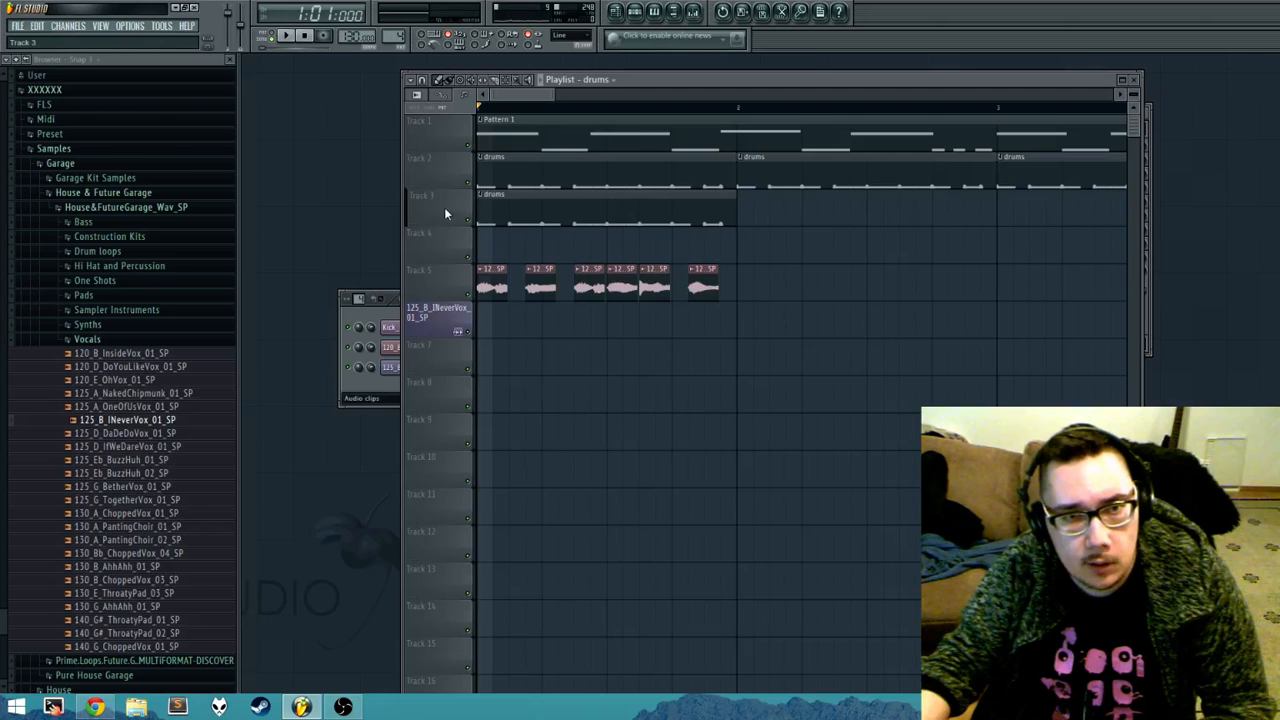
Step: Try grouping Track 4 with the track above it, and release it from the group
{"action": "right_click", "coordinate": [452, 239]}
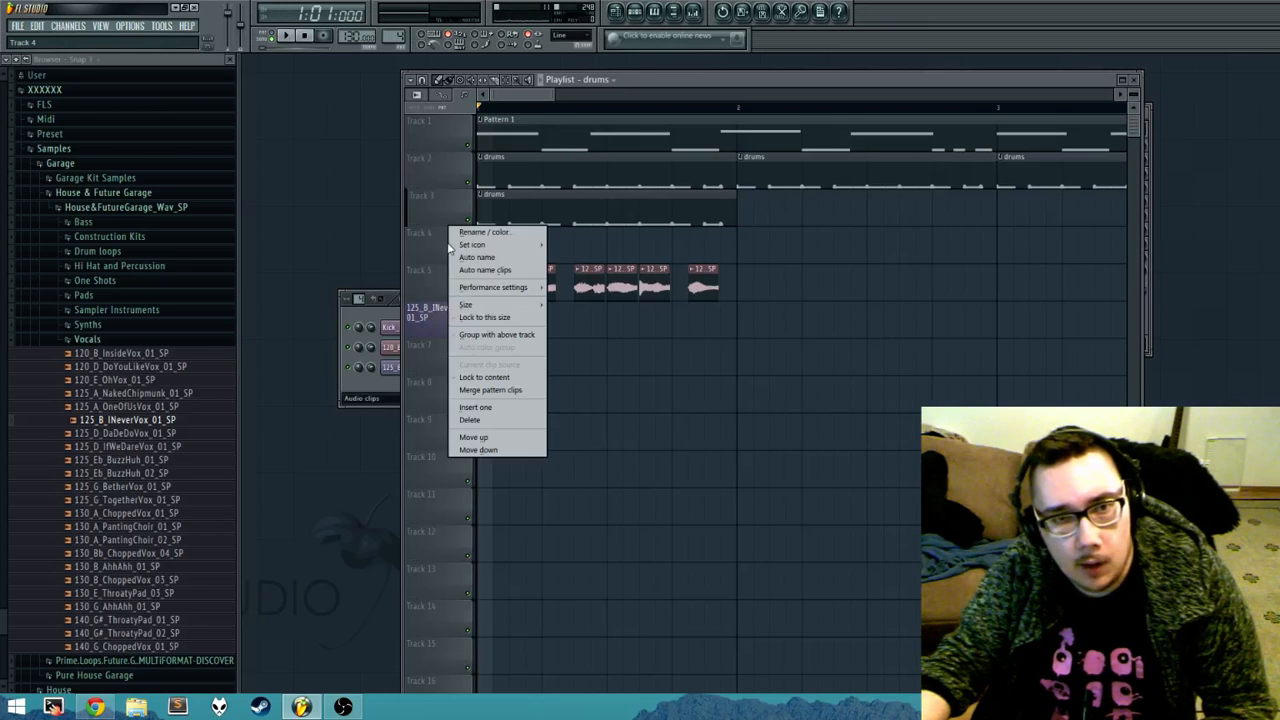
{"action": "left_click", "coordinate": [434, 248]}
{"action": "right_click", "coordinate": [440, 250]}
{"action": "left_click", "coordinate": [442, 248]}
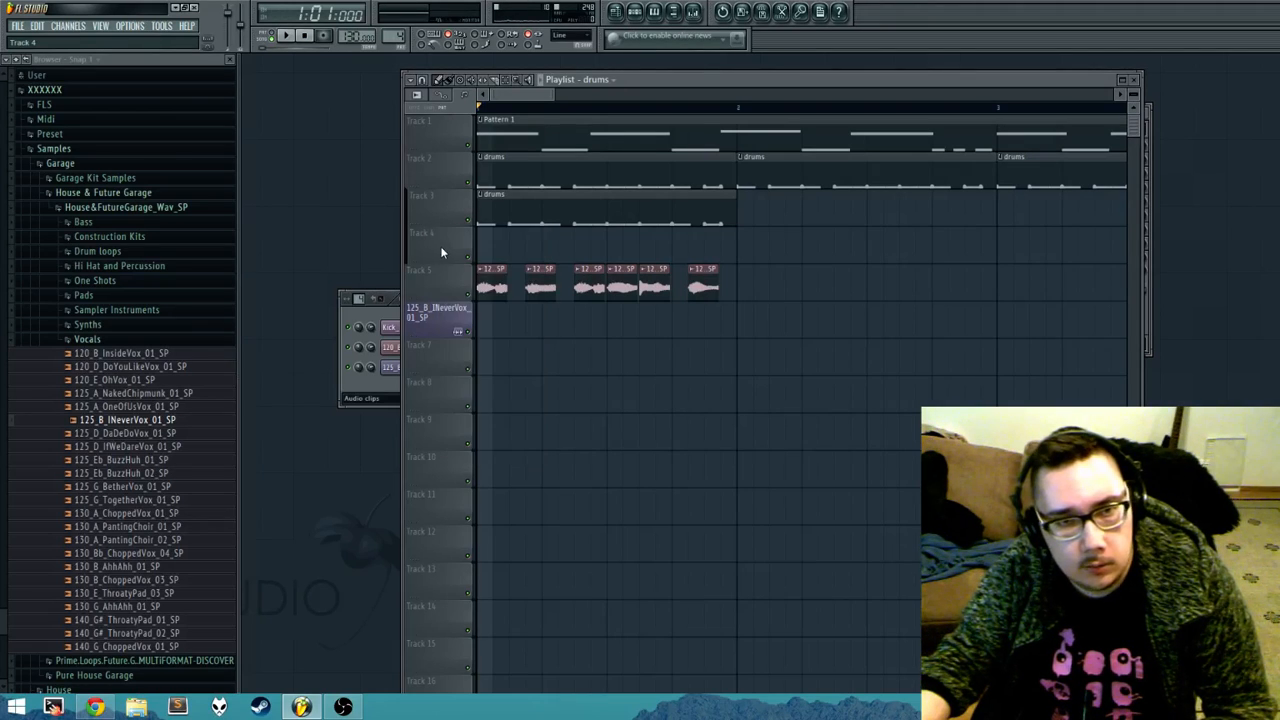
{"action": "right_click", "coordinate": [443, 249]}
{"action": "left_click", "coordinate": [445, 246]}
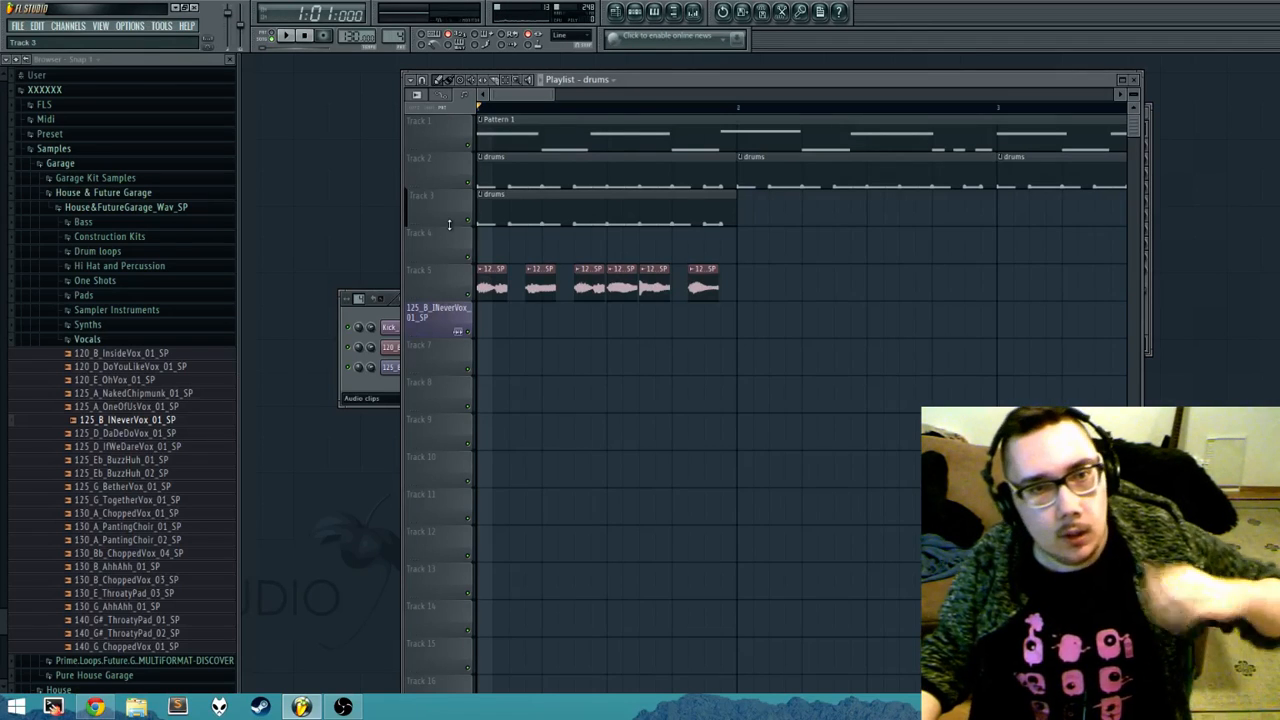
Step: Make Track 3 slightly taller by extending its lower edge
{"action": "mouse_move", "coordinate": [465, 226]}
{"action": "left_mouse_down"}
{"action": "mouse_move", "coordinate": [465, 269]}
{"action": "mouse_move", "coordinate": [465, 236]}
{"action": "left_mouse_up"}
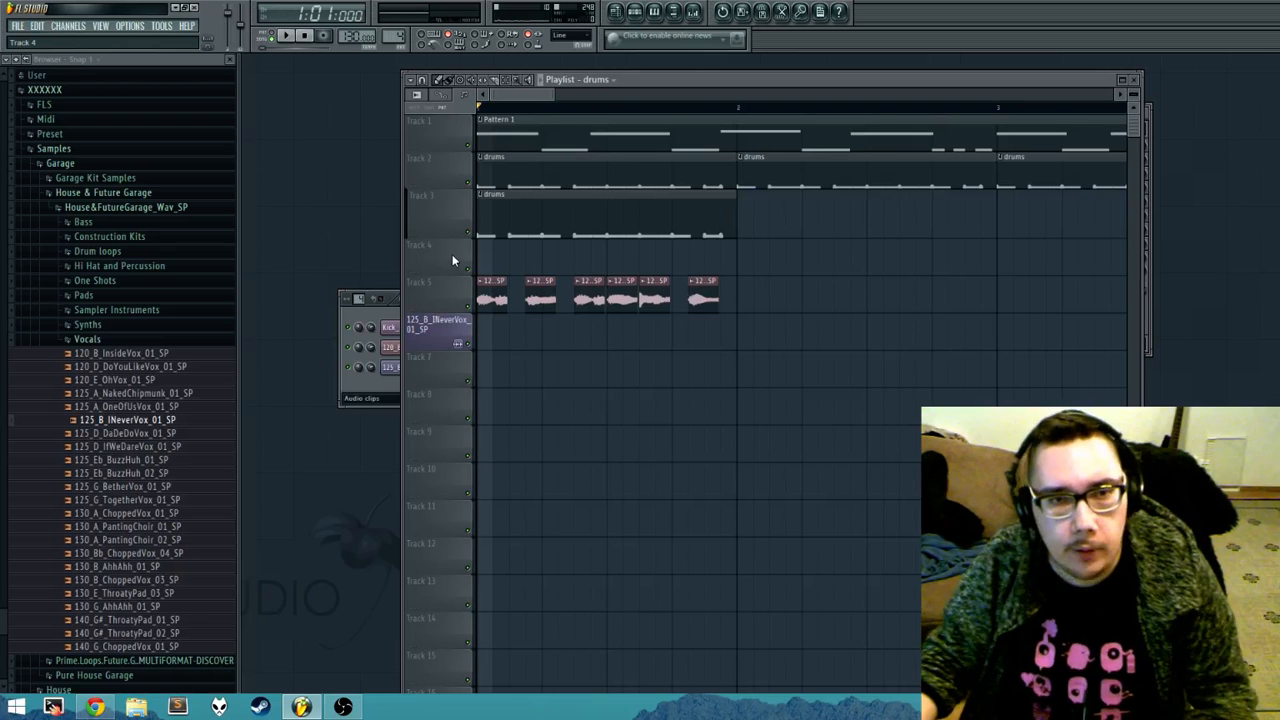
{"action": "mouse_move", "coordinate": [449, 236]}
{"action": "left_mouse_down"}
{"action": "mouse_move", "coordinate": [449, 214]}
{"action": "mouse_move", "coordinate": [450, 238]}
{"action": "left_mouse_up"}
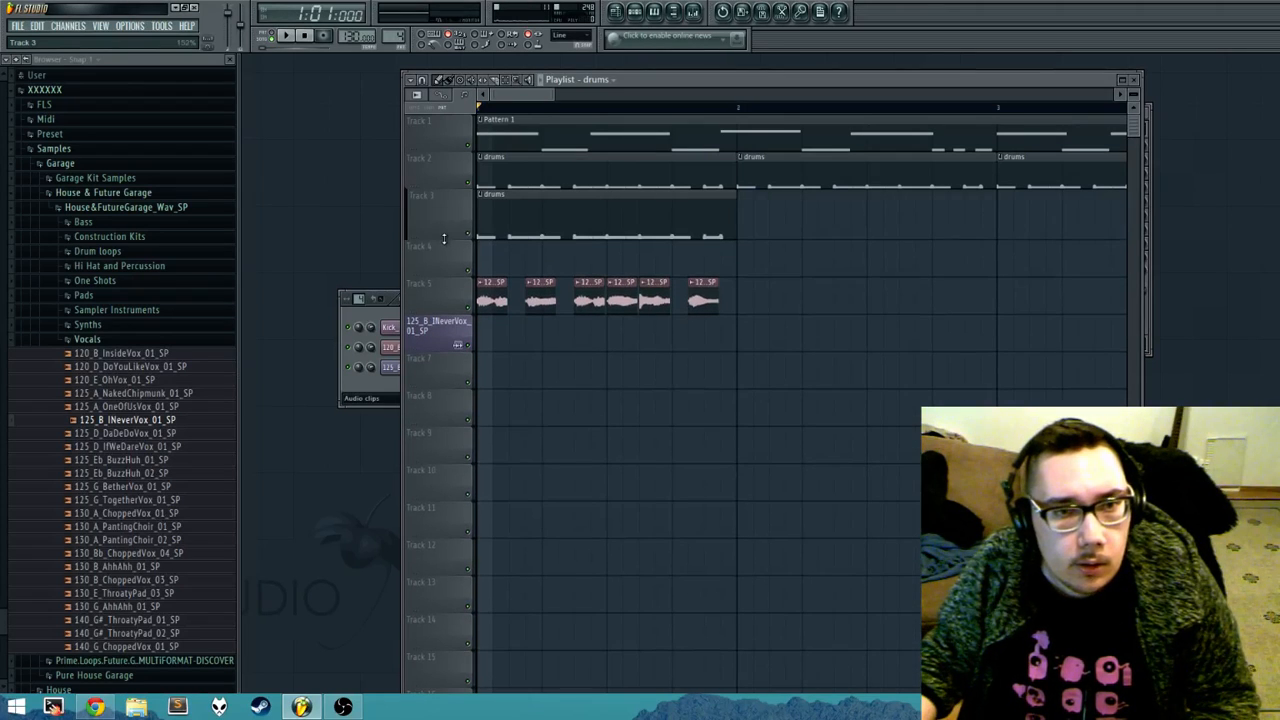
Step: Mute and unmute Track 2 on its own, and mute Track 3 and Track 2 separately
{"action": "left_click", "coordinate": [469, 186]}
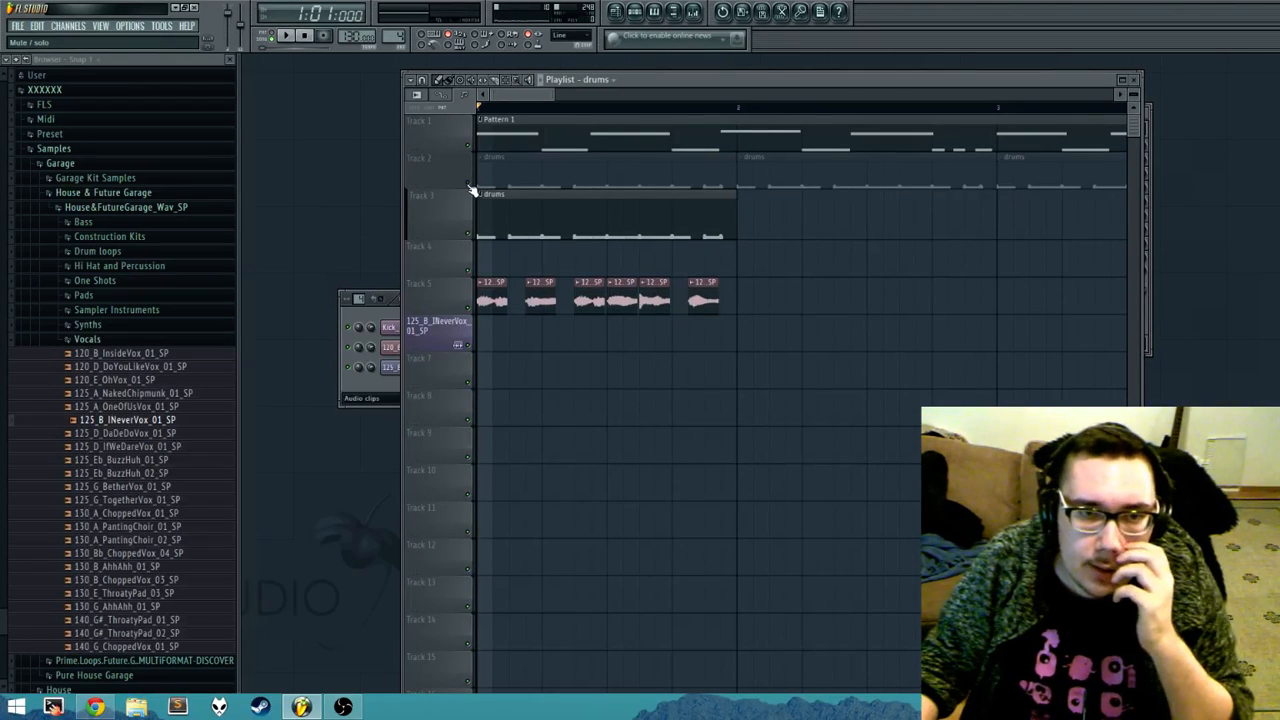
{"action": "left_click", "coordinate": [469, 185]}
{"action": "left_click", "coordinate": [469, 234]}
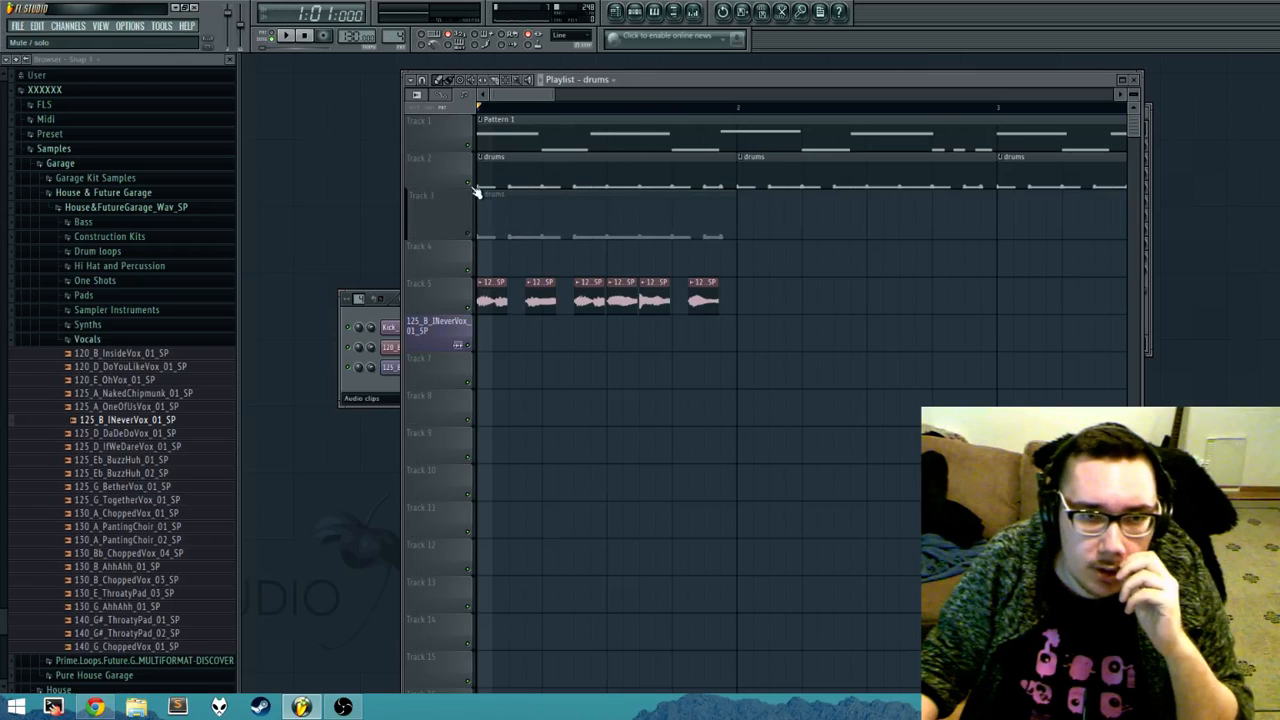
{"action": "left_click", "coordinate": [471, 186]}
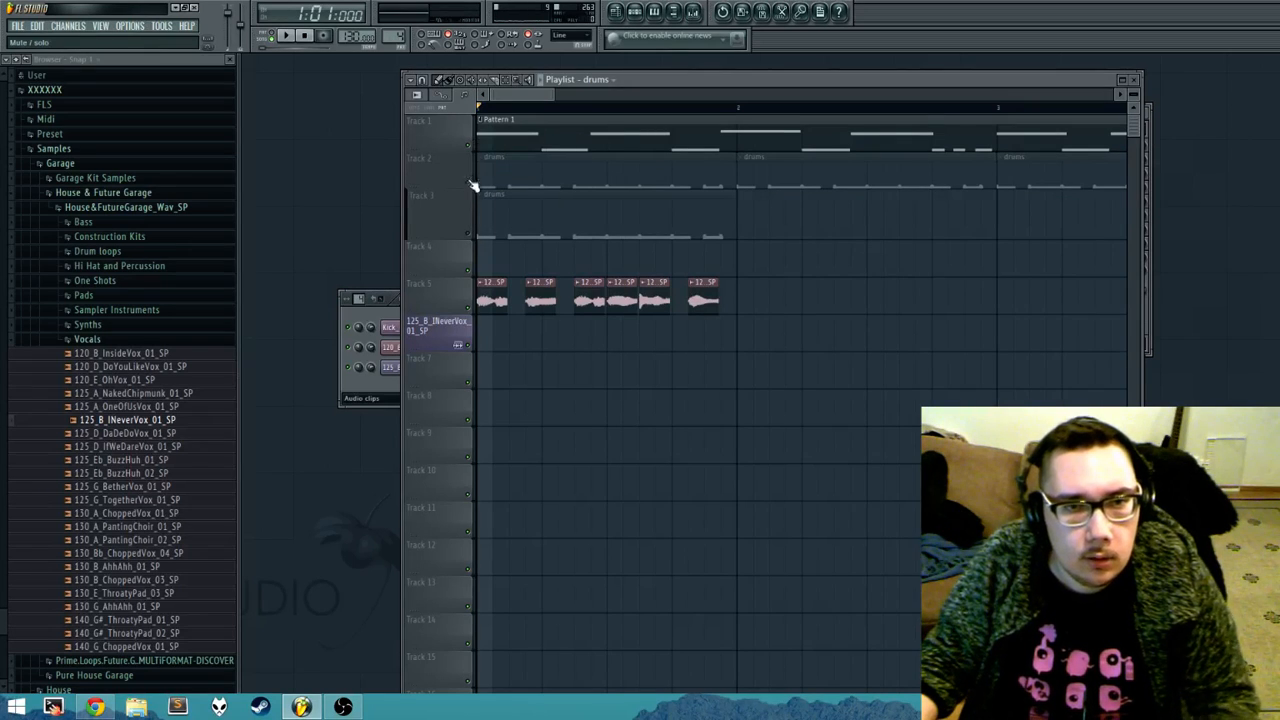
Step: Toggle muting of the grouped Tracks 2 and 3 together several times, leaving both tracks unmuted
{"action": "left_click", "coordinate": [470, 186]}
{"action": "left_click", "coordinate": [470, 186]}
{"action": "left_click", "coordinate": [470, 186]}
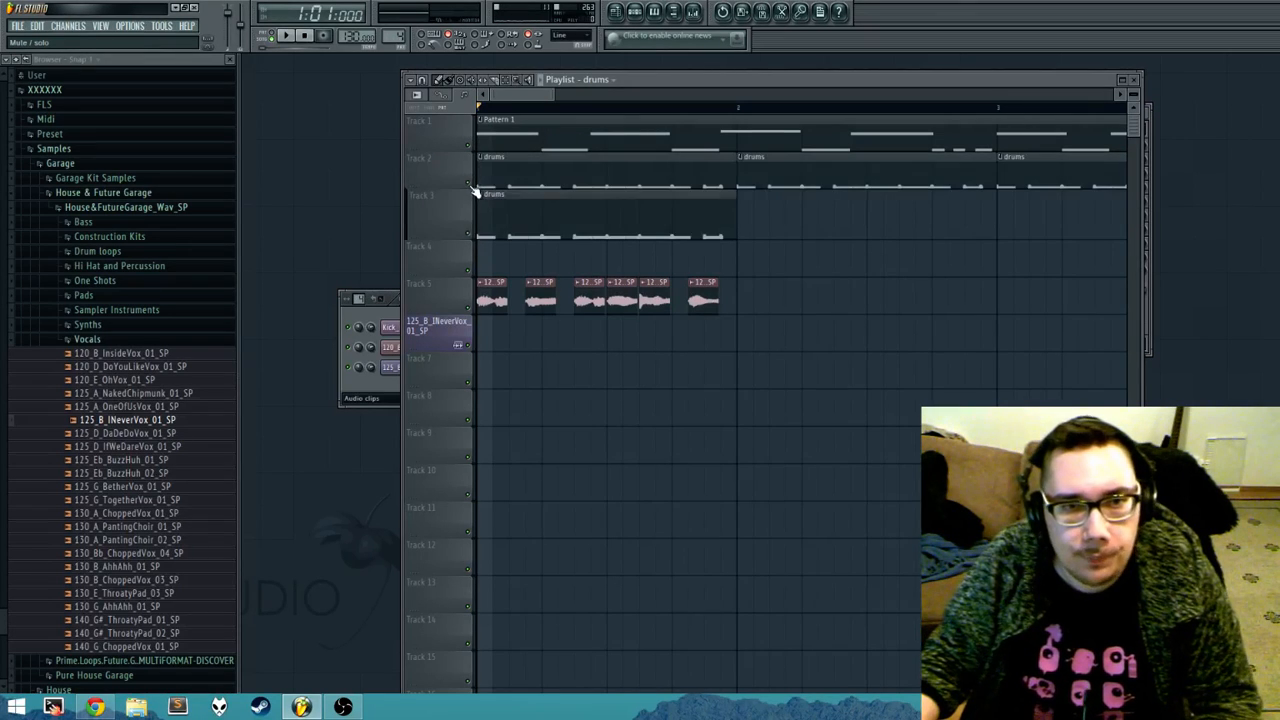
{"action": "left_click", "coordinate": [470, 186]}
{"action": "left_click", "coordinate": [470, 186]}
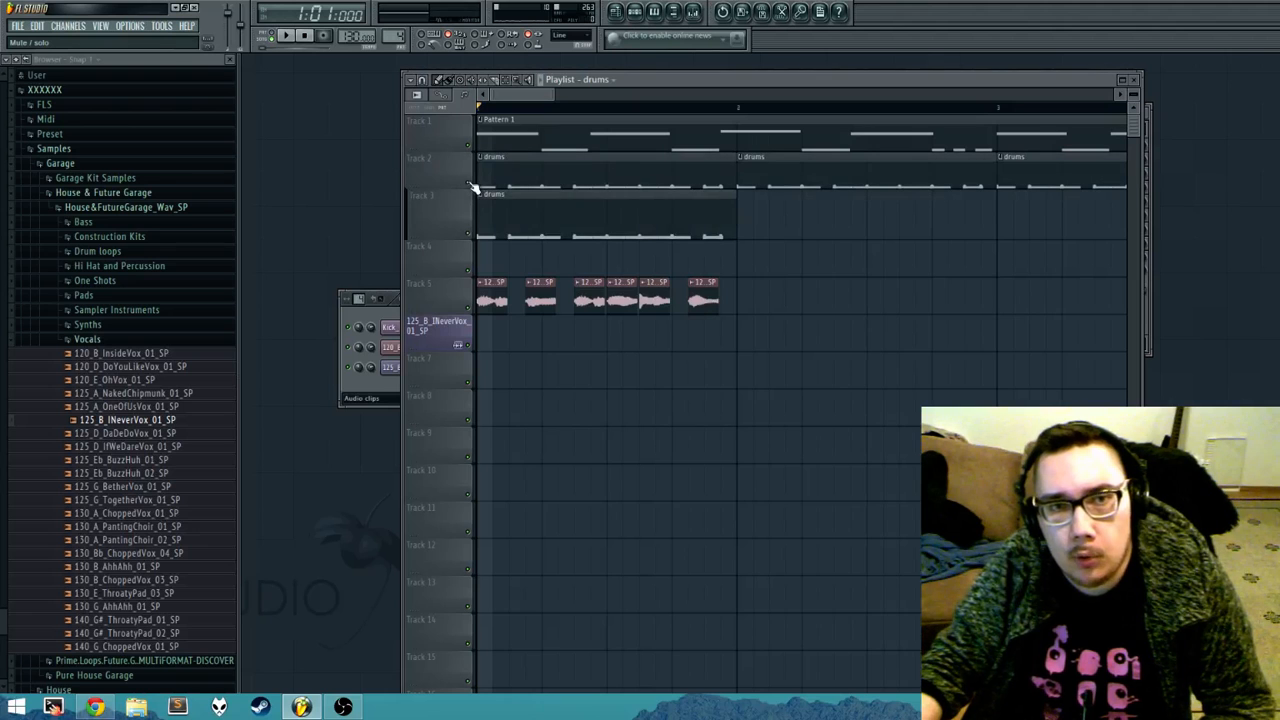
{"action": "left_click", "coordinate": [470, 186]}
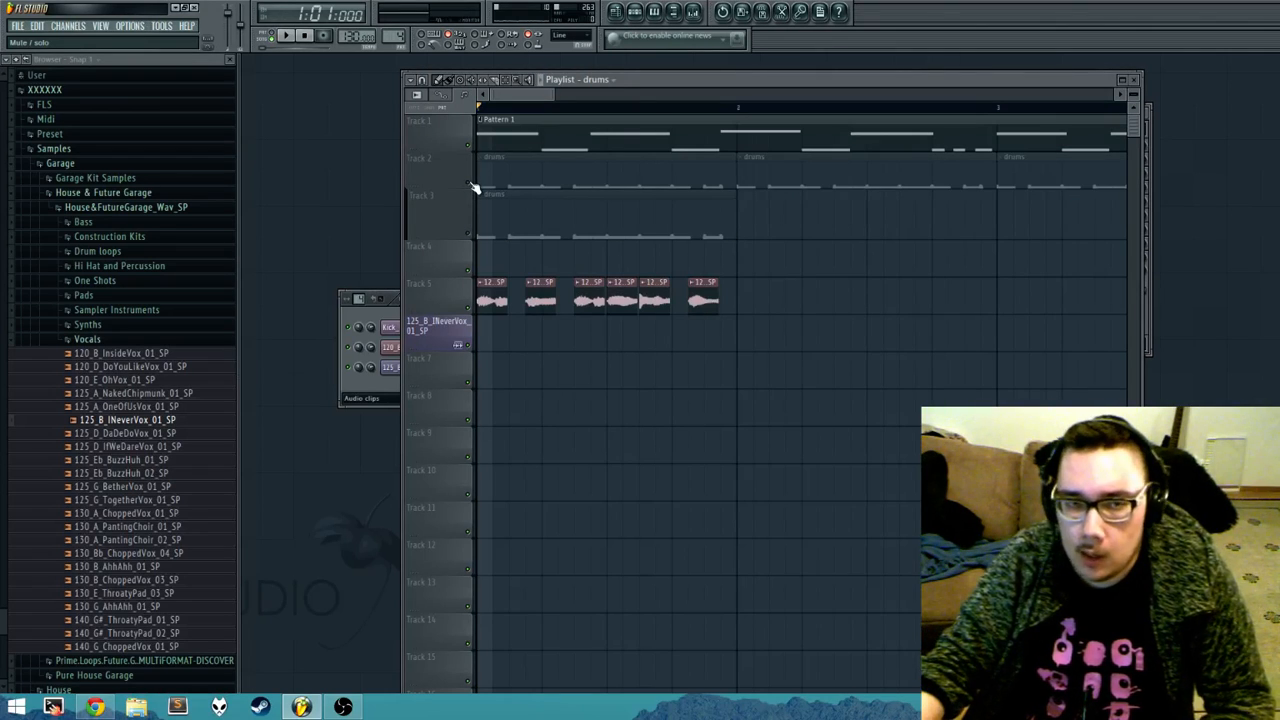
{"action": "left_click", "coordinate": [470, 186]}
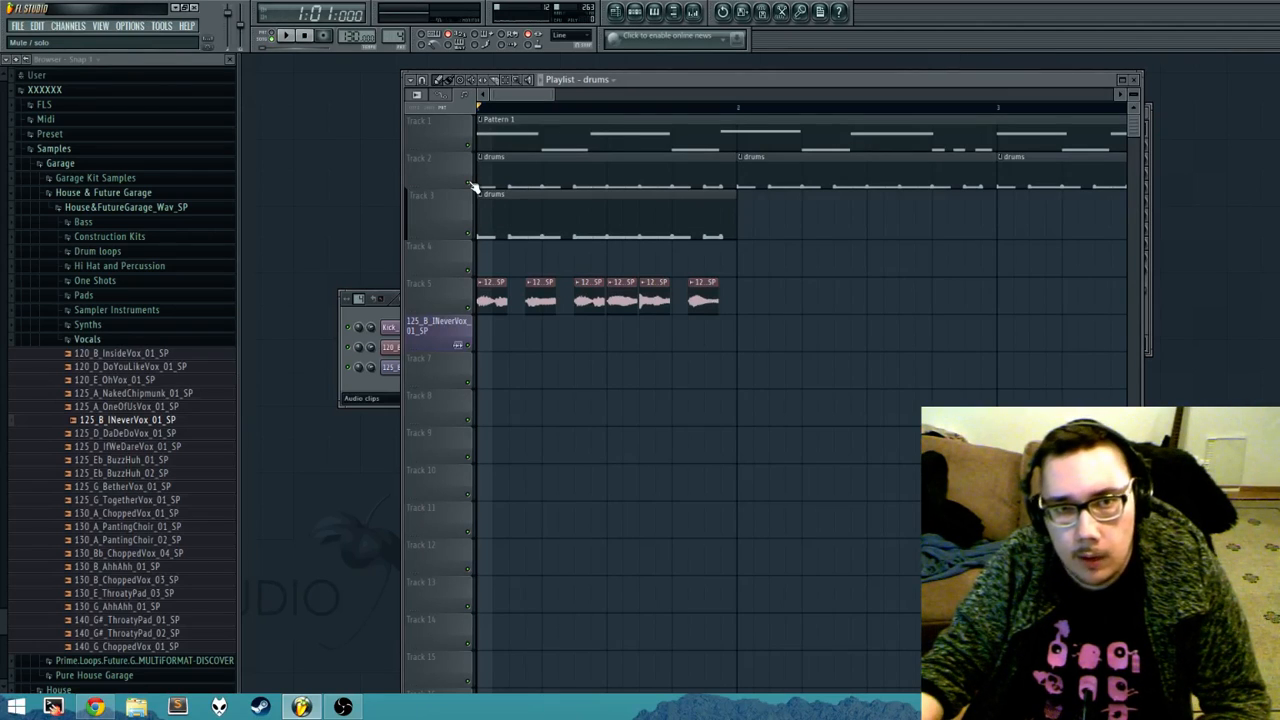
{"action": "left_click", "coordinate": [470, 186]}
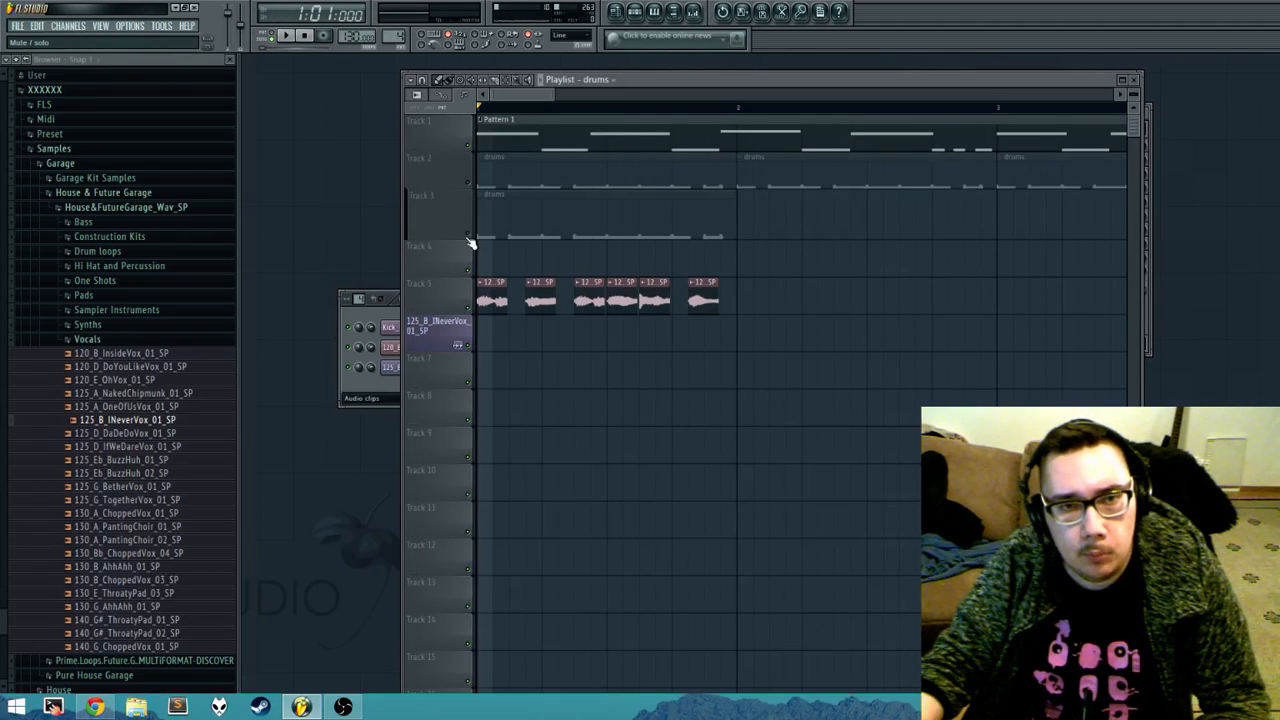
{"action": "left_click", "coordinate": [470, 240]}
{"action": "left_click", "coordinate": [470, 240]}
{"action": "left_click", "coordinate": [470, 240]}
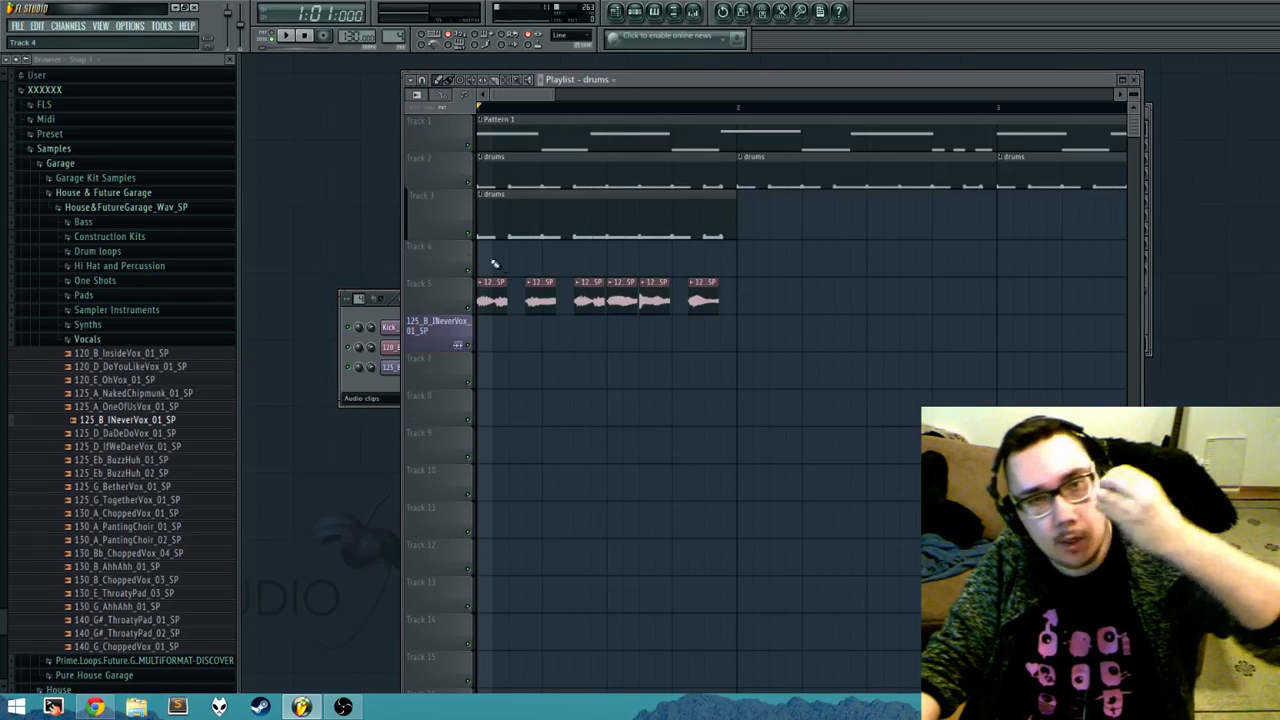
Step: Delete the drums clip on Track 3 and the bar 1 drums clip on Track 2
{"action": "right_click", "coordinate": [640, 240]}
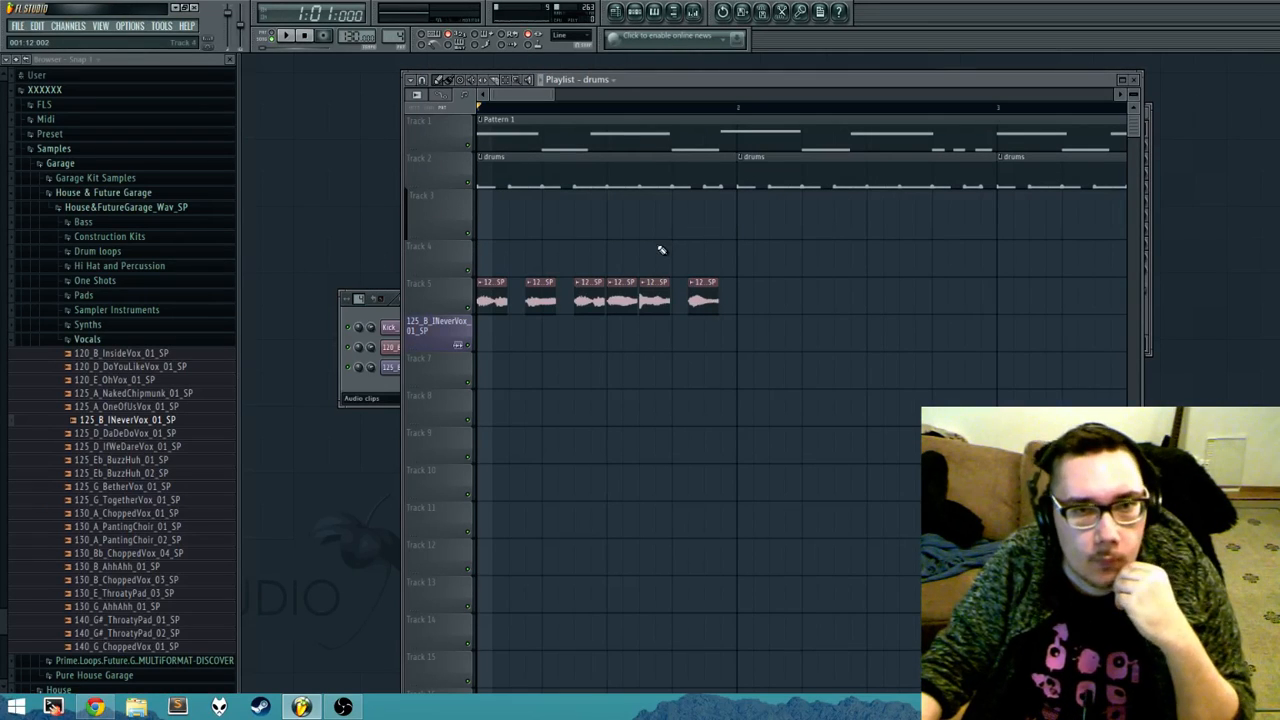
{"action": "right_click", "coordinate": [518, 188]}
Step: Look through the Pattern 1 clip's options and the playlist's tool options without applying any
{"action": "left_click", "coordinate": [482, 120]}
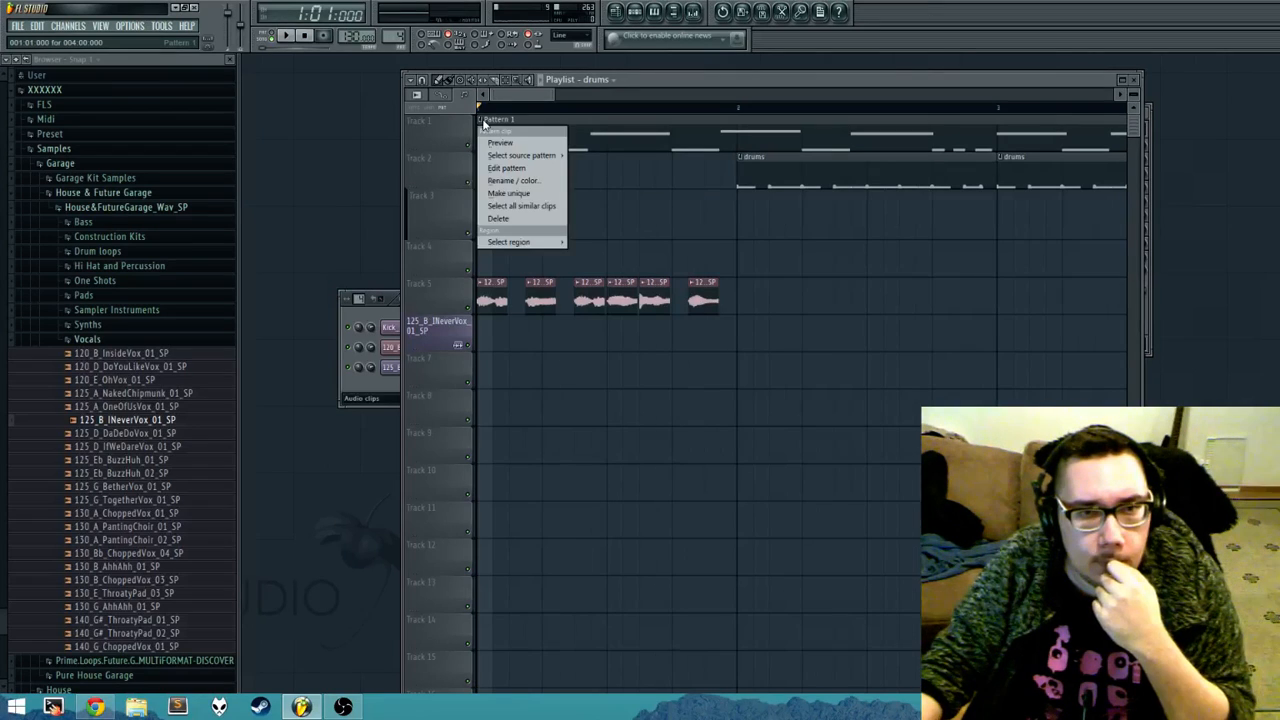
{"action": "left_click", "coordinate": [595, 207]}
{"action": "left_click", "coordinate": [411, 82]}
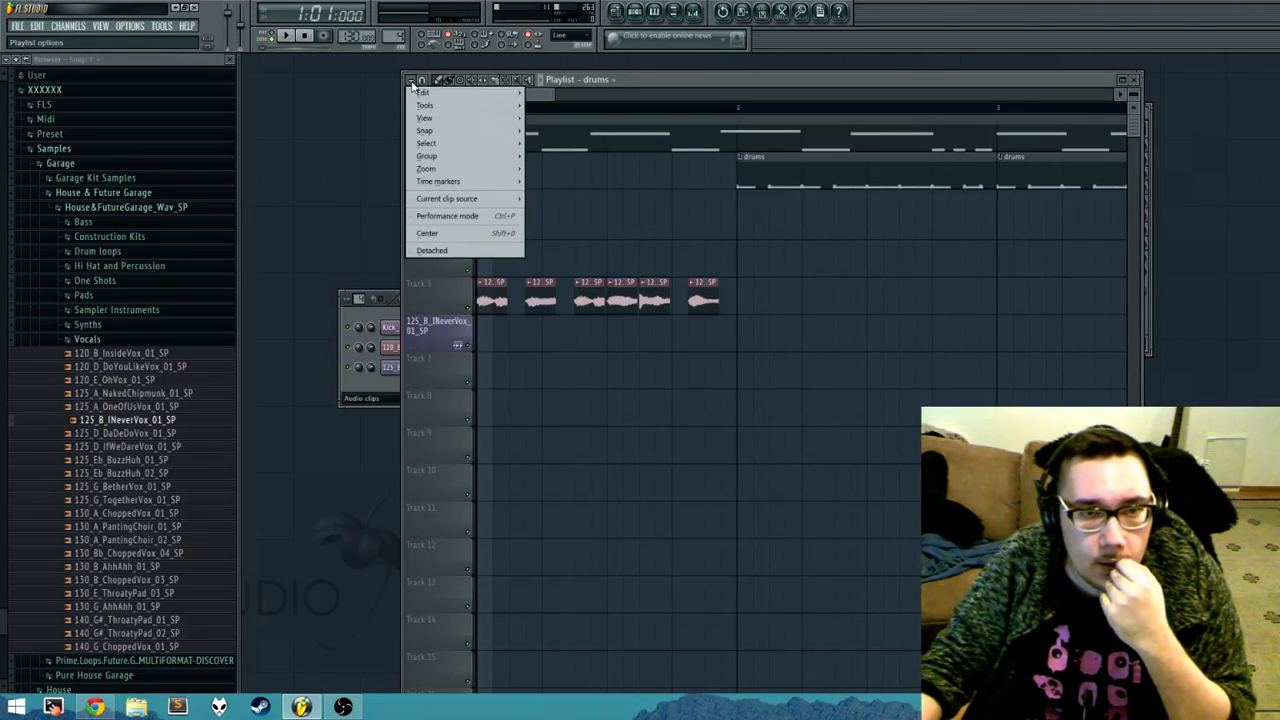
{"action": "mouse_move", "coordinate": [441, 107]}
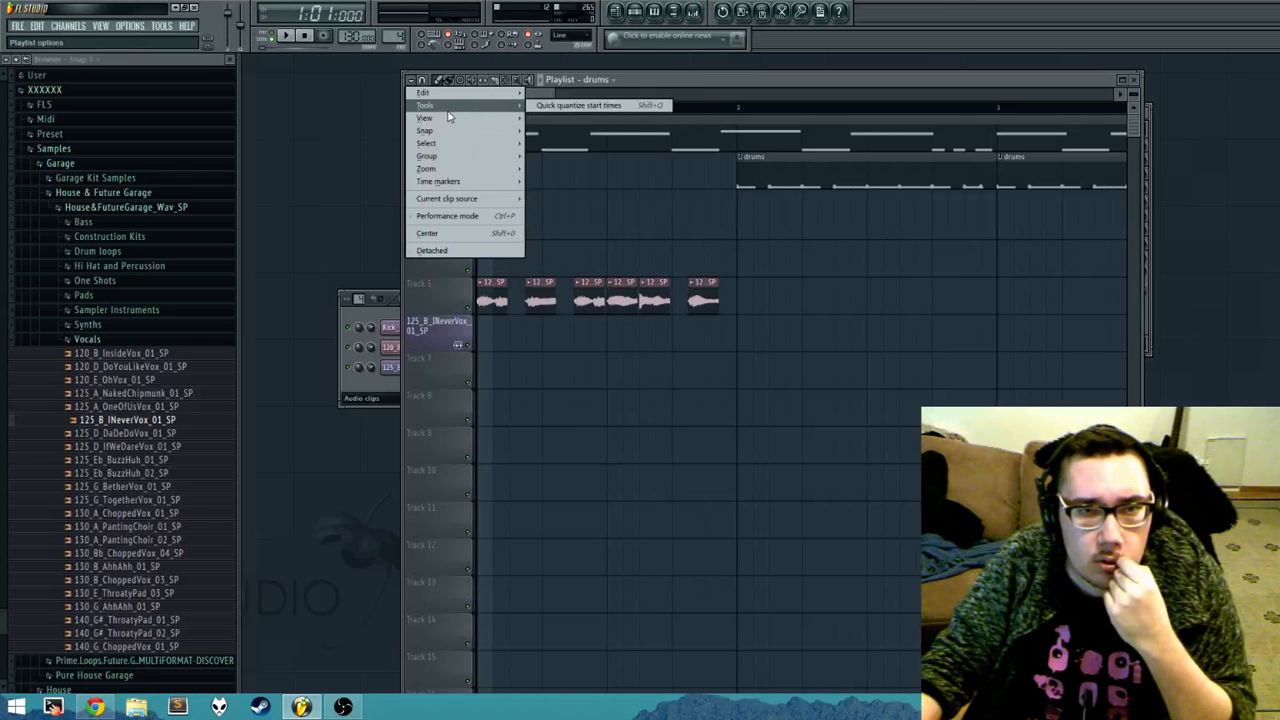
{"action": "left_click", "coordinate": [866, 306]}
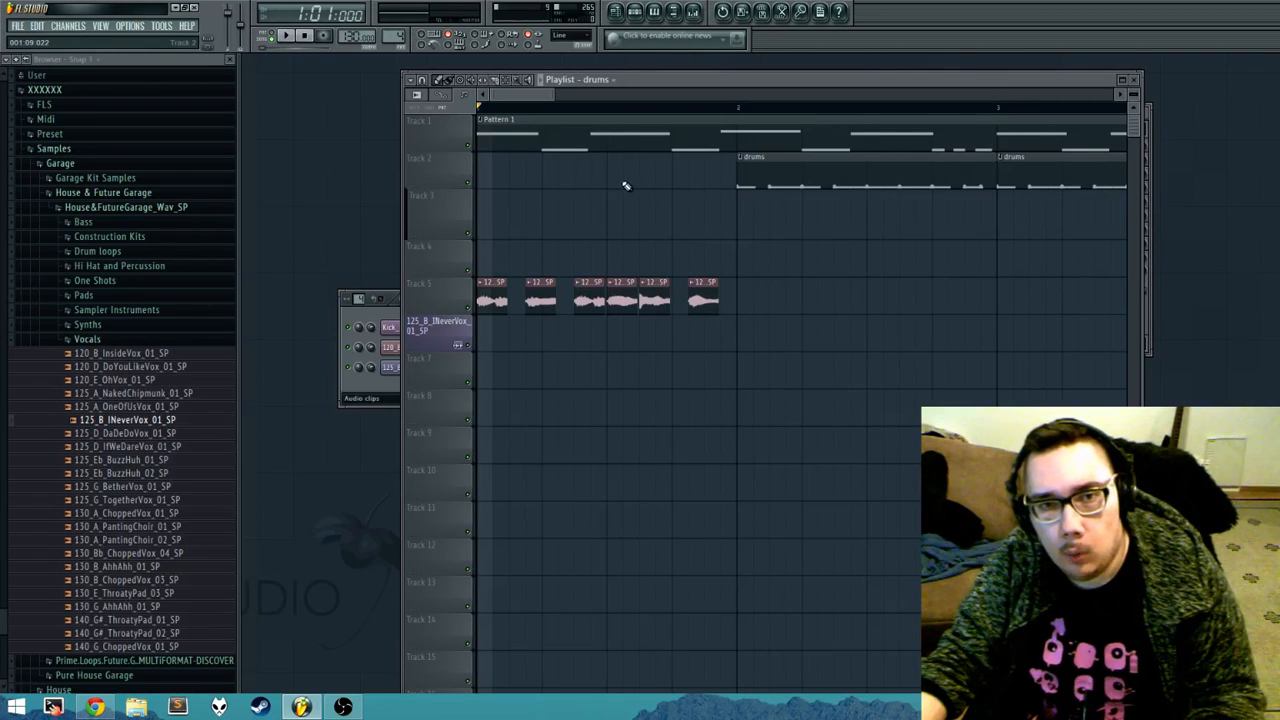
Step: Examine the arrangement in the playlist at different horizontal and vertical zoom levels, from single bars to the whole song
{"action": "scroll", "coordinate": [640, 195], "scroll_direction": "down", "scroll_amount": 2}
{"action": "scroll", "coordinate": [648, 200], "scroll_direction": "down", "scroll_amount": 4}
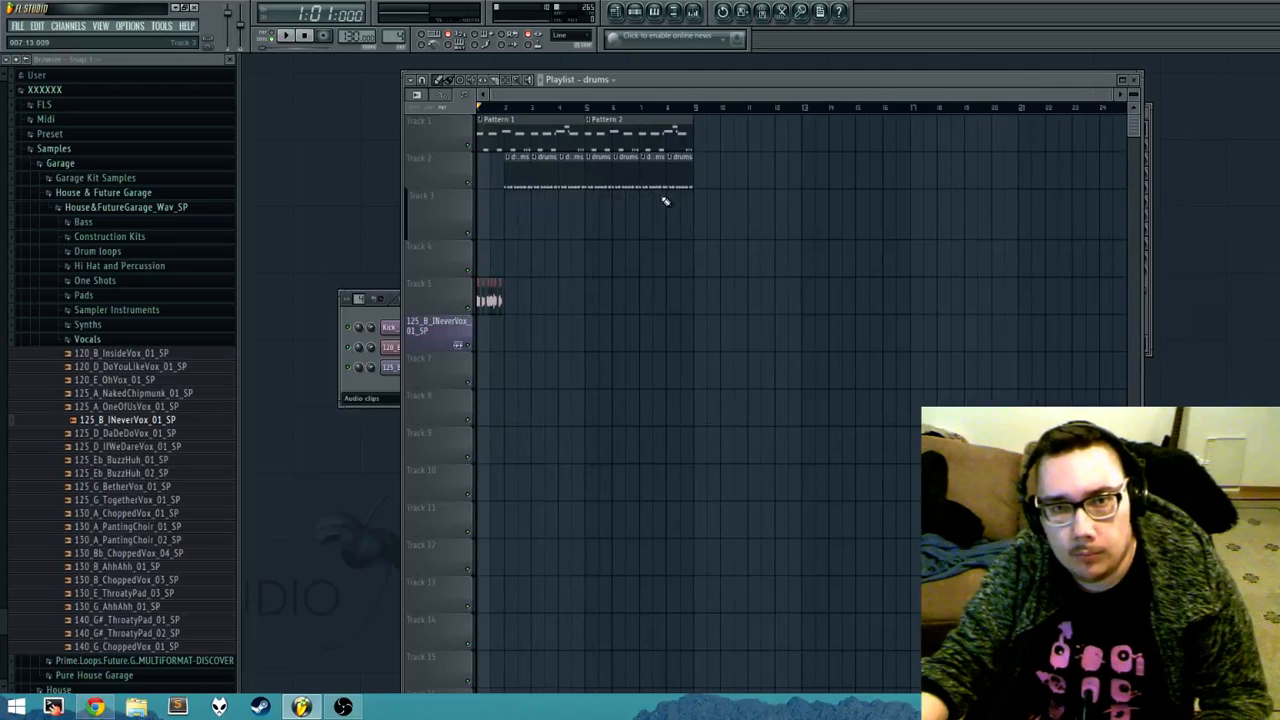
{"action": "scroll", "coordinate": [675, 213], "scroll_direction": "up", "scroll_amount": 1}
{"action": "left_click_drag", "start_coordinate": [698, 98], "coordinate": [530, 98]}
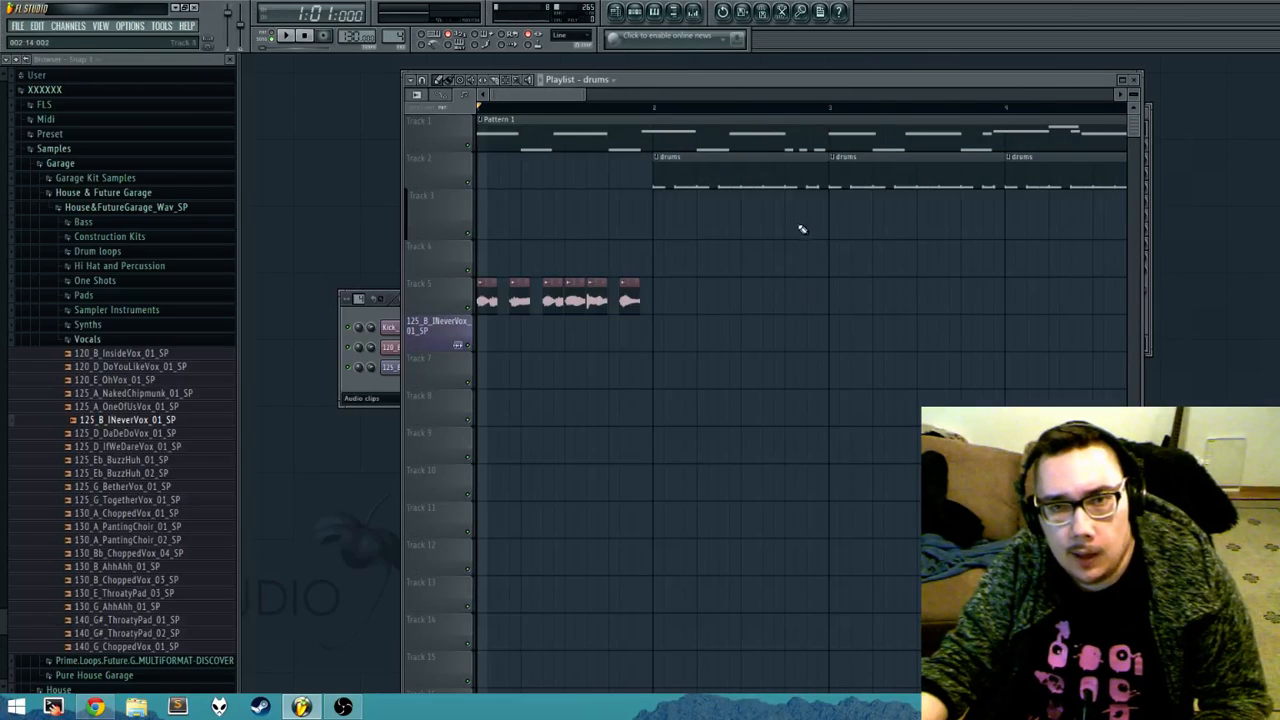
{"action": "scroll", "coordinate": [768, 230], "scroll_direction": "down", "scroll_amount": 3}
{"action": "scroll", "coordinate": [768, 230], "scroll_direction": "down", "scroll_amount": 3}
{"action": "scroll", "coordinate": [794, 229], "scroll_direction": "up", "scroll_amount": 4}
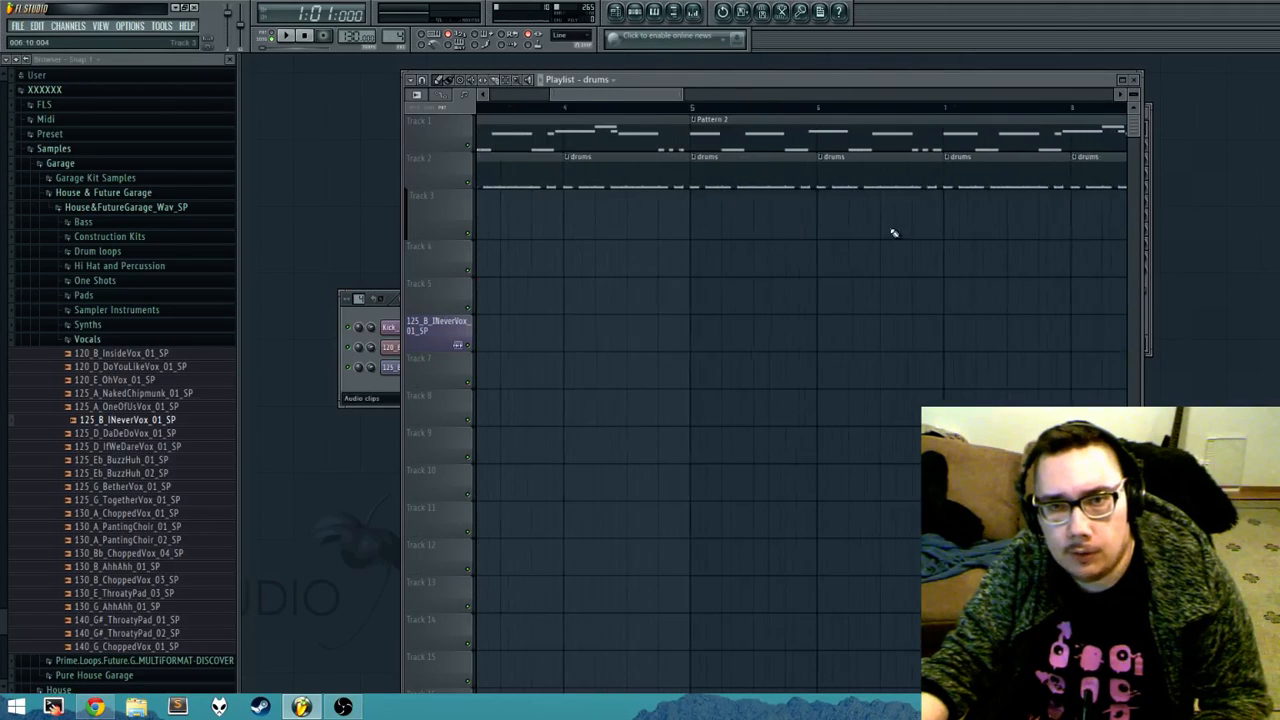
{"action": "scroll", "coordinate": [540, 232], "scroll_direction": "down", "scroll_amount": 5}
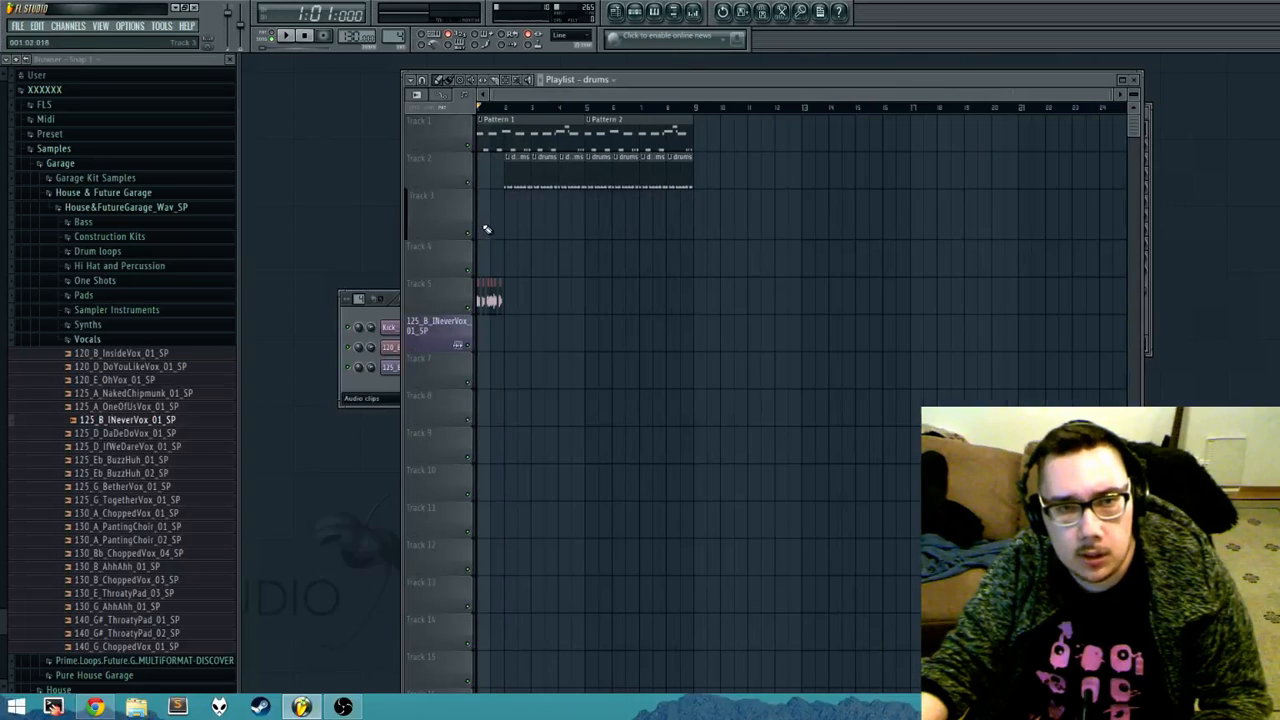
{"action": "scroll", "coordinate": [490, 220], "scroll_direction": "up", "scroll_amount": 5}
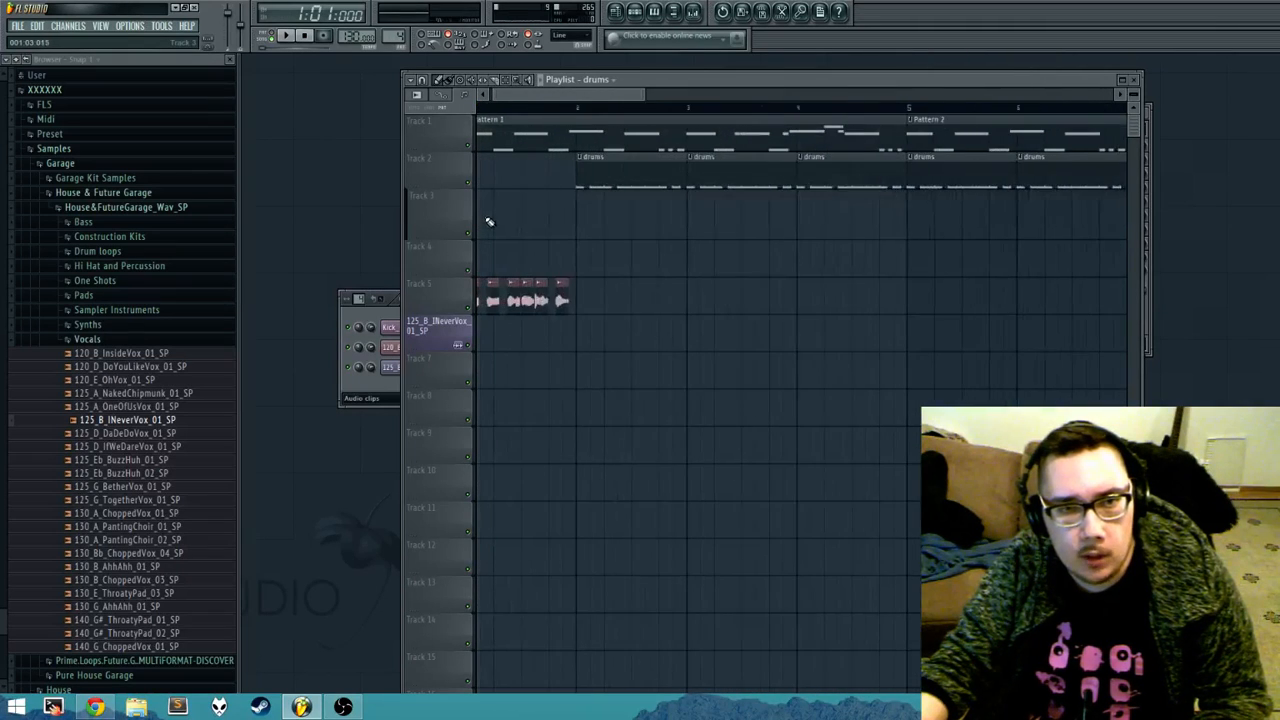
{"action": "scroll", "coordinate": [500, 220], "scroll_direction": "up", "scroll_amount": 1}
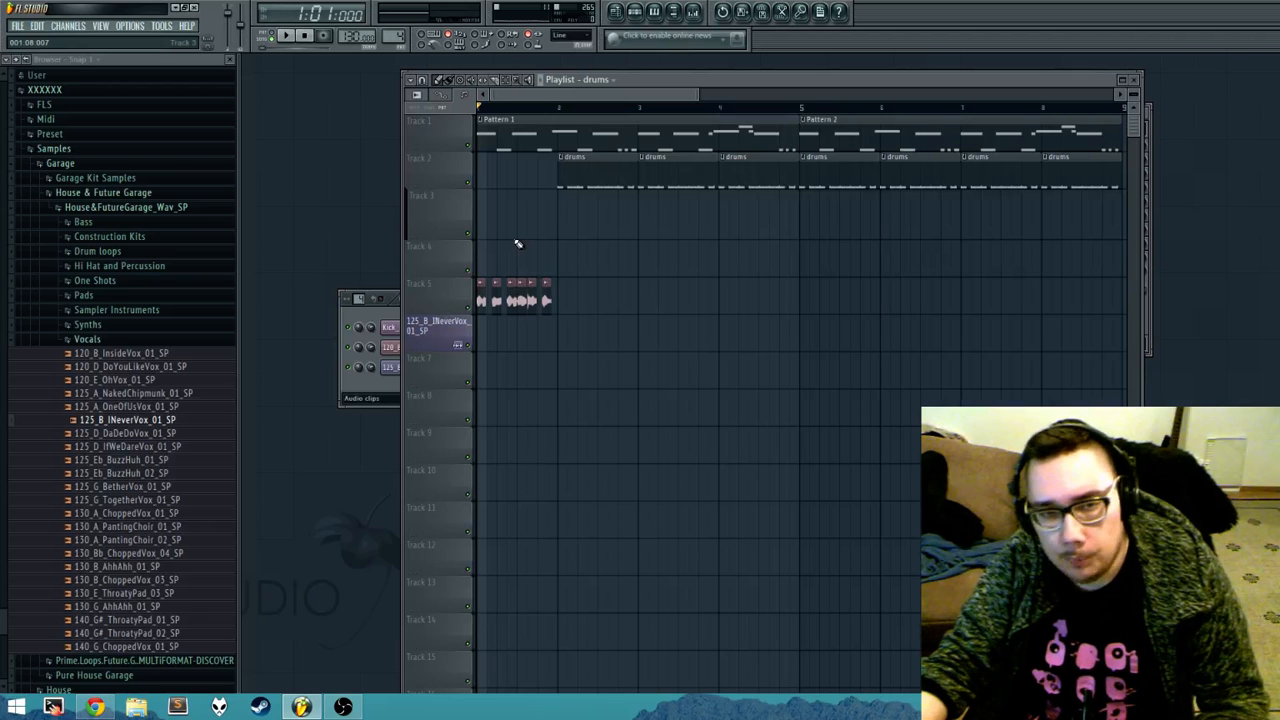
{"action": "scroll", "coordinate": [518, 243], "scroll_direction": "up", "scroll_amount": 3}
{"action": "scroll", "coordinate": [524, 243], "scroll_direction": "down", "scroll_amount": 4}
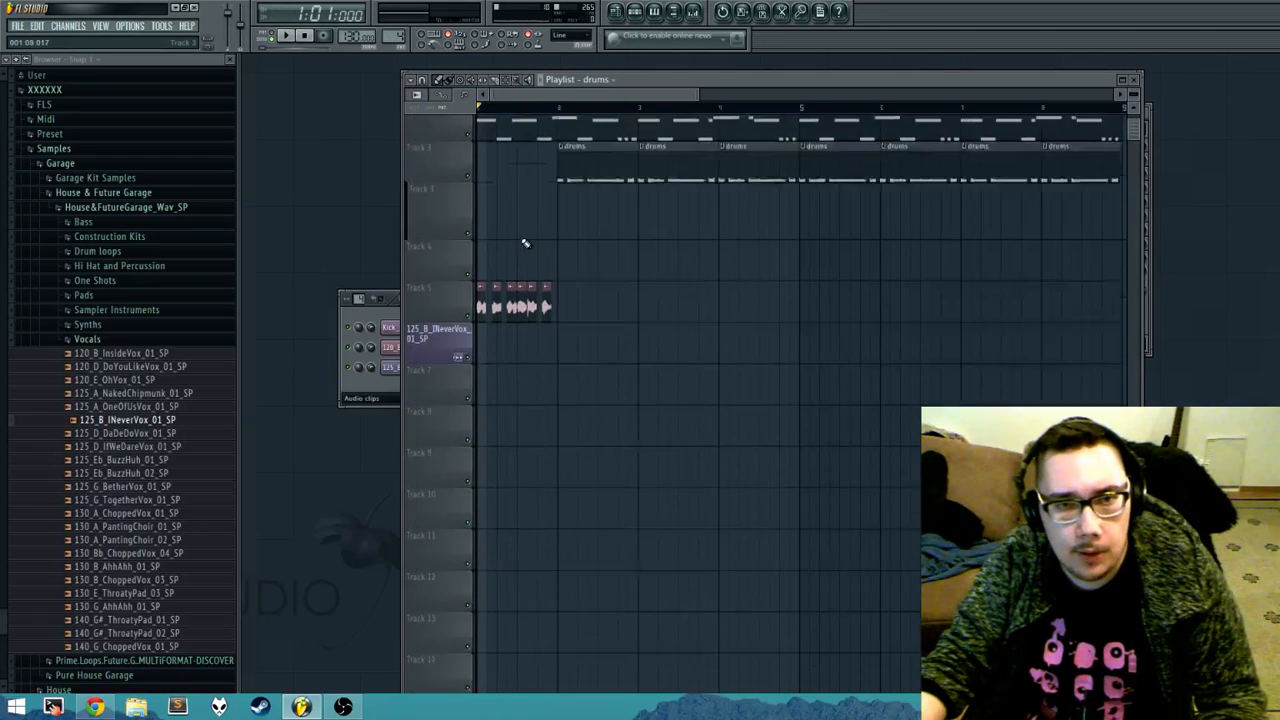
{"action": "scroll", "coordinate": [534, 240], "scroll_direction": "up", "scroll_amount": 1}
{"action": "scroll", "coordinate": [543, 239], "scroll_direction": "up", "scroll_amount": 1}
{"action": "left_click_drag", "start_coordinate": [554, 210], "coordinate": [566, 288]}
{"action": "scroll", "coordinate": [554, 254], "scroll_direction": "down", "scroll_amount": 1}
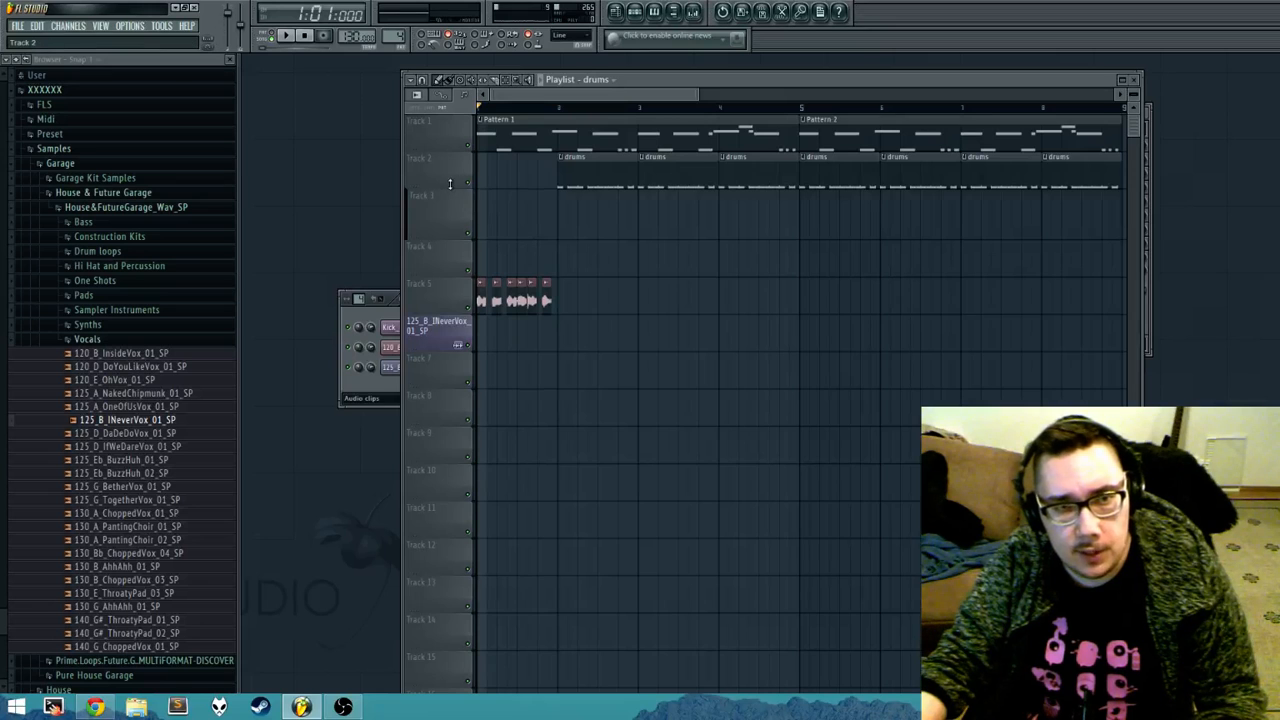
Step: Make Tracks 2 and 5 much taller and Track 1 shorter, and compare their heights at different vertical zooms
{"action": "left_click_drag", "start_coordinate": [450, 184], "coordinate": [450, 401]}
{"action": "left_click_drag", "start_coordinate": [609, 503], "coordinate": [601, 418]}
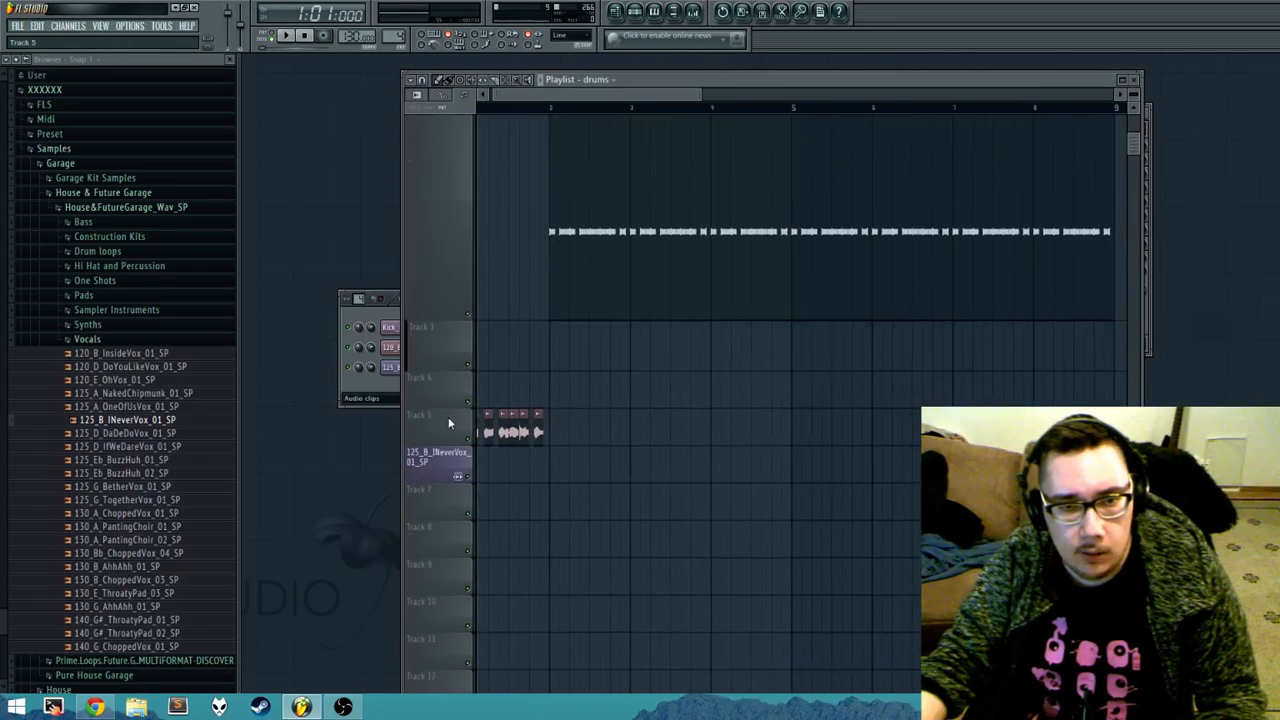
{"action": "left_click_drag", "start_coordinate": [450, 441], "coordinate": [456, 527]}
{"action": "left_click_drag", "start_coordinate": [638, 466], "coordinate": [646, 552]}
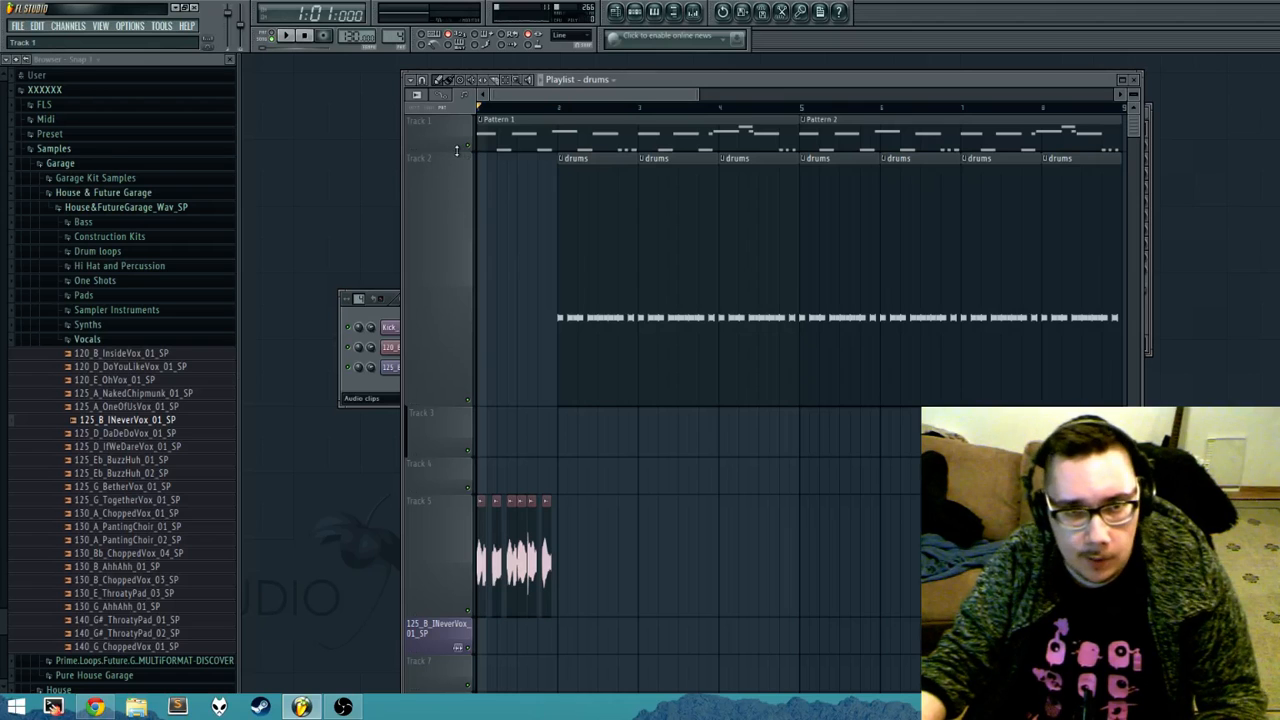
{"action": "left_click_drag", "start_coordinate": [456, 150], "coordinate": [460, 138]}
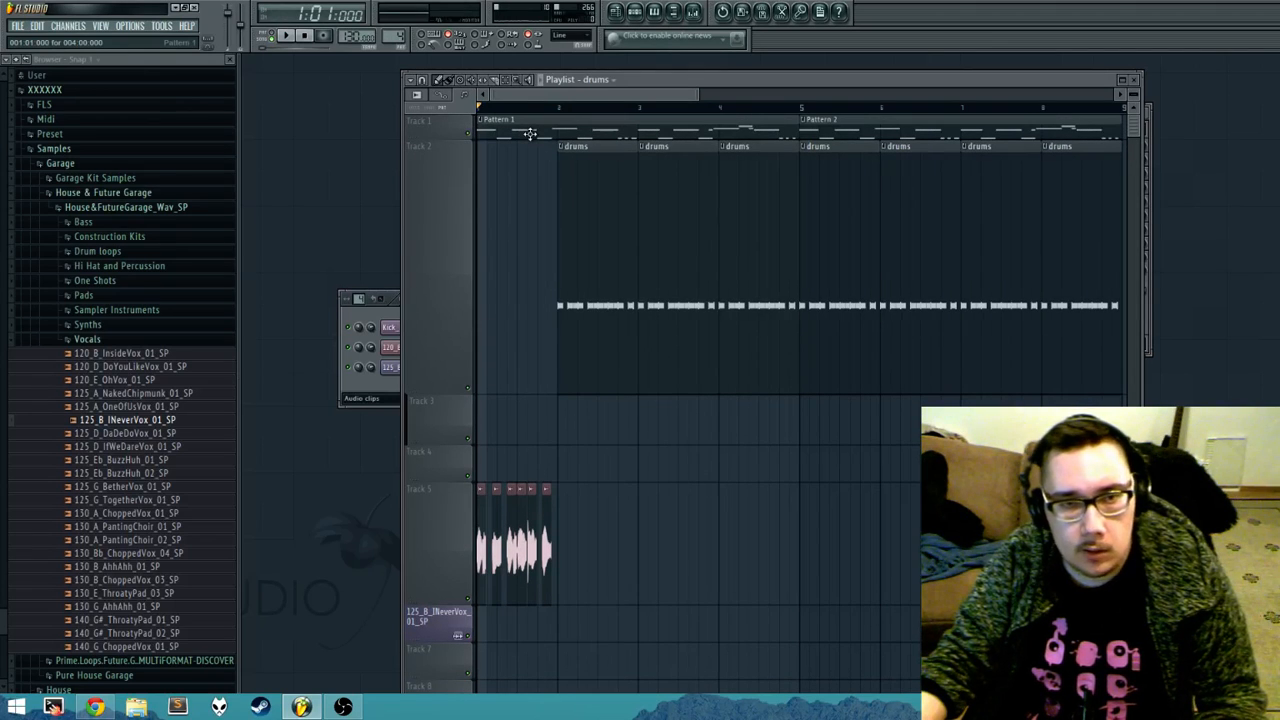
{"action": "scroll", "coordinate": [604, 246], "scroll_direction": "down", "scroll_amount": 1}
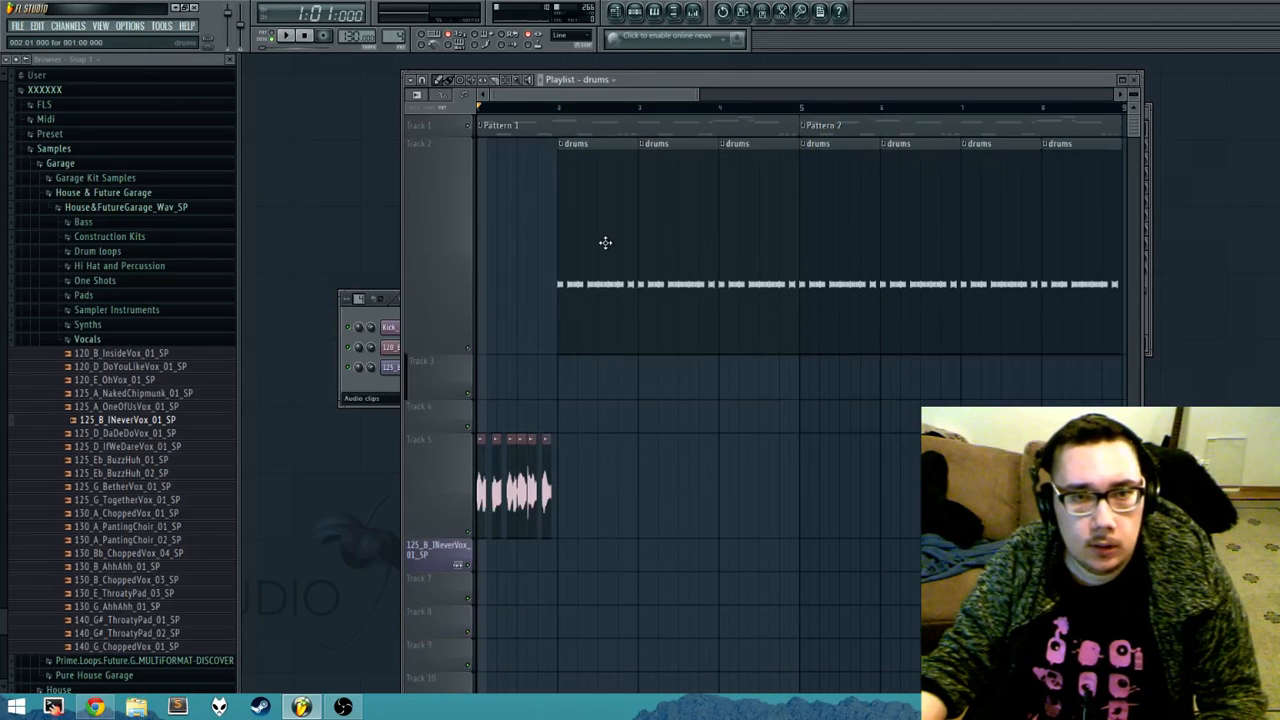
{"action": "scroll", "coordinate": [576, 178], "scroll_direction": "up", "scroll_amount": 4}
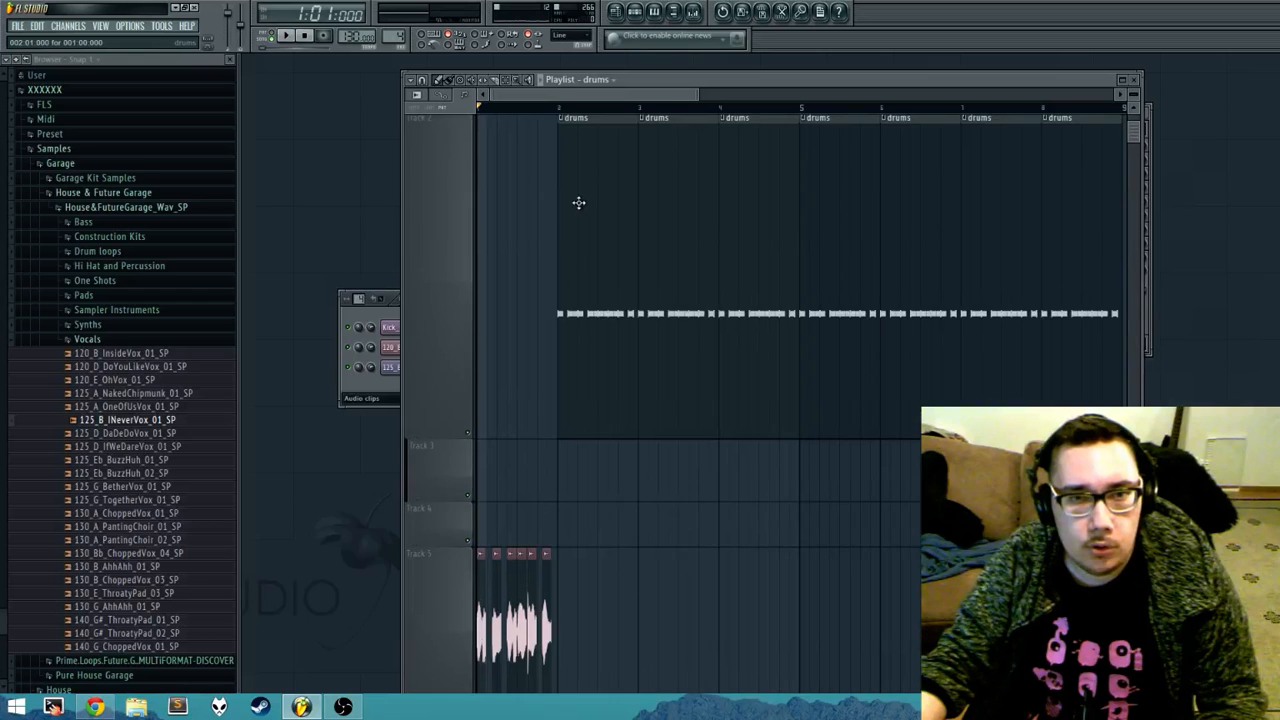
{"action": "scroll", "coordinate": [566, 259], "scroll_direction": "up", "scroll_amount": 4}
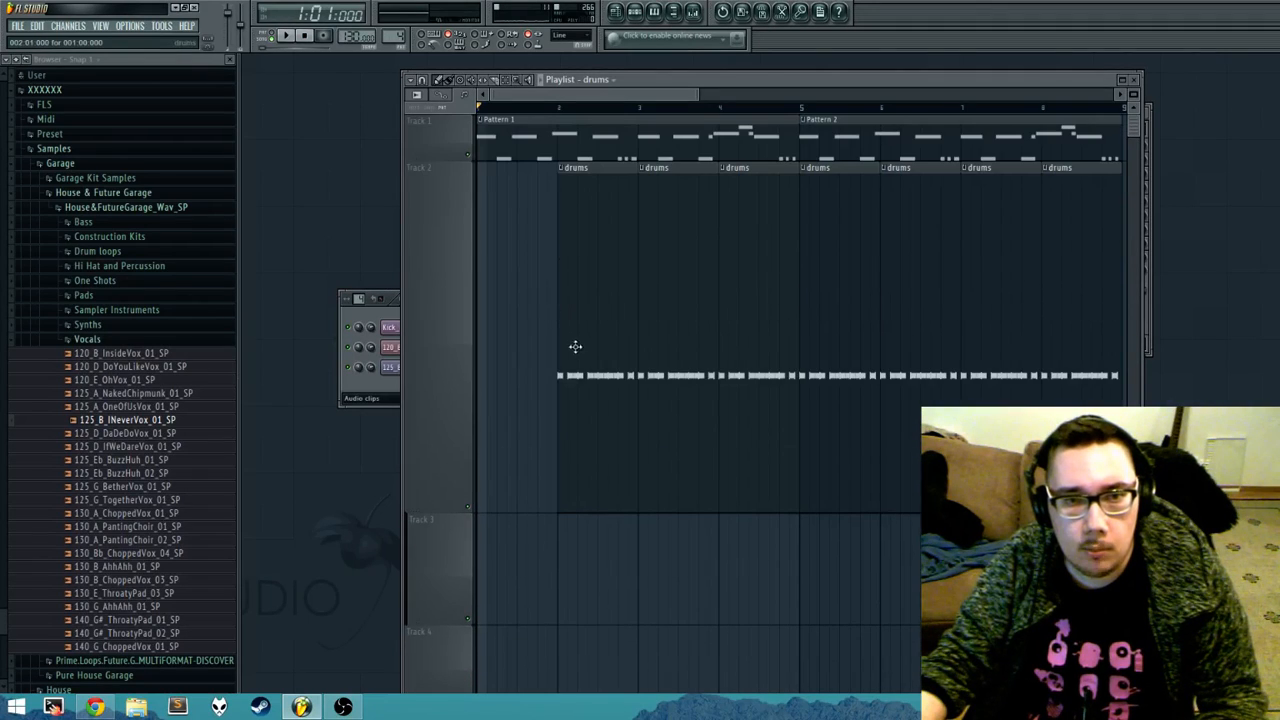
Step: Reset the heights of Track 2 and Track 5 to 100% in the playlist
{"action": "scroll", "coordinate": [622, 285], "scroll_direction": "down", "scroll_amount": 5}
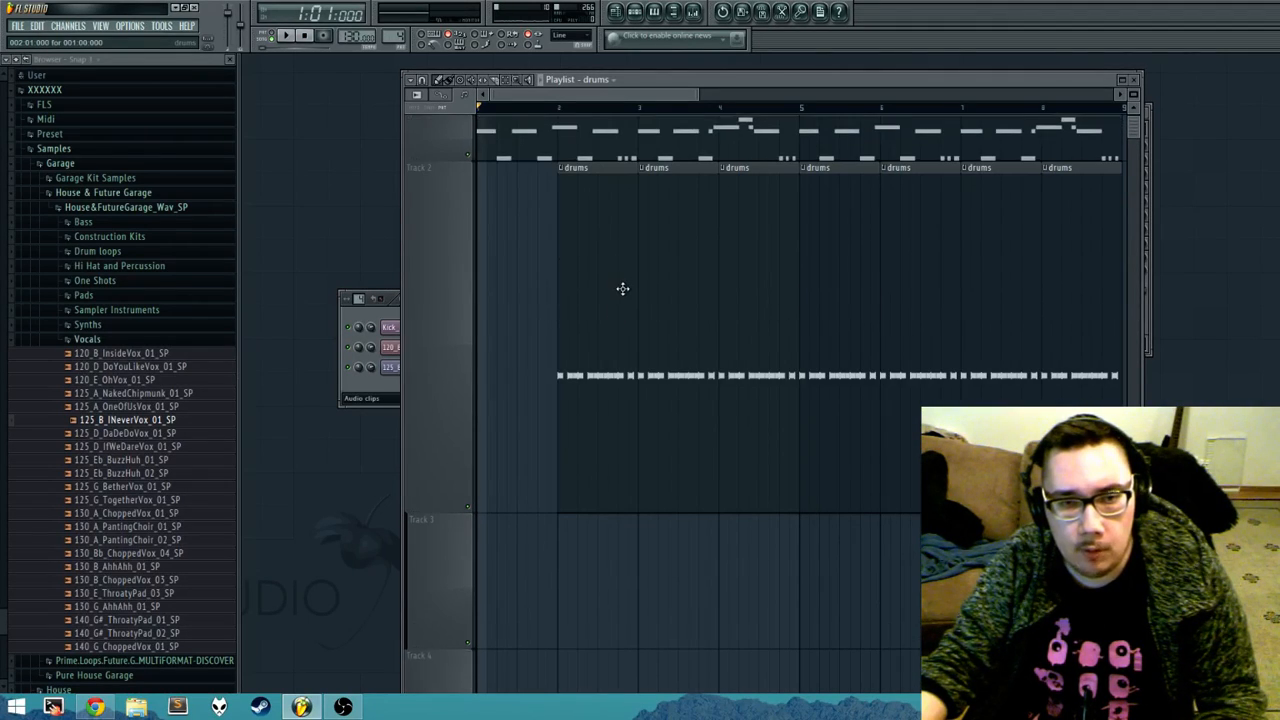
{"action": "scroll", "coordinate": [627, 299], "scroll_direction": "down", "scroll_amount": 4}
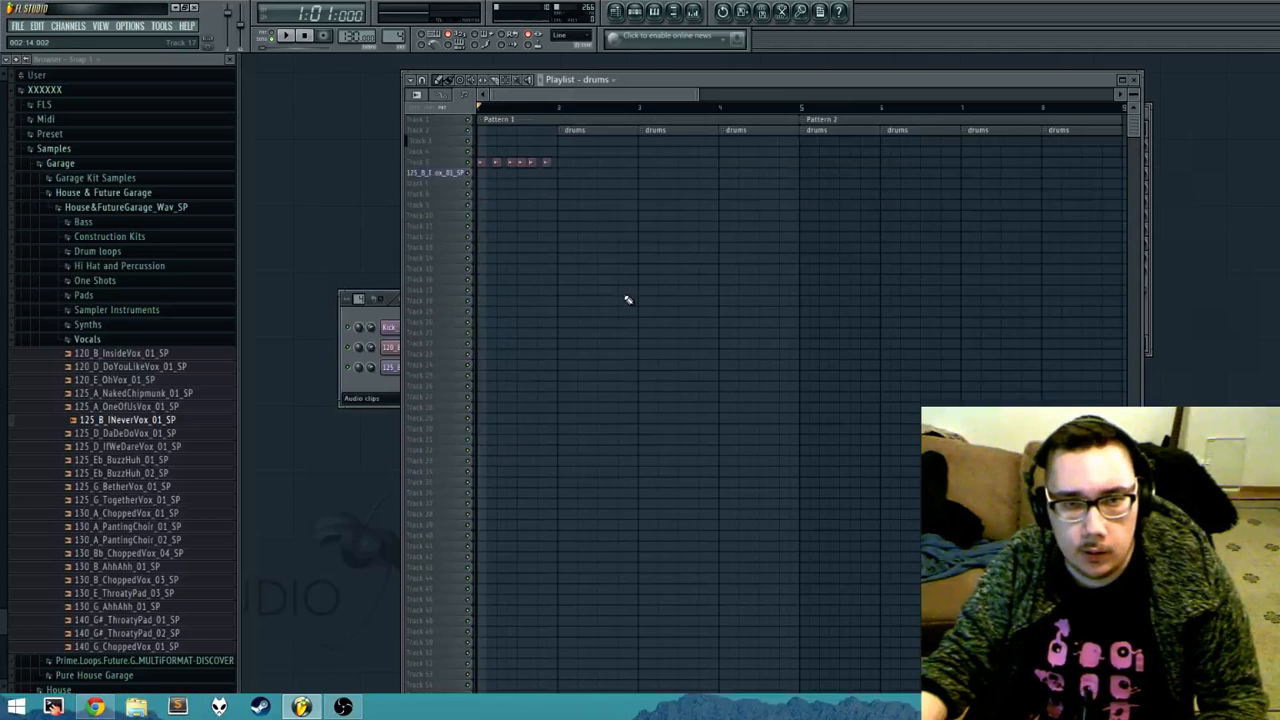
{"action": "scroll", "coordinate": [620, 285], "scroll_direction": "up", "scroll_amount": 5}
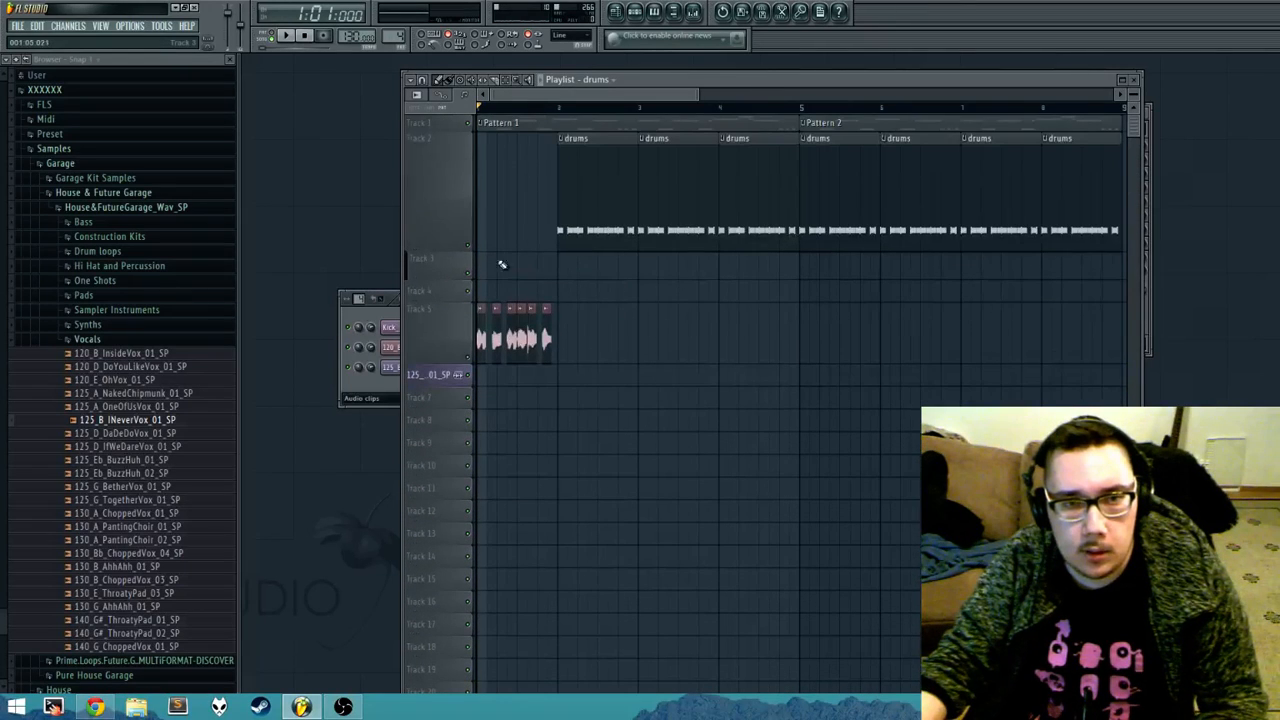
{"action": "right_click", "coordinate": [440, 194]}
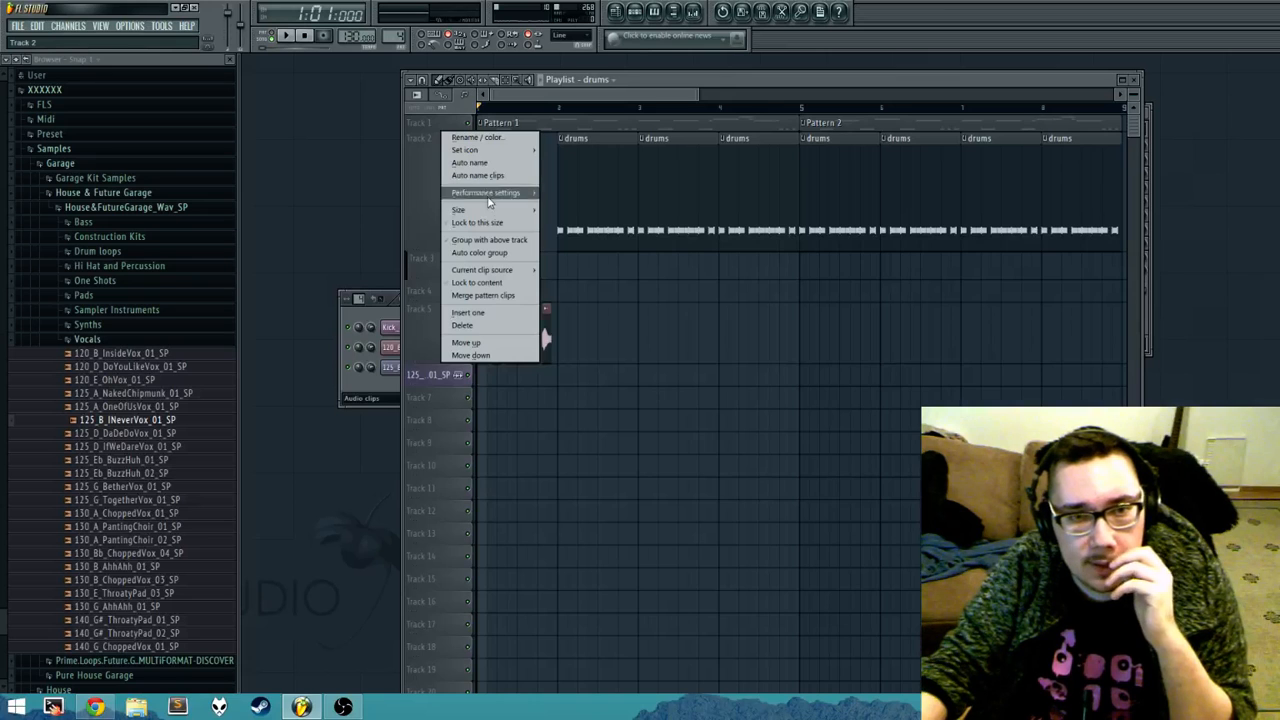
{"action": "mouse_move", "coordinate": [493, 216]}
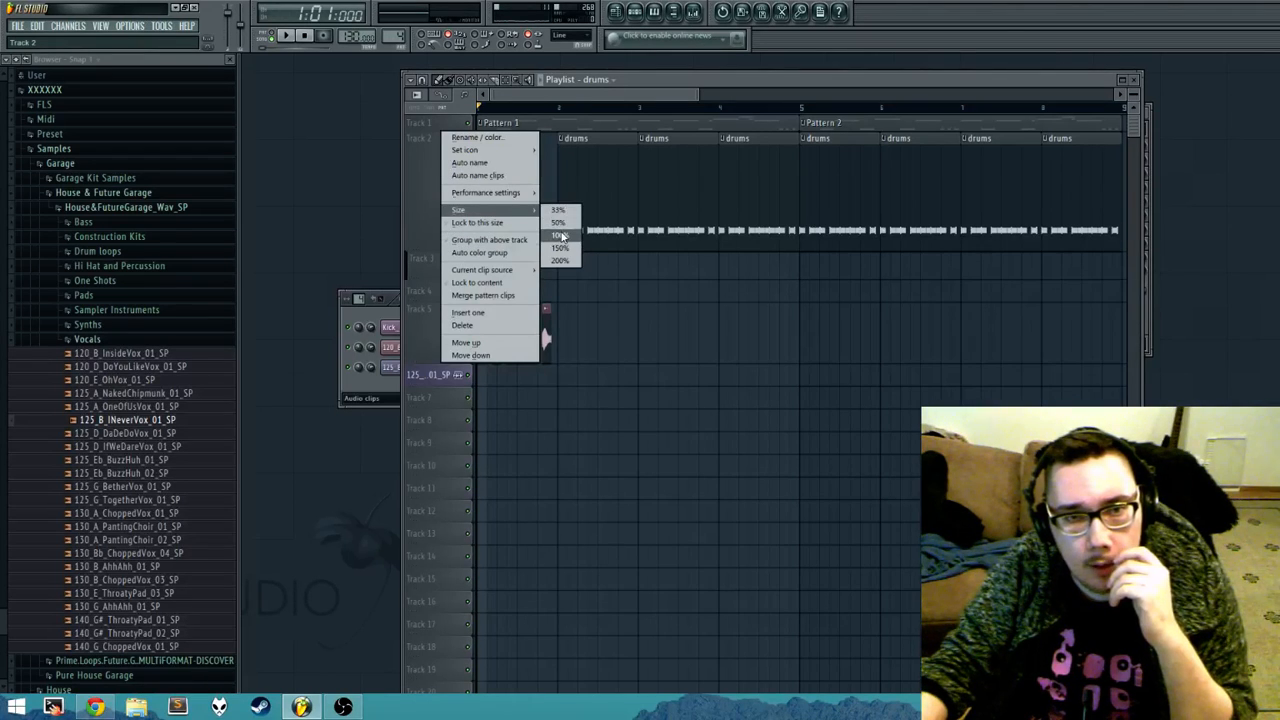
{"action": "left_click", "coordinate": [558, 222]}
{"action": "right_click", "coordinate": [451, 207]}
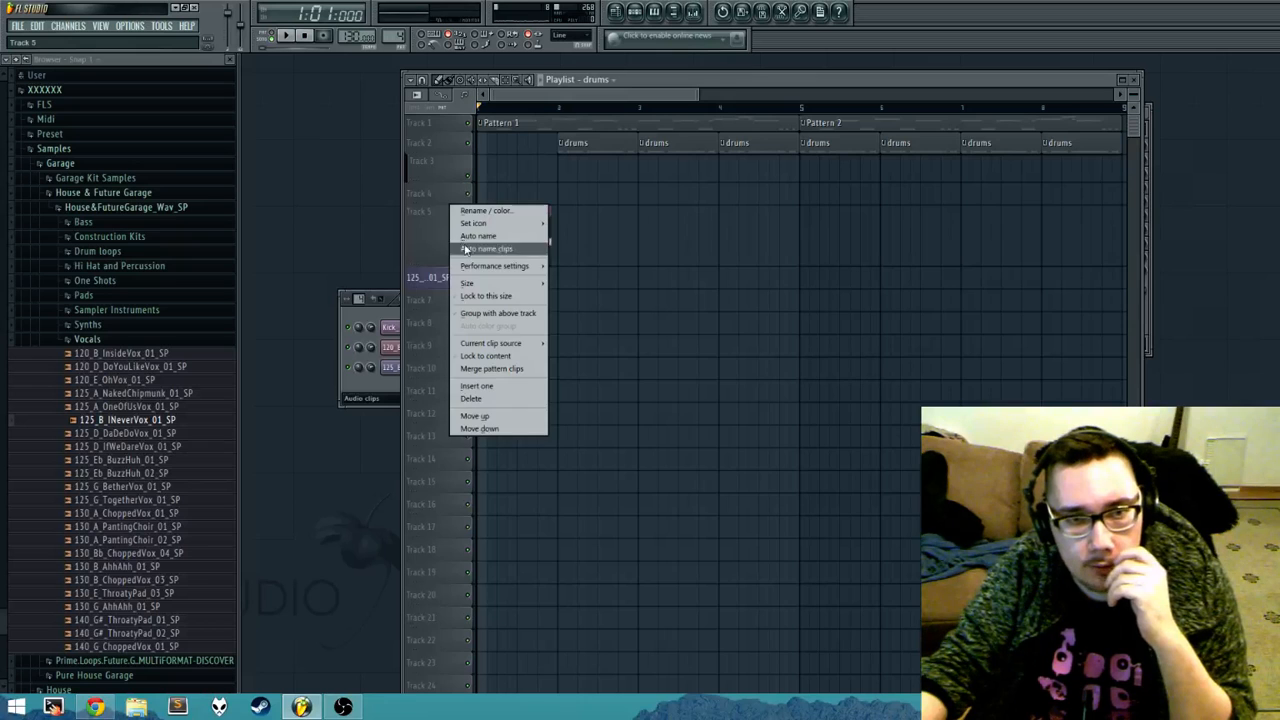
{"action": "mouse_move", "coordinate": [515, 288]}
{"action": "left_click", "coordinate": [568, 308]}
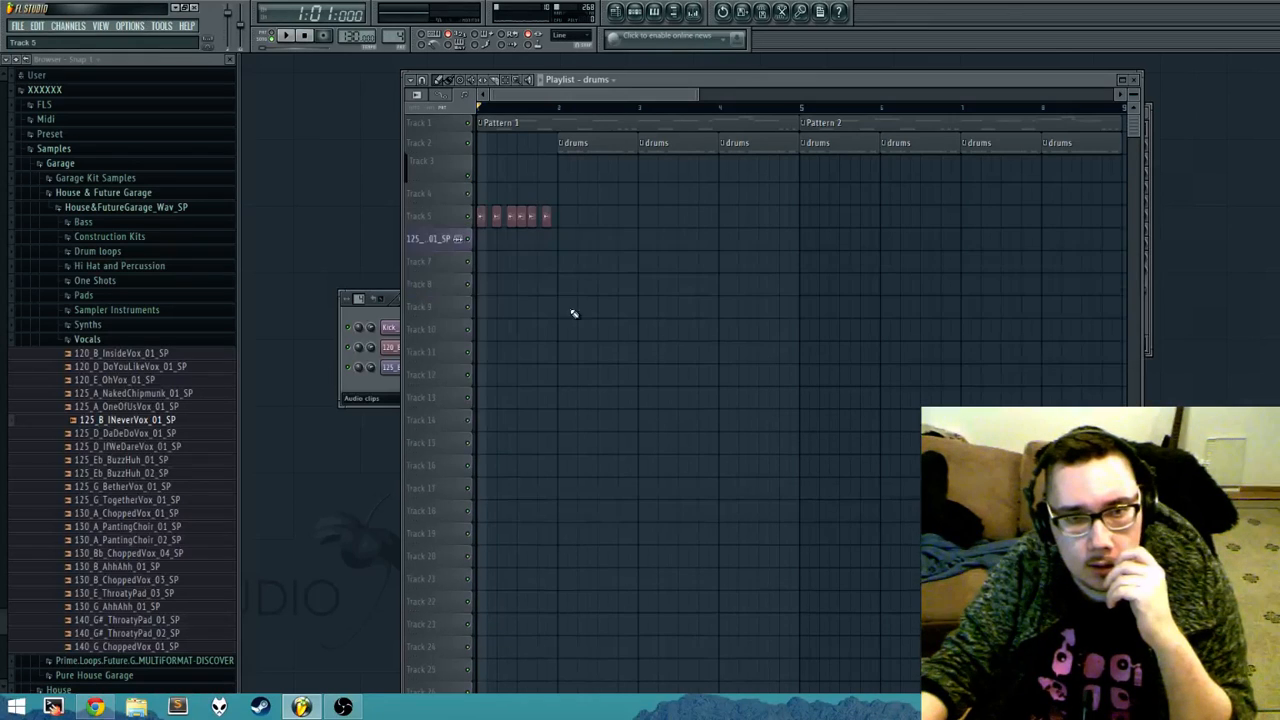
Step: Set Track 1's size to 100%, checking the track heights at different vertical zooms
{"action": "right_click", "coordinate": [460, 117]}
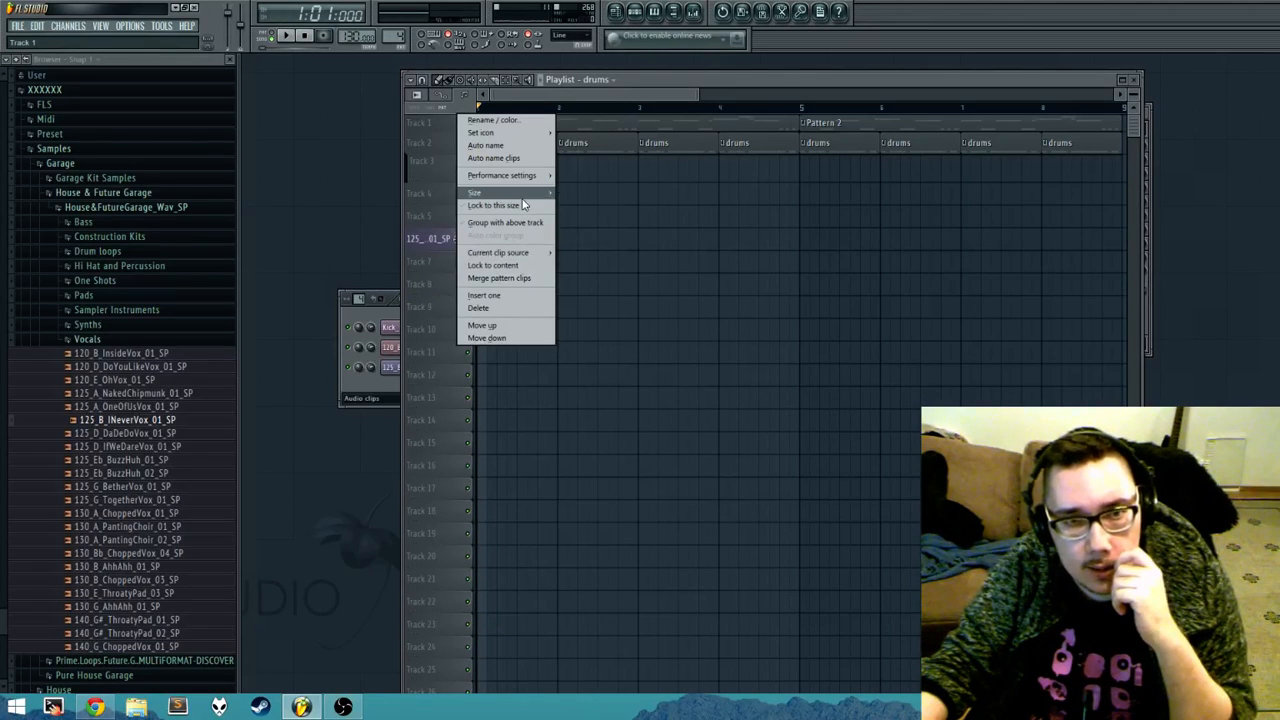
{"action": "mouse_move", "coordinate": [524, 196]}
{"action": "left_click", "coordinate": [573, 192]}
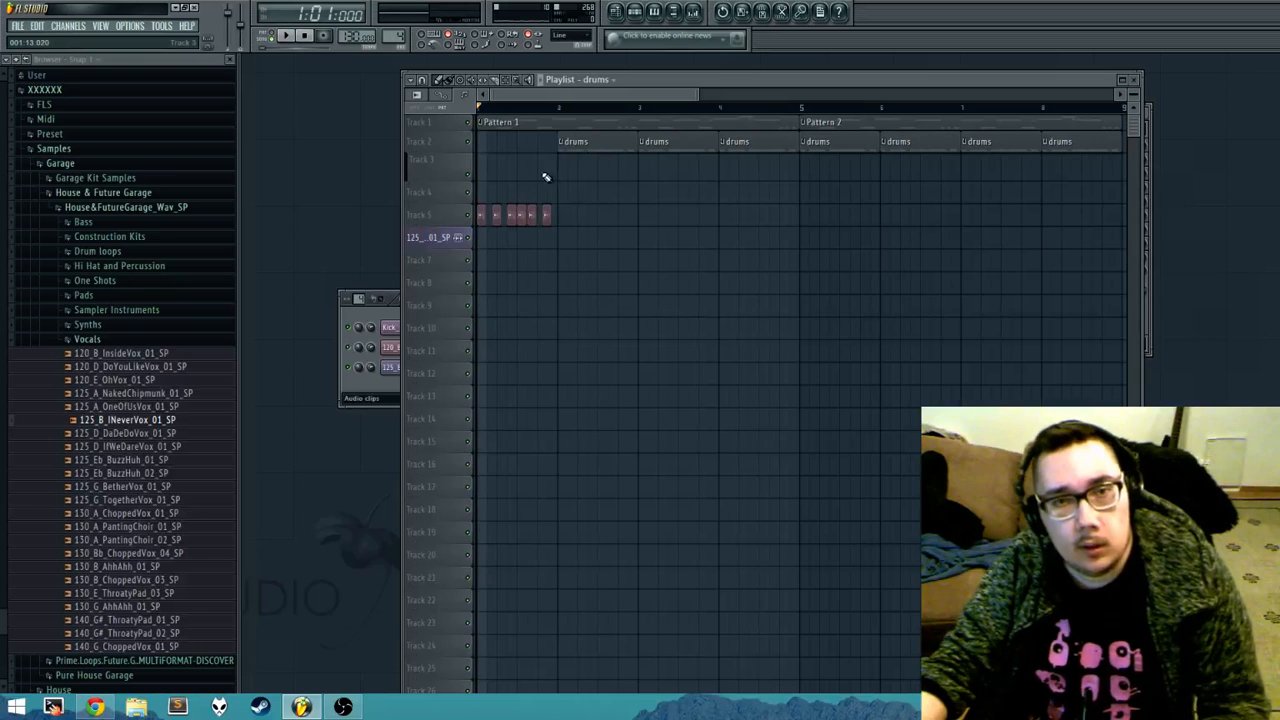
{"action": "scroll", "coordinate": [566, 212], "scroll_direction": "up", "scroll_amount": 1}
{"action": "scroll", "coordinate": [562, 236], "scroll_direction": "up", "scroll_amount": 3}
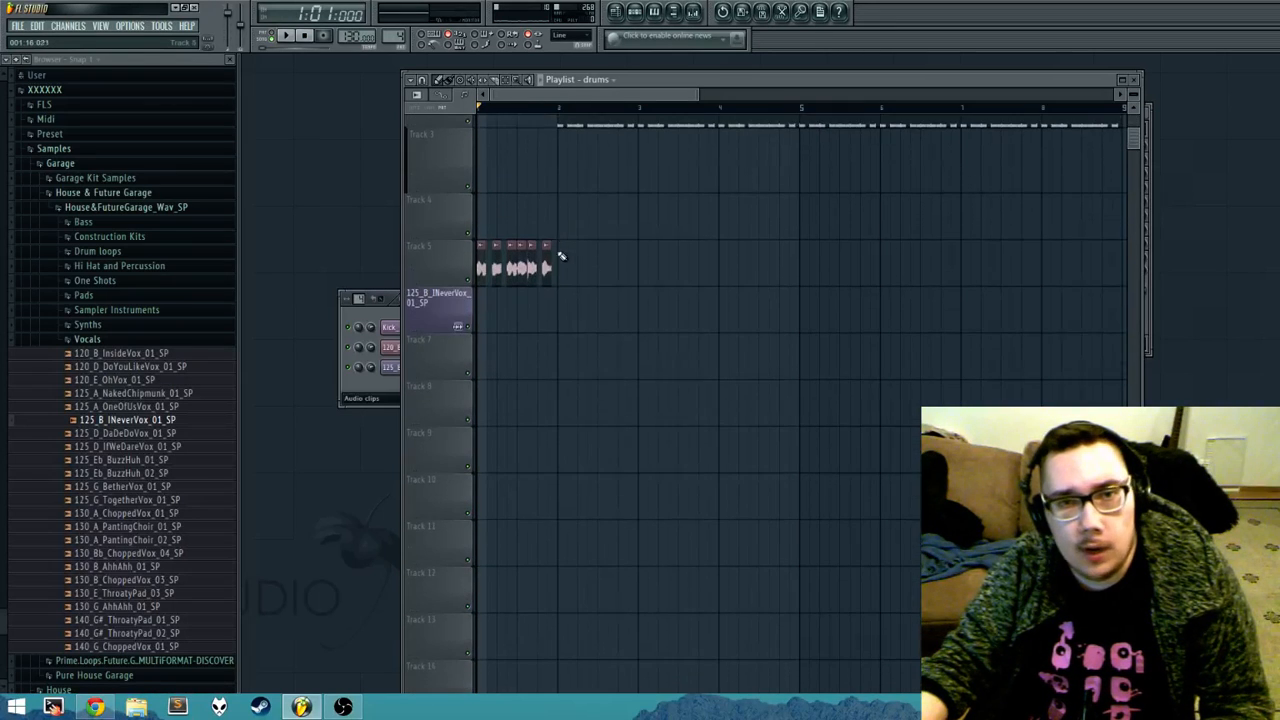
{"action": "scroll", "coordinate": [564, 260], "scroll_direction": "up", "scroll_amount": 2}
{"action": "scroll", "coordinate": [564, 270], "scroll_direction": "up", "scroll_amount": 2}
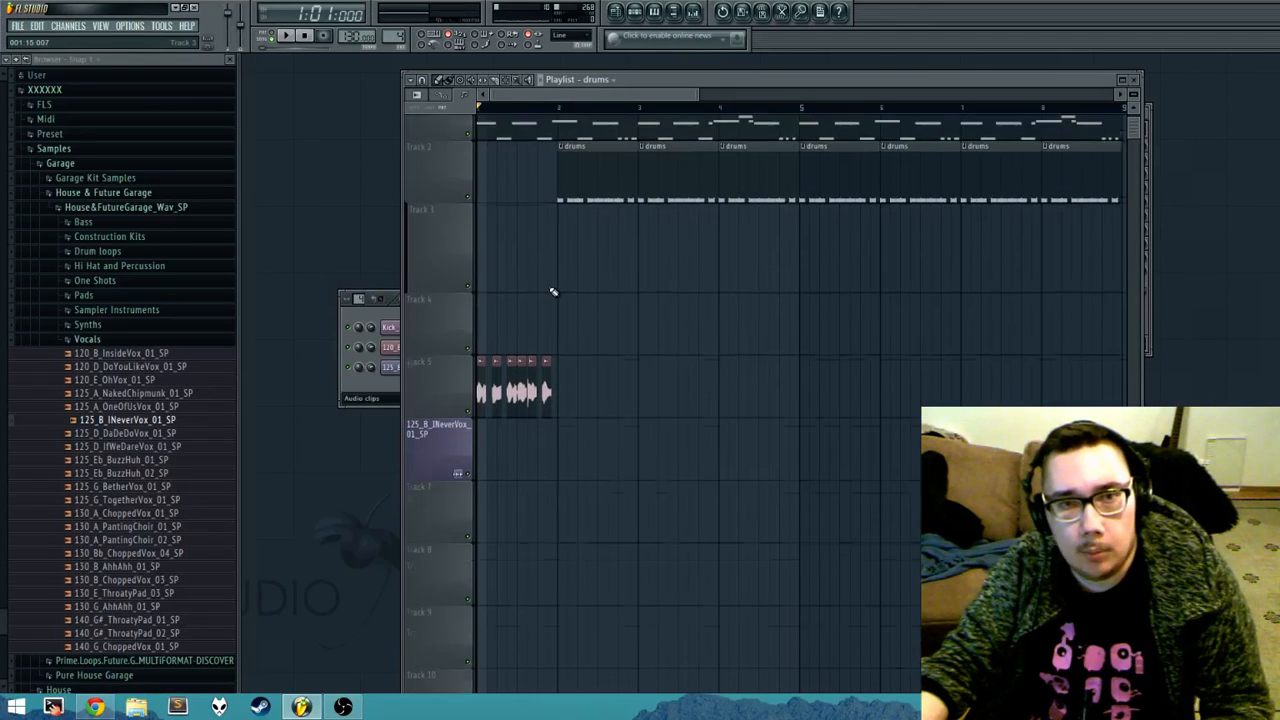
{"action": "scroll", "coordinate": [562, 300], "scroll_direction": "up", "scroll_amount": 1}
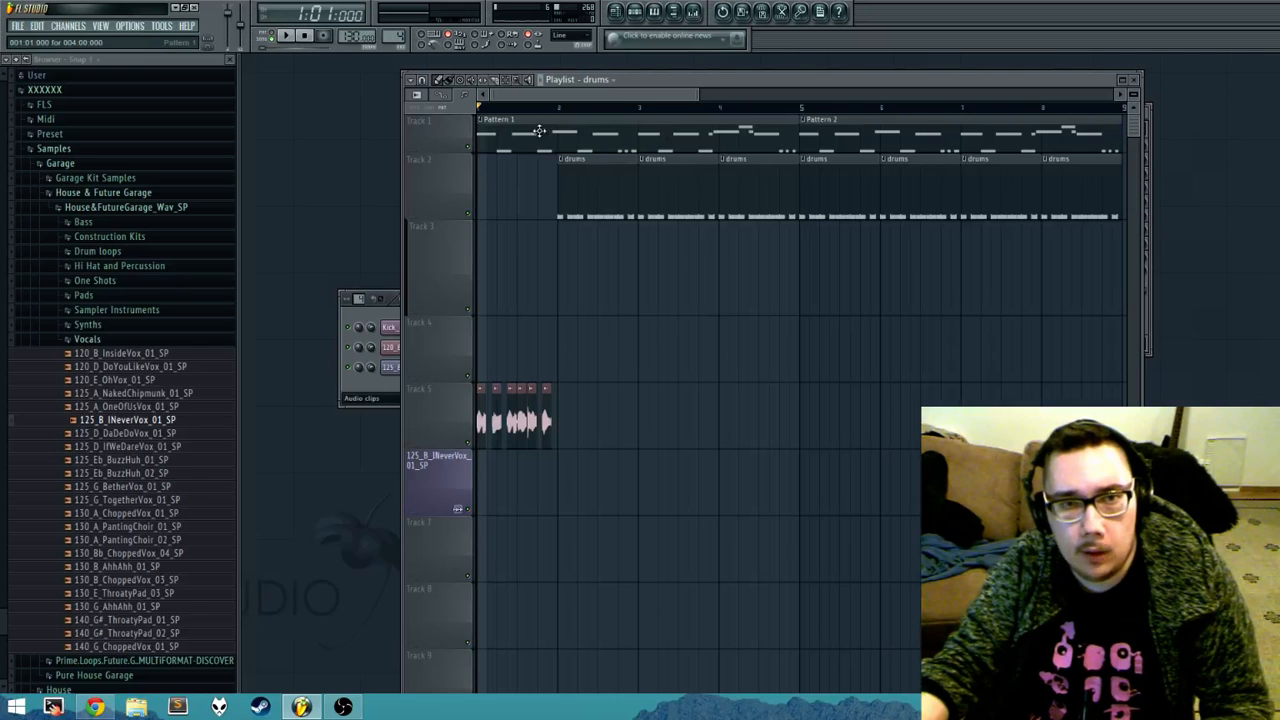
{"action": "right_click", "coordinate": [456, 148]}
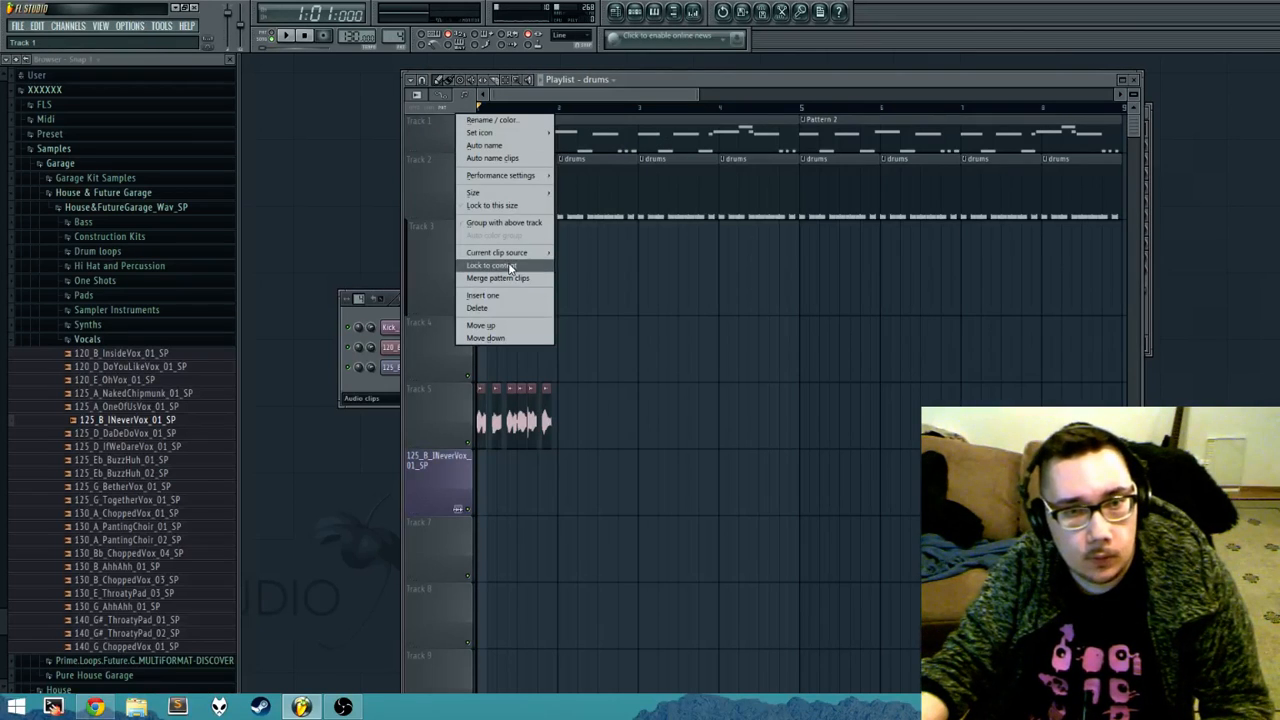
{"action": "mouse_move", "coordinate": [507, 197]}
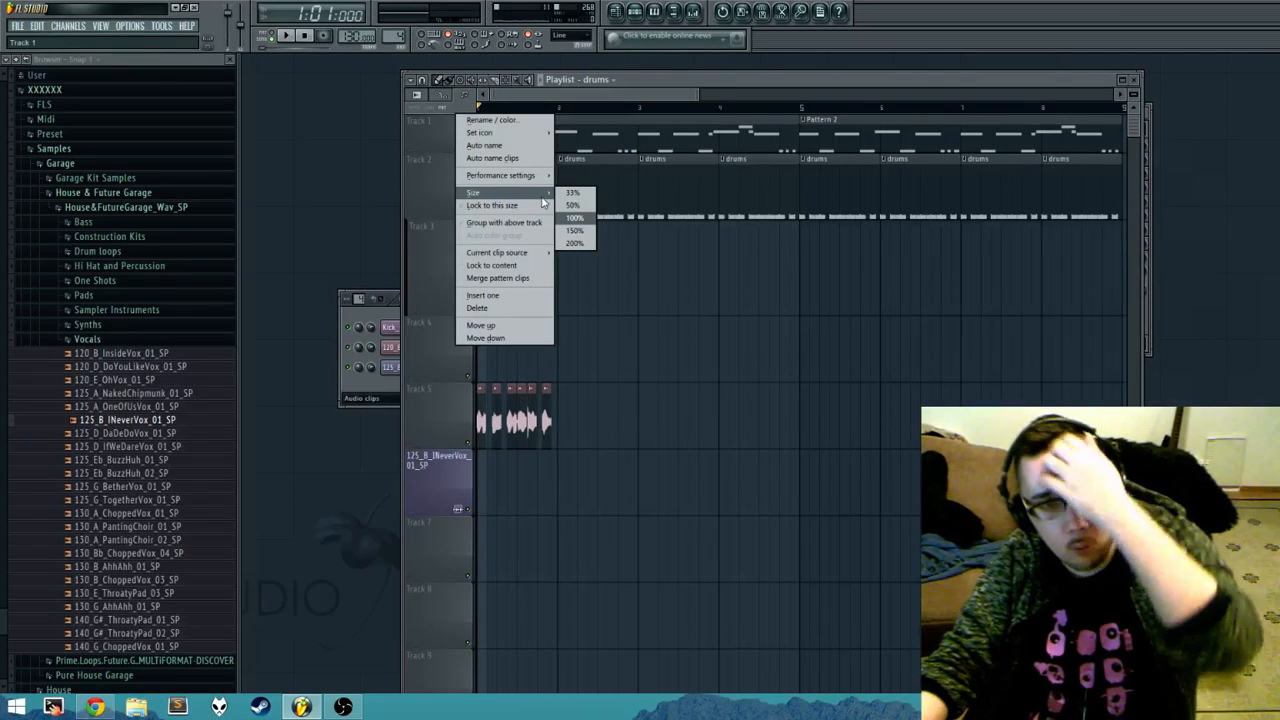
{"action": "left_click", "coordinate": [576, 220]}
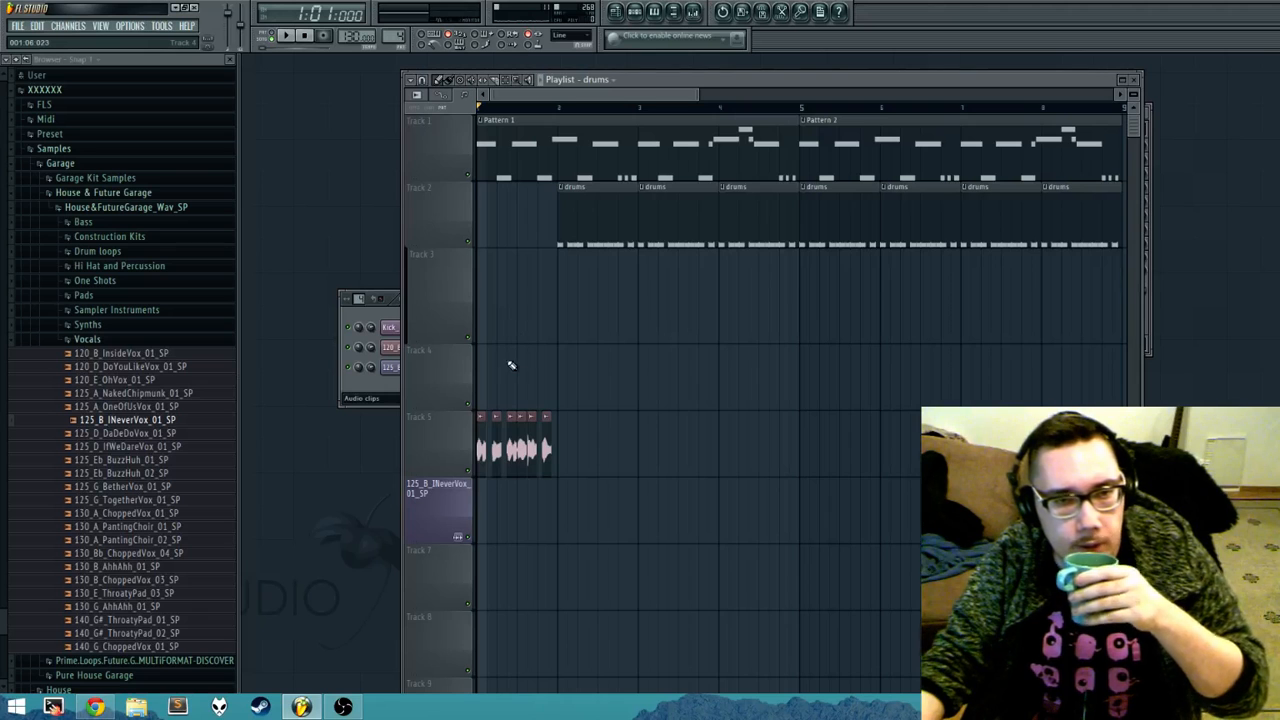
Step: Look at the playlist's time marker options without applying any
{"action": "left_click", "coordinate": [416, 80]}
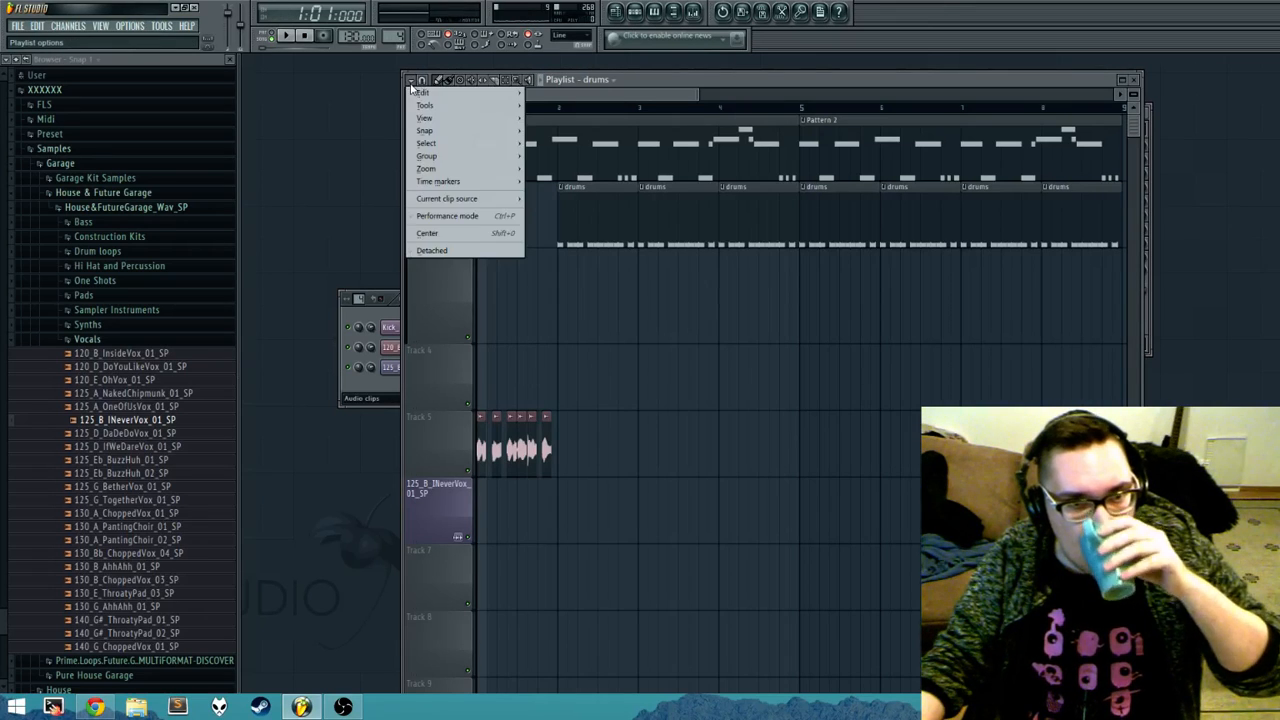
{"action": "mouse_move", "coordinate": [457, 187]}
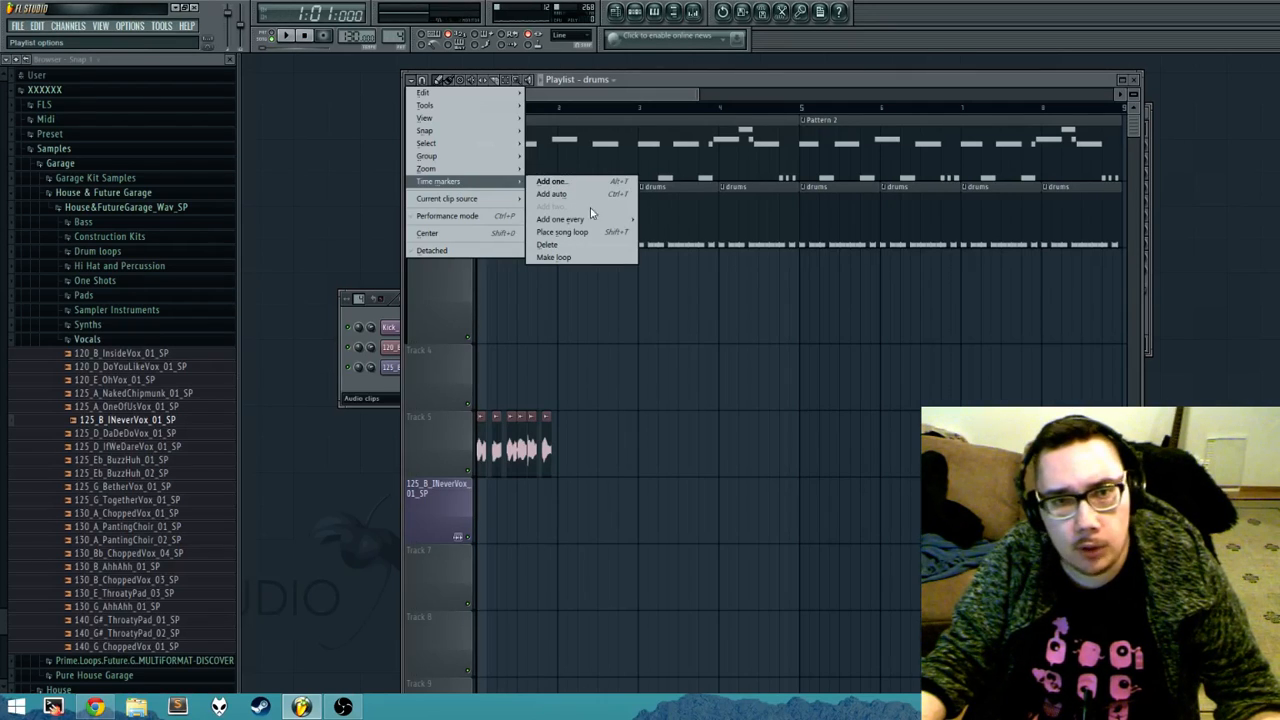
{"action": "left_click", "coordinate": [716, 335]}
Step: Add a time marker named "choru" to the playlist and place it at the start of bar 5, where Pattern 2 begins
{"action": "left_click_drag", "start_coordinate": [832, 366], "coordinate": [781, 366]}
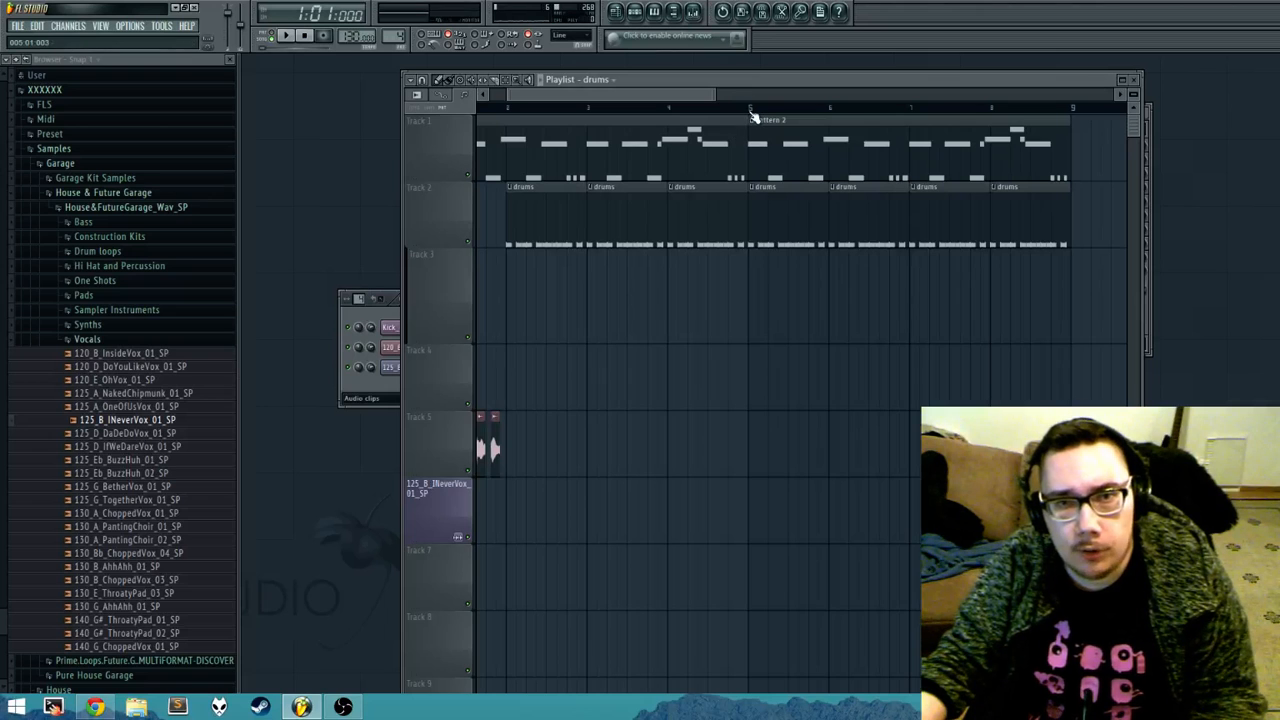
{"action": "left_click", "coordinate": [750, 111]}
{"action": "key", "text": "alt+t"}
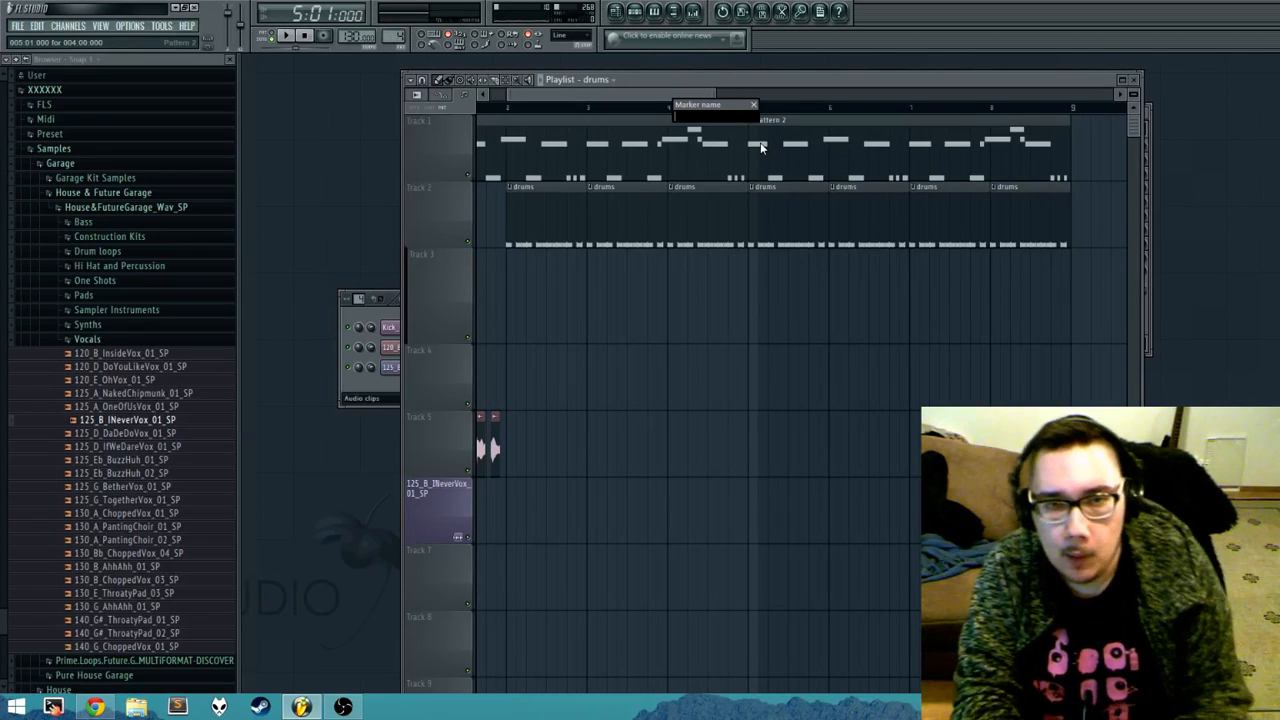
{"action": "type", "text": "chor"}
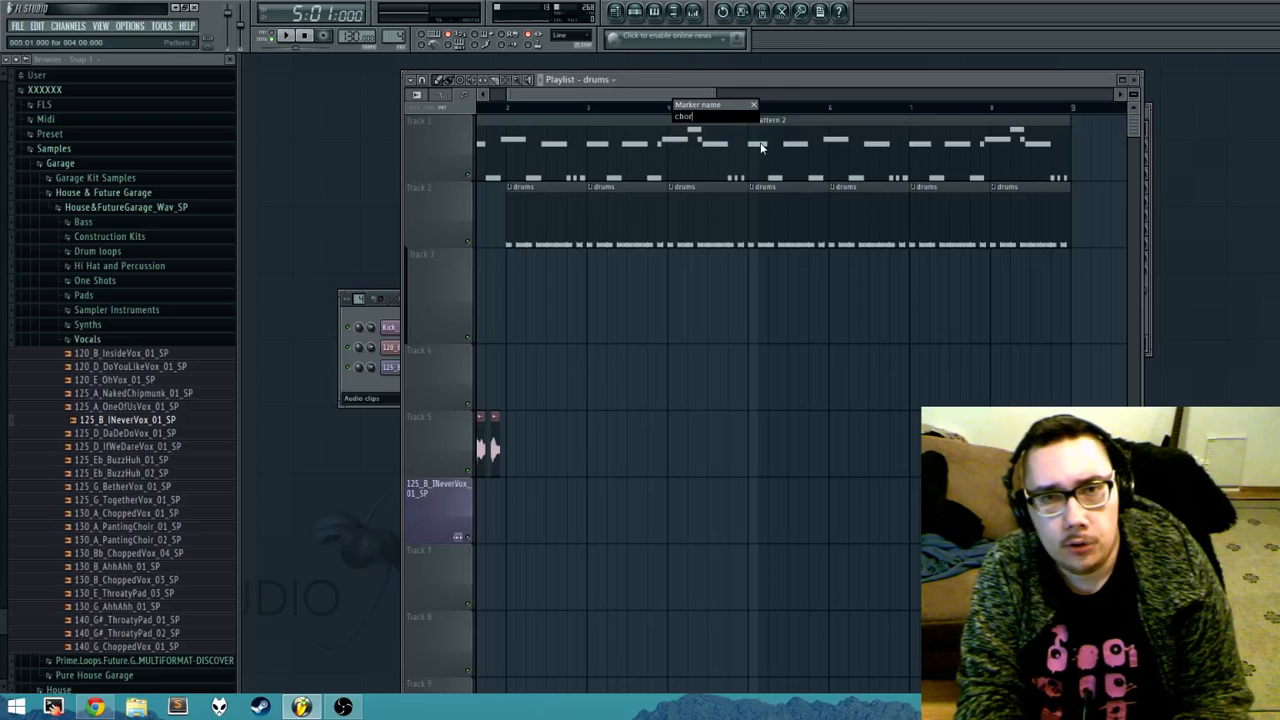
{"action": "type", "text": "u"}
{"action": "key", "text": "Return"}
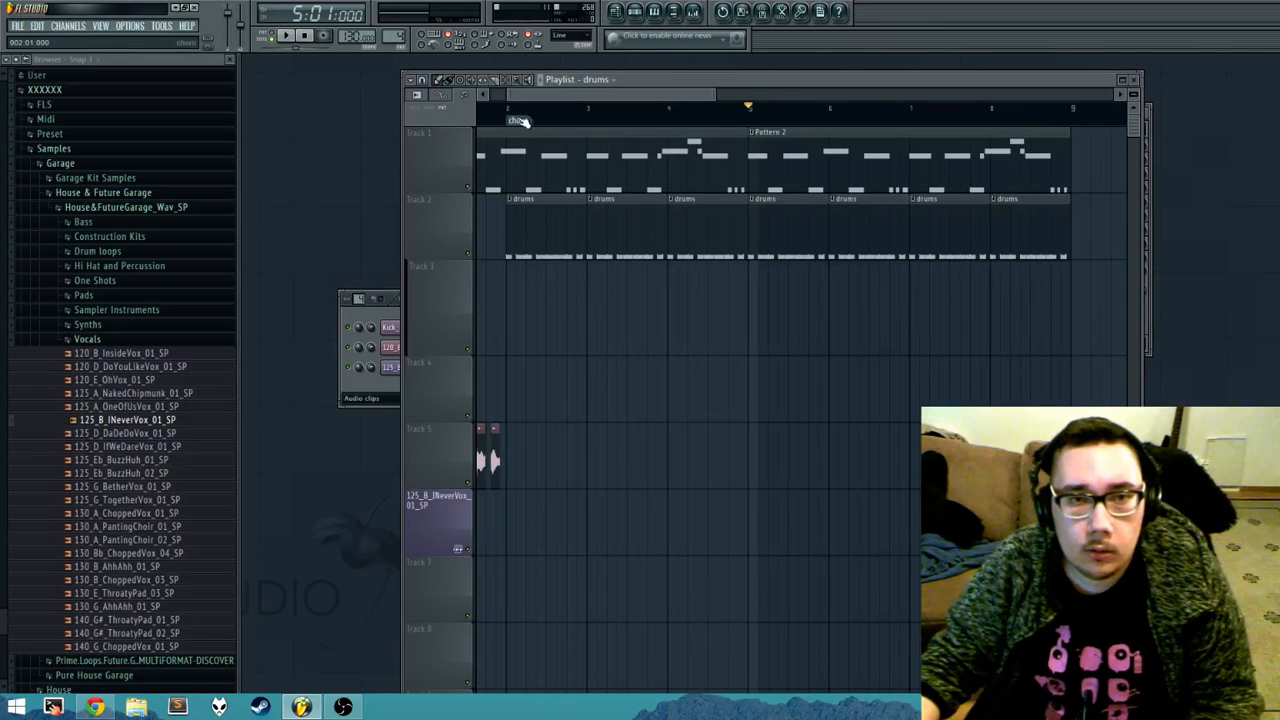
{"action": "left_click_drag", "start_coordinate": [517, 120], "coordinate": [760, 121]}
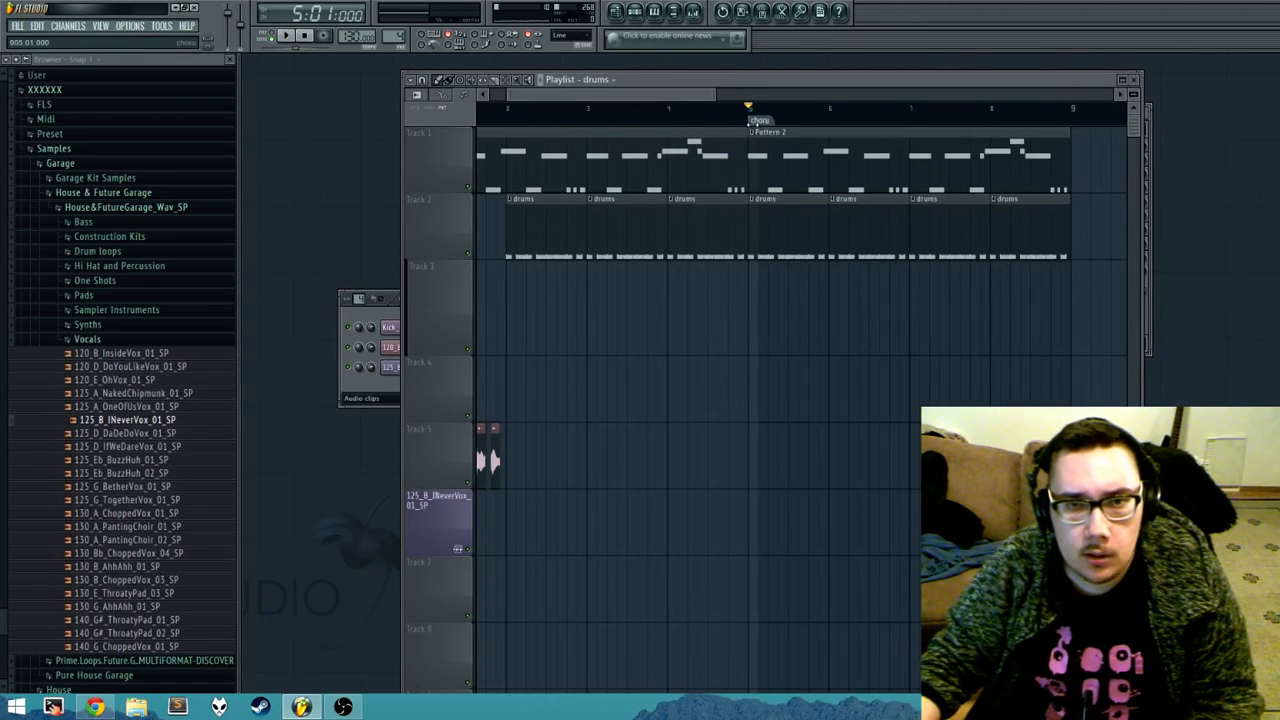
Step: Try the Loop action on the choru marker with playback from bar 5, and set the marker's action back to None
{"action": "right_click", "coordinate": [750, 118]}
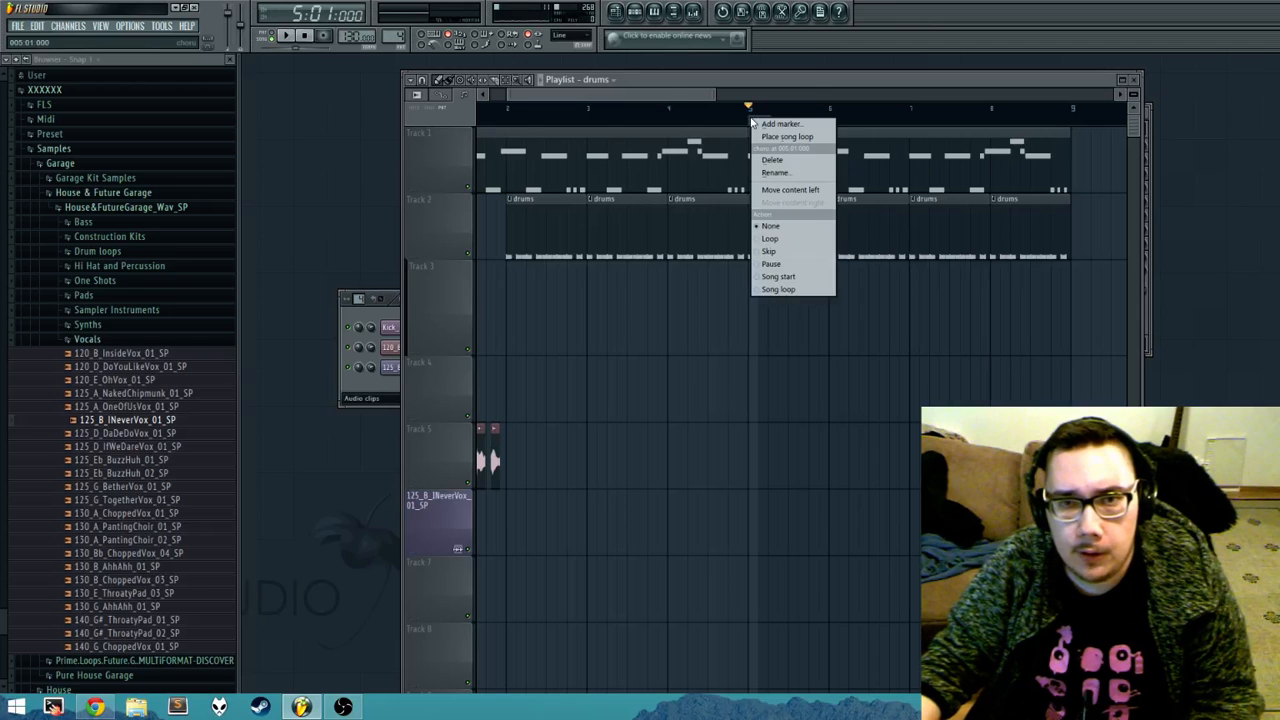
{"action": "left_click", "coordinate": [797, 240]}
{"action": "key", "text": "space"}
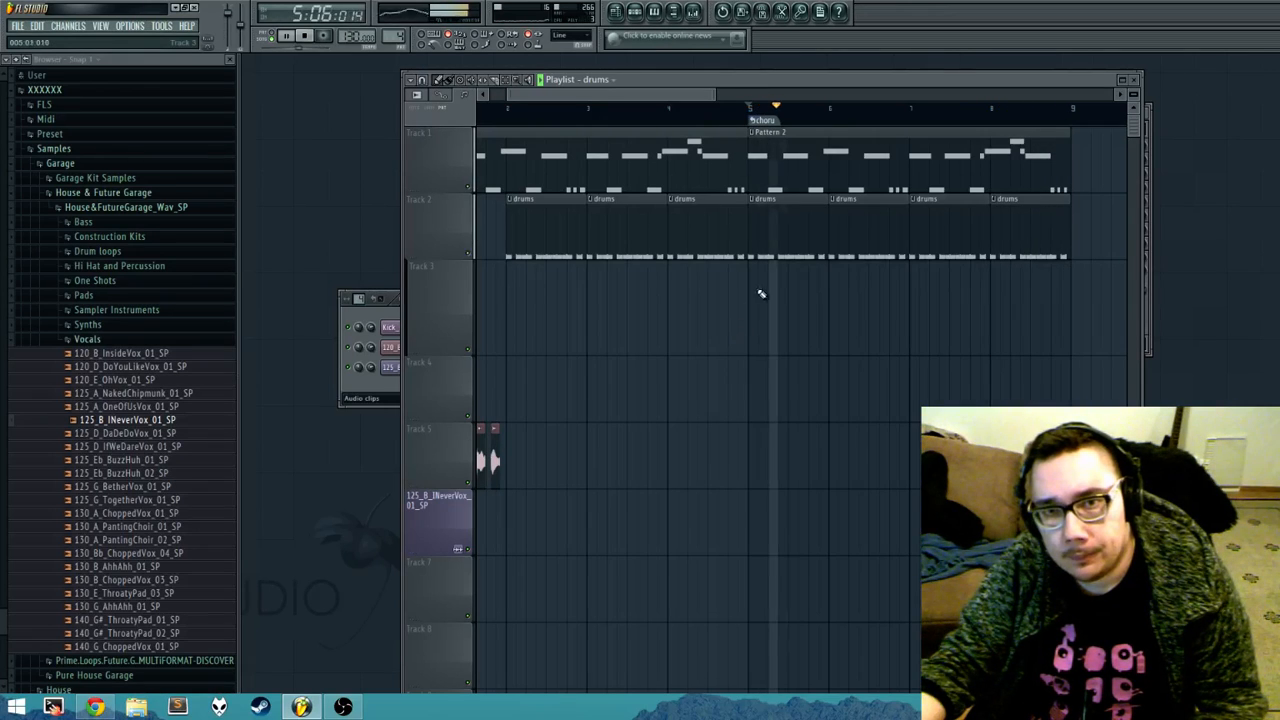
{"action": "key", "text": "space"}
{"action": "right_click", "coordinate": [754, 122]}
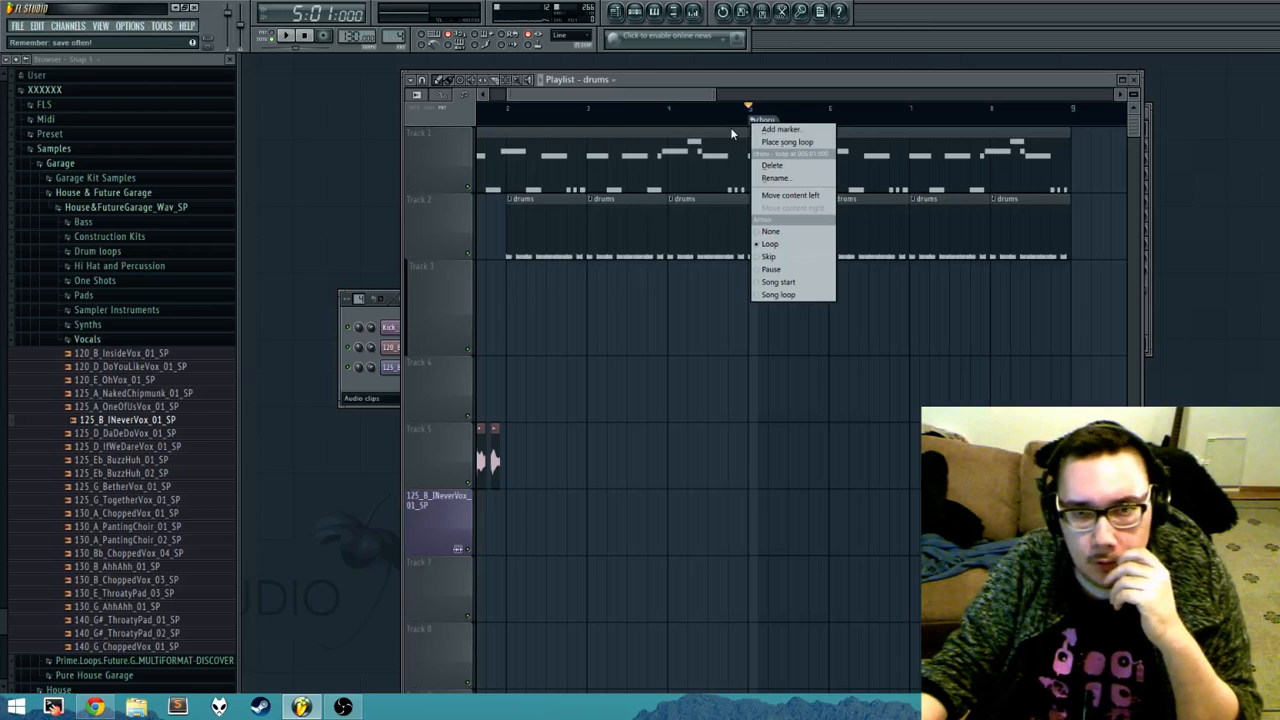
{"action": "left_click", "coordinate": [773, 233]}
Step: Reduce Track 3's height to slightly less than that of Track 4
{"action": "left_click_drag", "start_coordinate": [600, 95], "coordinate": [573, 95]}
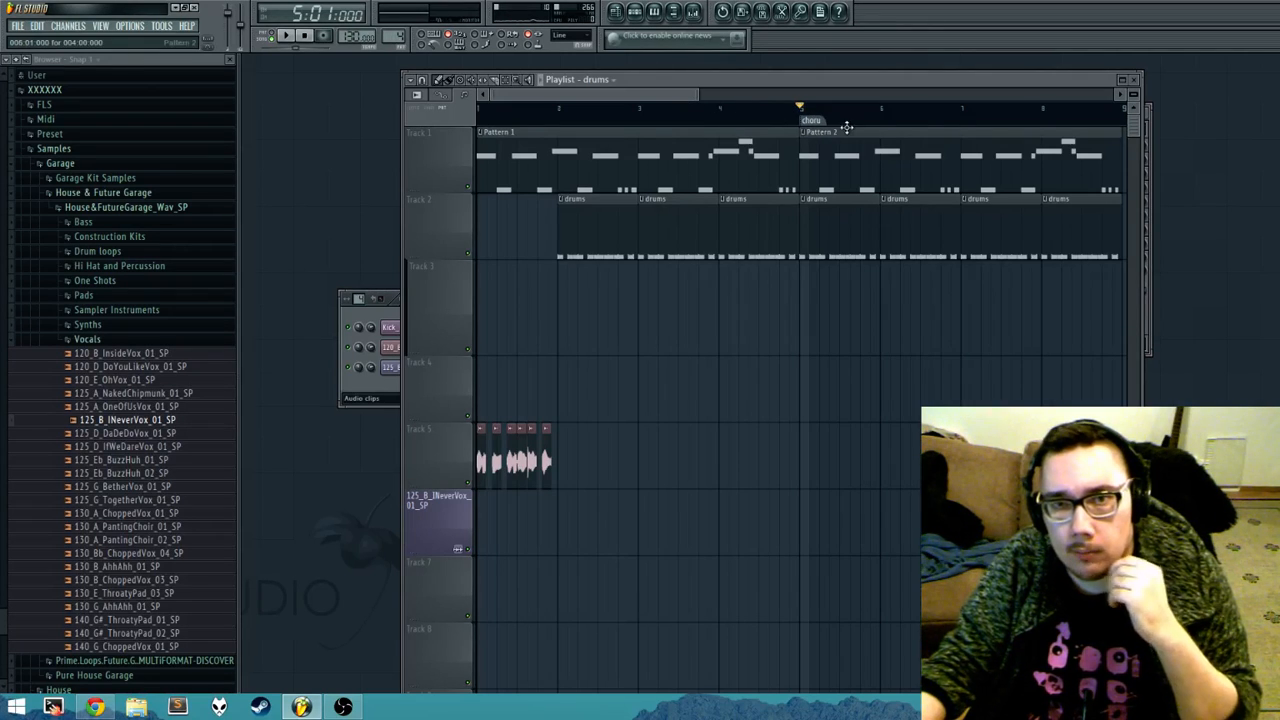
{"action": "left_click_drag", "start_coordinate": [677, 95], "coordinate": [643, 97]}
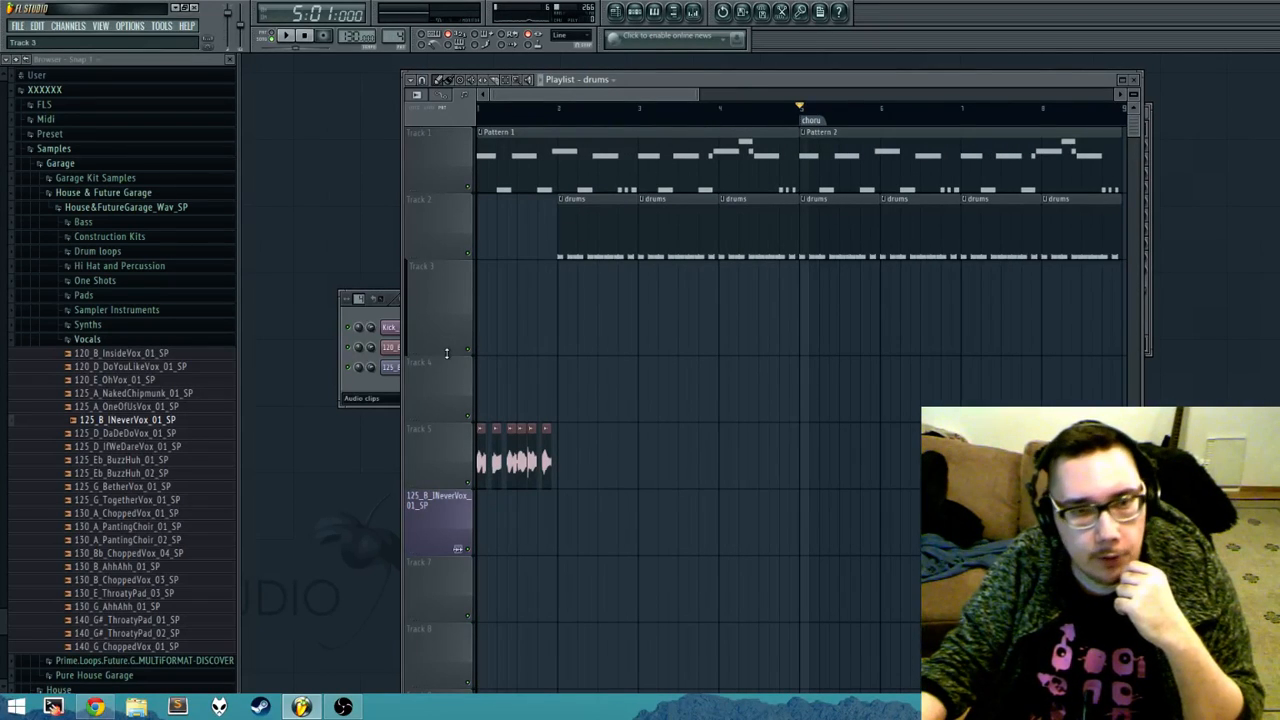
{"action": "left_click_drag", "start_coordinate": [452, 350], "coordinate": [449, 305]}
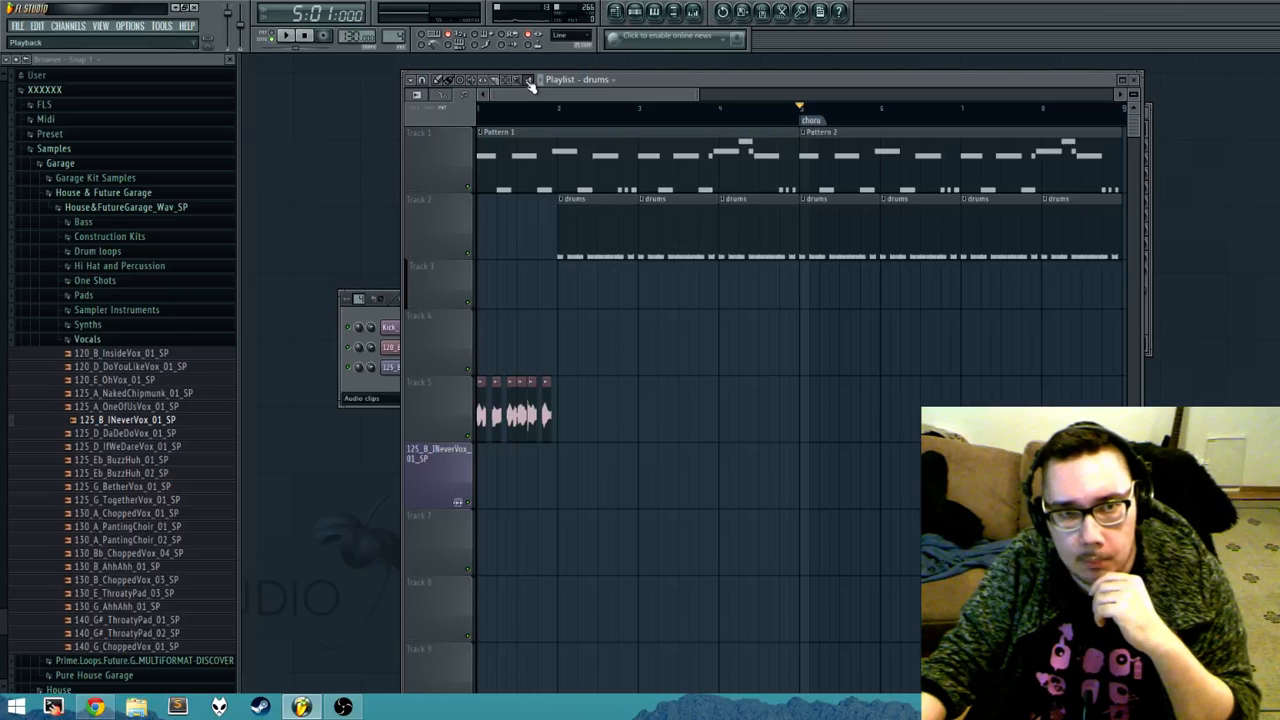
Step: Audition the Pattern 1 and Pattern 2 clips on Track 1 from several points with the Playback tool
{"action": "left_click", "coordinate": [516, 163]}
{"action": "left_click", "coordinate": [960, 157]}
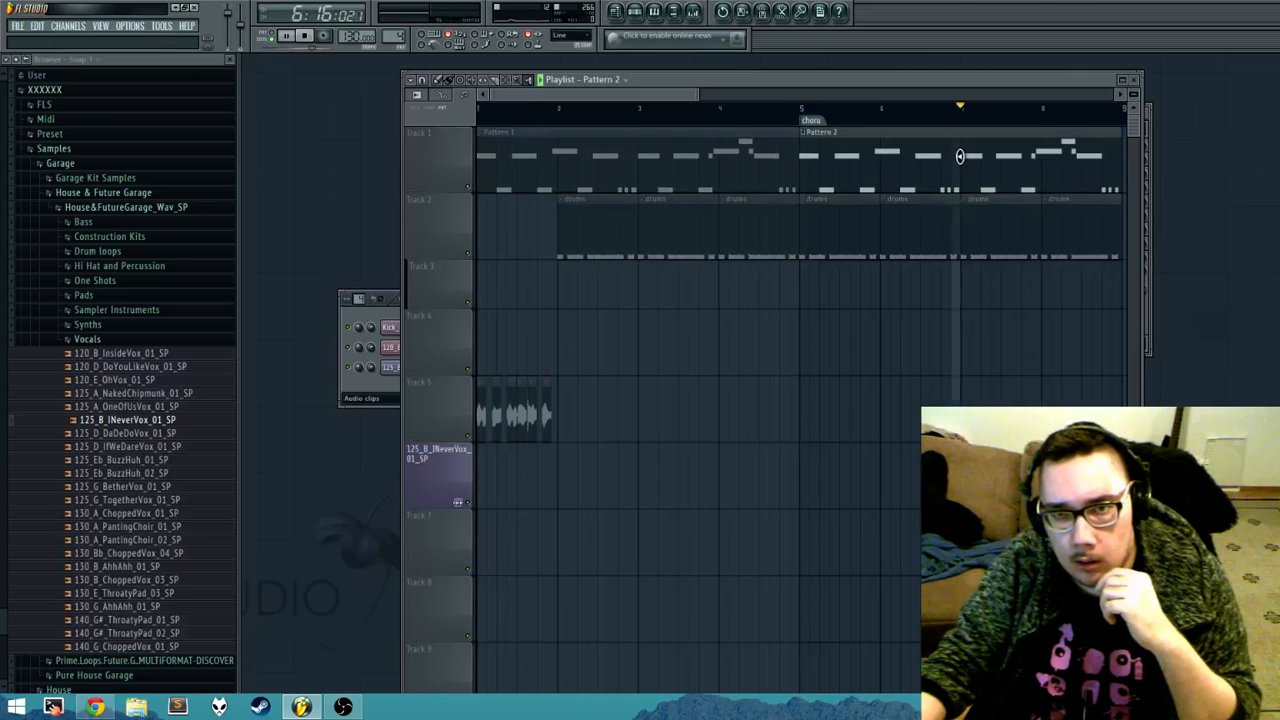
{"action": "left_click_drag", "start_coordinate": [700, 157], "coordinate": [590, 162]}
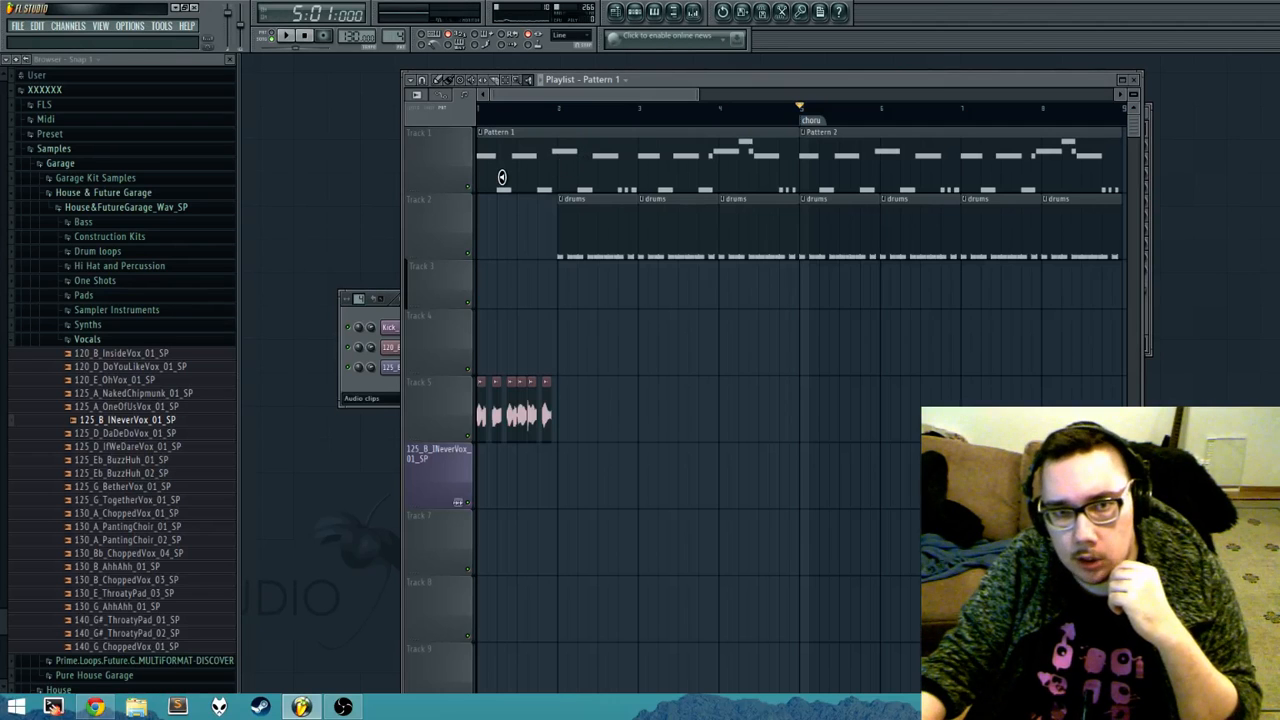
{"action": "left_click_drag", "start_coordinate": [500, 177], "coordinate": [800, 163]}
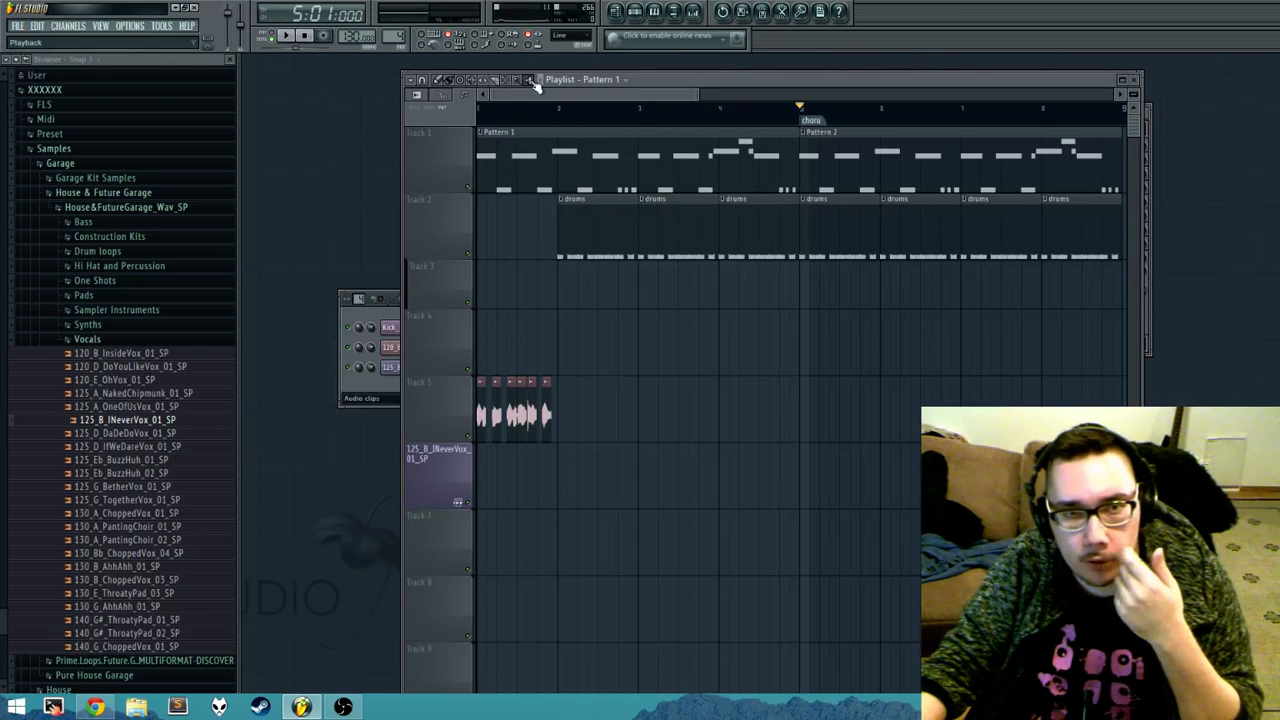
Step: Move the bar 2 drums clip from Track 2 to bar 1 of Track 5, on top of the vocal slices, with the Draw tool
{"action": "left_click", "coordinate": [441, 80]}
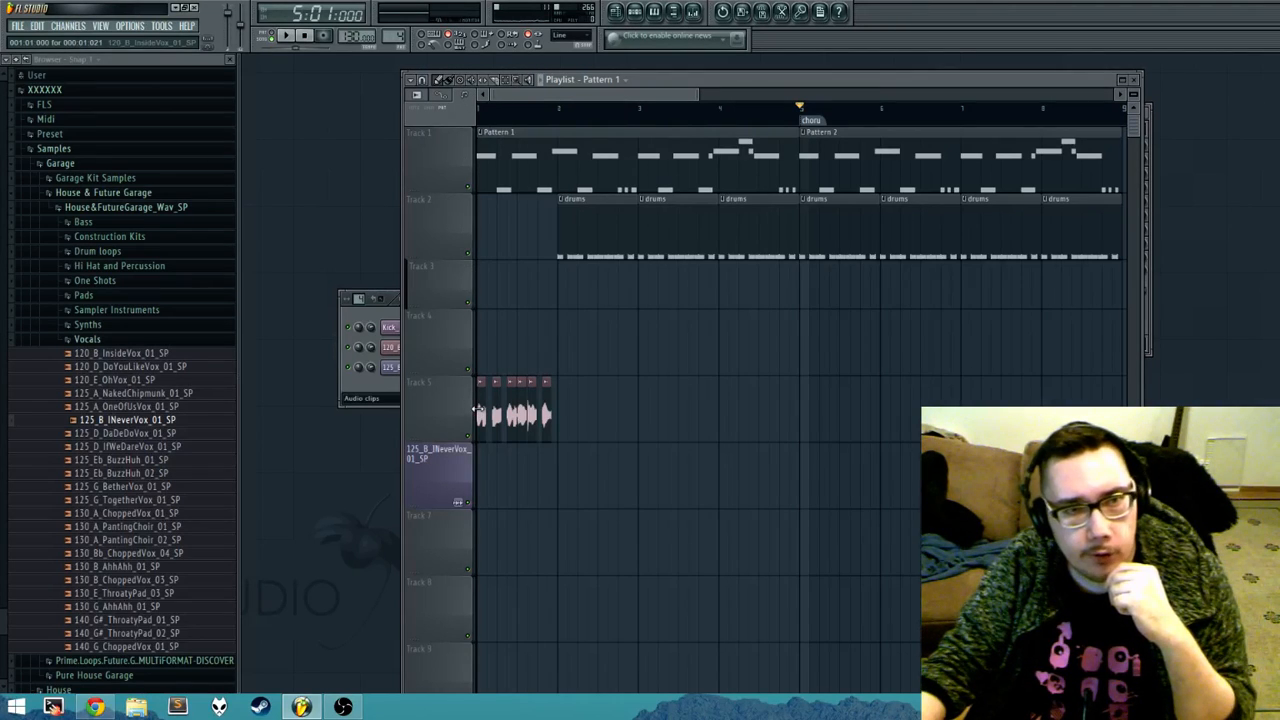
{"action": "left_click_drag", "start_coordinate": [600, 229], "coordinate": [482, 466]}
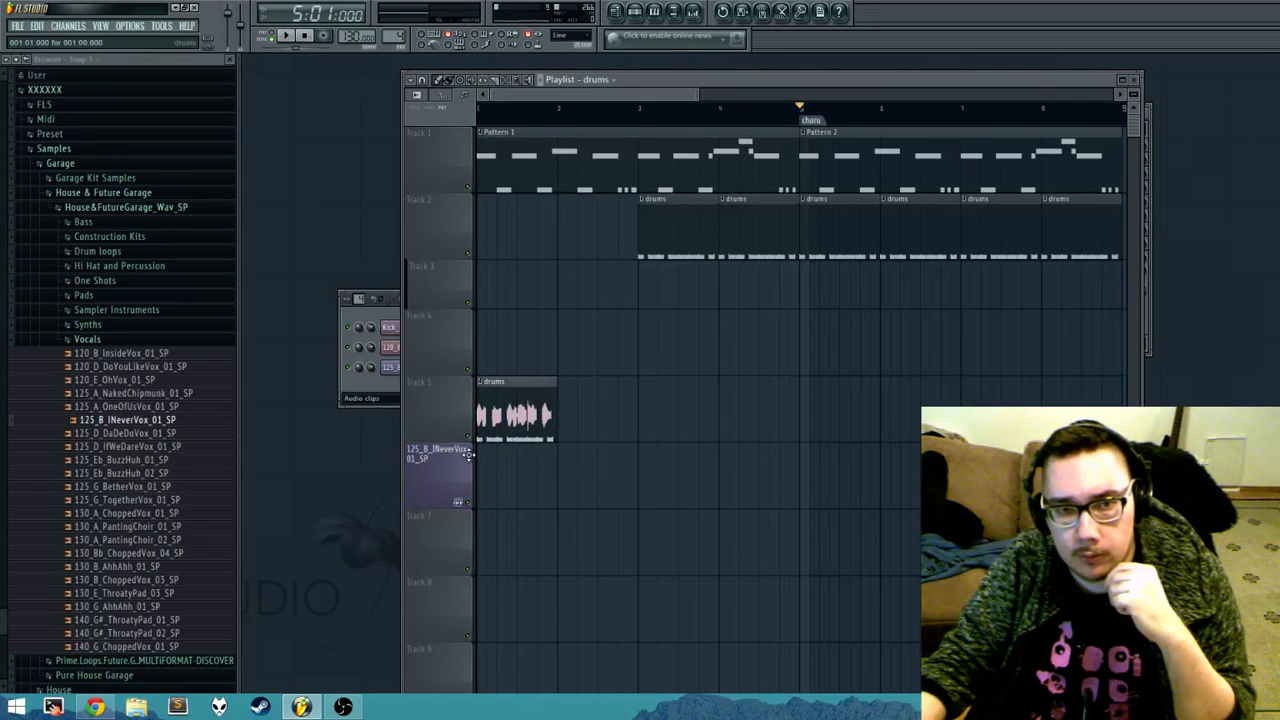
Step: Bring up the audio clip channels and look at the 125_B_INeverVox_01_SP channel's options without applying any
{"action": "left_click", "coordinate": [383, 386]}
{"action": "right_click", "coordinate": [425, 368]}
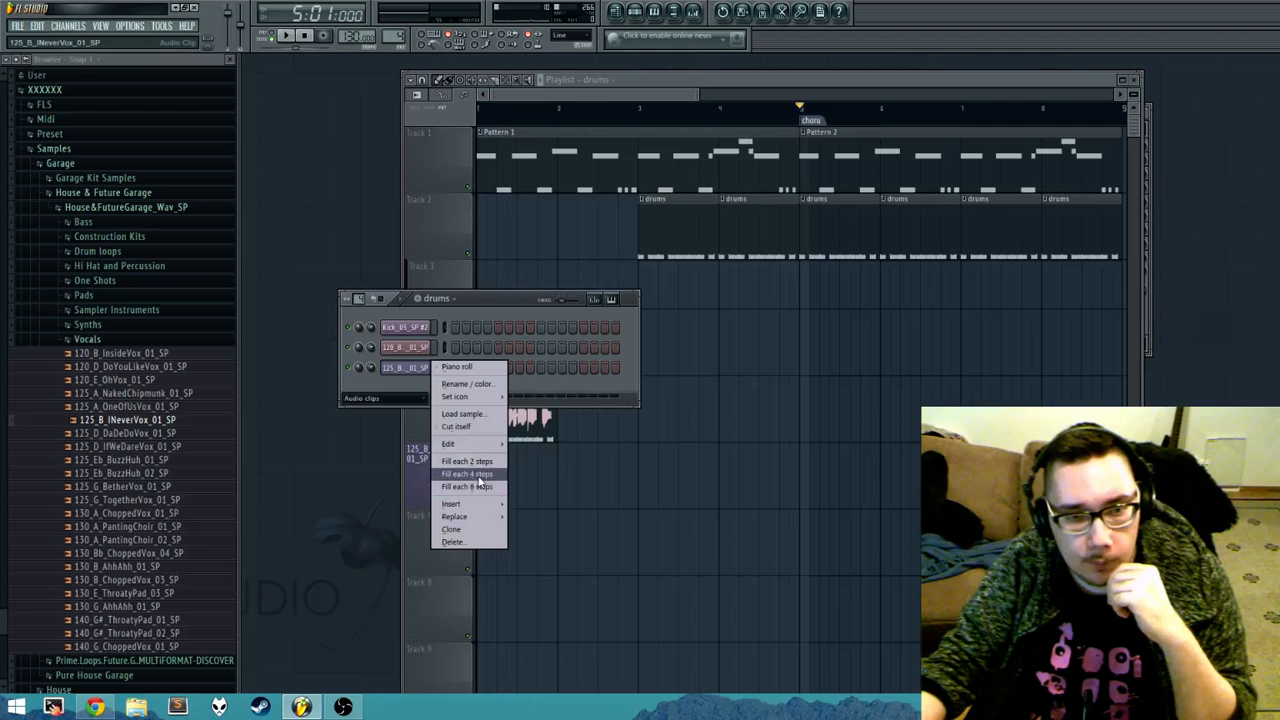
{"action": "left_click", "coordinate": [373, 370]}
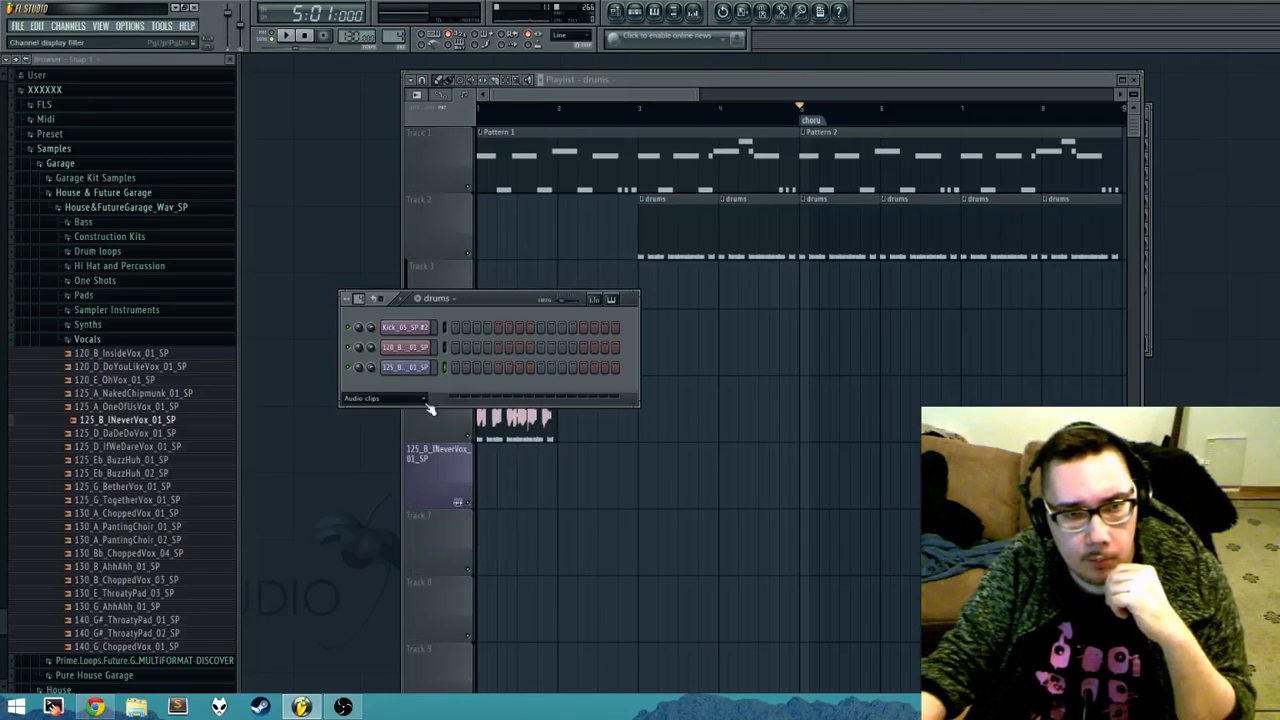
Step: Create a volume automation clip for the 125_B_INeverVox_01_SP channel on Track 5, slice it near bar 2 and delete the remainder
{"action": "right_click", "coordinate": [373, 369]}
{"action": "left_click", "coordinate": [443, 452]}
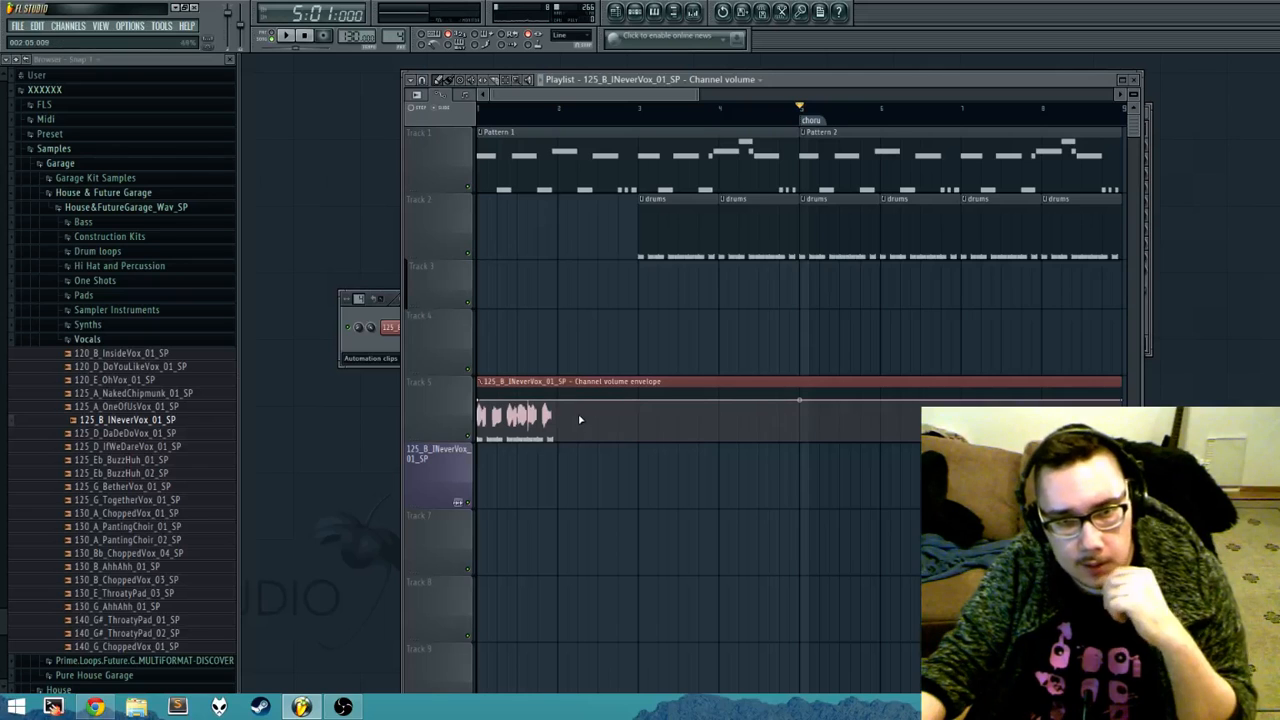
{"action": "left_click", "coordinate": [555, 382]}
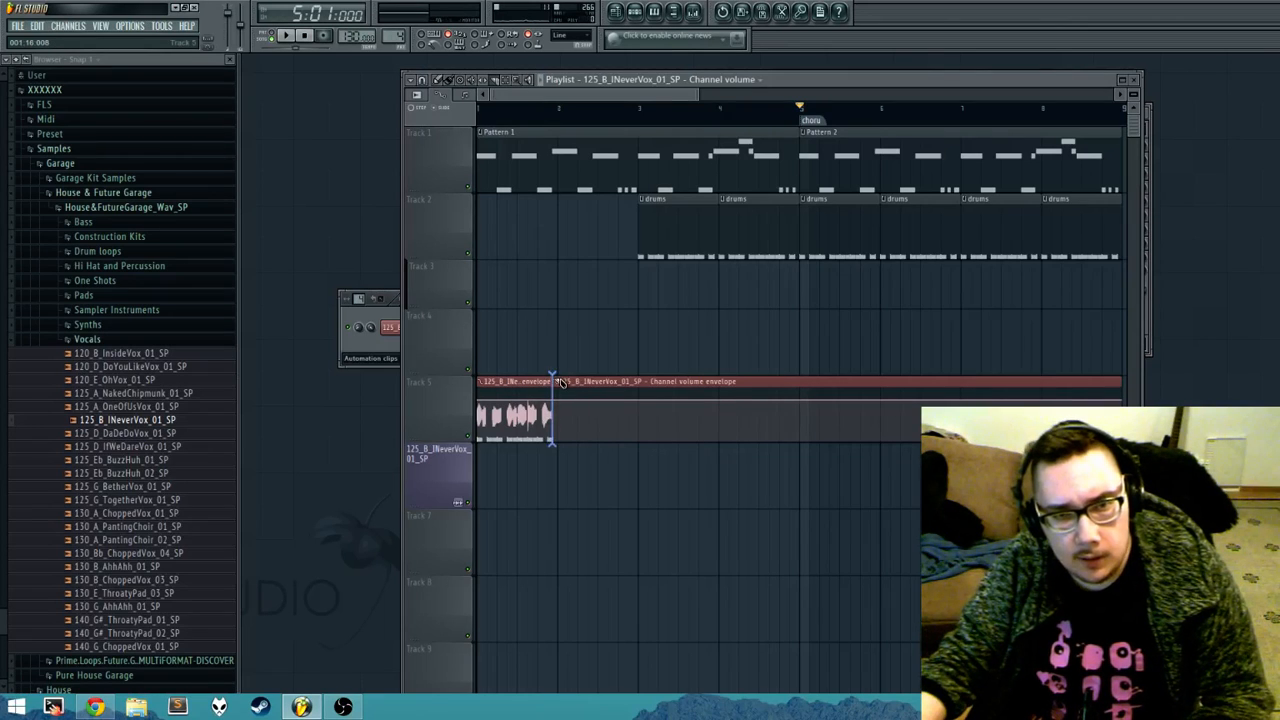
{"action": "right_click", "coordinate": [720, 436]}
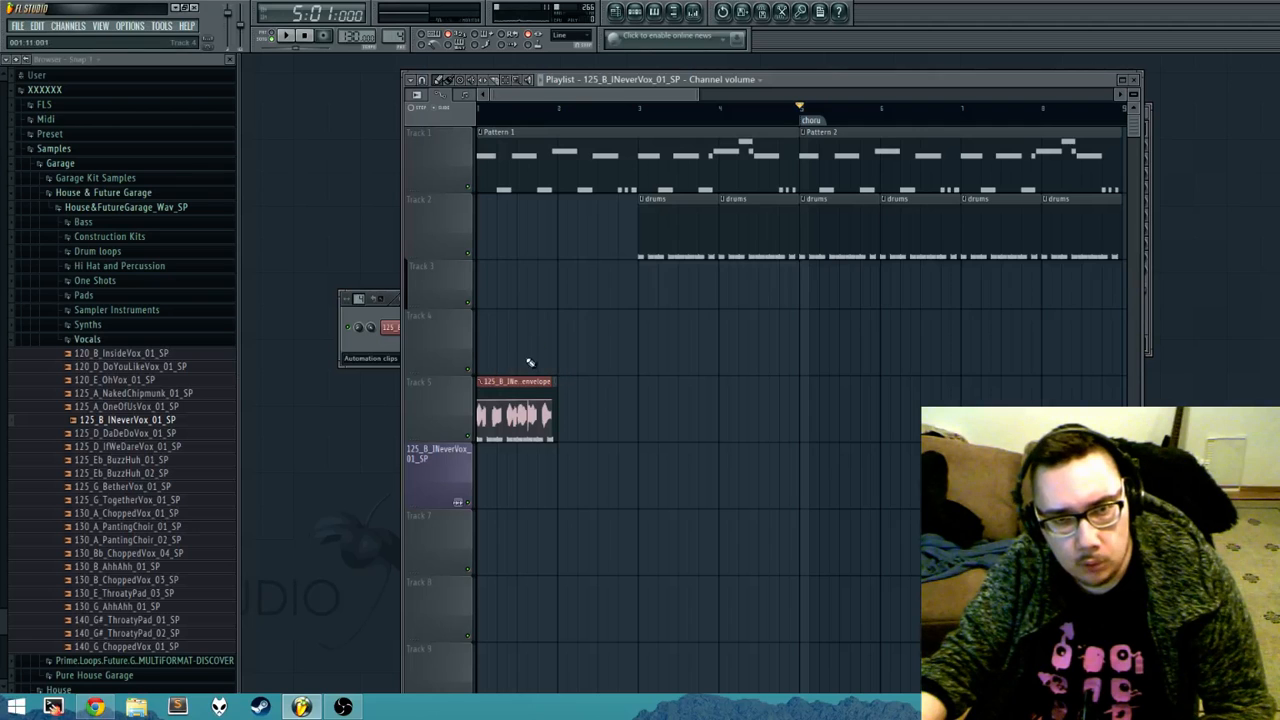
Step: Bring the audio clips and the pattern clips in turn to the front of Track 5's overlapping clips in bar 1
{"action": "left_click", "coordinate": [418, 97]}
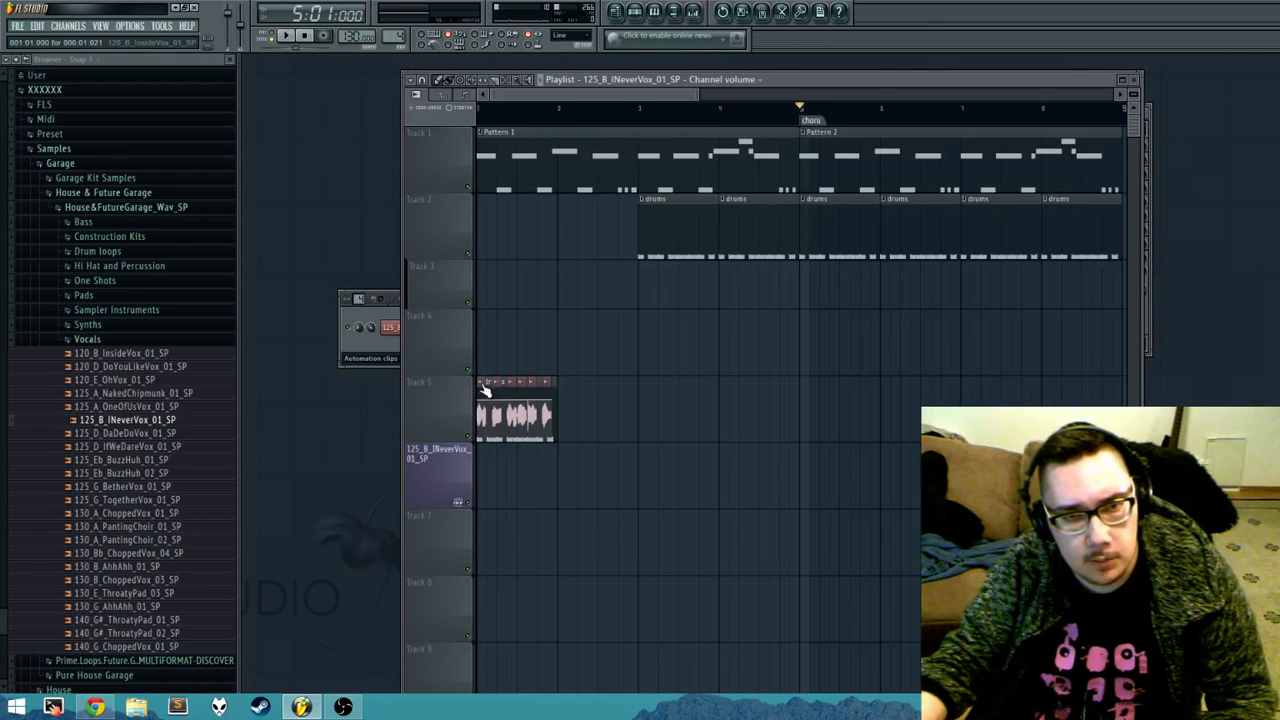
{"action": "scroll", "coordinate": [483, 390], "scroll_direction": "up", "scroll_amount": 5}
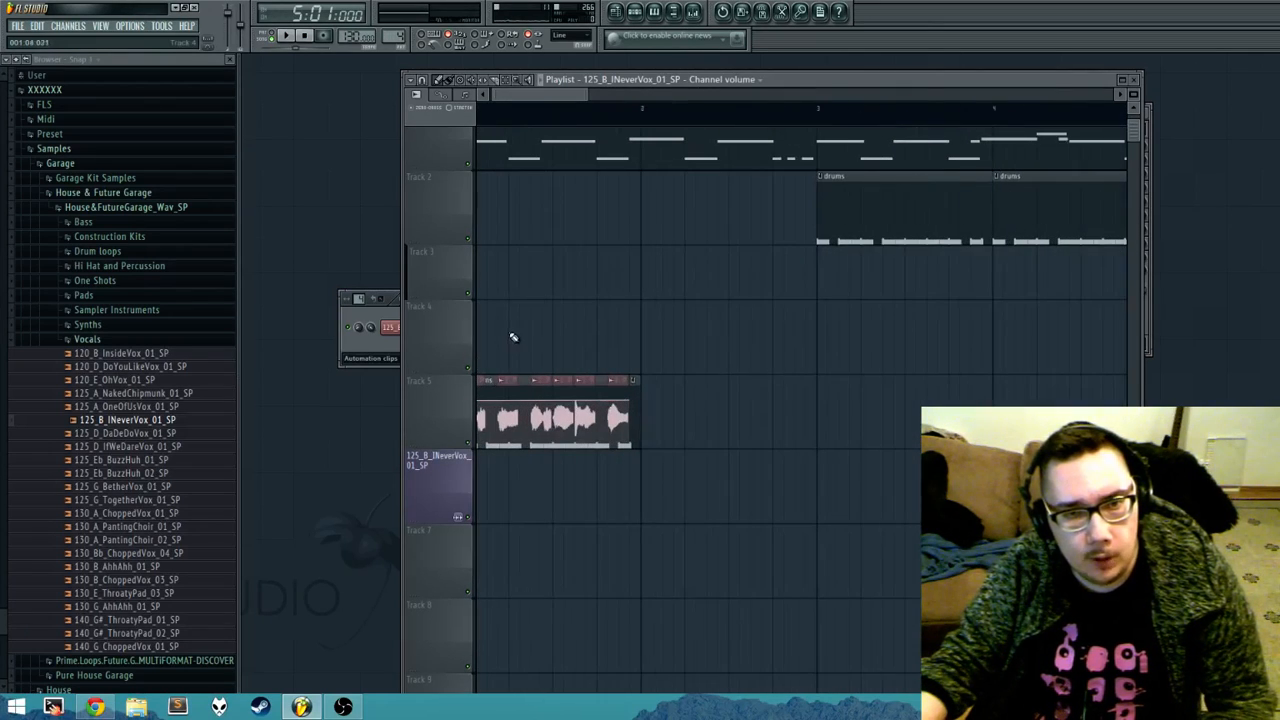
{"action": "left_click_drag", "start_coordinate": [488, 387], "coordinate": [466, 450]}
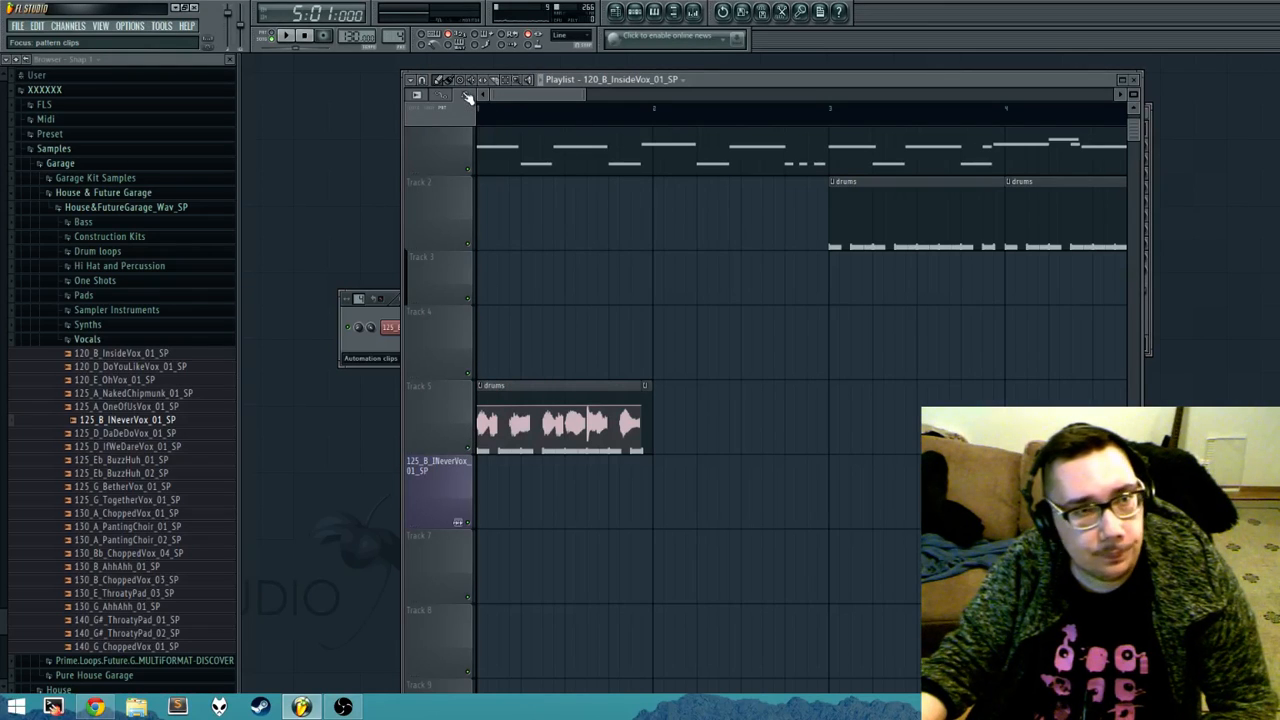
{"action": "left_click_drag", "start_coordinate": [551, 387], "coordinate": [502, 430]}
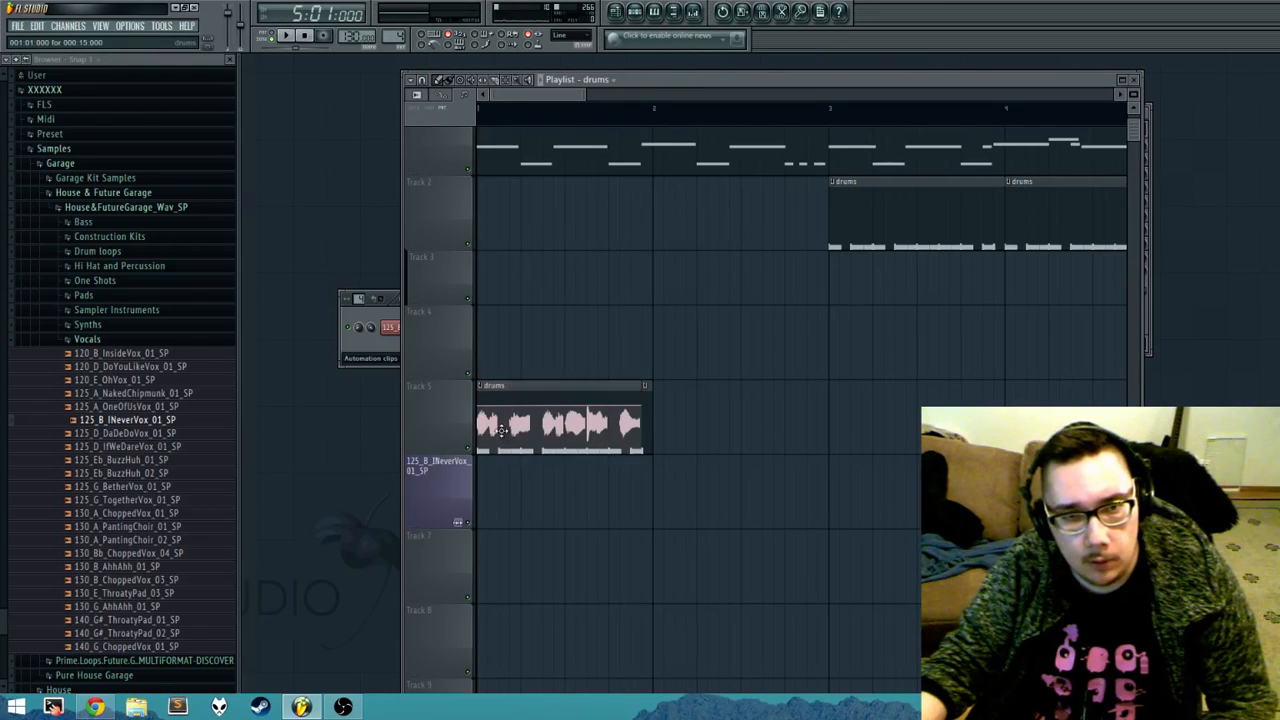
Step: Cycle the Playlist focus among audio, automation and pattern clips to compare the stacked clips on Track 5
{"action": "left_click", "coordinate": [443, 97]}
{"action": "left_click", "coordinate": [420, 97]}
{"action": "left_click", "coordinate": [442, 97]}
{"action": "left_click", "coordinate": [463, 97]}
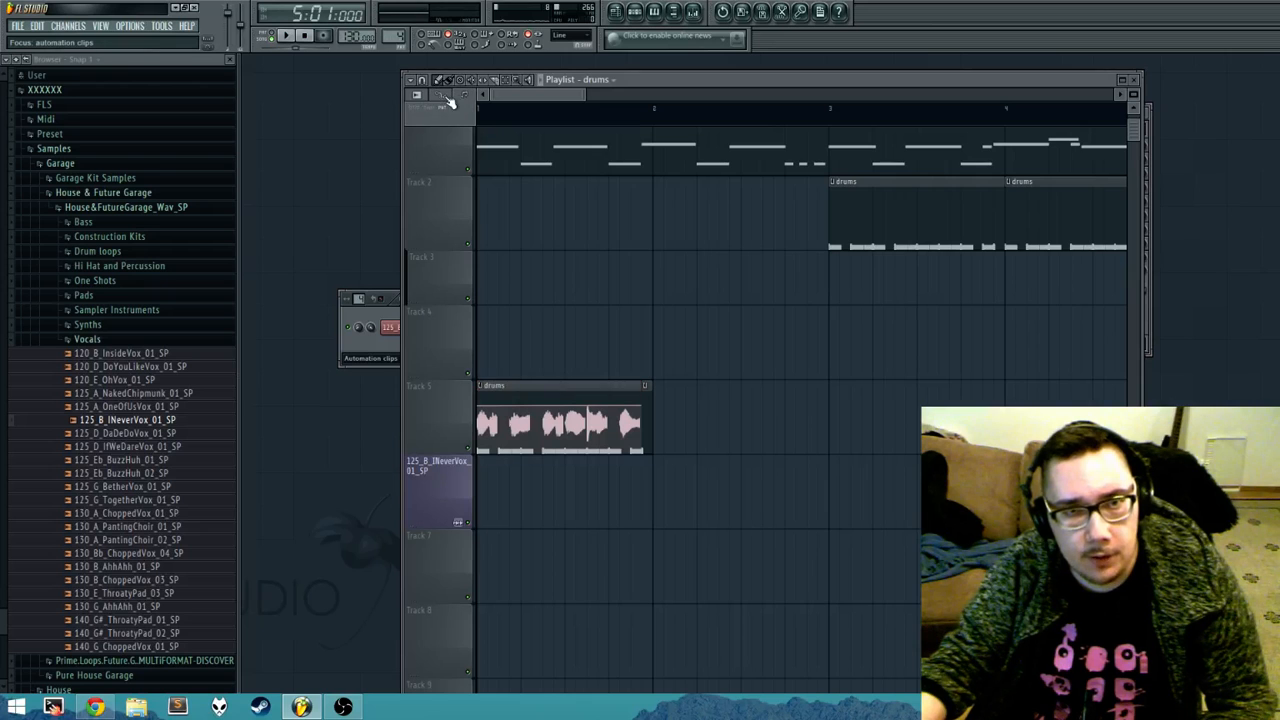
{"action": "left_click", "coordinate": [442, 97]}
{"action": "left_click", "coordinate": [421, 97]}
{"action": "left_click", "coordinate": [442, 97]}
{"action": "left_click", "coordinate": [464, 98]}
{"action": "left_click", "coordinate": [443, 97]}
{"action": "left_click", "coordinate": [421, 97]}
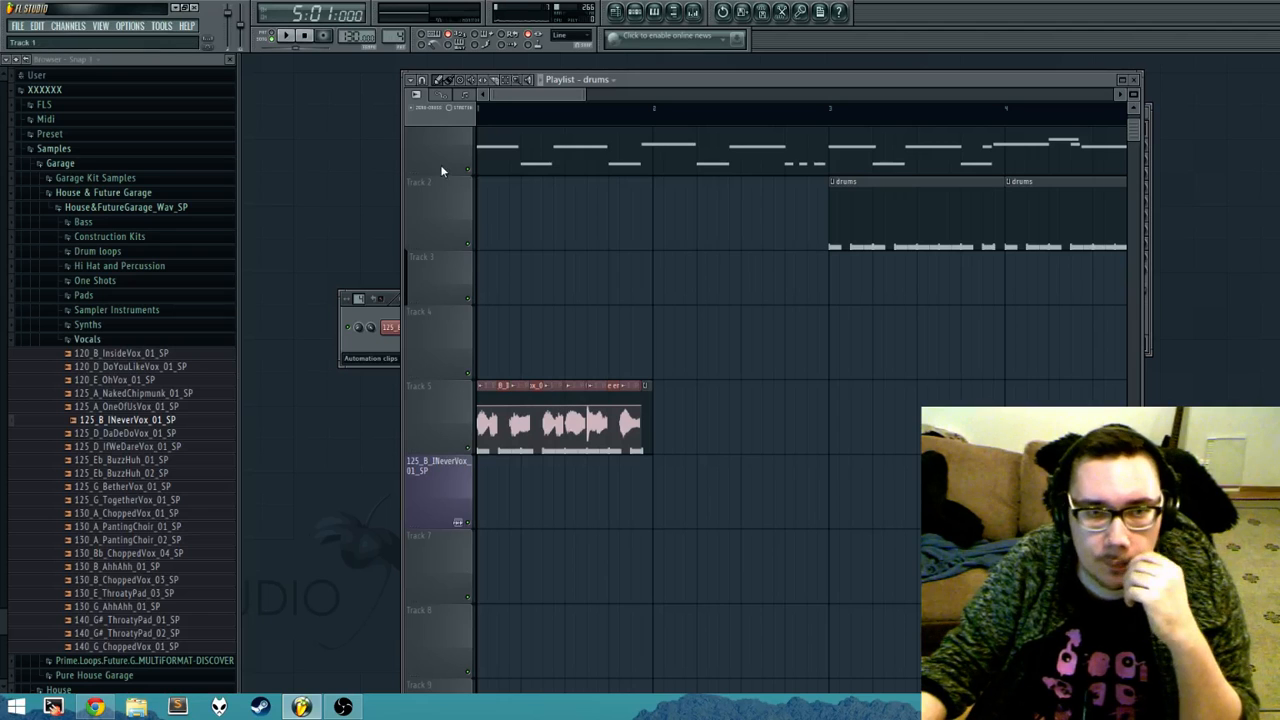
{"action": "left_click", "coordinate": [466, 98]}
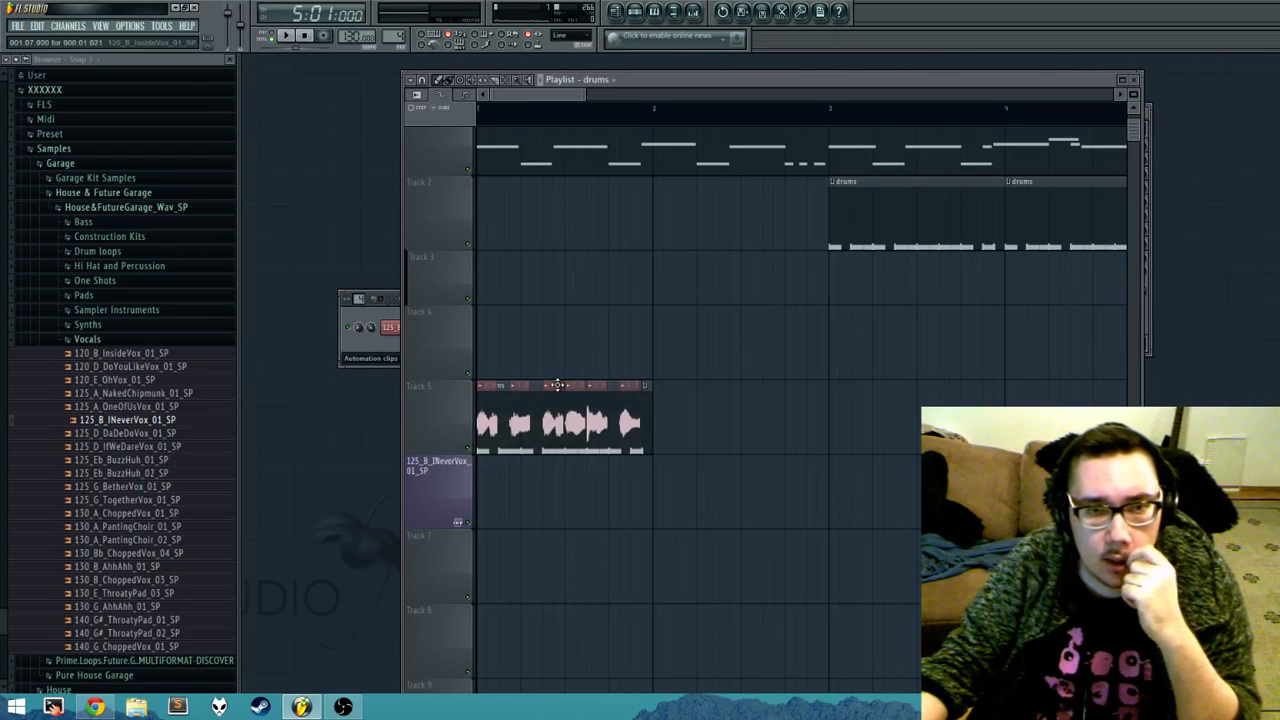
Step: Focus the audio clips and delete the drums and volume automation clips stacked on the vocal slices in Track 5
{"action": "left_click", "coordinate": [420, 97]}
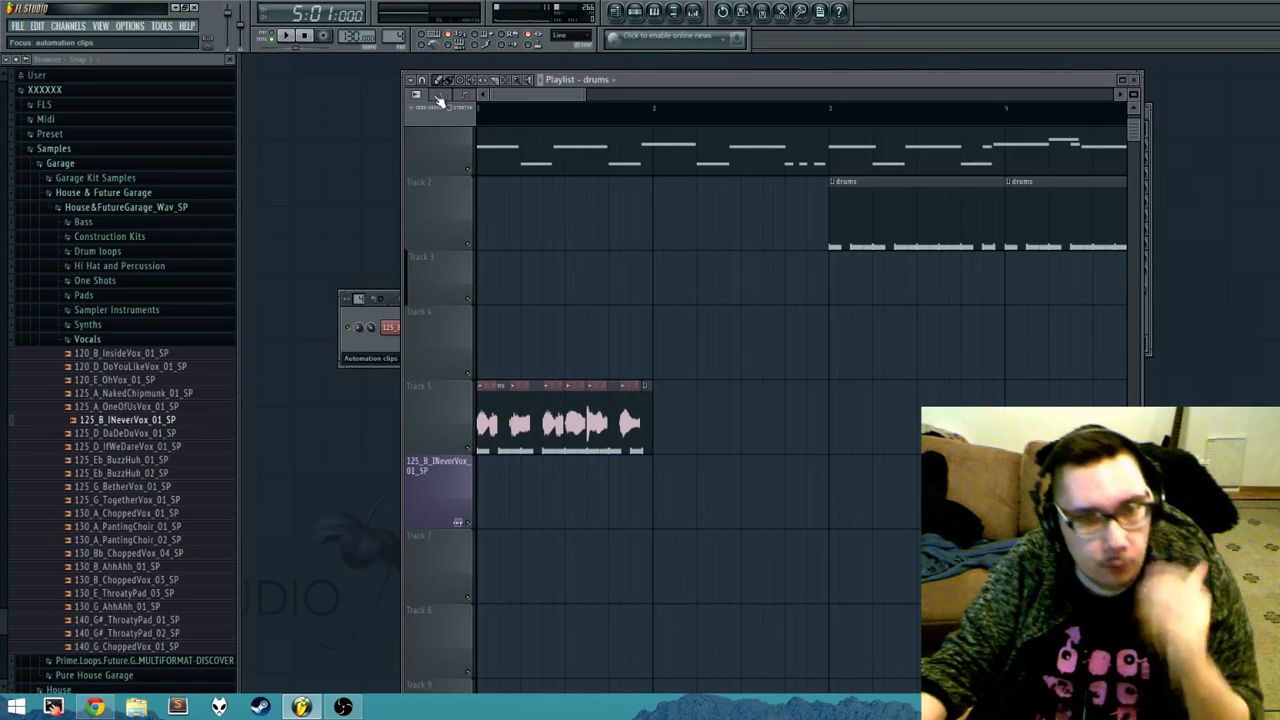
{"action": "right_click", "coordinate": [646, 424]}
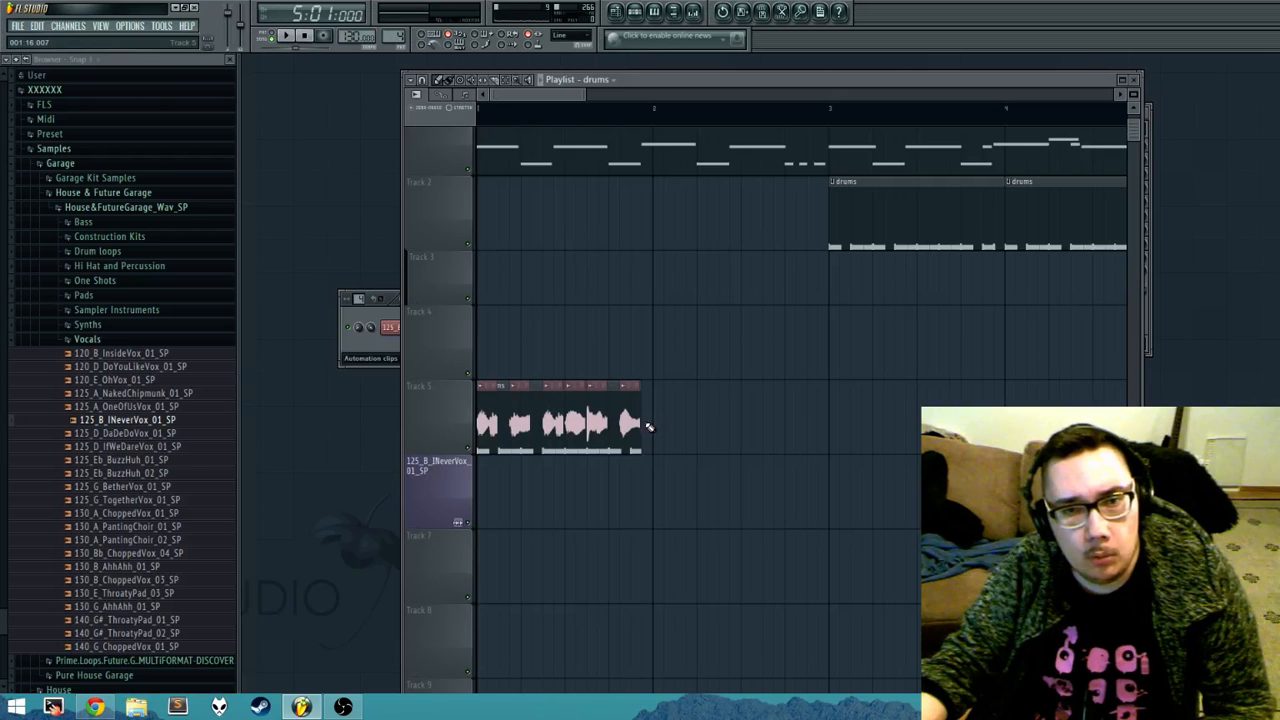
{"action": "right_click", "coordinate": [613, 403]}
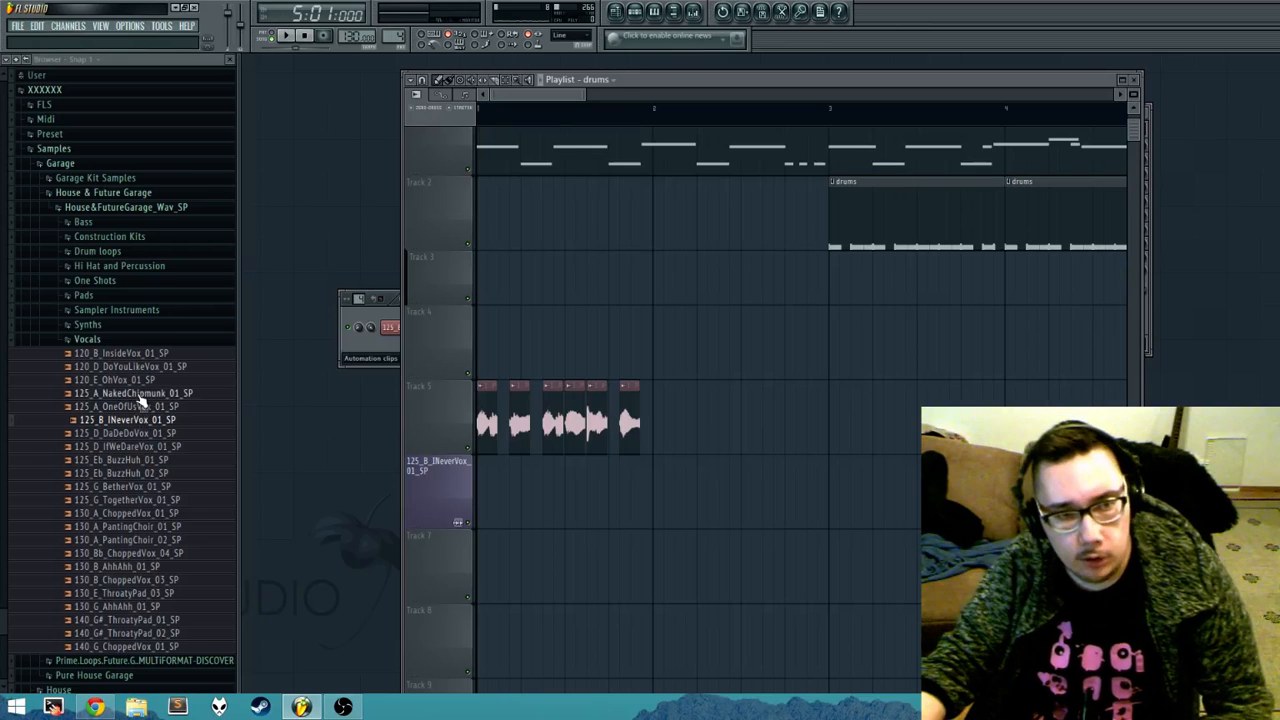
Step: Place the 120_E_OhVox_01_SP sample at bar 2 of Track 4 and trim its end to bar 4
{"action": "left_click_drag", "start_coordinate": [132, 385], "coordinate": [662, 350]}
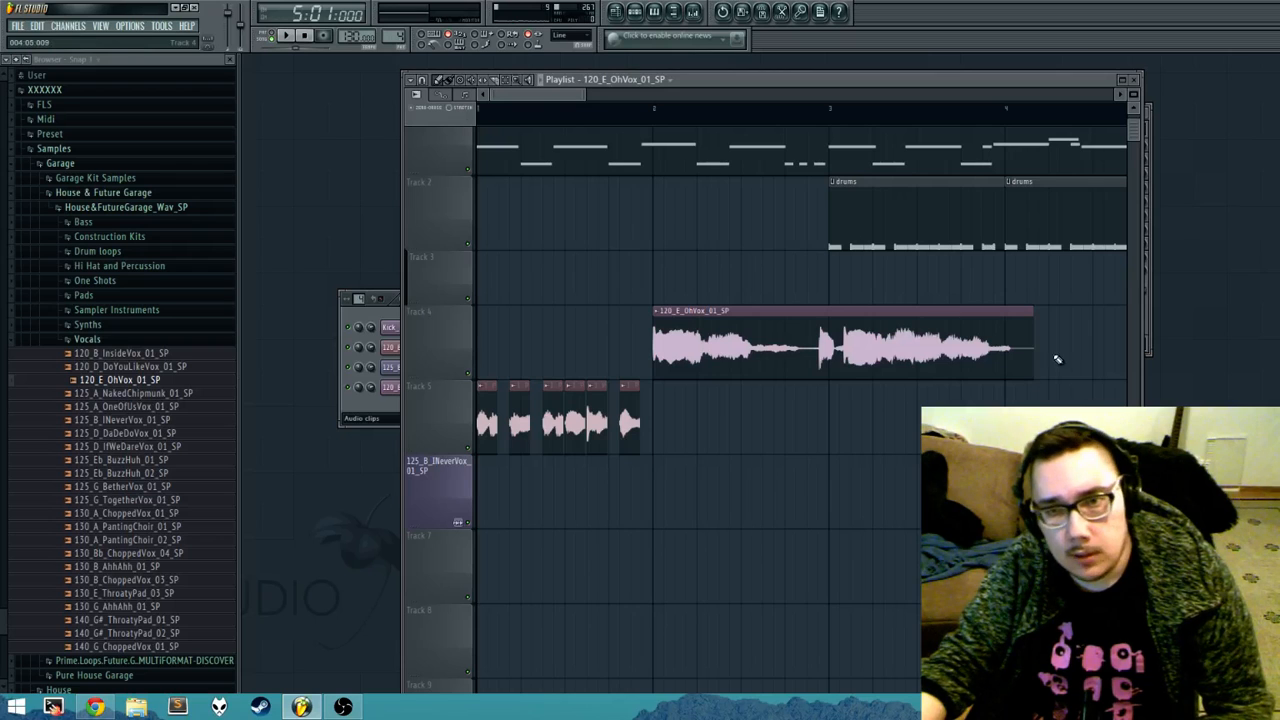
{"action": "left_click_drag", "start_coordinate": [1032, 350], "coordinate": [999, 399]}
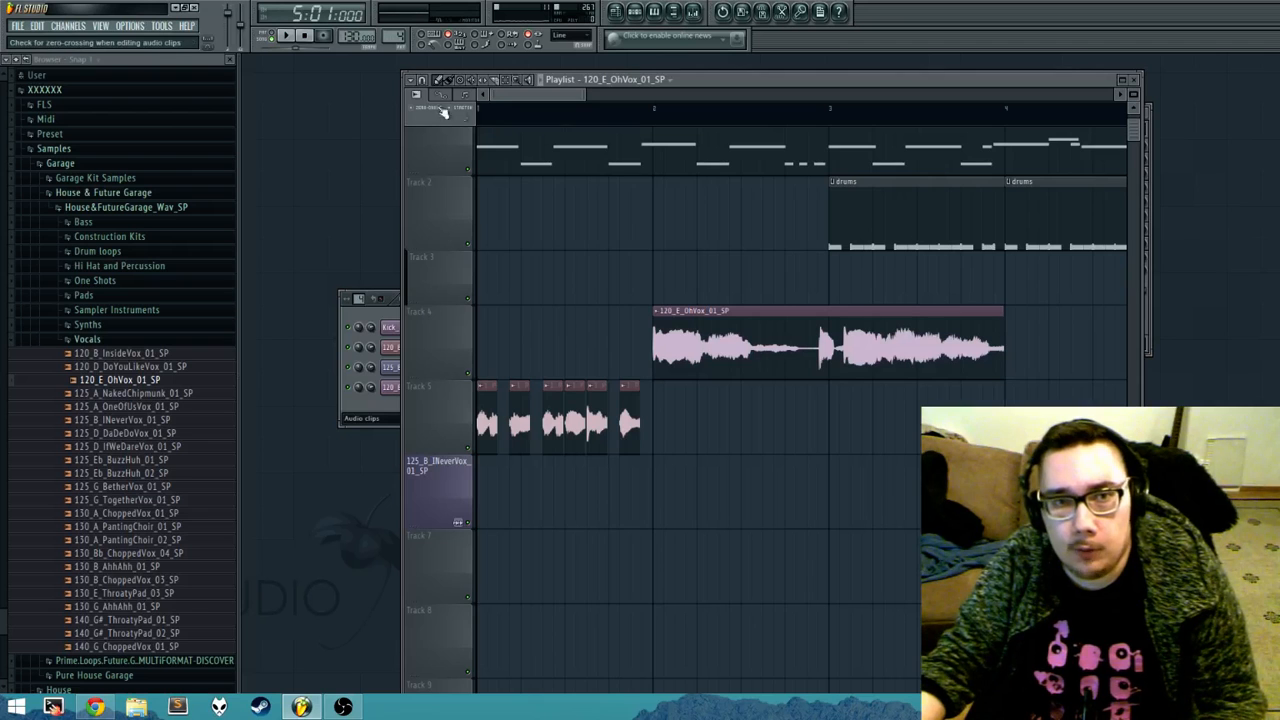
Step: Time-stretch the 120_E_OhVox_01_SP clip to one bar, play it from bar 2, and restretch it to about one and a half bars
{"action": "left_click_drag", "start_coordinate": [1004, 312], "coordinate": [828, 315]}
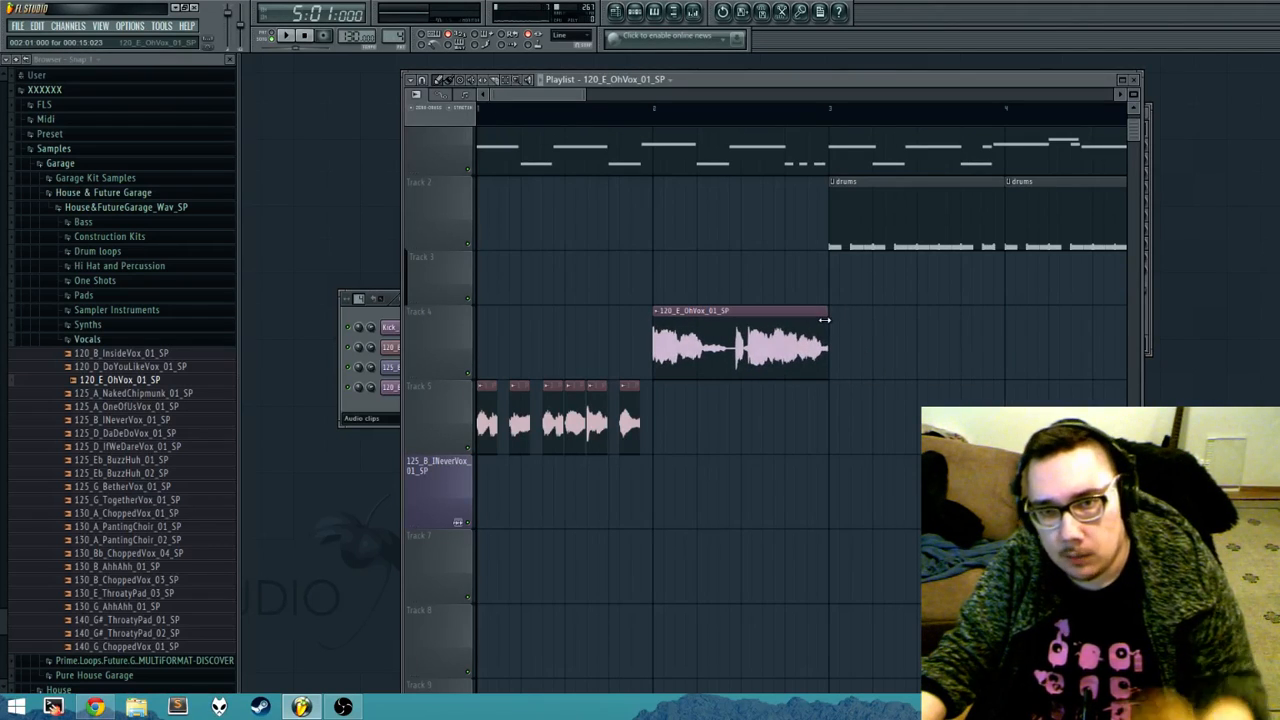
{"action": "left_click", "coordinate": [657, 108]}
{"action": "key", "text": "space"}
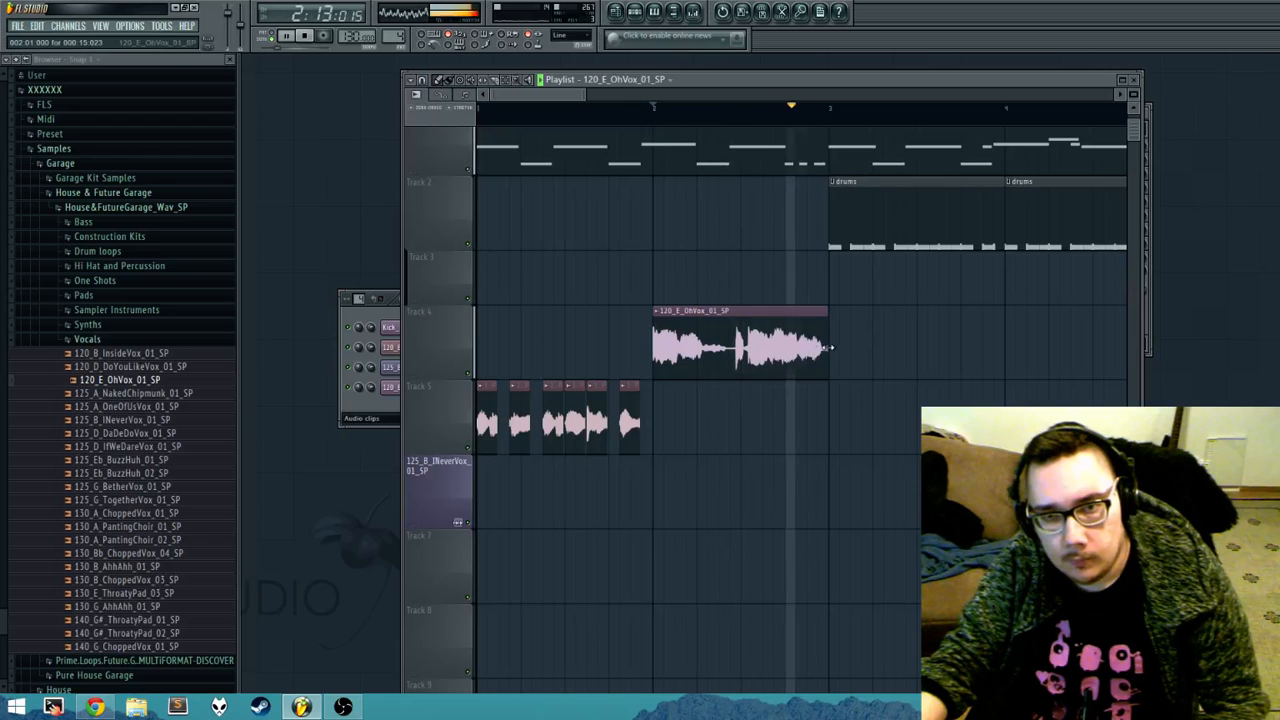
{"action": "left_click_drag", "start_coordinate": [817, 350], "coordinate": [927, 355]}
{"action": "key", "text": "space"}
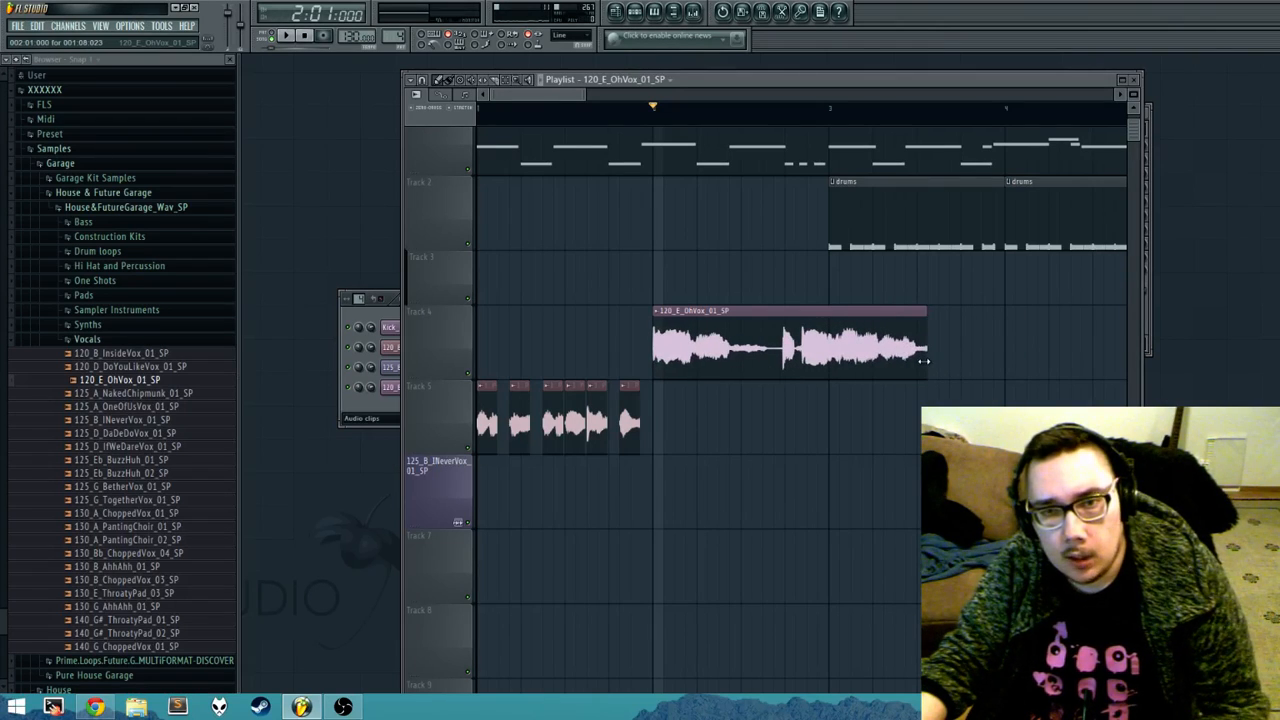
Step: Turn off stretching, view the 120_E_OhVox_01_SP channel settings, and trim the clip's end to a length of 001:08:000
{"action": "left_click", "coordinate": [465, 112]}
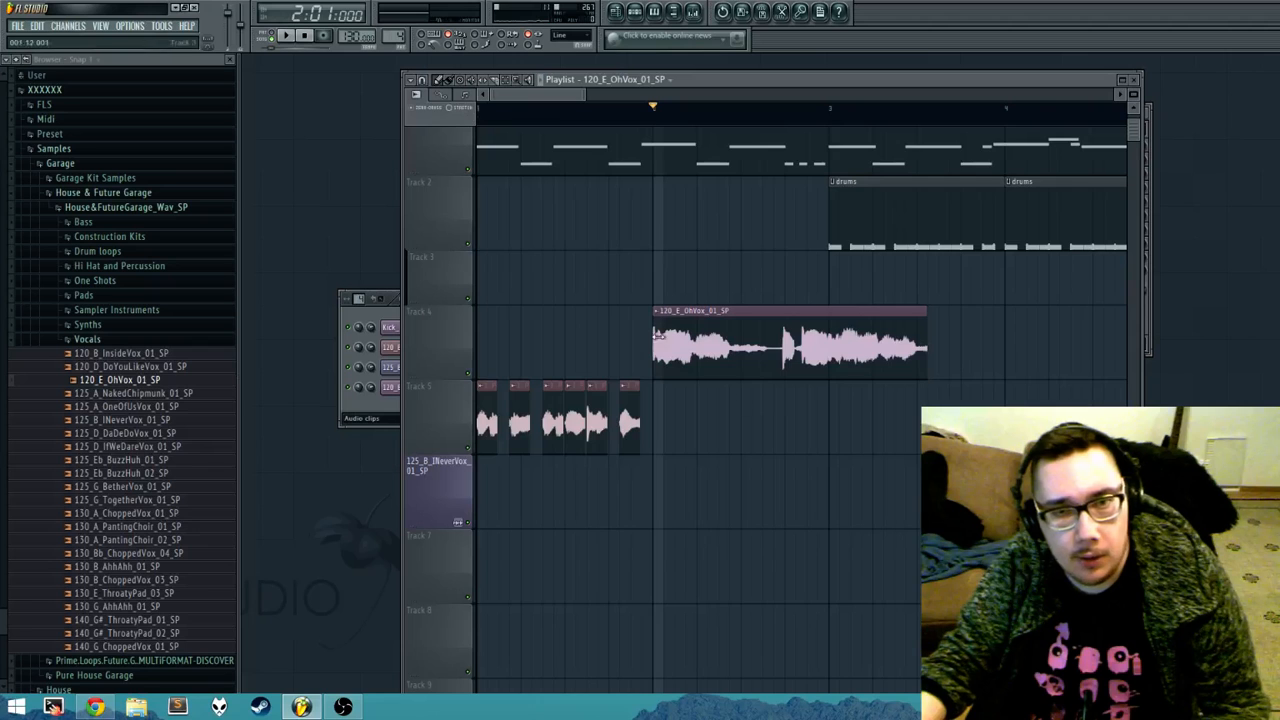
{"action": "double_click", "coordinate": [749, 338]}
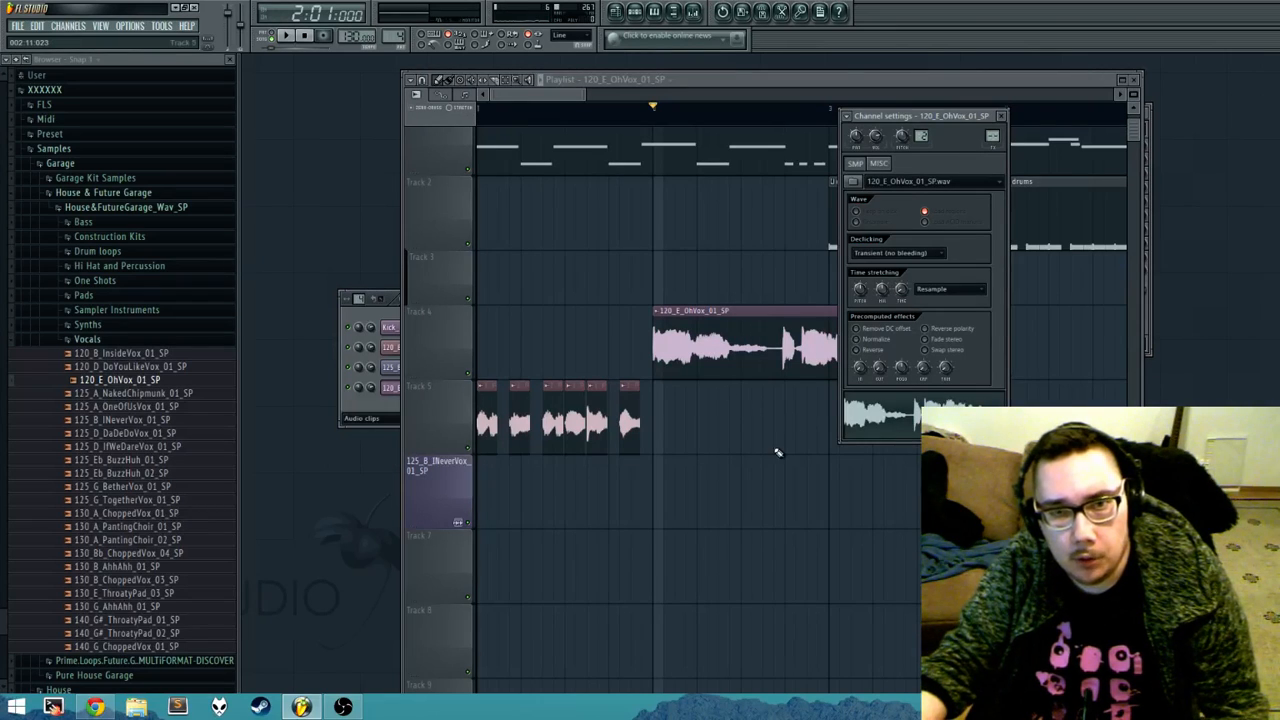
{"action": "key", "text": "Escape"}
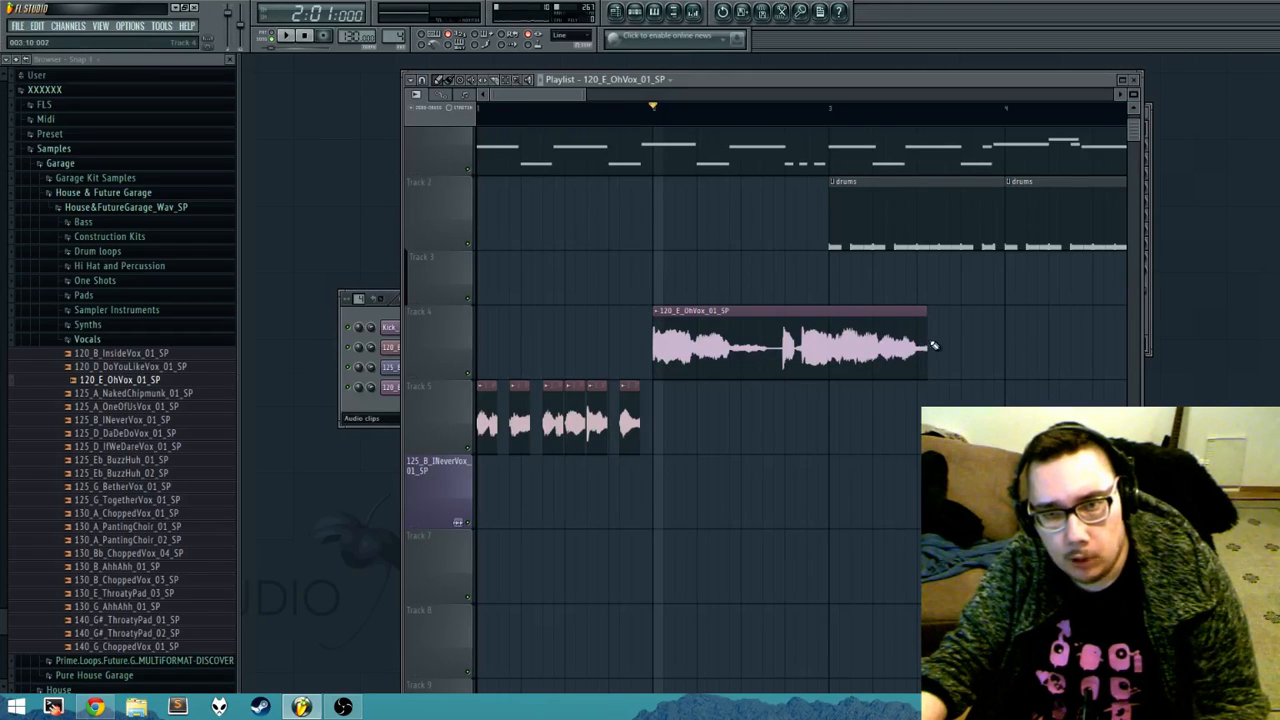
{"action": "mouse_move", "coordinate": [933, 346]}
{"action": "left_mouse_down"}
{"action": "mouse_move", "coordinate": [900, 346]}
{"action": "mouse_move", "coordinate": [918, 342]}
{"action": "left_mouse_up"}
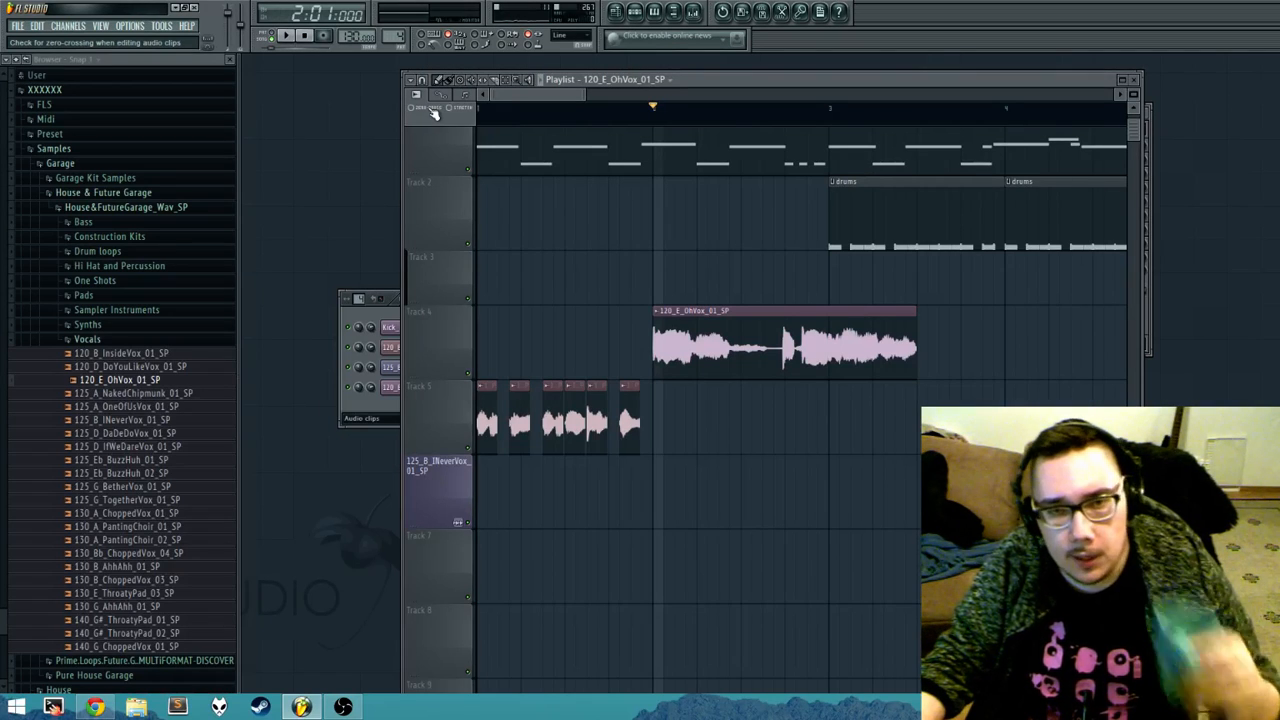
Step: Increase Track 4's height and examine the 120_E_OhVox_01_SP waveform up close, including the clip's end
{"action": "left_click_drag", "start_coordinate": [452, 376], "coordinate": [455, 477]}
{"action": "scroll", "coordinate": [787, 385], "scroll_direction": "up", "scroll_amount": 5}
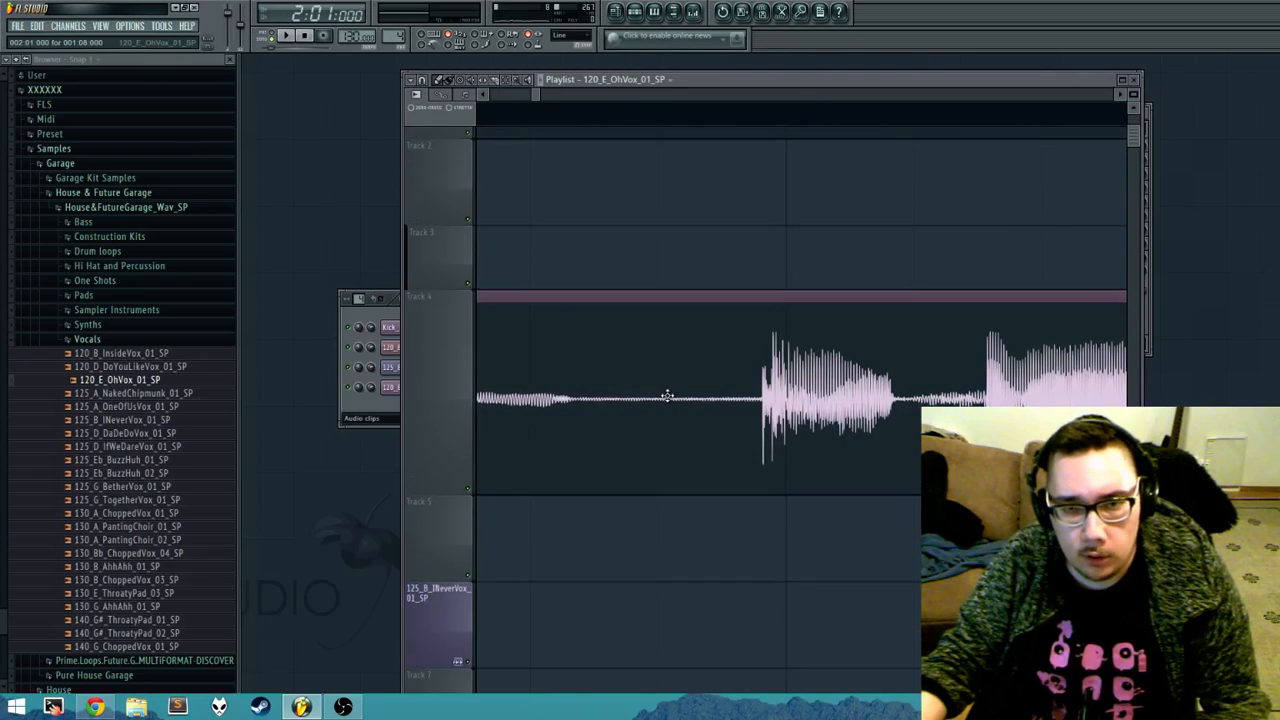
{"action": "scroll", "coordinate": [735, 390], "scroll_direction": "down", "scroll_amount": 5}
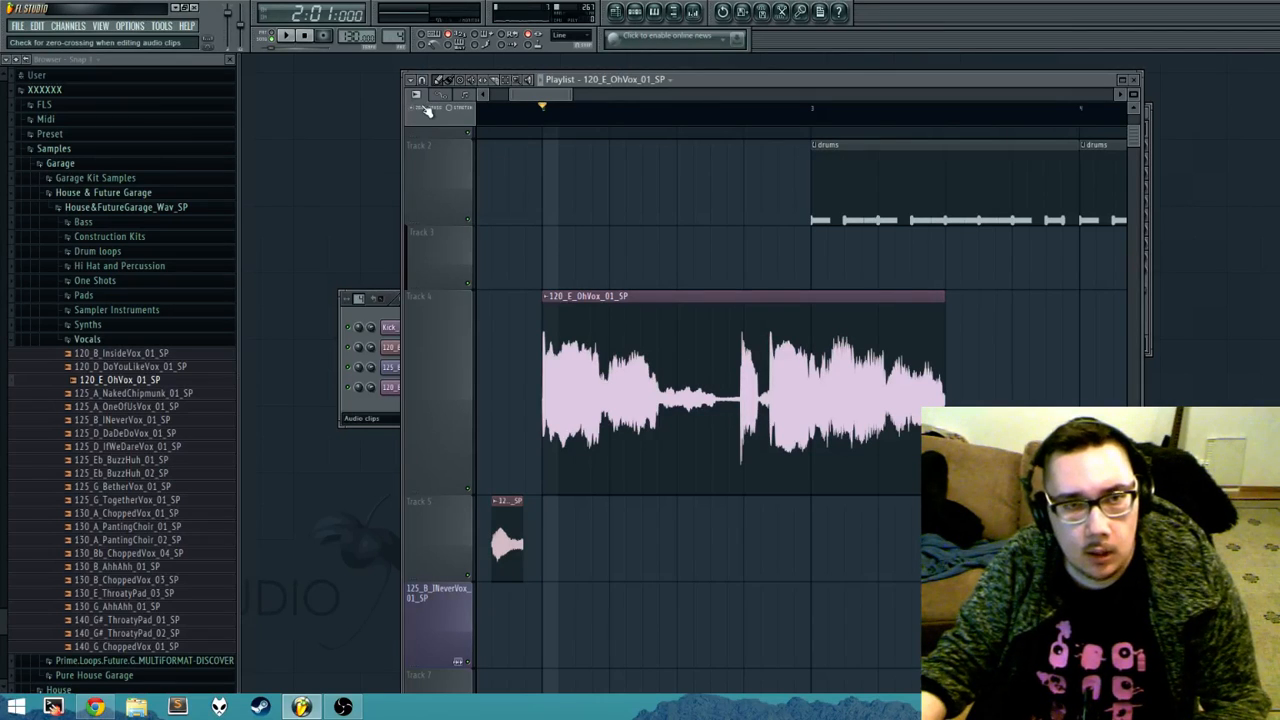
{"action": "scroll", "coordinate": [948, 297], "scroll_direction": "up", "scroll_amount": 5}
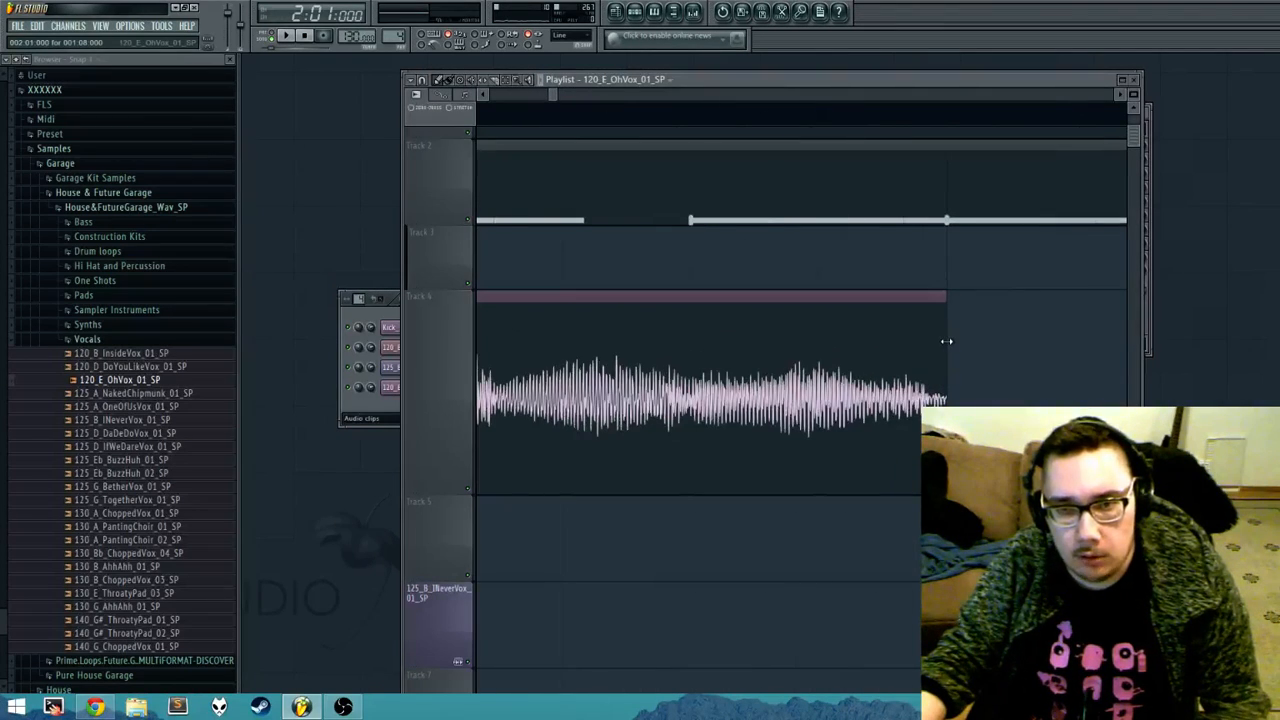
Step: Trim the end of the 120_E_OhVox_01_SP clip on Track 4 to a length of 001:07:000
{"action": "left_click_drag", "start_coordinate": [946, 341], "coordinate": [837, 320]}
{"action": "scroll", "coordinate": [877, 346], "scroll_direction": "up", "scroll_amount": 3}
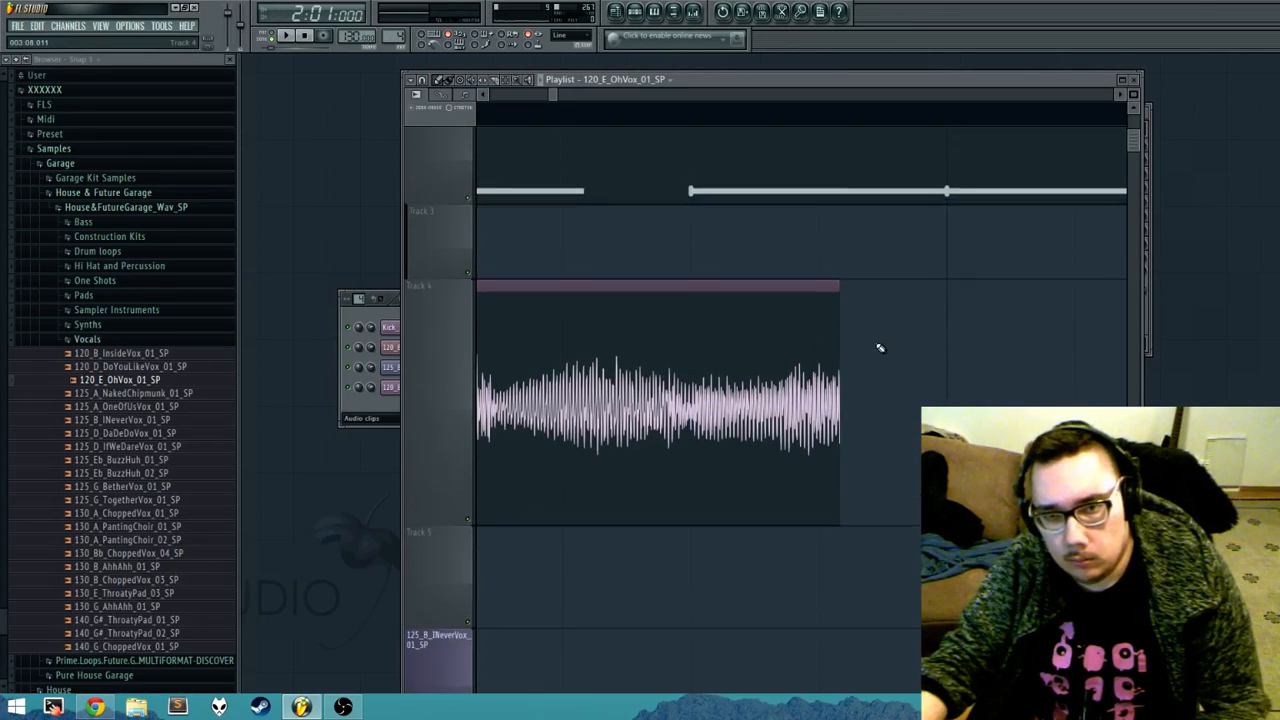
{"action": "scroll", "coordinate": [865, 361], "scroll_direction": "down", "scroll_amount": 2}
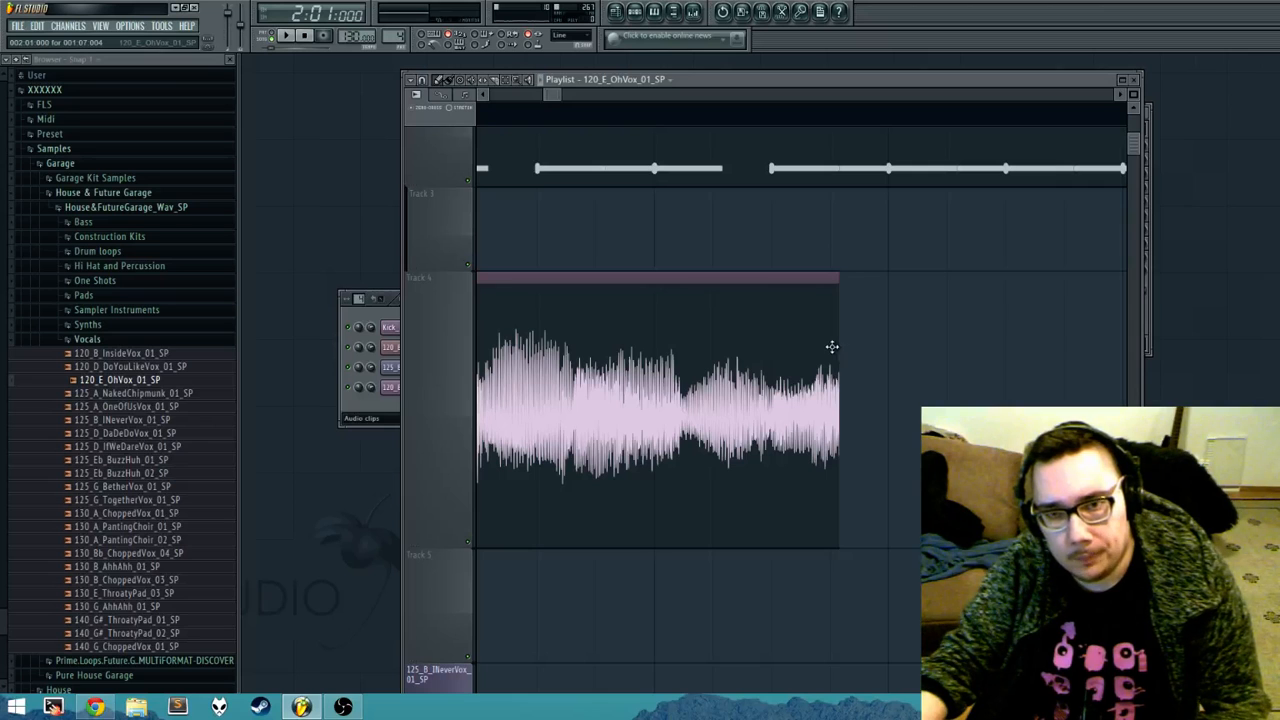
{"action": "left_click_drag", "start_coordinate": [837, 343], "coordinate": [829, 345]}
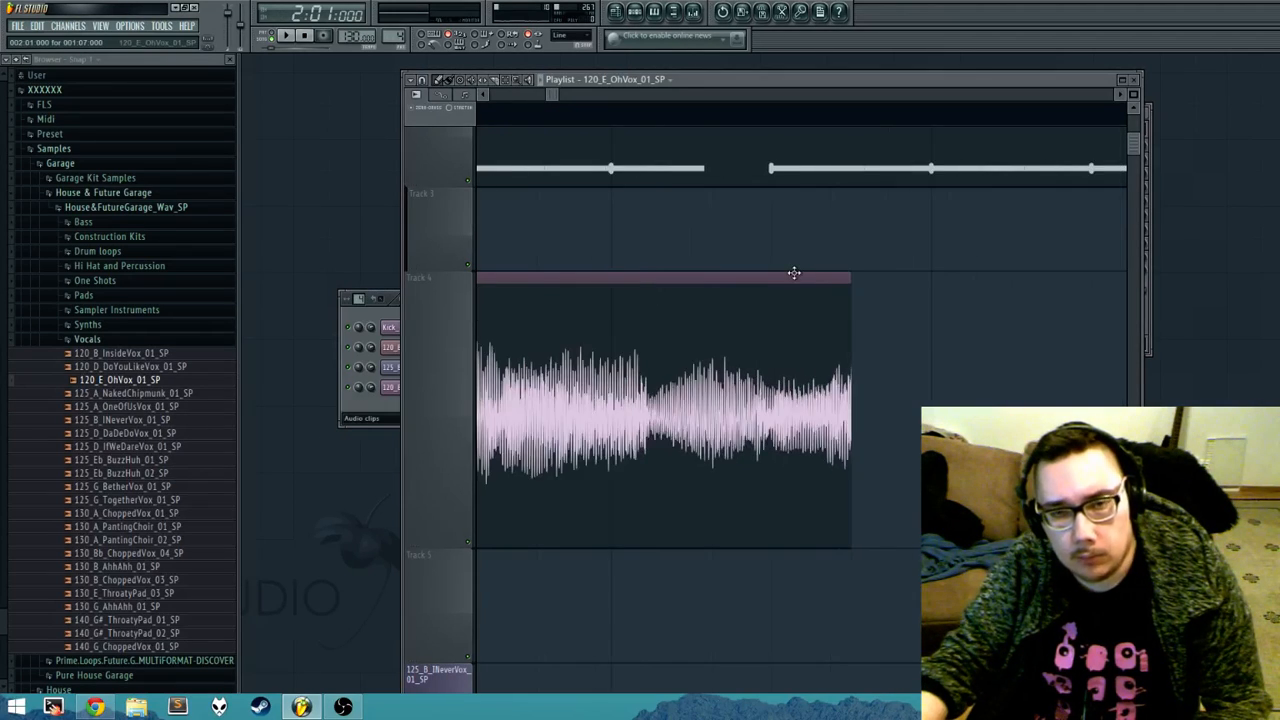
Step: Reduce Track 4's height to slightly more than that of Track 3
{"action": "scroll", "coordinate": [775, 273], "scroll_direction": "up", "scroll_amount": 3}
{"action": "left_click_drag", "start_coordinate": [453, 496], "coordinate": [438, 300]}
{"action": "scroll", "coordinate": [560, 277], "scroll_direction": "down", "scroll_amount": 2}
{"action": "scroll", "coordinate": [560, 272], "scroll_direction": "up", "scroll_amount": 2}
{"action": "left_click_drag", "start_coordinate": [449, 234], "coordinate": [456, 185]}
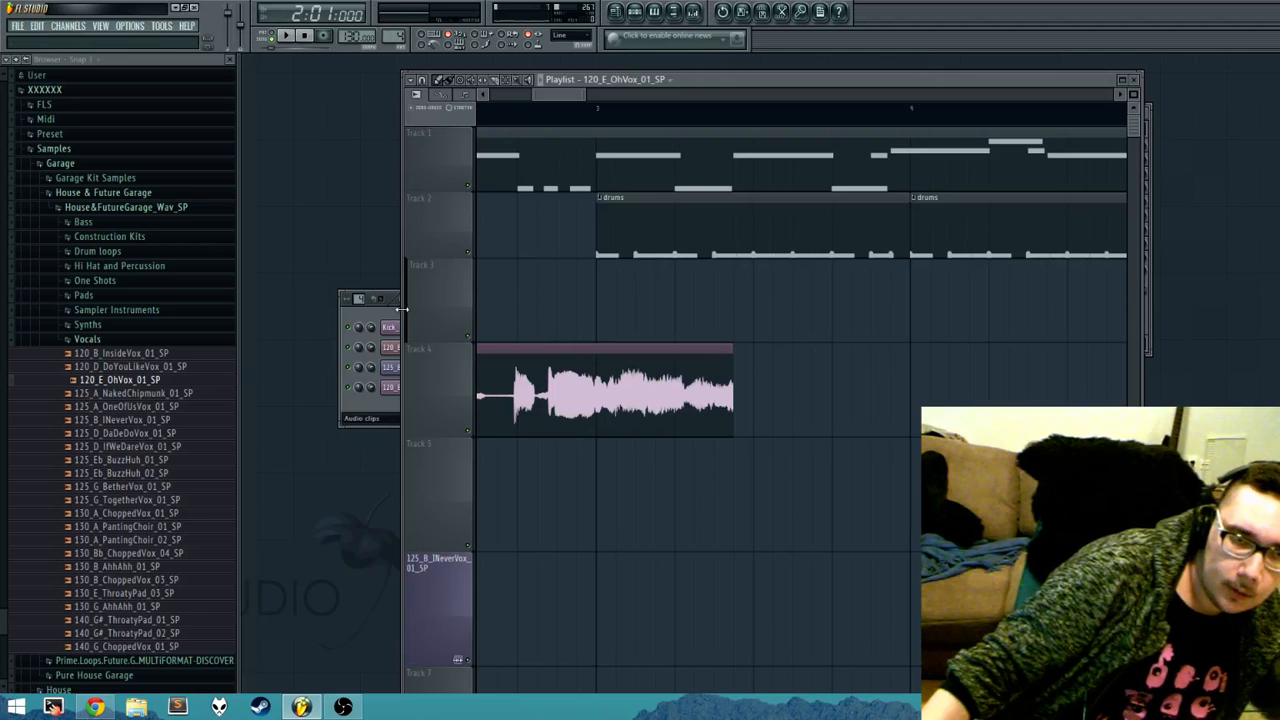
{"action": "left_click_drag", "start_coordinate": [557, 97], "coordinate": [511, 101]}
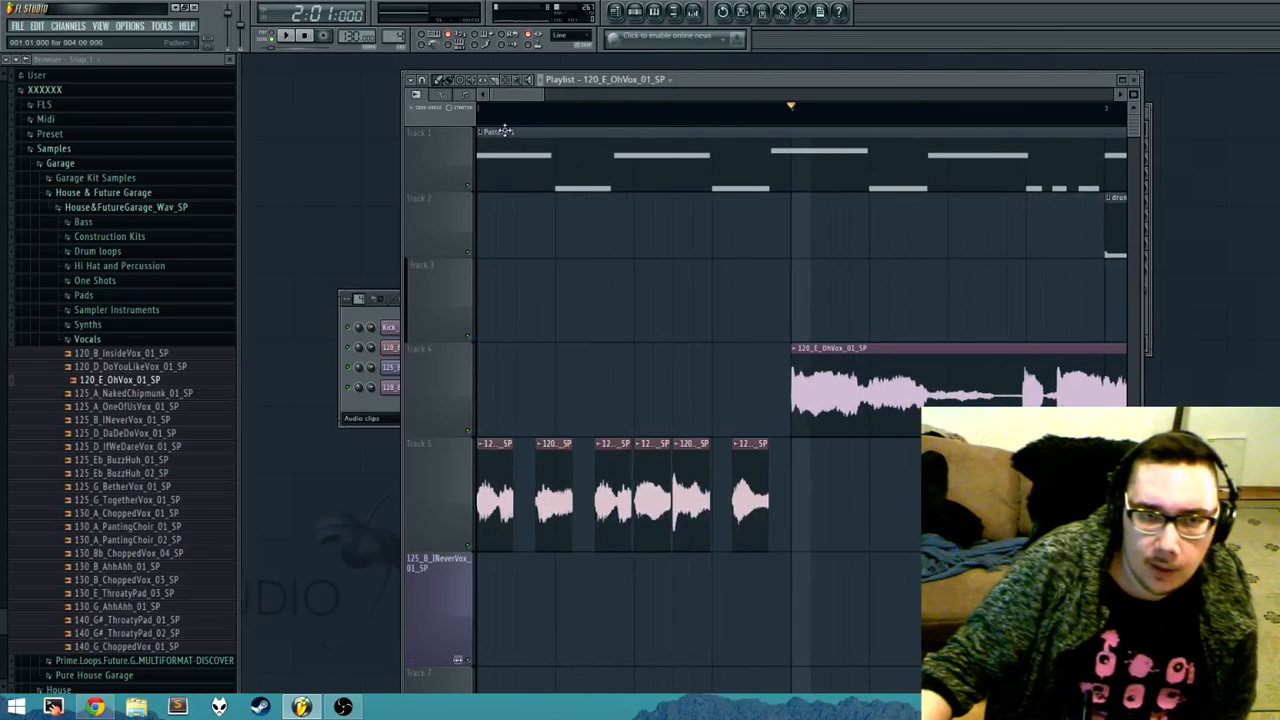
Step: Bring up the step sequencer, show Pattern 1's channels, and move the Playlist window aside to uncover it
{"action": "left_click", "coordinate": [392, 415]}
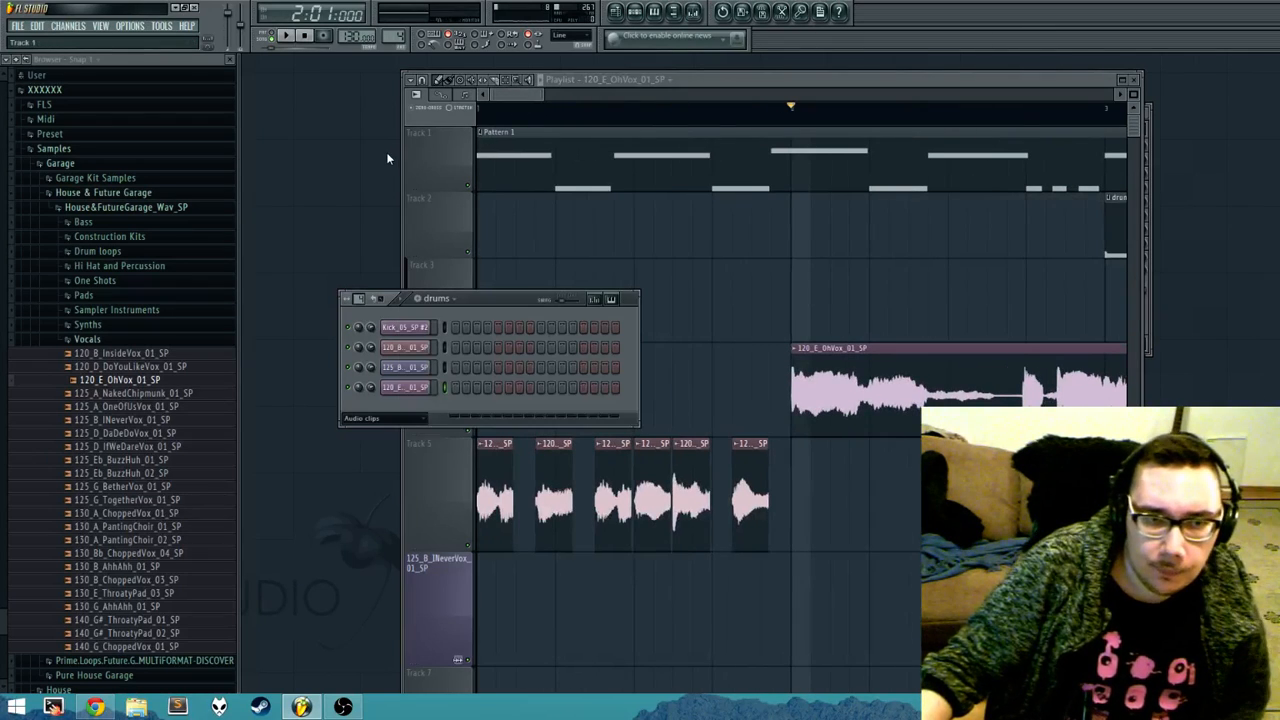
{"action": "double_click", "coordinate": [520, 166]}
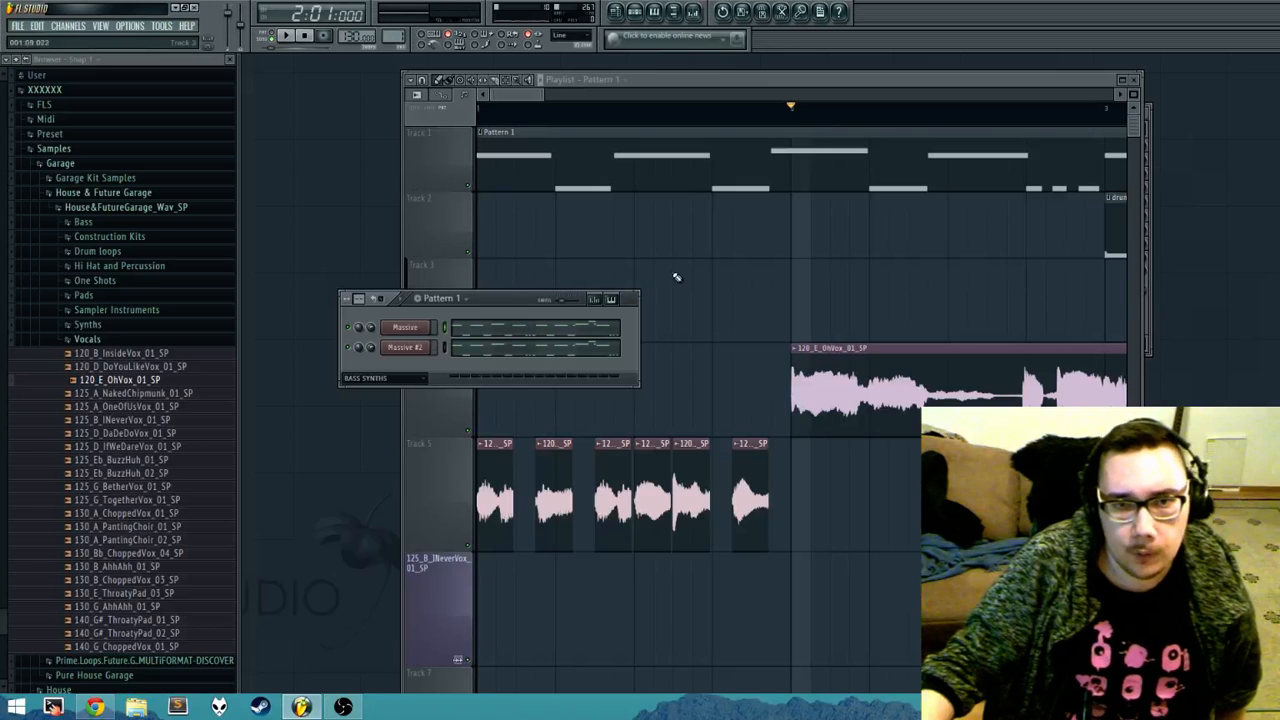
{"action": "left_click_drag", "start_coordinate": [727, 88], "coordinate": [839, 85]}
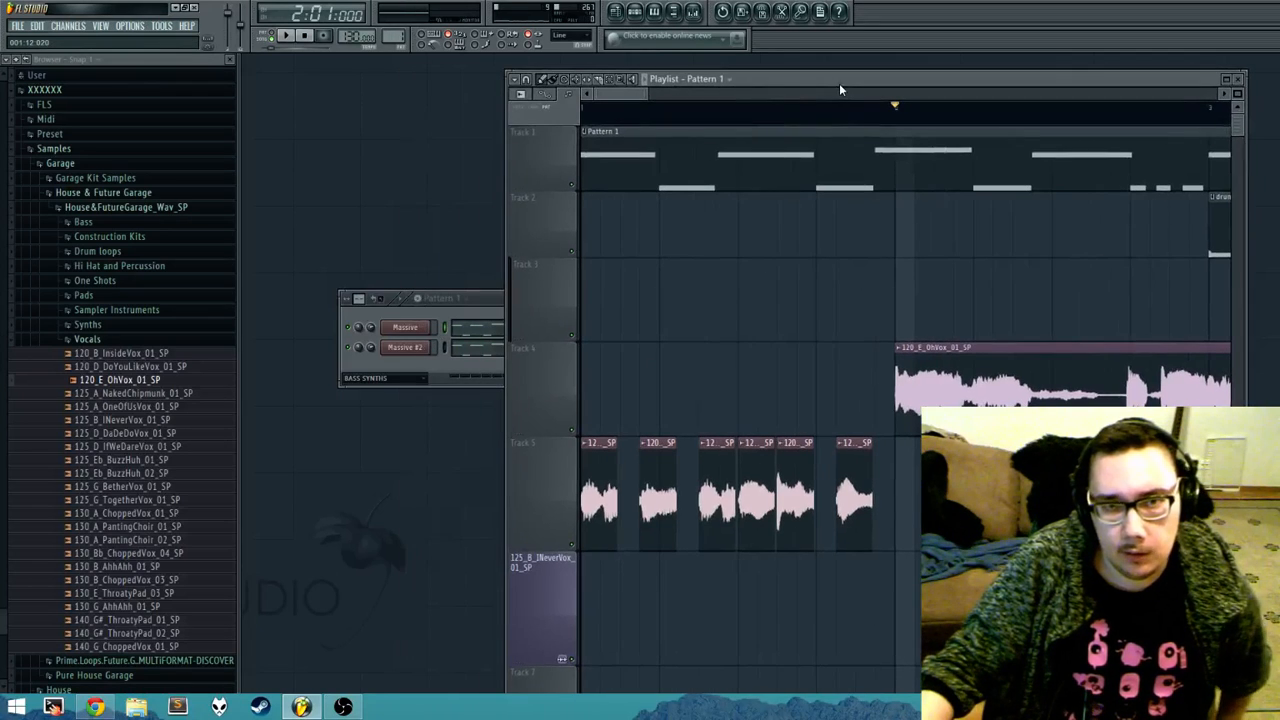
Step: Select a vocal slice, the Pattern 1 clip and the drums clip in turn to compare which channels each one shows
{"action": "left_click", "coordinate": [662, 520]}
{"action": "left_click", "coordinate": [732, 158]}
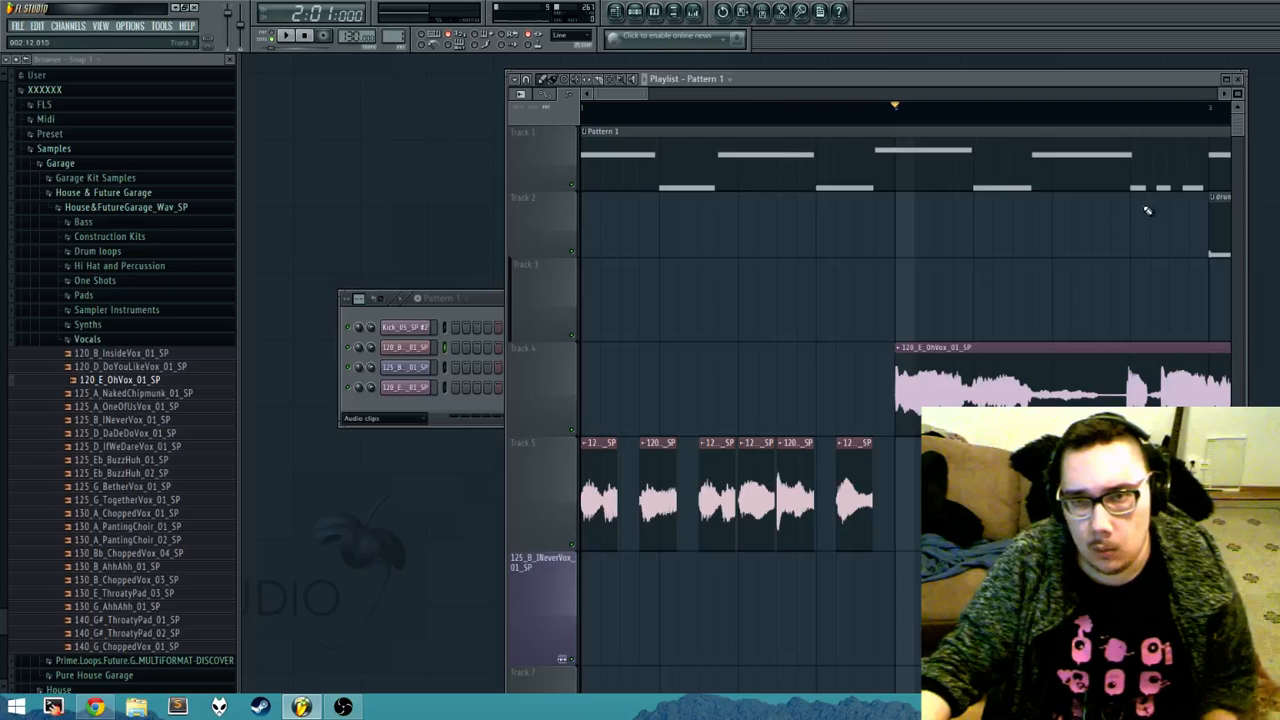
{"action": "left_click", "coordinate": [1225, 241]}
{"action": "left_click", "coordinate": [922, 163]}
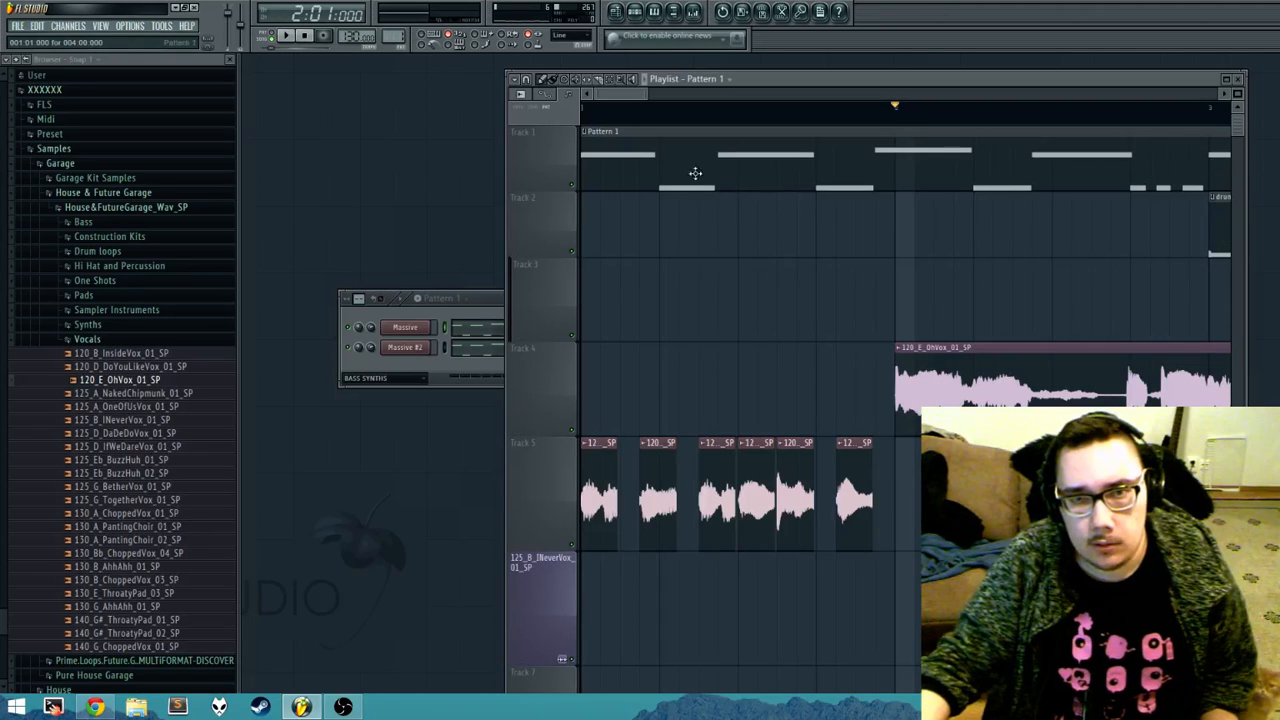
Step: Switch the step sequencer between the drums and Pattern 1 channels by selecting their clips in the Playlist
{"action": "left_click", "coordinate": [1221, 246]}
{"action": "left_click", "coordinate": [488, 300]}
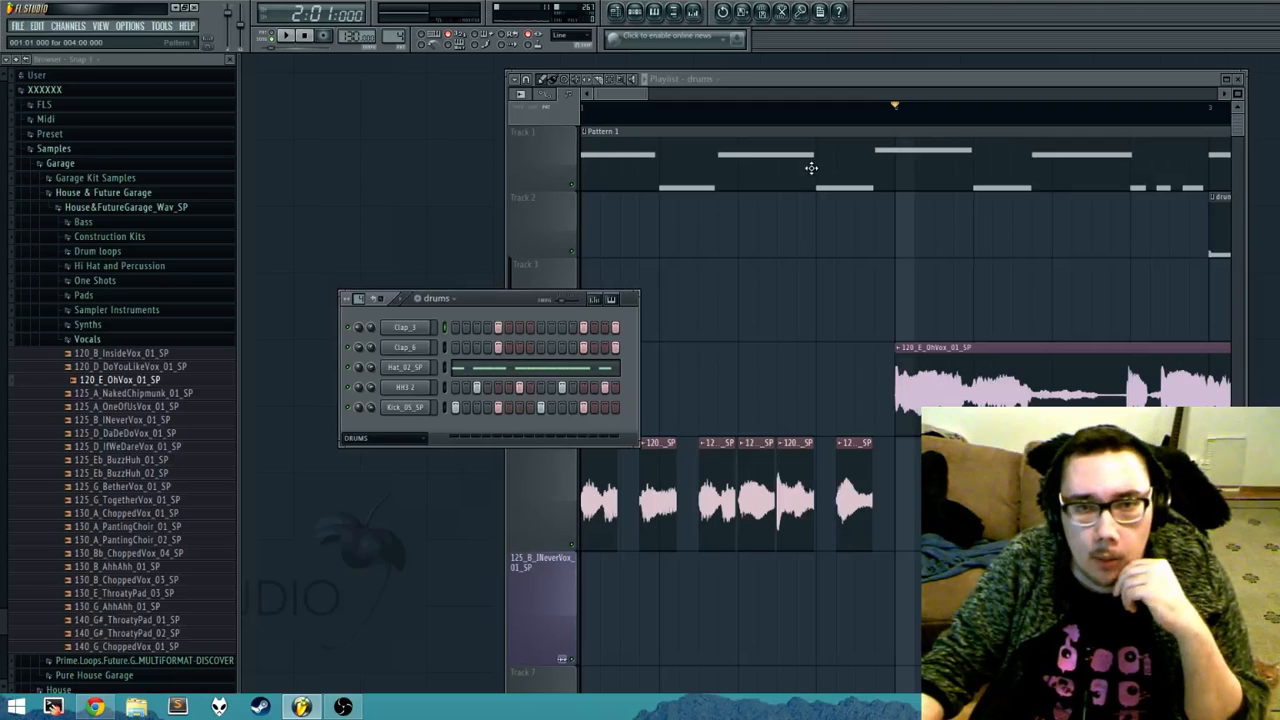
{"action": "left_click", "coordinate": [811, 168]}
{"action": "left_click", "coordinate": [494, 305]}
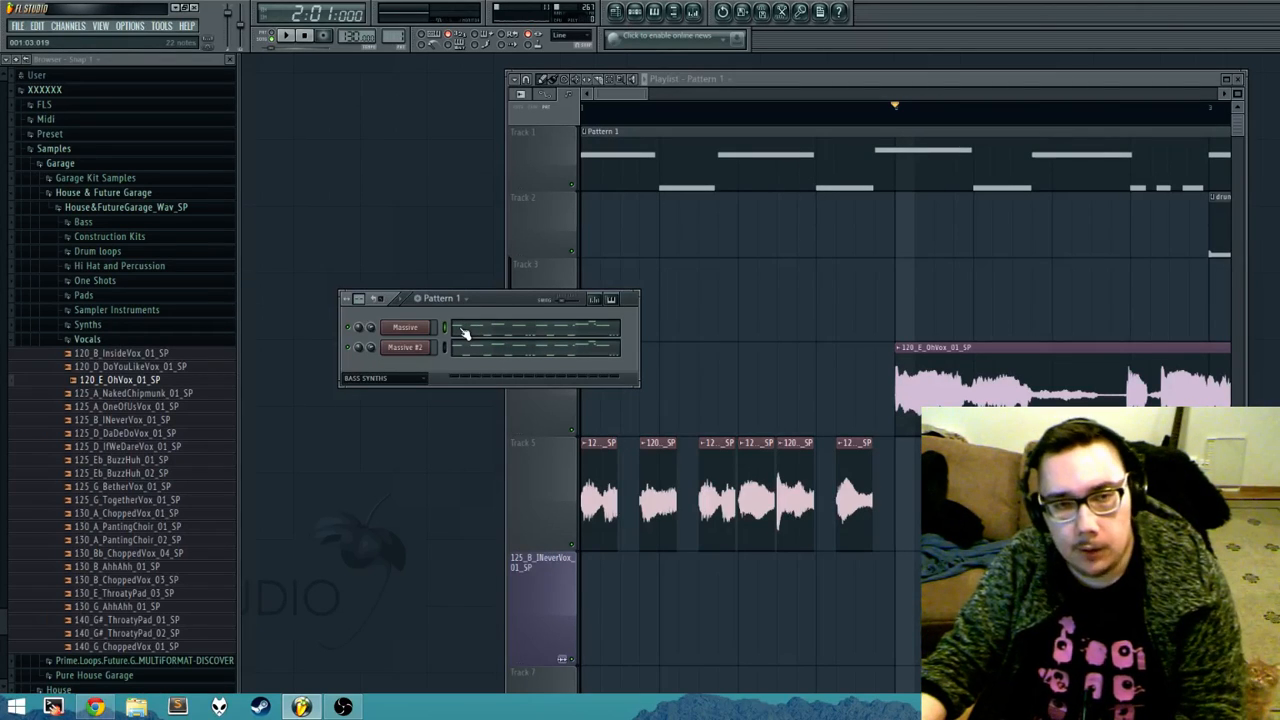
Step: Open the Massive #2 channel of Pattern 1 in the piano roll with its full note sequence in view
{"action": "left_click", "coordinate": [461, 328]}
{"action": "key", "text": "Escape"}
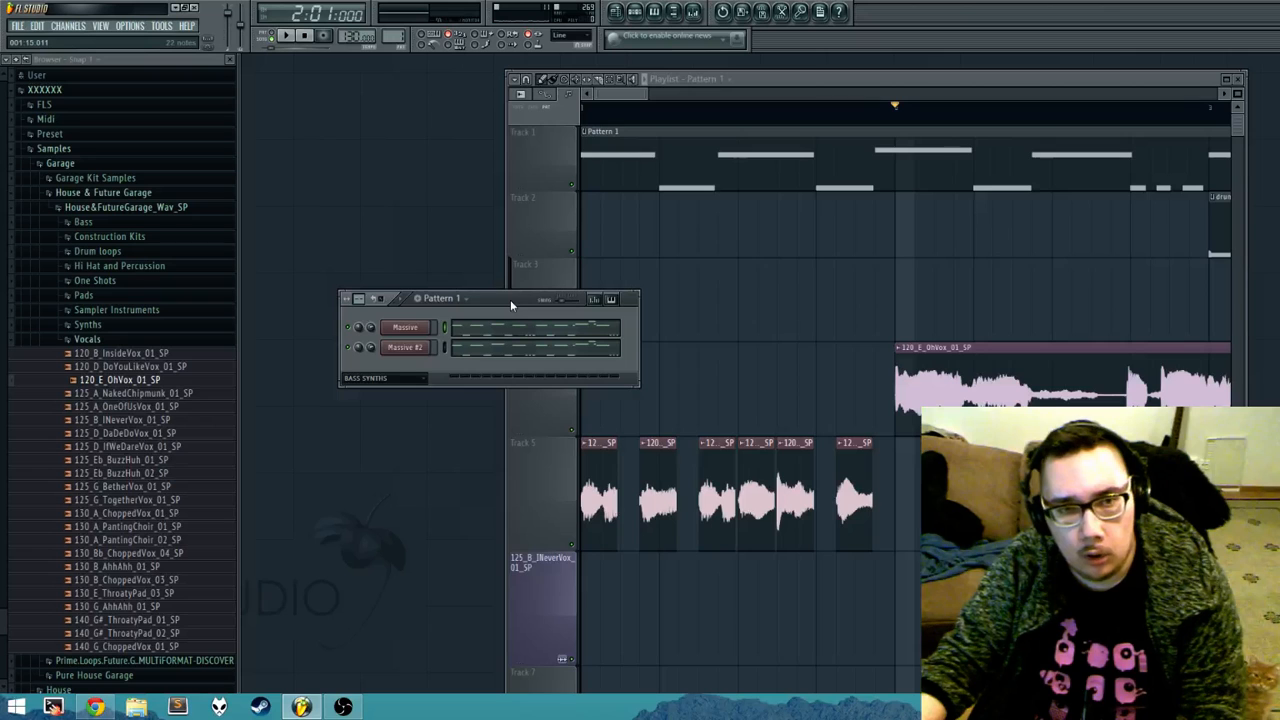
{"action": "right_click", "coordinate": [425, 348]}
{"action": "left_click", "coordinate": [452, 357]}
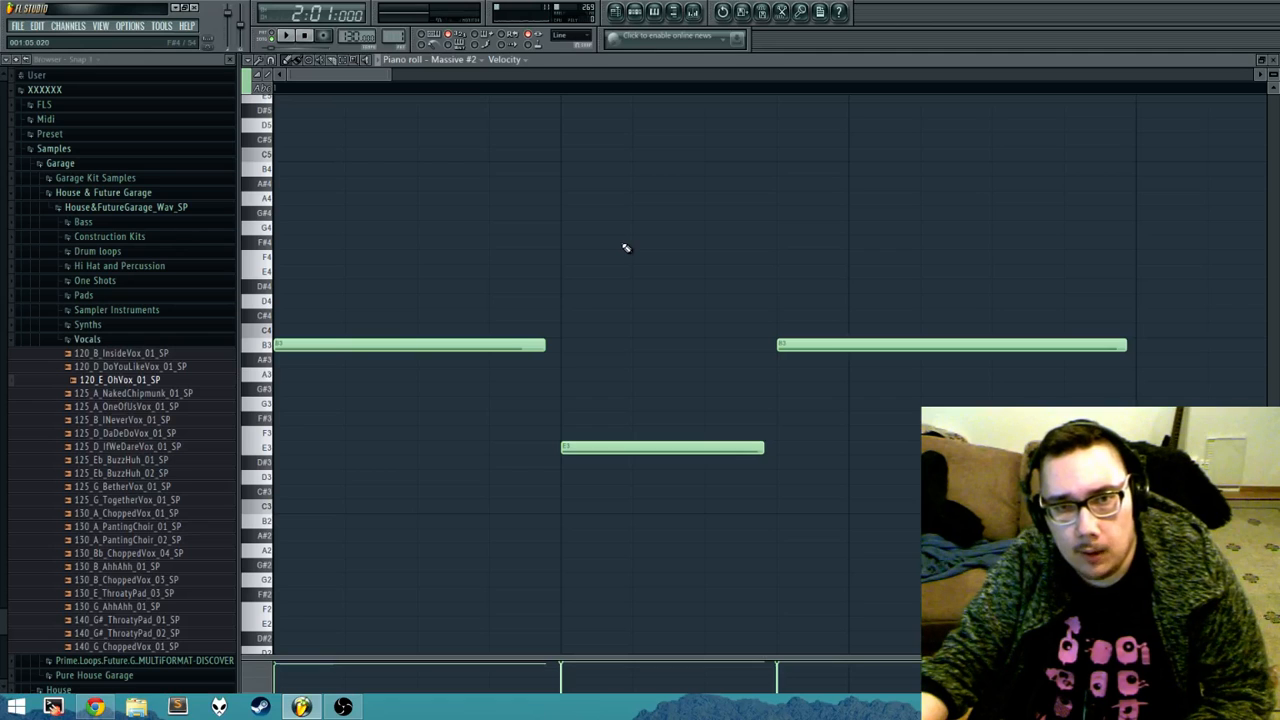
{"action": "scroll", "coordinate": [634, 280], "scroll_direction": "down", "scroll_amount": 5}
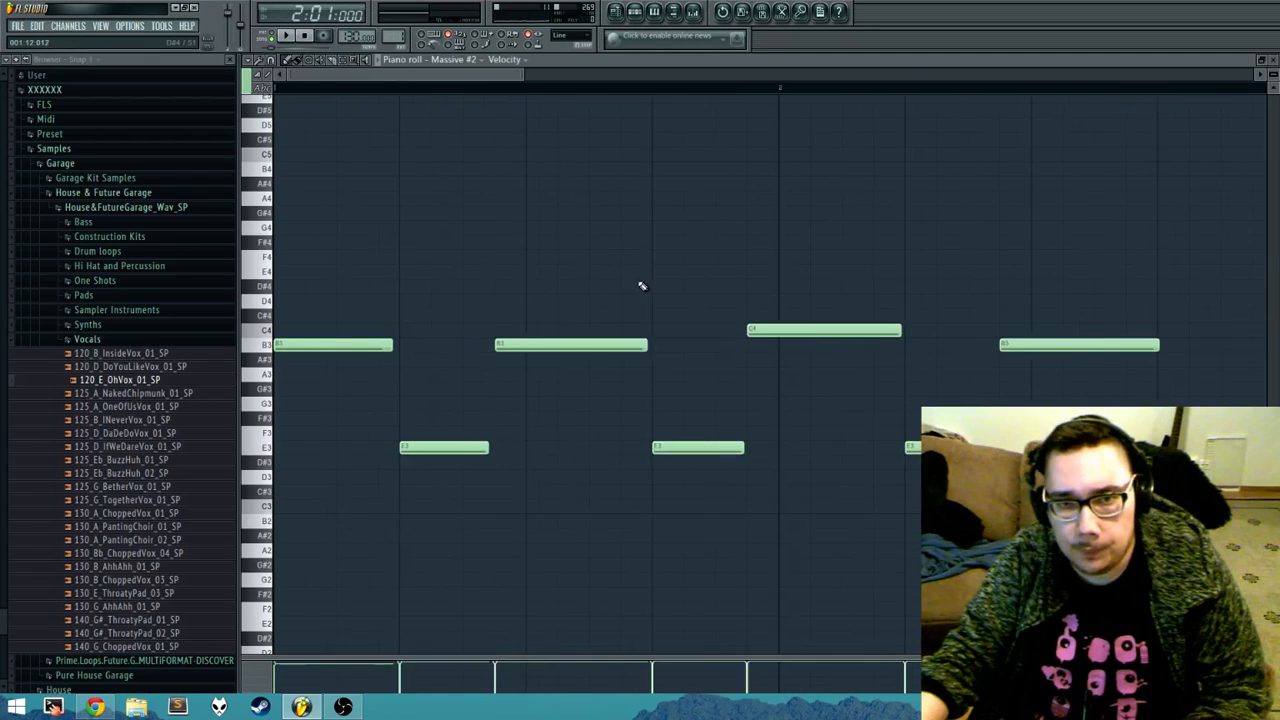
{"action": "scroll", "coordinate": [642, 286], "scroll_direction": "down", "scroll_amount": 3}
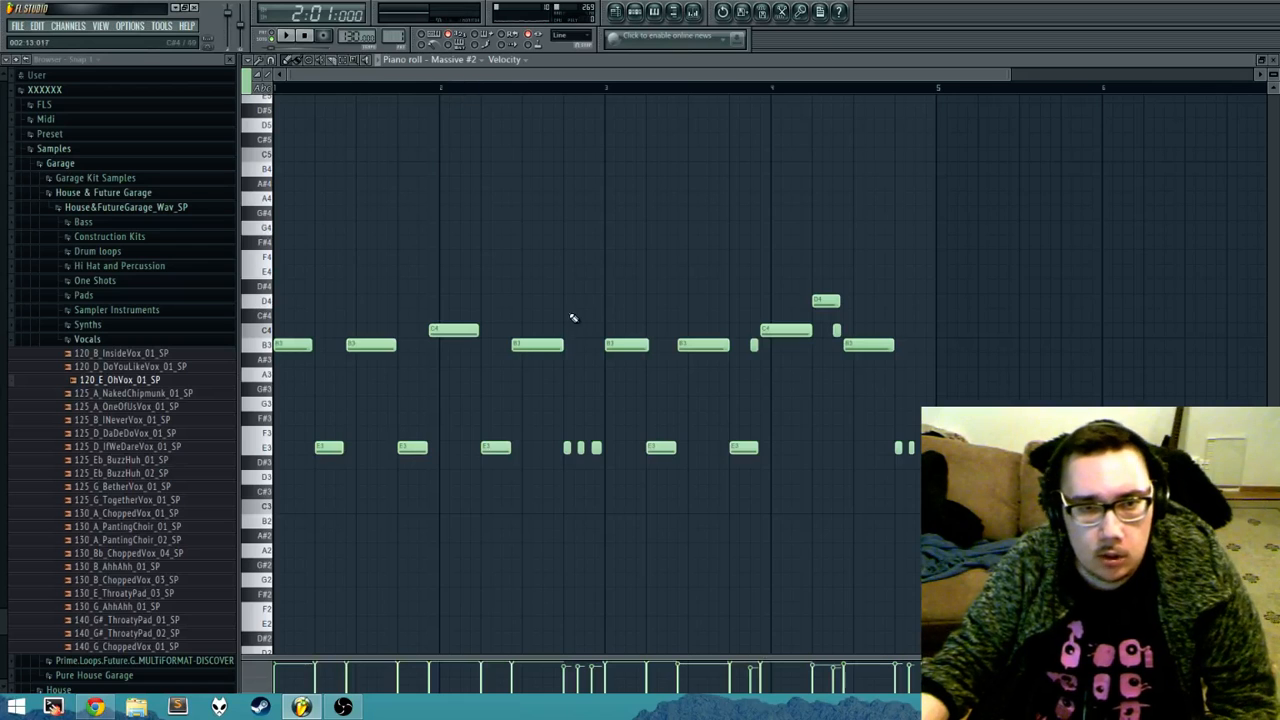
Step: Enlarge the velocity lane, try lowering the velocity of the B3 note in the second half of bar 2, and restore it
{"action": "left_click_drag", "start_coordinate": [592, 655], "coordinate": [578, 548]}
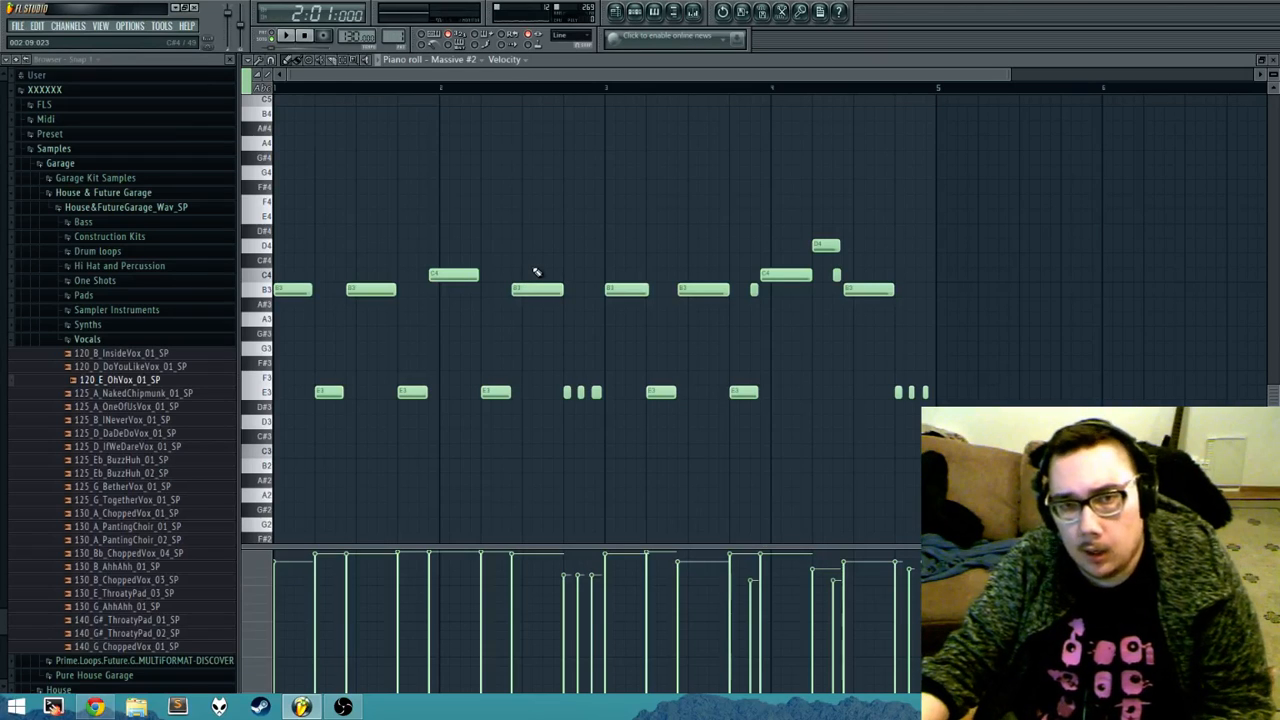
{"action": "scroll", "coordinate": [536, 274], "scroll_direction": "down", "scroll_amount": 8}
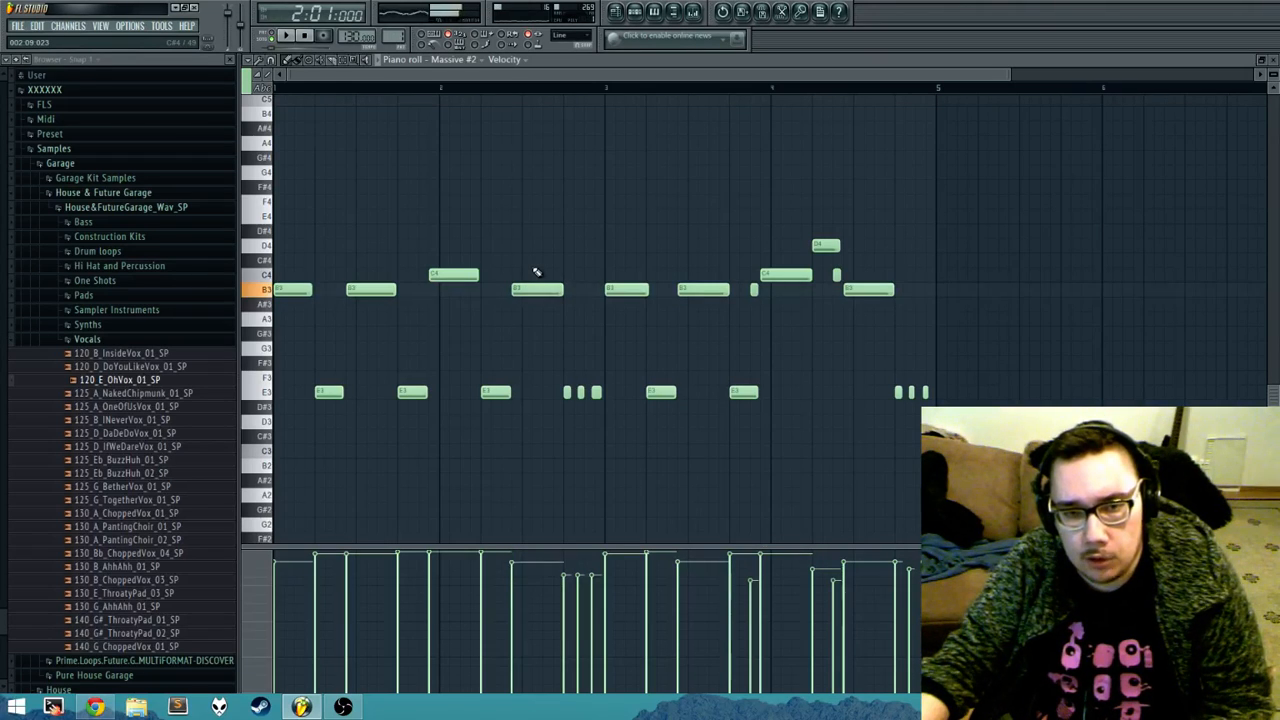
{"action": "scroll", "coordinate": [535, 280], "scroll_direction": "down", "scroll_amount": 3}
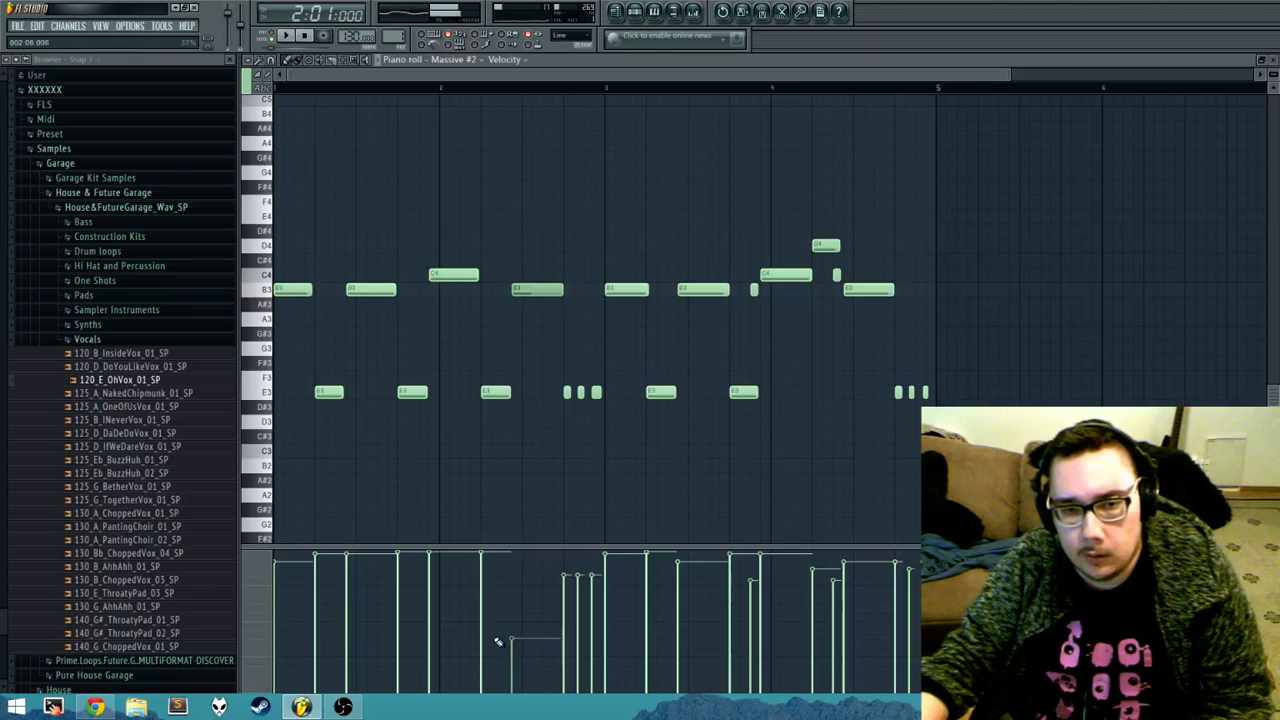
{"action": "scroll", "coordinate": [544, 261], "scroll_direction": "up", "scroll_amount": 10}
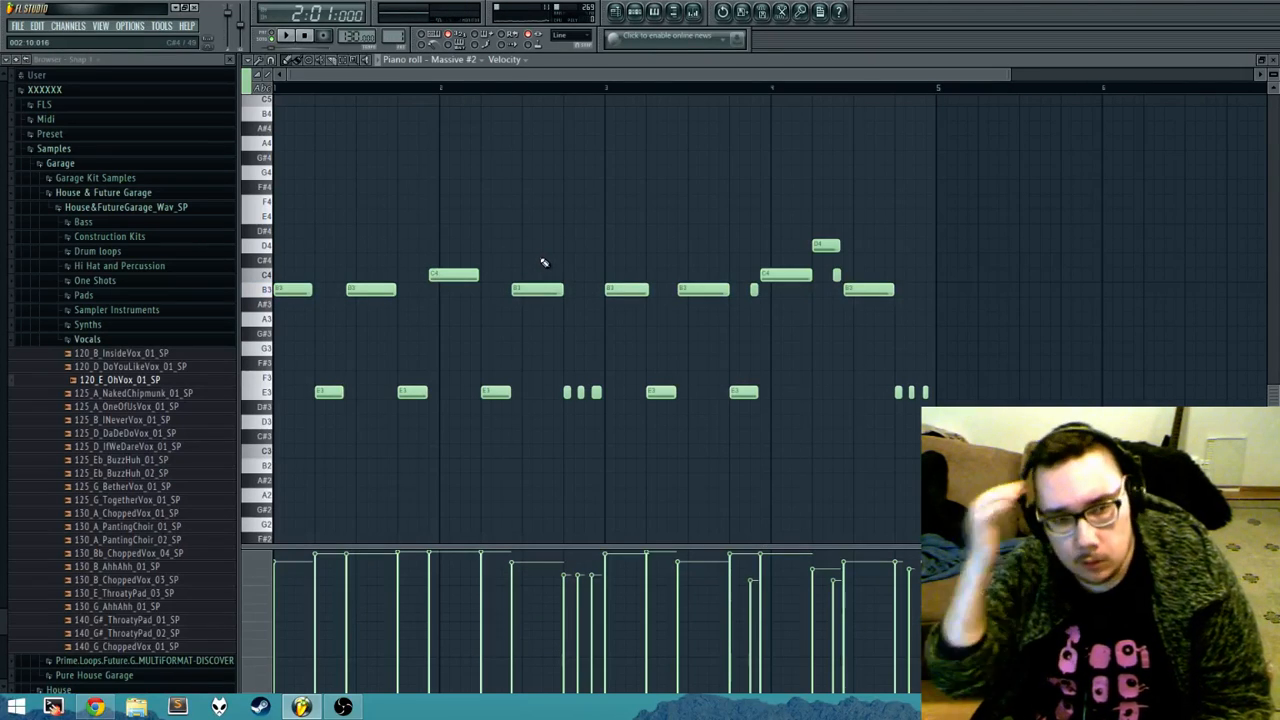
Step: Collapse the House & Future Garage folder in the browser, and place and delete a test F#2 note in bar 1
{"action": "left_click", "coordinate": [80, 194]}
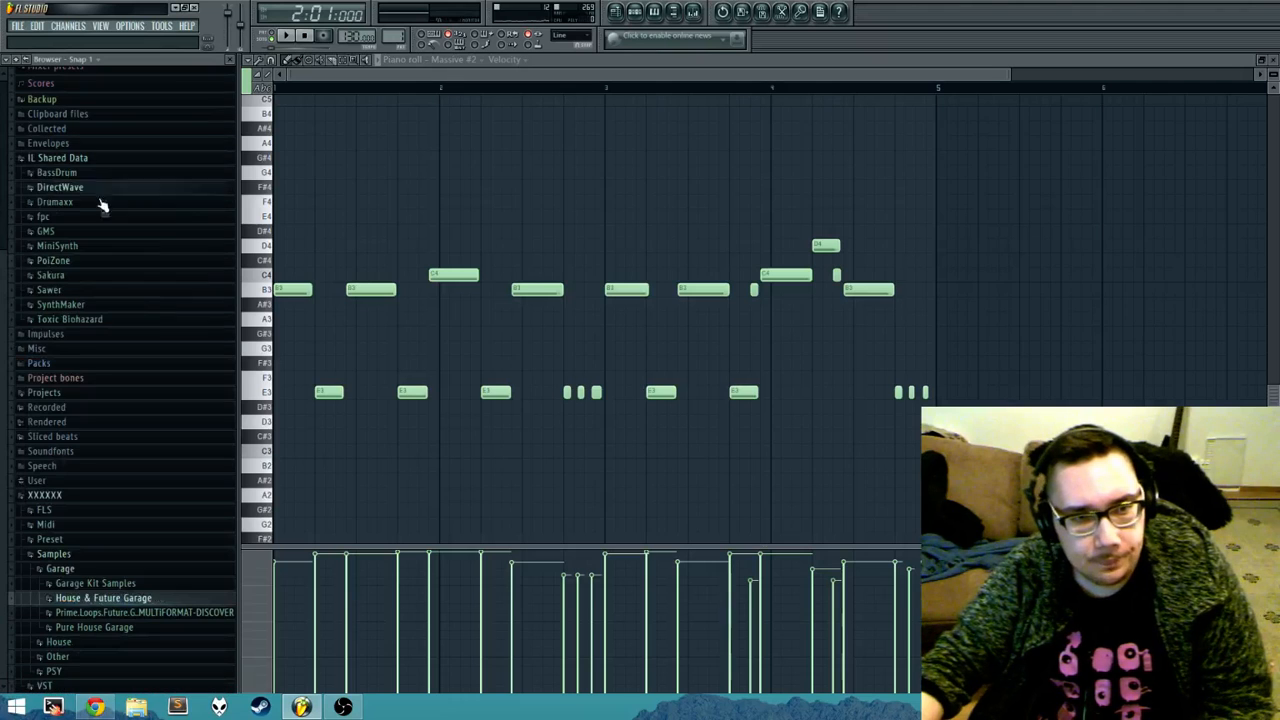
{"action": "left_click", "coordinate": [405, 541]}
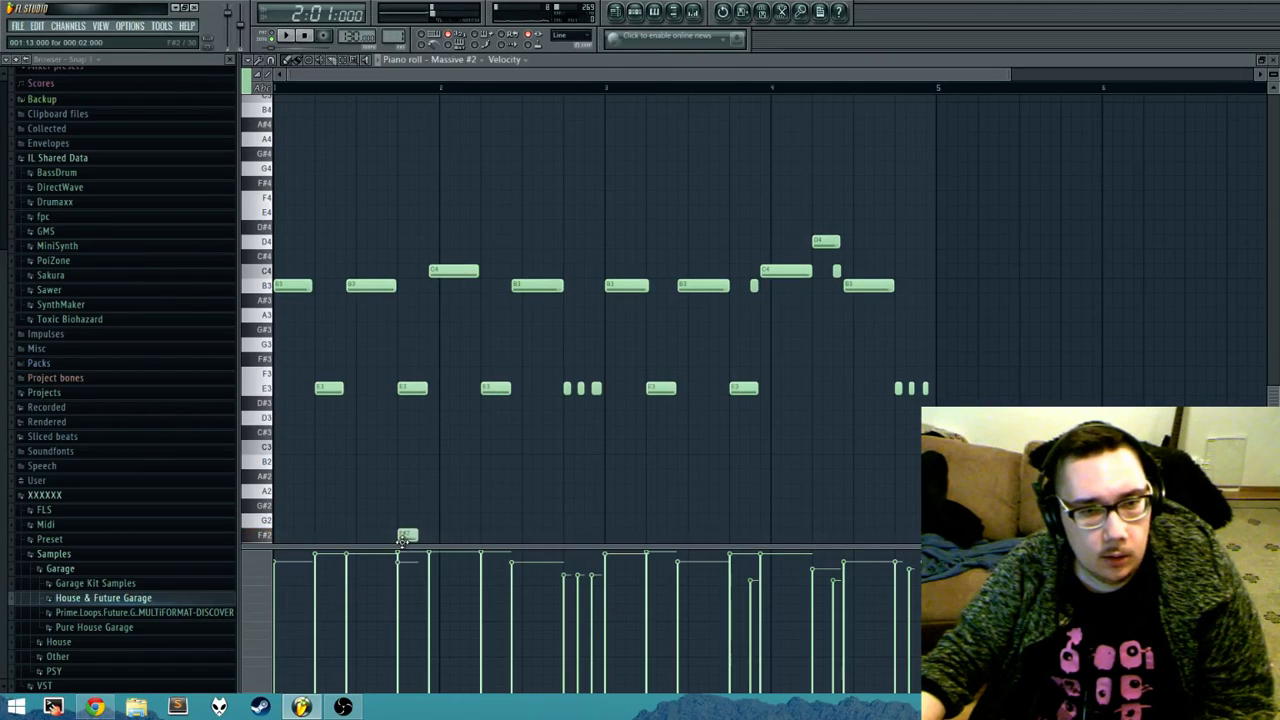
{"action": "right_click", "coordinate": [405, 539]}
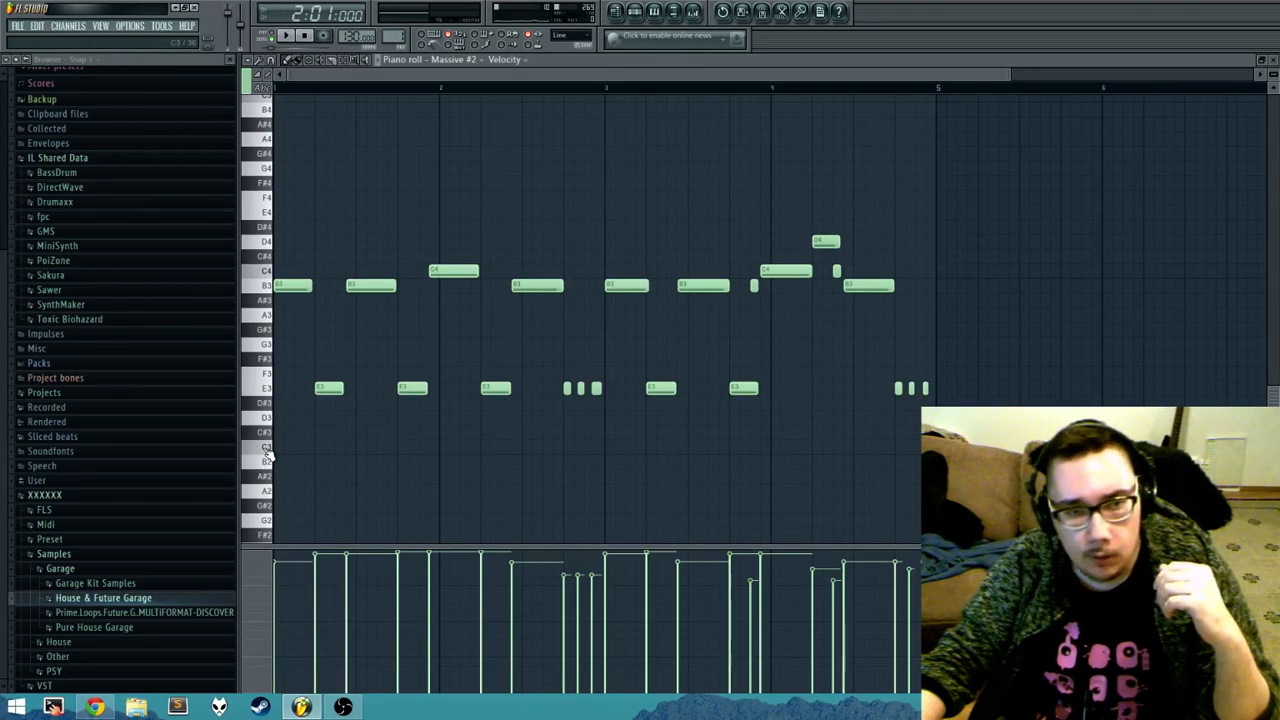
{"action": "left_click", "coordinate": [266, 390]}
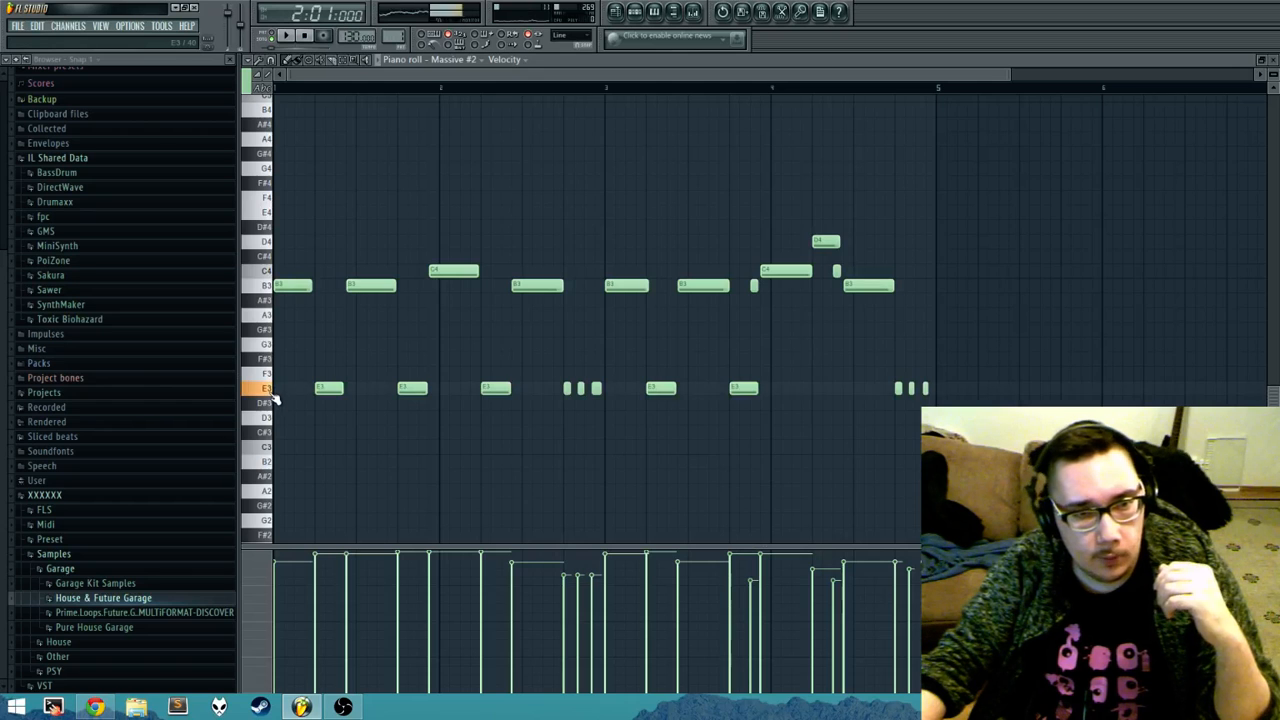
Step: Review the note properties and channel controls available for the event lane, and shrink the lane until it is hidden
{"action": "left_click", "coordinate": [259, 595]}
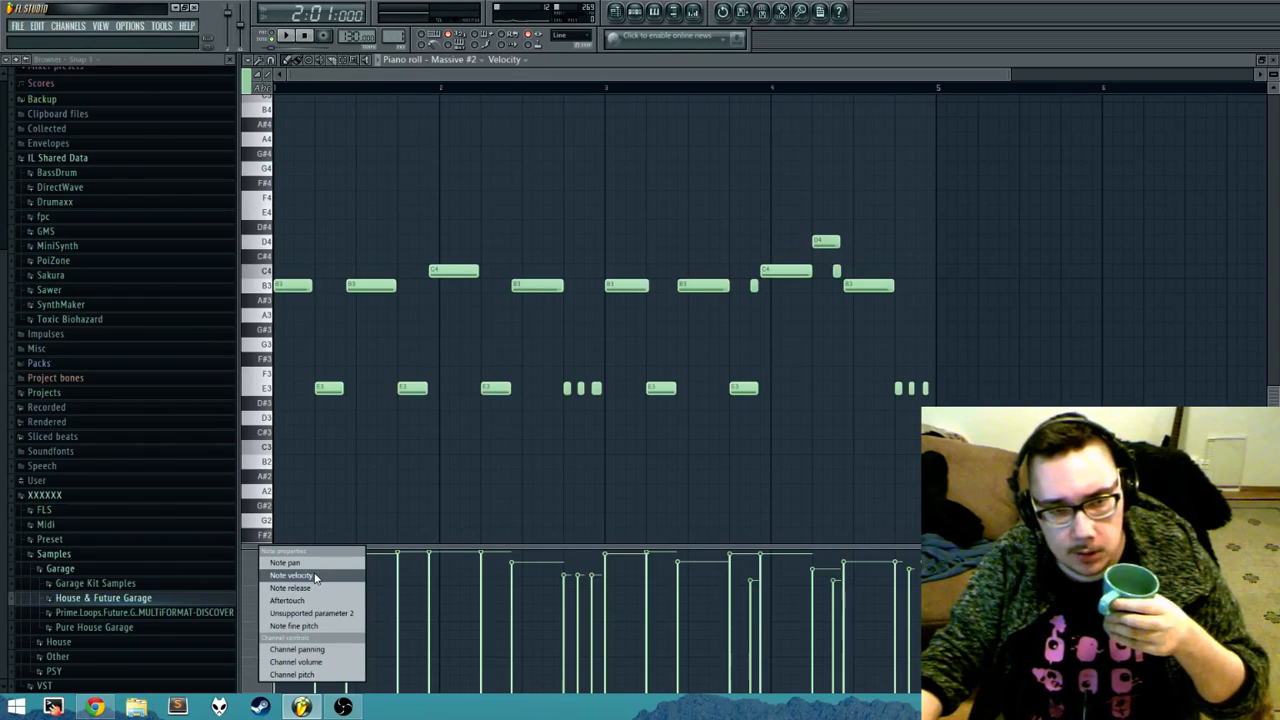
{"action": "right_click", "coordinate": [250, 584]}
{"action": "left_click", "coordinate": [484, 517]}
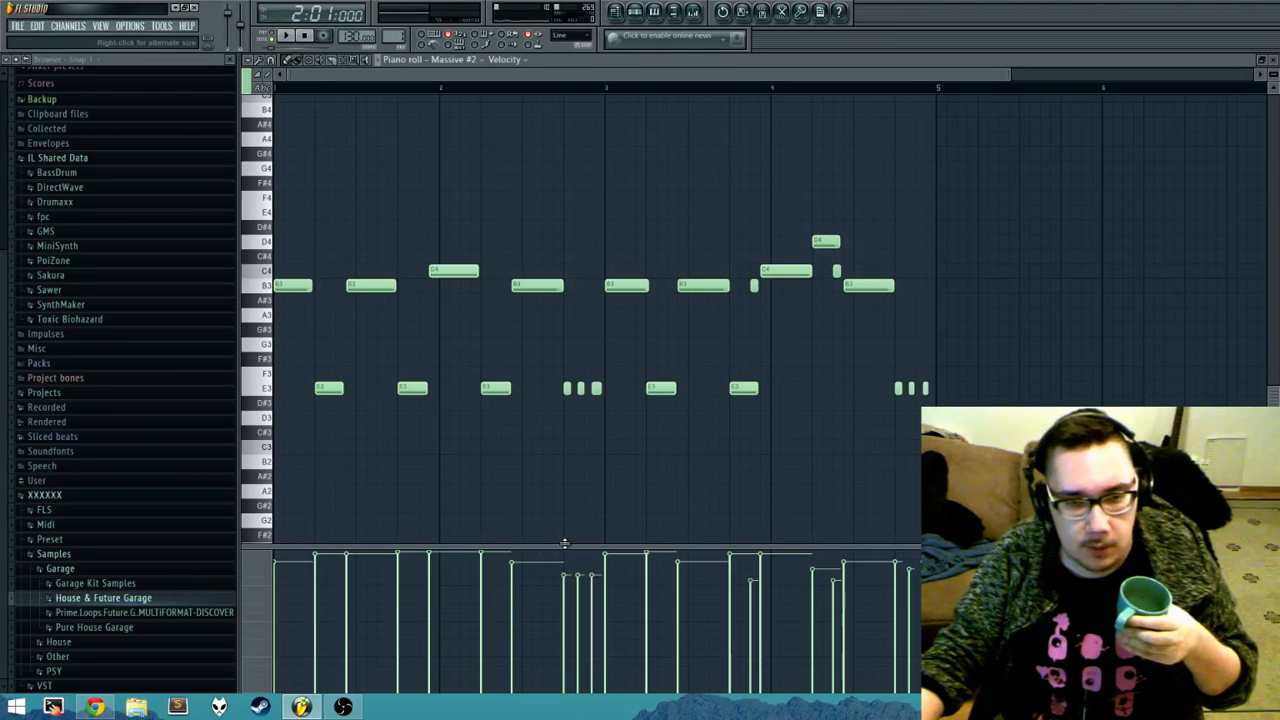
{"action": "left_click_drag", "start_coordinate": [564, 543], "coordinate": [564, 694]}
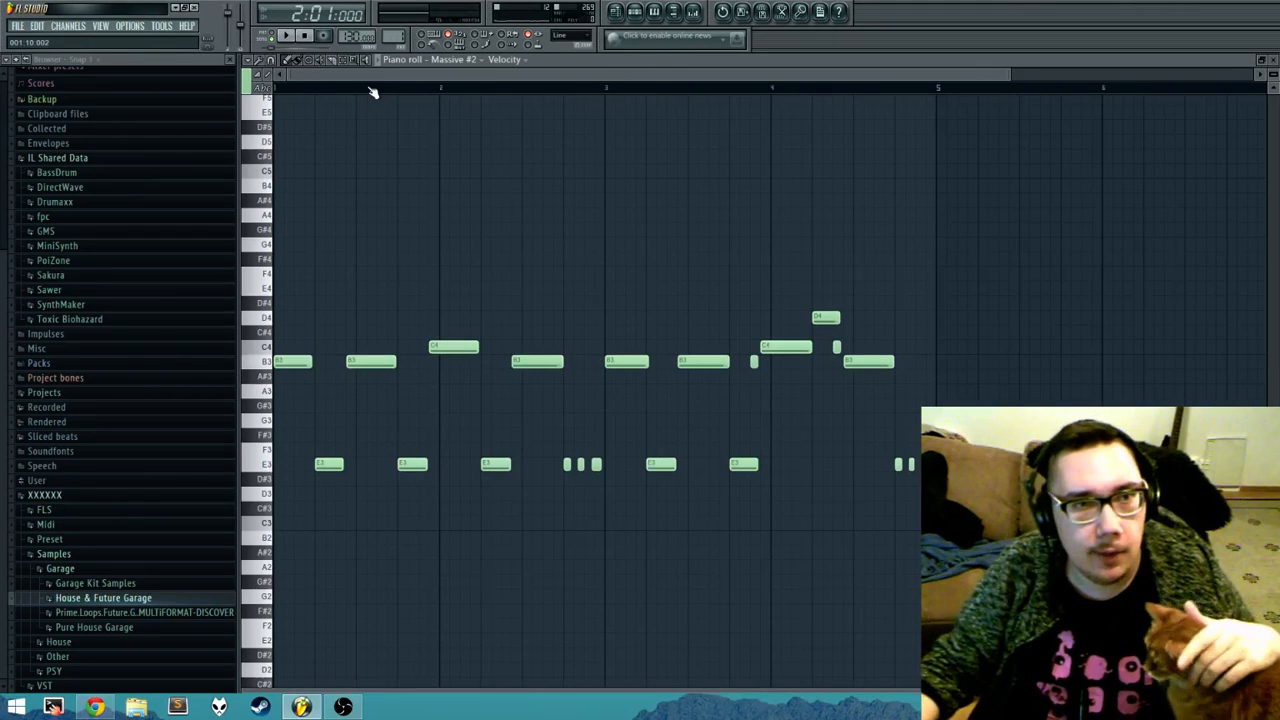
Step: Review the piano roll's snap options and keep the Main setting
{"action": "left_click", "coordinate": [273, 61]}
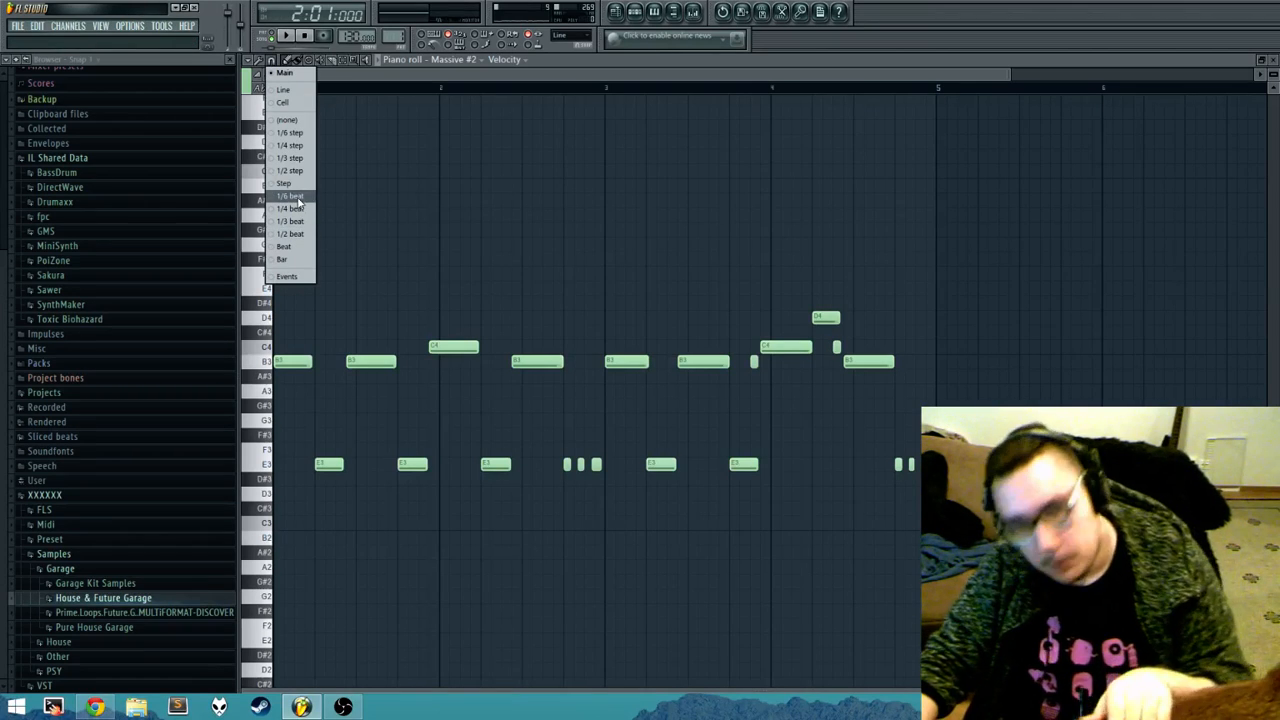
{"action": "left_click", "coordinate": [284, 70]}
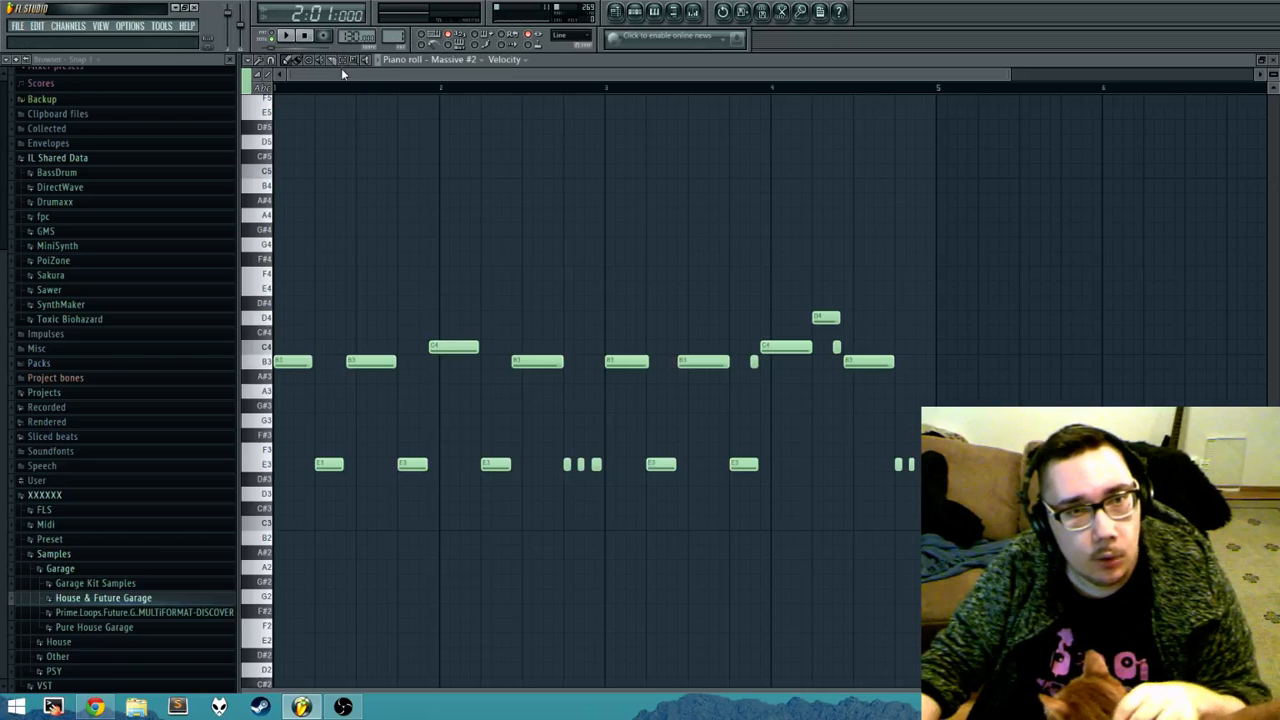
Step: Preview the Quantize tool on the Massive #2 notes with the Default groove template, cancel it, and review the remaining editing tools
{"action": "left_click", "coordinate": [260, 62]}
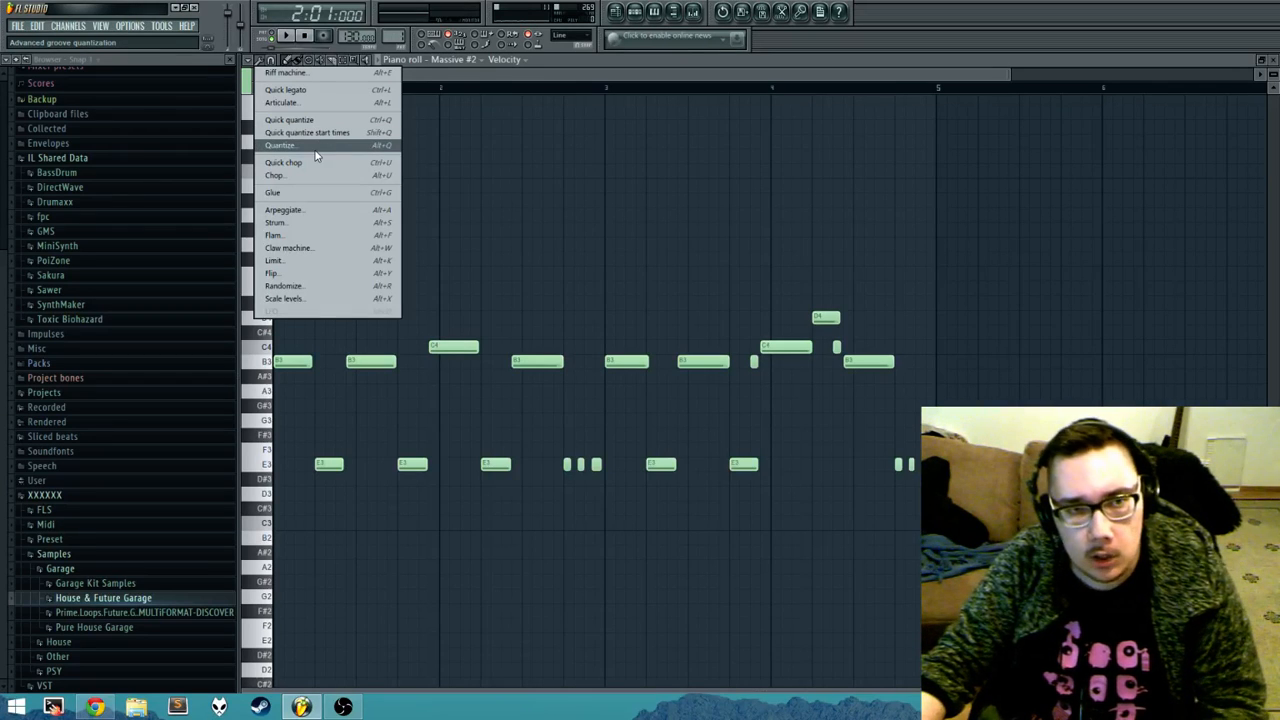
{"action": "left_click", "coordinate": [316, 150]}
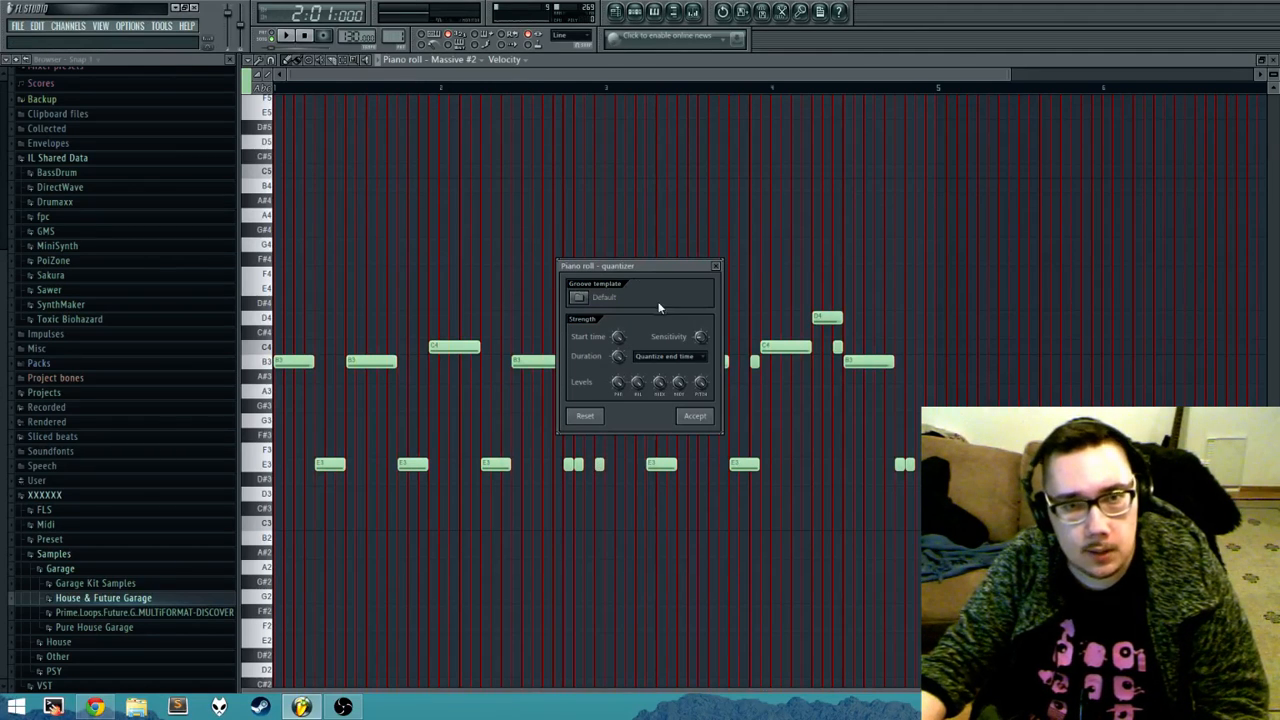
{"action": "left_click", "coordinate": [588, 297]}
{"action": "left_click", "coordinate": [814, 146]}
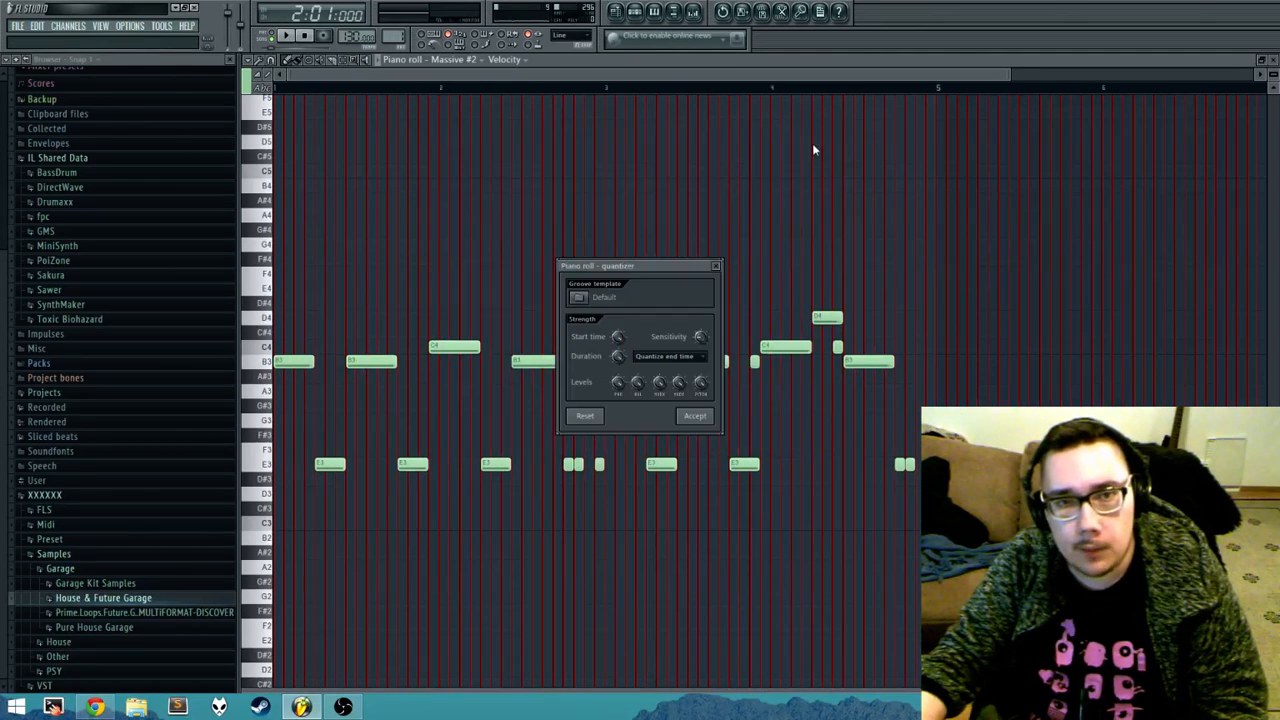
{"action": "key", "text": "Escape"}
{"action": "left_click", "coordinate": [270, 60]}
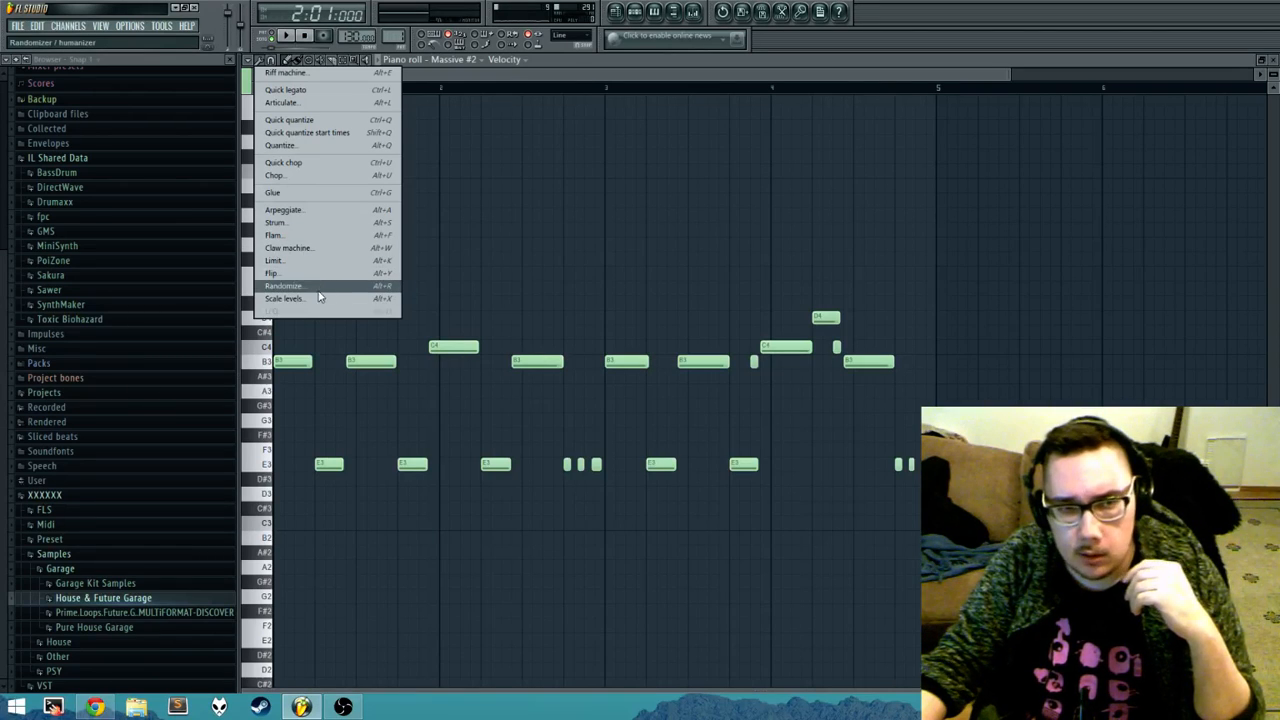
{"action": "left_click", "coordinate": [528, 245]}
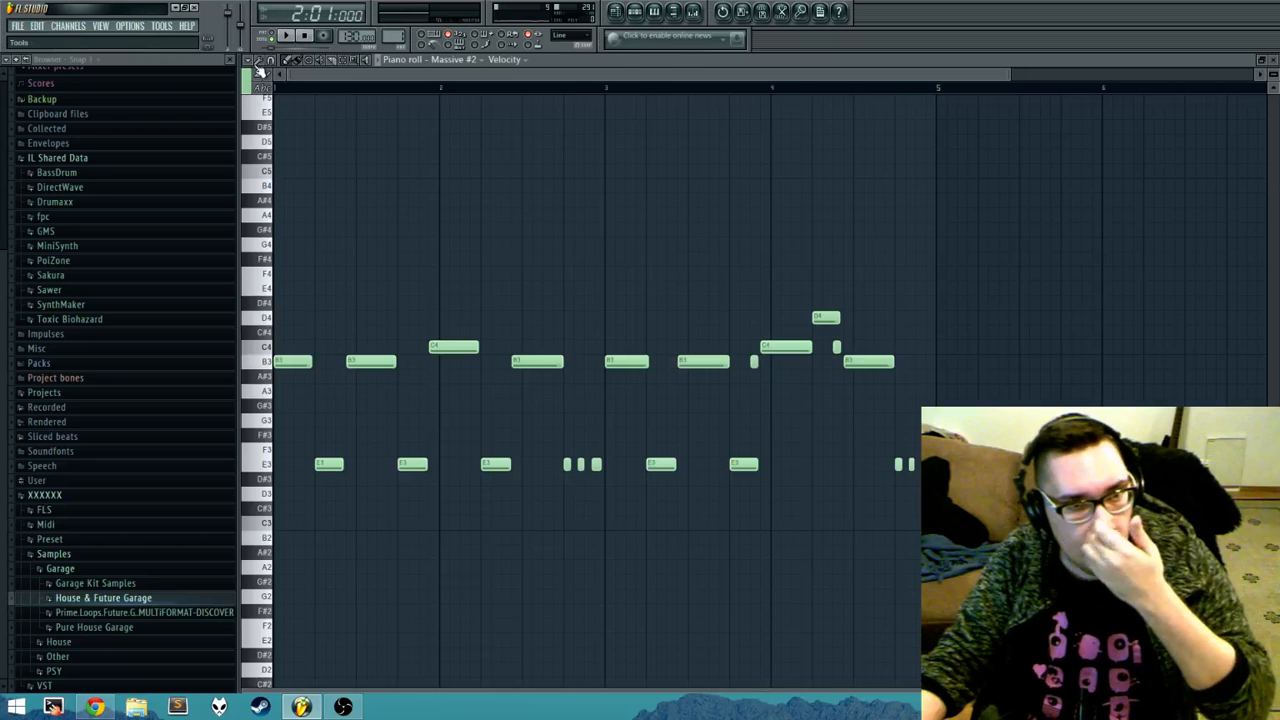
Step: Choose the Blues scale as the chord stamp and place it from E3 at the start of bar 5
{"action": "left_click", "coordinate": [251, 62]}
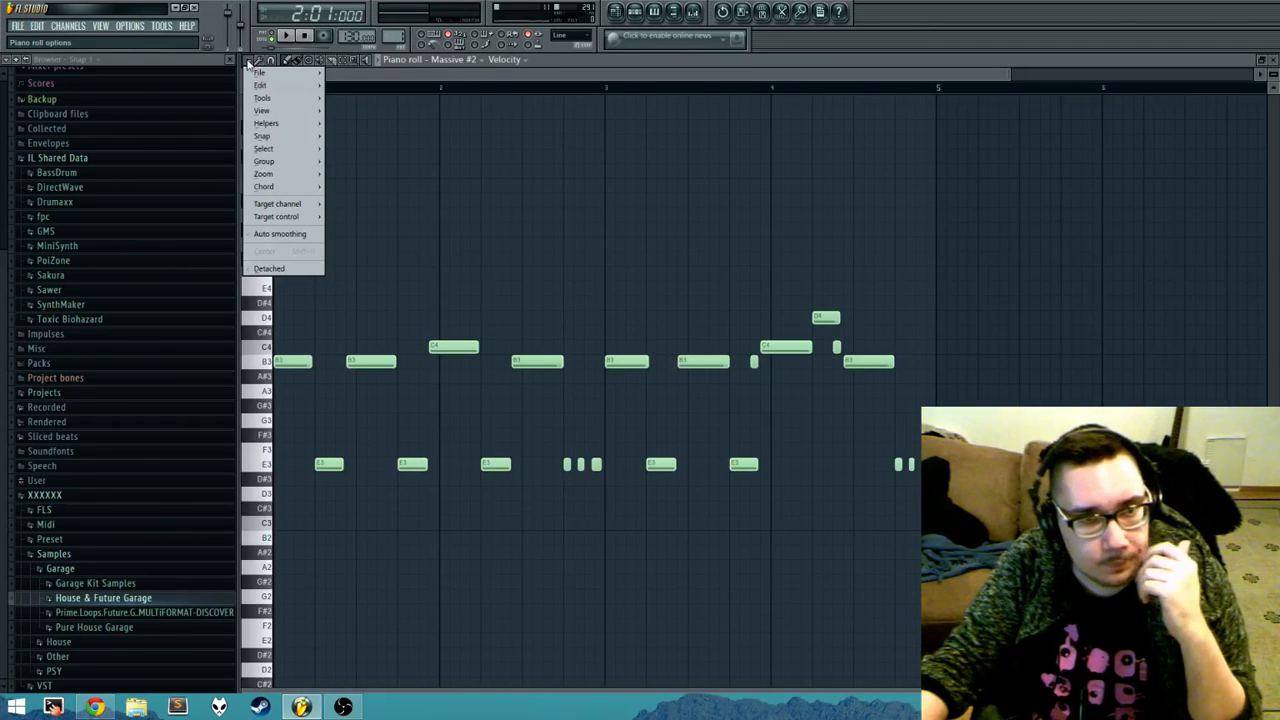
{"action": "mouse_move", "coordinate": [287, 196]}
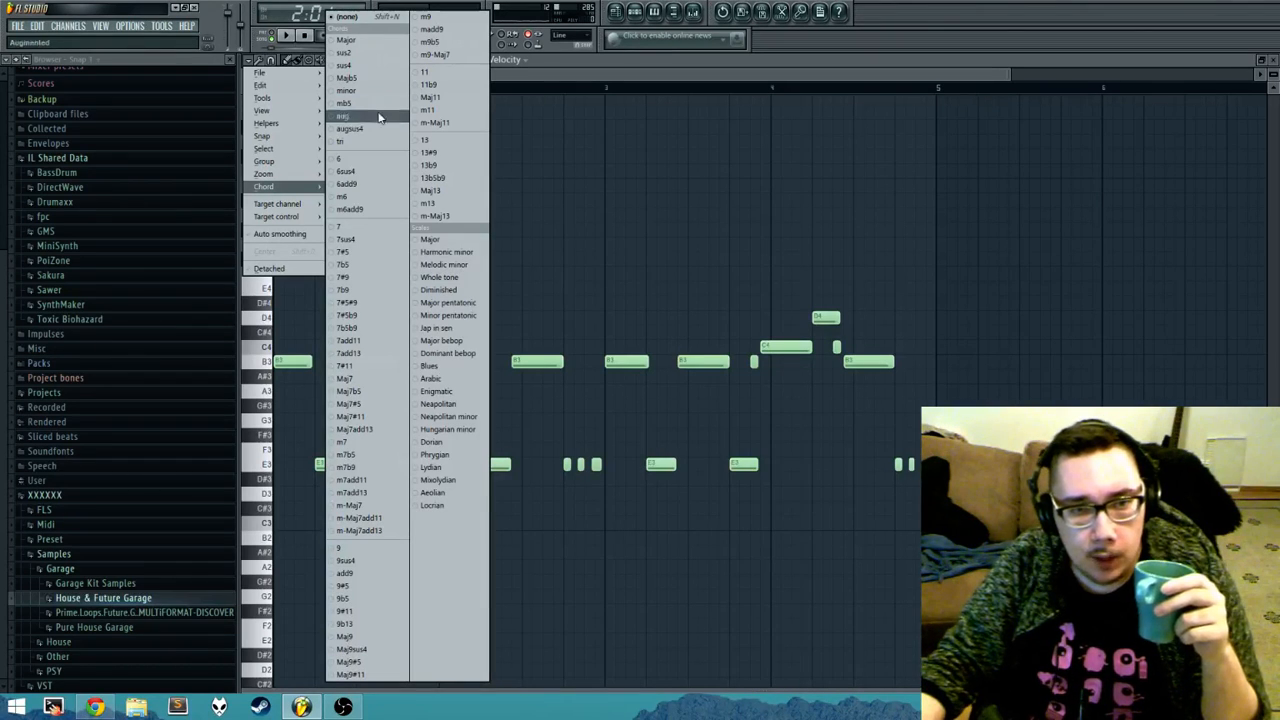
{"action": "left_click", "coordinate": [461, 370]}
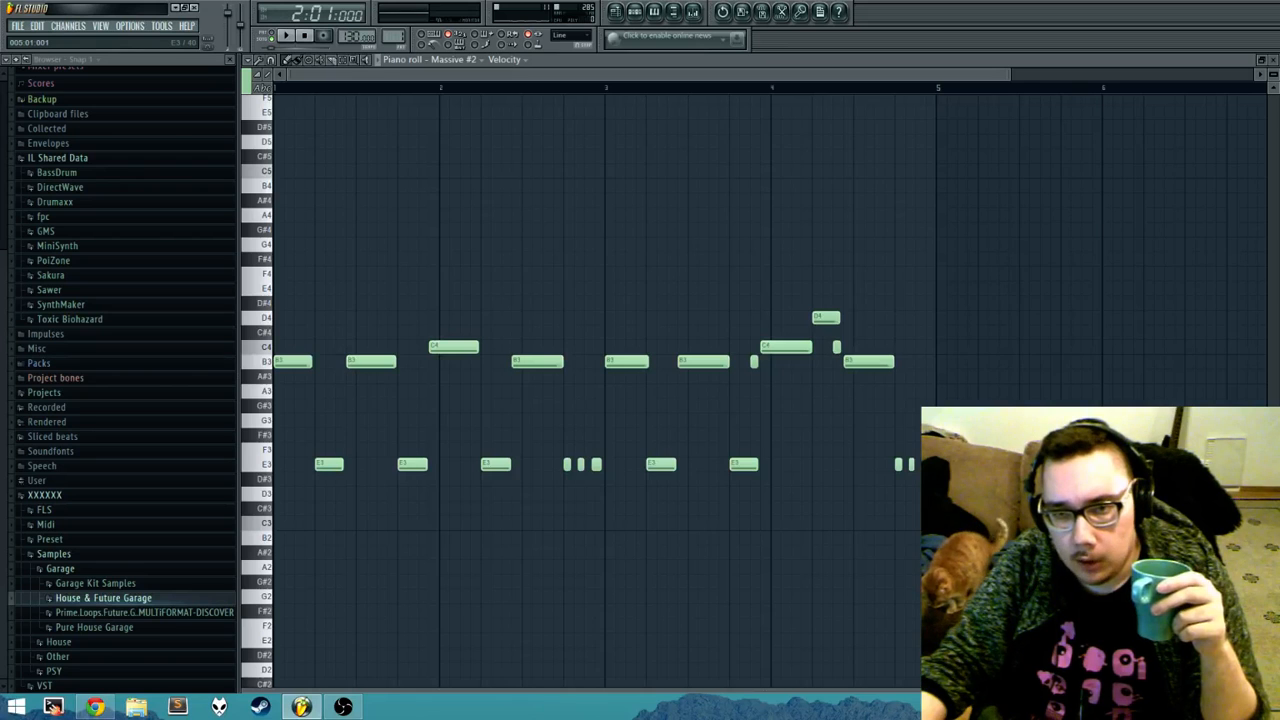
{"action": "left_click", "coordinate": [946, 389]}
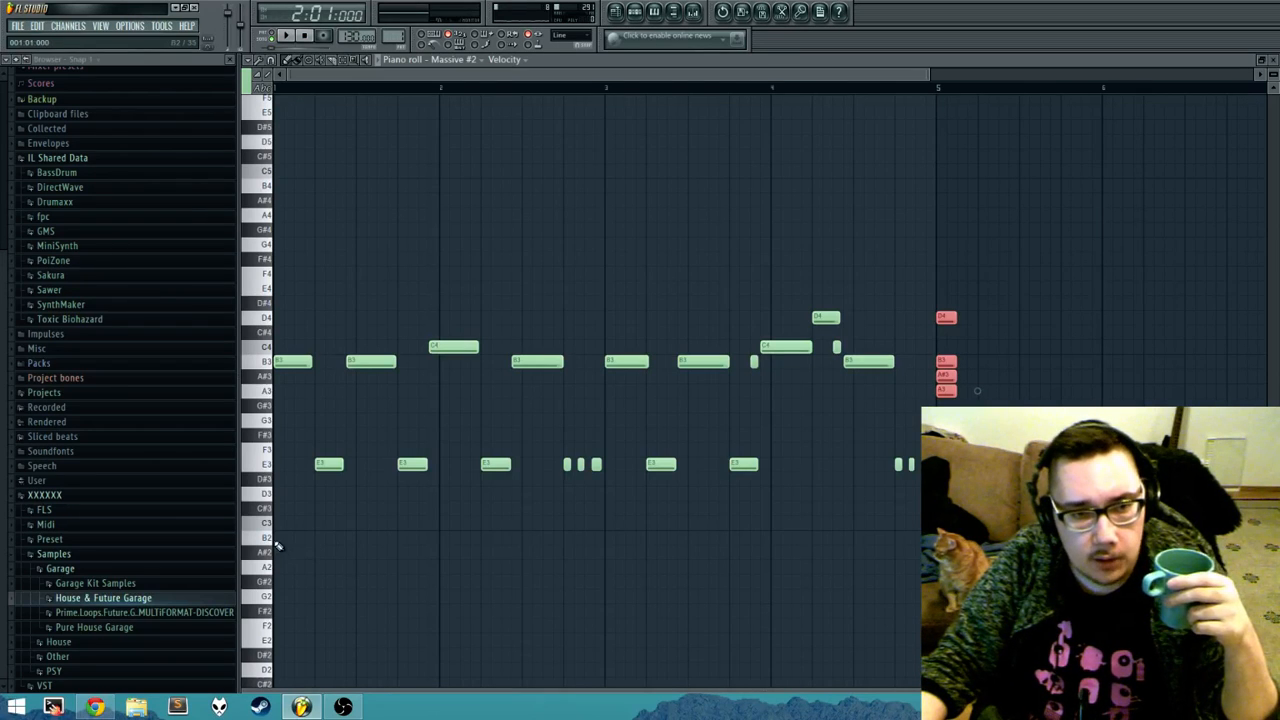
{"action": "scroll", "coordinate": [275, 548], "scroll_direction": "down", "scroll_amount": 1}
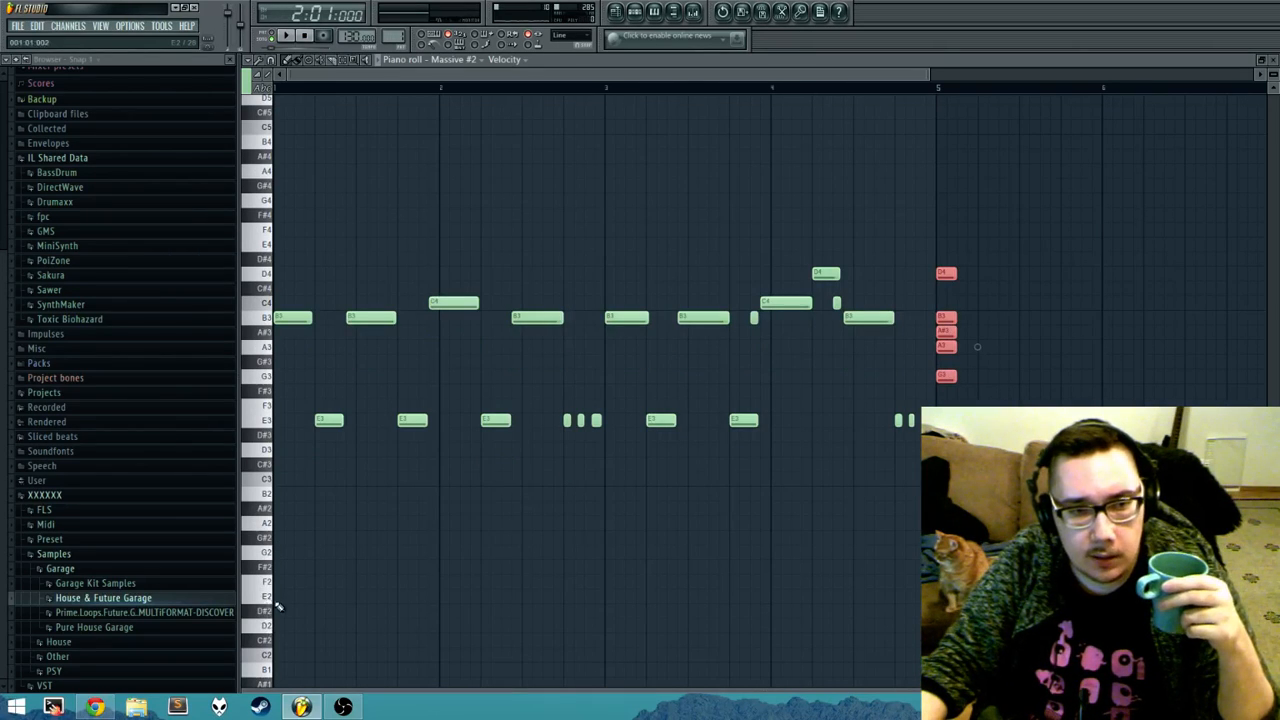
{"action": "left_click", "coordinate": [975, 345]}
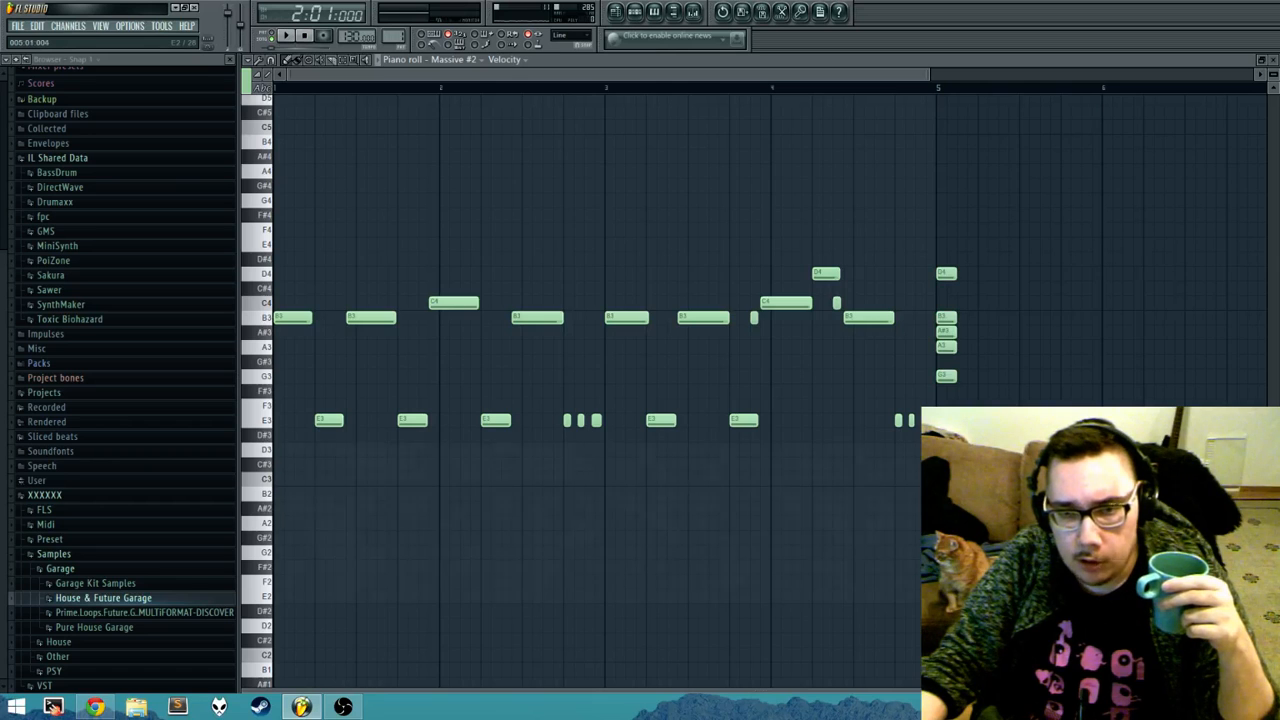
Step: Stamp a second Blues scale one octave higher, from E4, at the start of bar 5
{"action": "scroll", "coordinate": [600, 390], "scroll_direction": "up", "scroll_amount": 4}
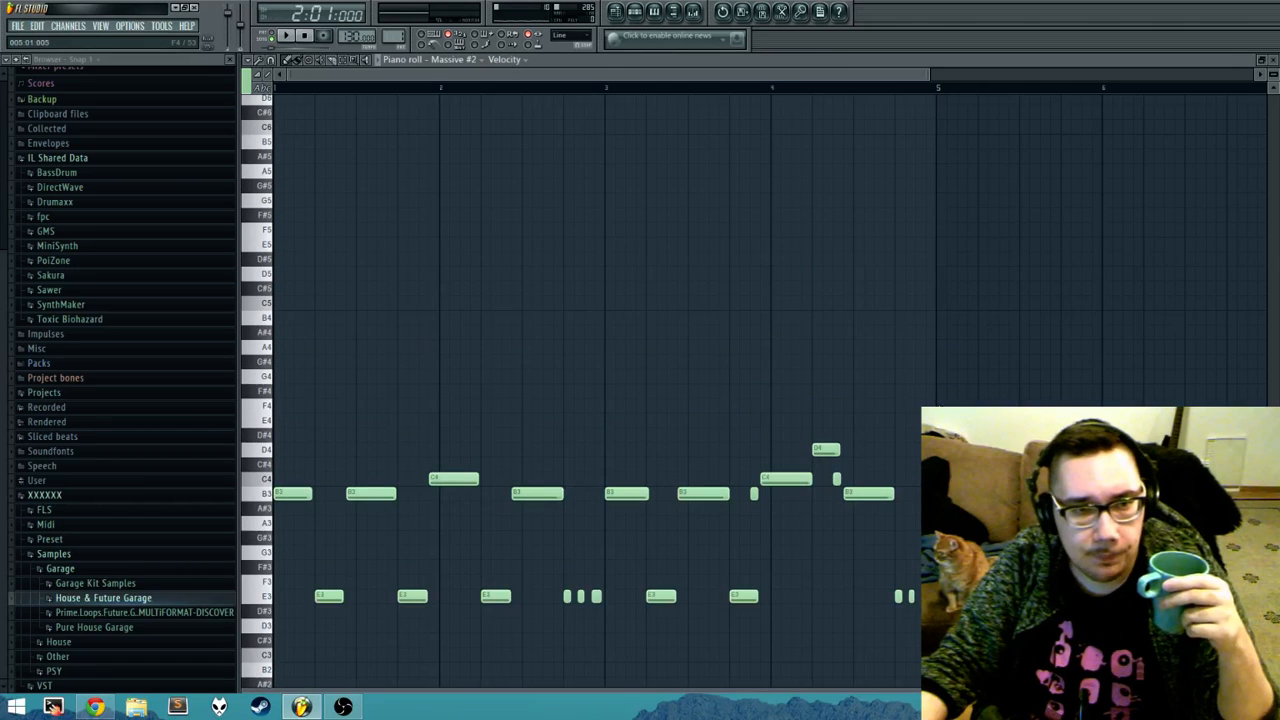
{"action": "left_click_drag", "start_coordinate": [939, 406], "coordinate": [941, 419]}
{"action": "scroll", "coordinate": [1100, 380], "scroll_direction": "down", "scroll_amount": 4}
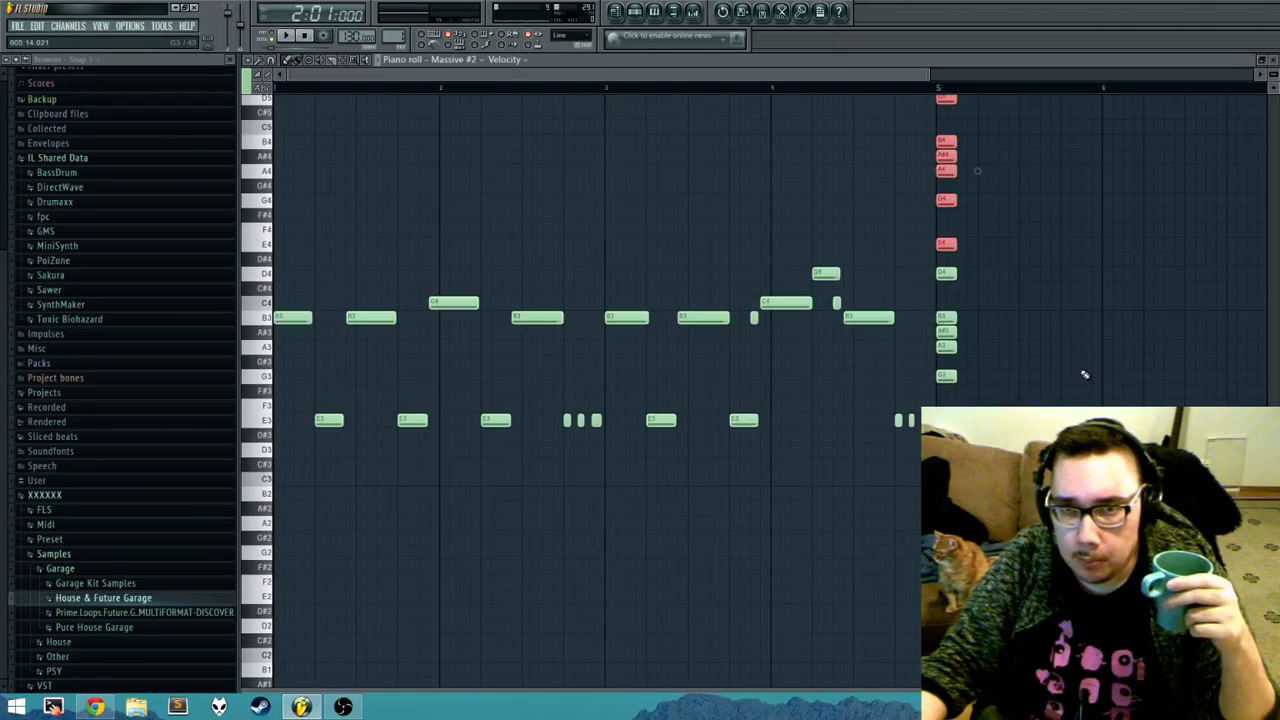
Step: Close the piano roll, play the Playlist from 4:16:000 into the chorus section, stop it, and bring the step sequencer forward
{"action": "left_click", "coordinate": [1274, 60]}
{"action": "left_click_drag", "start_coordinate": [889, 262], "coordinate": [503, 294]}
{"action": "left_click_drag", "start_coordinate": [1157, 327], "coordinate": [866, 300]}
{"action": "left_click_drag", "start_coordinate": [1200, 345], "coordinate": [999, 385]}
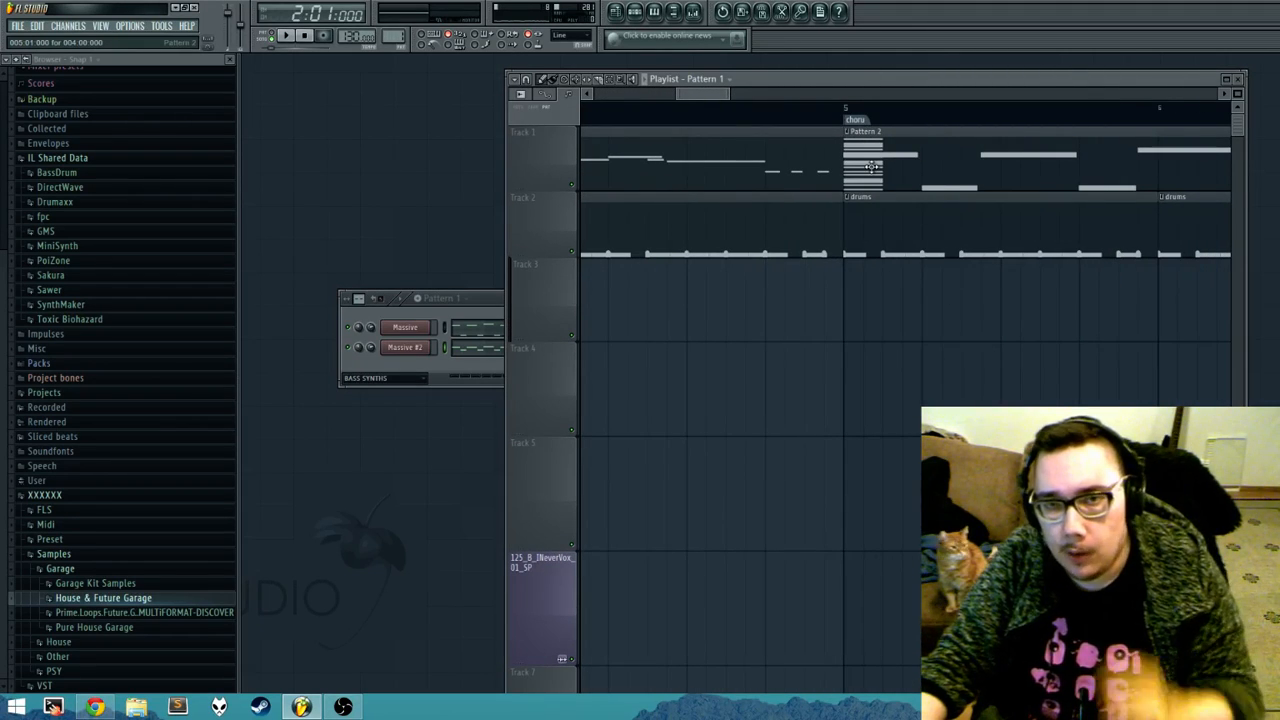
{"action": "left_click", "coordinate": [826, 112]}
{"action": "key", "text": "space"}
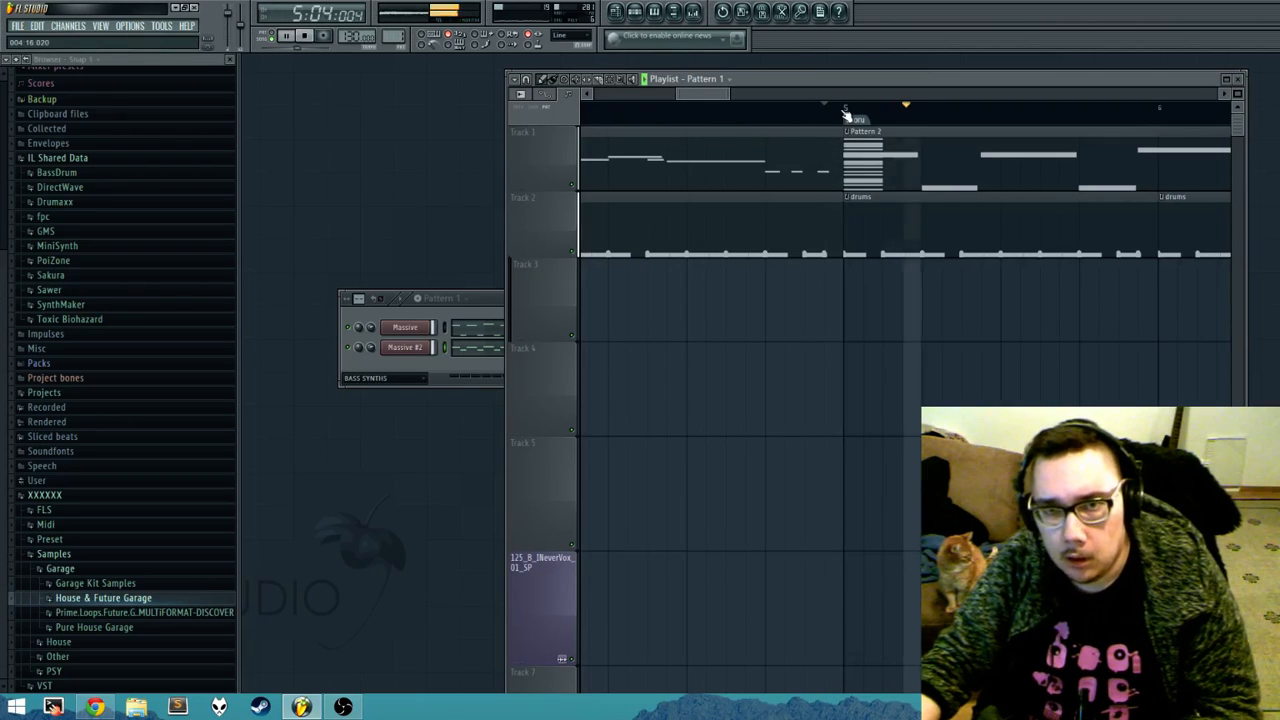
{"action": "key", "text": "space"}
{"action": "left_click", "coordinate": [439, 374]}
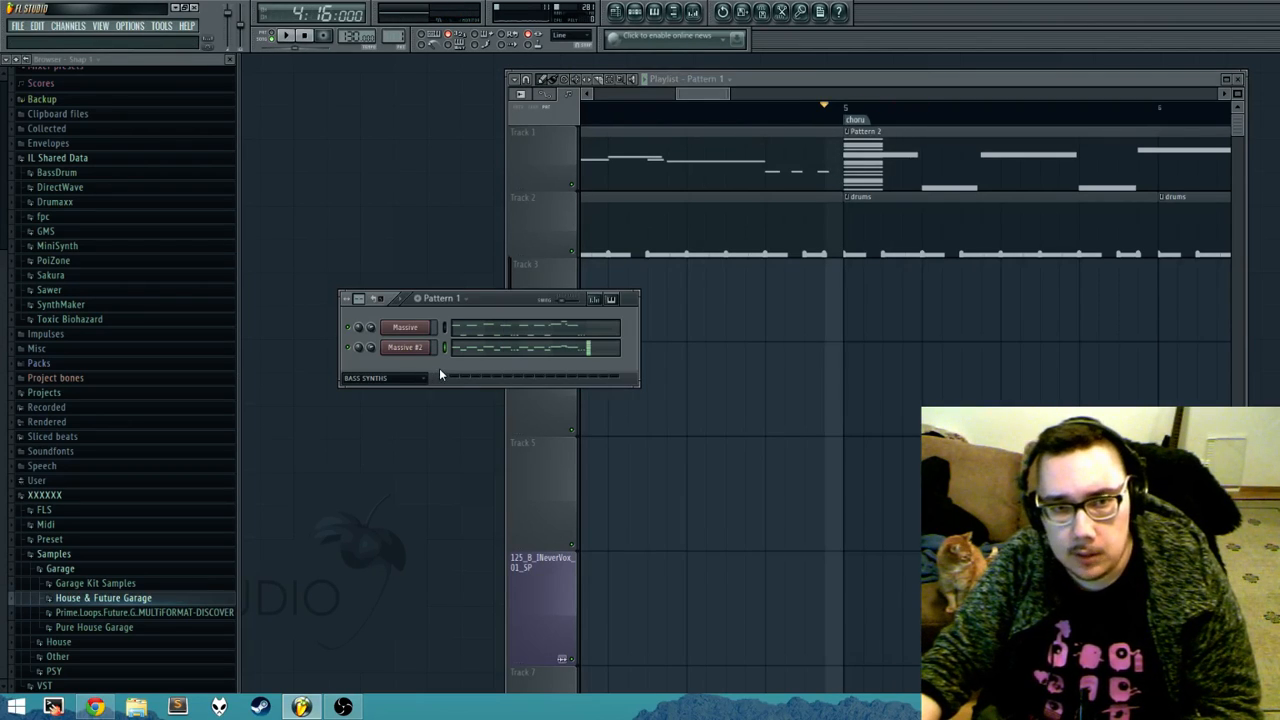
Step: Turn on the Ghost channels helper in the Massive #2 piano roll and close the piano roll
{"action": "left_click", "coordinate": [578, 356]}
{"action": "scroll", "coordinate": [918, 323], "scroll_direction": "down", "scroll_amount": 8}
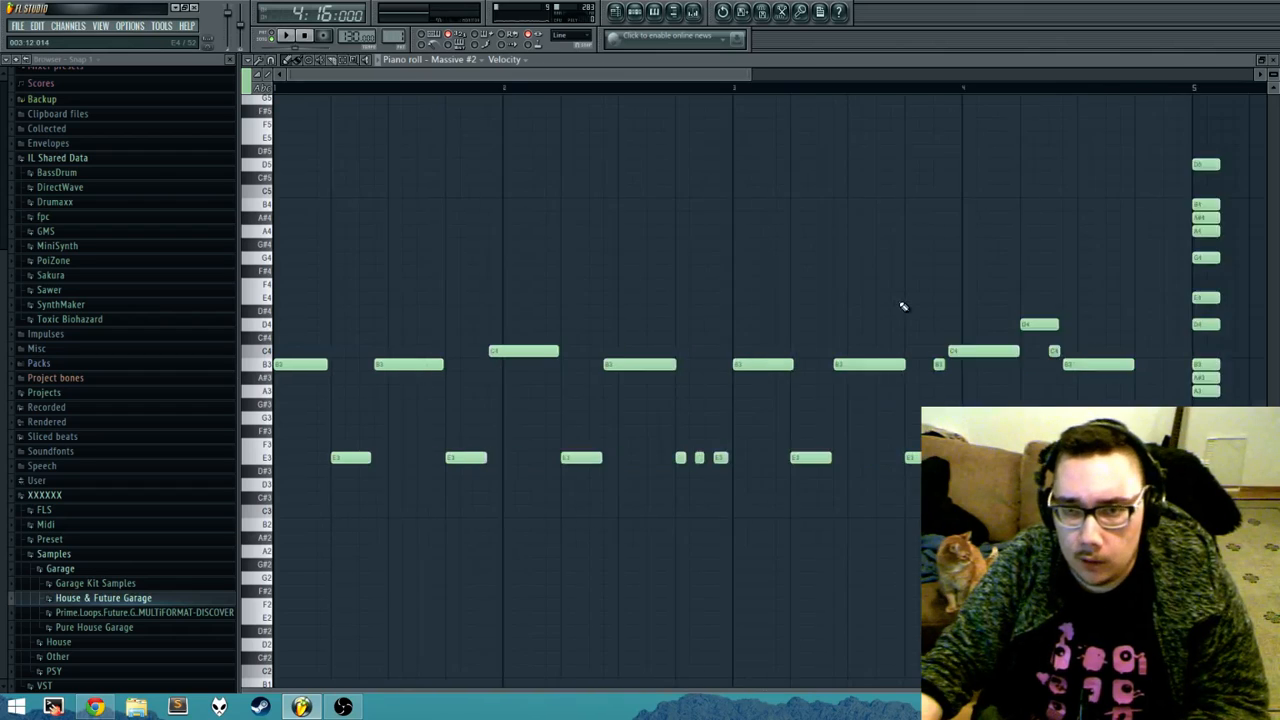
{"action": "left_click_drag", "start_coordinate": [923, 273], "coordinate": [829, 314]}
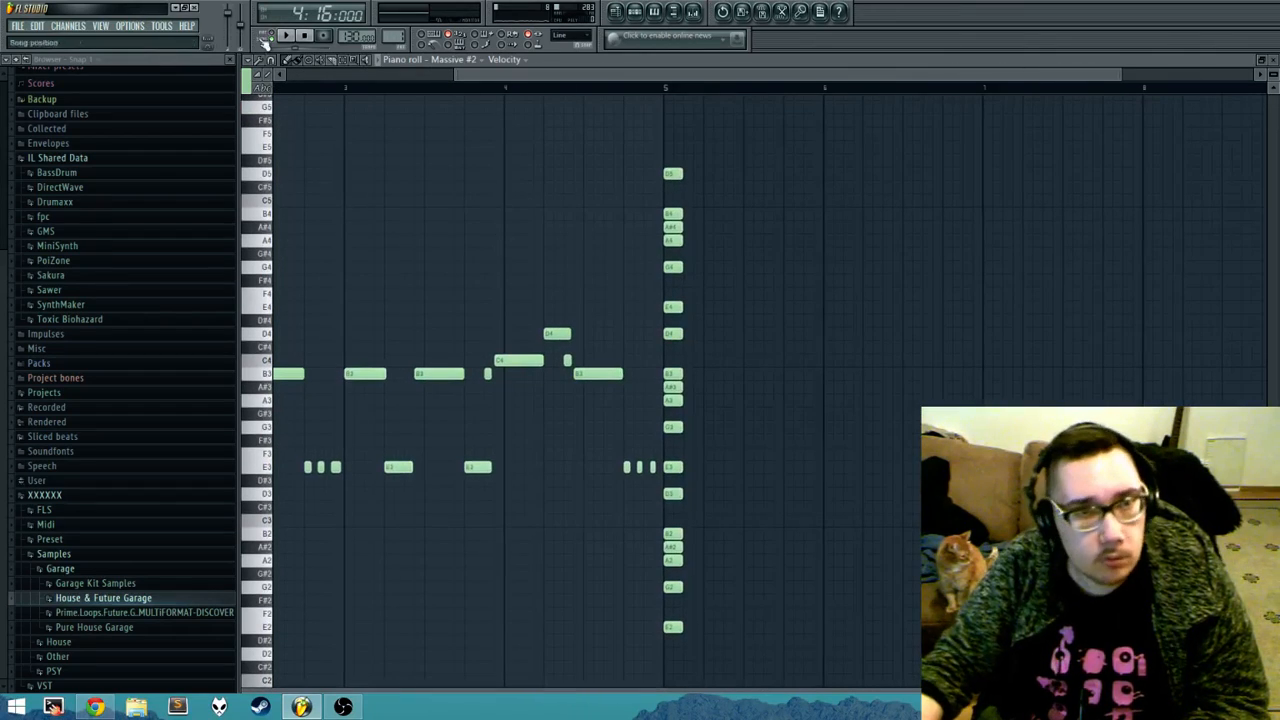
{"action": "left_click_drag", "start_coordinate": [354, 180], "coordinate": [386, 204]}
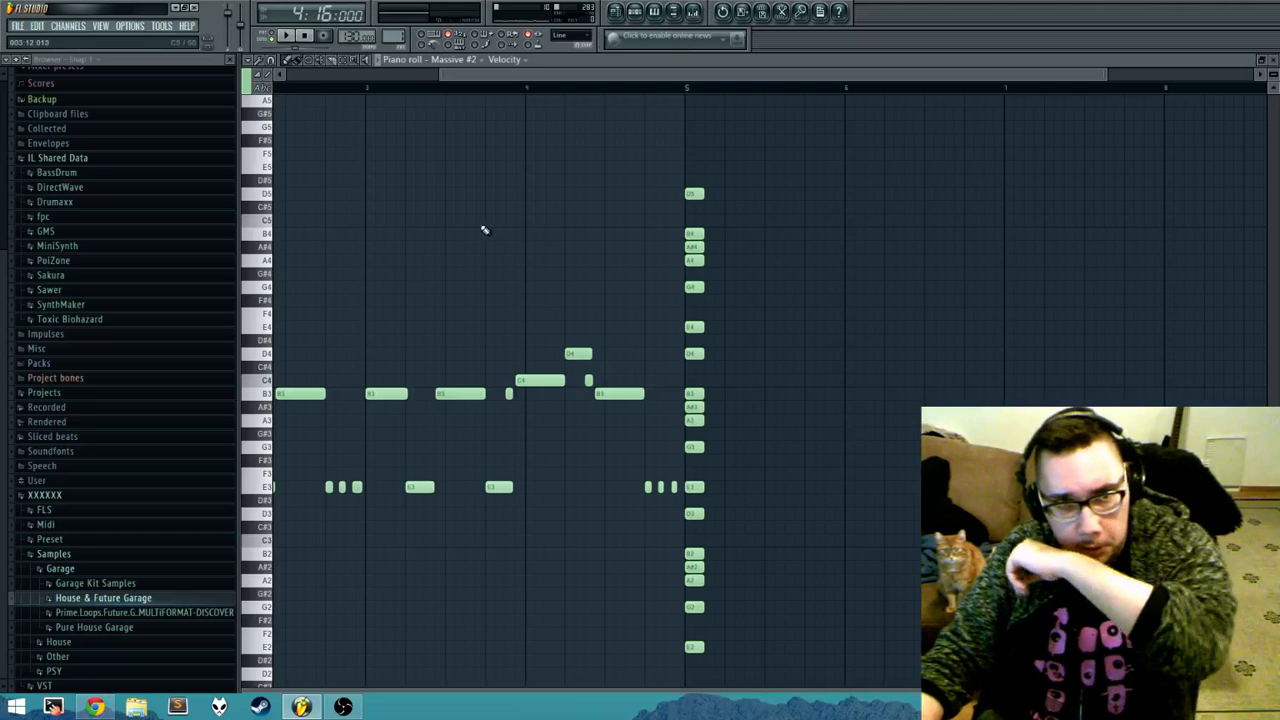
{"action": "left_click", "coordinate": [249, 62]}
{"action": "mouse_move", "coordinate": [296, 125]}
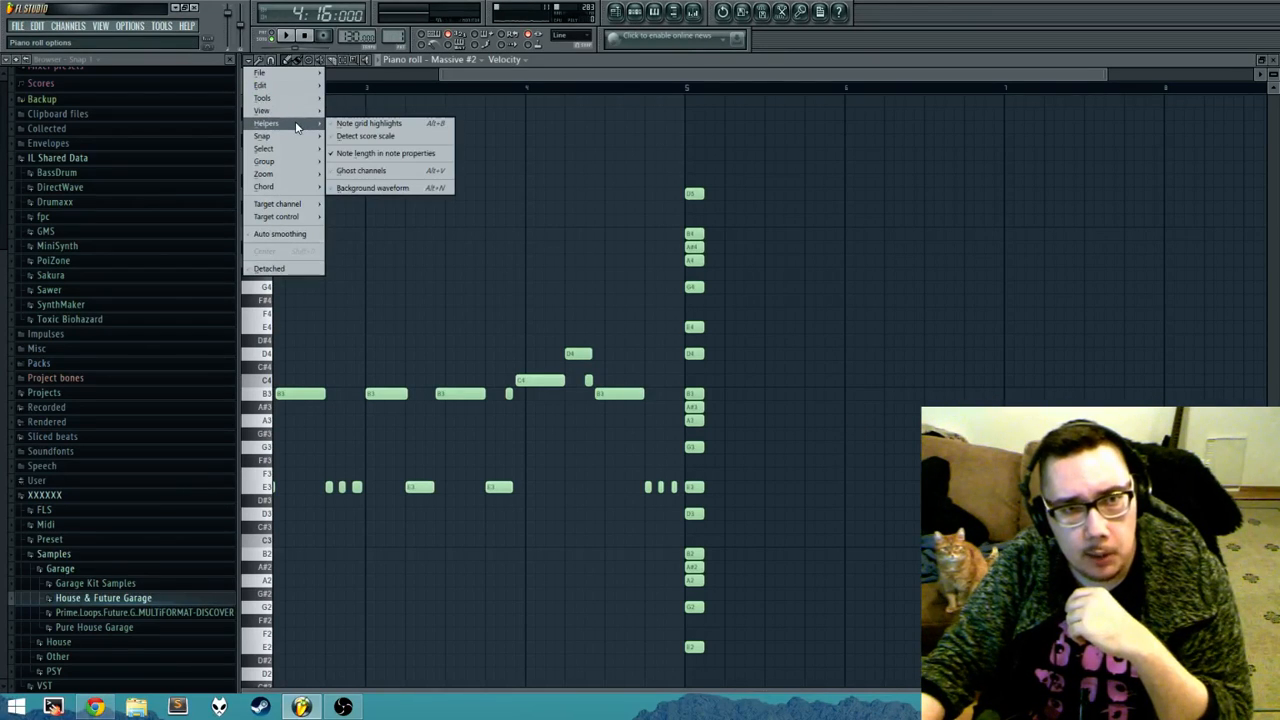
{"action": "left_click", "coordinate": [430, 172]}
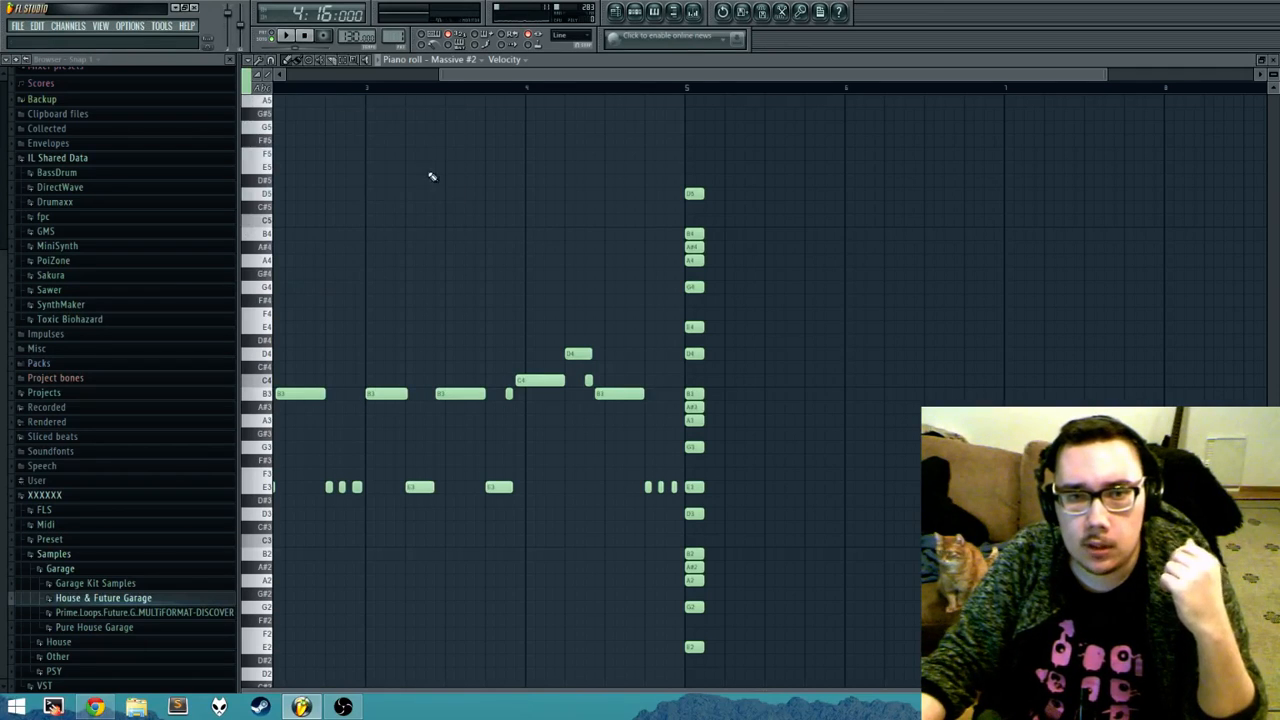
{"action": "key", "text": "F7"}
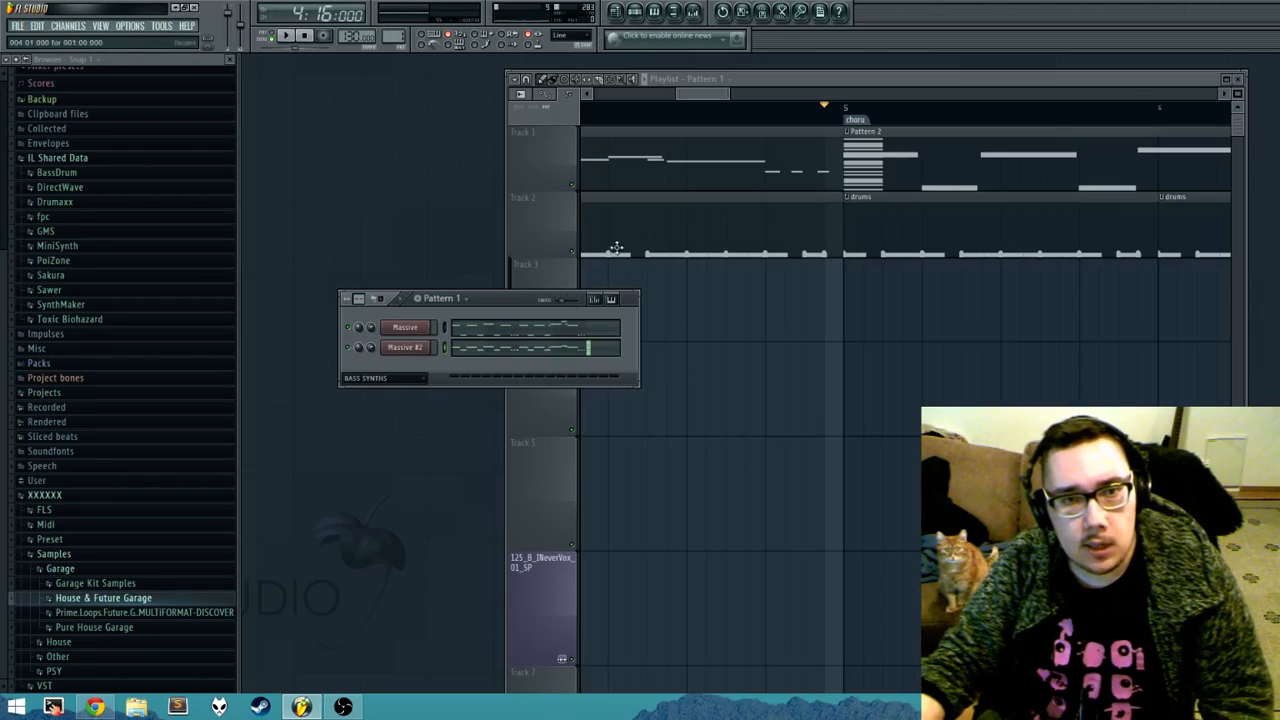
{"action": "left_click", "coordinate": [68, 25]}
{"action": "mouse_move", "coordinate": [75, 38]}
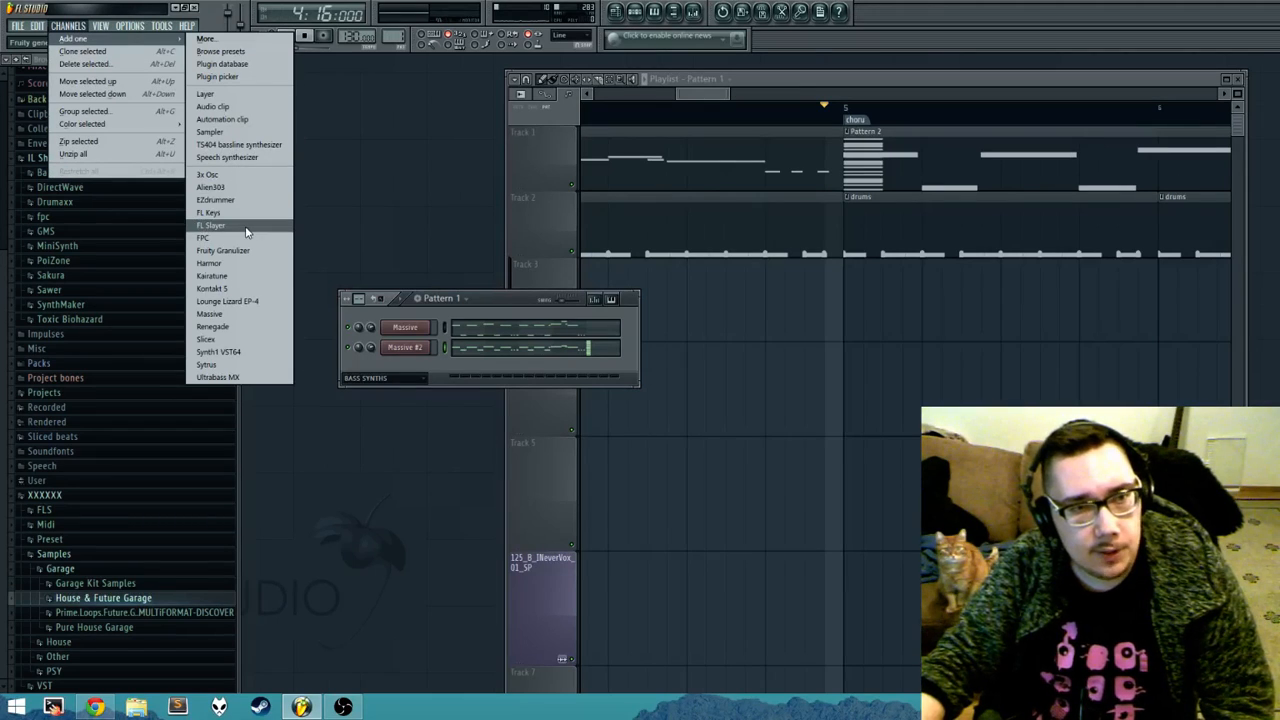
{"action": "left_click", "coordinate": [408, 362]}
Step: Insert a Layer channel directly above Massive #2 in the step sequencer
{"action": "right_click", "coordinate": [406, 347]}
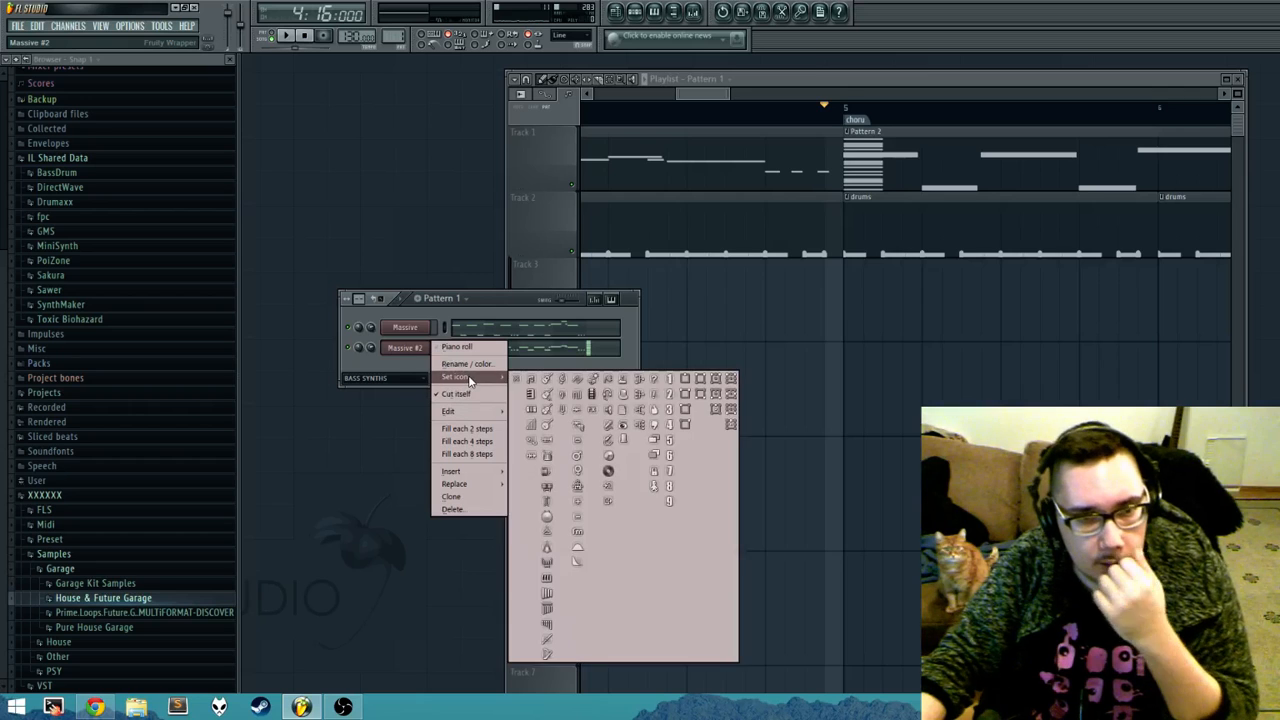
{"action": "mouse_move", "coordinate": [455, 471]}
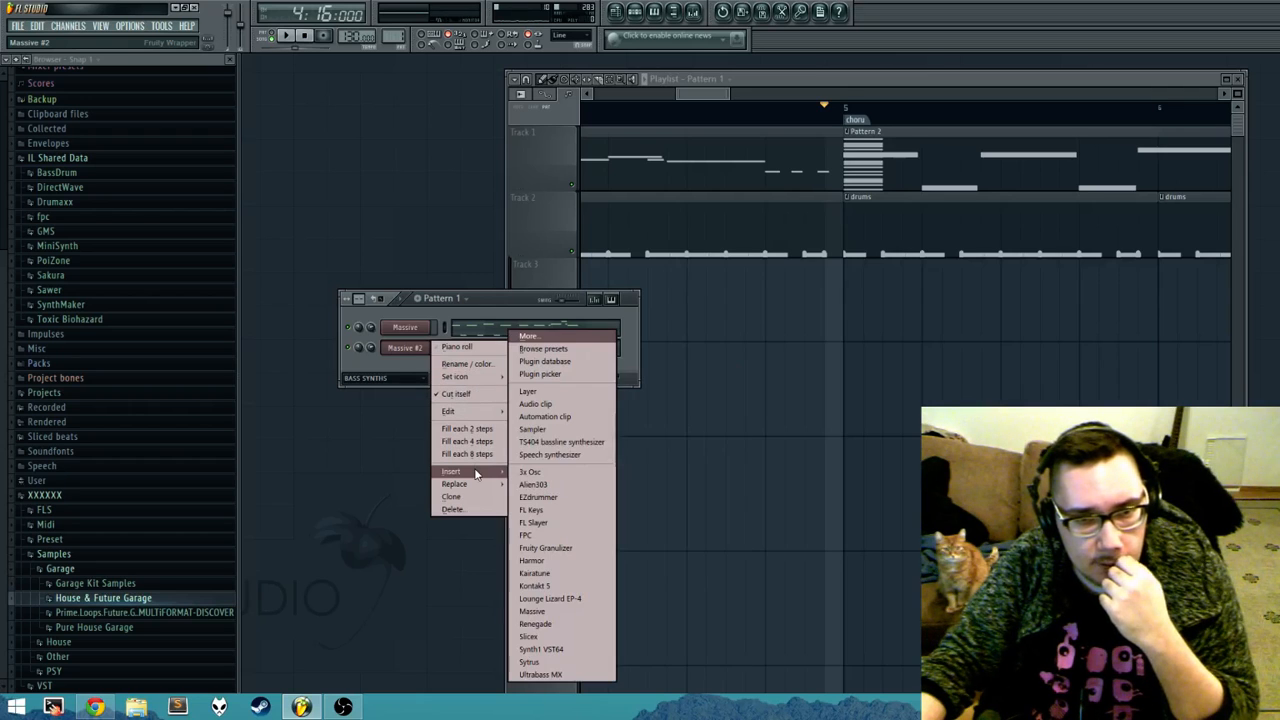
{"action": "left_click", "coordinate": [567, 391]}
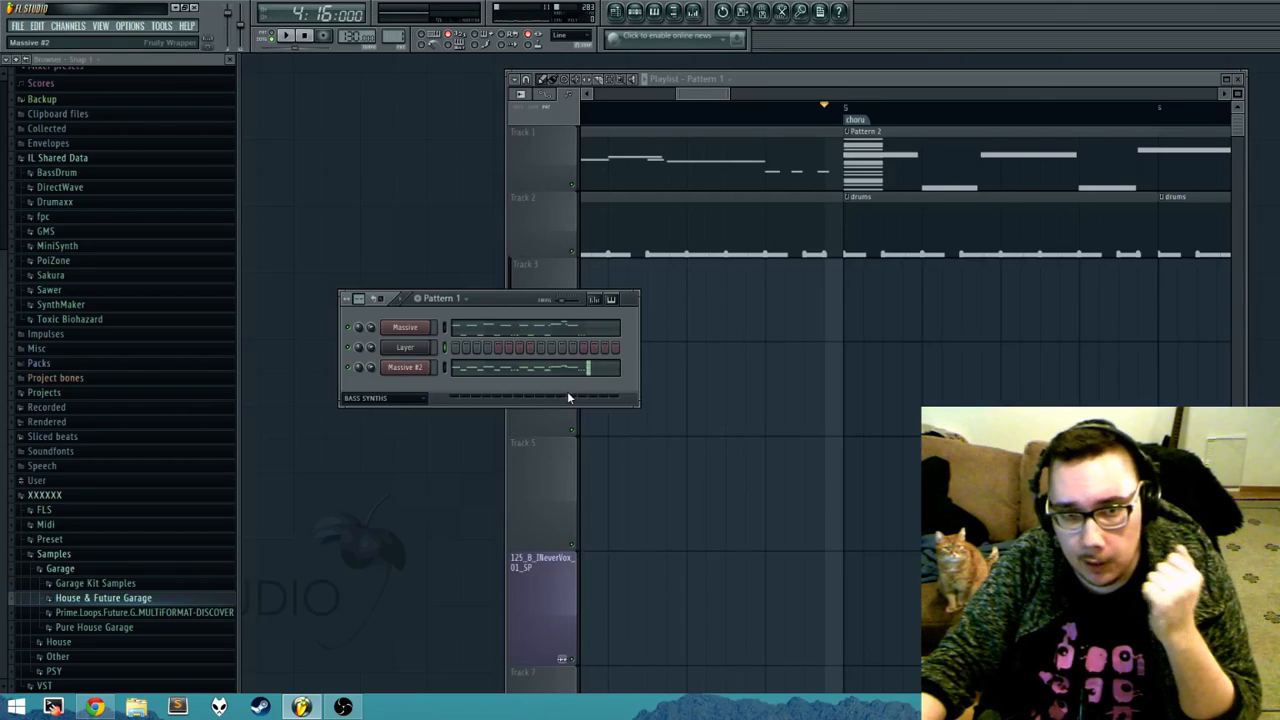
Step: Stamp Blues scales from E4, E5 and E6 at the start of bar 1 in the Layer channel's piano roll
{"action": "right_click", "coordinate": [406, 348]}
{"action": "left_click", "coordinate": [458, 348]}
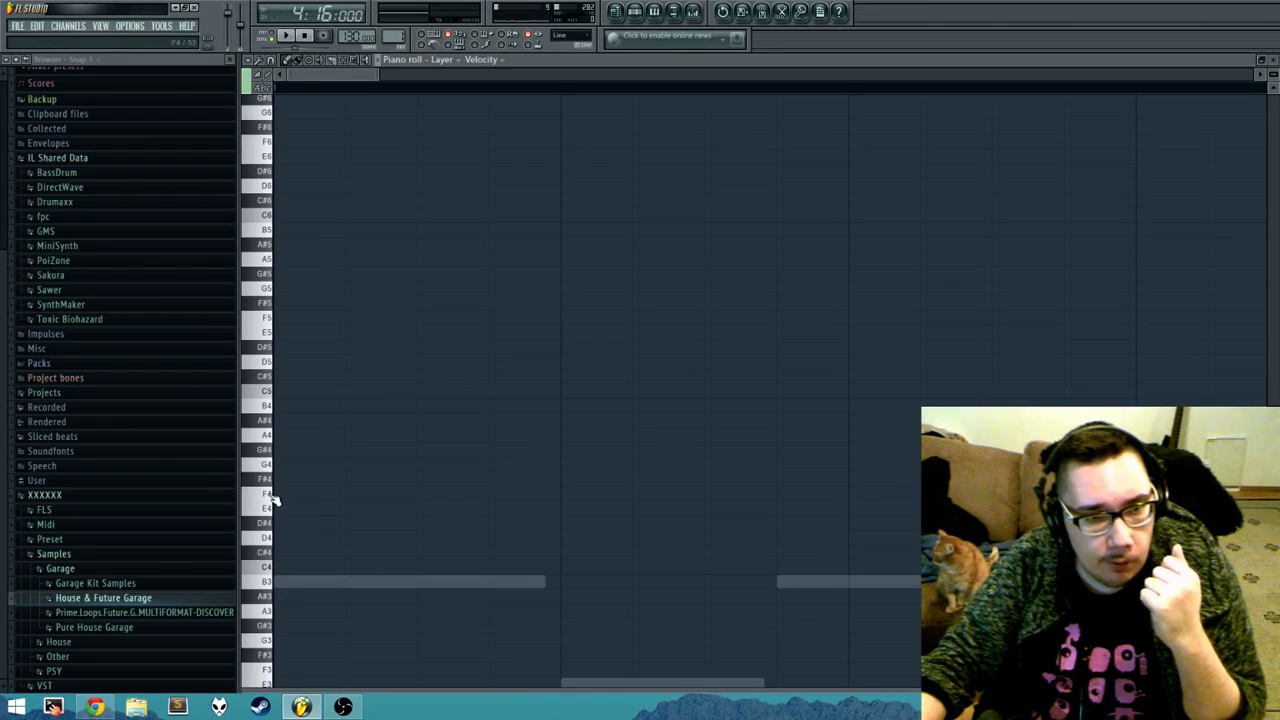
{"action": "key", "text": "ctrl+v"}
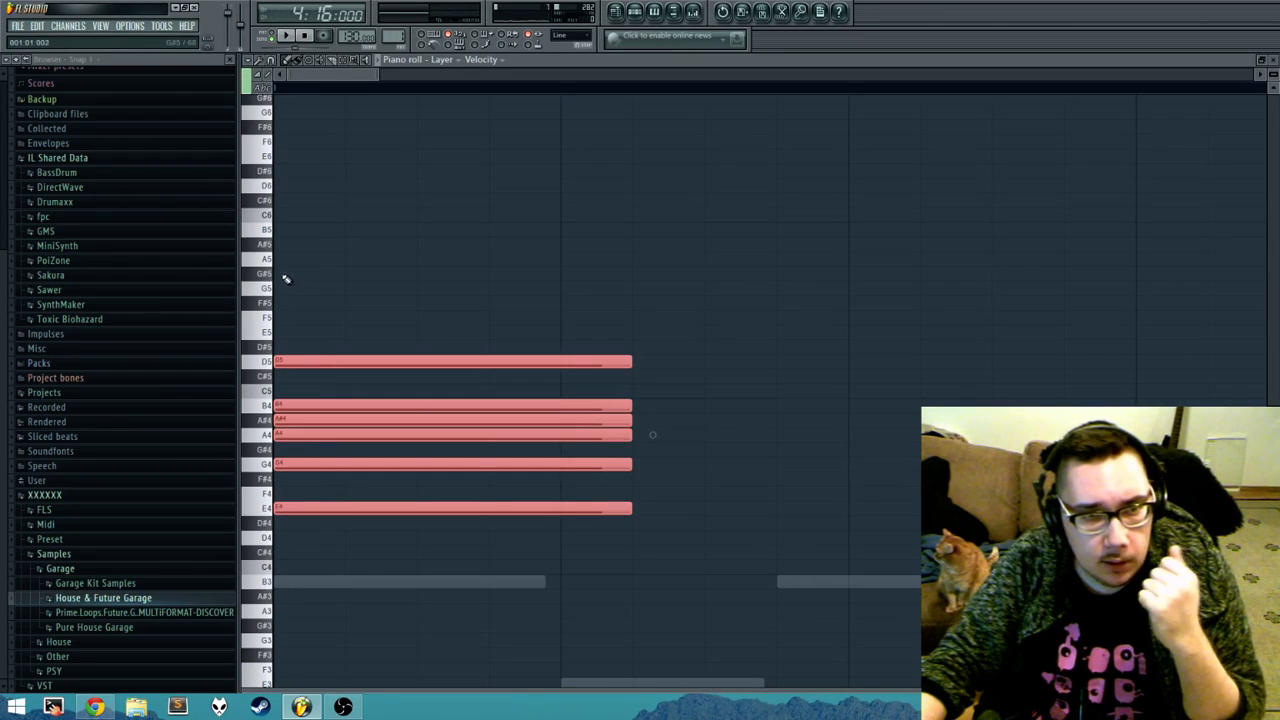
{"action": "key", "text": "ctrl+v"}
{"action": "key", "text": "ctrl+Up"}
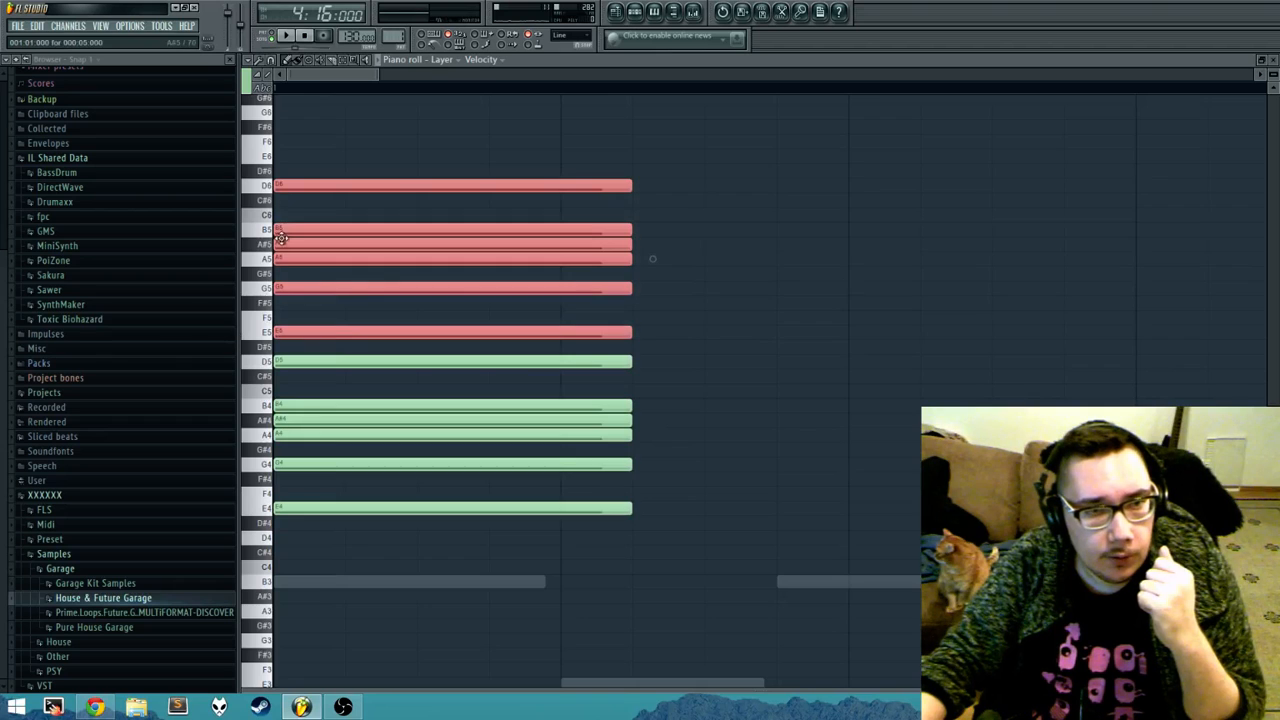
{"action": "left_click", "coordinate": [293, 163]}
Step: Lengthen all of the Layer channel's scale notes to the end of bar 1 and close the piano roll
{"action": "key", "text": "ctrl+a"}
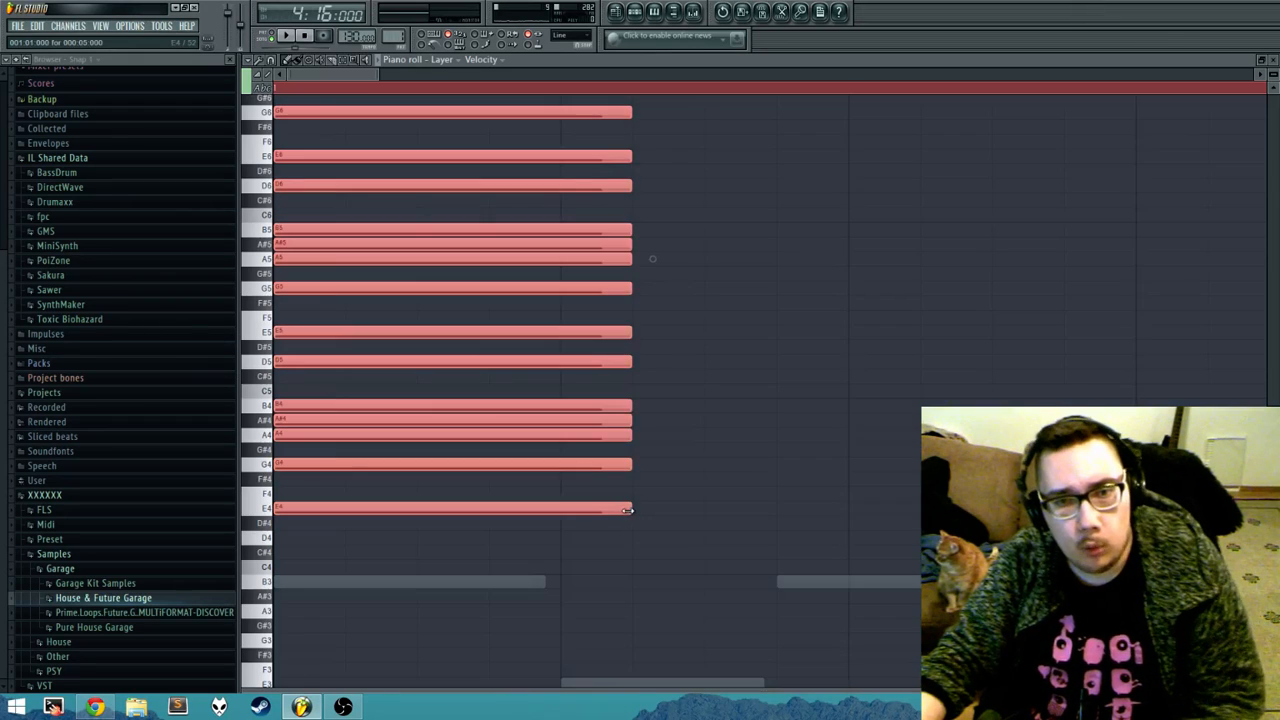
{"action": "left_click_drag", "start_coordinate": [627, 508], "coordinate": [910, 497]}
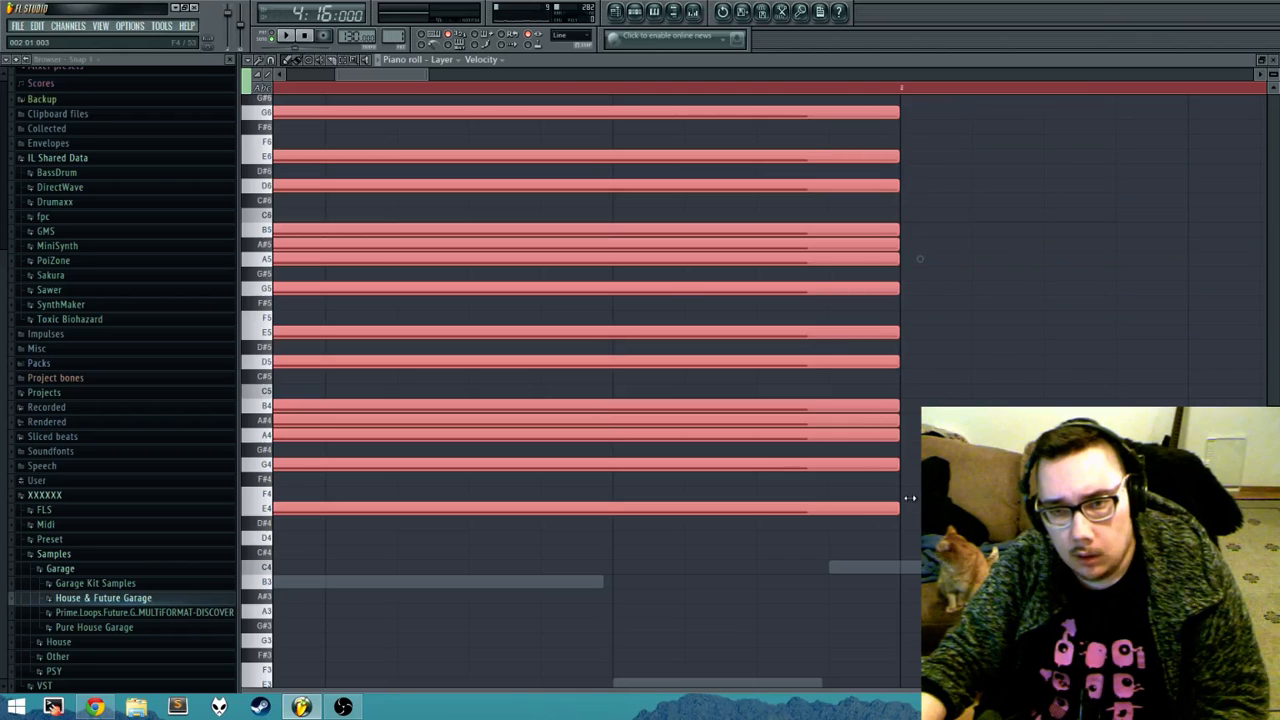
{"action": "key", "text": "Escape"}
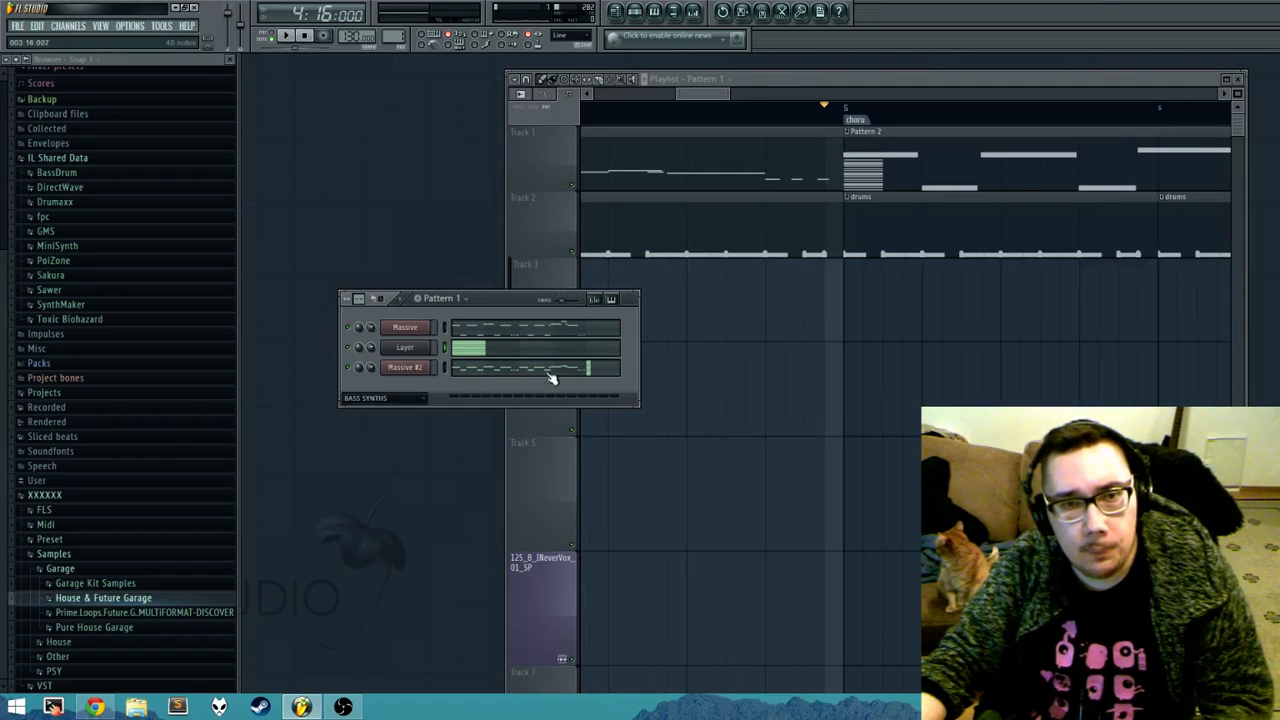
Step: Delete the stamped Blues scale notes at the start of bar 5 in the Massive #2 piano roll
{"action": "left_click", "coordinate": [578, 376]}
{"action": "scroll", "coordinate": [829, 440], "scroll_direction": "down", "scroll_amount": 3}
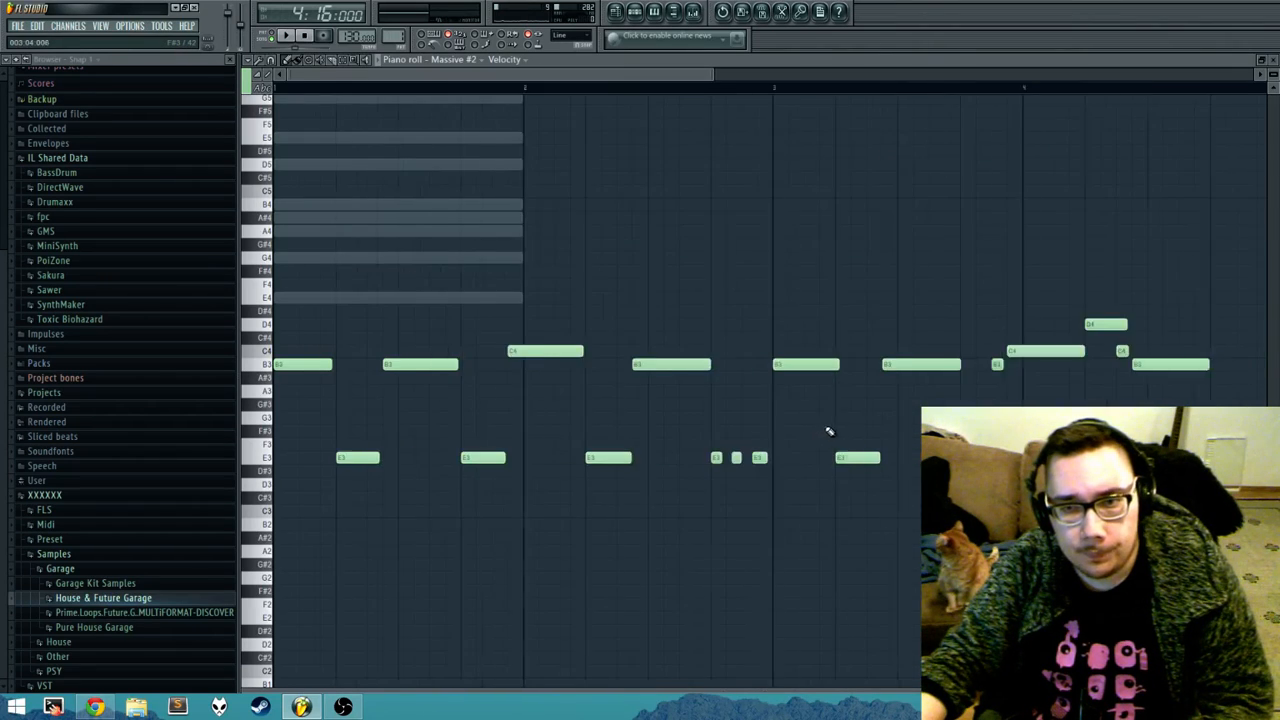
{"action": "scroll", "coordinate": [829, 432], "scroll_direction": "down", "scroll_amount": 2}
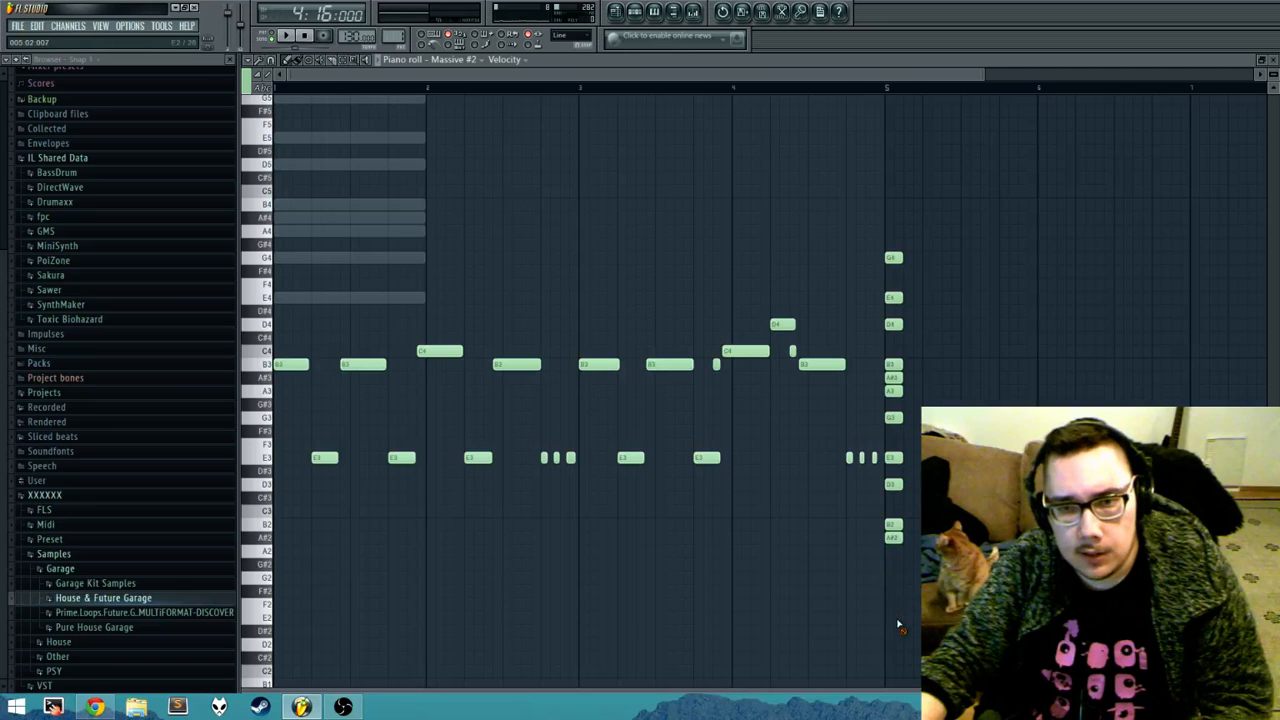
{"action": "left_click_drag", "start_coordinate": [897, 624], "coordinate": [887, 241]}
{"action": "mouse_move", "coordinate": [584, 205]}
{"action": "left_mouse_down"}
{"action": "mouse_move", "coordinate": [582, 238]}
{"action": "mouse_move", "coordinate": [809, 489]}
{"action": "left_mouse_up"}
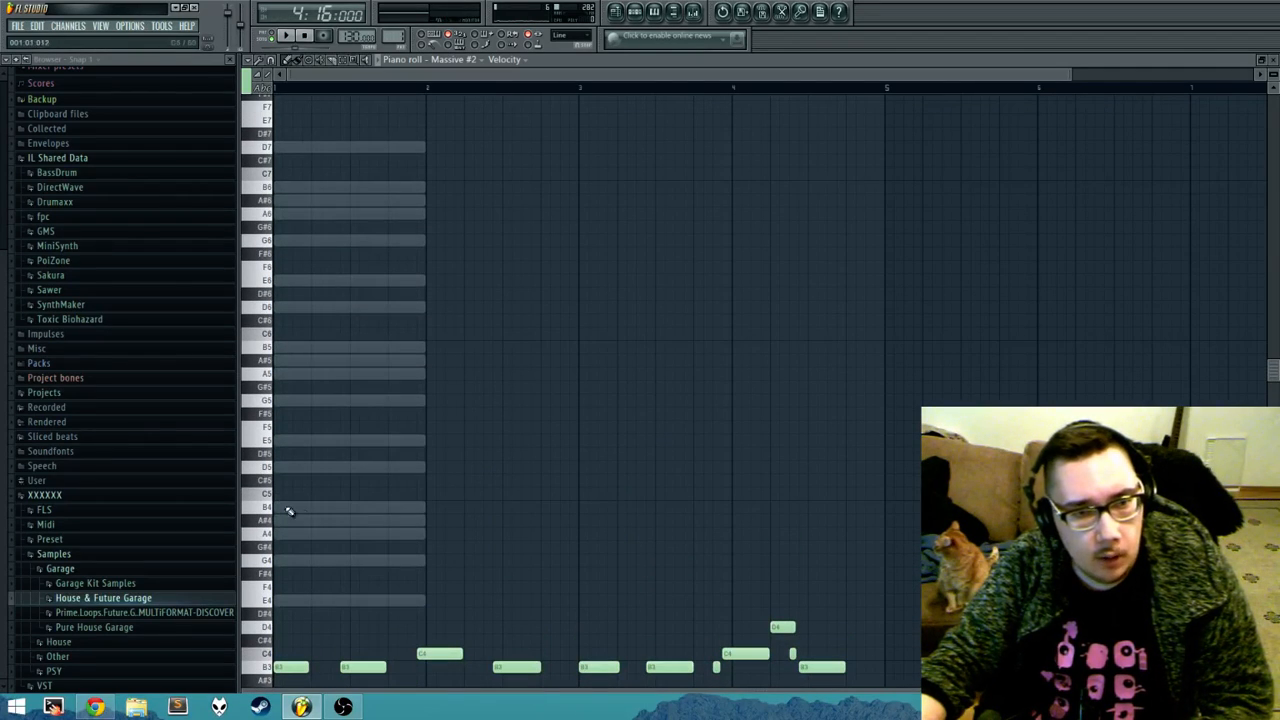
Step: Try a Blues scale stamp from B4 over the ghost notes in bar 1 and erase it again
{"action": "left_click_drag", "start_coordinate": [312, 507], "coordinate": [300, 479]}
{"action": "right_click", "coordinate": [306, 480]}
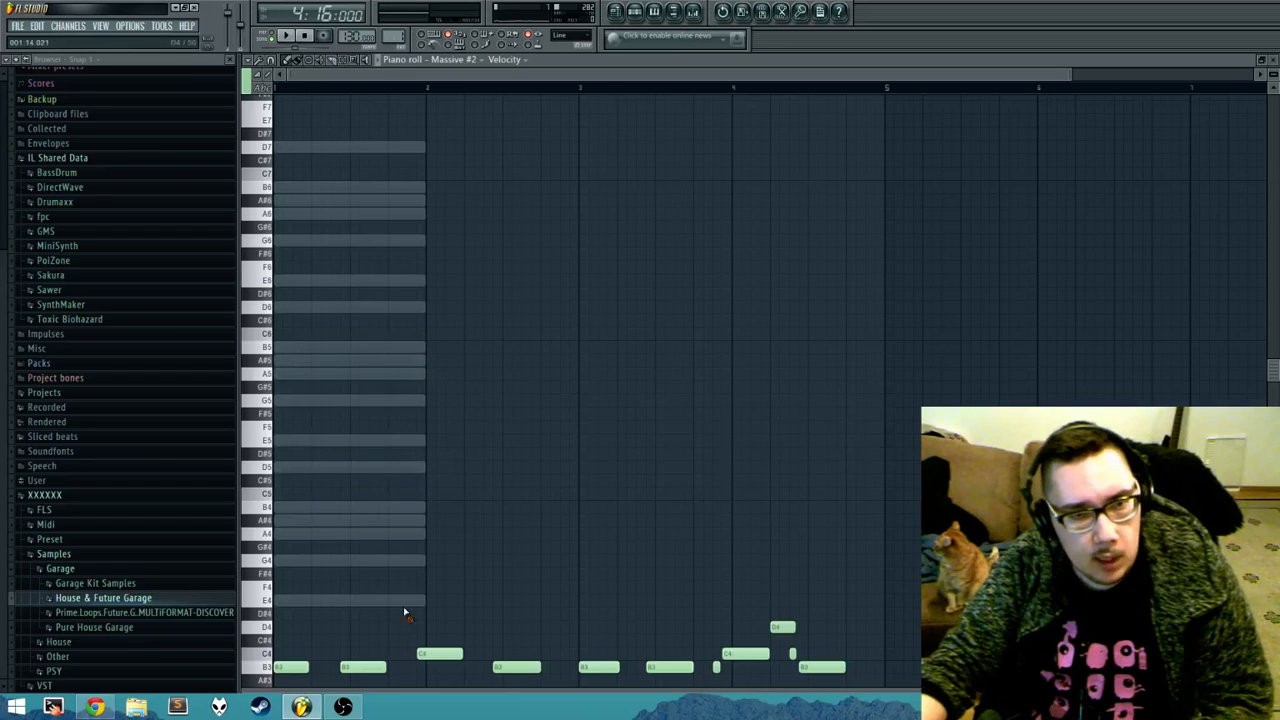
{"action": "left_click_drag", "start_coordinate": [379, 505], "coordinate": [379, 449]}
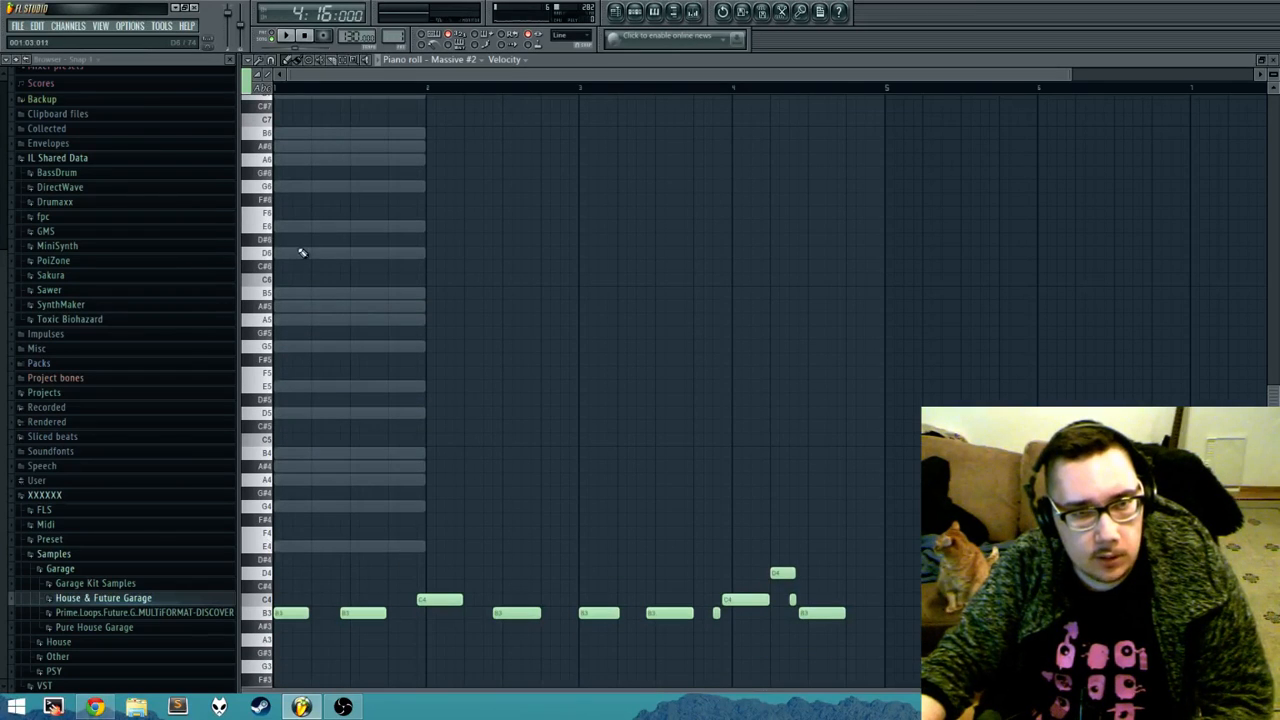
{"action": "scroll", "coordinate": [300, 250], "scroll_direction": "up", "scroll_amount": 1}
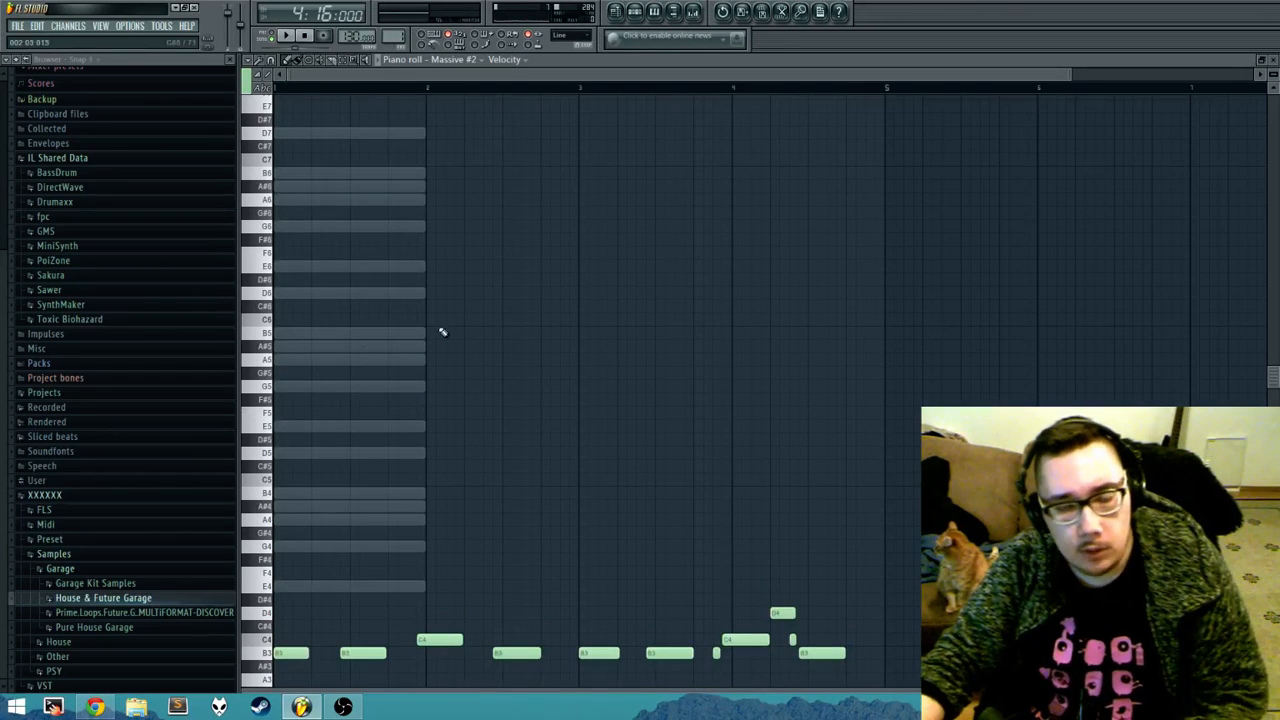
{"action": "scroll", "coordinate": [403, 397], "scroll_direction": "down", "scroll_amount": 2}
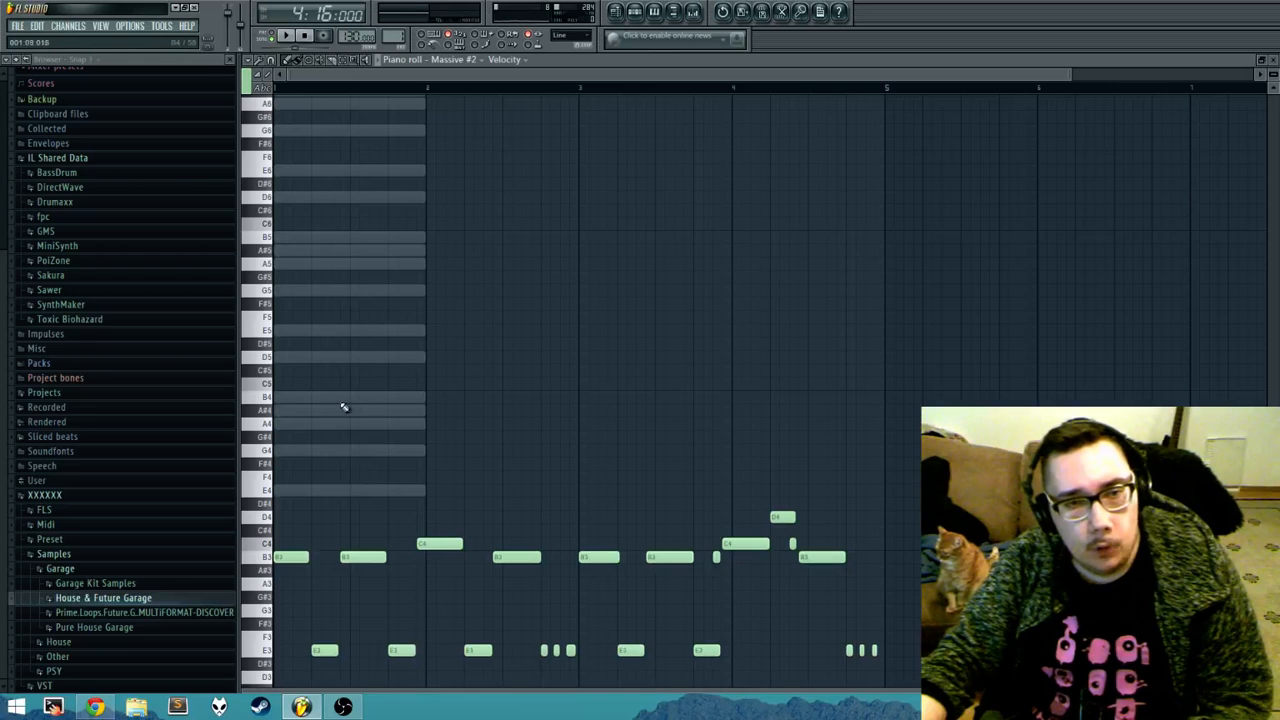
{"action": "key", "text": "ctrl+v"}
{"action": "right_click", "coordinate": [350, 264]}
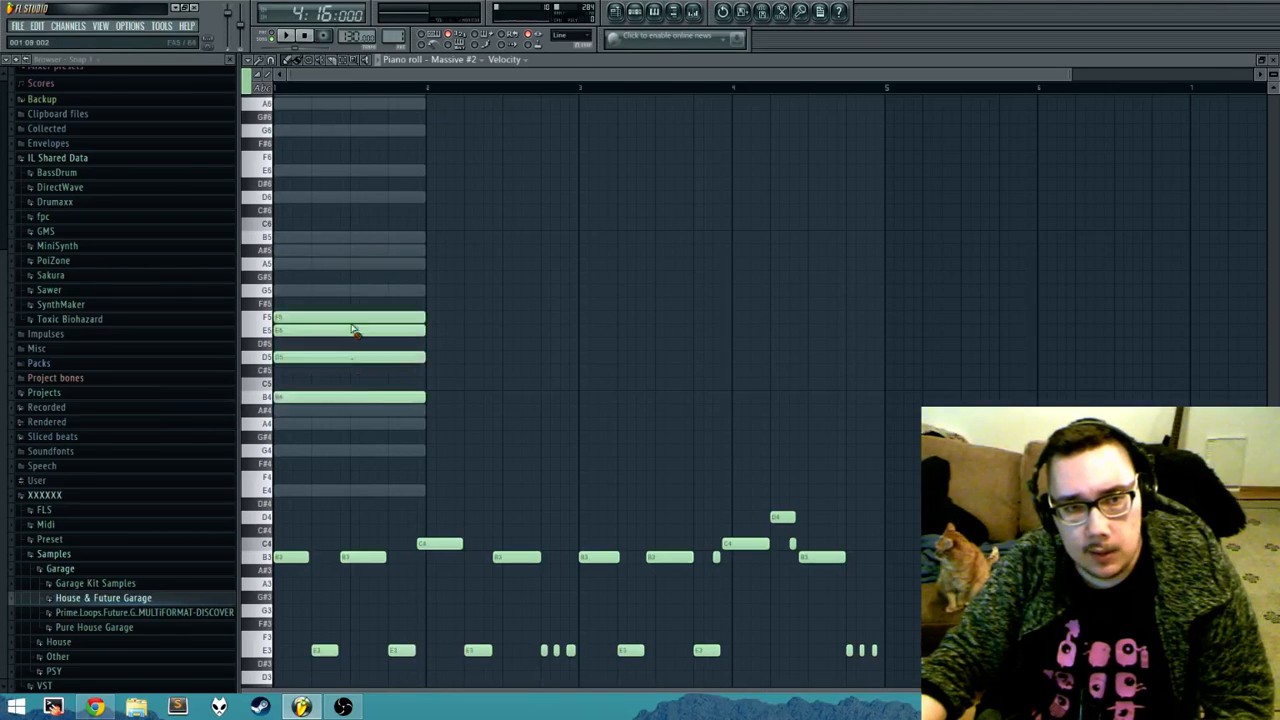
{"action": "left_click_drag", "start_coordinate": [280, 490], "coordinate": [276, 503]}
{"action": "right_click", "coordinate": [333, 372]}
{"action": "right_click", "coordinate": [333, 373]}
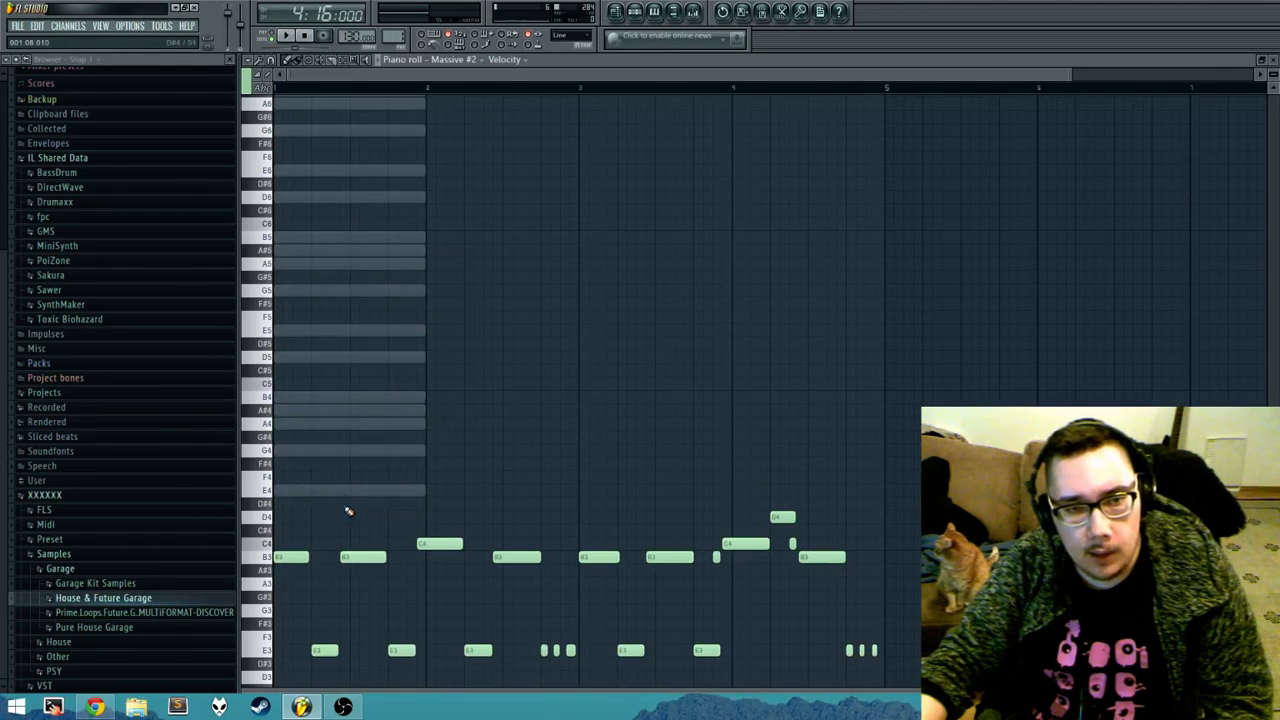
Step: Try notes on the ghosted scale rows A4, B4, D5 and G5 in bar 1, erasing each trial
{"action": "left_click", "coordinate": [293, 426]}
{"action": "right_click", "coordinate": [318, 290]}
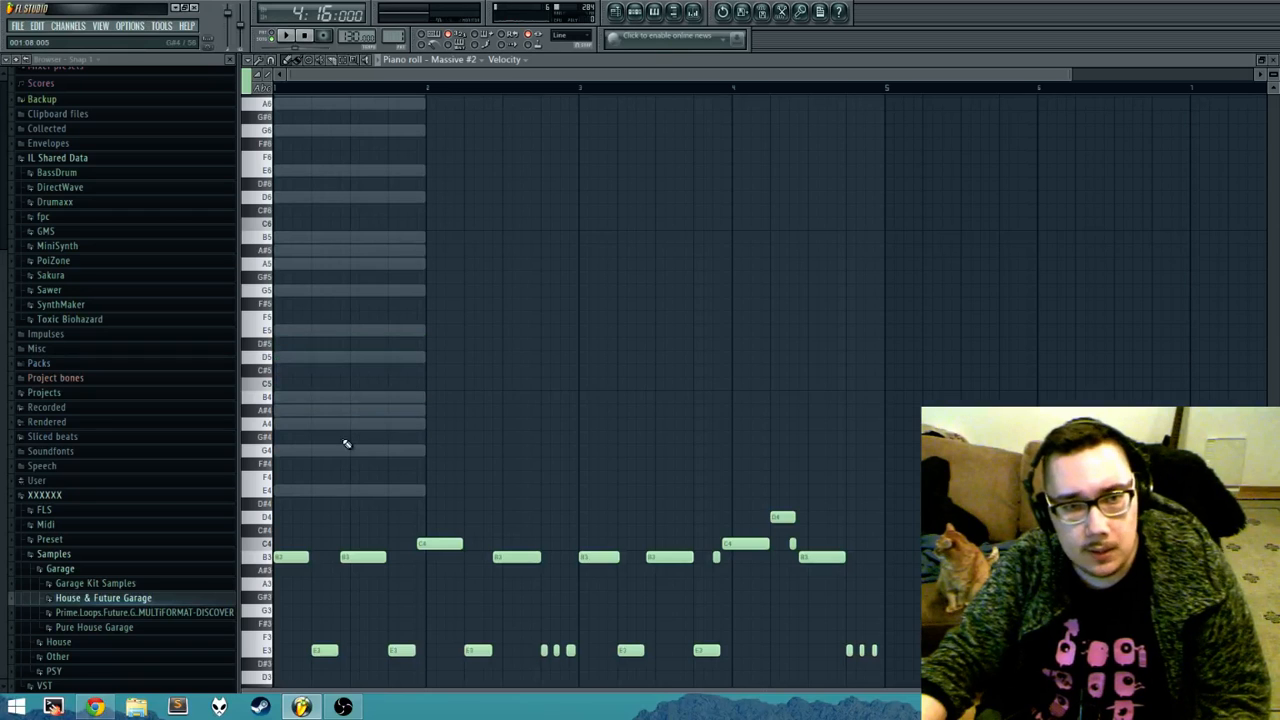
{"action": "left_click", "coordinate": [300, 397]}
{"action": "right_click", "coordinate": [296, 397]}
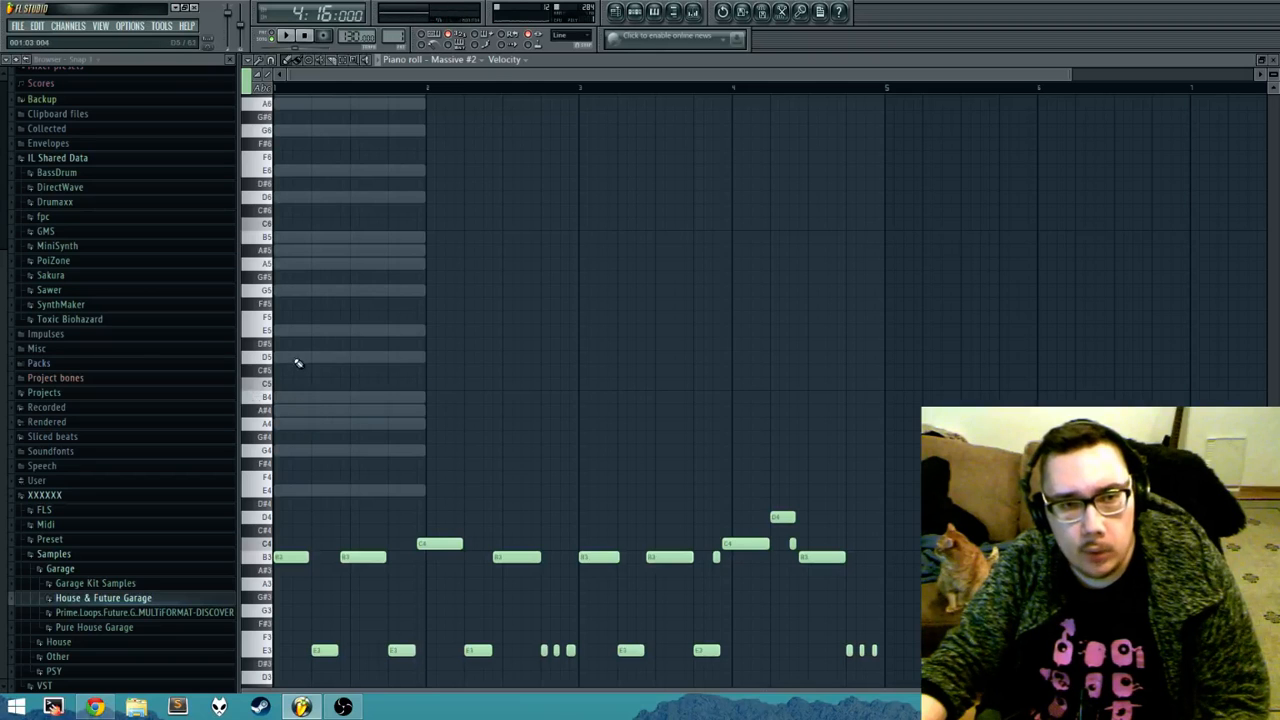
{"action": "left_click", "coordinate": [295, 357]}
{"action": "right_click", "coordinate": [297, 357]}
{"action": "left_click", "coordinate": [277, 290]}
{"action": "right_click", "coordinate": [277, 290]}
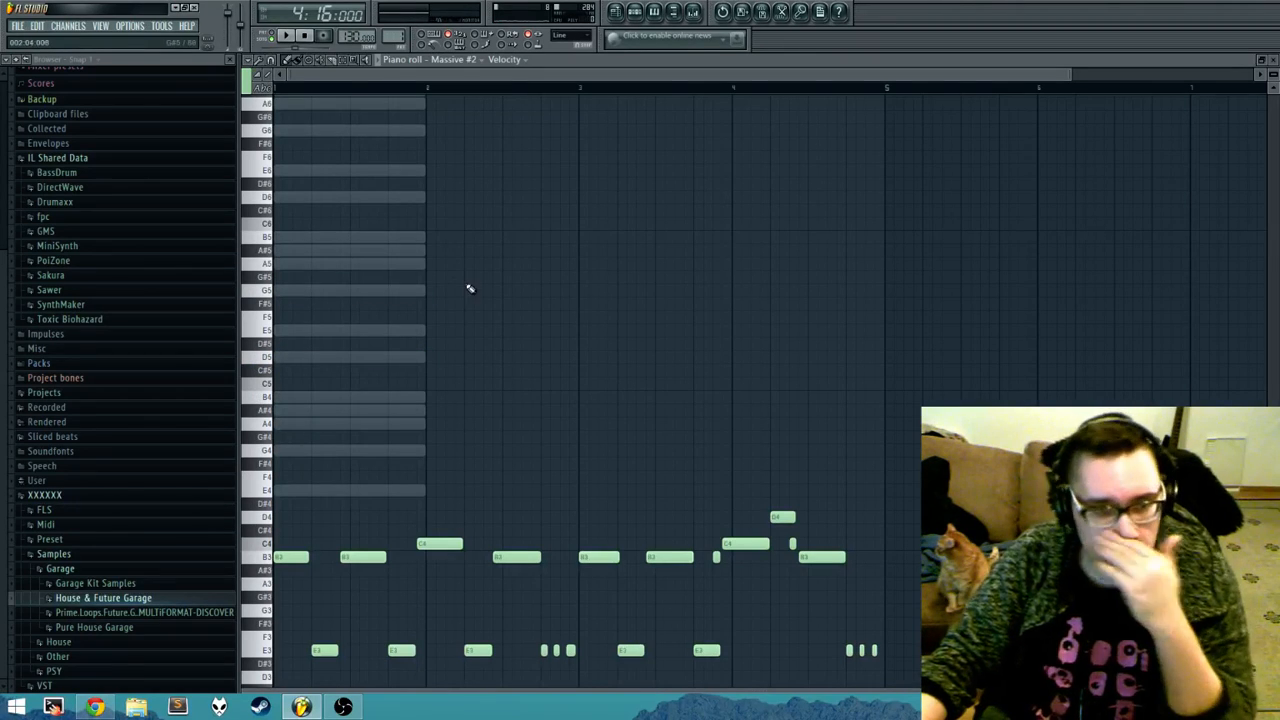
Step: Review the piano roll's chord and selection options, and turn on the Background waveform helper
{"action": "scroll", "coordinate": [466, 286], "scroll_direction": "down", "scroll_amount": 2}
{"action": "left_click", "coordinate": [250, 60]}
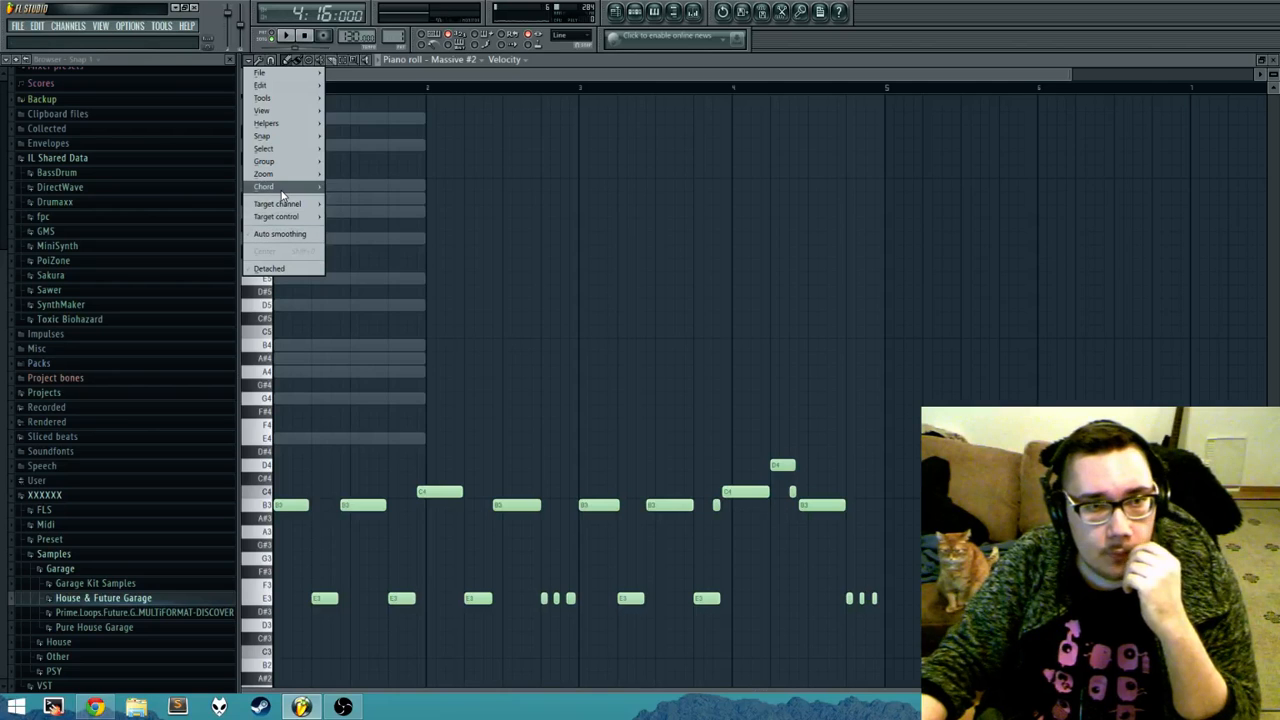
{"action": "mouse_move", "coordinate": [283, 190]}
{"action": "mouse_move", "coordinate": [254, 70]}
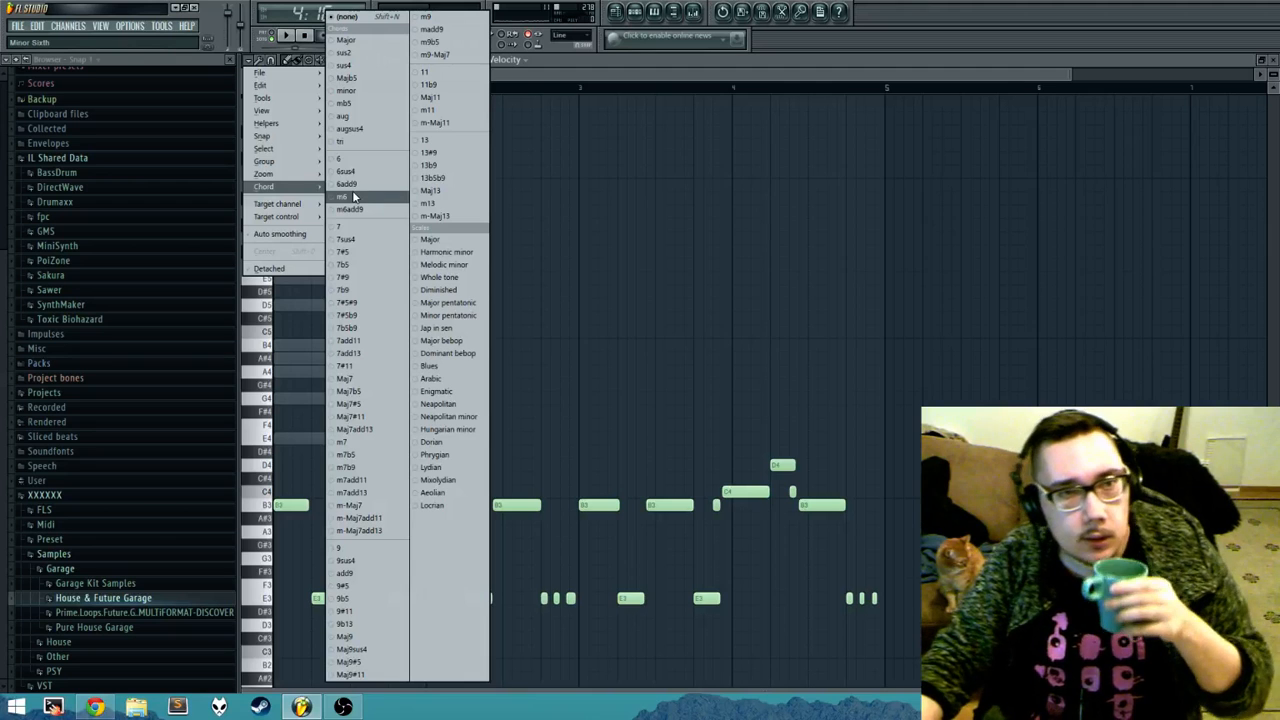
{"action": "mouse_move", "coordinate": [314, 153]}
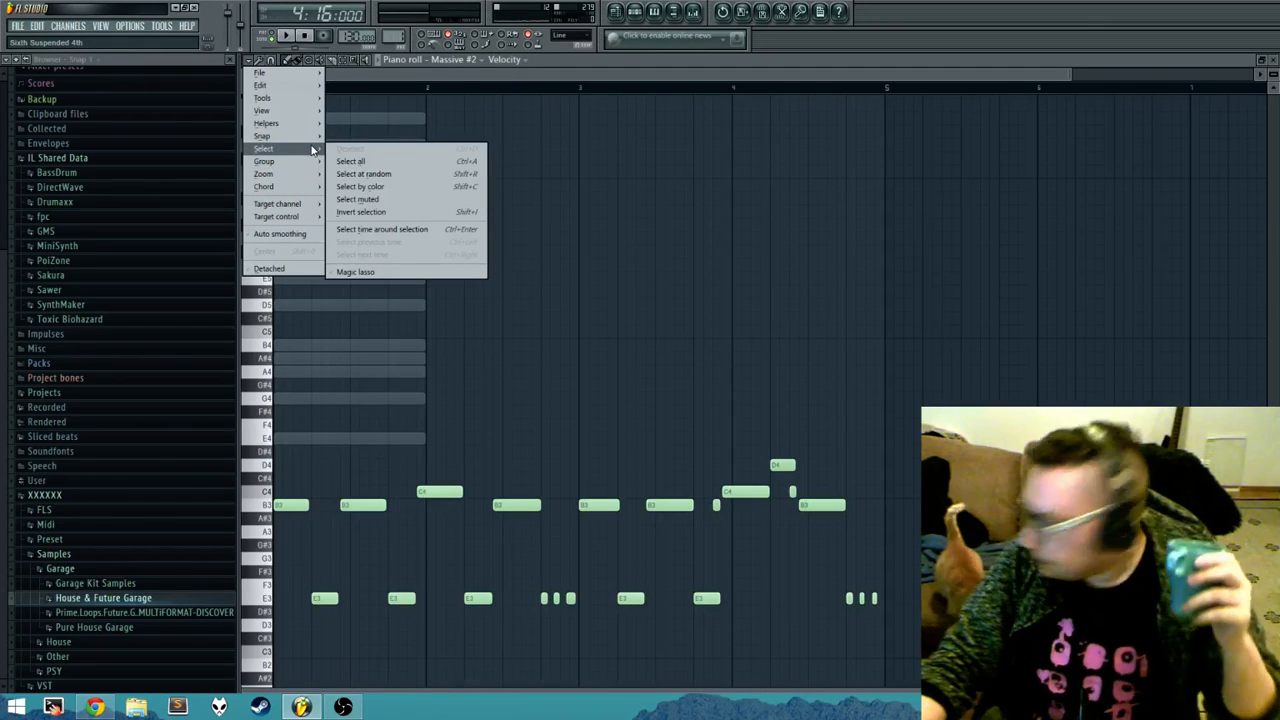
{"action": "mouse_move", "coordinate": [285, 113]}
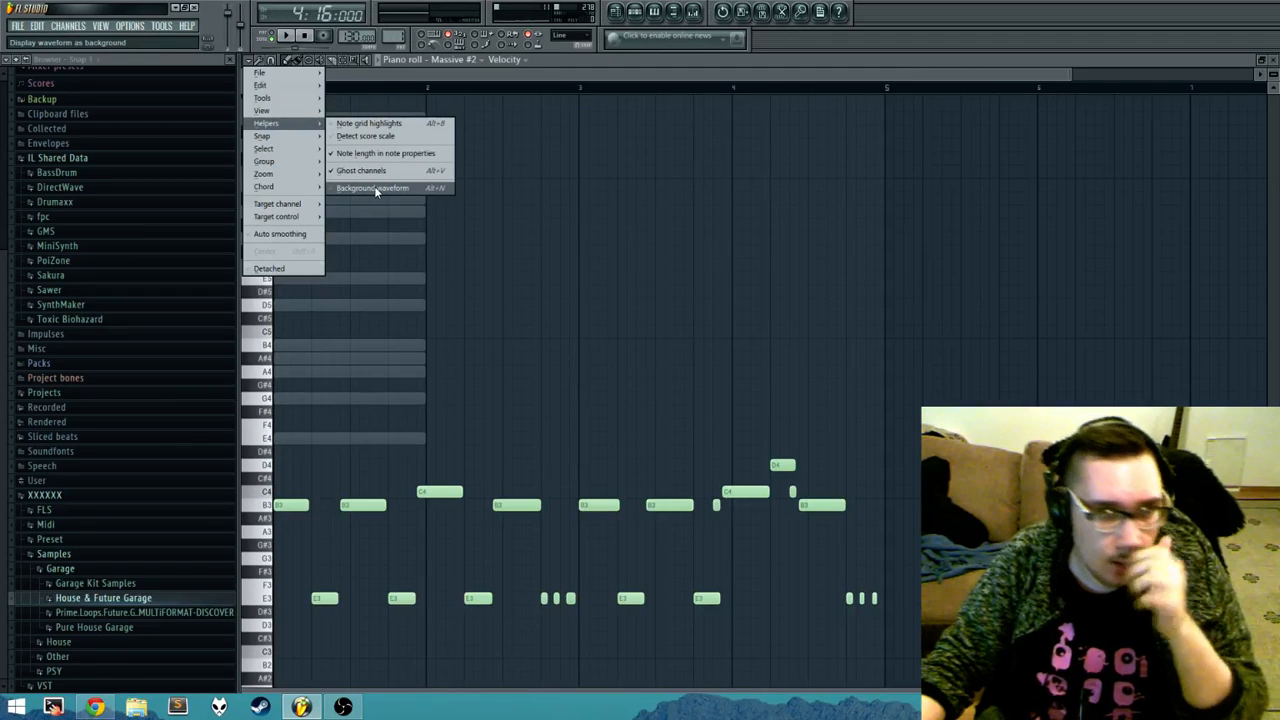
{"action": "left_click", "coordinate": [376, 189]}
Step: Open the House & Future Garage Vocals samples and preview 120_B_InsideVox_01_SP as the waveform behind the Massive #2 notes
{"action": "scroll", "coordinate": [423, 334], "scroll_direction": "down", "scroll_amount": 2}
{"action": "scroll", "coordinate": [446, 263], "scroll_direction": "up", "scroll_amount": 5}
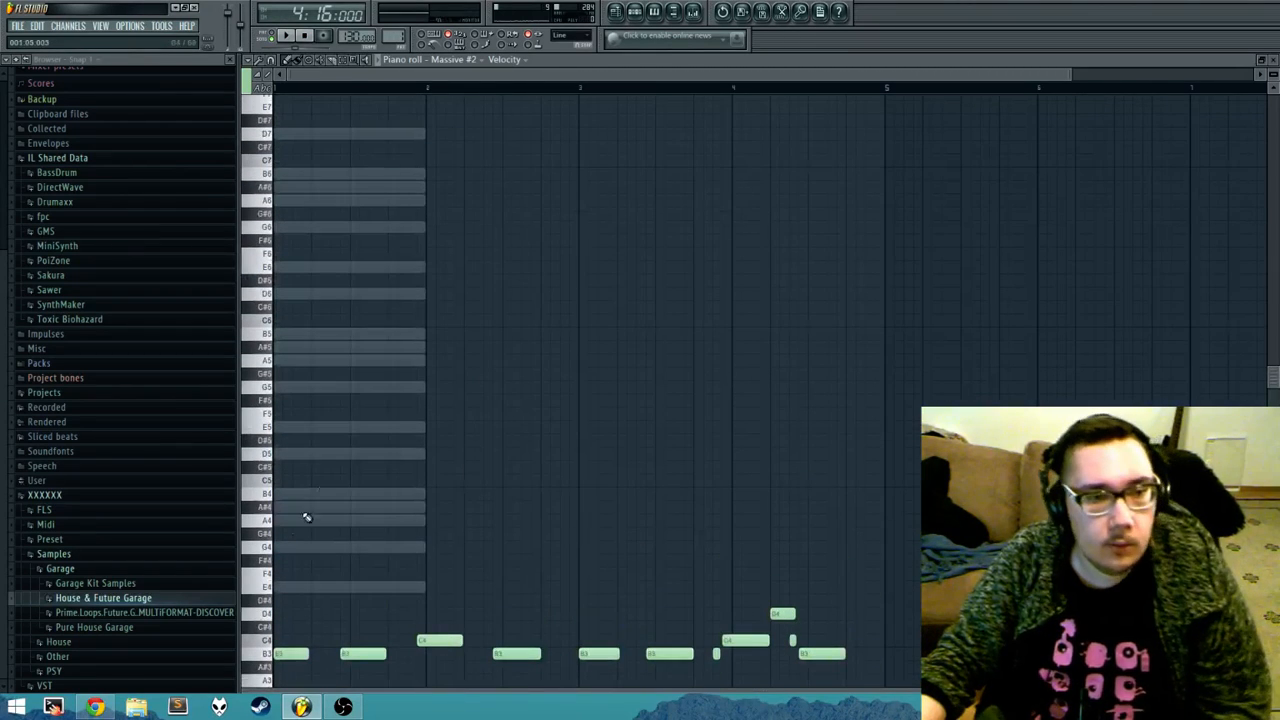
{"action": "left_click", "coordinate": [130, 598]}
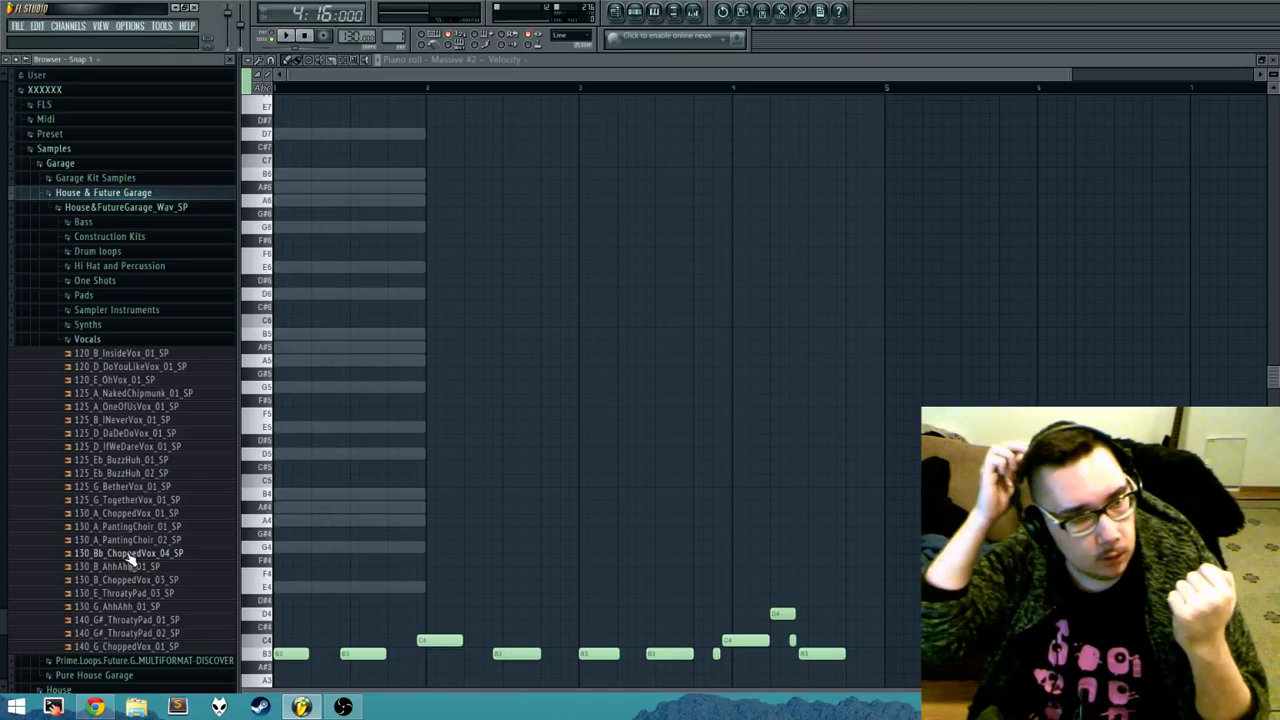
{"action": "left_click", "coordinate": [146, 358]}
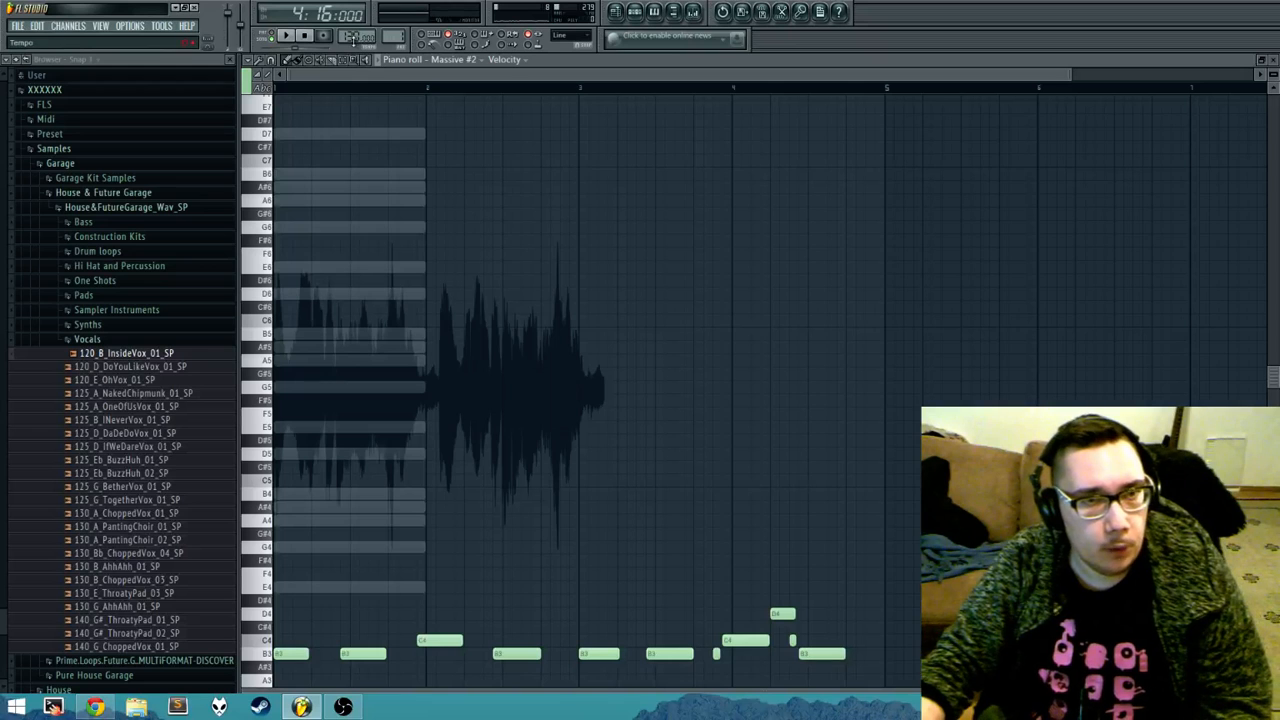
Step: Set the project tempo to 120 so the background vocal waveform lines up with the bars
{"action": "left_click_drag", "start_coordinate": [351, 37], "coordinate": [351, 44]}
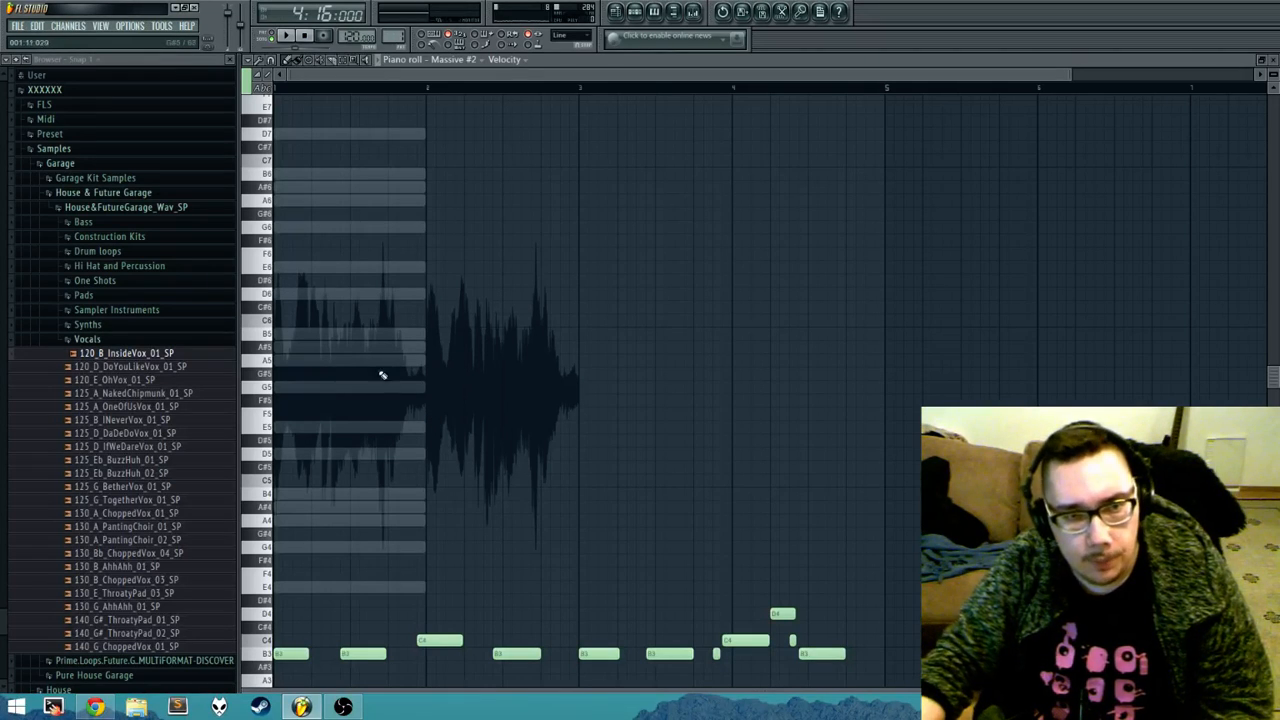
{"action": "scroll", "coordinate": [365, 398], "scroll_direction": "up", "scroll_amount": 8}
{"action": "left_click_drag", "start_coordinate": [394, 391], "coordinate": [873, 461]}
{"action": "left_click_drag", "start_coordinate": [345, 336], "coordinate": [512, 134]}
{"action": "scroll", "coordinate": [414, 337], "scroll_direction": "down", "scroll_amount": 3}
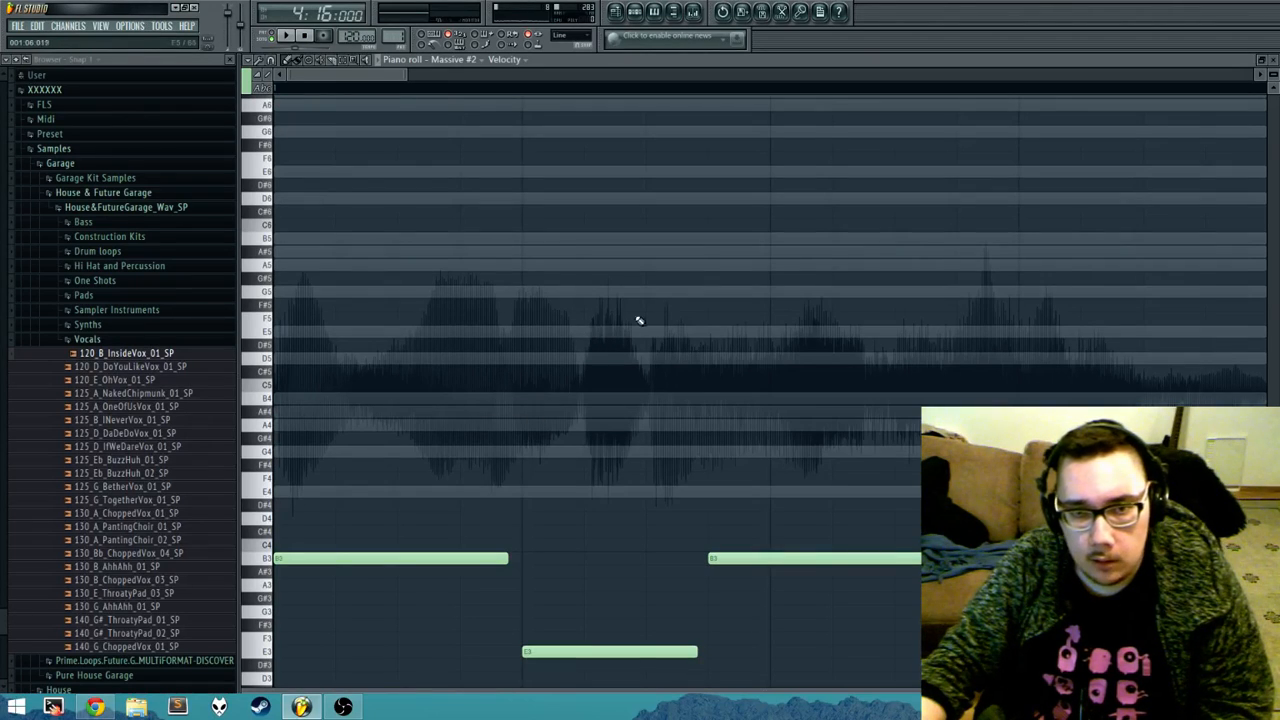
Step: Examine how the vocal waveform's peaks line up with the Massive #2 notes in bar 1
{"action": "left_click_drag", "start_coordinate": [1088, 282], "coordinate": [1058, 298]}
{"action": "scroll", "coordinate": [268, 403], "scroll_direction": "up", "scroll_amount": 1}
{"action": "left_click_drag", "start_coordinate": [568, 370], "coordinate": [618, 398]}
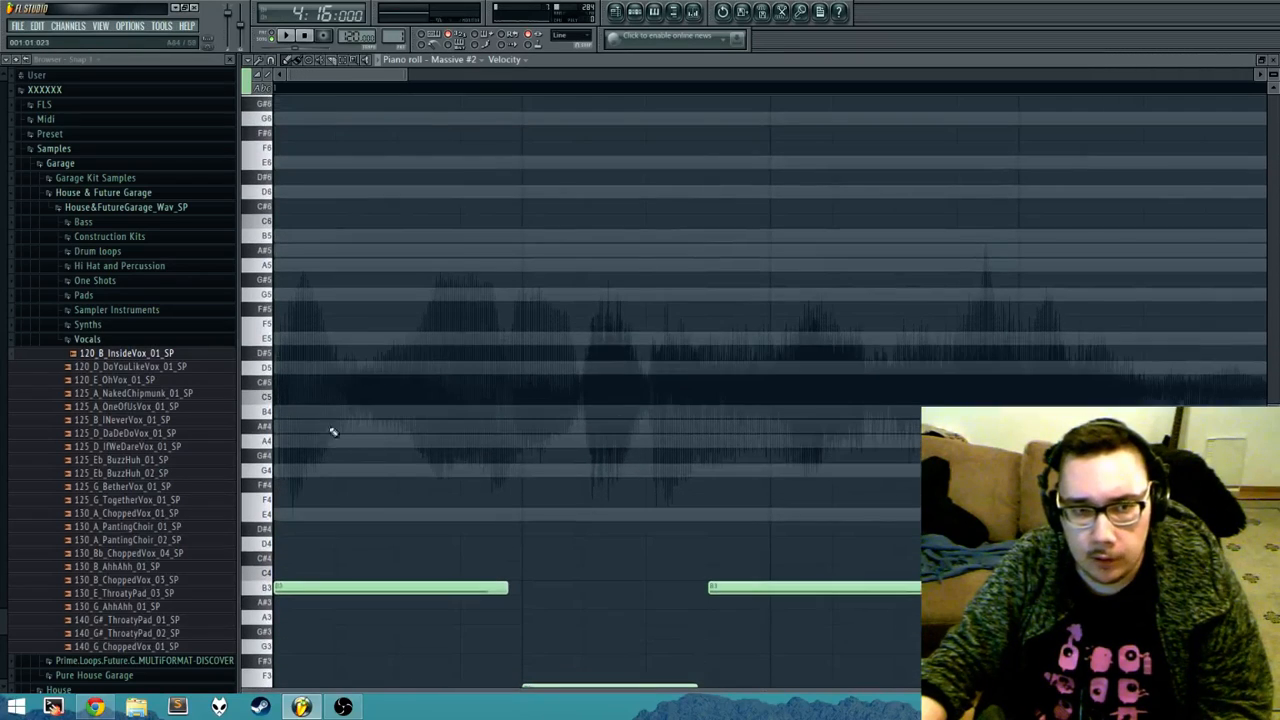
{"action": "left_click_drag", "start_coordinate": [306, 397], "coordinate": [383, 123]}
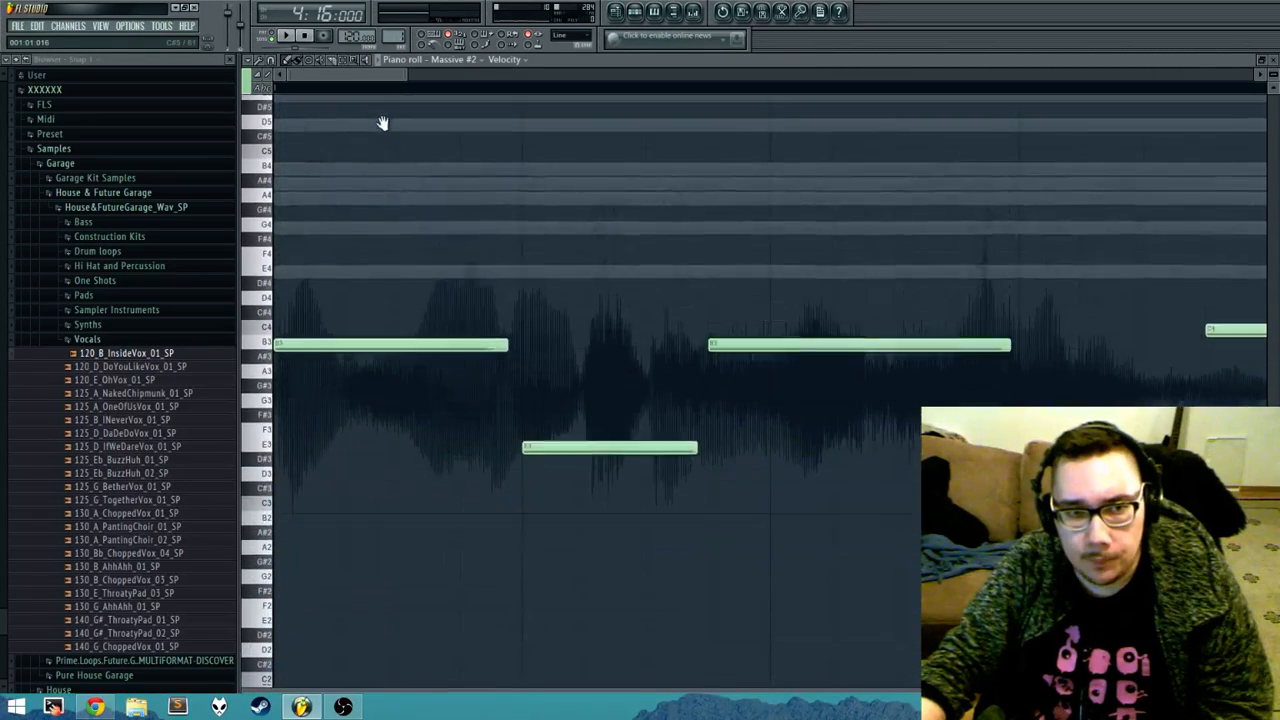
{"action": "left_click_drag", "start_coordinate": [400, 534], "coordinate": [583, 606]}
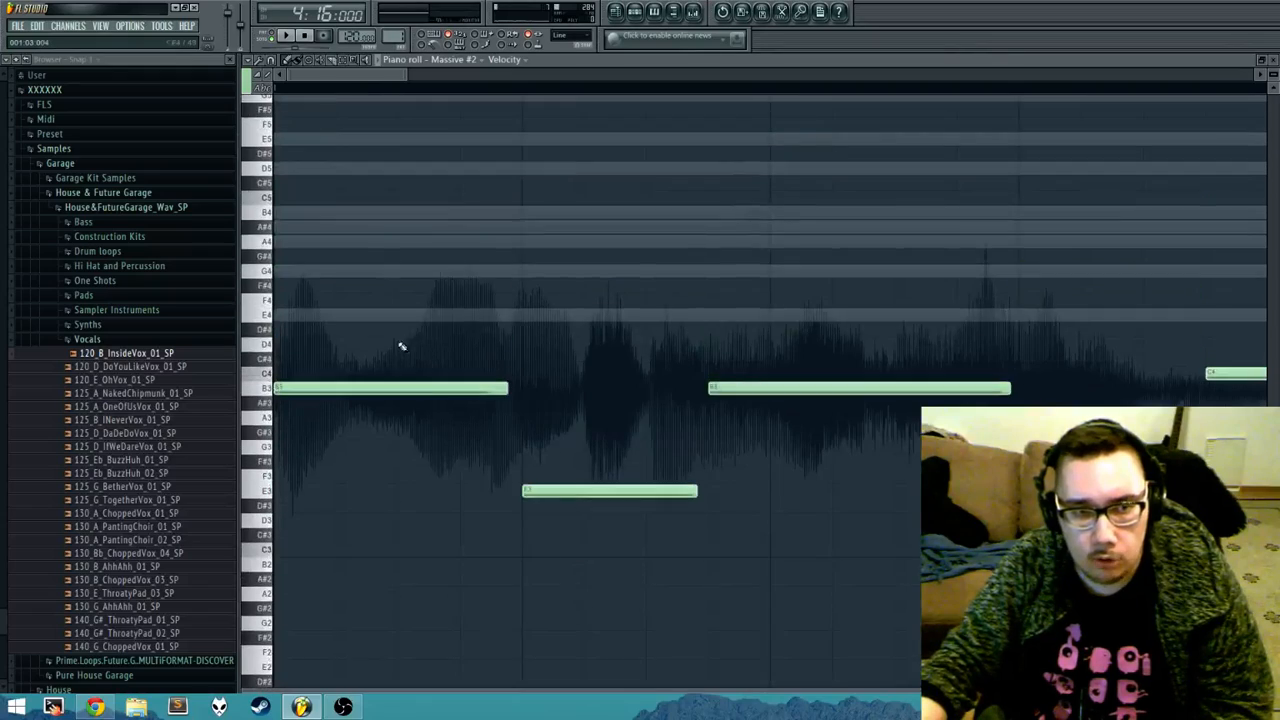
{"action": "left_click_drag", "start_coordinate": [362, 242], "coordinate": [500, 595]}
{"action": "left_click_drag", "start_coordinate": [455, 336], "coordinate": [523, 251]}
{"action": "left_click_drag", "start_coordinate": [554, 300], "coordinate": [623, 443]}
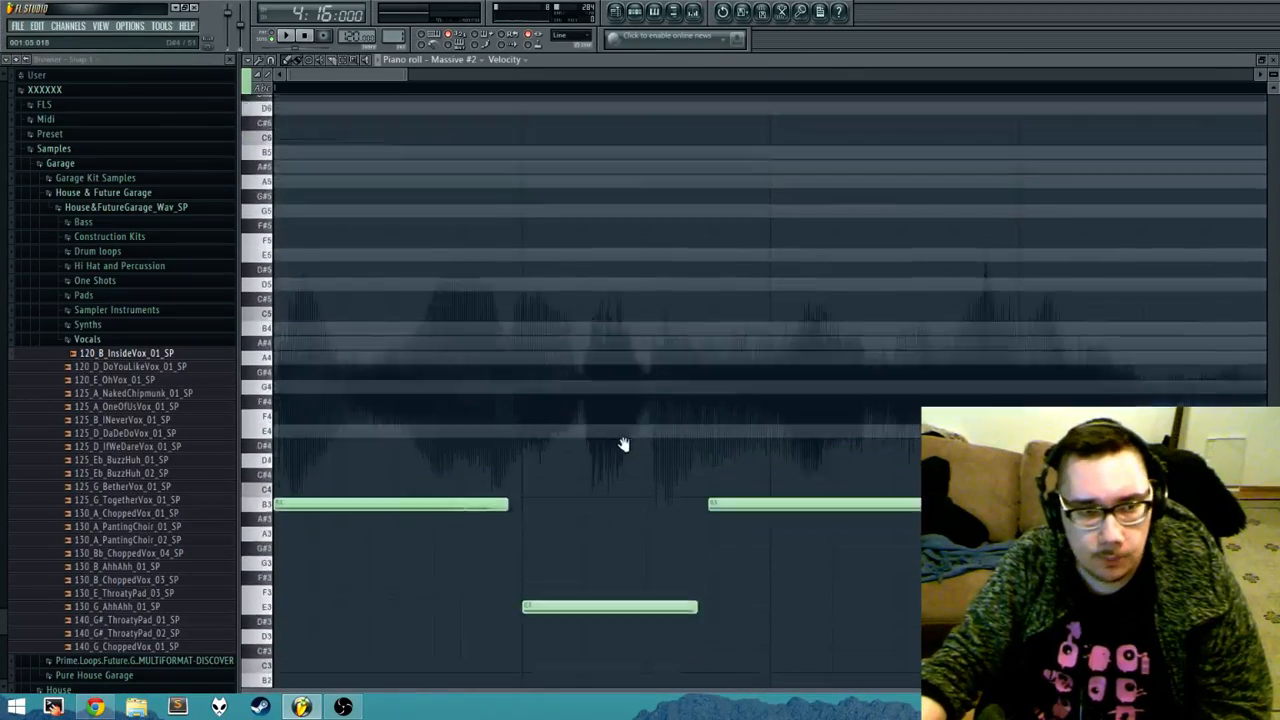
Step: Reopen the Massive #2 piano roll and turn off the Background waveform helper
{"action": "key", "text": "F7"}
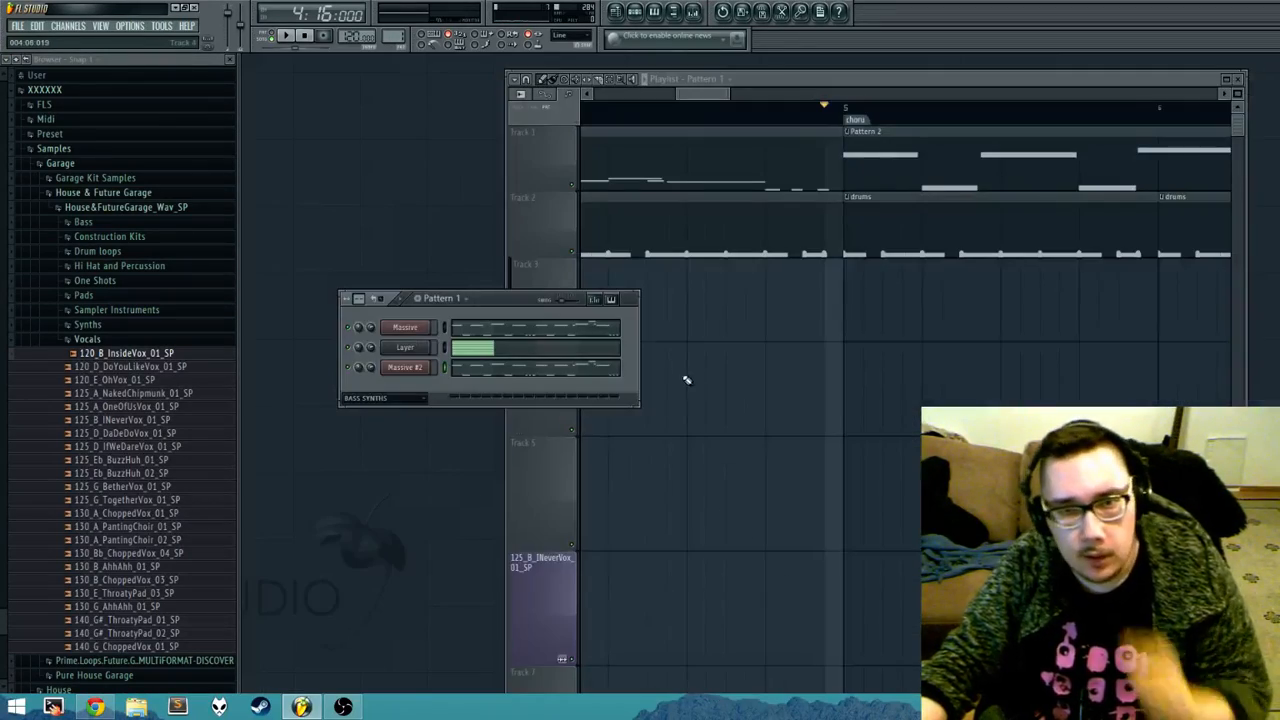
{"action": "left_click", "coordinate": [537, 370]}
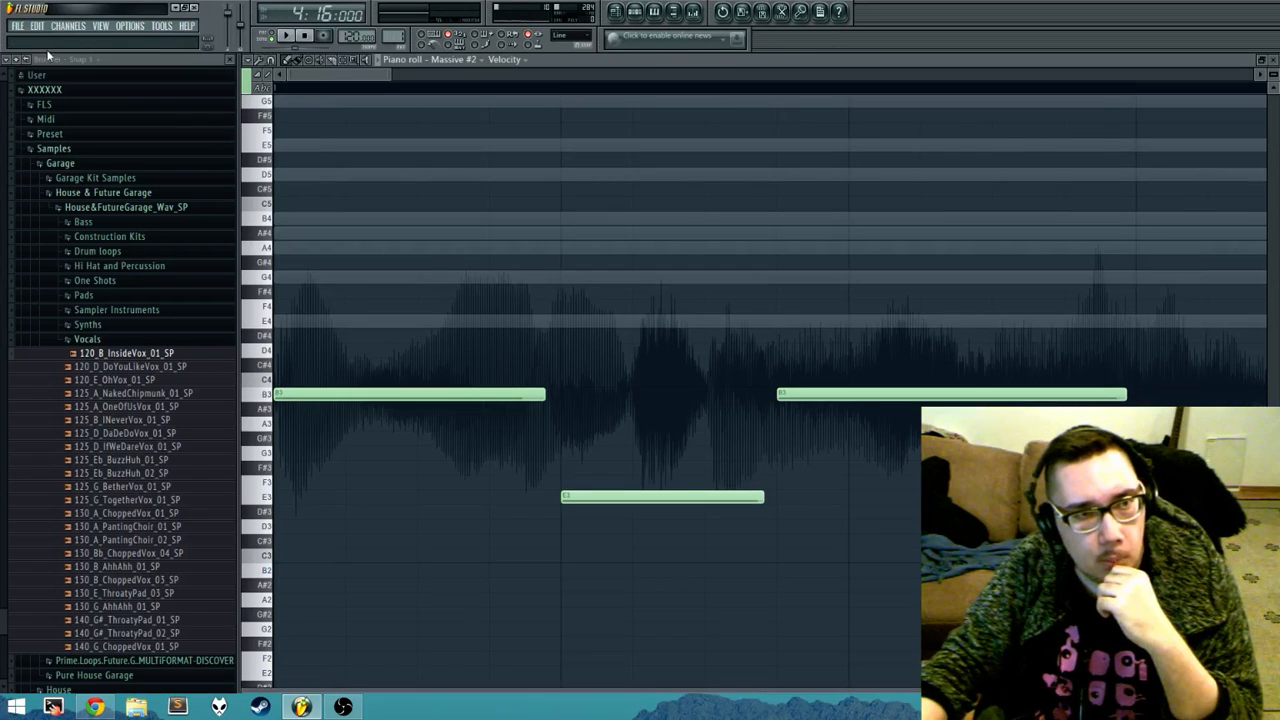
{"action": "left_click", "coordinate": [251, 63]}
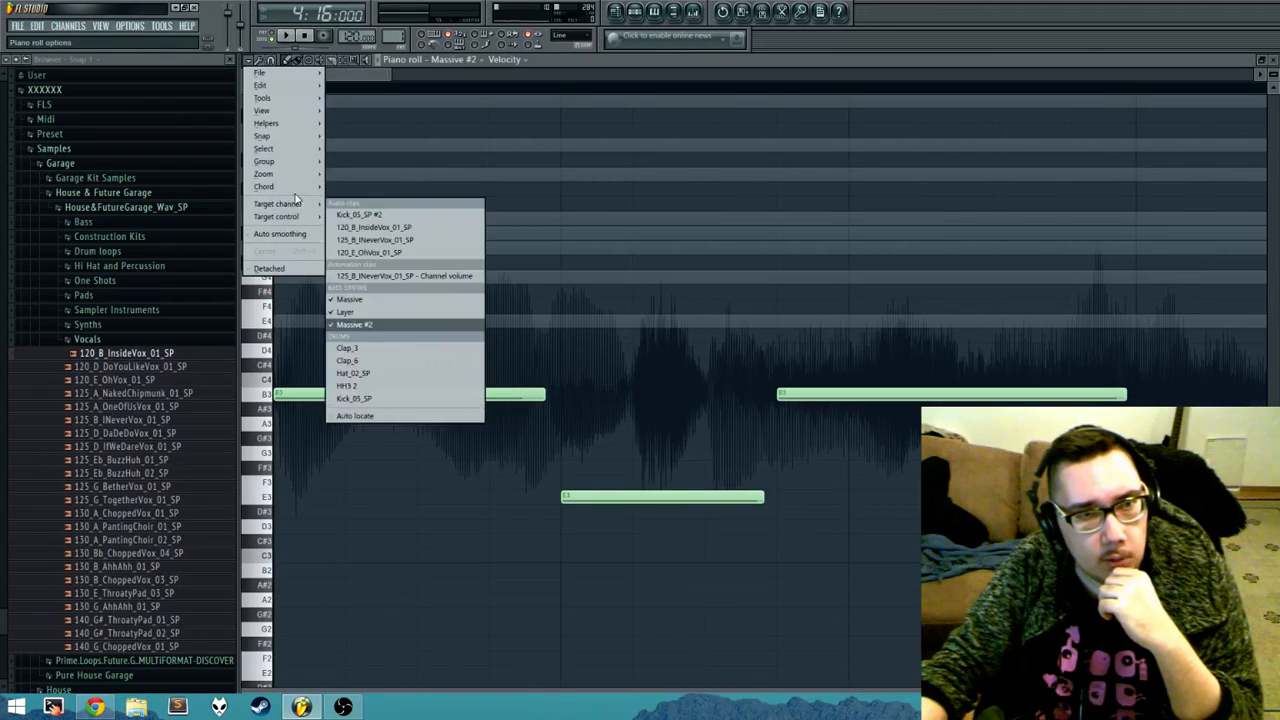
{"action": "mouse_move", "coordinate": [292, 125]}
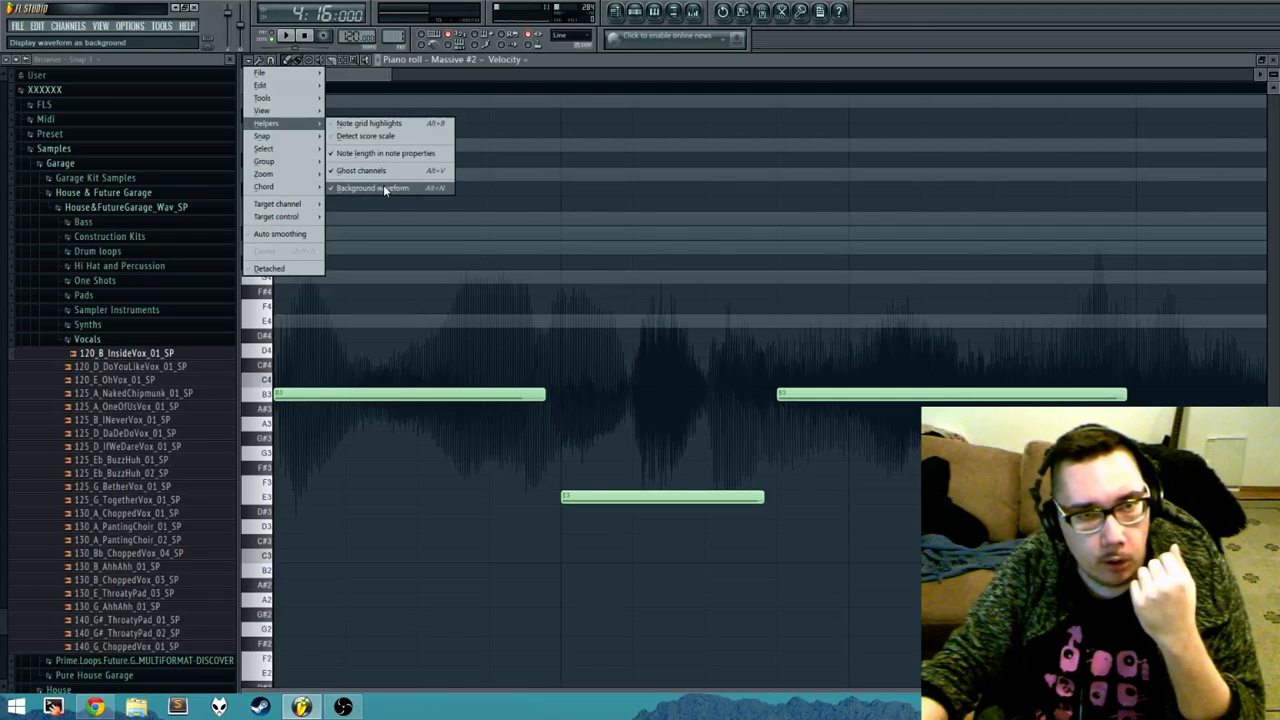
{"action": "left_click", "coordinate": [382, 187]}
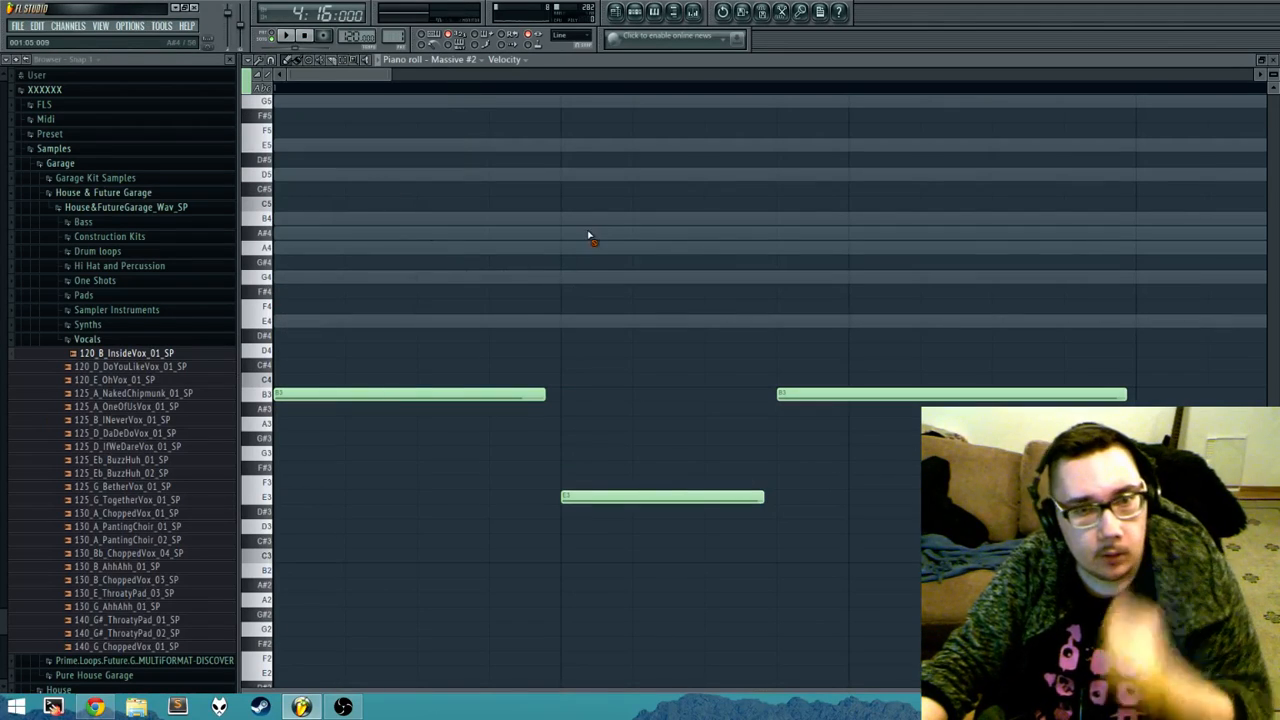
Step: Try selecting all of the Massive #2 notes and clear the selection again
{"action": "scroll", "coordinate": [597, 235], "scroll_direction": "down", "scroll_amount": 3}
{"action": "scroll", "coordinate": [597, 235], "scroll_direction": "down", "scroll_amount": 4}
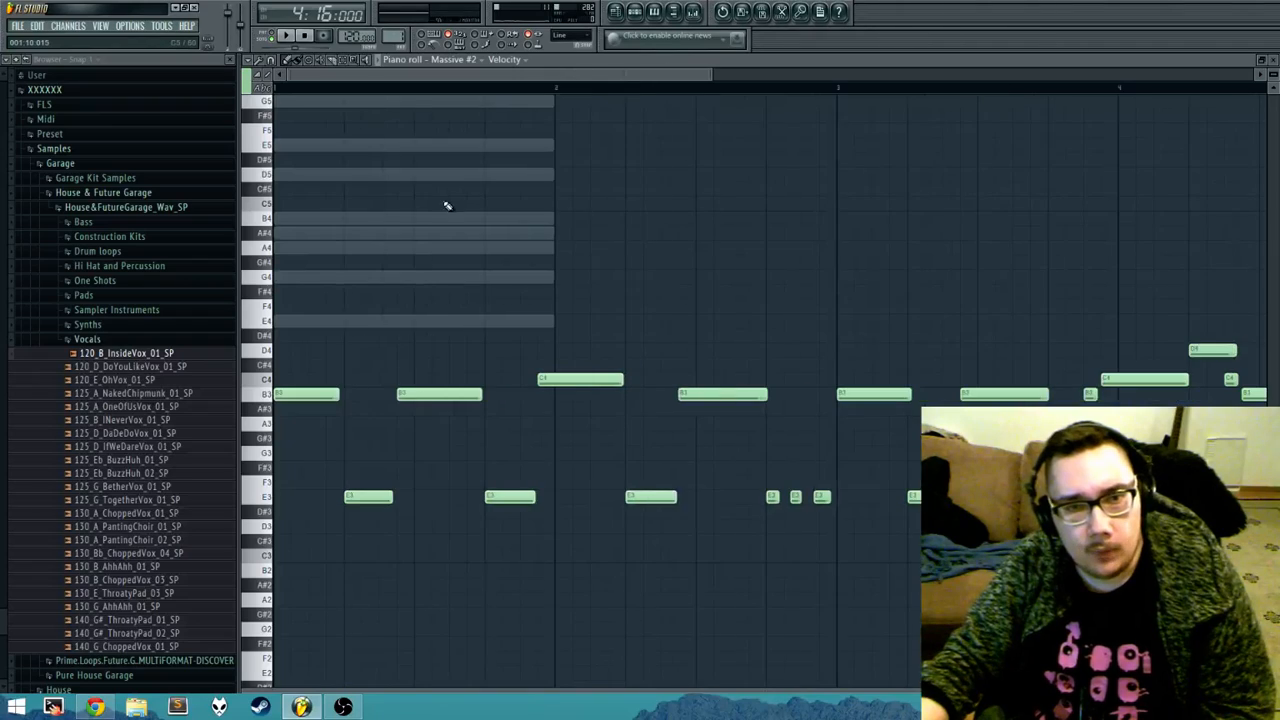
{"action": "left_click_drag", "start_coordinate": [443, 203], "coordinate": [557, 197]}
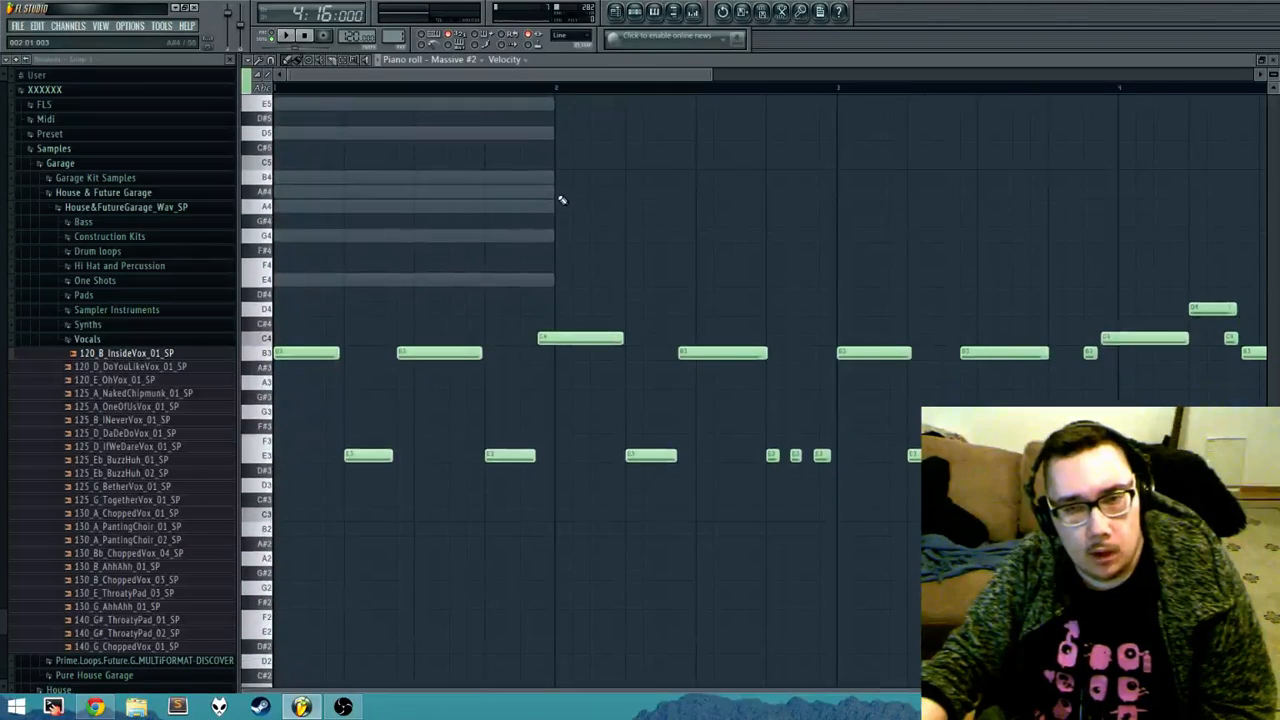
{"action": "left_click_drag", "start_coordinate": [843, 266], "coordinate": [762, 290]}
{"action": "left_click_drag", "start_coordinate": [620, 303], "coordinate": [646, 177]}
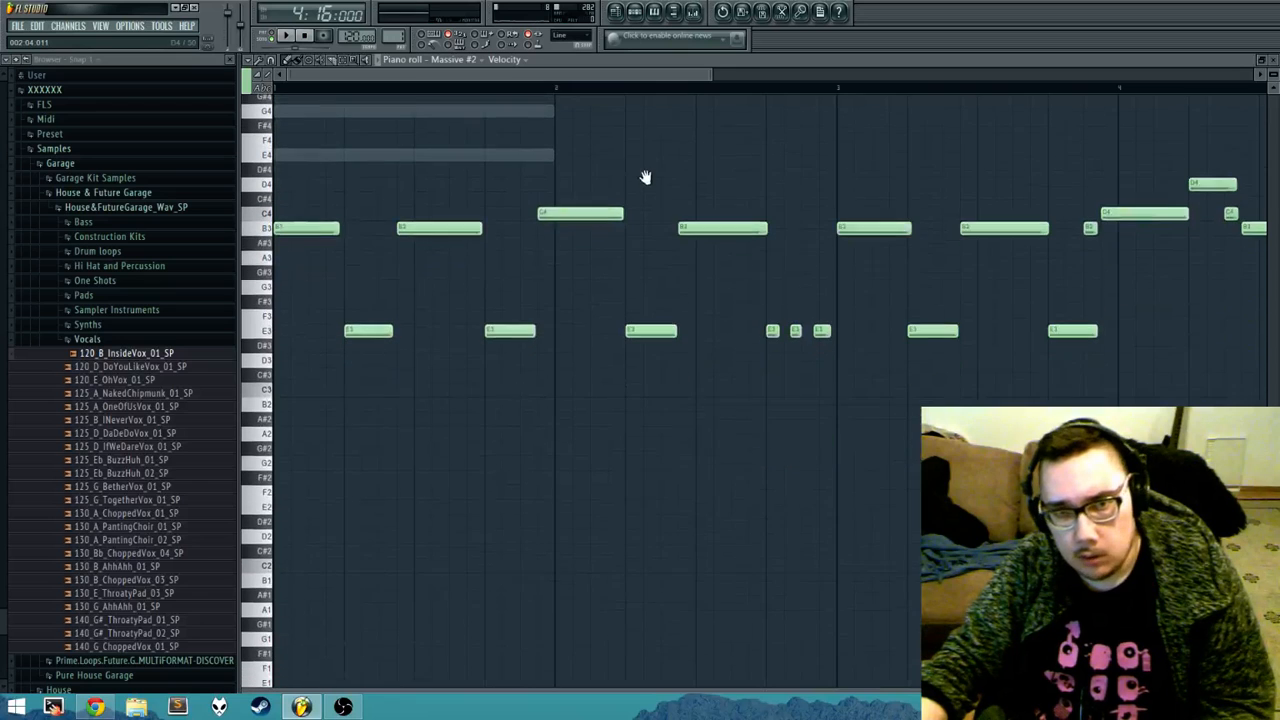
{"action": "key", "text": "ctrl+a"}
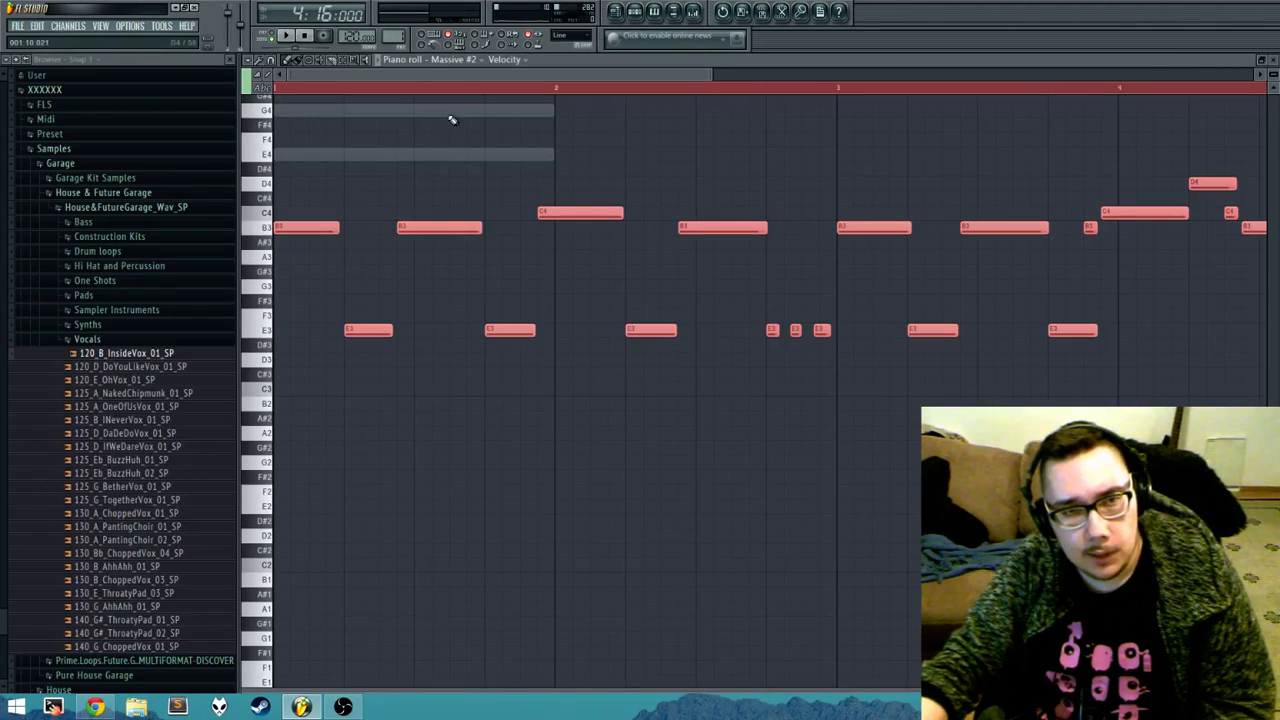
{"action": "left_click", "coordinate": [418, 89]}
{"action": "left_click", "coordinate": [423, 89]}
{"action": "left_click_drag", "start_coordinate": [668, 144], "coordinate": [608, 151]}
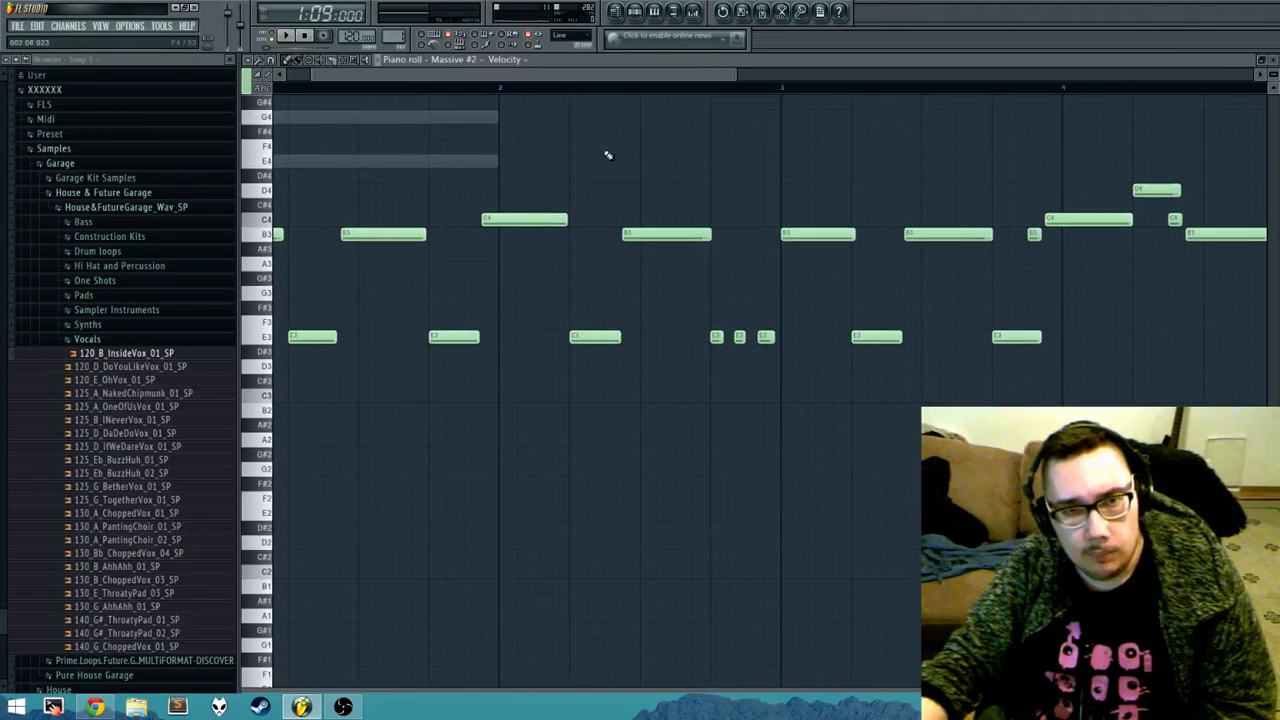
Step: Select the bar 2 notes starting from the long C4, and try transposing them up three semitones and back
{"action": "left_click_drag", "start_coordinate": [509, 126], "coordinate": [772, 430]}
{"action": "left_click_drag", "start_coordinate": [550, 138], "coordinate": [468, 353]}
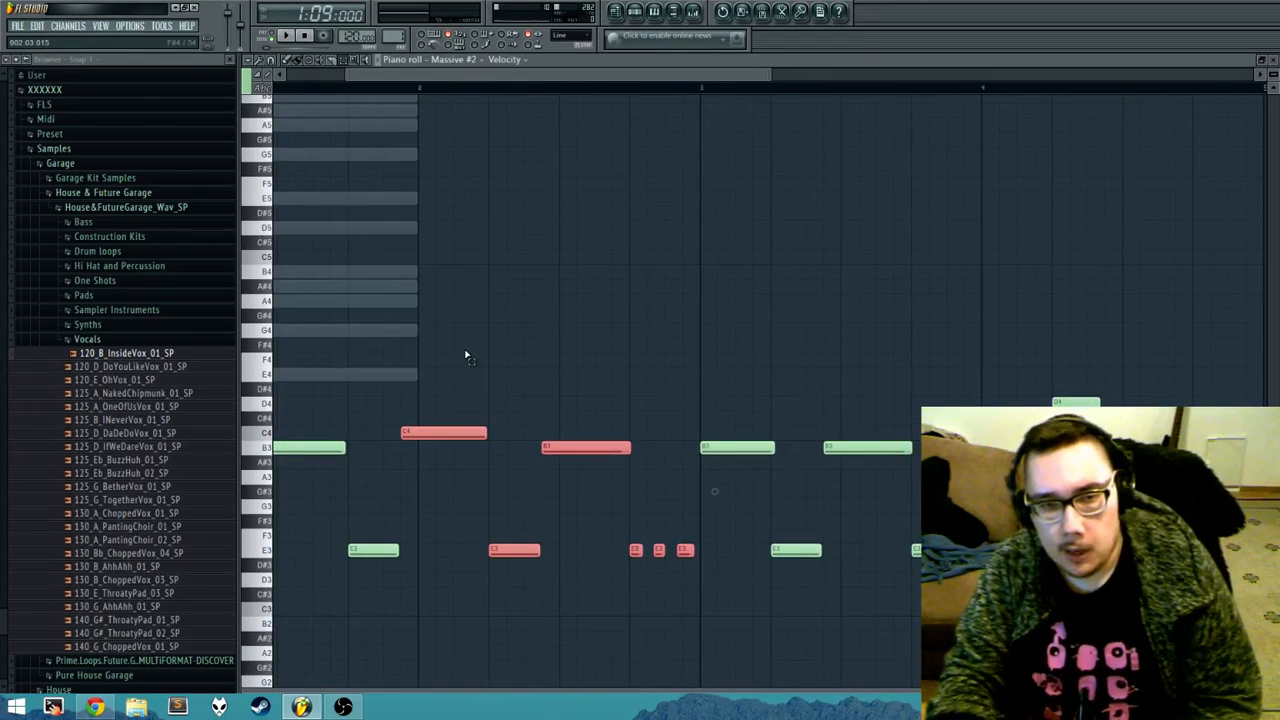
{"action": "key", "text": "shift+Up"}
{"action": "key", "text": "shift+Up"}
{"action": "key", "text": "shift+Up"}
{"action": "key", "text": "shift+Up"}
{"action": "key", "text": "shift+Up"}
{"action": "key", "text": "shift+Up"}
{"action": "key", "text": "shift+Down"}
{"action": "key", "text": "shift+Down"}
{"action": "key", "text": "shift+Down"}
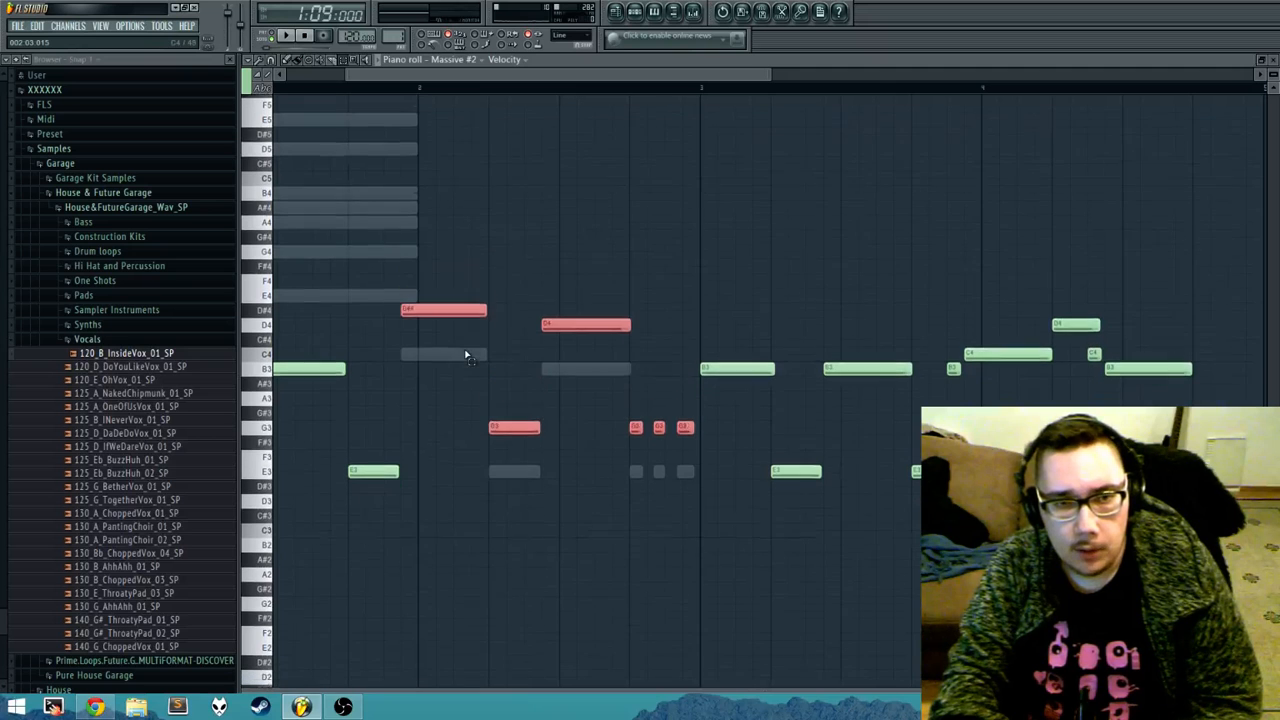
{"action": "key", "text": "shift+Down"}
{"action": "key", "text": "shift+Down"}
{"action": "key", "text": "shift+Down"}
Step: Try nudging the selected bar 2 notes to a later time and back to their original position
{"action": "key", "text": "shift+Right"}
{"action": "key", "text": "shift+Right"}
{"action": "key", "text": "shift+Left"}
{"action": "key", "text": "shift+Left"}
{"action": "key", "text": "shift+Right"}
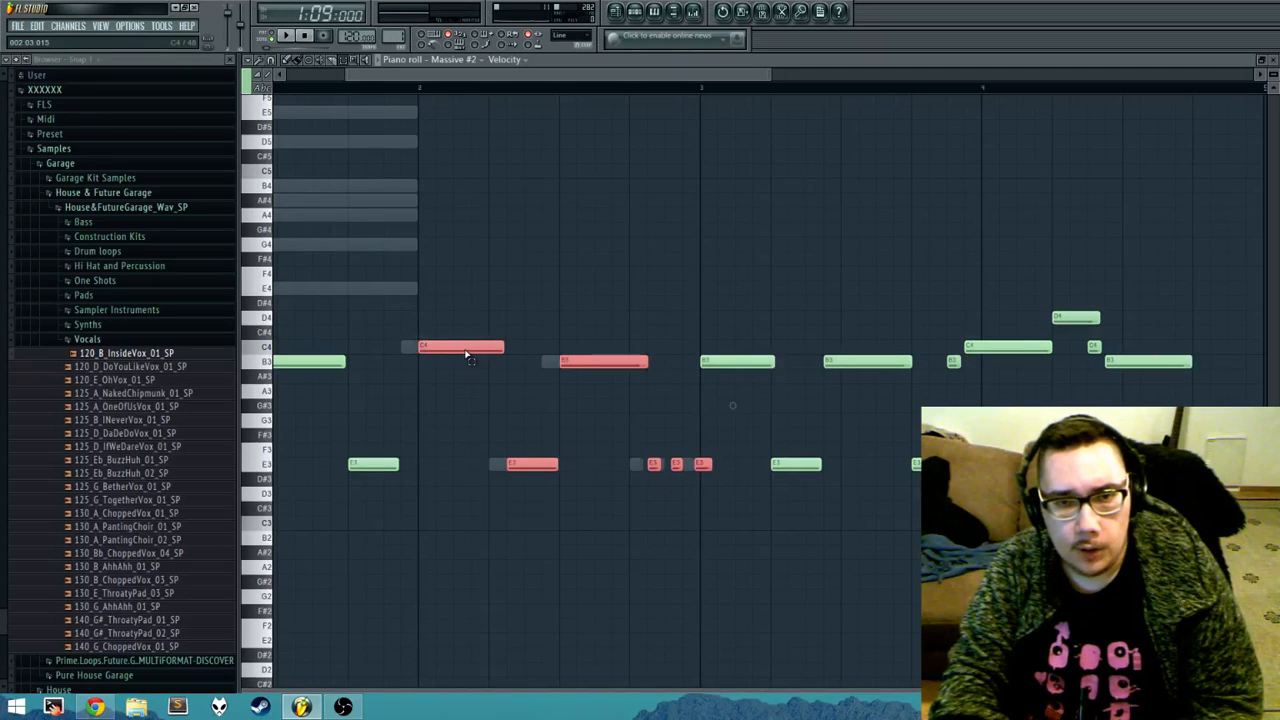
{"action": "key", "text": "shift+Right"}
{"action": "key", "text": "shift+Left"}
{"action": "key", "text": "shift+Left"}
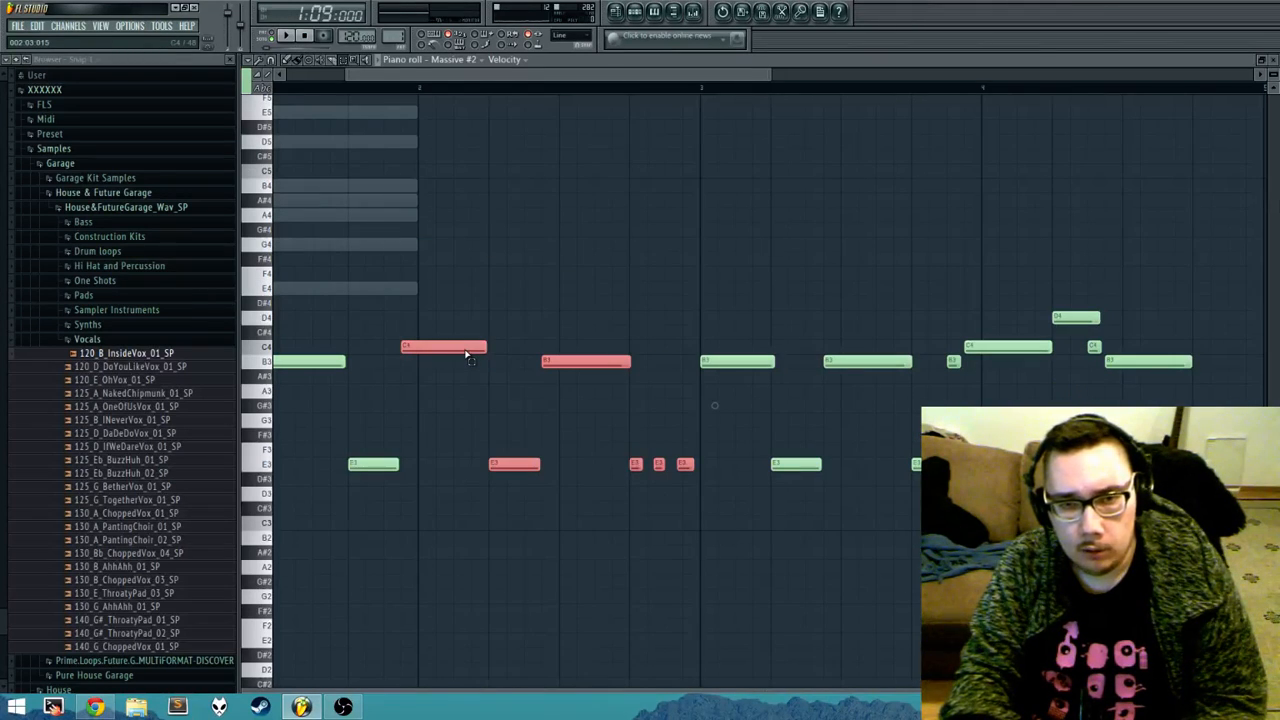
Step: Leave the piano roll and show the start of the arrangement in the Playlist
{"action": "left_click_drag", "start_coordinate": [440, 204], "coordinate": [687, 437]}
{"action": "left_click_drag", "start_coordinate": [577, 273], "coordinate": [580, 261]}
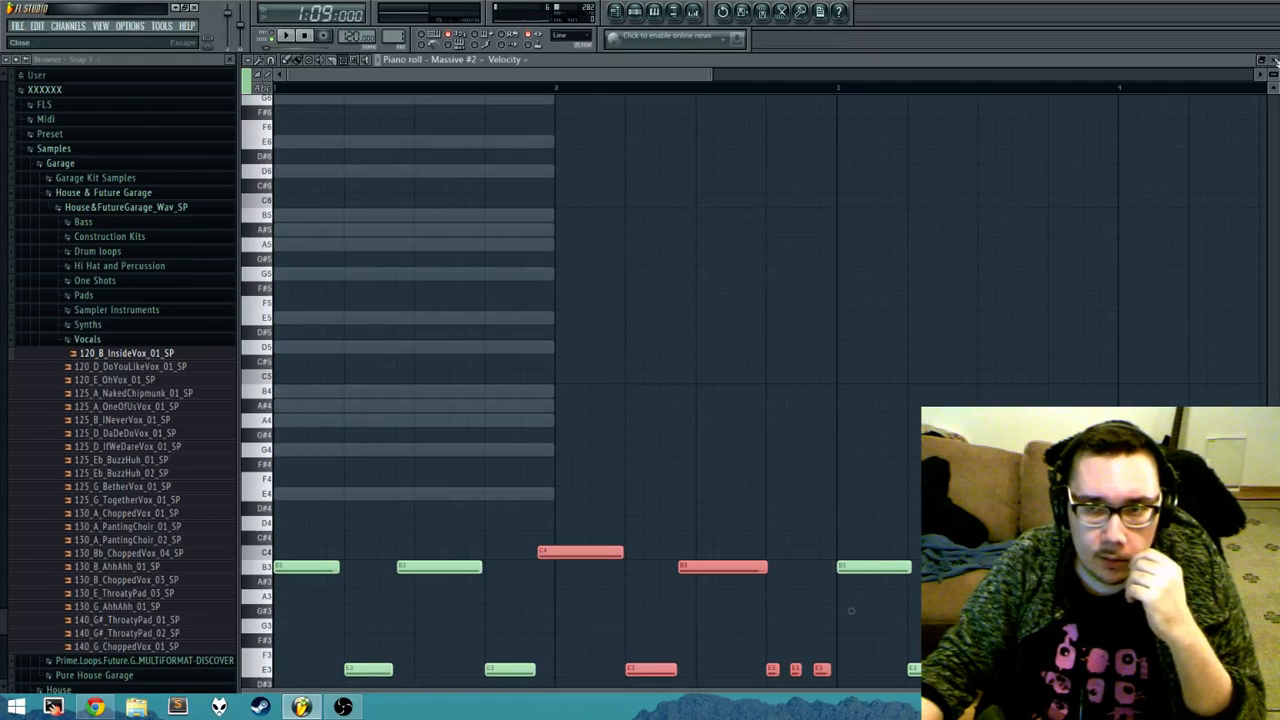
{"action": "key", "text": "F5"}
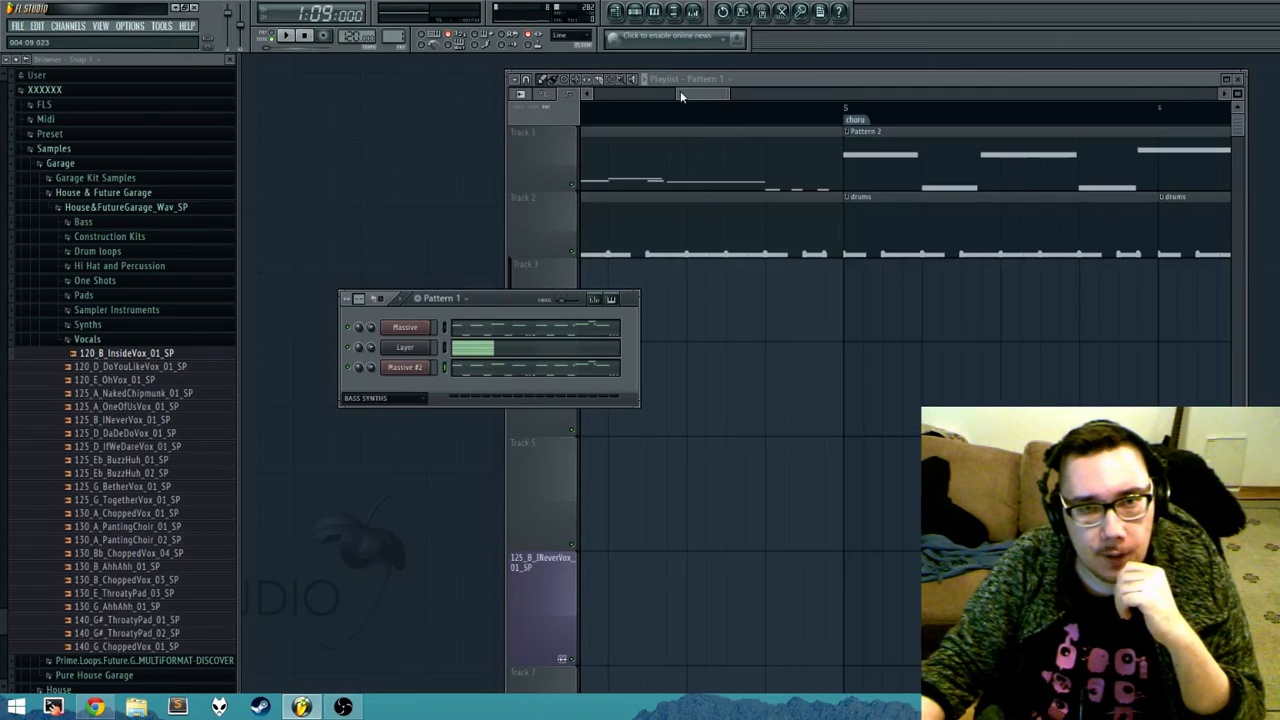
{"action": "left_click_drag", "start_coordinate": [680, 91], "coordinate": [629, 94]}
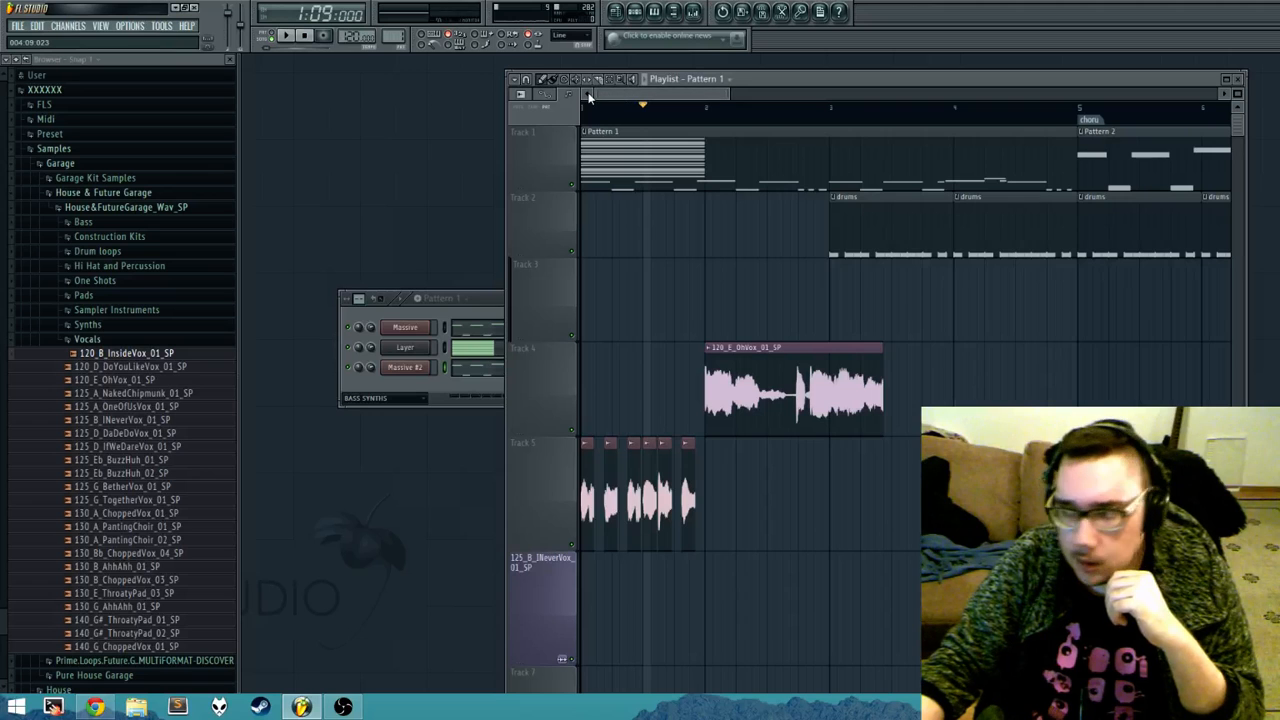